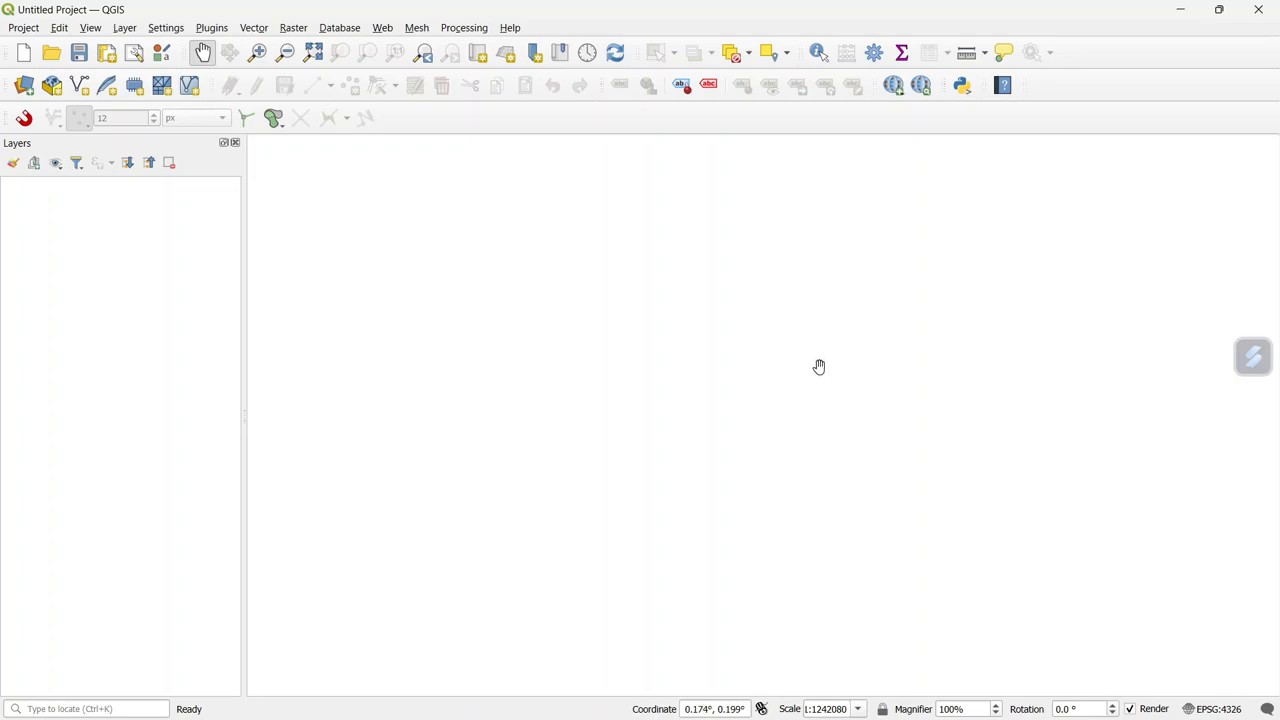
Switch to EarthExplorer in the browser and outline a 13-point search polygon around the Kathmandu, Lalitpur and Bhaktapur area
{"action": "mouse_move", "coordinate": [887, 716]}
{"action": "left_click", "coordinate": [809, 708]}
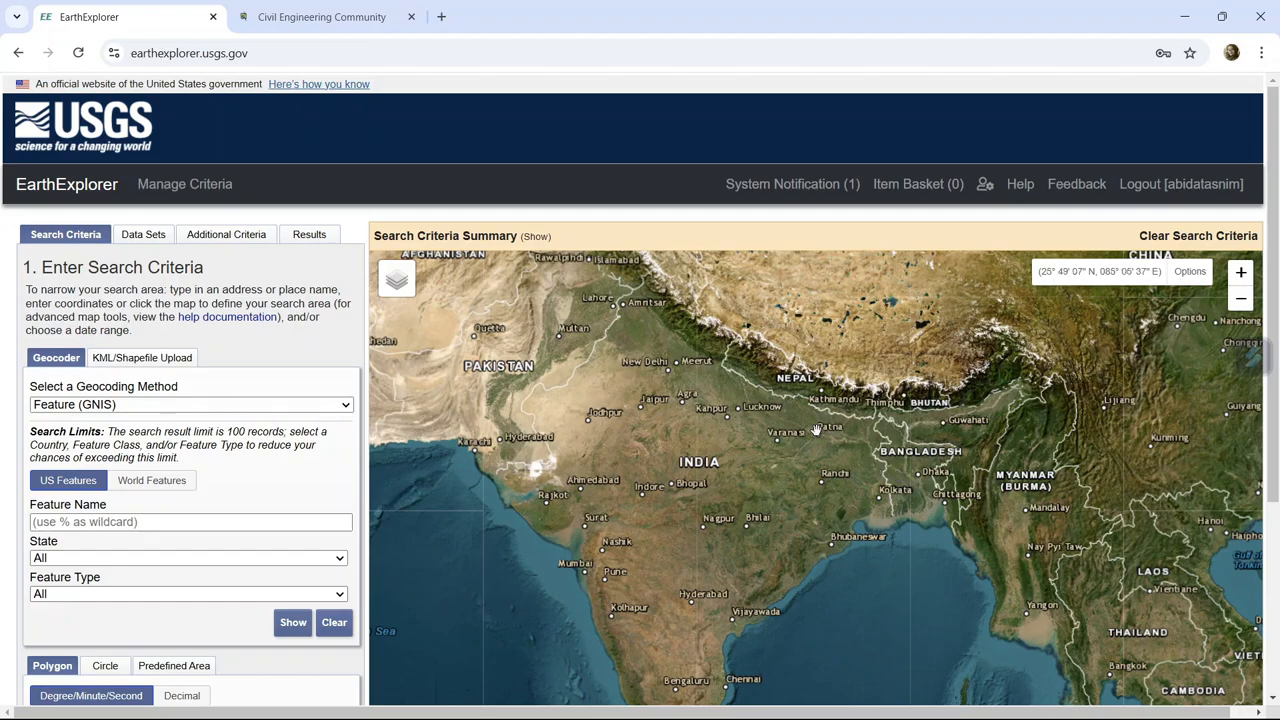
{"action": "scroll", "coordinate": [815, 402], "scroll_direction": "up", "scroll_amount": 2}
{"action": "scroll", "coordinate": [821, 515], "scroll_direction": "up", "scroll_amount": 1}
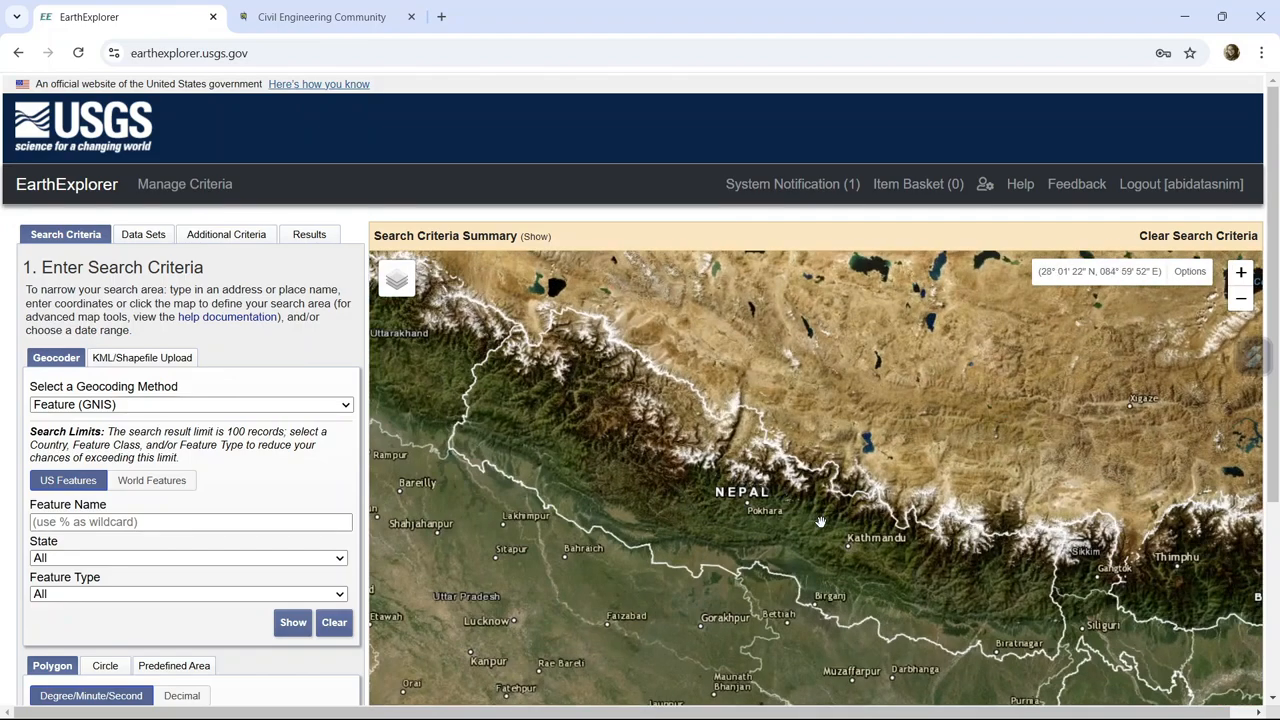
{"action": "scroll", "coordinate": [880, 543], "scroll_direction": "up", "scroll_amount": 2}
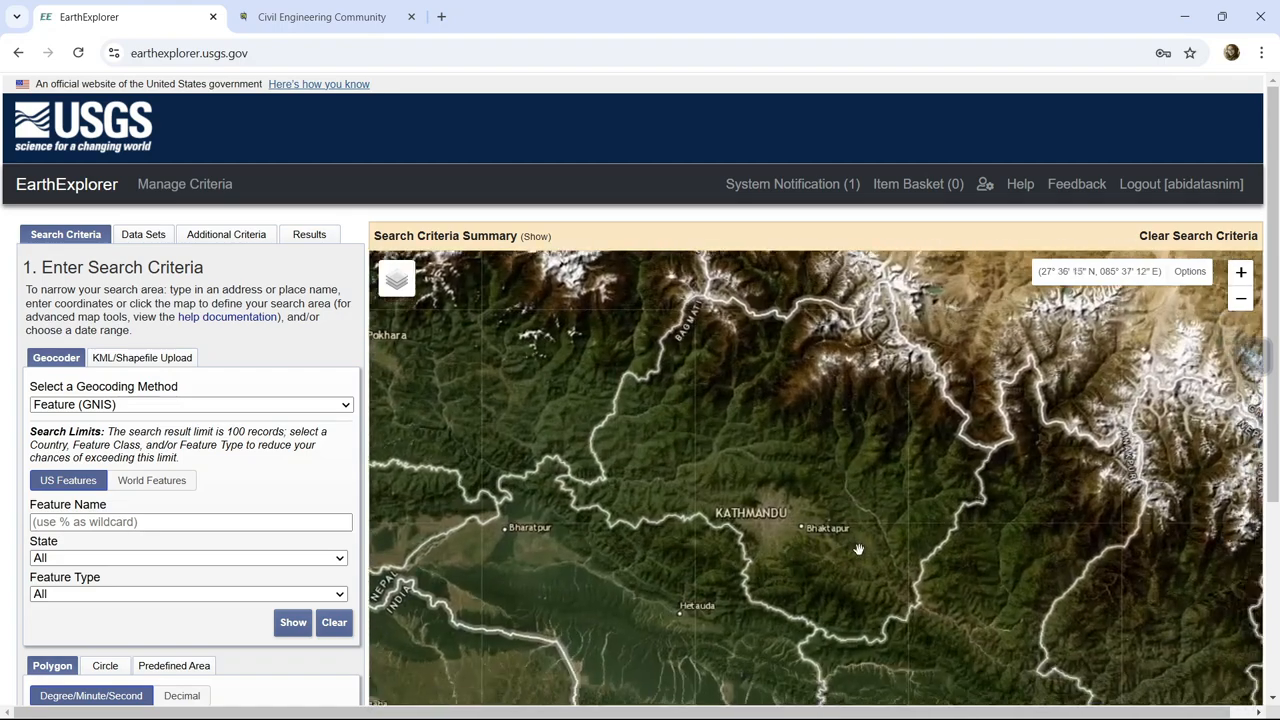
{"action": "scroll", "coordinate": [828, 509], "scroll_direction": "up", "scroll_amount": 1}
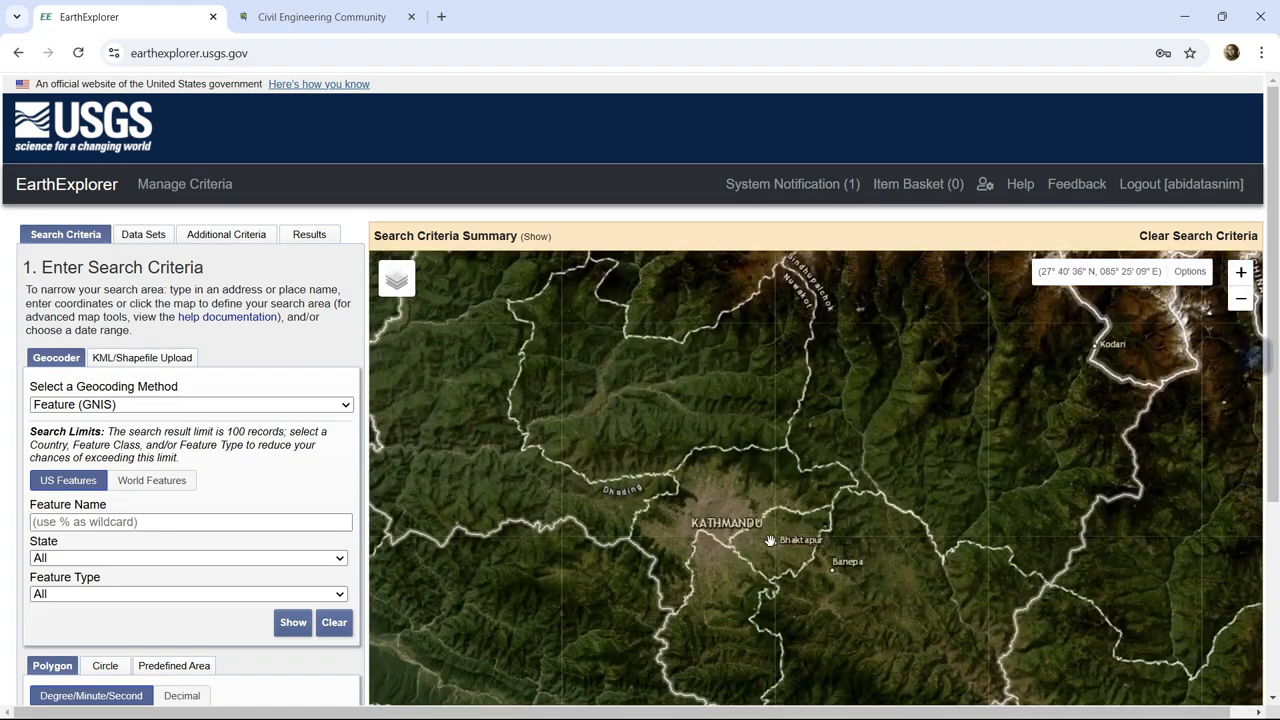
{"action": "left_click_drag", "start_coordinate": [770, 541], "coordinate": [818, 503]}
{"action": "scroll", "coordinate": [779, 475], "scroll_direction": "up", "scroll_amount": 1}
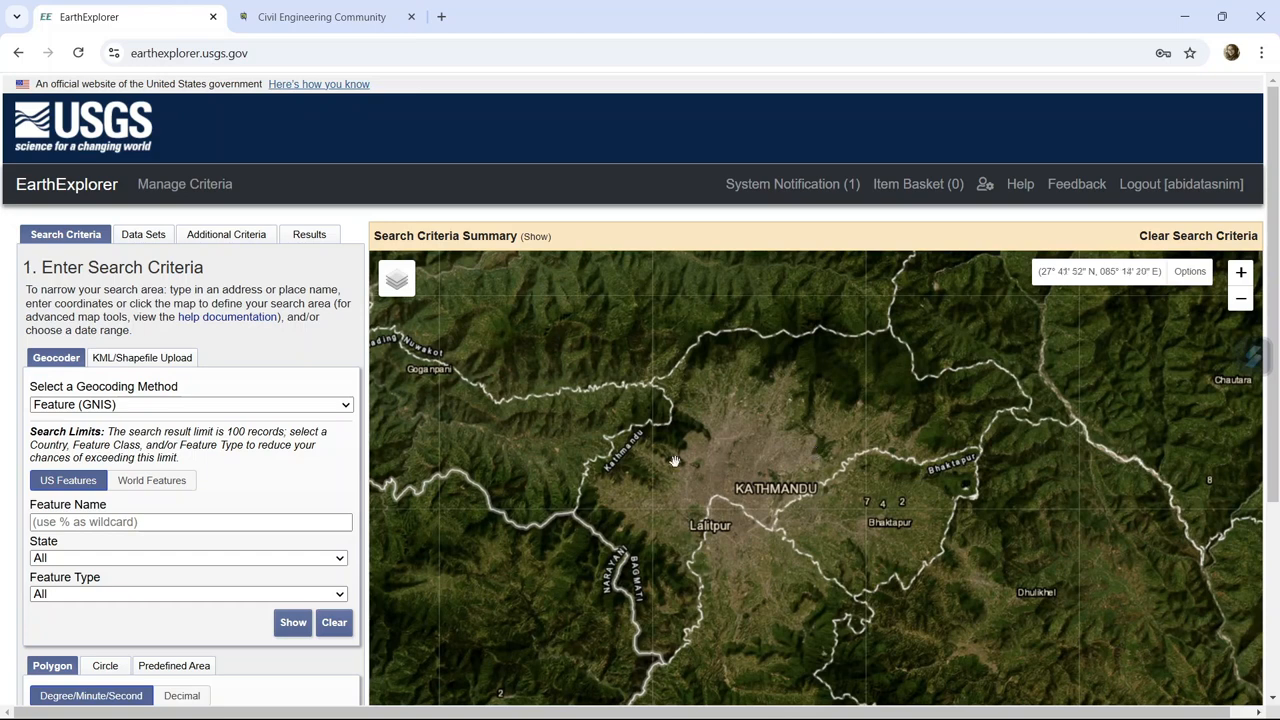
{"action": "left_click", "coordinate": [579, 436]}
{"action": "left_click", "coordinate": [649, 348]}
{"action": "left_click", "coordinate": [836, 290]}
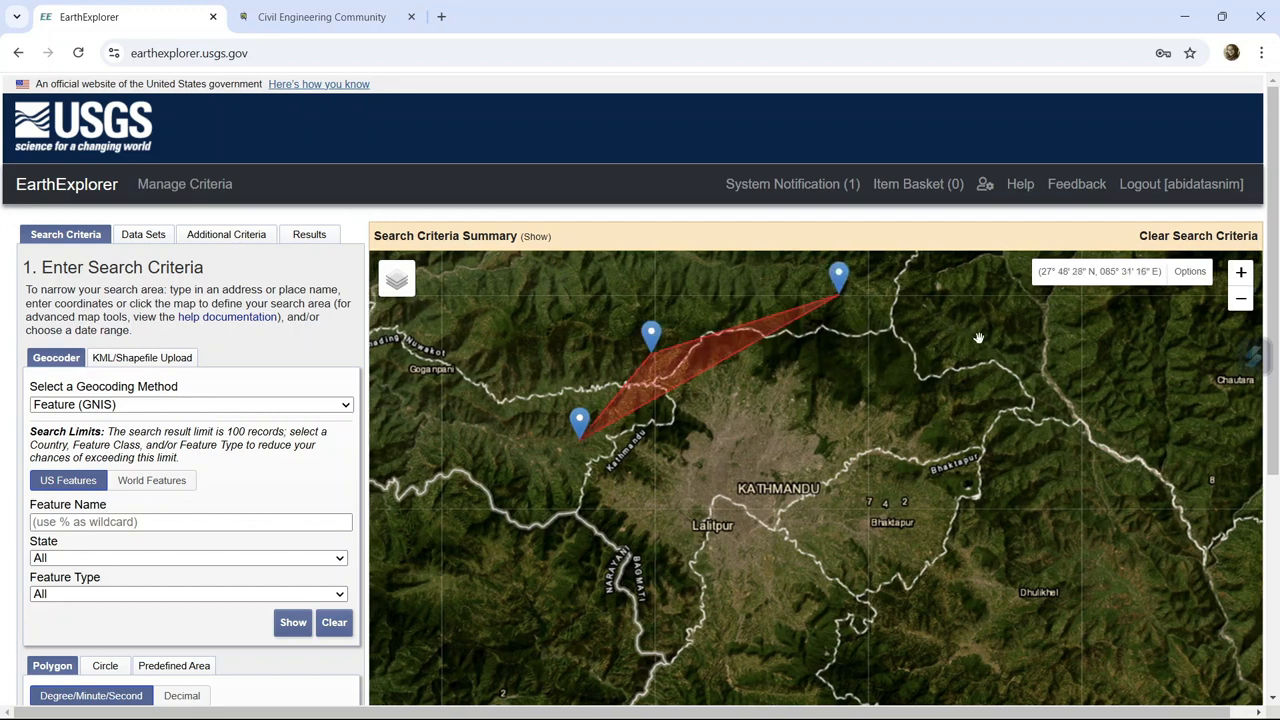
{"action": "left_click", "coordinate": [978, 334]}
{"action": "left_click", "coordinate": [1091, 412]}
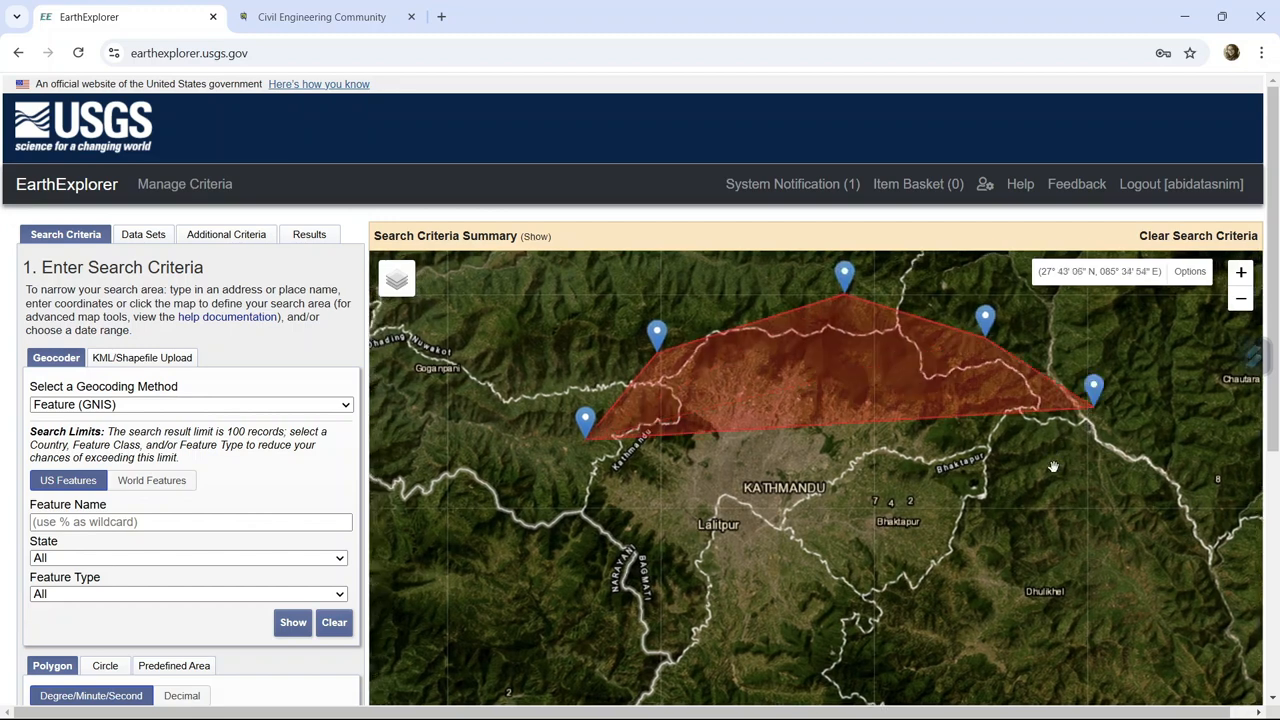
{"action": "left_click", "coordinate": [1048, 470]}
{"action": "left_click", "coordinate": [982, 590]}
{"action": "left_click", "coordinate": [800, 577]}
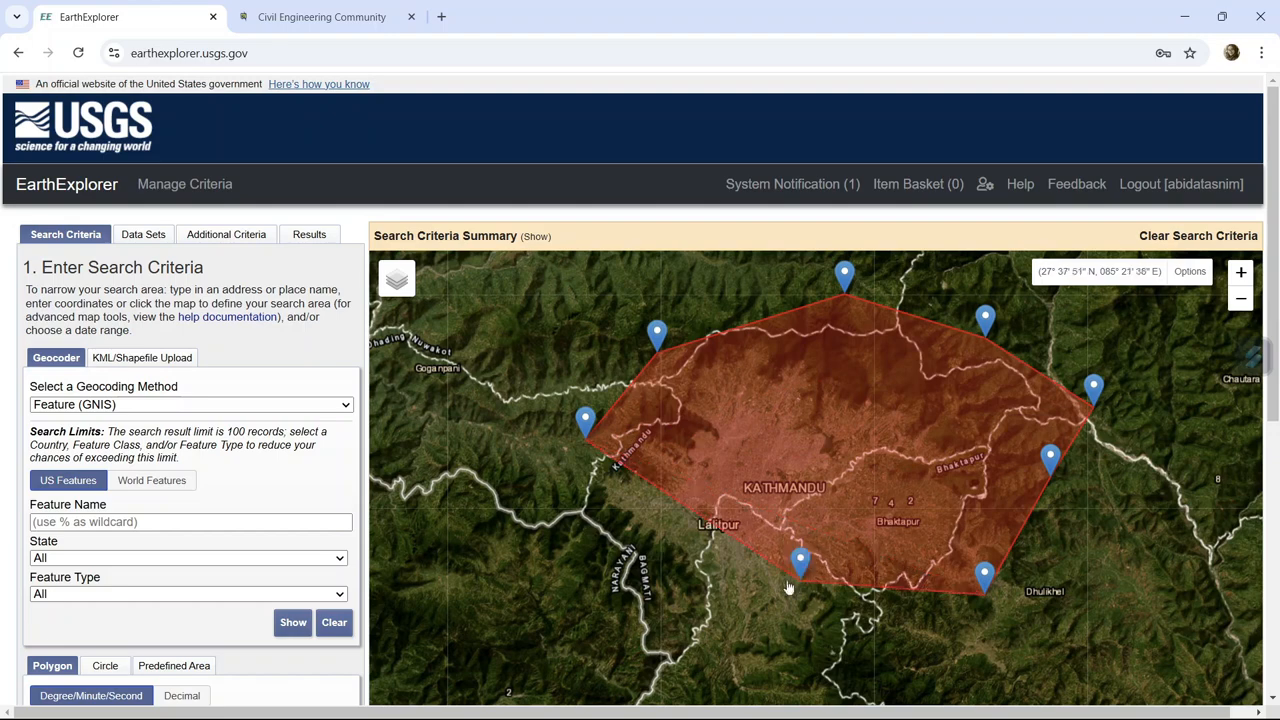
{"action": "left_click", "coordinate": [762, 597]}
{"action": "left_click", "coordinate": [717, 656]}
{"action": "left_click", "coordinate": [659, 681]}
{"action": "left_click", "coordinate": [593, 625]}
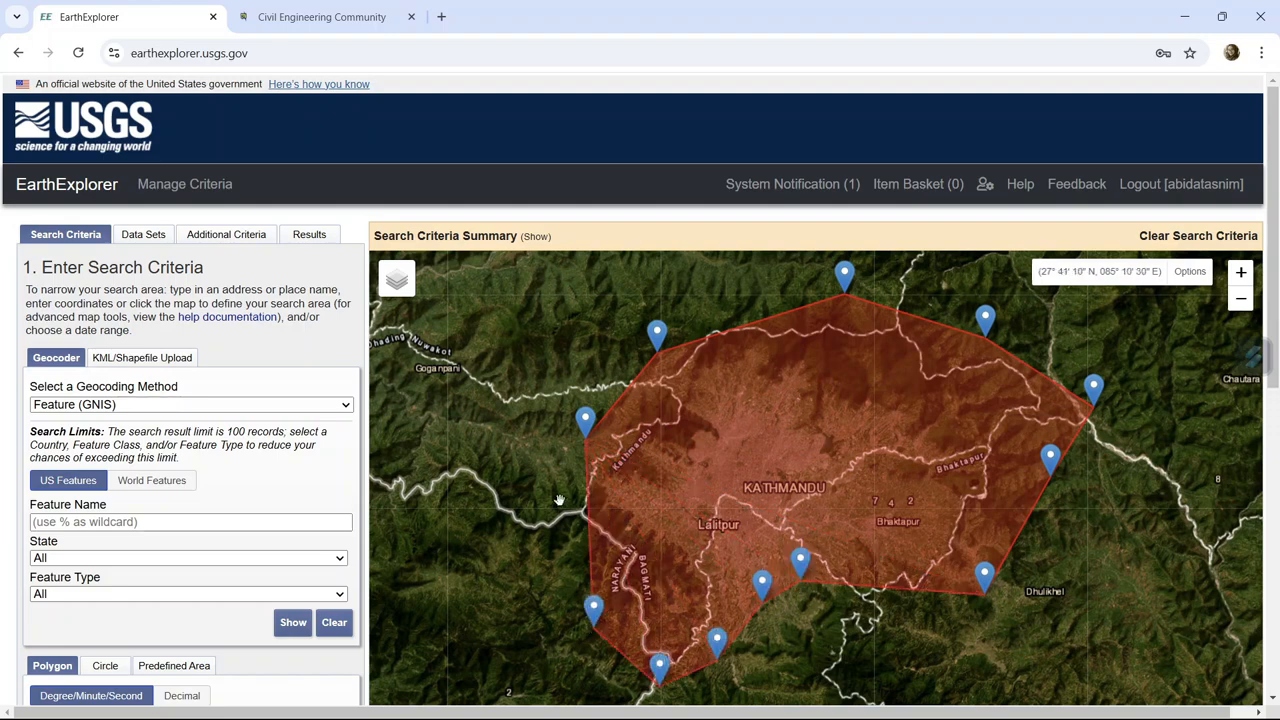
{"action": "left_click", "coordinate": [556, 498]}
Limit the search's cloud cover range to 0% - 10%
{"action": "scroll", "coordinate": [270, 550], "scroll_direction": "down", "scroll_amount": 5}
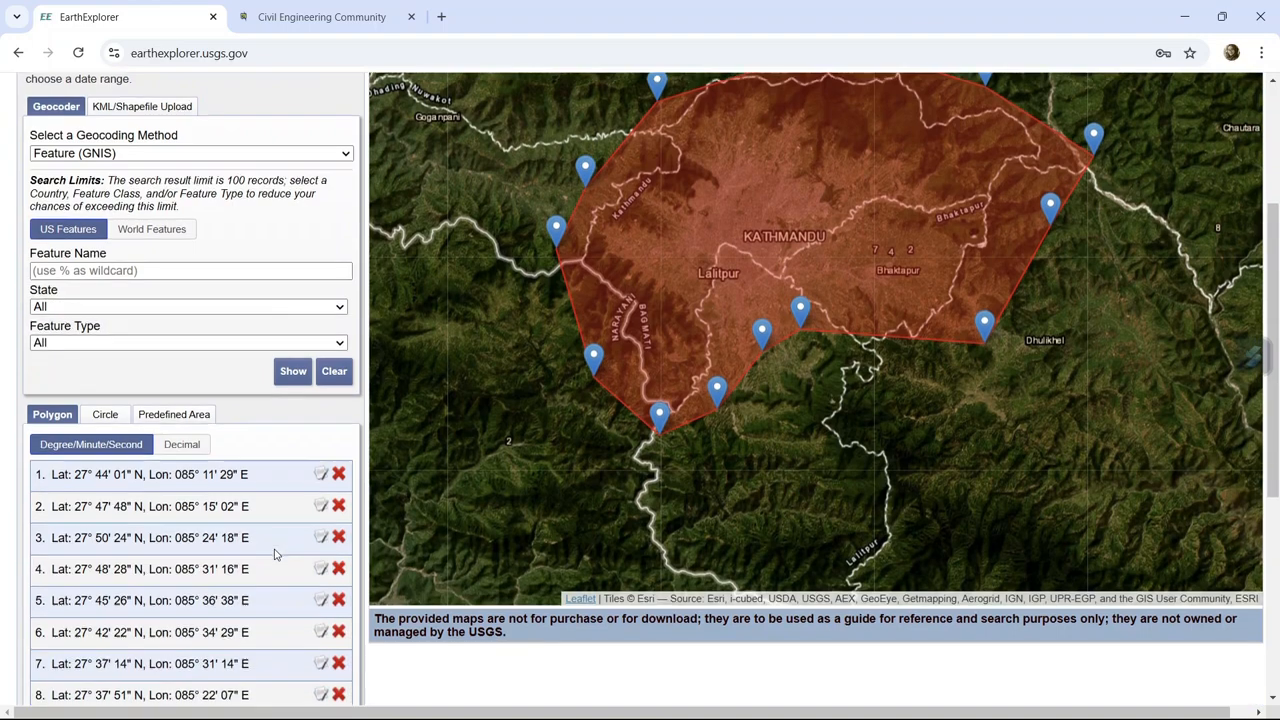
{"action": "left_click", "coordinate": [118, 598]}
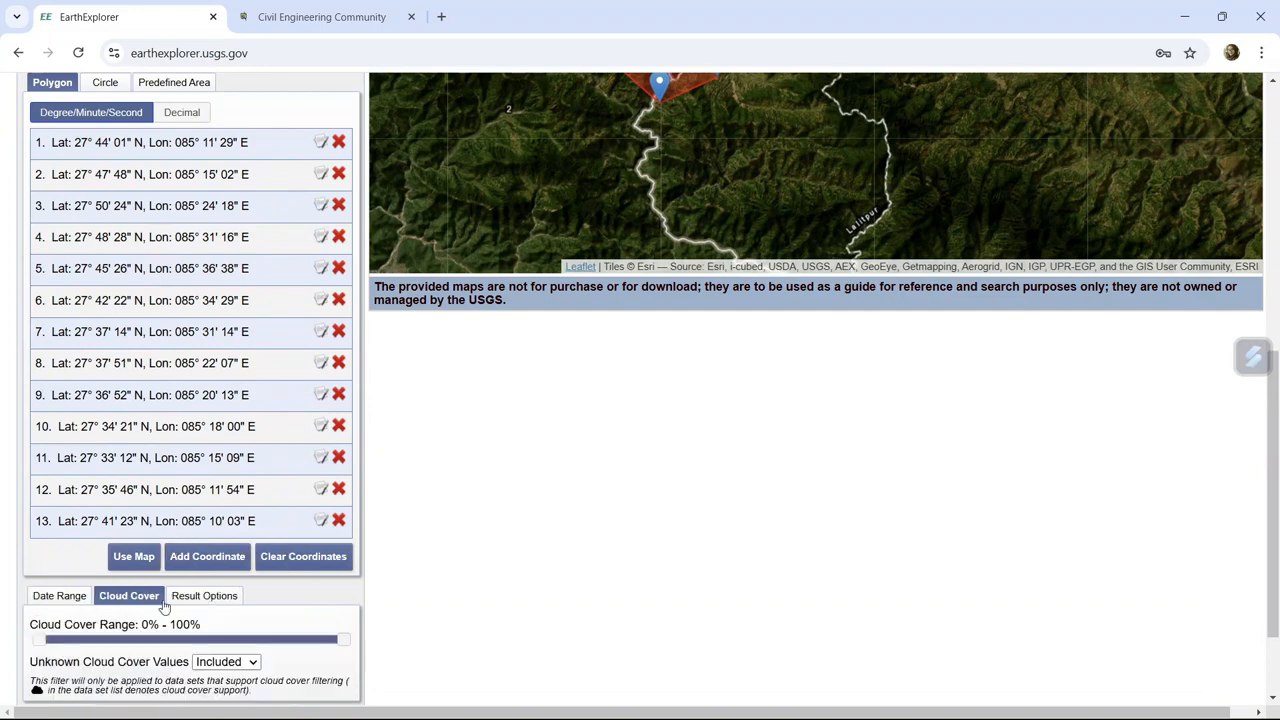
{"action": "left_click_drag", "start_coordinate": [343, 641], "coordinate": [68, 645]}
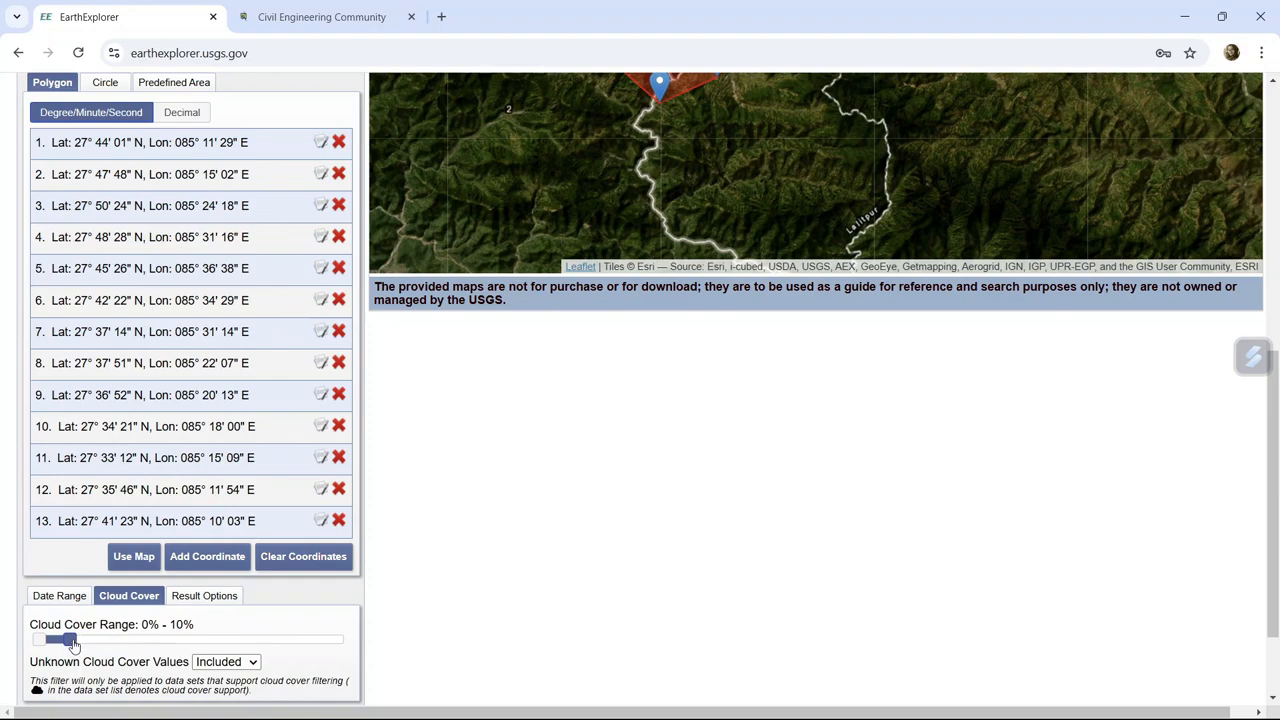
Choose the SRTM 1 Arc-Second Global data set in the SRTM group under Digital Elevation
{"action": "scroll", "coordinate": [234, 624], "scroll_direction": "up", "scroll_amount": 10}
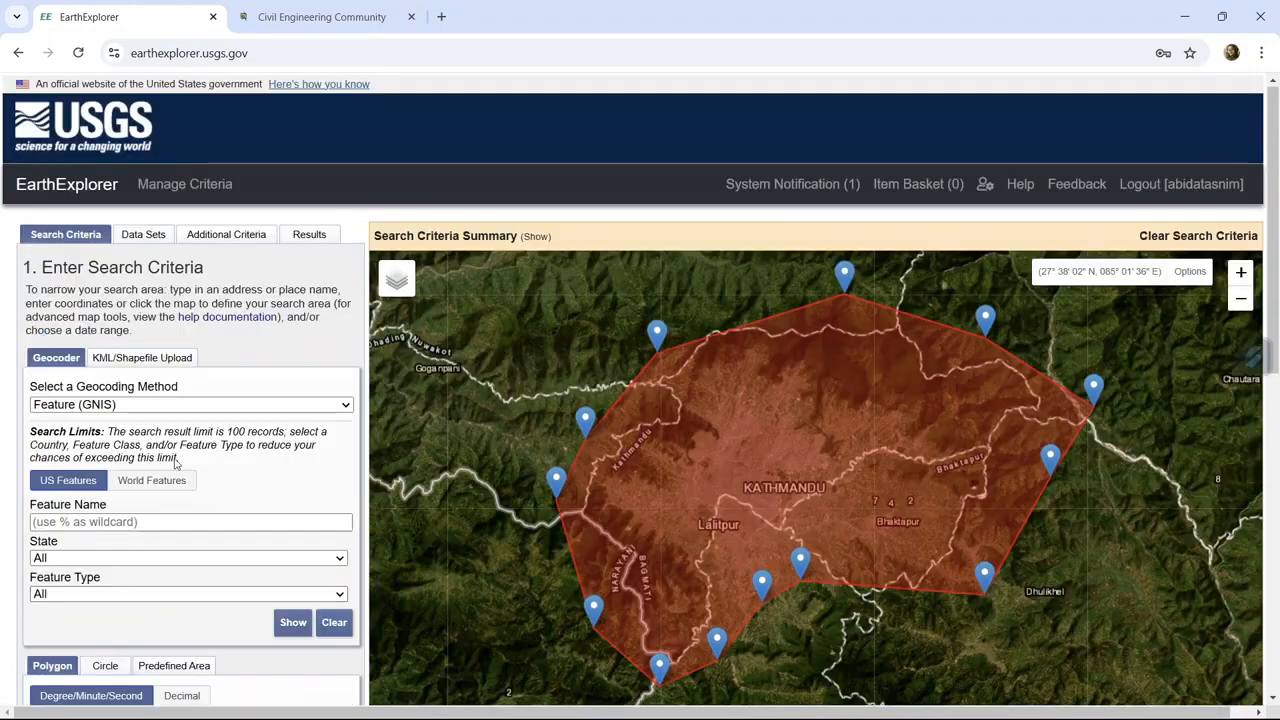
{"action": "left_click", "coordinate": [140, 236]}
{"action": "scroll", "coordinate": [185, 545], "scroll_direction": "down", "scroll_amount": 3}
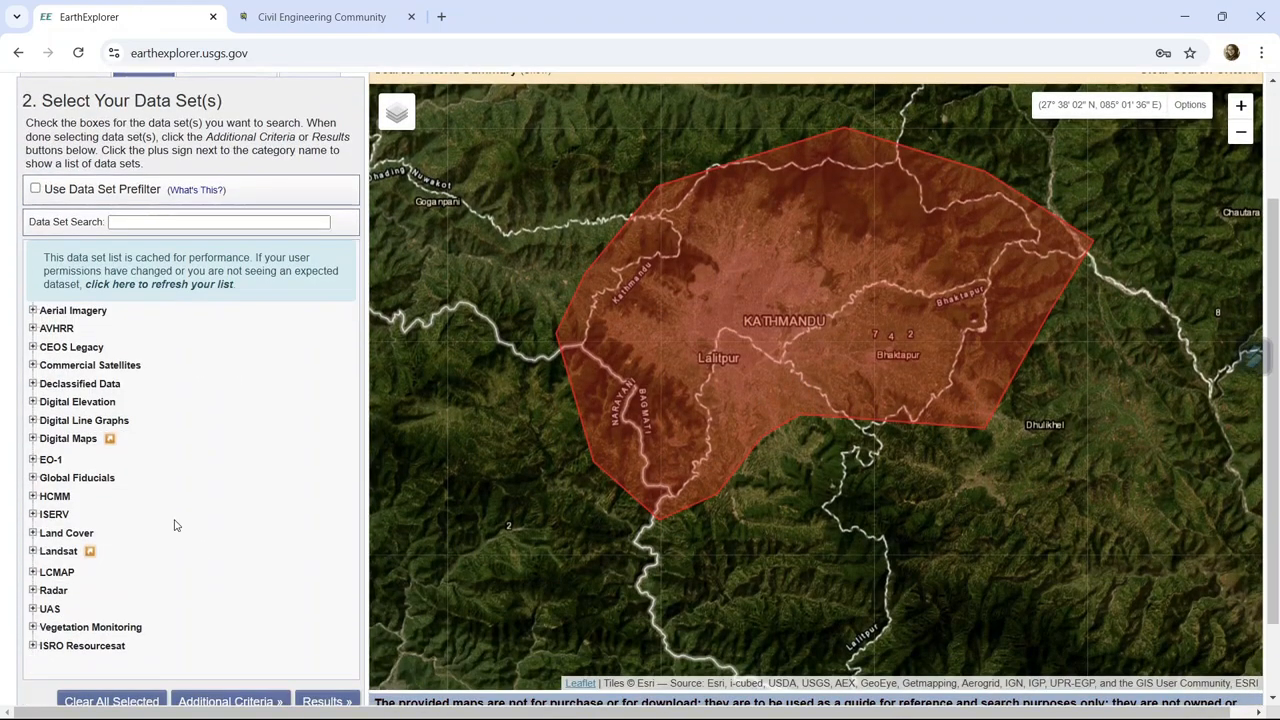
{"action": "left_click", "coordinate": [33, 402]}
{"action": "scroll", "coordinate": [46, 392], "scroll_direction": "down", "scroll_amount": 3}
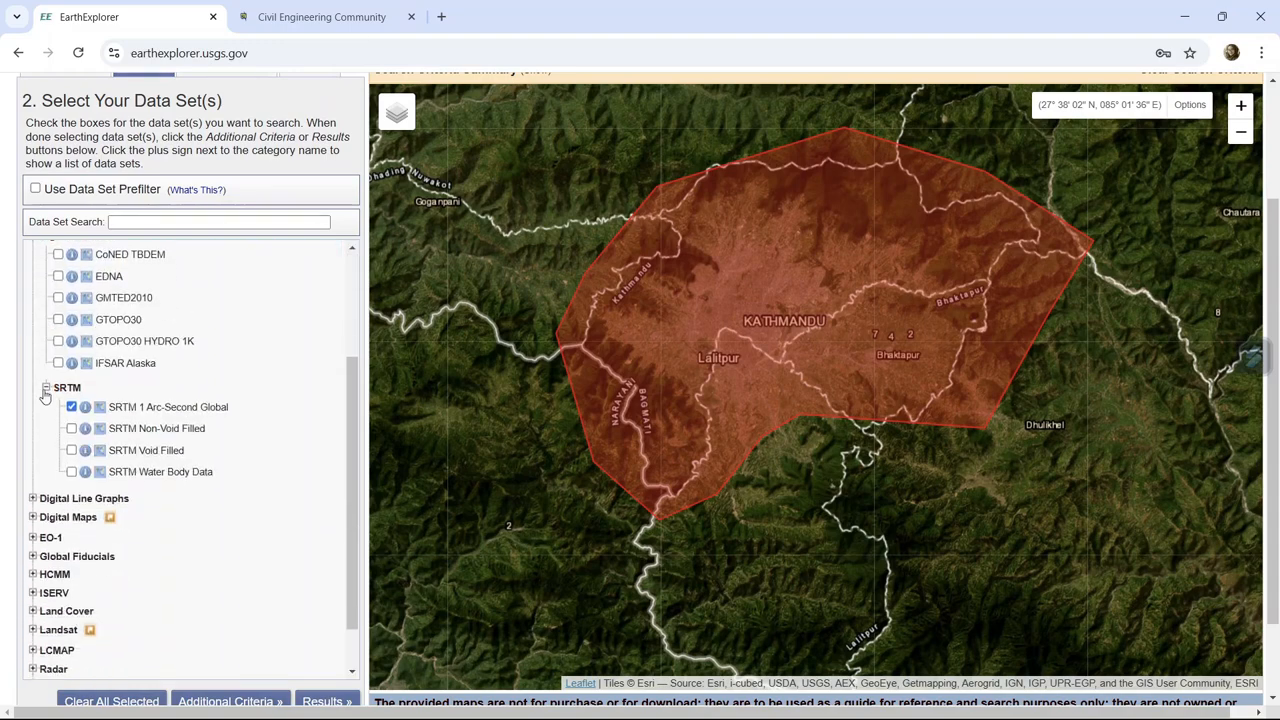
{"action": "left_click", "coordinate": [46, 389]}
{"action": "left_click", "coordinate": [44, 420]}
{"action": "scroll", "coordinate": [256, 407], "scroll_direction": "down", "scroll_amount": 1}
{"action": "scroll", "coordinate": [256, 407], "scroll_direction": "up", "scroll_amount": 7}
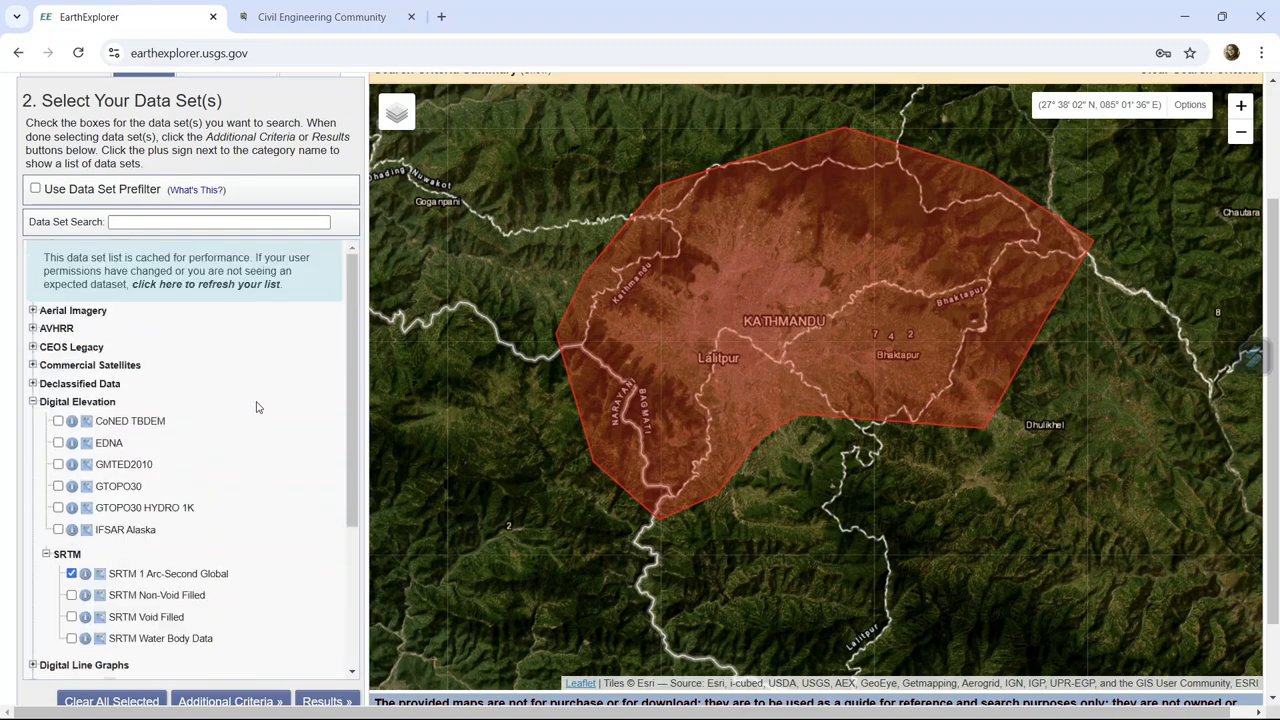
Run the search for SRTM 1 Arc-Second Global scenes and show the found scene's footprint on the map
{"action": "left_click", "coordinate": [321, 238]}
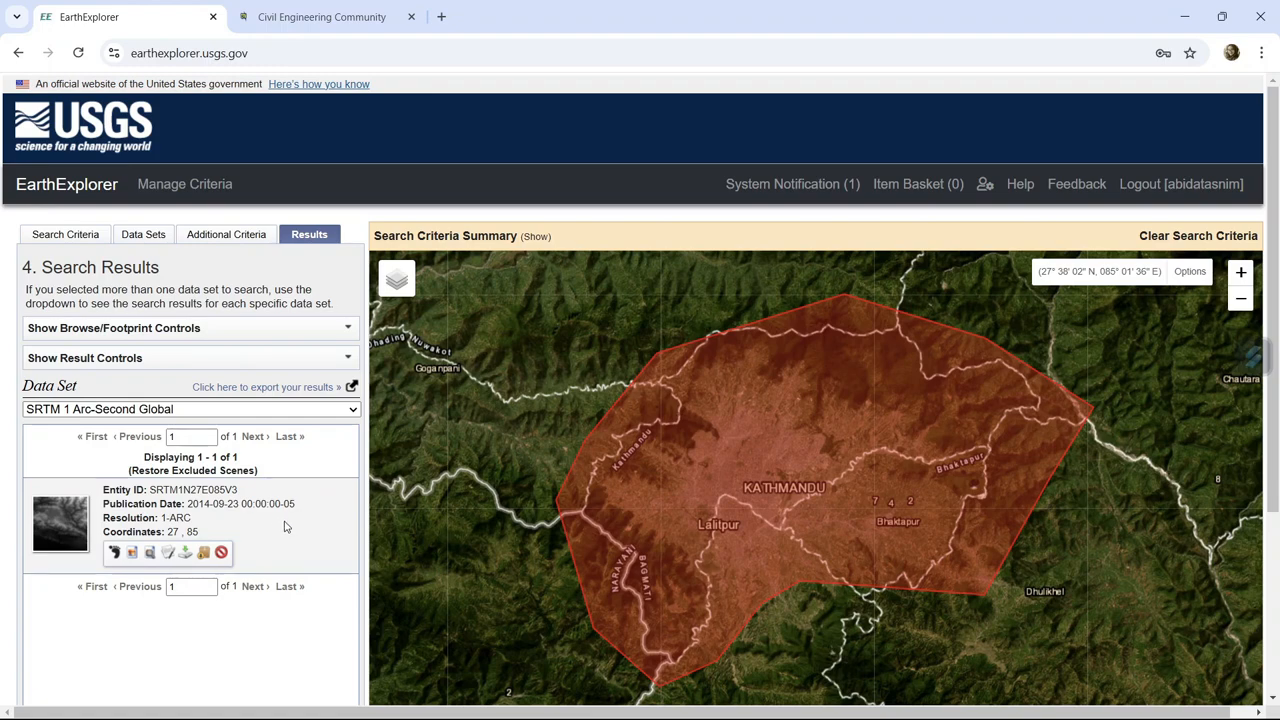
{"action": "left_click", "coordinate": [115, 554]}
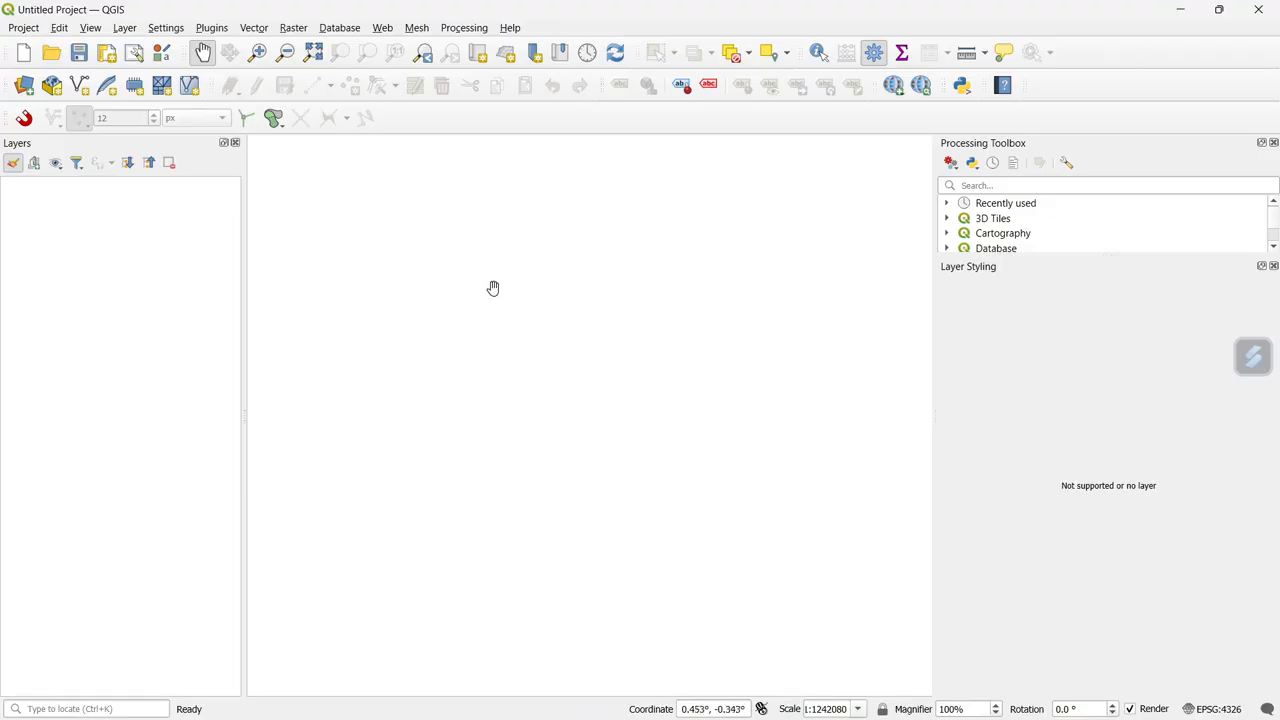
In QGIS, add the raster n27_e085_1arc_v3.tif from the Desktop KATHMANDU folder to the project
{"action": "left_click", "coordinate": [27, 88]}
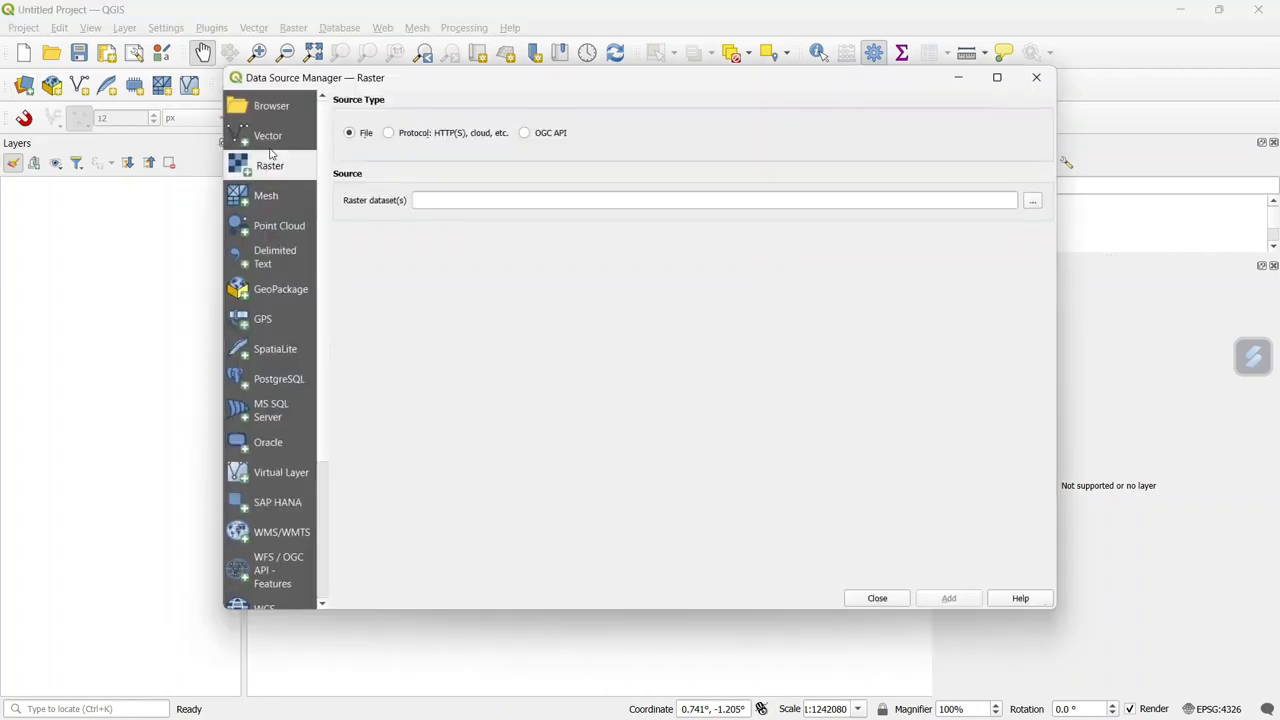
{"action": "left_click", "coordinate": [1033, 201]}
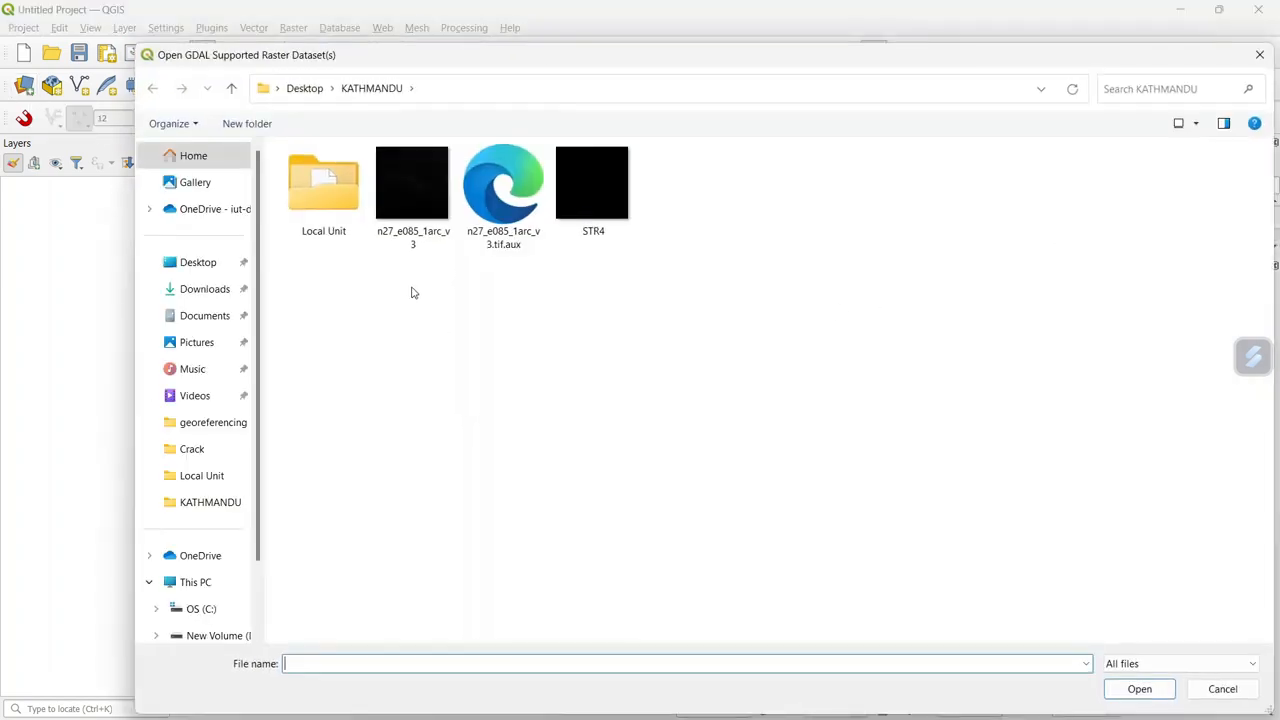
{"action": "left_click", "coordinate": [423, 197]}
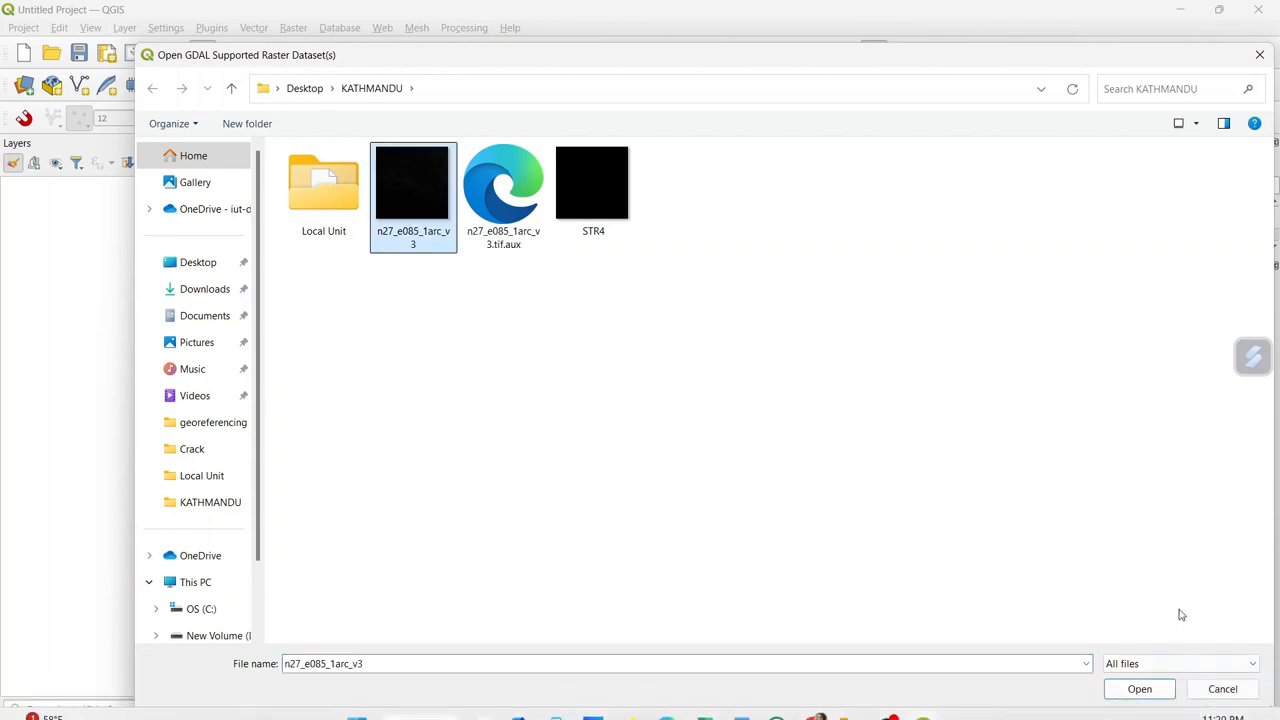
{"action": "left_click", "coordinate": [1138, 689]}
{"action": "left_click", "coordinate": [948, 600]}
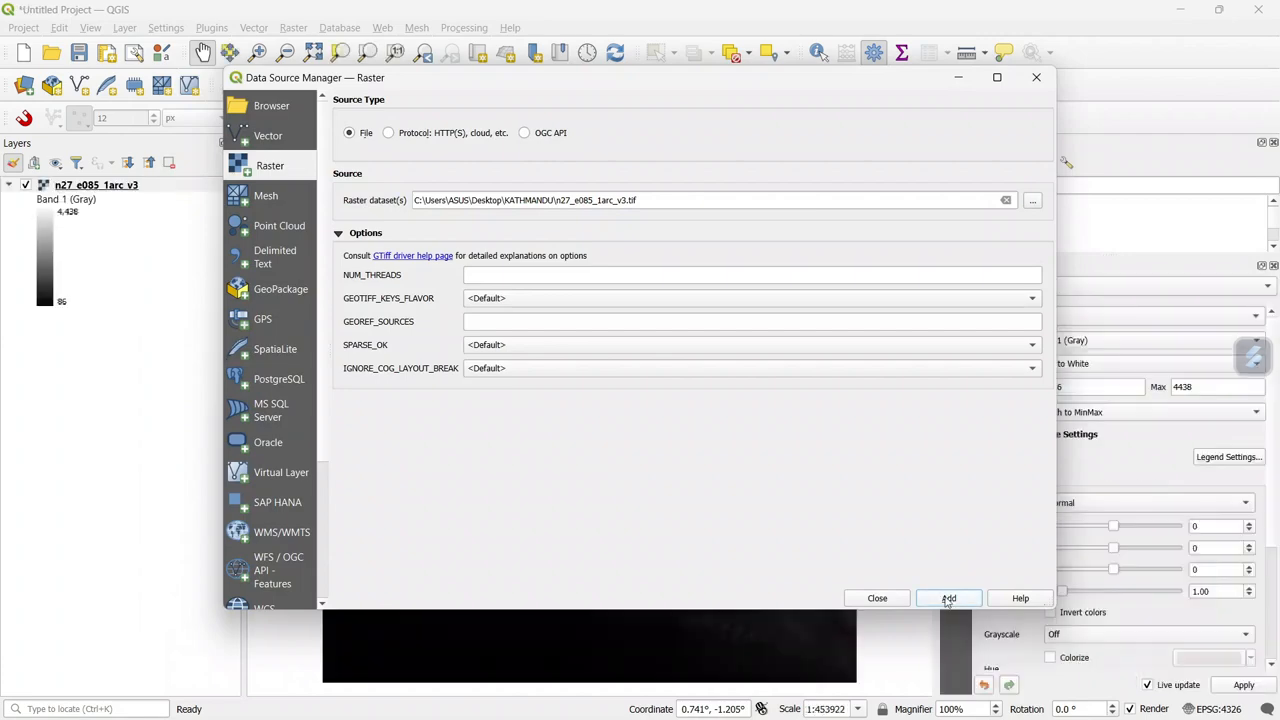
{"action": "left_click", "coordinate": [877, 598]}
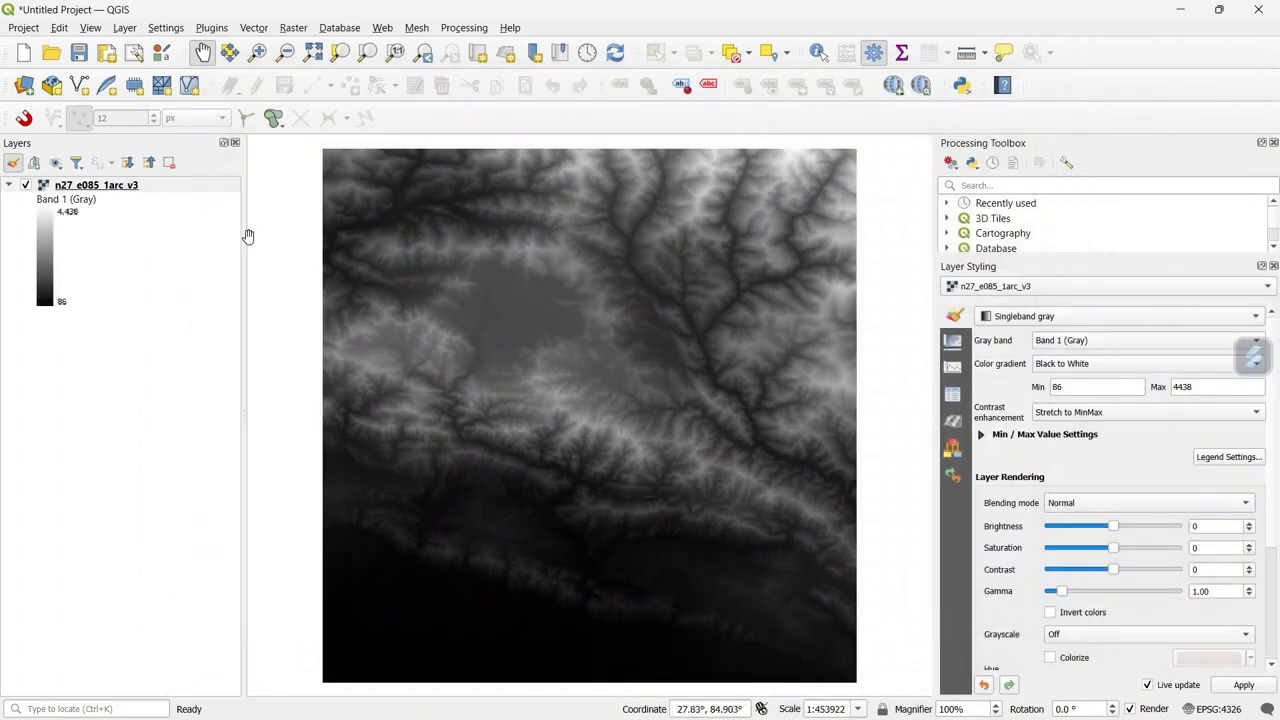
Check the assigned coordinate reference system in the n27_e085_1arc_v3 layer's properties
{"action": "left_click", "coordinate": [148, 191]}
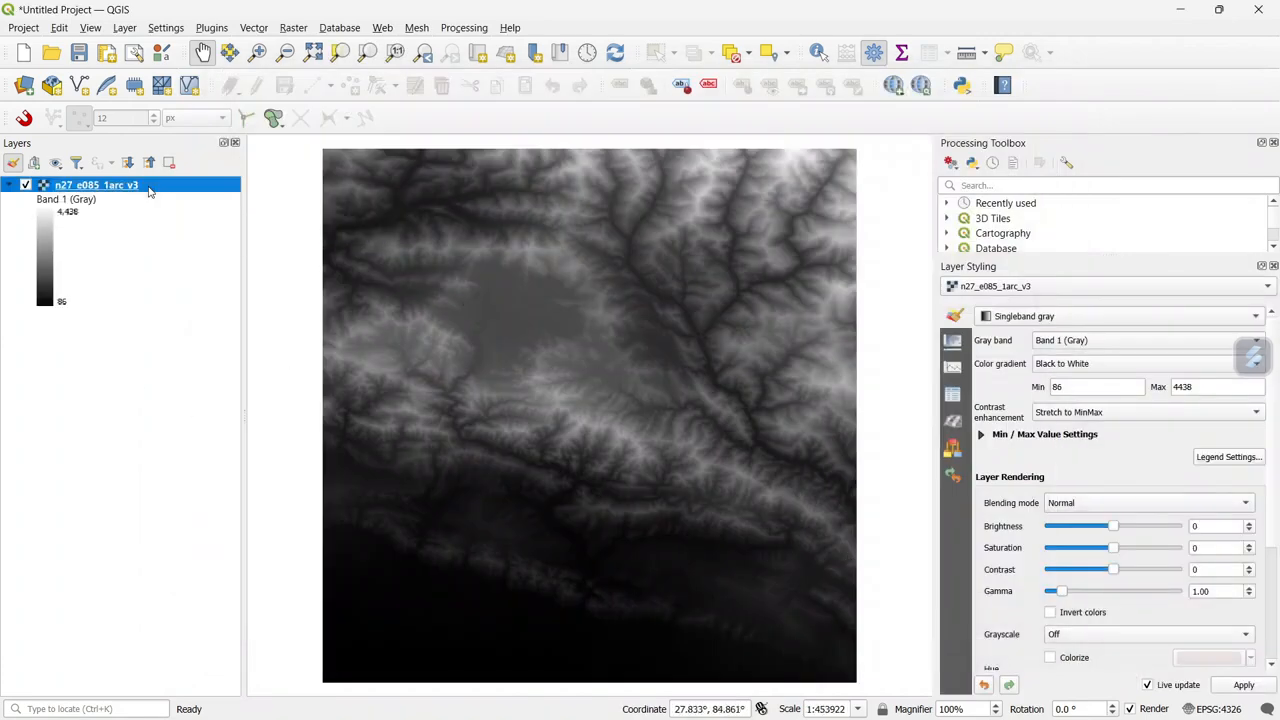
{"action": "right_click", "coordinate": [148, 191]}
{"action": "left_click", "coordinate": [203, 502]}
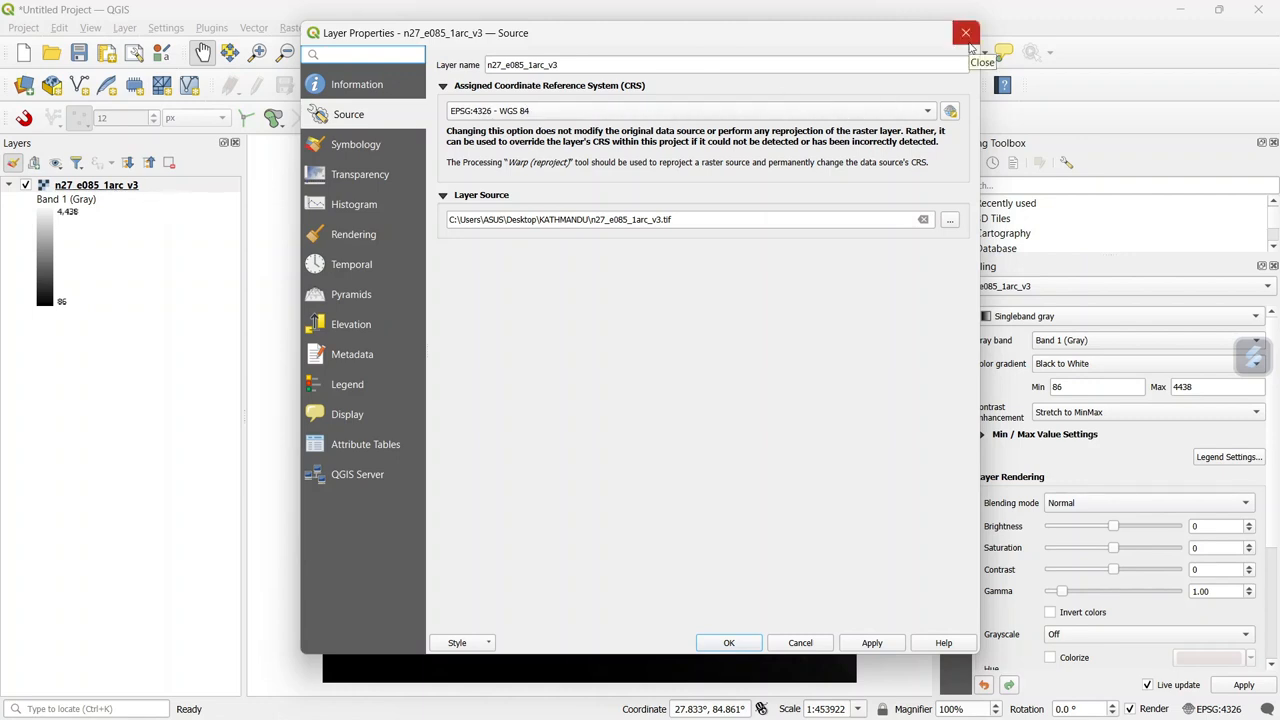
{"action": "left_click", "coordinate": [966, 34]}
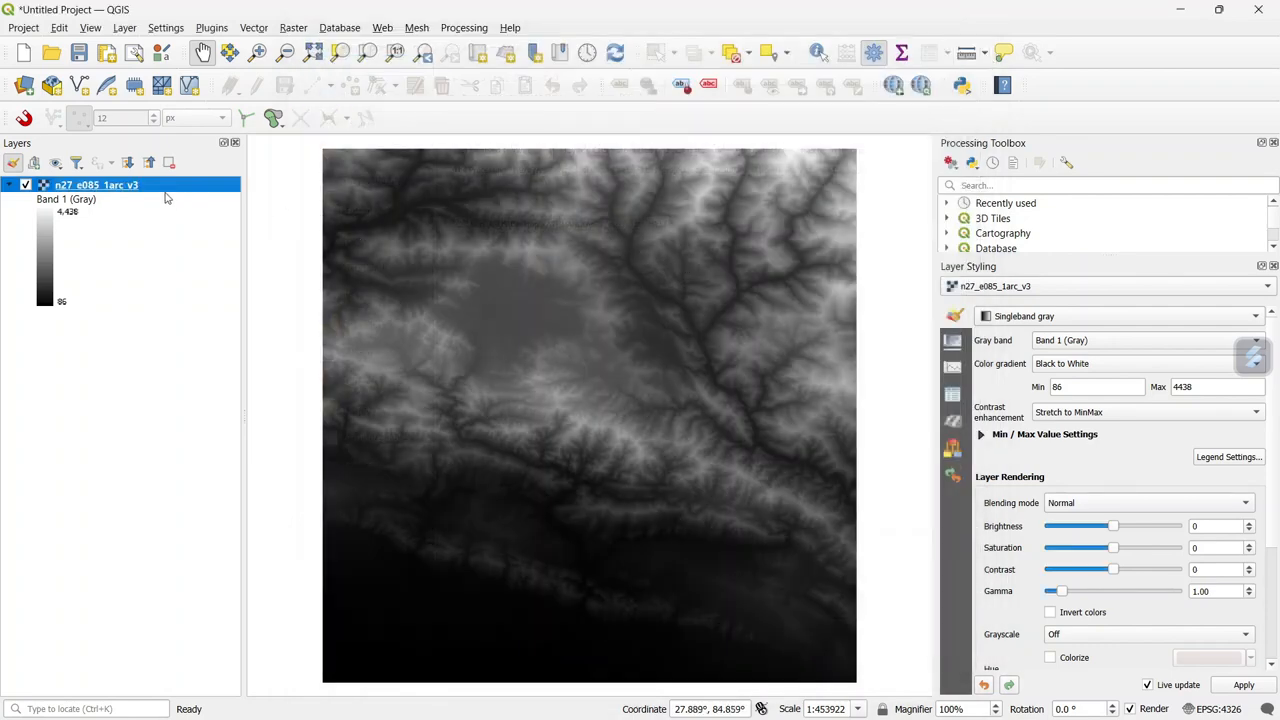
Reproject the n27_e085_1arc_v3 raster to ESRI:102306 with Warp, using Nearest Neighbour resampling and a temporary output file
{"action": "left_click", "coordinate": [295, 28]}
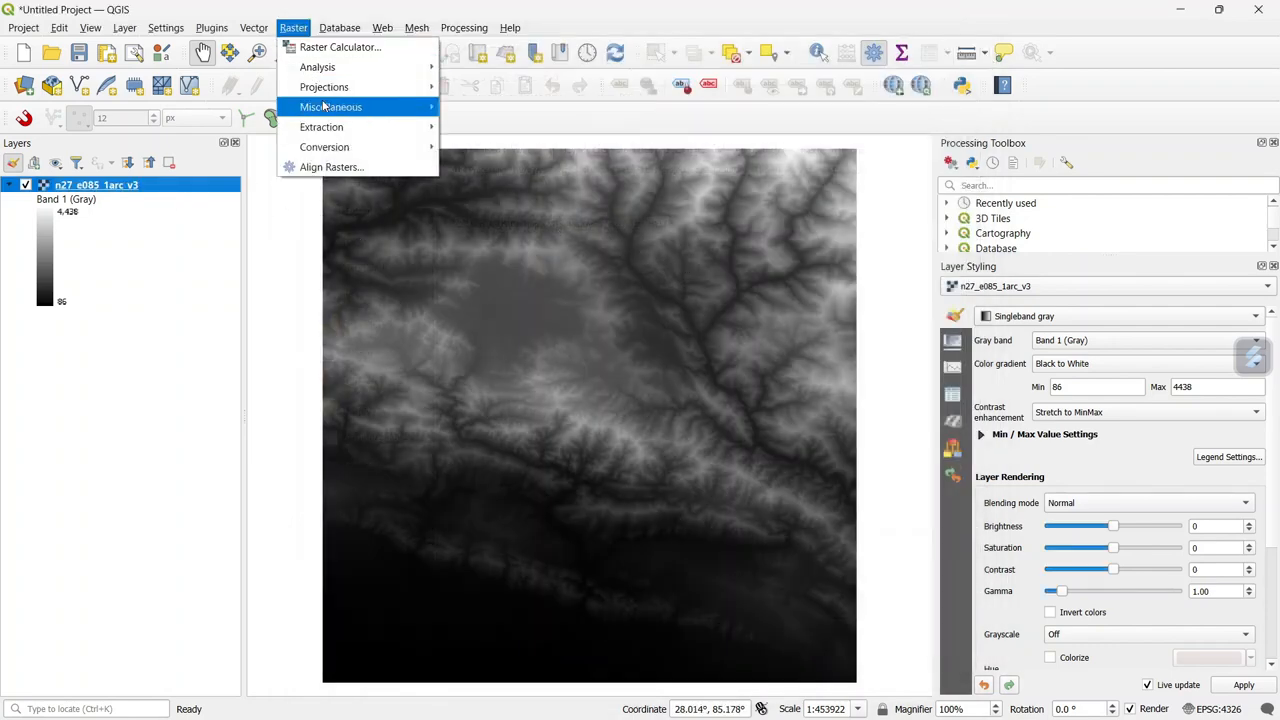
{"action": "mouse_move", "coordinate": [327, 92]}
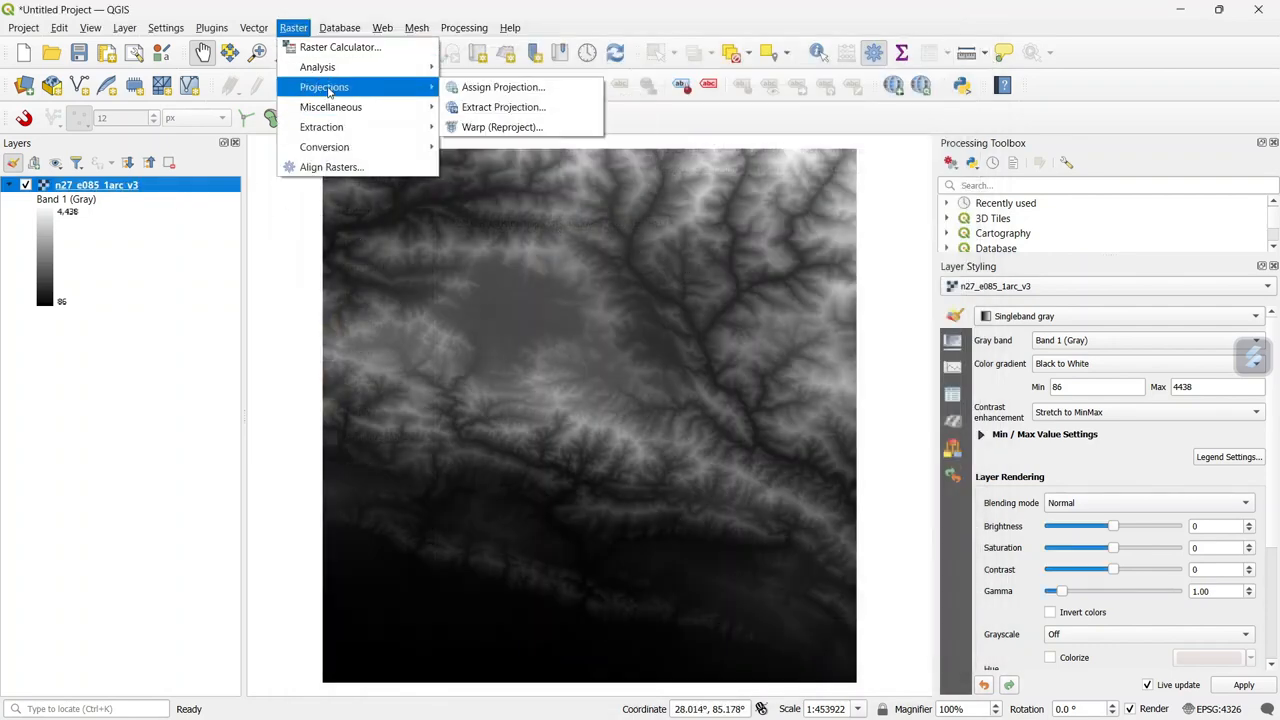
{"action": "left_click", "coordinate": [527, 134]}
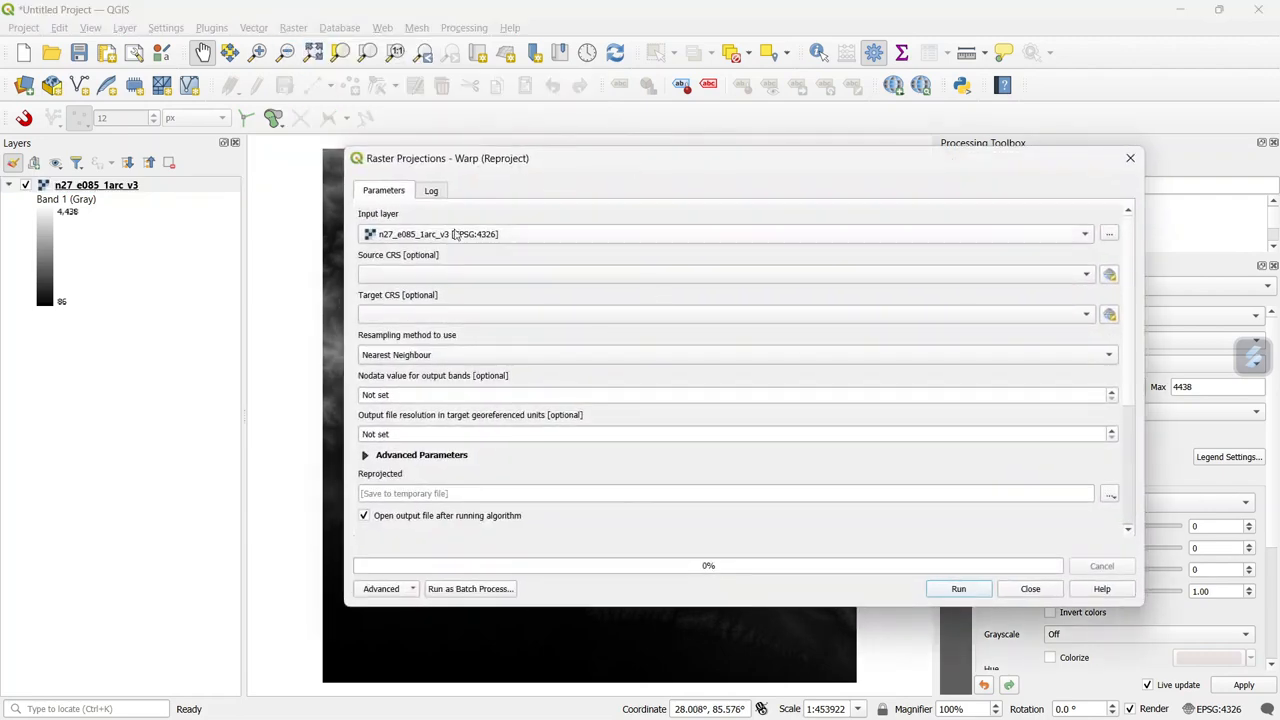
{"action": "left_click", "coordinate": [445, 314]}
{"action": "left_click", "coordinate": [505, 350]}
{"action": "left_click", "coordinate": [959, 588]}
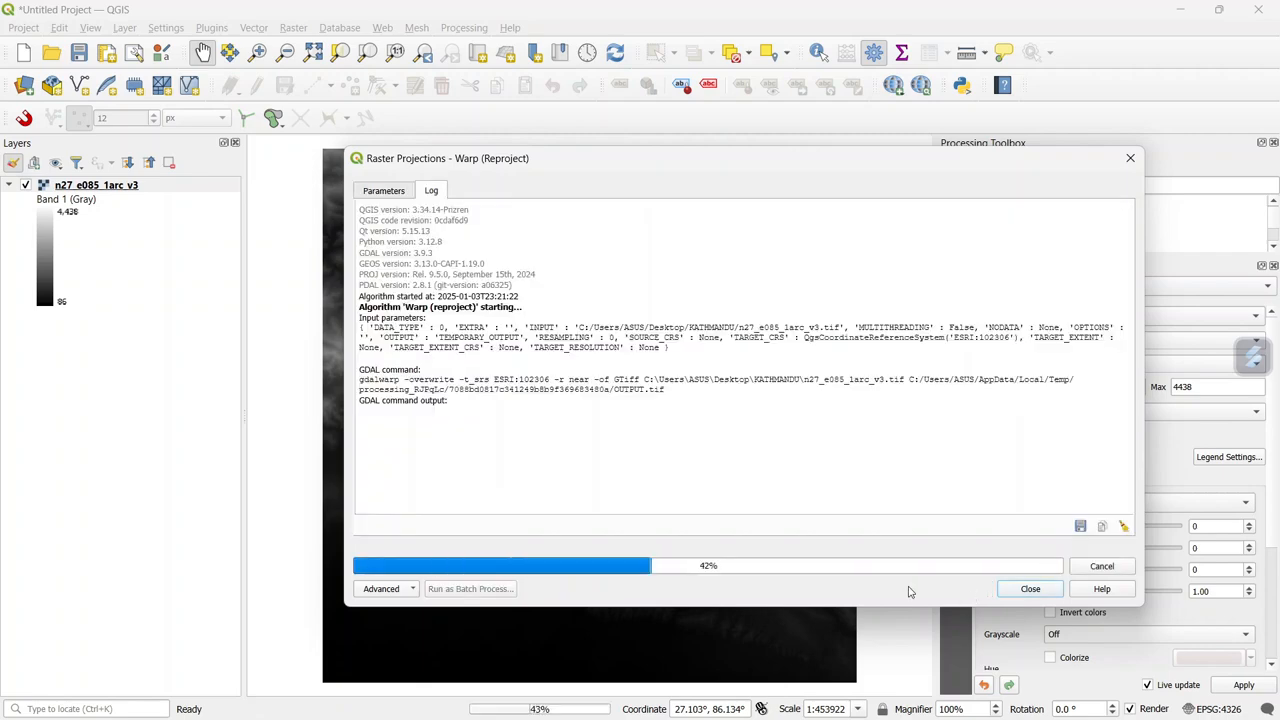
{"action": "left_click", "coordinate": [1024, 594]}
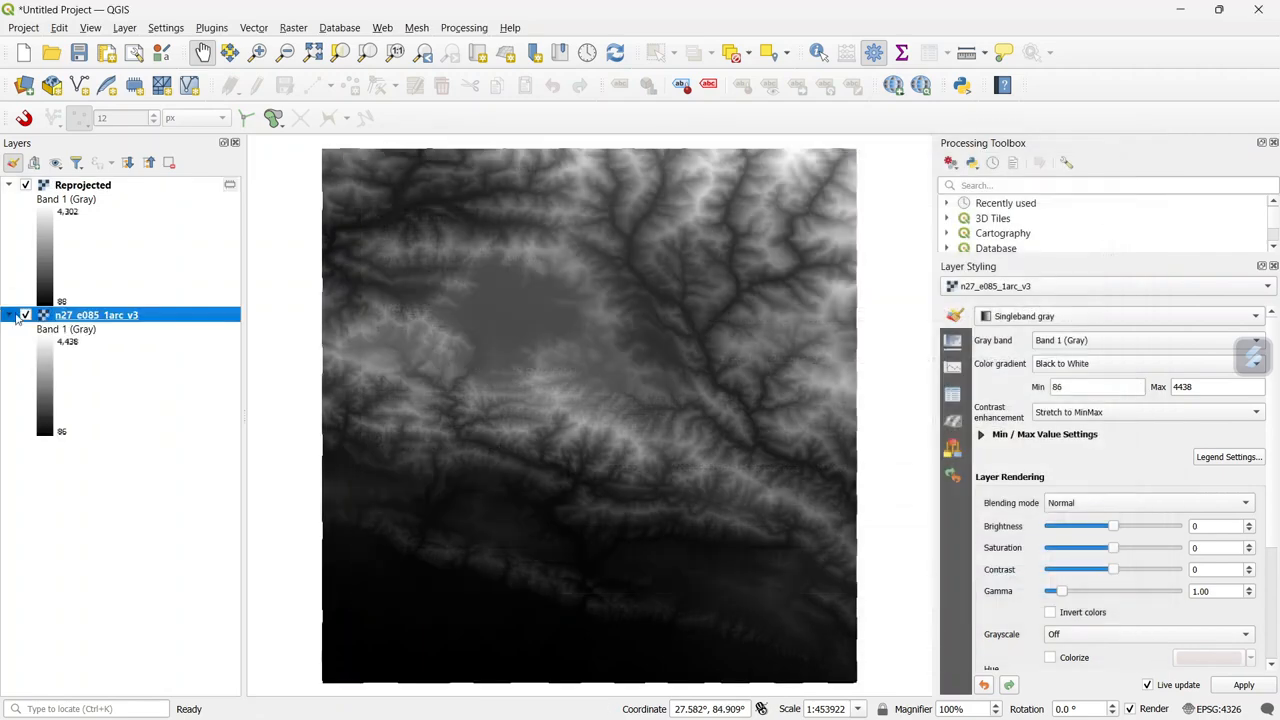
Collapse the legend of the n27_e085_1arc_v3 layer and close the Layer Styling panel
{"action": "left_click", "coordinate": [10, 315]}
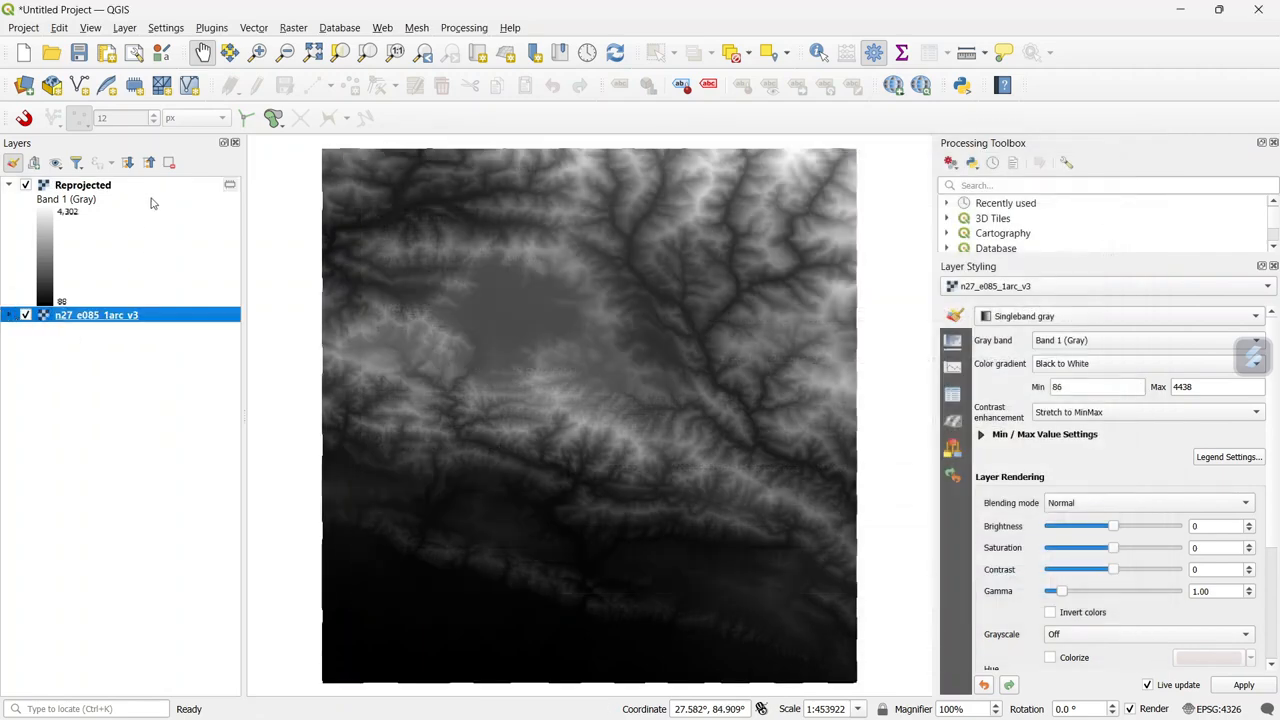
{"action": "left_click", "coordinate": [1274, 267]}
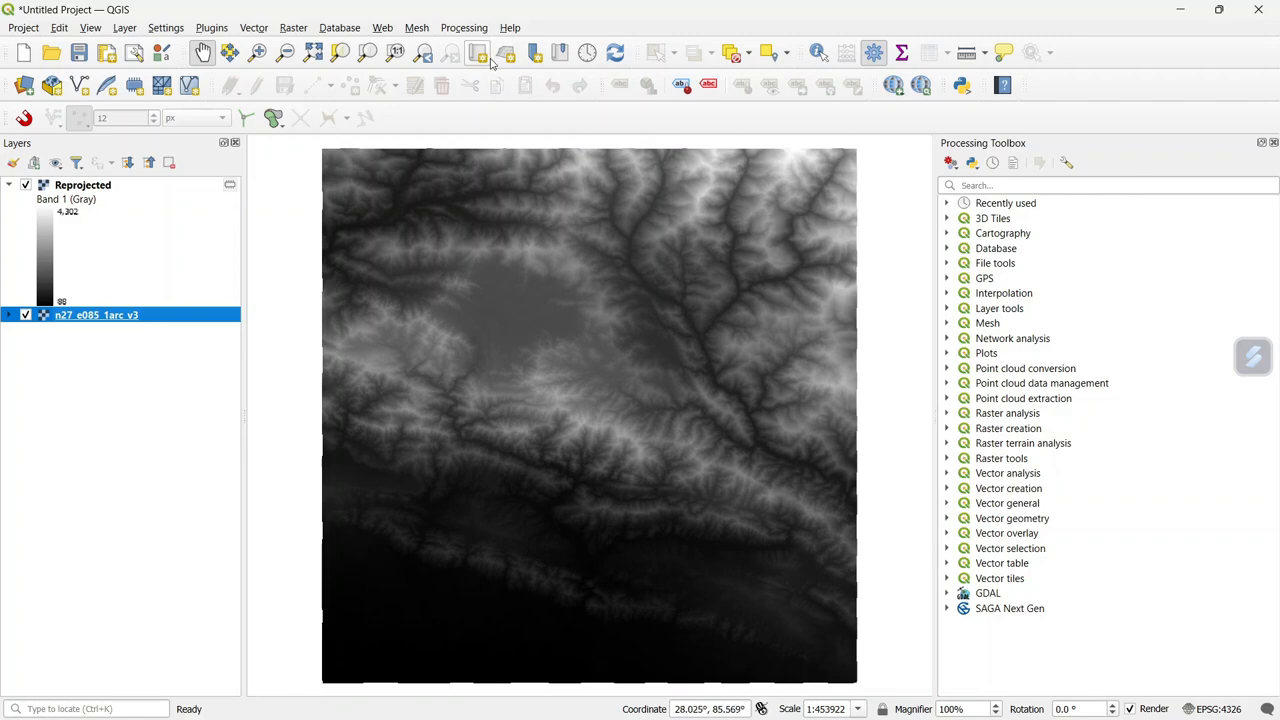
Close the Processing Toolbox and open it again
{"action": "left_click", "coordinate": [1274, 143]}
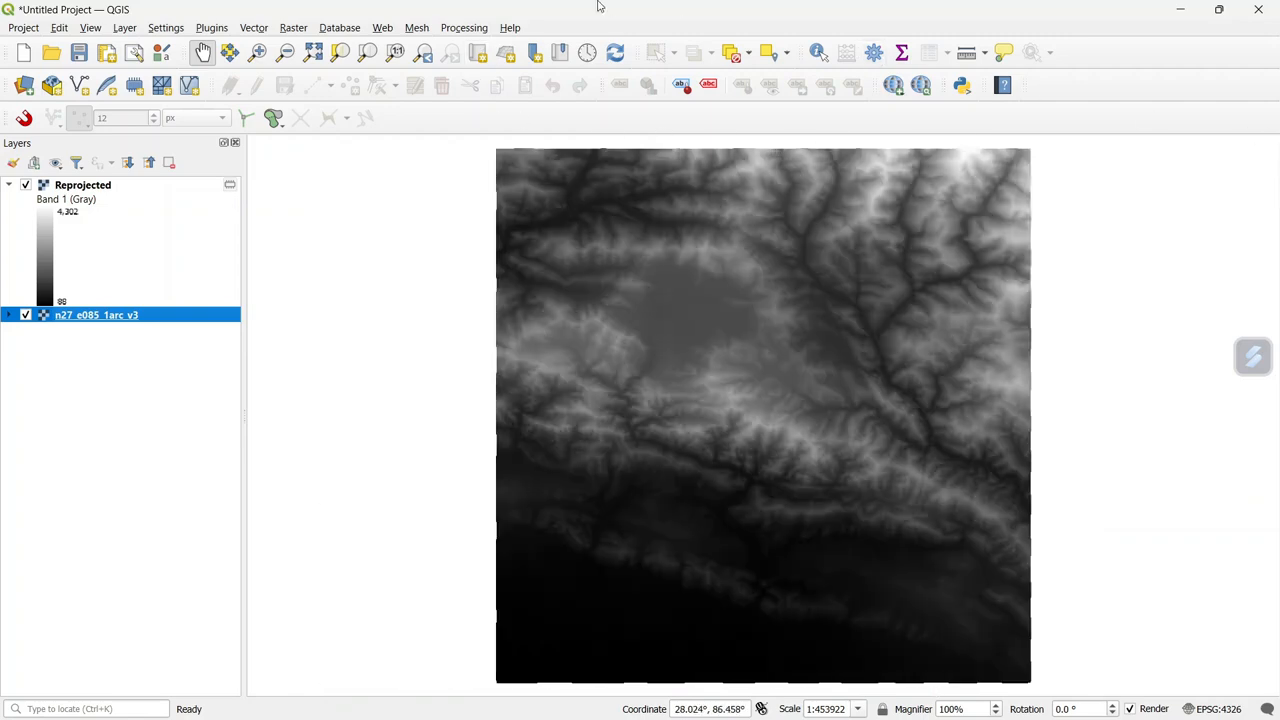
{"action": "left_click", "coordinate": [474, 28]}
{"action": "left_click", "coordinate": [498, 47]}
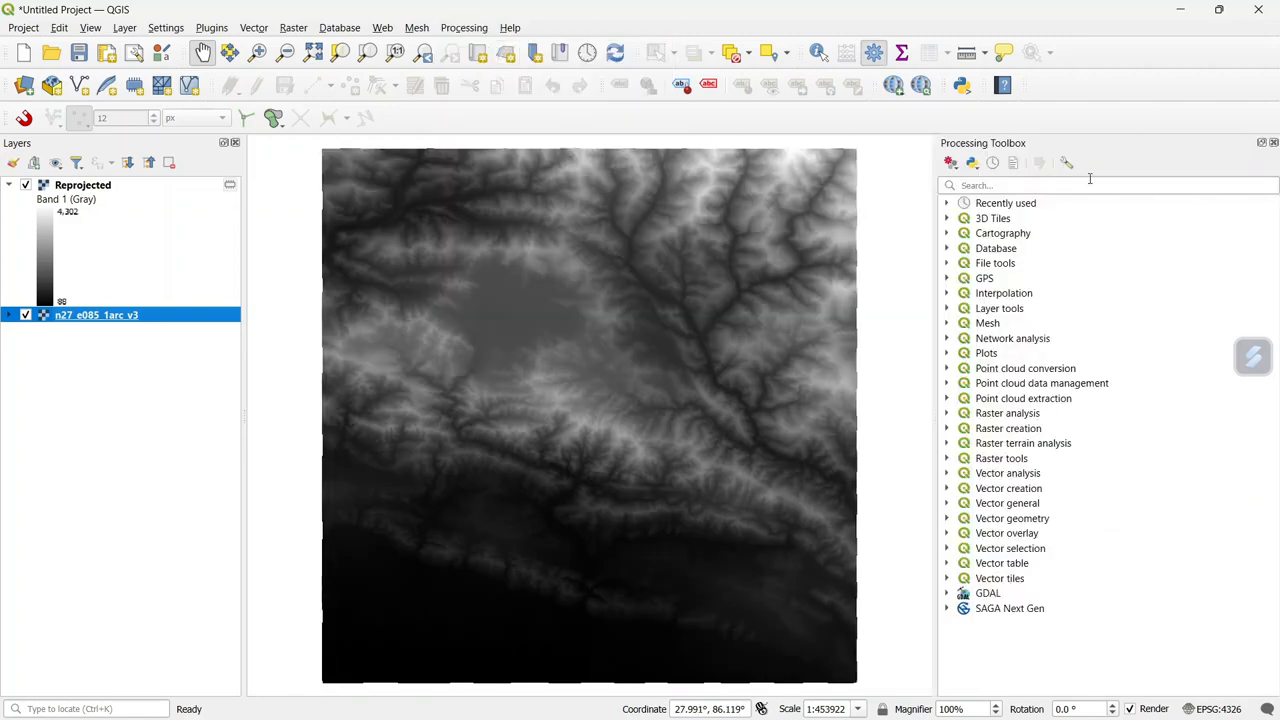
Run Fill Sinks (Wang & Liu) on the Reprojected DEM, loading only the filled DEM output, and collapse the Reprojected layer's legend
{"action": "left_click", "coordinate": [1046, 186]}
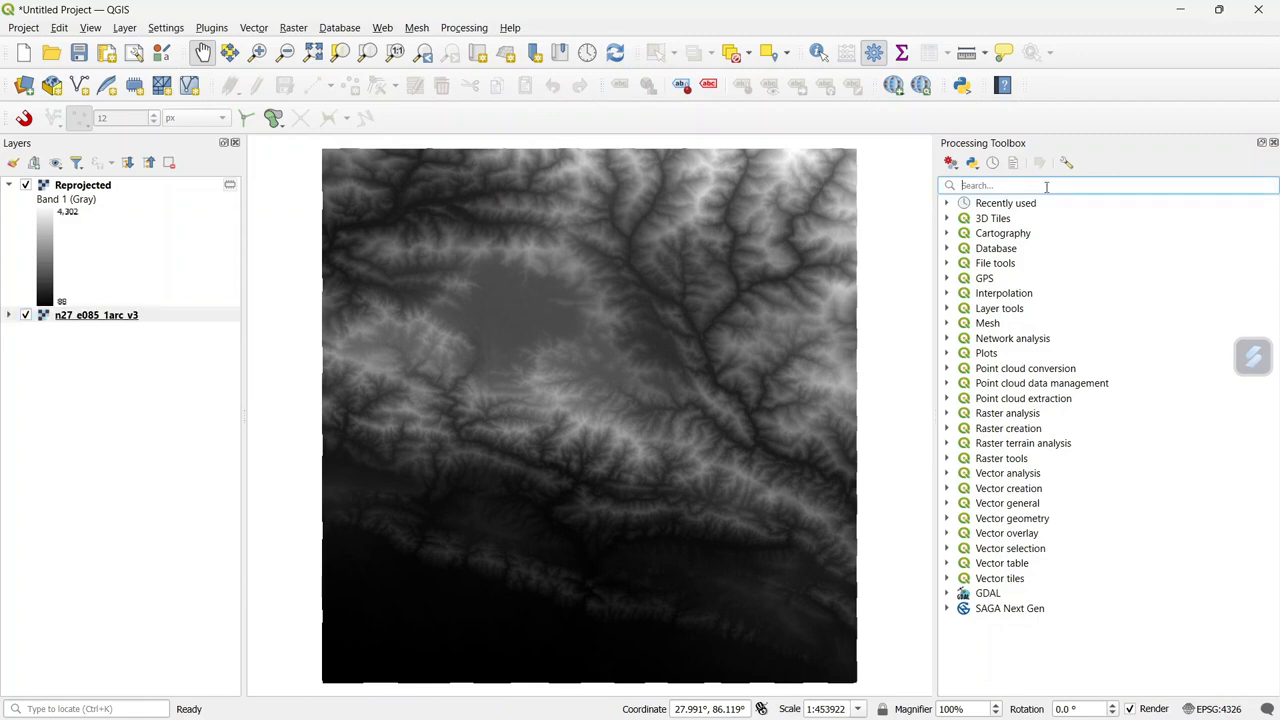
{"action": "type", "text": "Fill"}
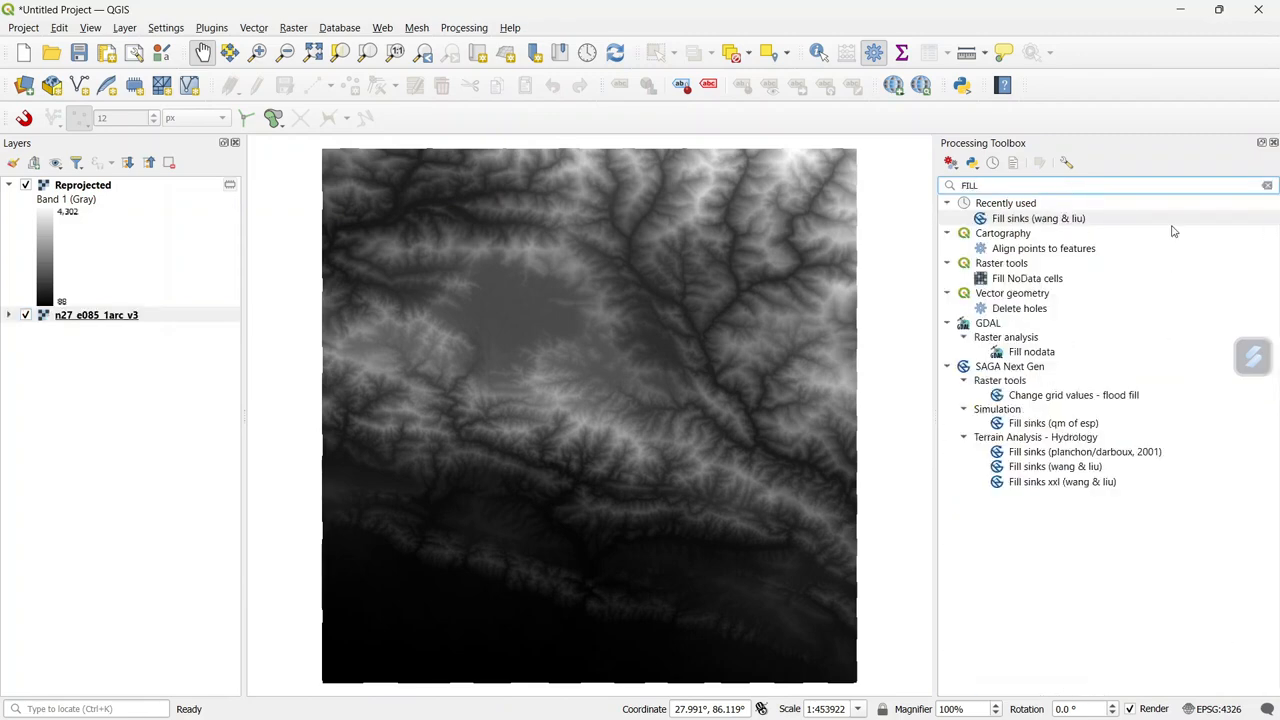
{"action": "double_click", "coordinate": [1085, 466]}
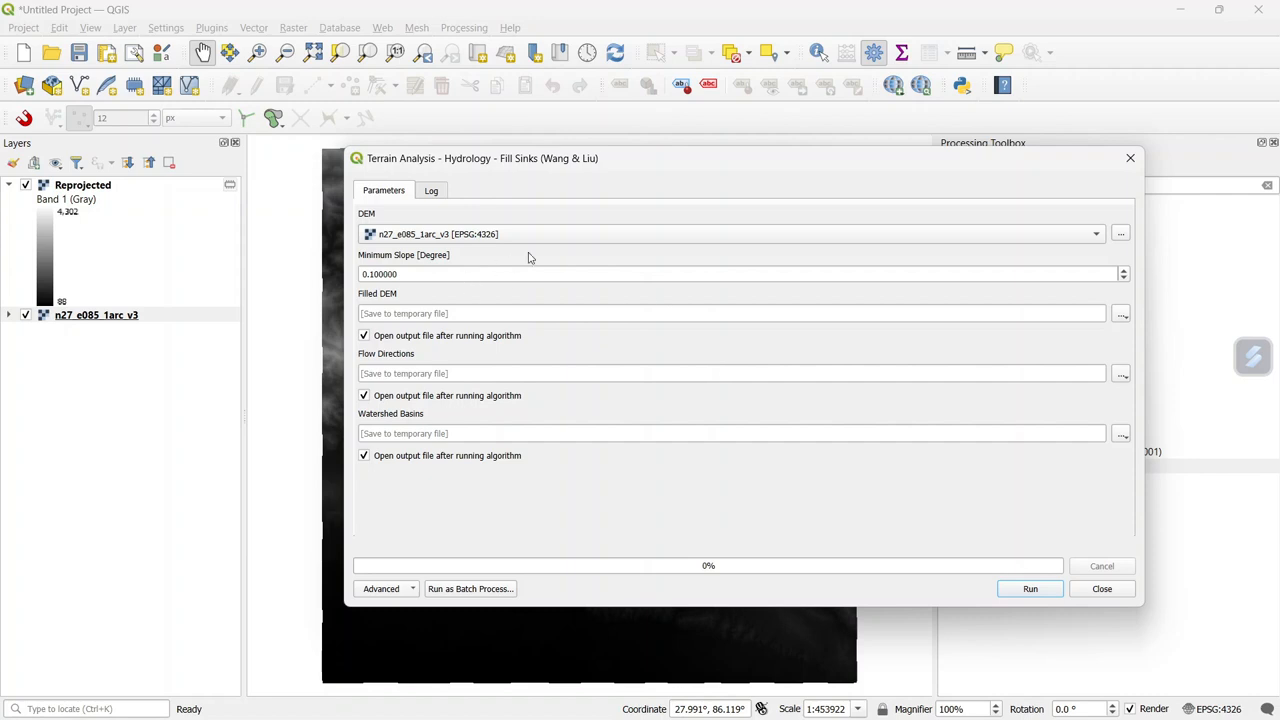
{"action": "left_click", "coordinate": [524, 238]}
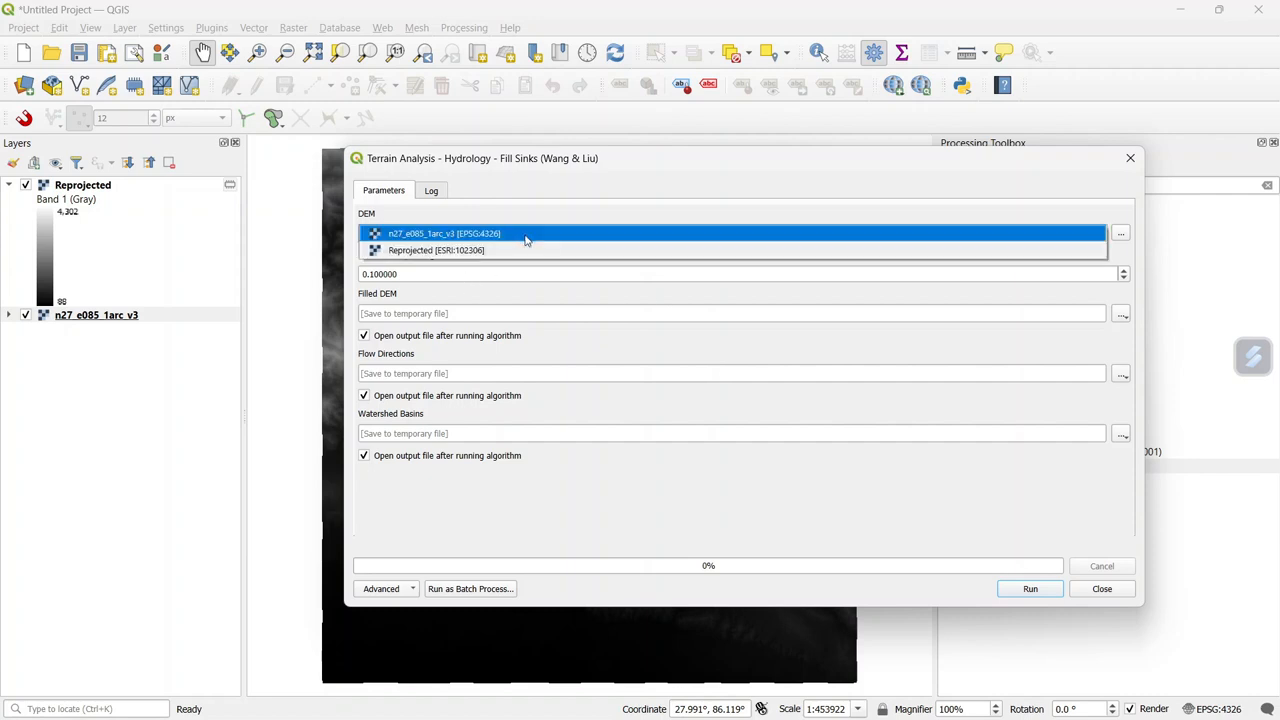
{"action": "left_click", "coordinate": [506, 251]}
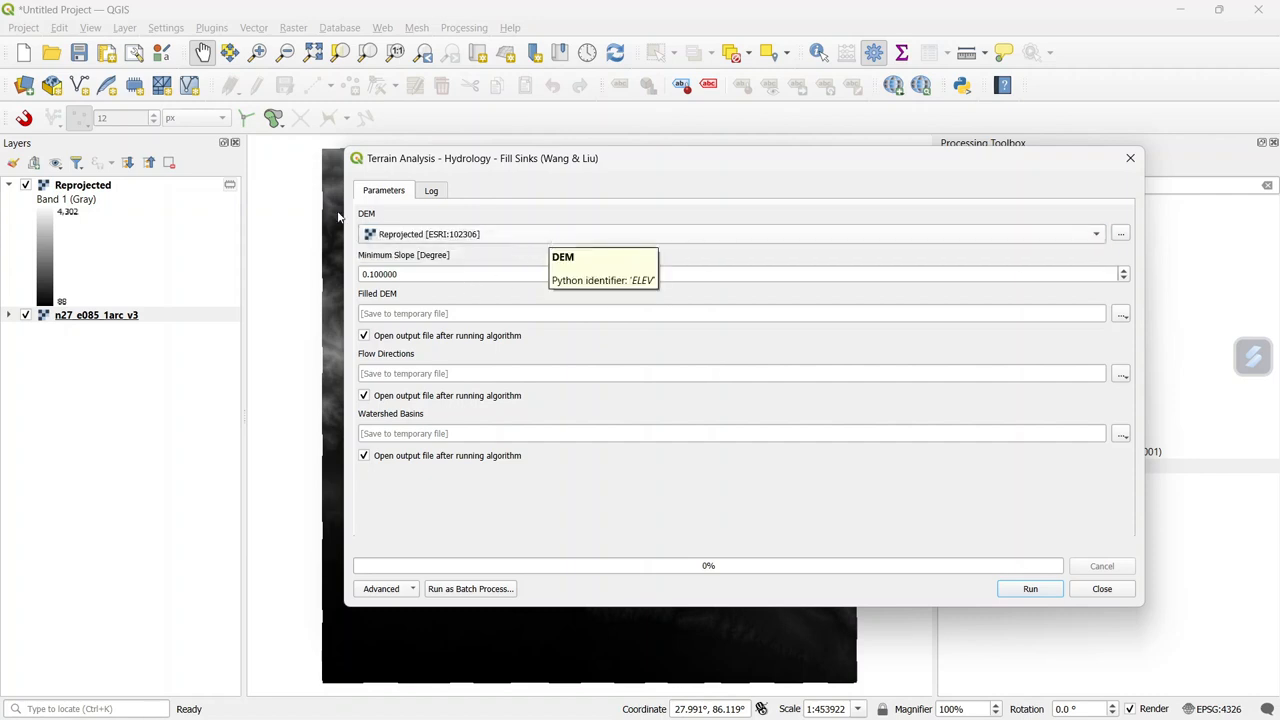
{"action": "left_click", "coordinate": [364, 396]}
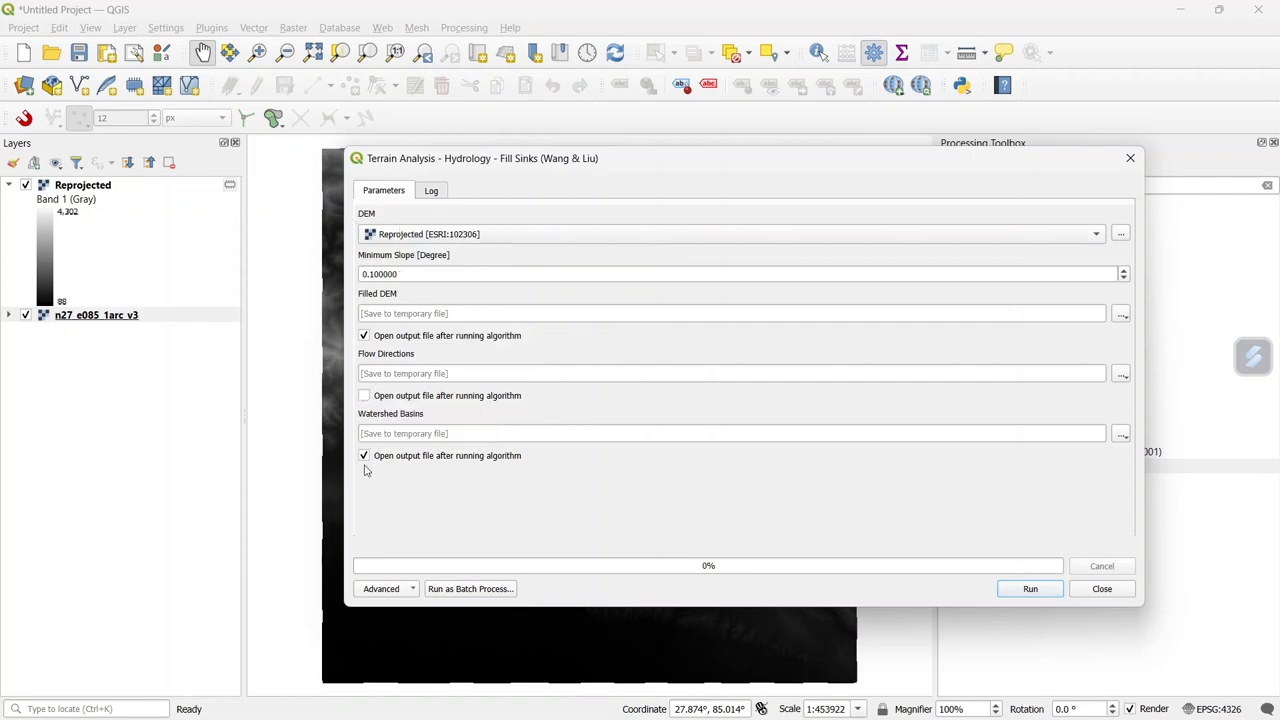
{"action": "left_click", "coordinate": [1027, 590]}
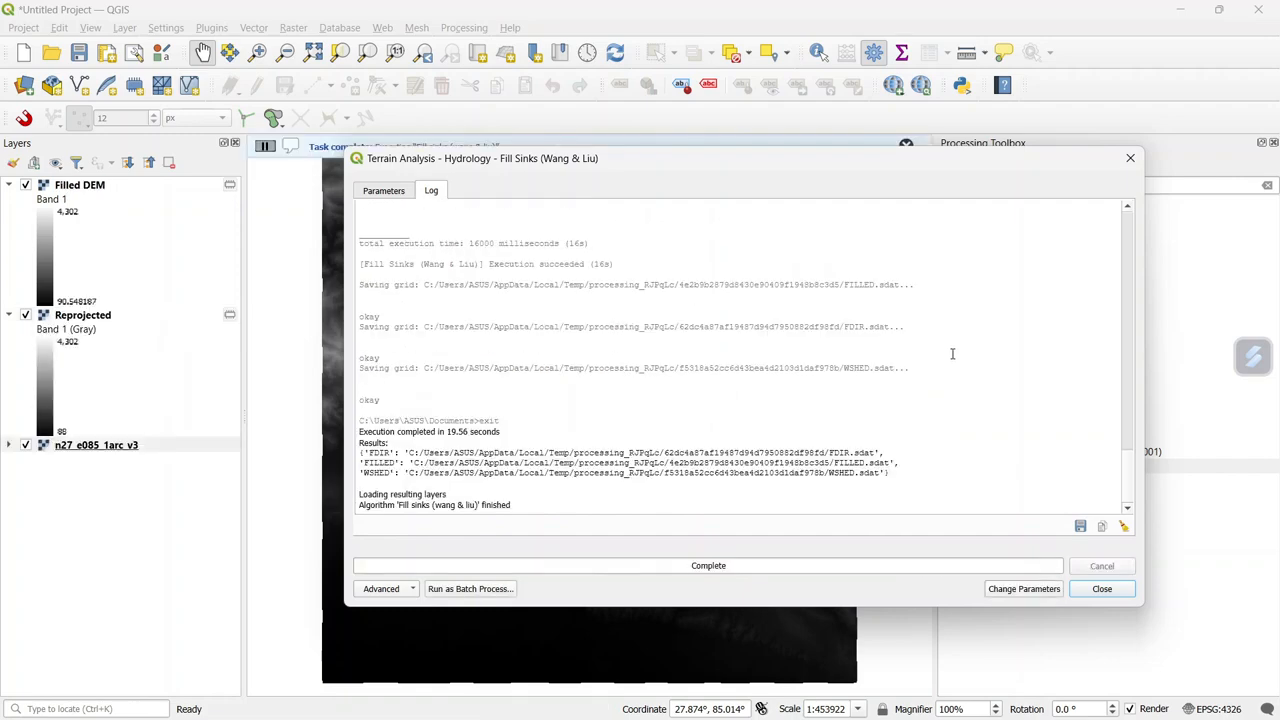
{"action": "left_click", "coordinate": [1104, 594]}
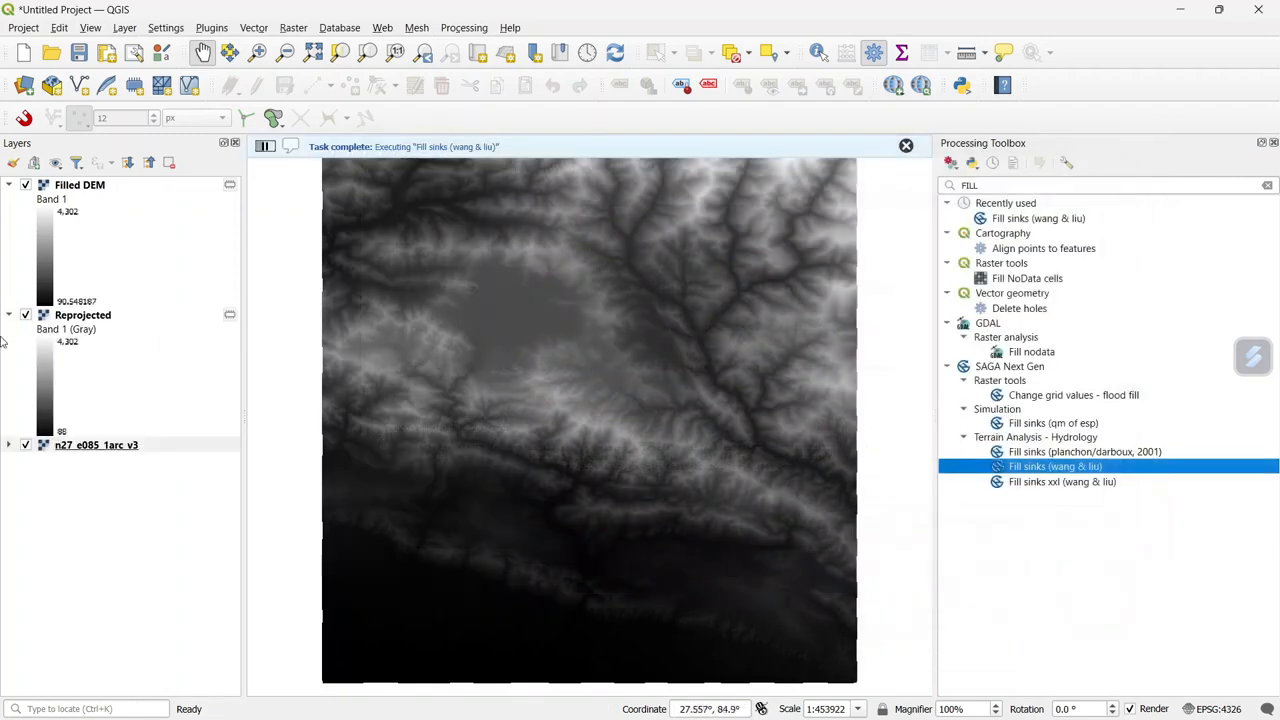
{"action": "left_click", "coordinate": [9, 316]}
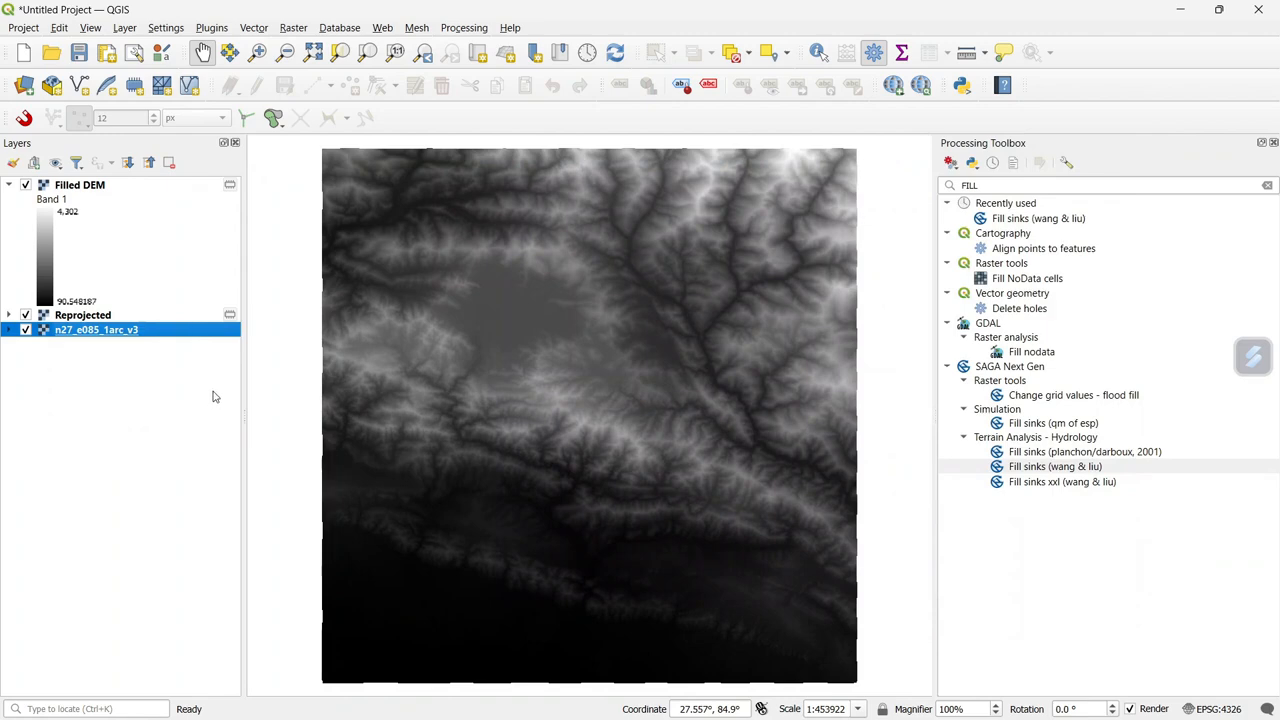
Run the SAGA Strahler Order tool on the Filled DEM with a temporary output file
{"action": "left_click", "coordinate": [941, 189]}
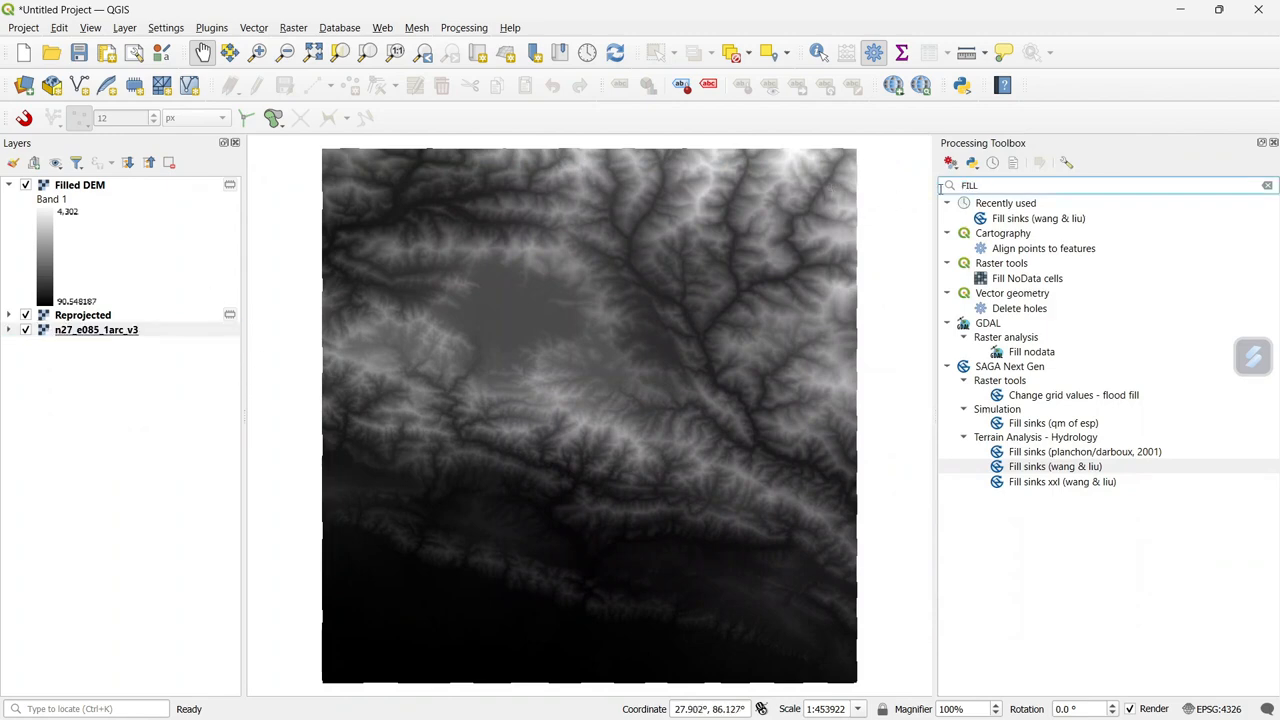
{"action": "double_click", "coordinate": [970, 186]}
{"action": "type", "text": "STRAHLER"}
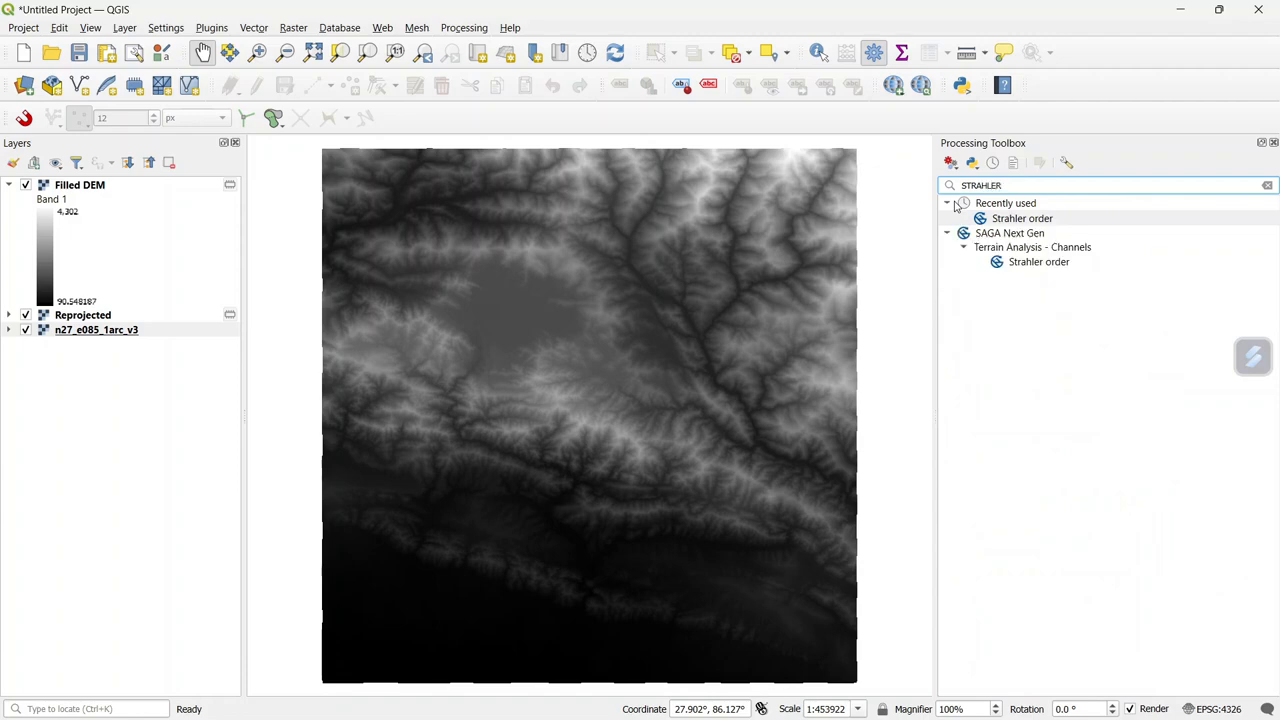
{"action": "double_click", "coordinate": [1040, 262]}
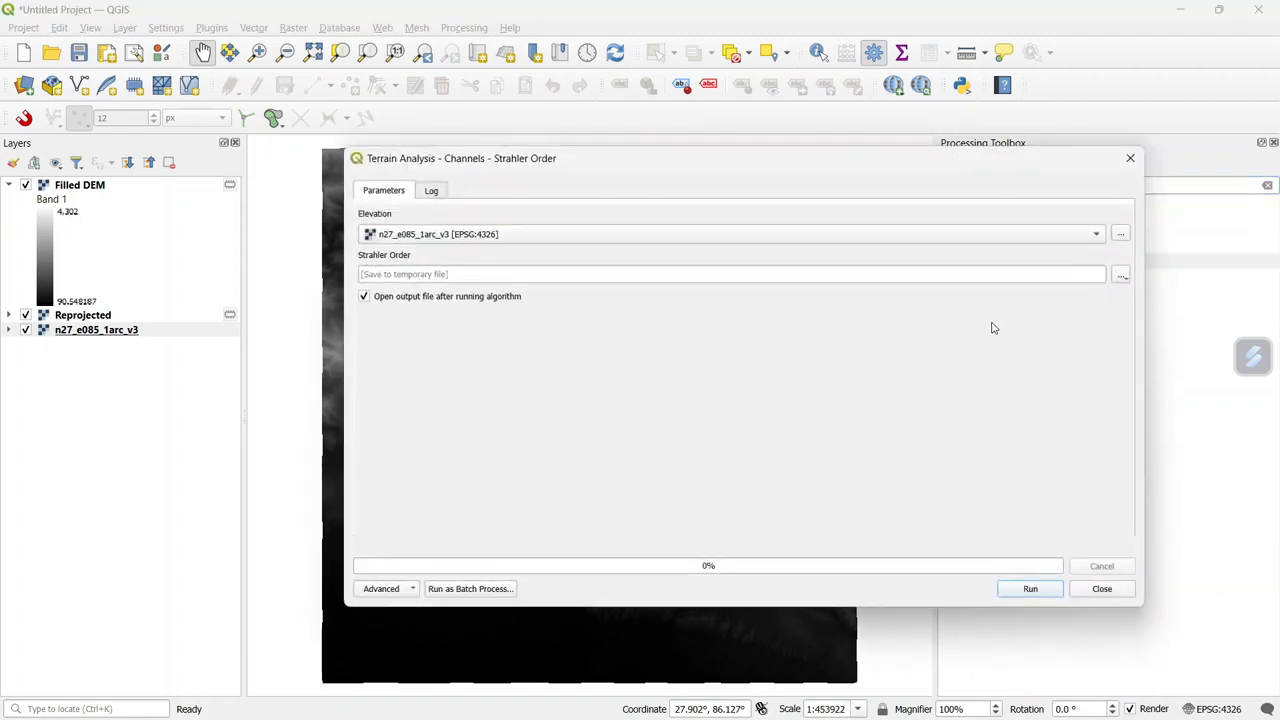
{"action": "left_click", "coordinate": [592, 239]}
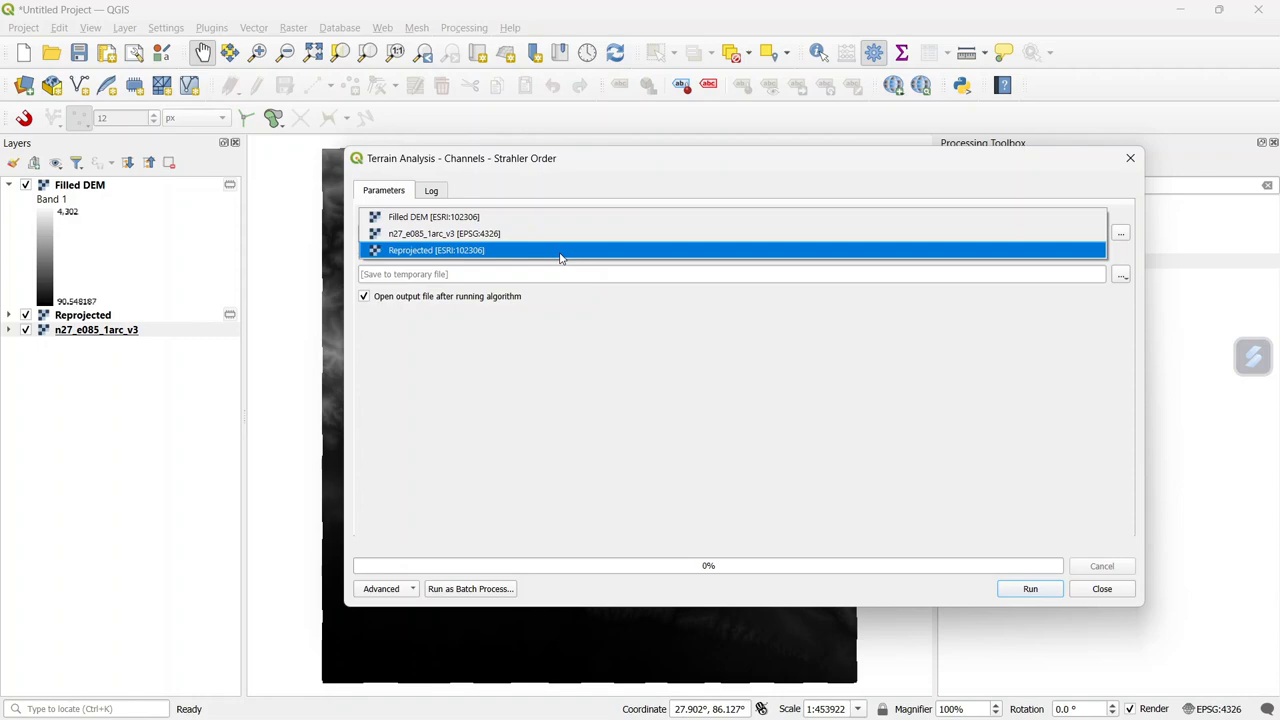
{"action": "left_click", "coordinate": [470, 218]}
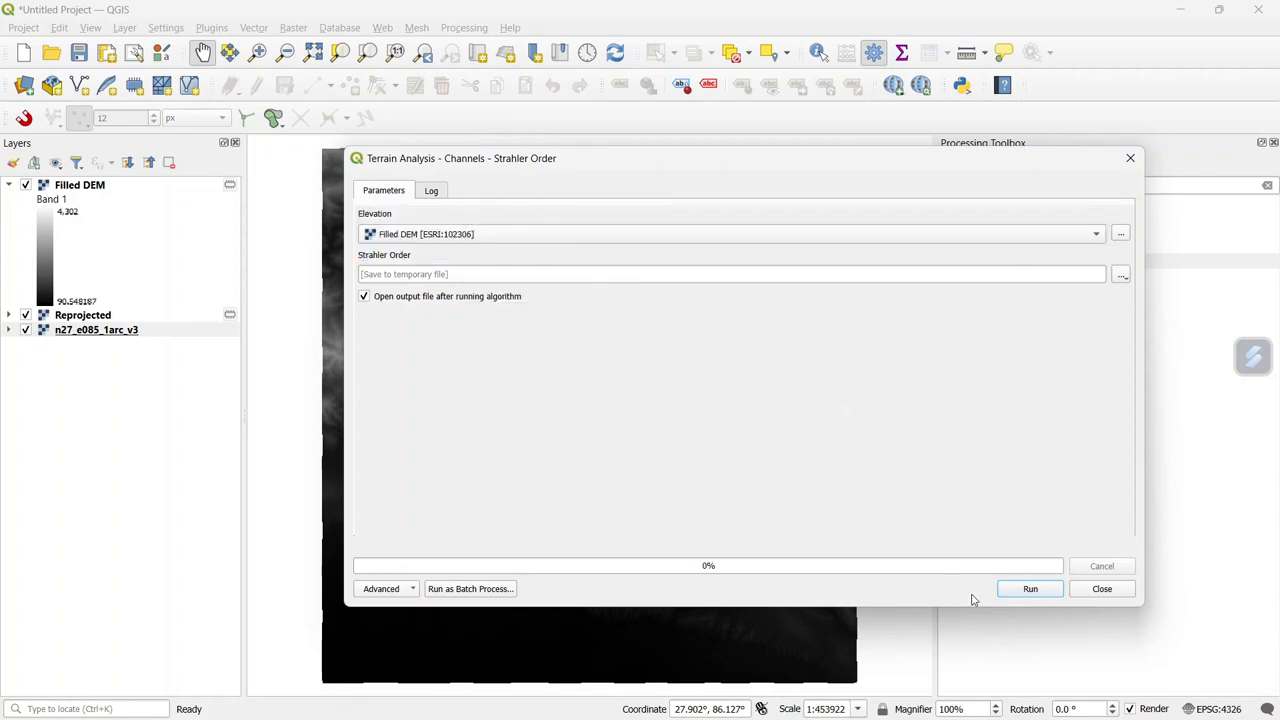
{"action": "left_click", "coordinate": [1030, 588]}
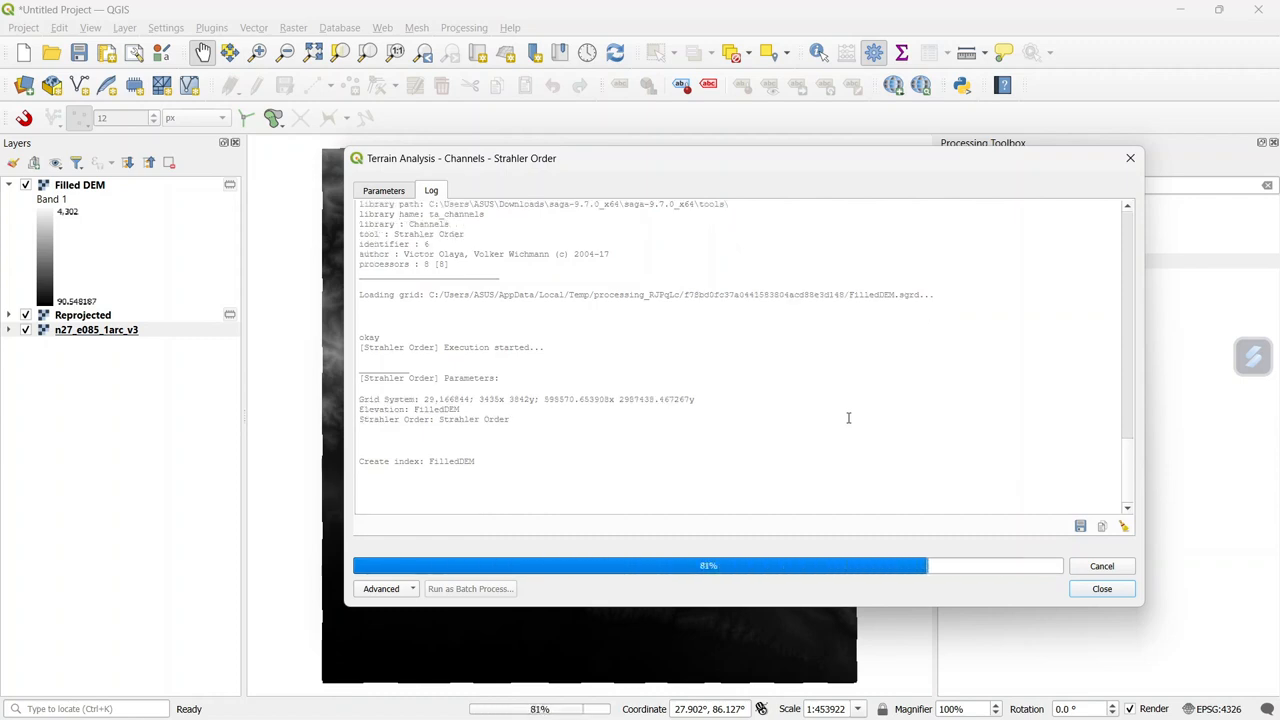
{"action": "left_click", "coordinate": [1101, 588]}
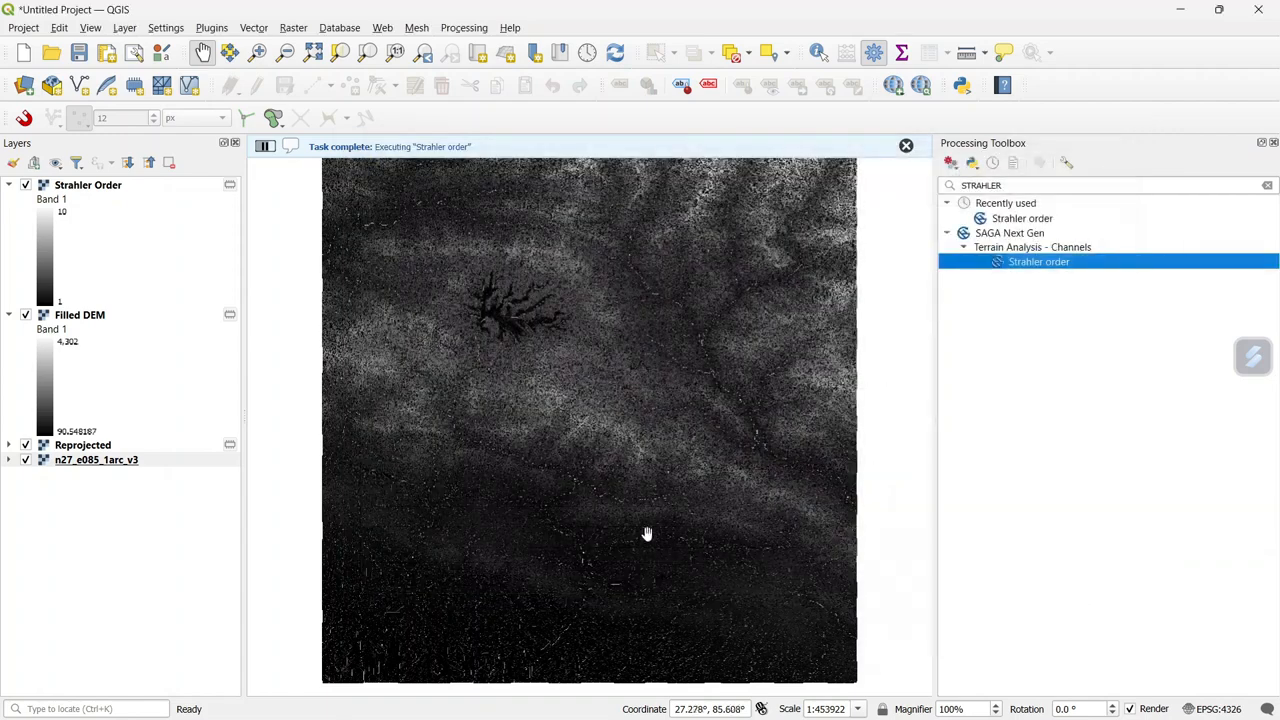
Collapse the Filled DEM legend and hide the Filled DEM, Reprojected and n27_e085_1arc_v3 layers, leaving only Strahler Order displayed
{"action": "left_click", "coordinate": [9, 315]}
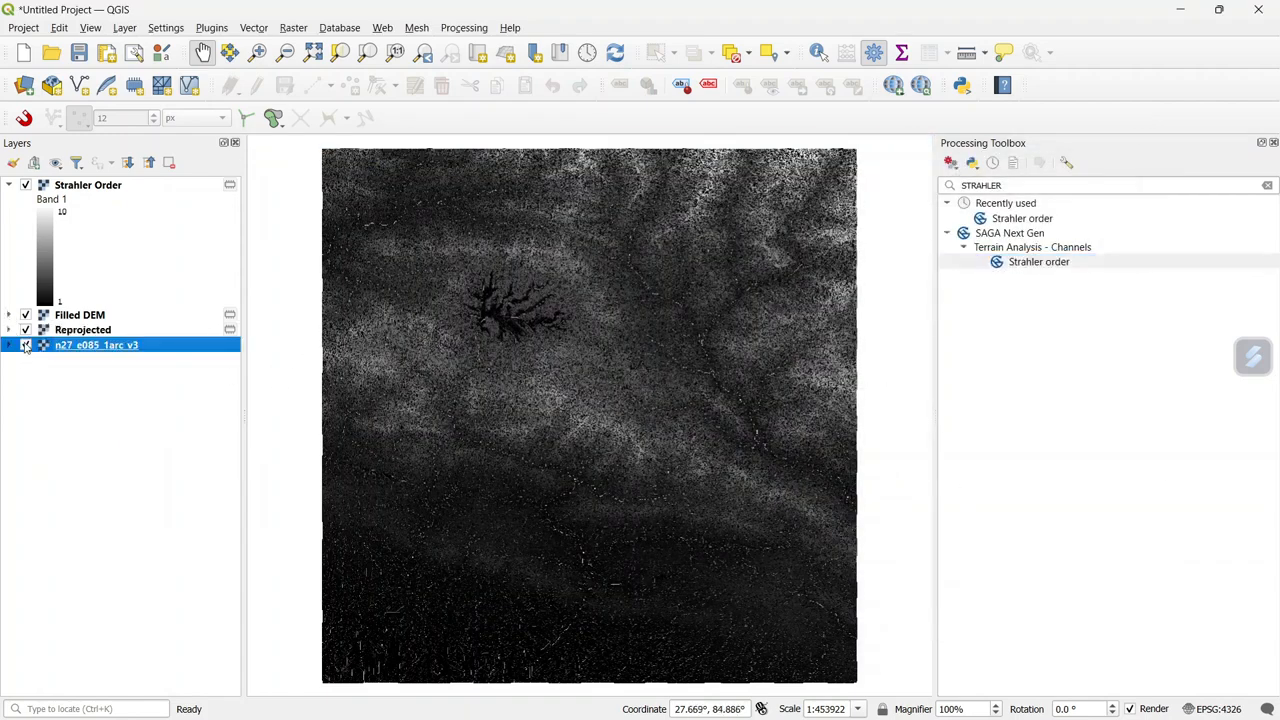
{"action": "left_click", "coordinate": [26, 345]}
{"action": "left_click", "coordinate": [26, 330]}
{"action": "left_click", "coordinate": [26, 315]}
{"action": "scroll", "coordinate": [668, 337], "scroll_direction": "up", "scroll_amount": 1}
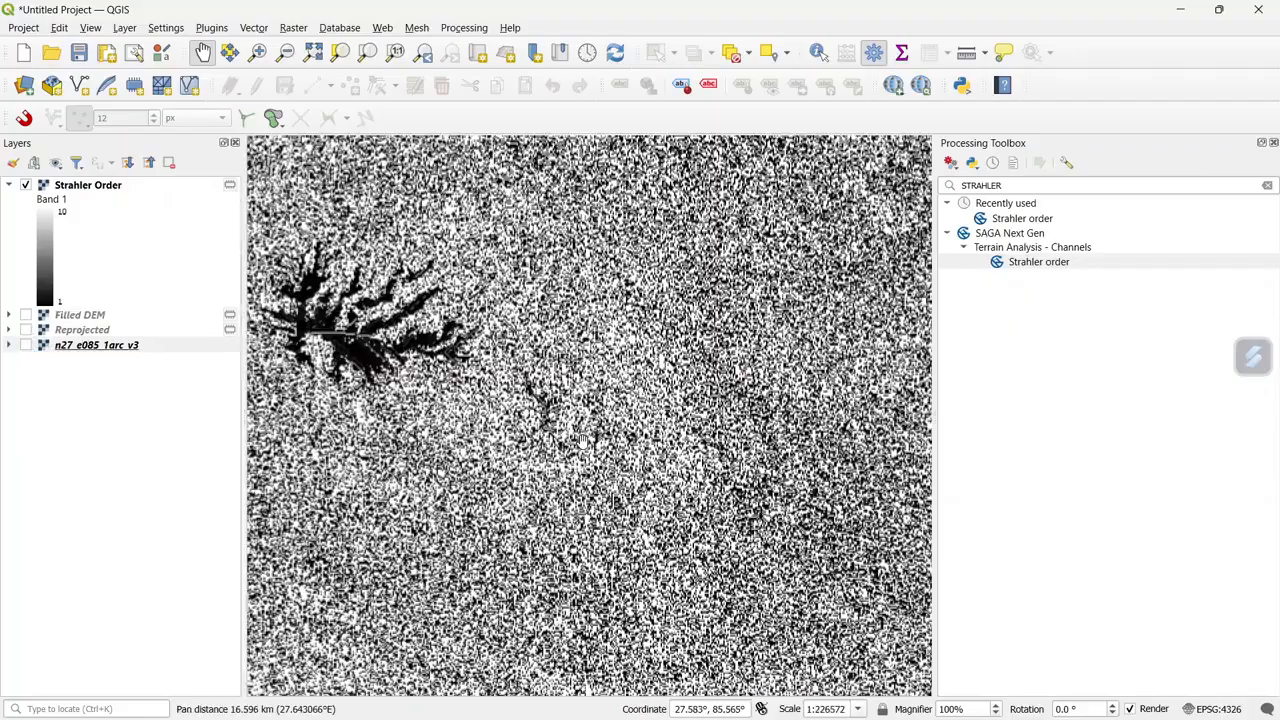
{"action": "scroll", "coordinate": [582, 440], "scroll_direction": "up", "scroll_amount": 3}
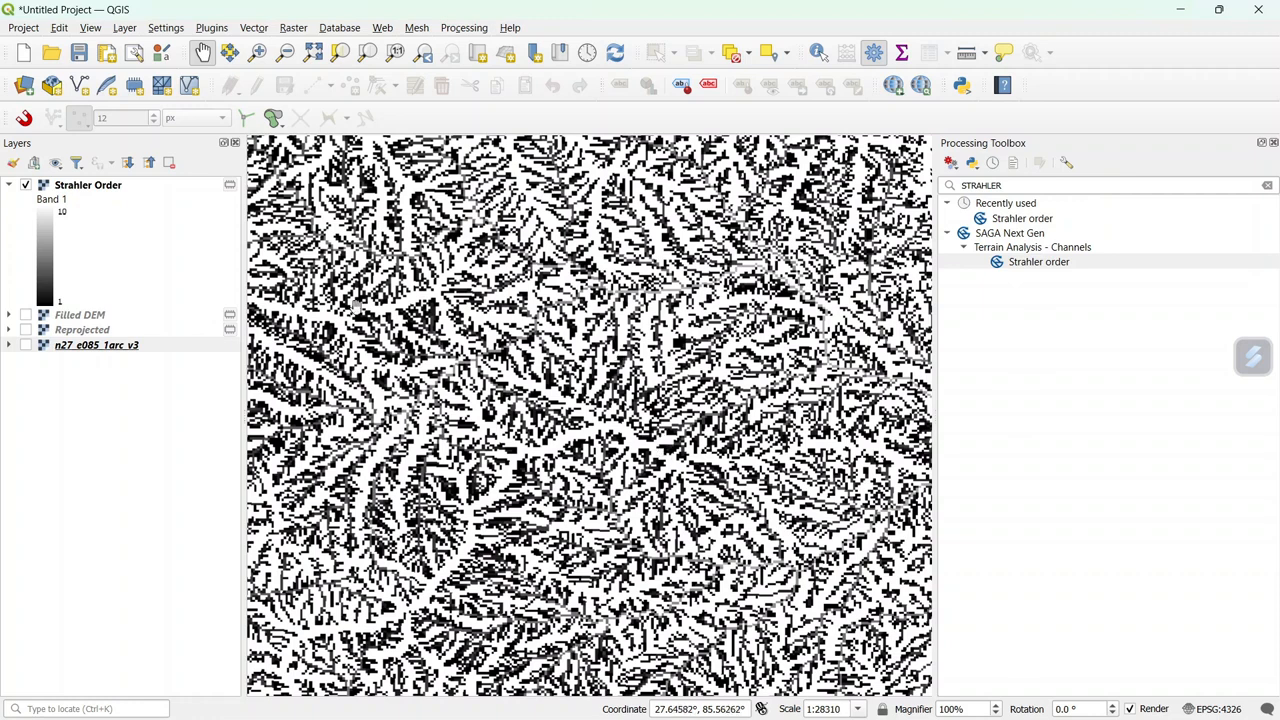
Create a raster from the Raster Calculator expression "Strahler Order@1" >= 6, saved as GeoTIFF STRAHLER6 in the KATHMANDU folder
{"action": "left_click", "coordinate": [143, 189]}
{"action": "left_click", "coordinate": [293, 27]}
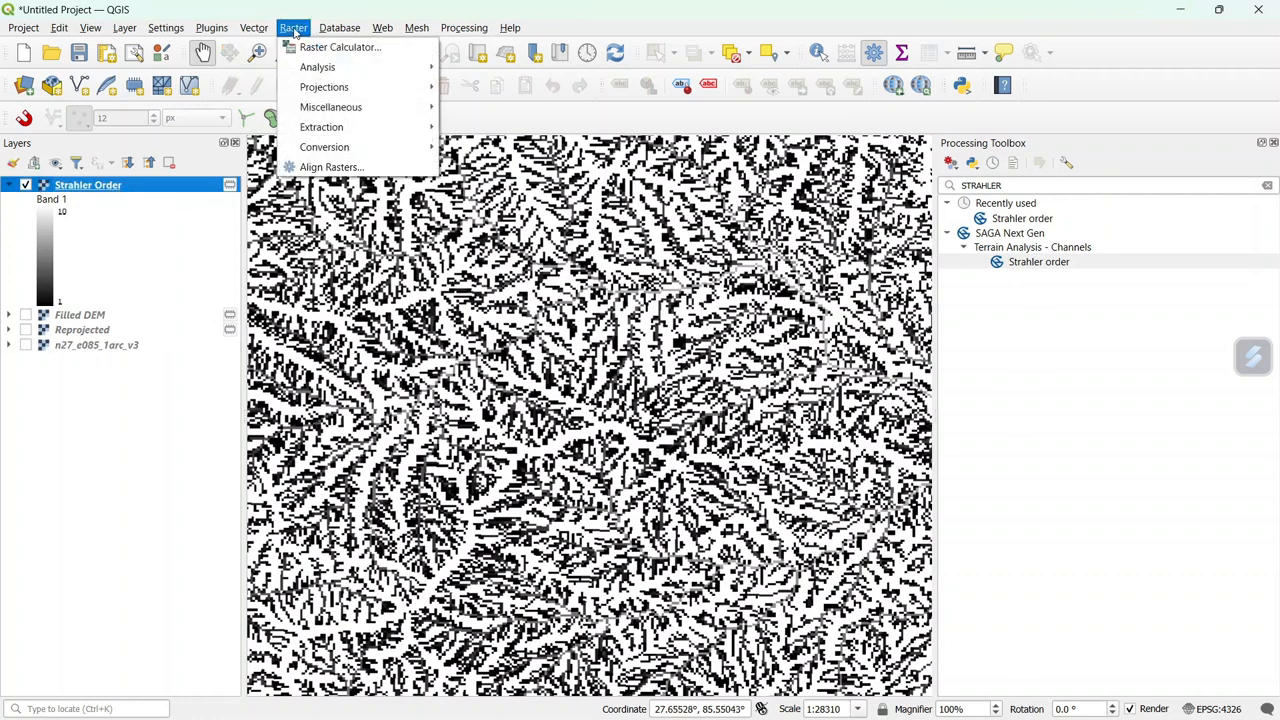
{"action": "left_click", "coordinate": [316, 47]}
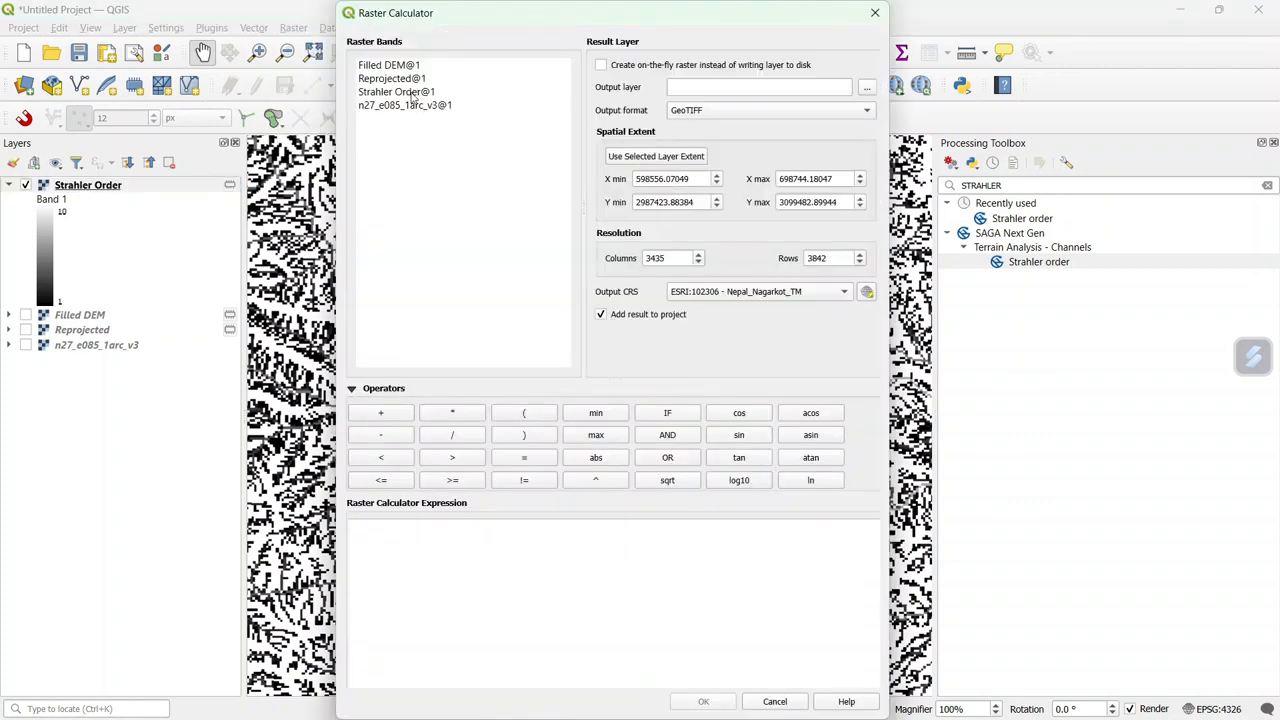
{"action": "double_click", "coordinate": [413, 92]}
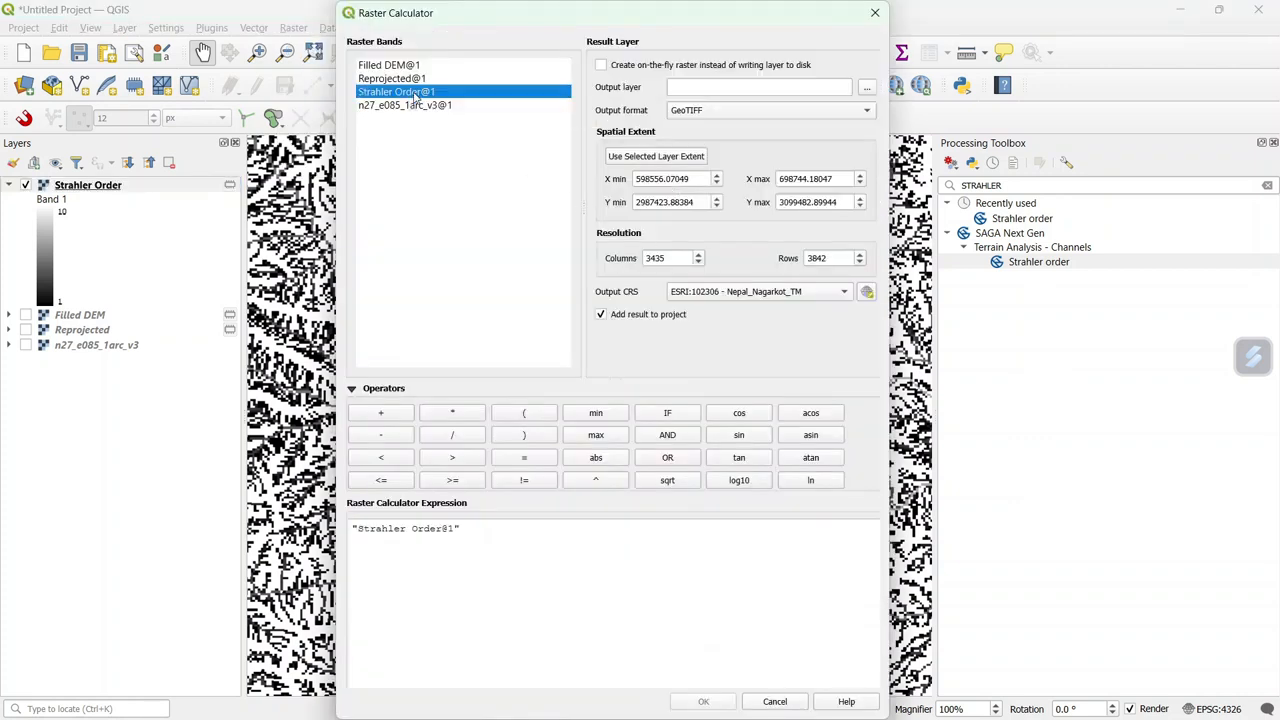
{"action": "left_click", "coordinate": [456, 480]}
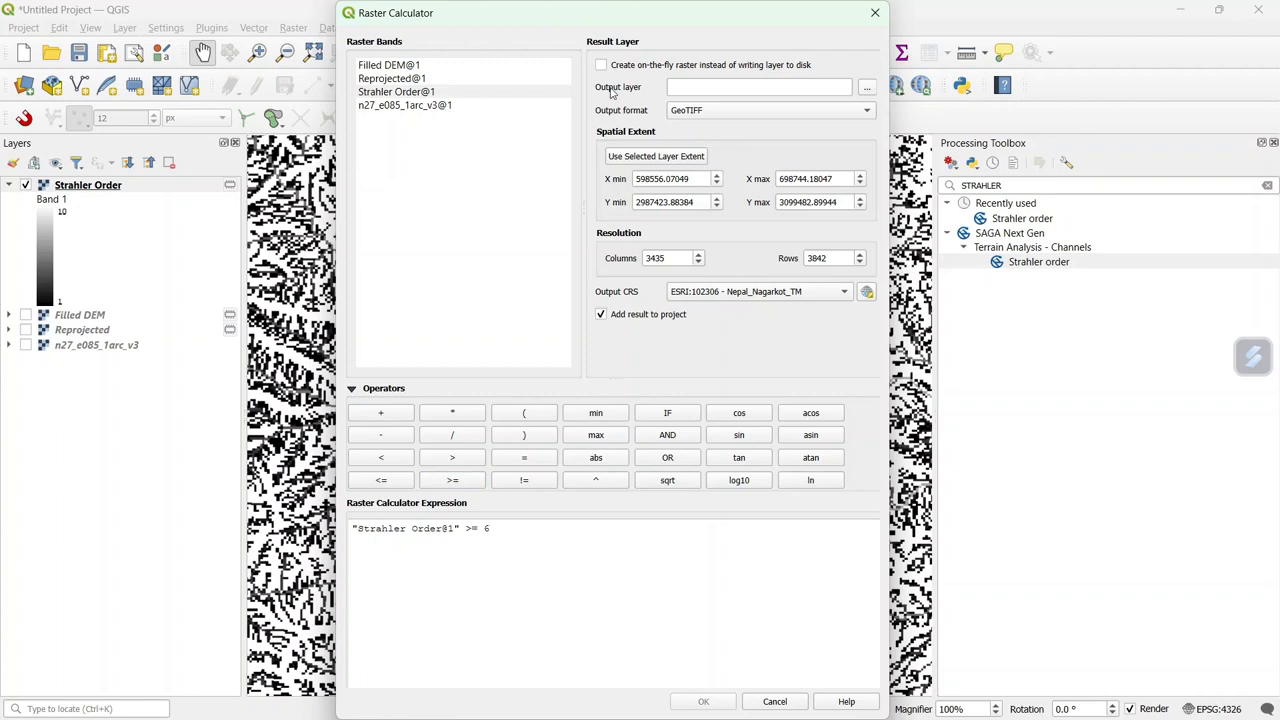
{"action": "left_click", "coordinate": [866, 88]}
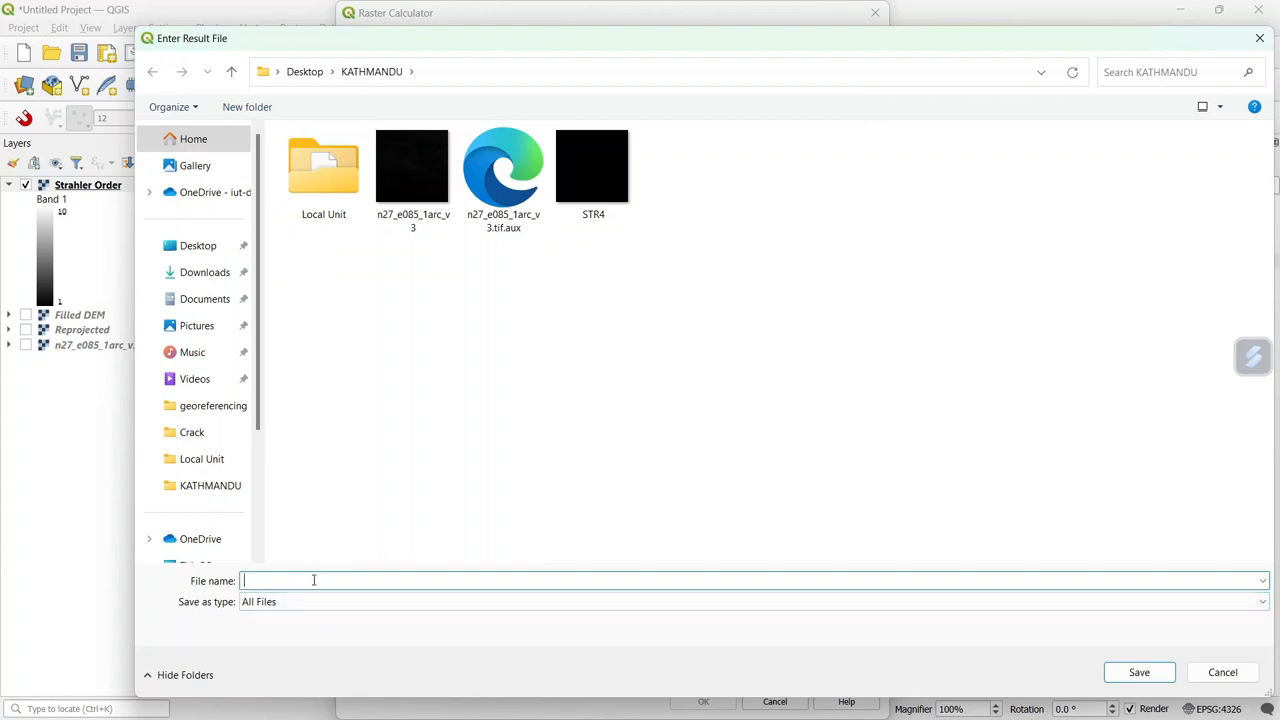
{"action": "type", "text": "STRAHLER6"}
{"action": "left_click", "coordinate": [1102, 673]}
{"action": "left_click", "coordinate": [704, 701]}
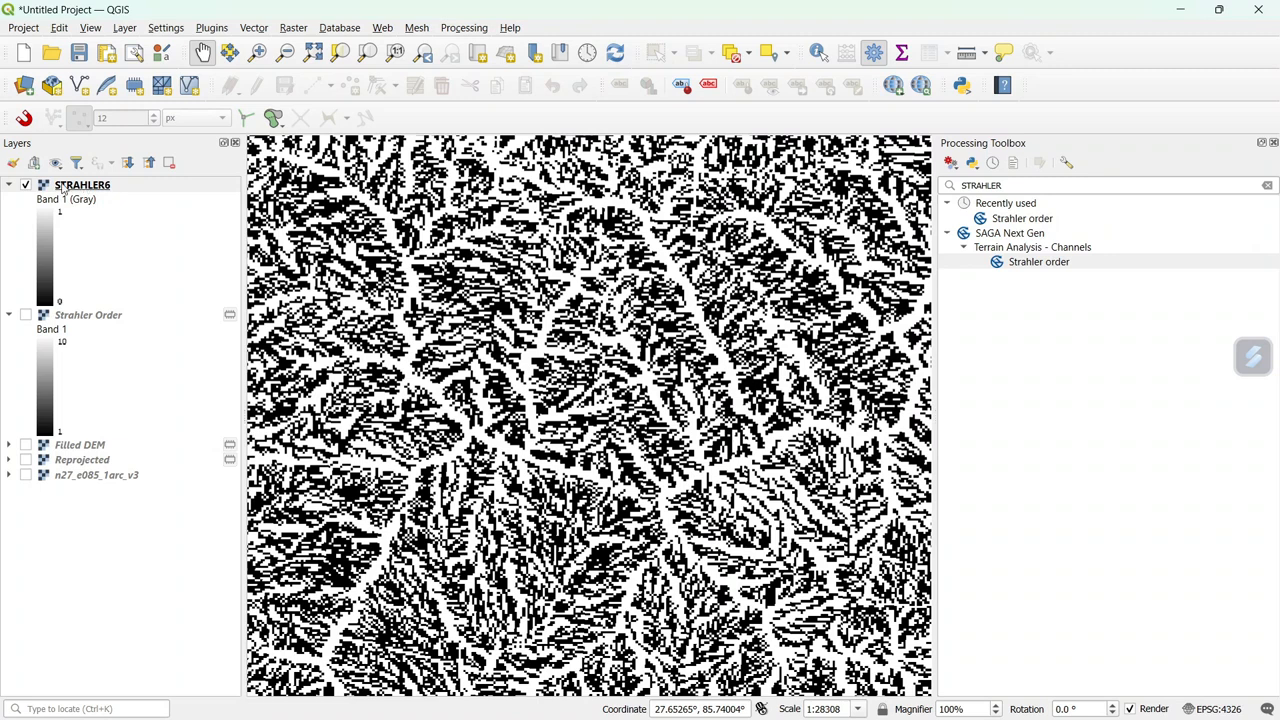
Style the STRAHLER6 layer with Paletted/Unique values and classify its band values with random colors
{"action": "left_click", "coordinate": [12, 163]}
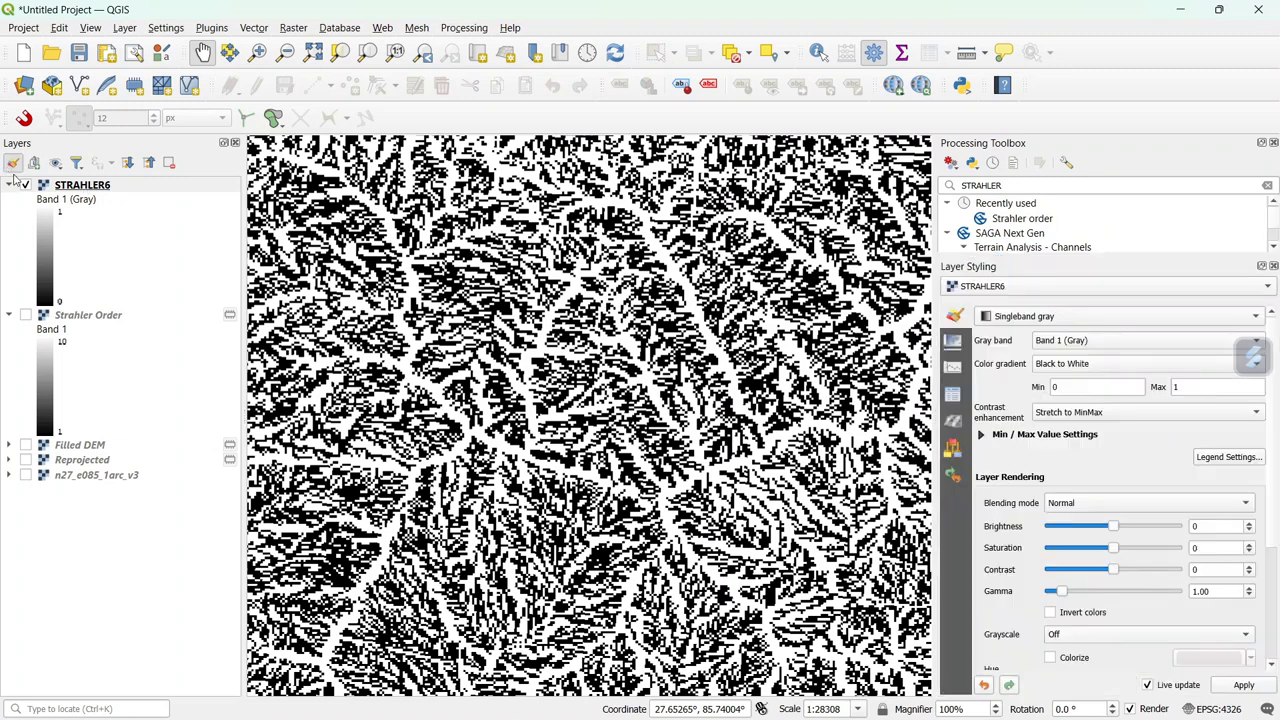
{"action": "left_click", "coordinate": [1157, 318]}
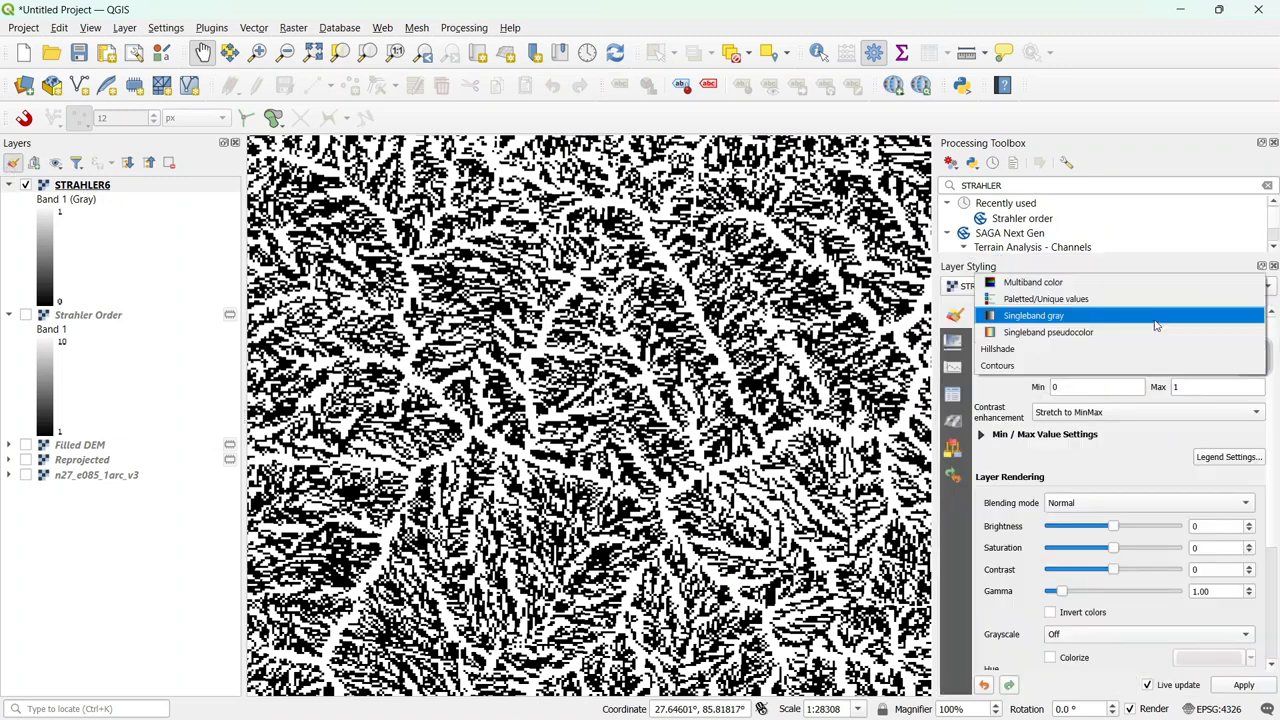
{"action": "left_click", "coordinate": [1063, 302]}
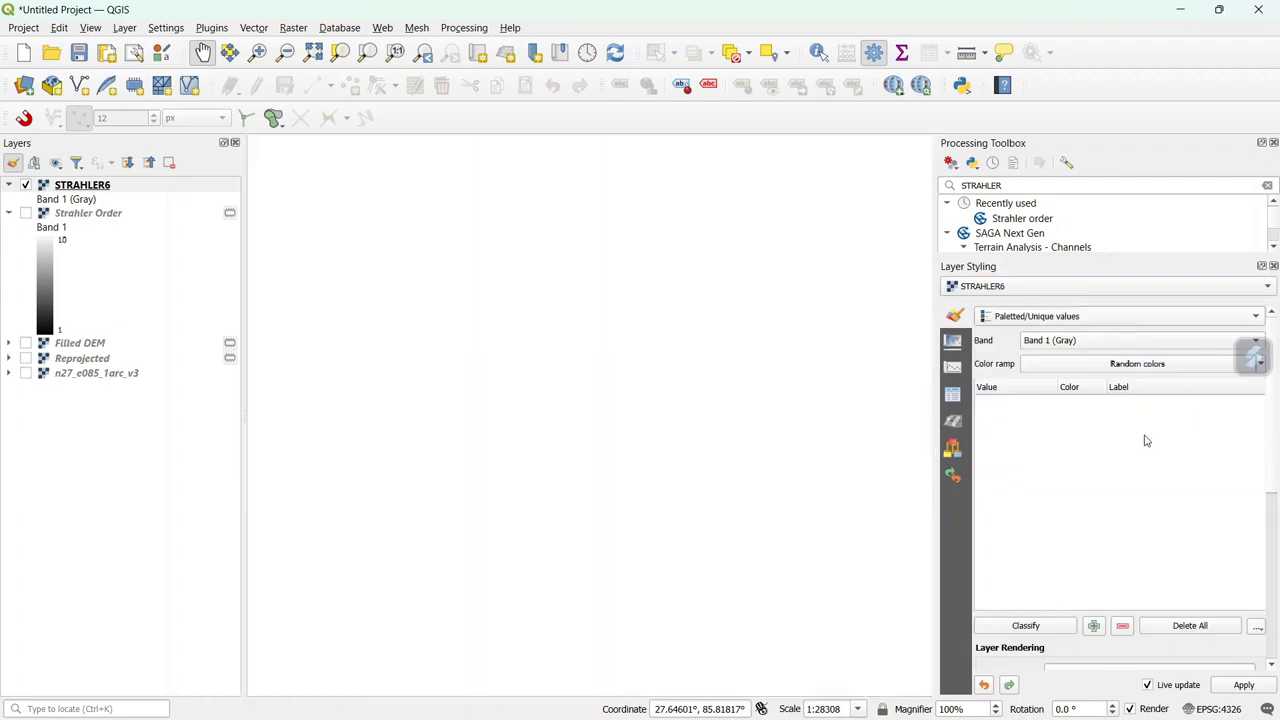
{"action": "left_click", "coordinate": [1026, 625]}
{"action": "left_click", "coordinate": [1072, 422]}
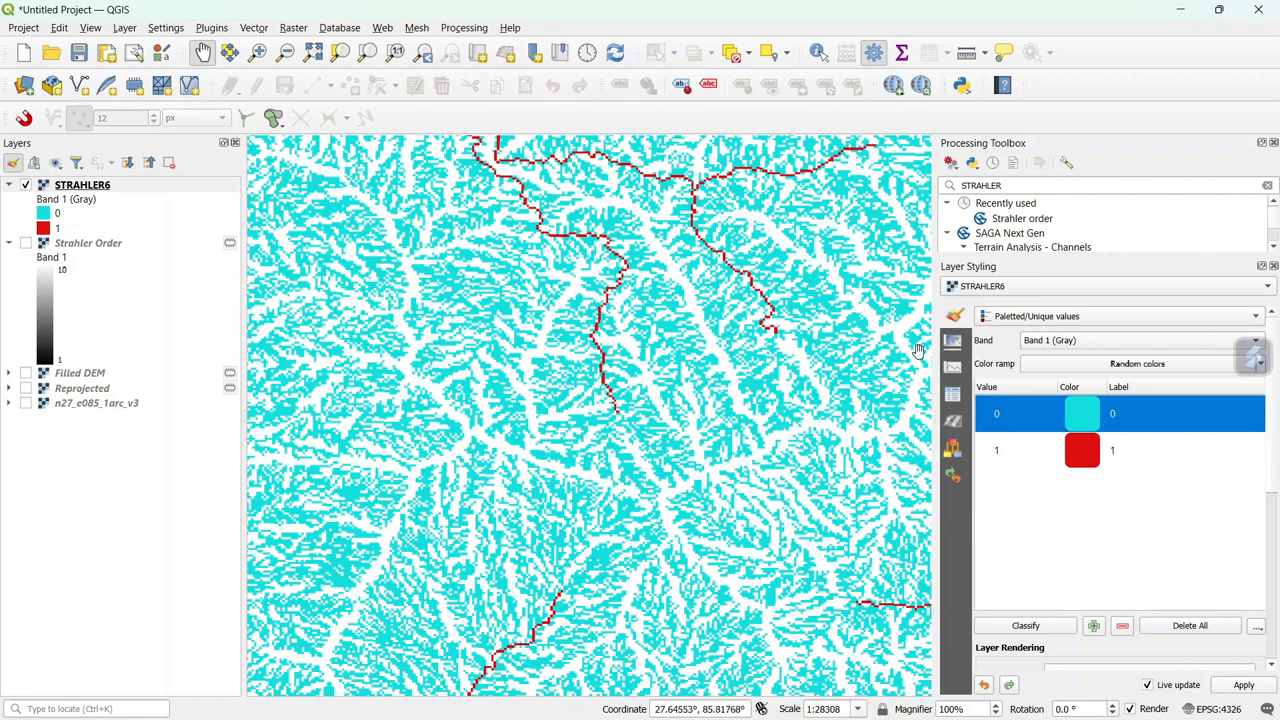
Set 0 as an additional no data value in the STRAHLER6 layer's transparency settings and apply it
{"action": "left_click", "coordinate": [952, 343]}
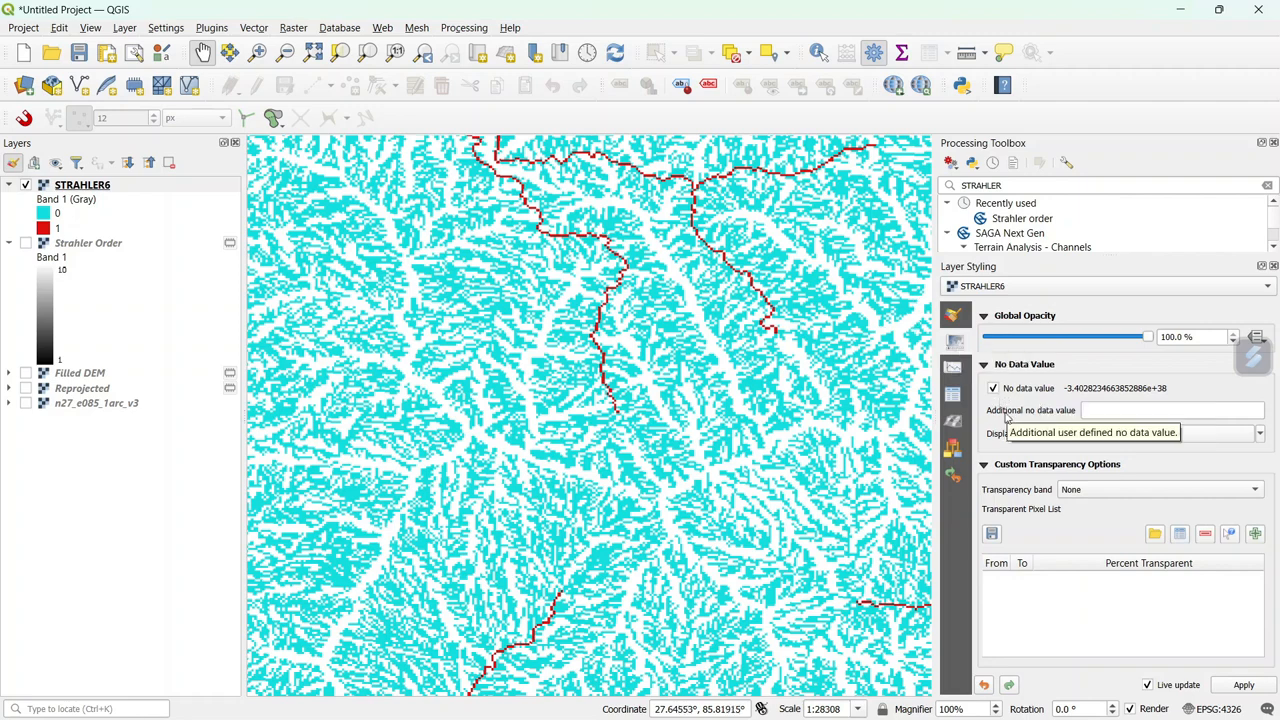
{"action": "left_click", "coordinate": [1130, 414]}
{"action": "type", "text": "0"}
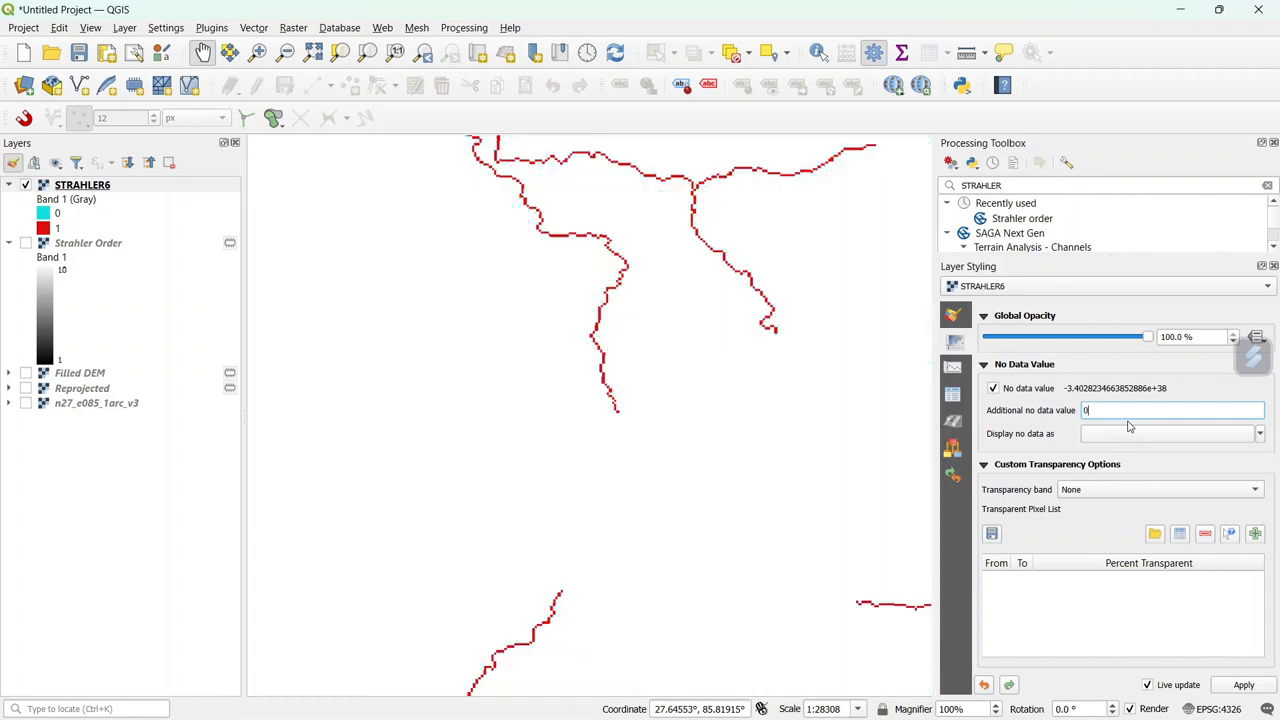
{"action": "left_click", "coordinate": [1258, 686]}
Apply the Blues color ramp to the STRAHLER6 layer's unique-value classes
{"action": "left_click", "coordinate": [955, 316]}
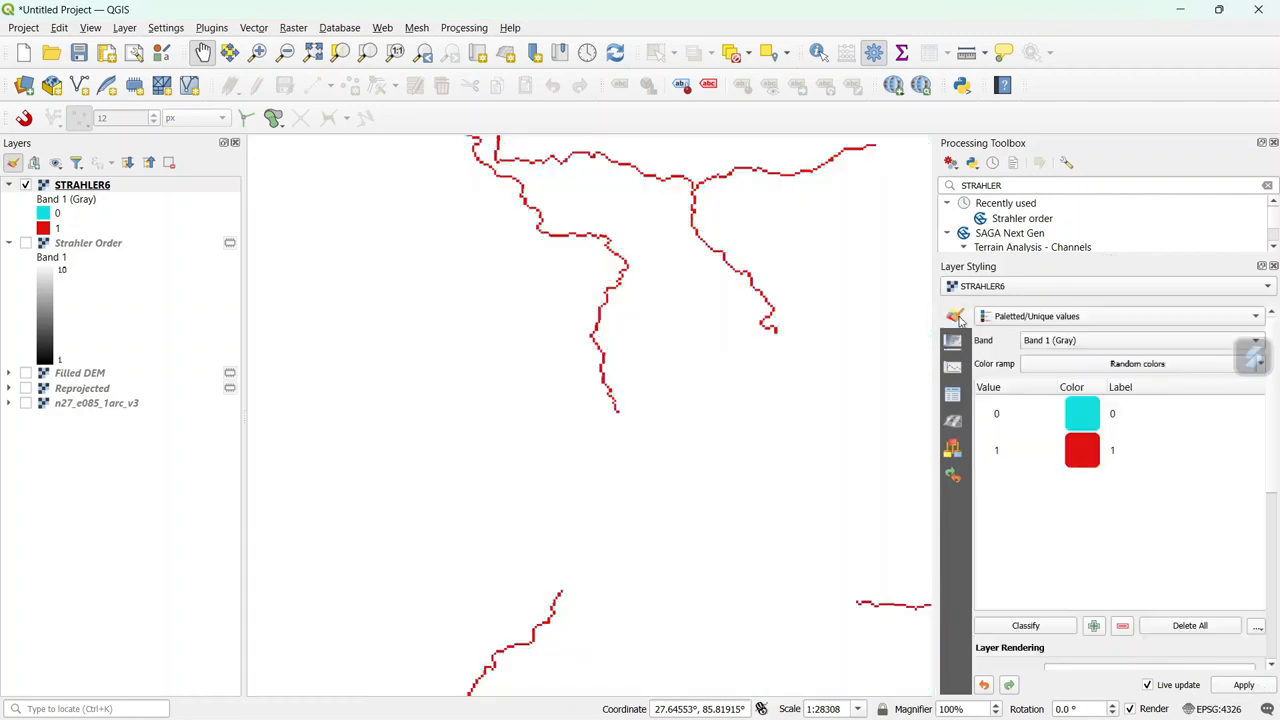
{"action": "left_click", "coordinate": [1085, 455]}
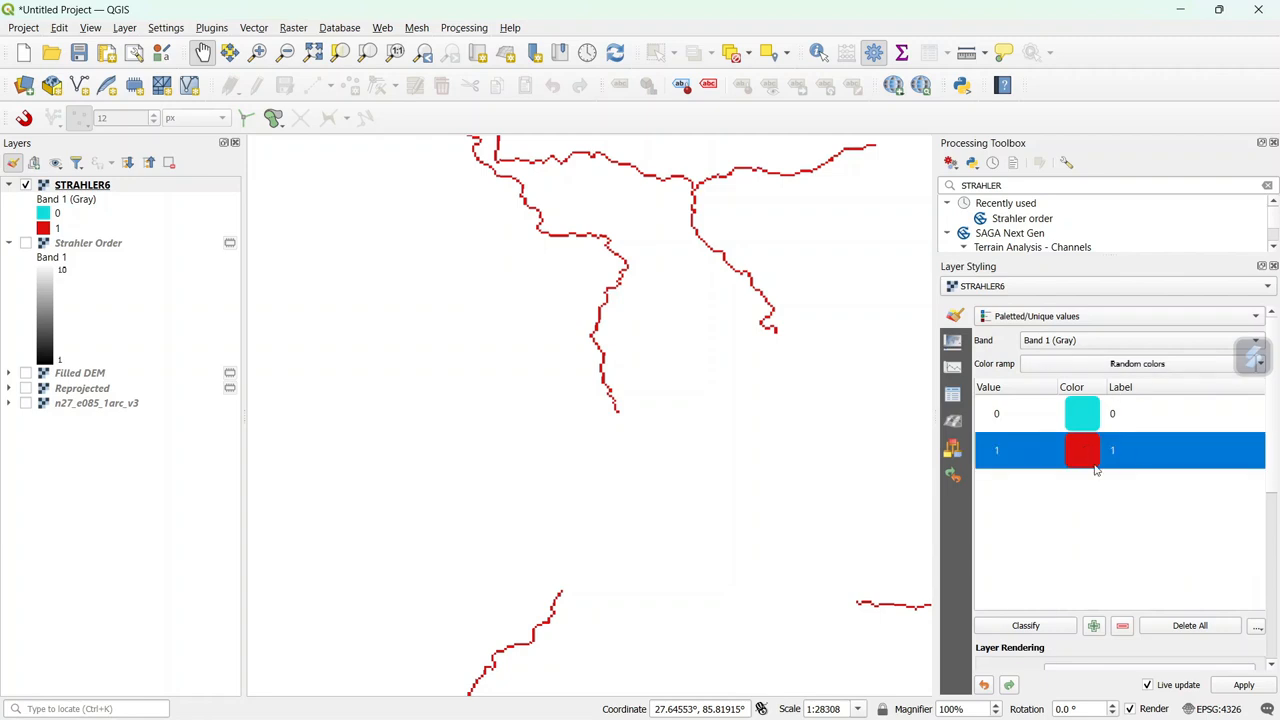
{"action": "left_click", "coordinate": [1145, 368]}
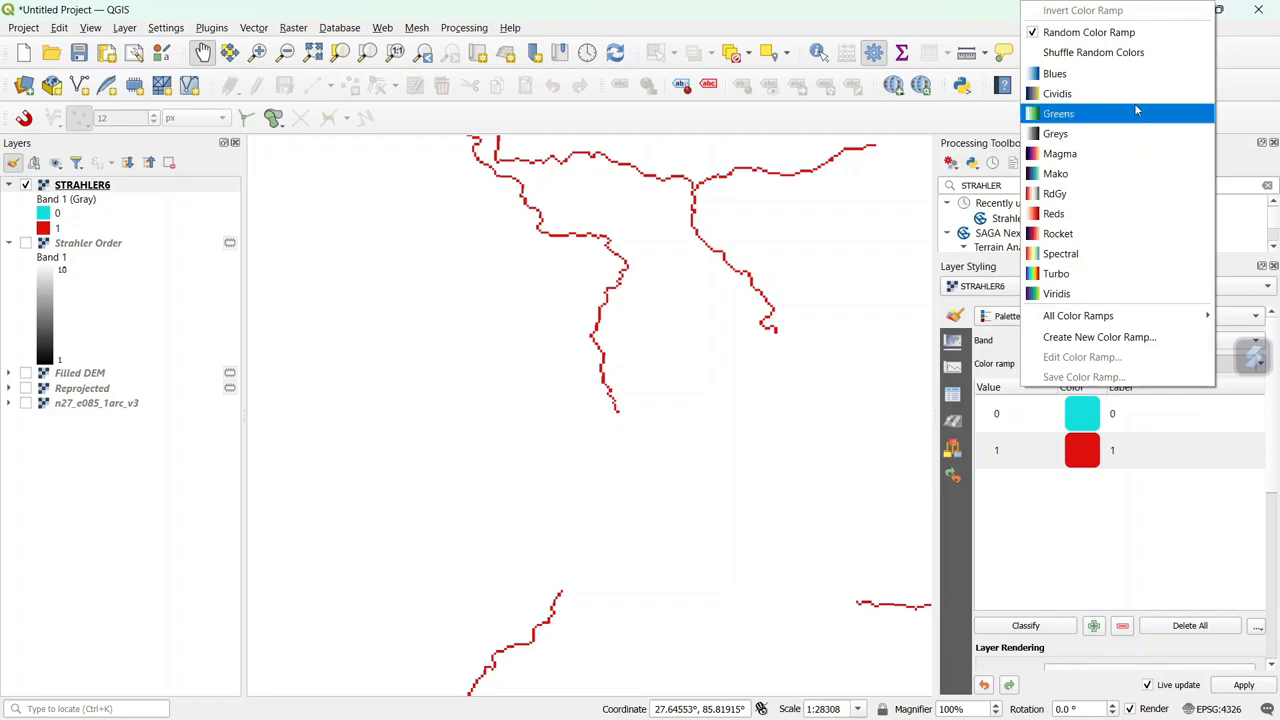
{"action": "left_click", "coordinate": [1140, 84]}
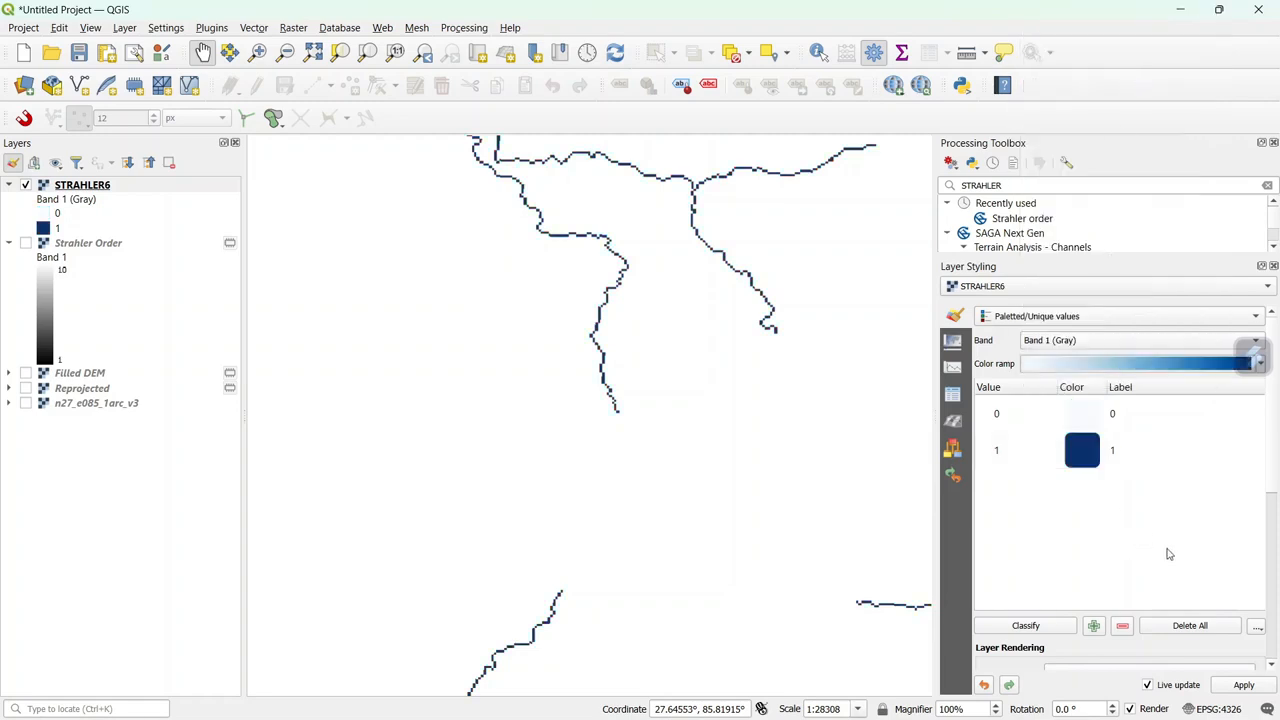
Inspect the STRAHLER6 stream network at several scales across the map and close the layer styling settings
{"action": "scroll", "coordinate": [806, 483], "scroll_direction": "down", "scroll_amount": 3}
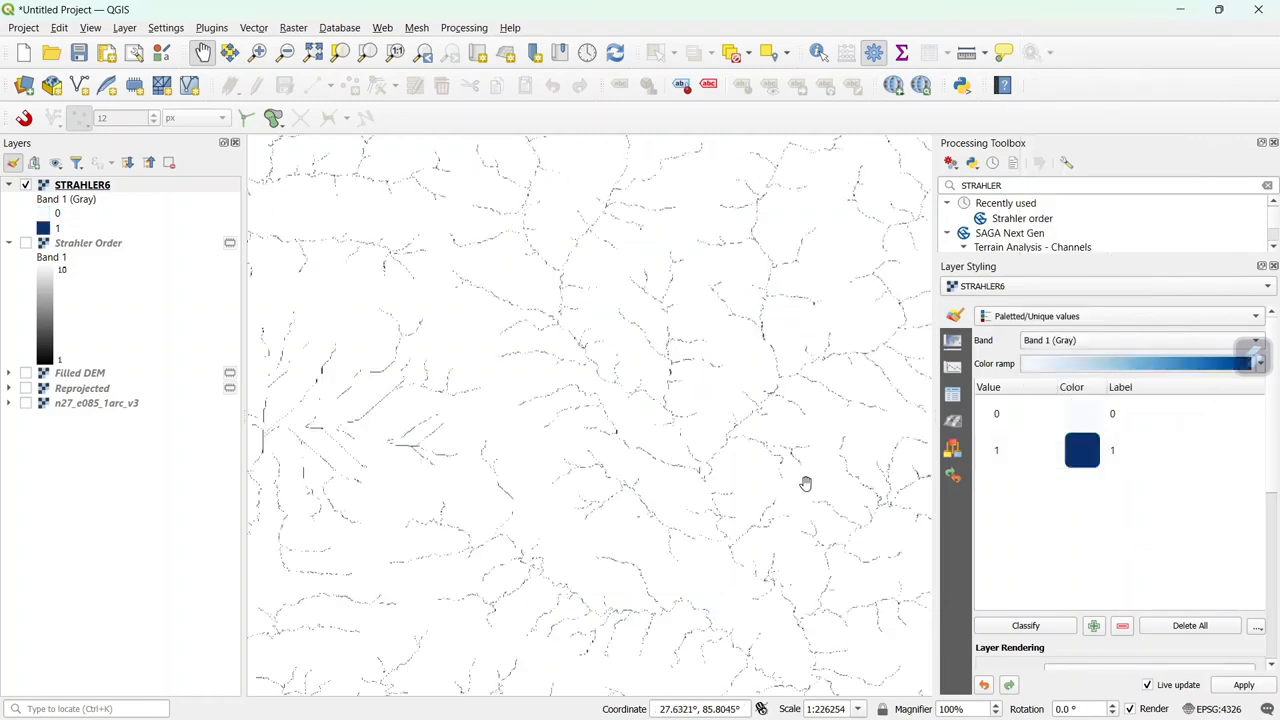
{"action": "left_click_drag", "start_coordinate": [832, 451], "coordinate": [729, 413]}
{"action": "scroll", "coordinate": [747, 450], "scroll_direction": "down", "scroll_amount": 1}
{"action": "scroll", "coordinate": [661, 486], "scroll_direction": "up", "scroll_amount": 3}
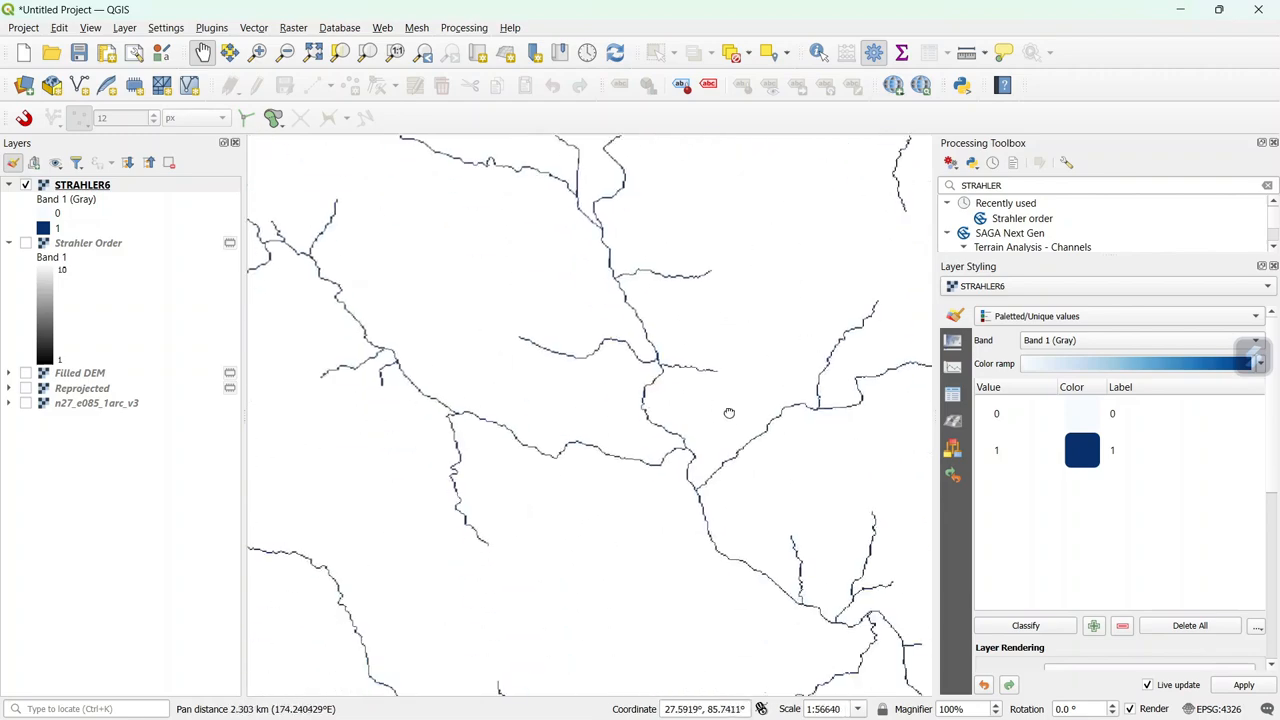
{"action": "scroll", "coordinate": [689, 380], "scroll_direction": "up", "scroll_amount": 1}
{"action": "scroll", "coordinate": [740, 383], "scroll_direction": "down", "scroll_amount": 3}
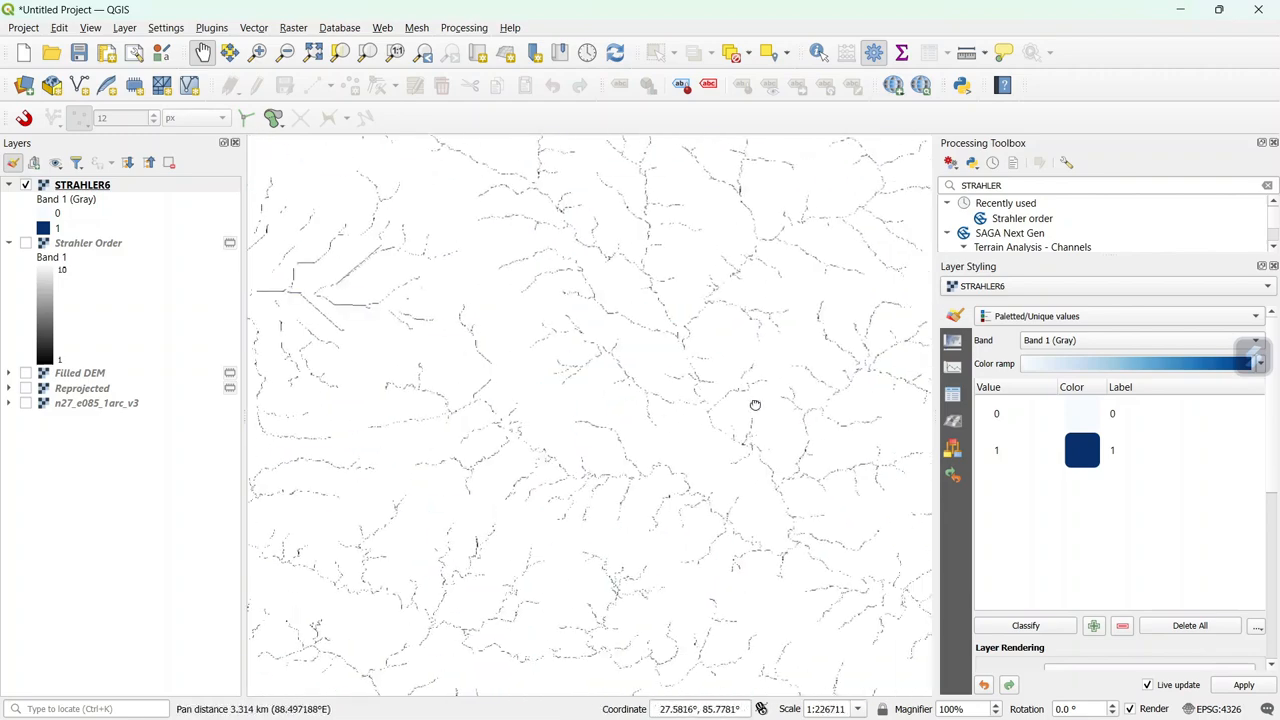
{"action": "left_click", "coordinate": [1274, 268]}
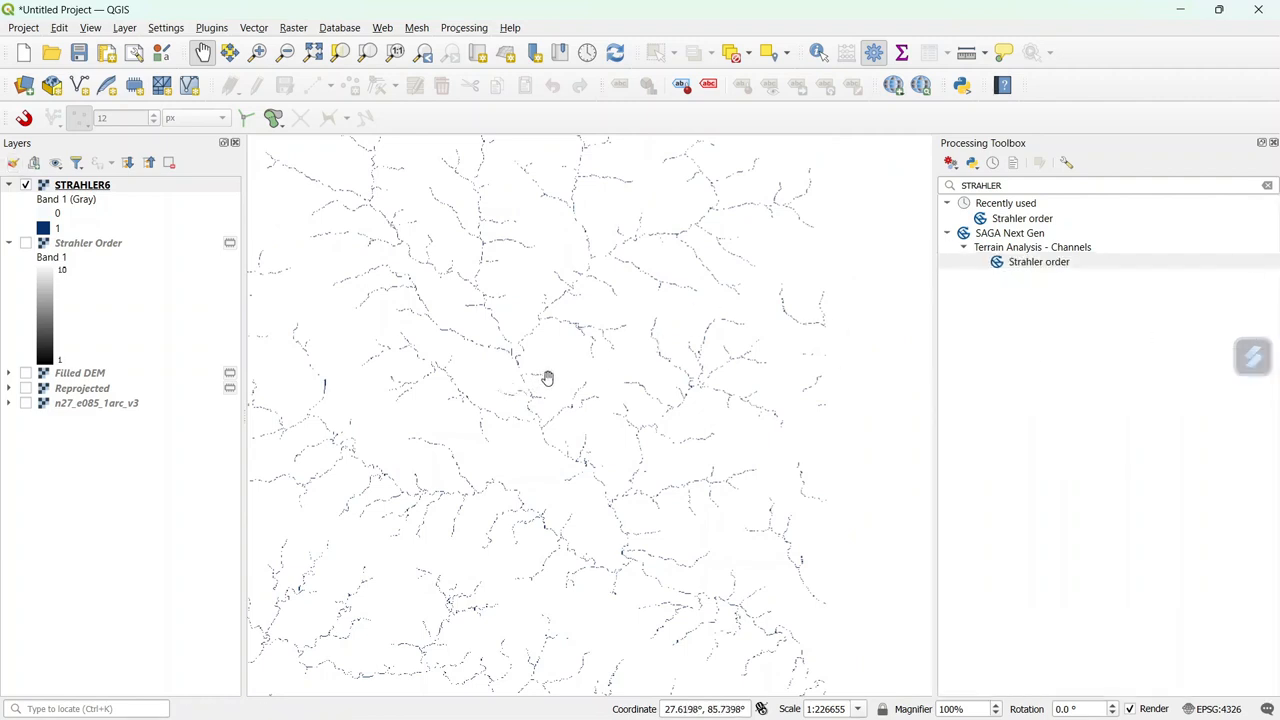
Search the processing algorithms for NETWORK and open SAGA's Channel network and drainage basins tool
{"action": "left_click", "coordinate": [1072, 185]}
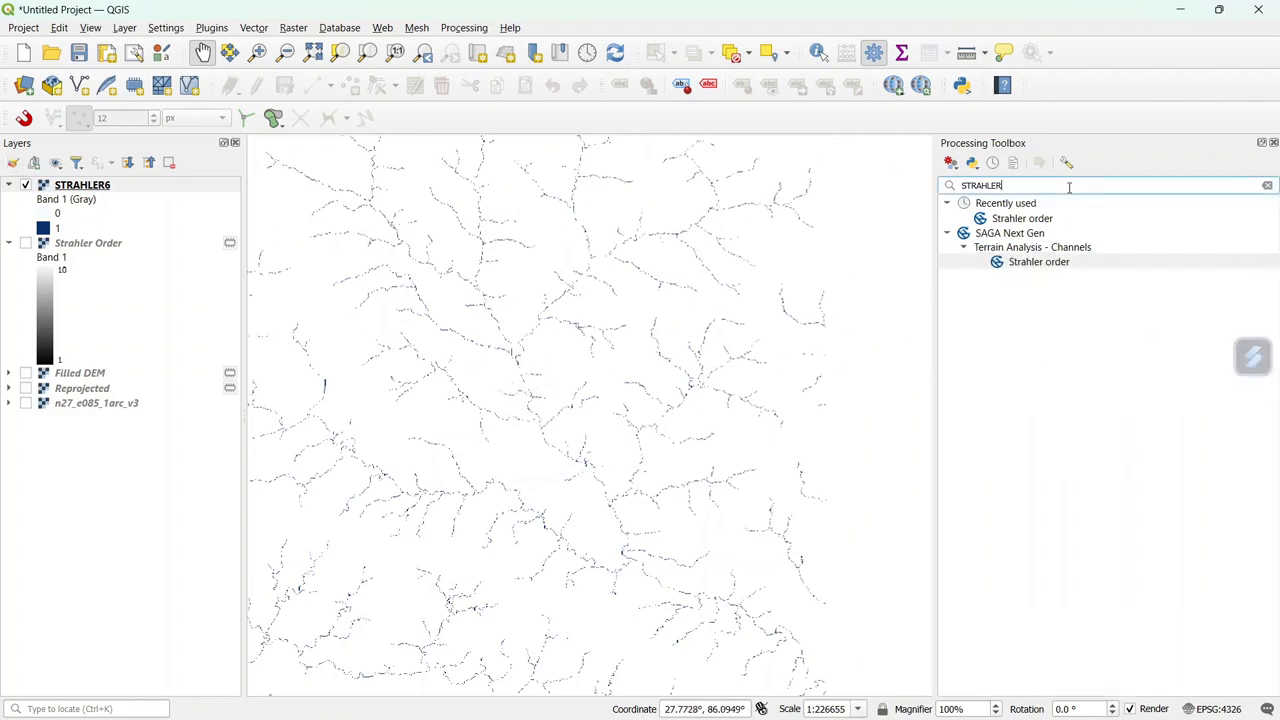
{"action": "key", "text": "BackSpace"}
{"action": "key", "text": "BackSpace"}
{"action": "key", "text": "BackSpace"}
{"action": "key", "text": "BackSpace"}
{"action": "key", "text": "BackSpace"}
{"action": "key", "text": "BackSpace"}
{"action": "key", "text": "BackSpace"}
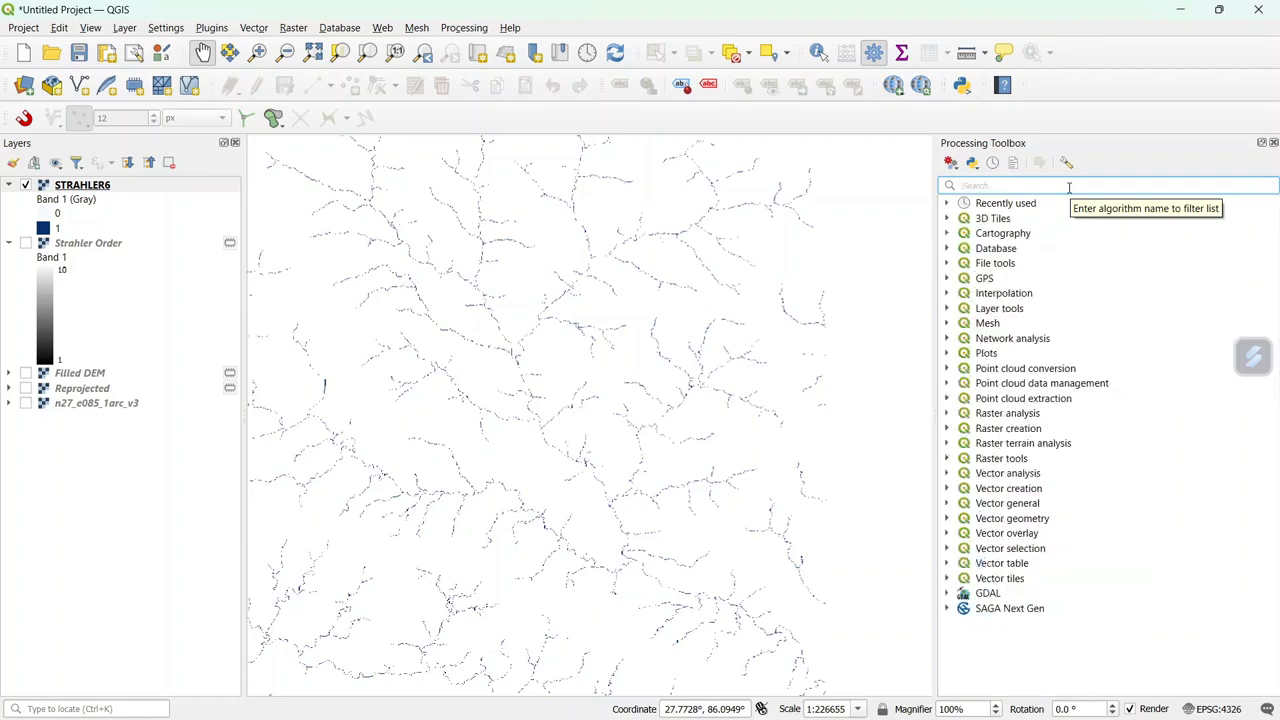
{"action": "type", "text": "NETWORK"}
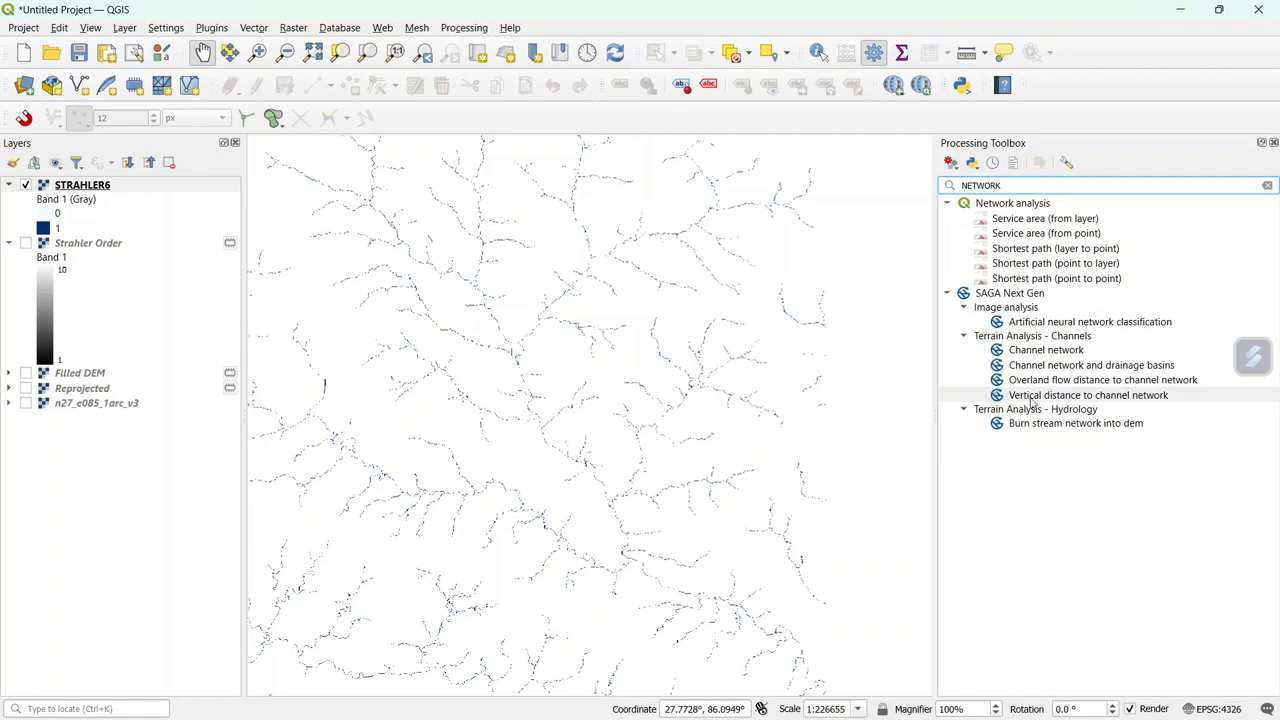
{"action": "double_click", "coordinate": [1134, 368]}
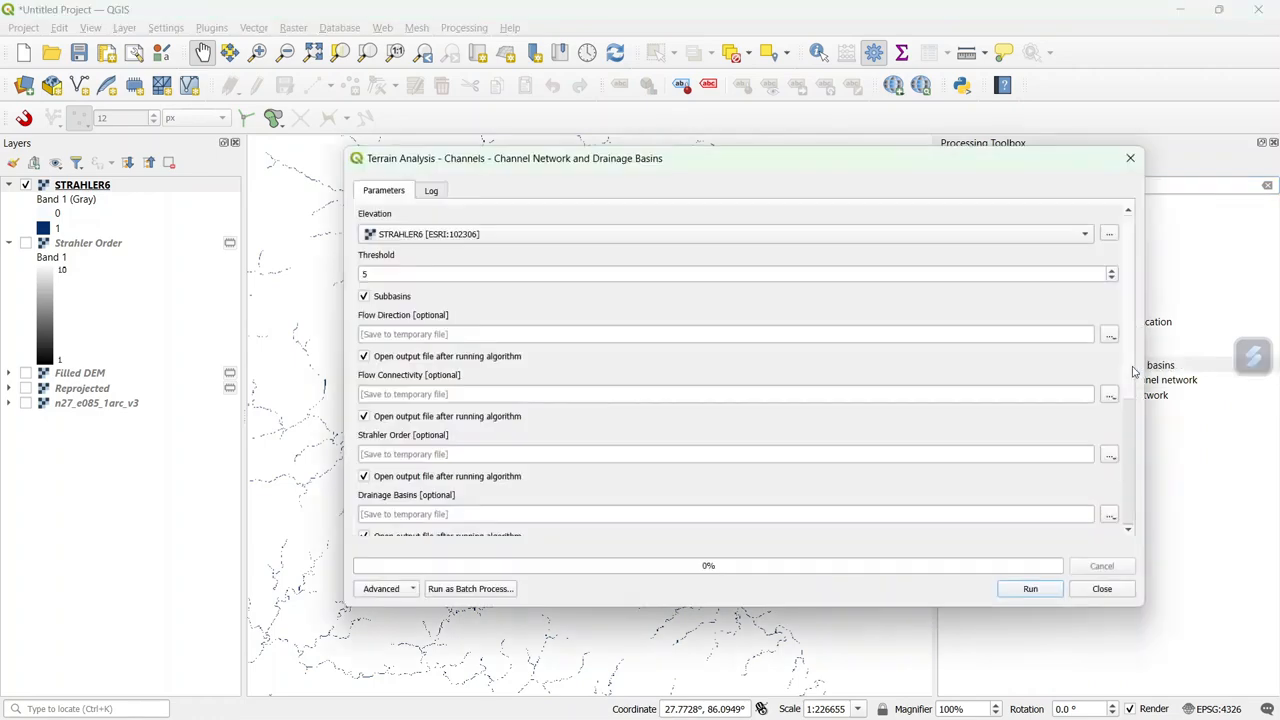
Set Filled DEM as the elevation input, set the threshold to 6 and disable Subbasins
{"action": "left_click", "coordinate": [506, 236]}
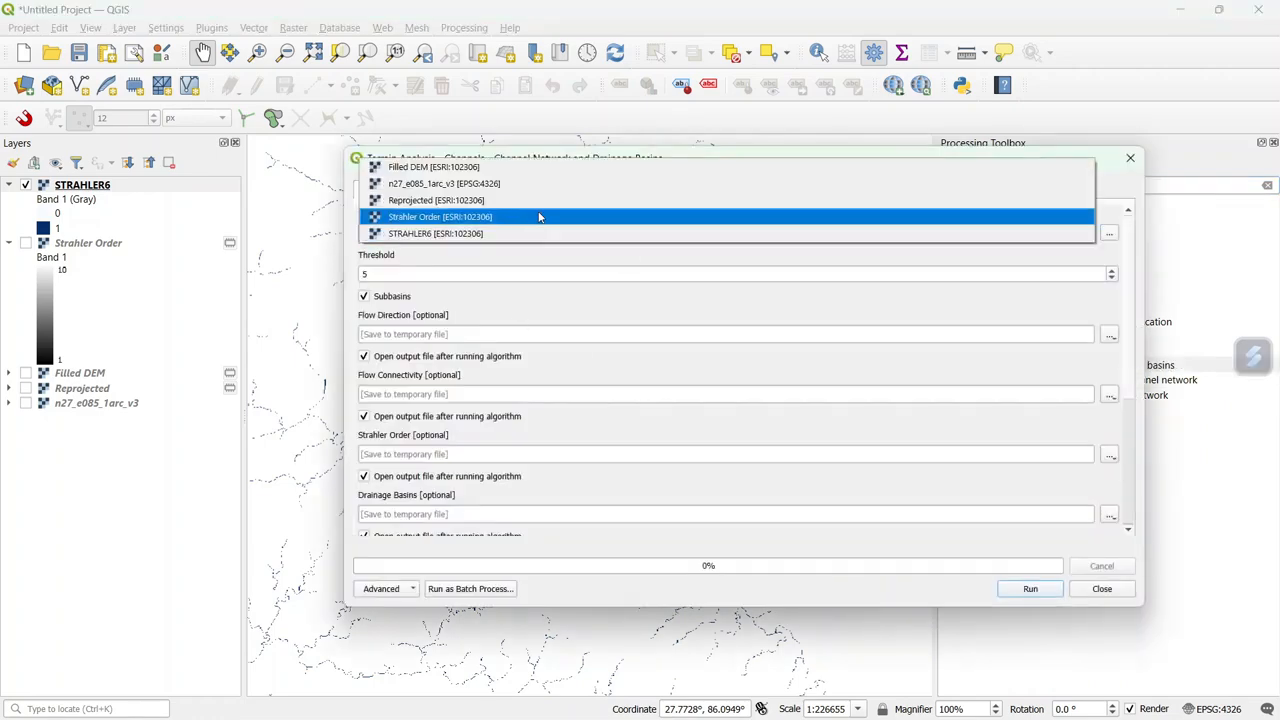
{"action": "left_click", "coordinate": [512, 170]}
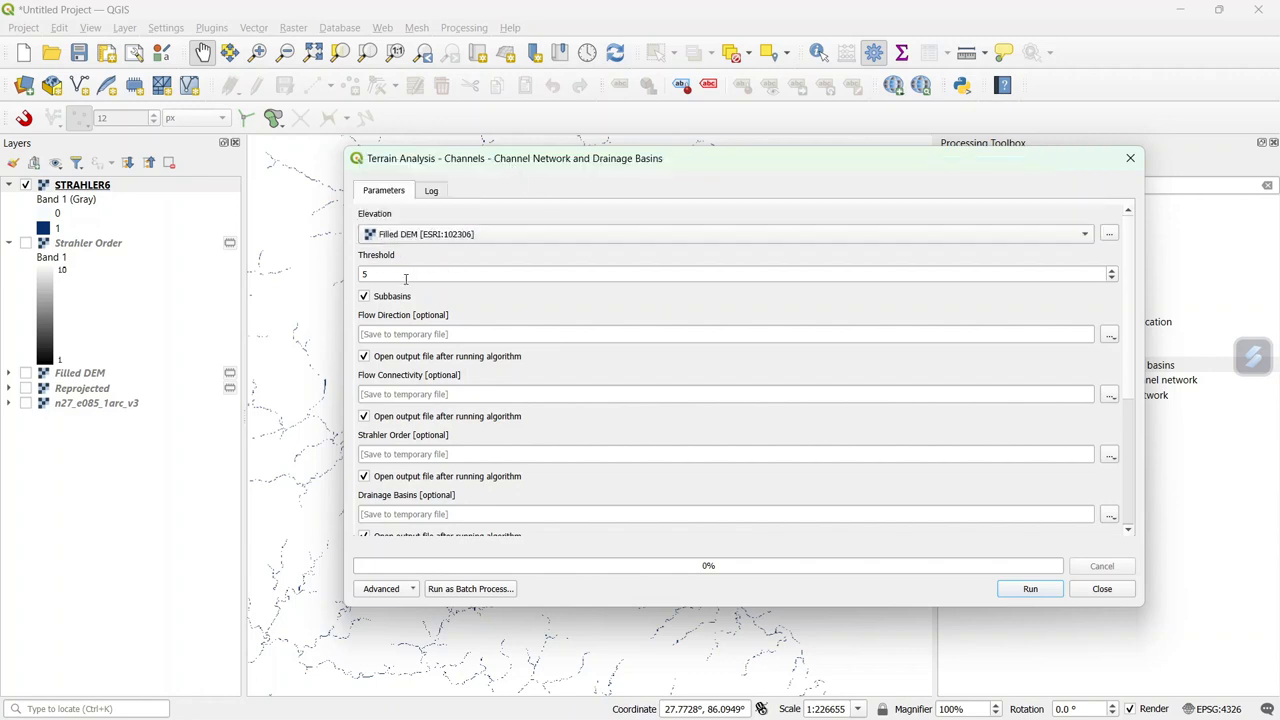
{"action": "left_click", "coordinate": [1111, 270]}
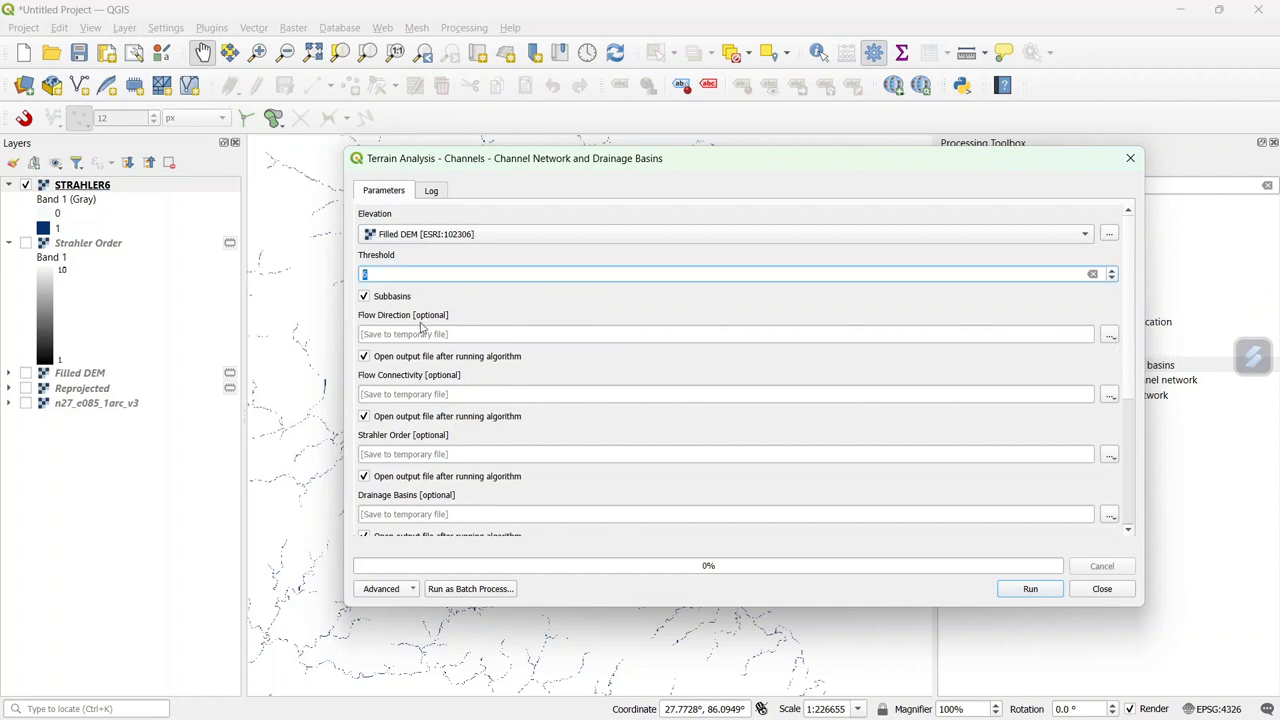
{"action": "left_click", "coordinate": [364, 297]}
Disable opening of every output except Channels, run the channel network algorithm and close its dialog
{"action": "left_click", "coordinate": [364, 357]}
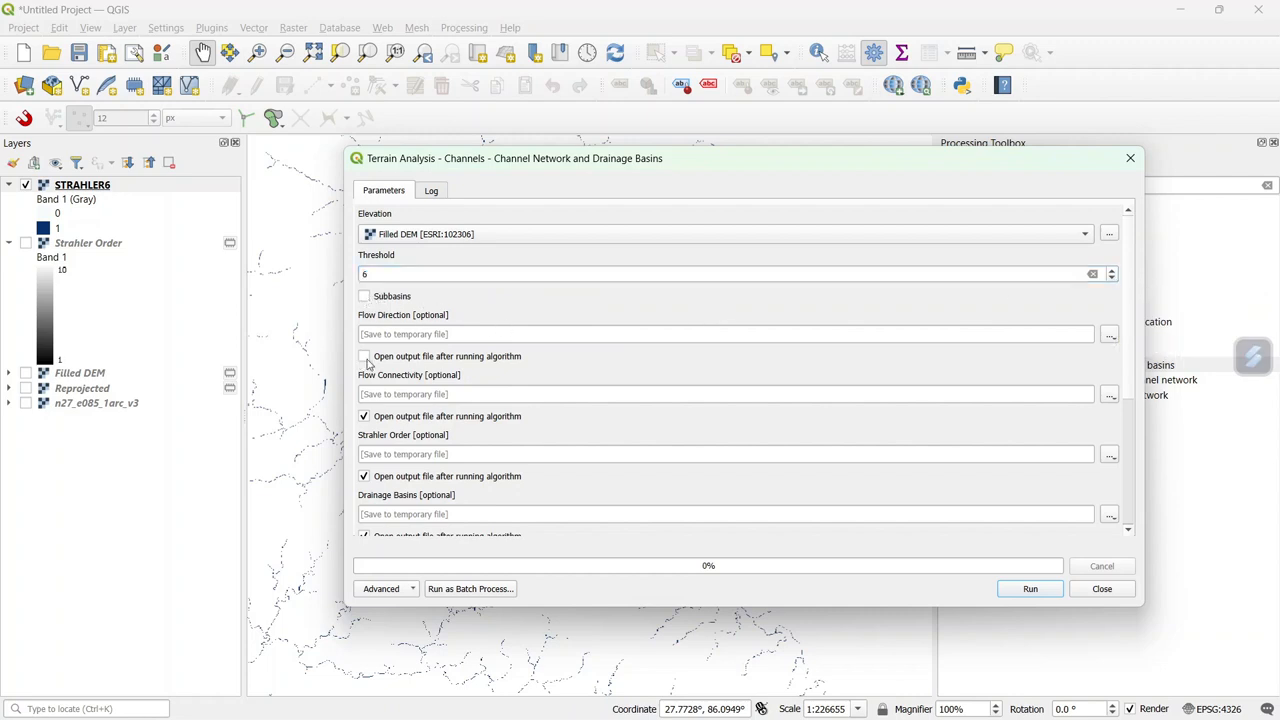
{"action": "left_click", "coordinate": [364, 417]}
{"action": "scroll", "coordinate": [445, 422], "scroll_direction": "down", "scroll_amount": 2}
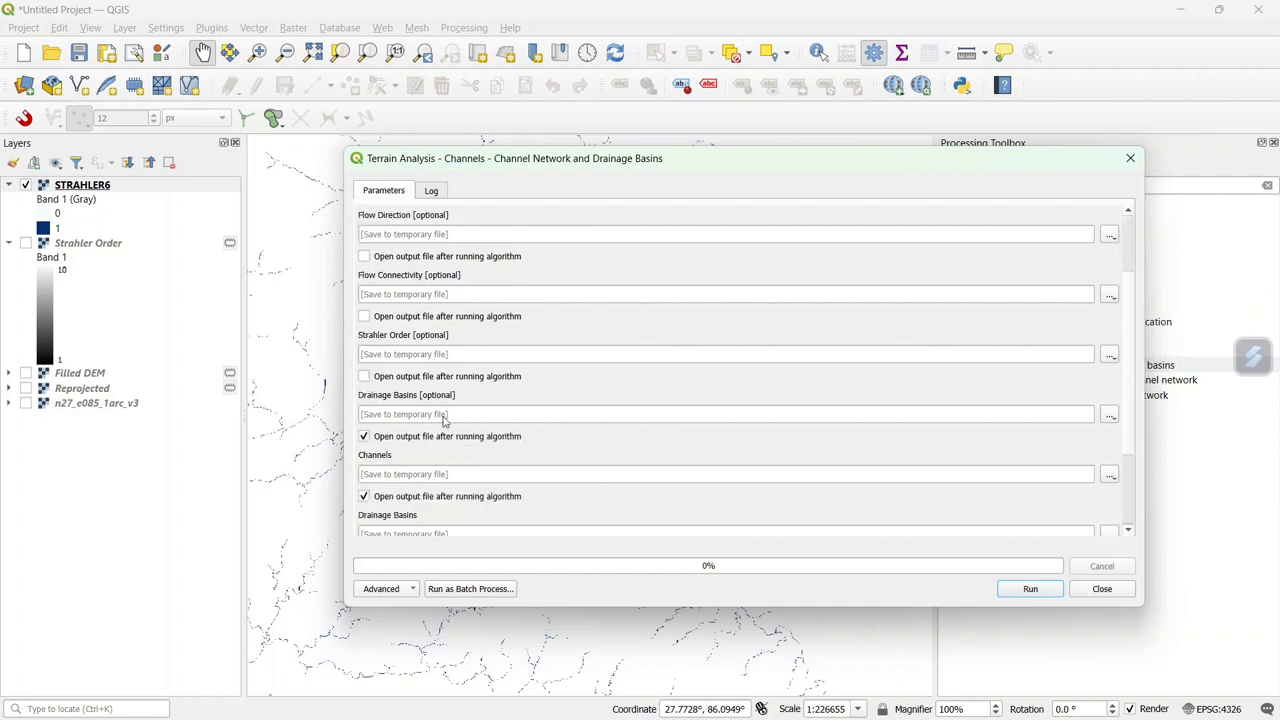
{"action": "left_click", "coordinate": [364, 436]}
{"action": "scroll", "coordinate": [365, 445], "scroll_direction": "down", "scroll_amount": 3}
{"action": "left_click", "coordinate": [364, 431]}
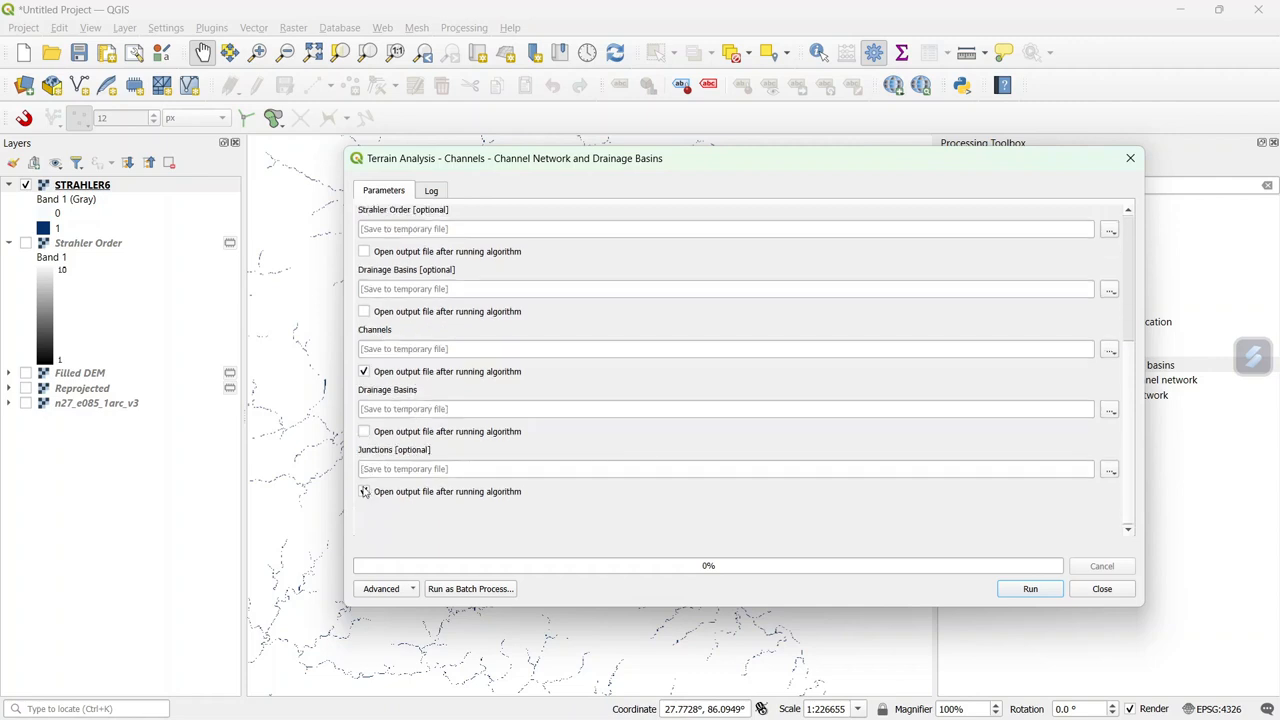
{"action": "left_click", "coordinate": [364, 491]}
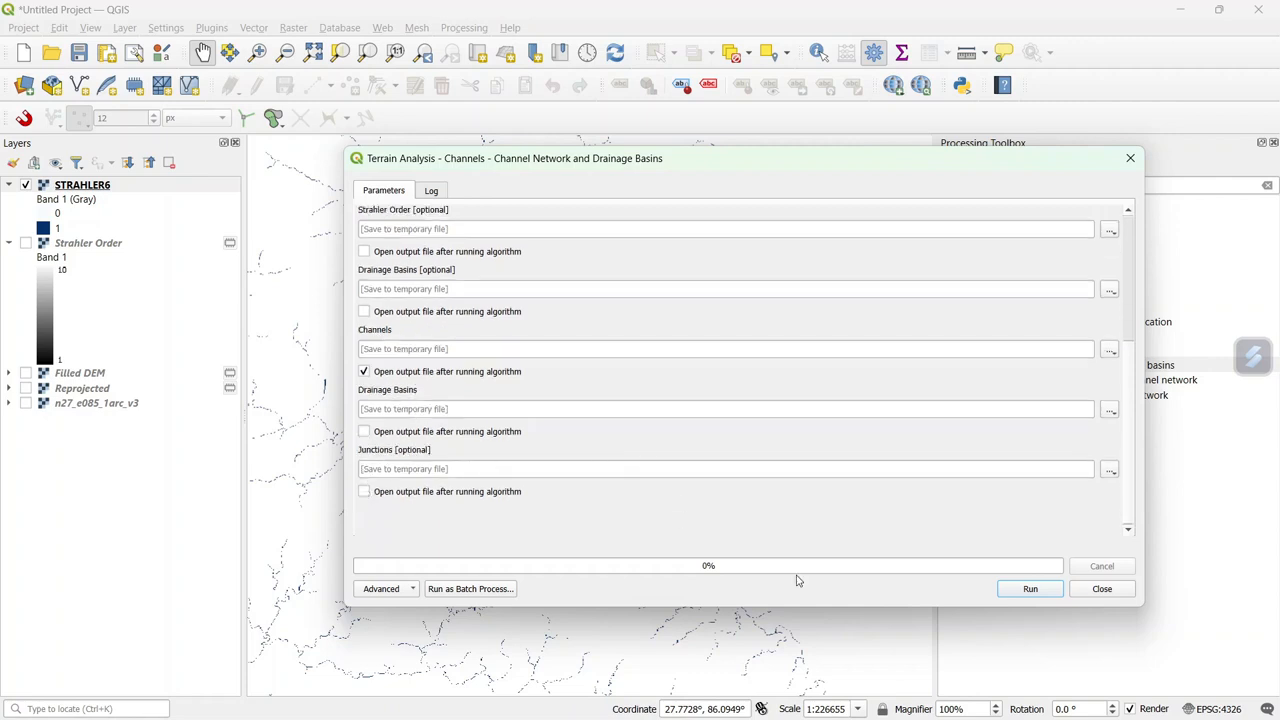
{"action": "left_click", "coordinate": [1036, 591]}
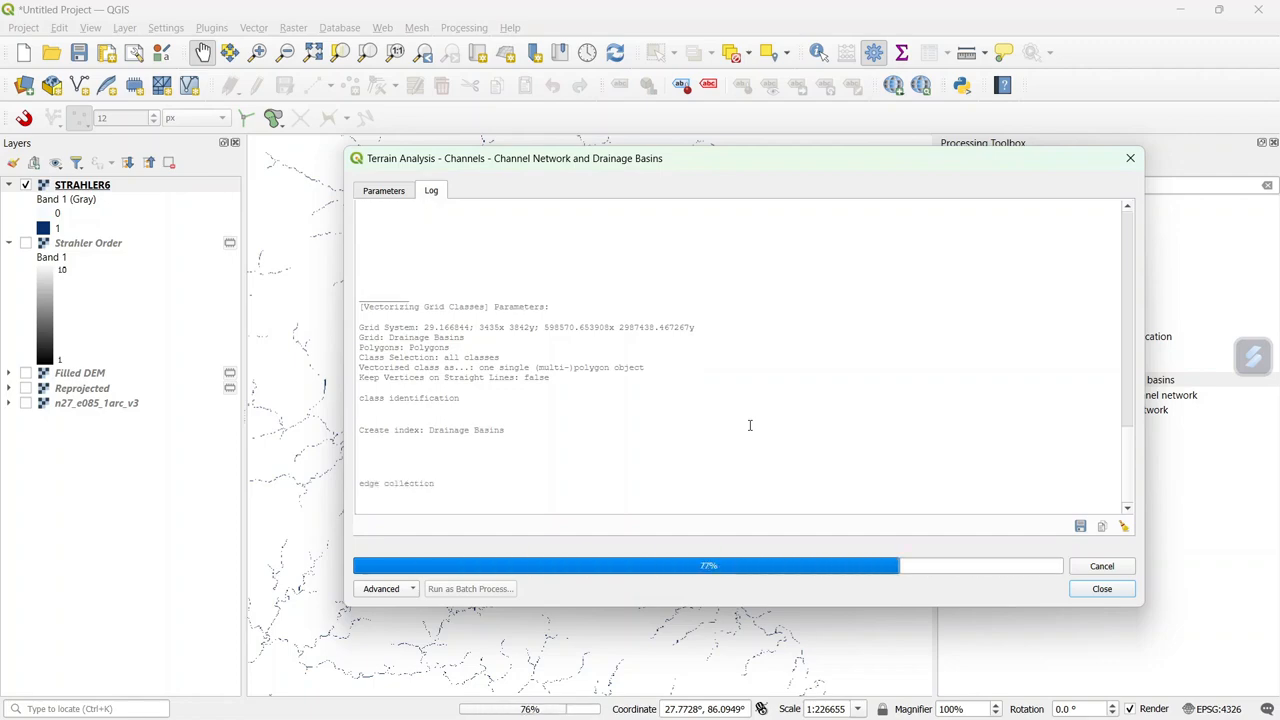
{"action": "left_click", "coordinate": [1104, 589]}
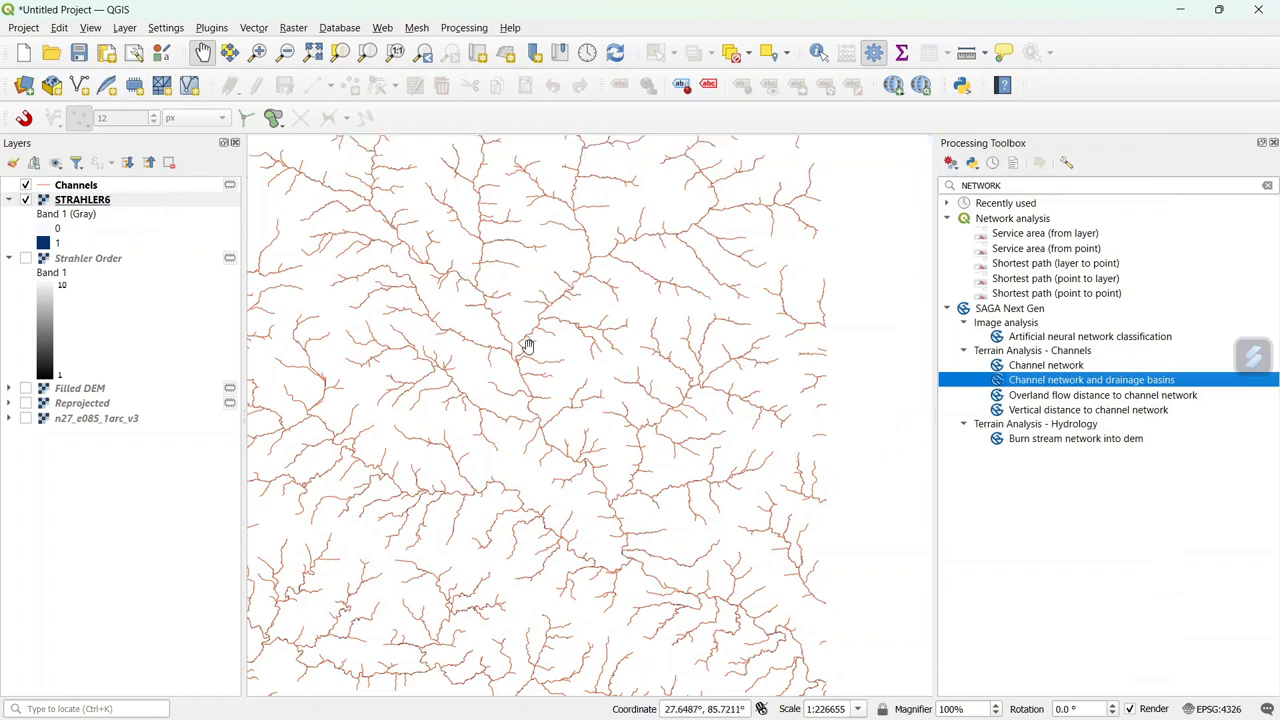
Collapse the legends of the Strahler Order and STRAHLER6 layers and view the full extent of the Channels layer
{"action": "left_click", "coordinate": [9, 258]}
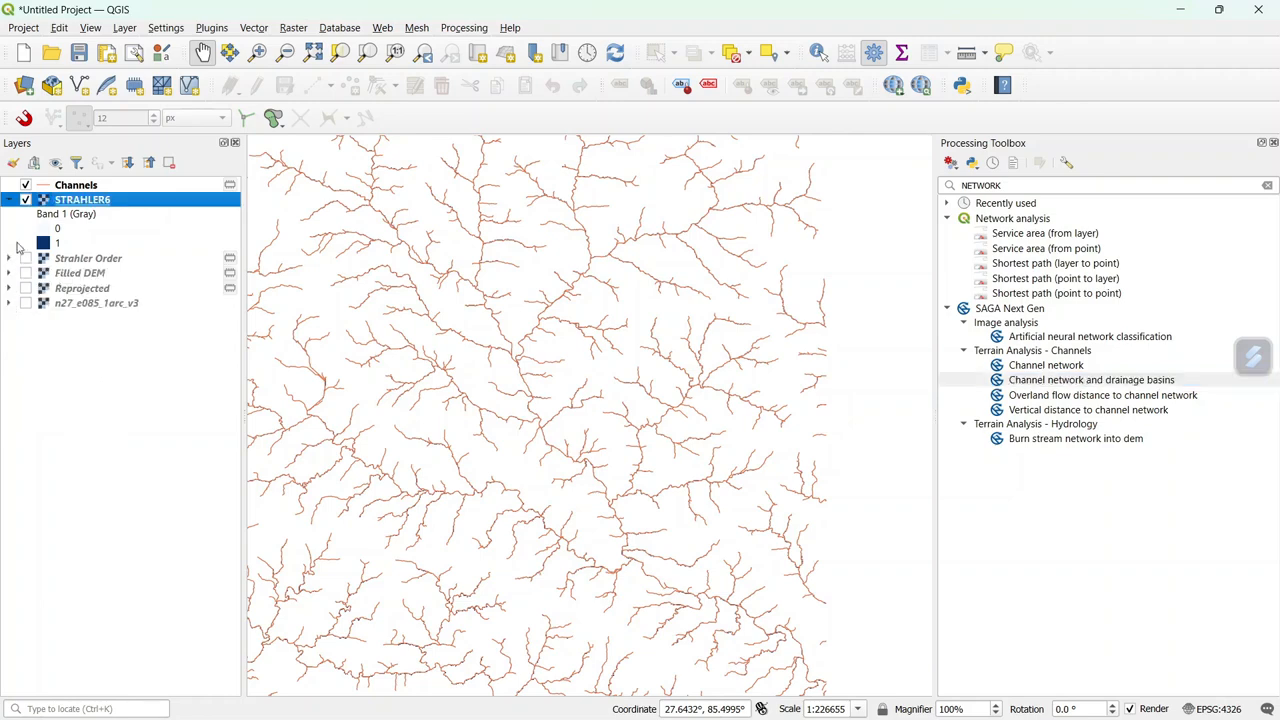
{"action": "left_click", "coordinate": [9, 200]}
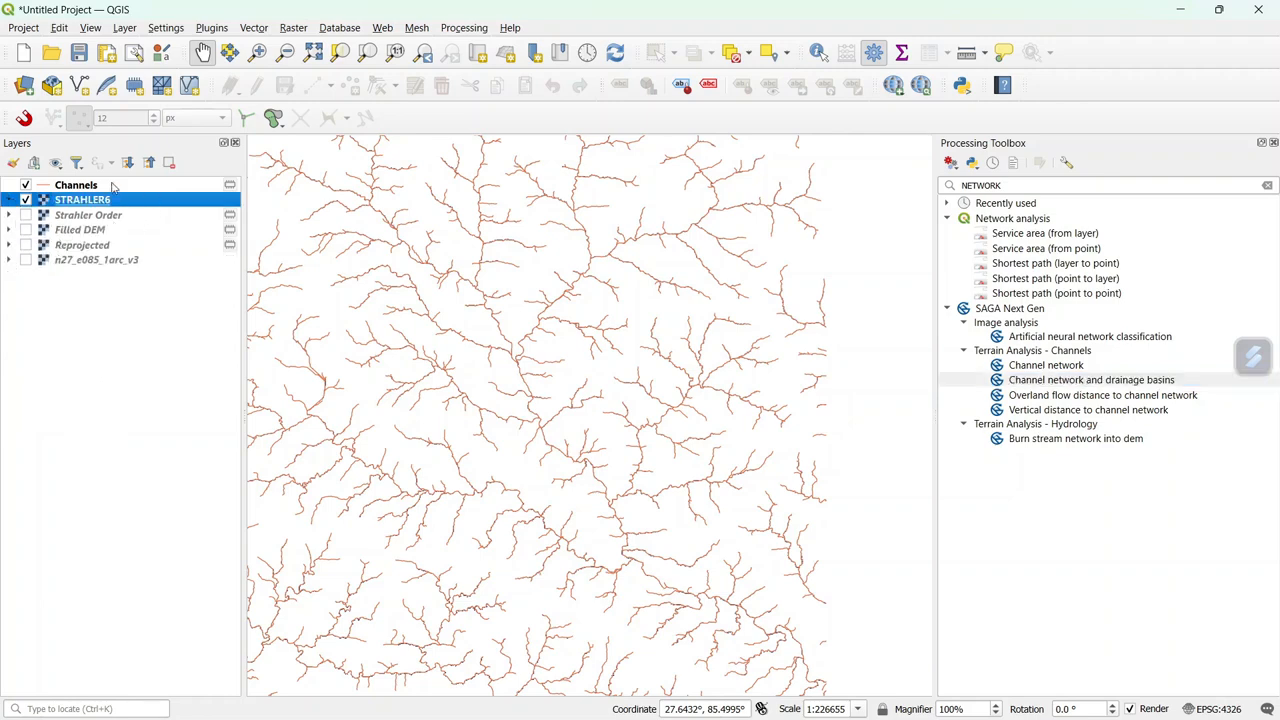
{"action": "scroll", "coordinate": [600, 310], "scroll_direction": "down", "scroll_amount": 2}
{"action": "left_click_drag", "start_coordinate": [614, 323], "coordinate": [643, 410]}
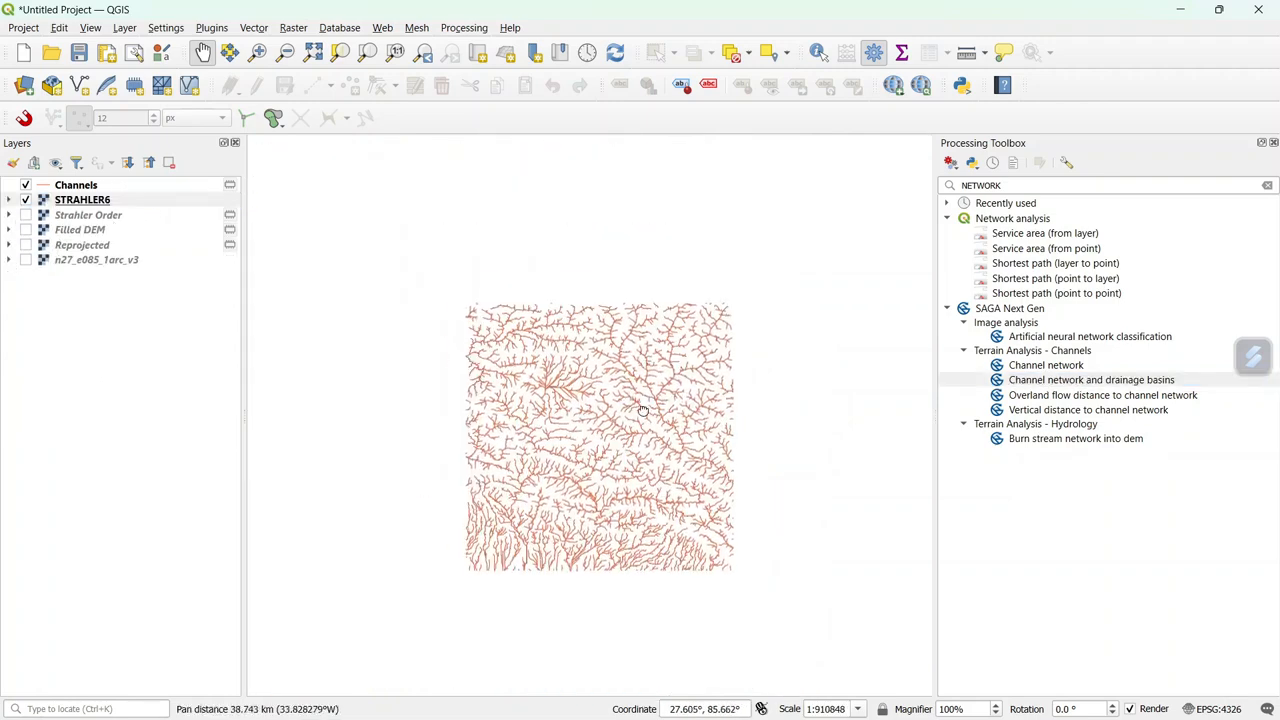
{"action": "scroll", "coordinate": [643, 410], "scroll_direction": "up", "scroll_amount": 1}
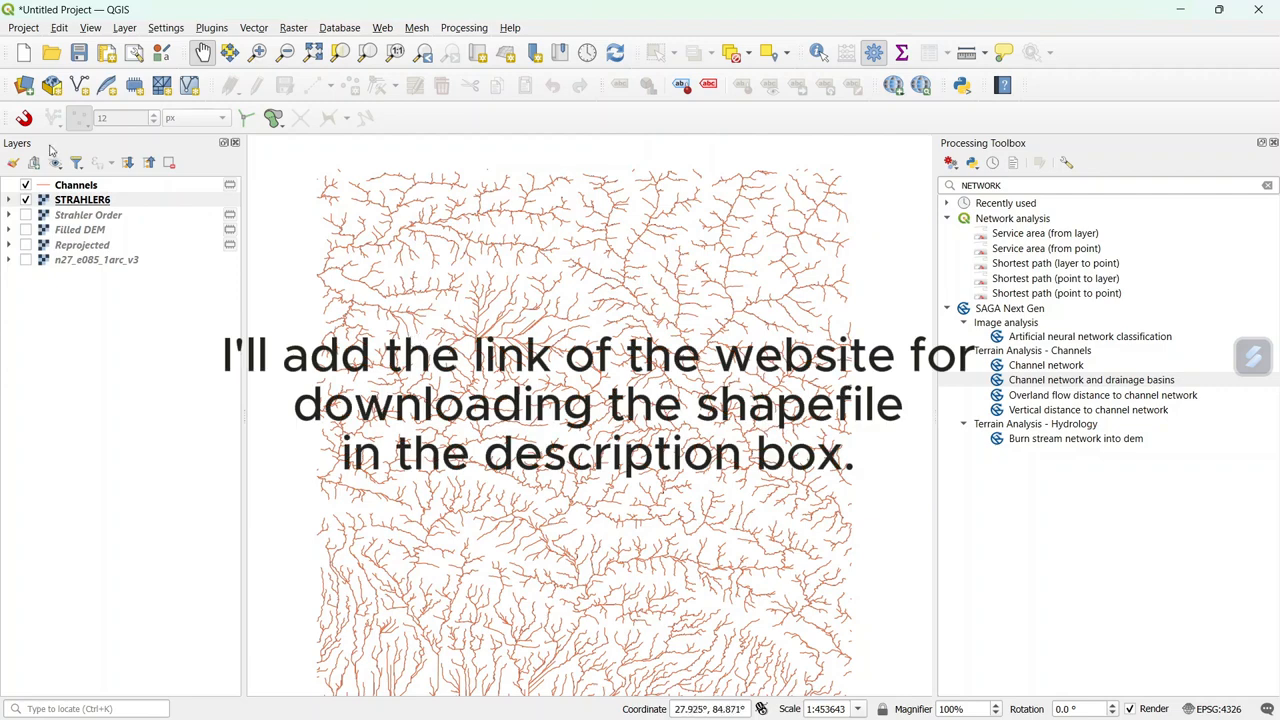
Add the vector shapefile local_unit.shp from the Local Unit folder inside KATHMANDU to the project
{"action": "left_click", "coordinate": [24, 85]}
{"action": "left_click", "coordinate": [265, 138]}
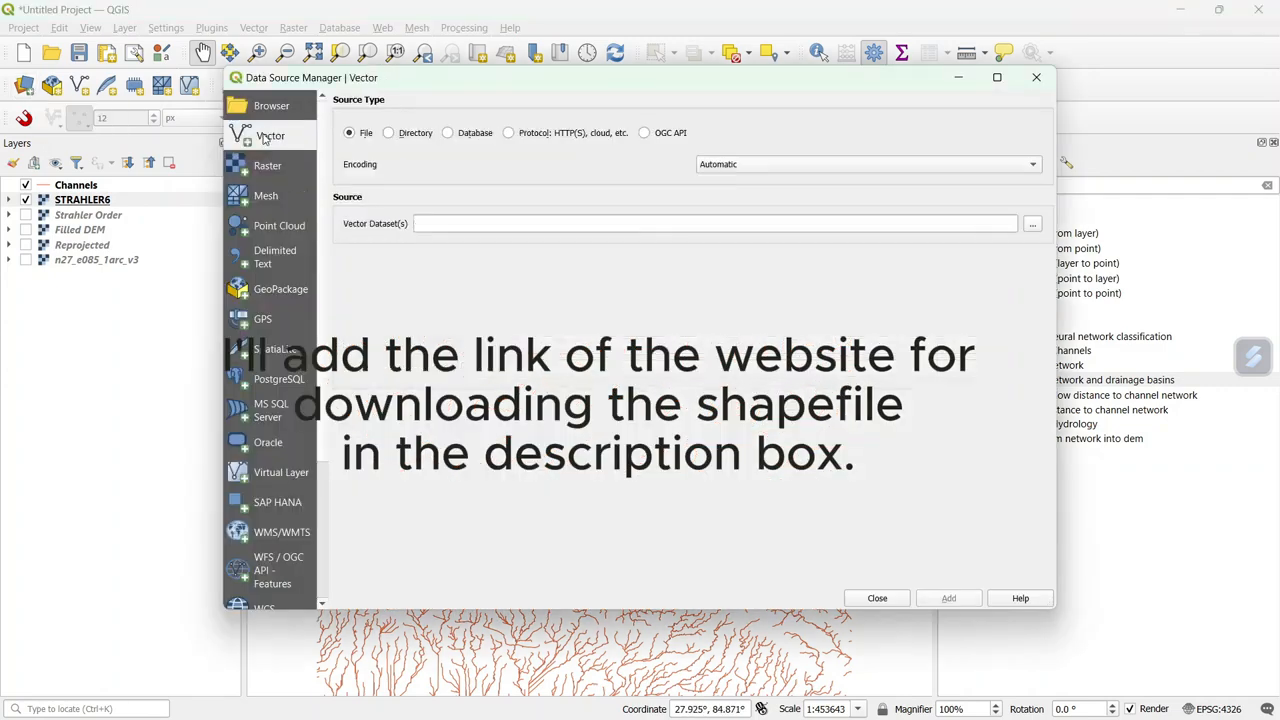
{"action": "left_click", "coordinate": [1033, 225]}
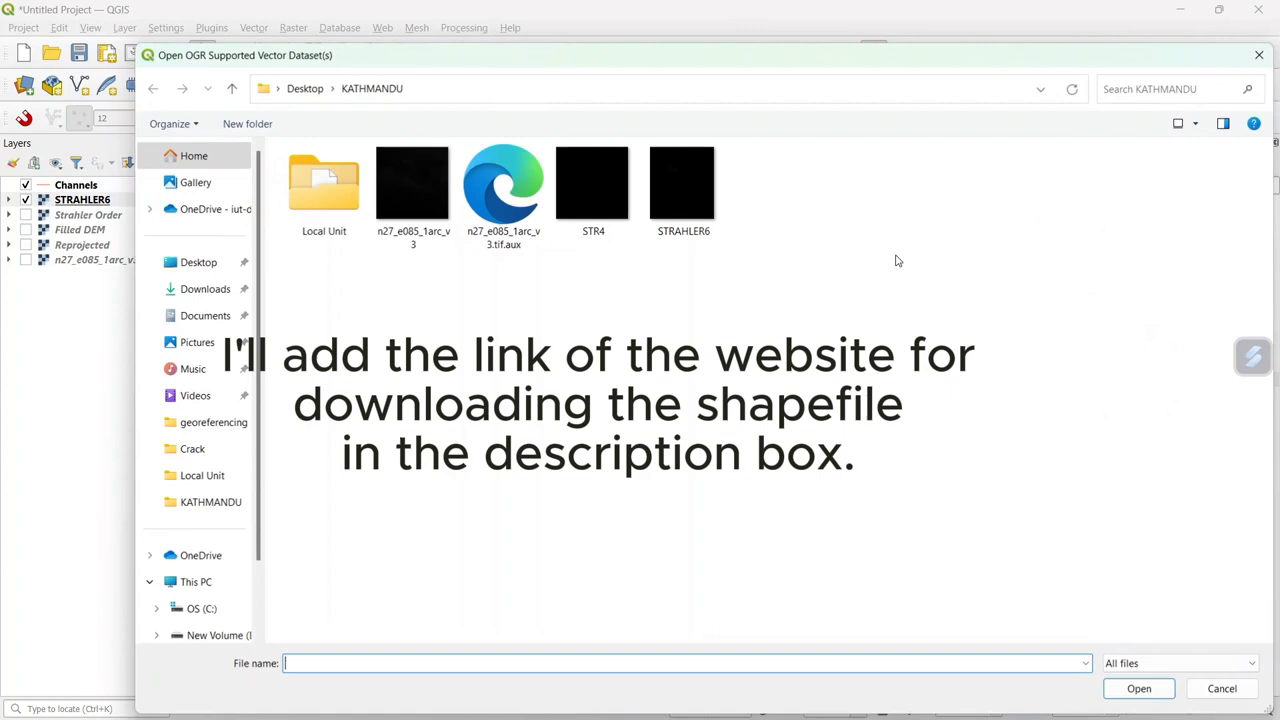
{"action": "double_click", "coordinate": [328, 207]}
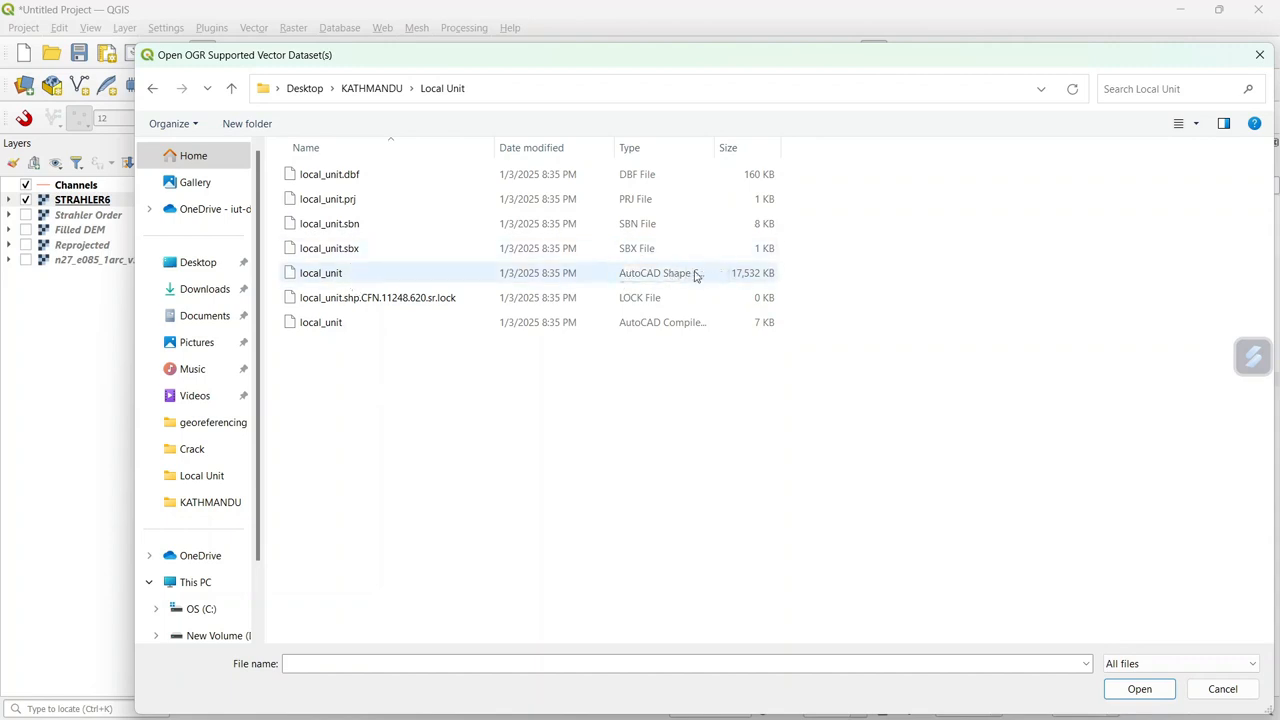
{"action": "left_click", "coordinate": [348, 276]}
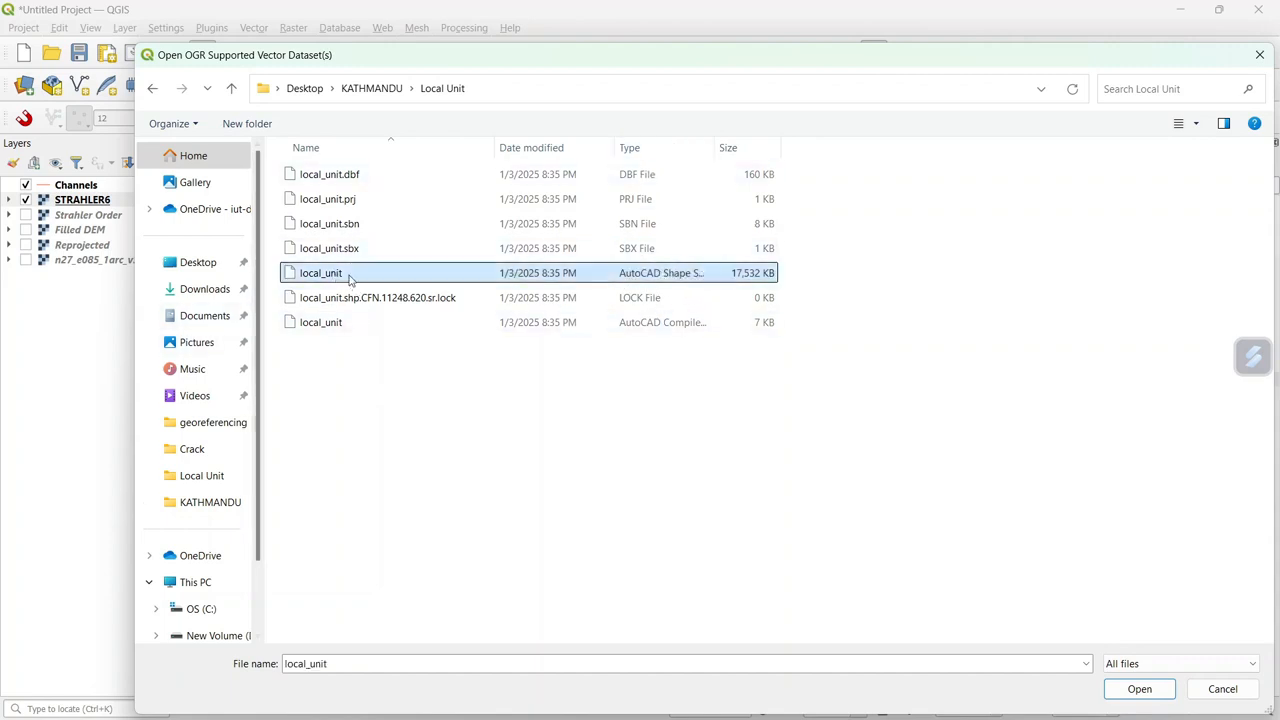
{"action": "left_click", "coordinate": [1140, 690]}
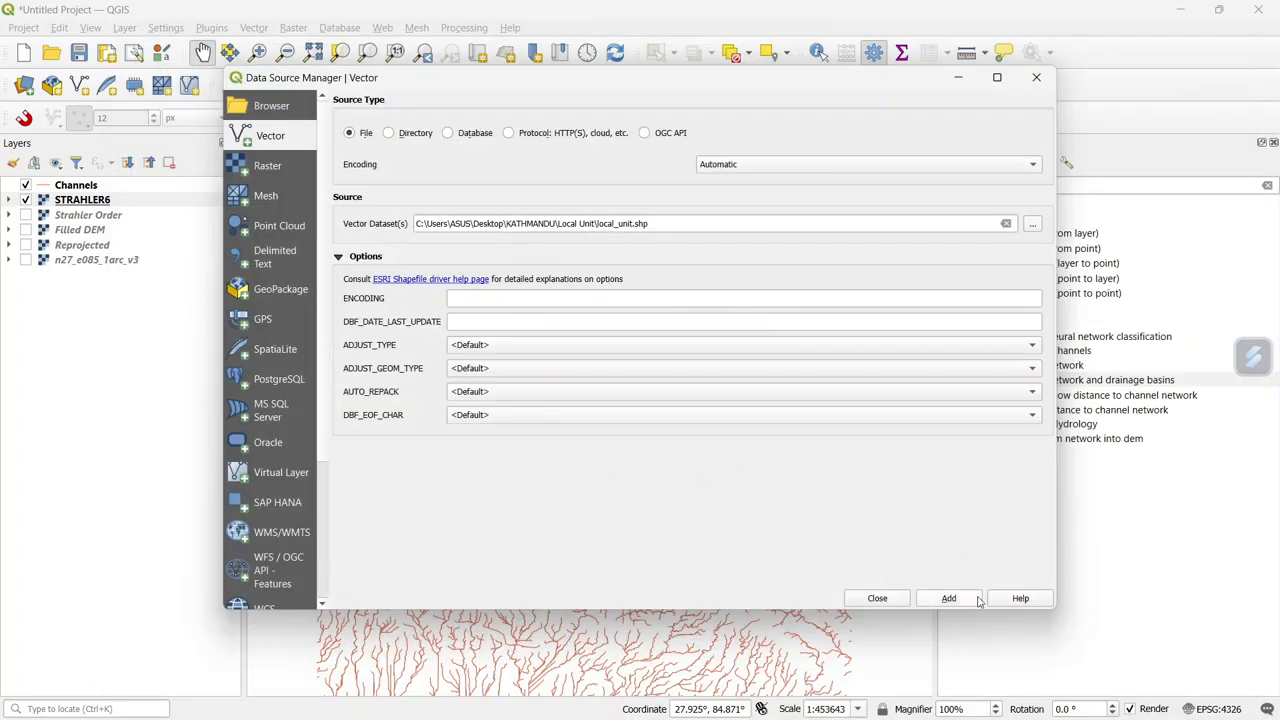
{"action": "left_click", "coordinate": [918, 598]}
{"action": "left_click", "coordinate": [868, 597]}
Examine where the extracted channels lie within the local_unit boundaries of the whole country
{"action": "scroll", "coordinate": [806, 420], "scroll_direction": "down", "scroll_amount": 2}
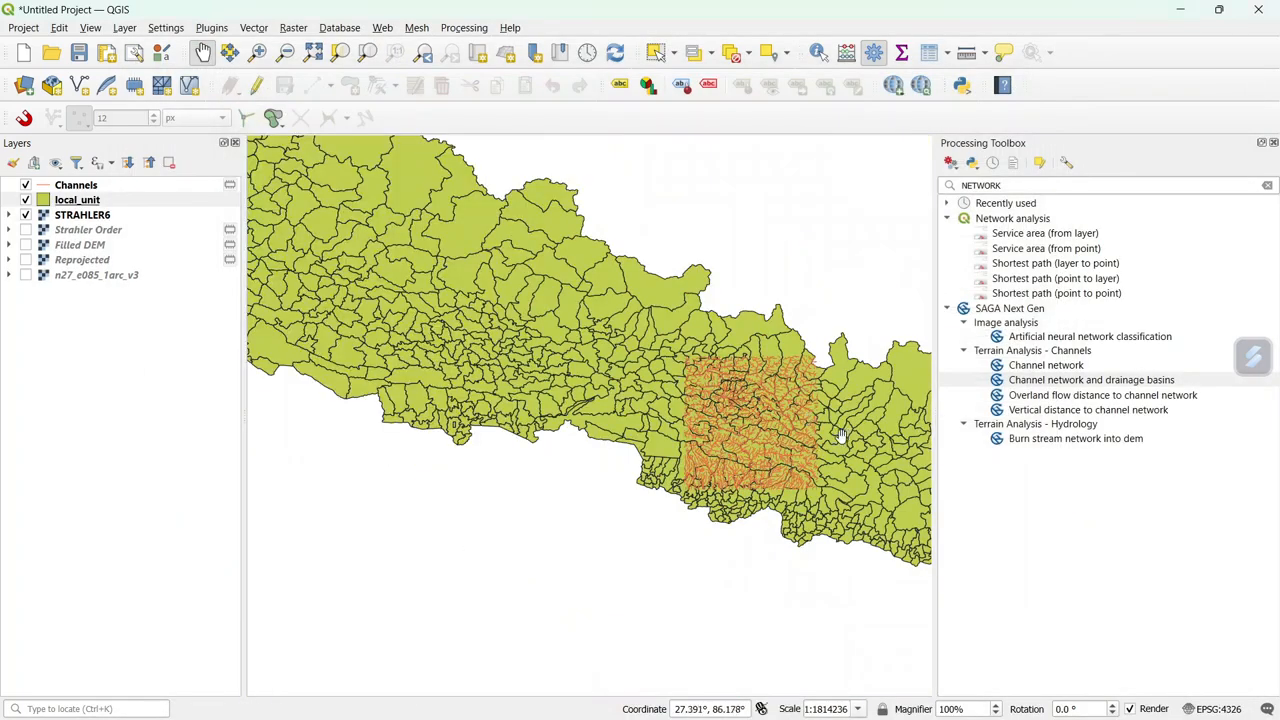
{"action": "scroll", "coordinate": [840, 435], "scroll_direction": "down", "scroll_amount": 1}
{"action": "left_click_drag", "start_coordinate": [840, 440], "coordinate": [715, 435]}
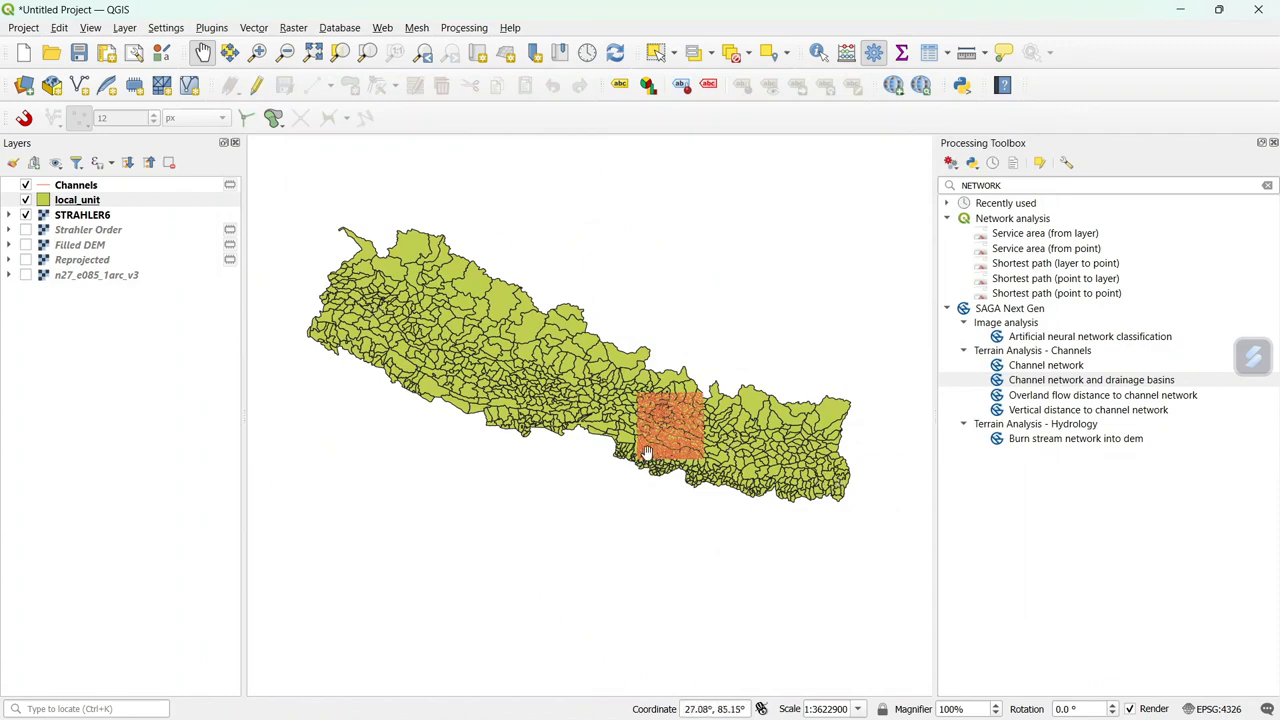
{"action": "scroll", "coordinate": [743, 460], "scroll_direction": "up", "scroll_amount": 1}
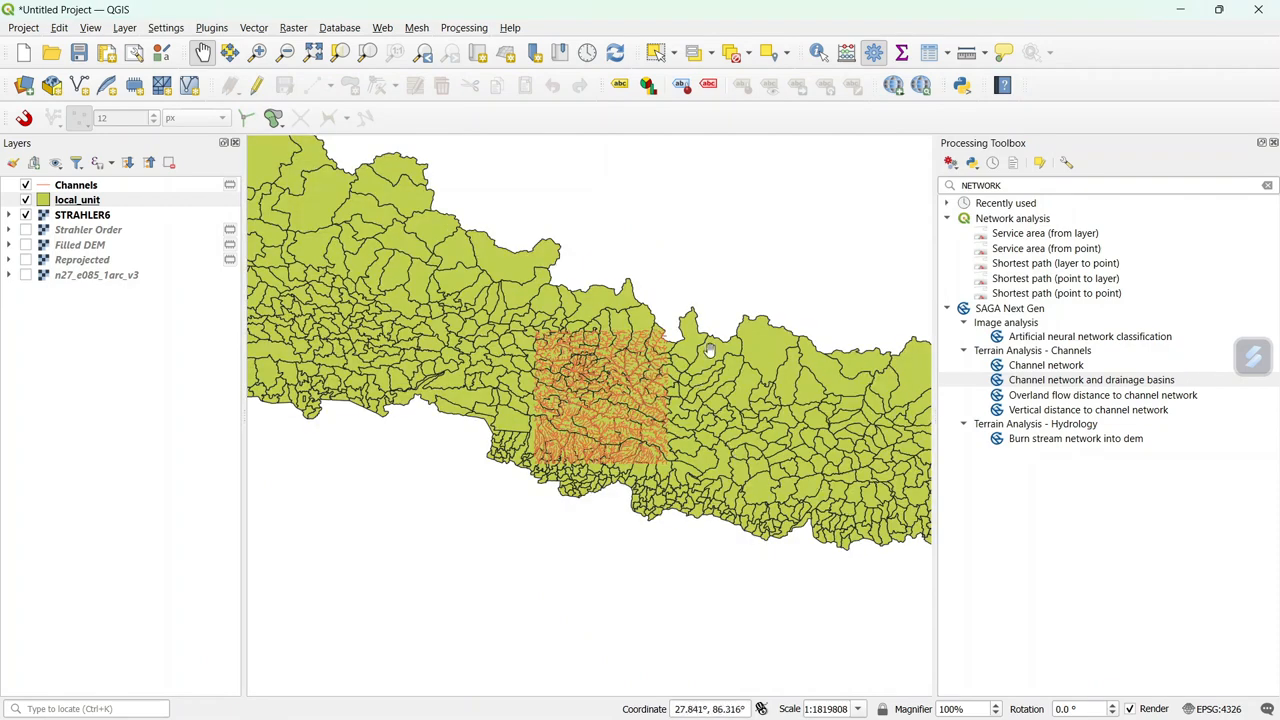
{"action": "scroll", "coordinate": [705, 405], "scroll_direction": "up", "scroll_amount": 1}
{"action": "left_click_drag", "start_coordinate": [691, 409], "coordinate": [649, 406]}
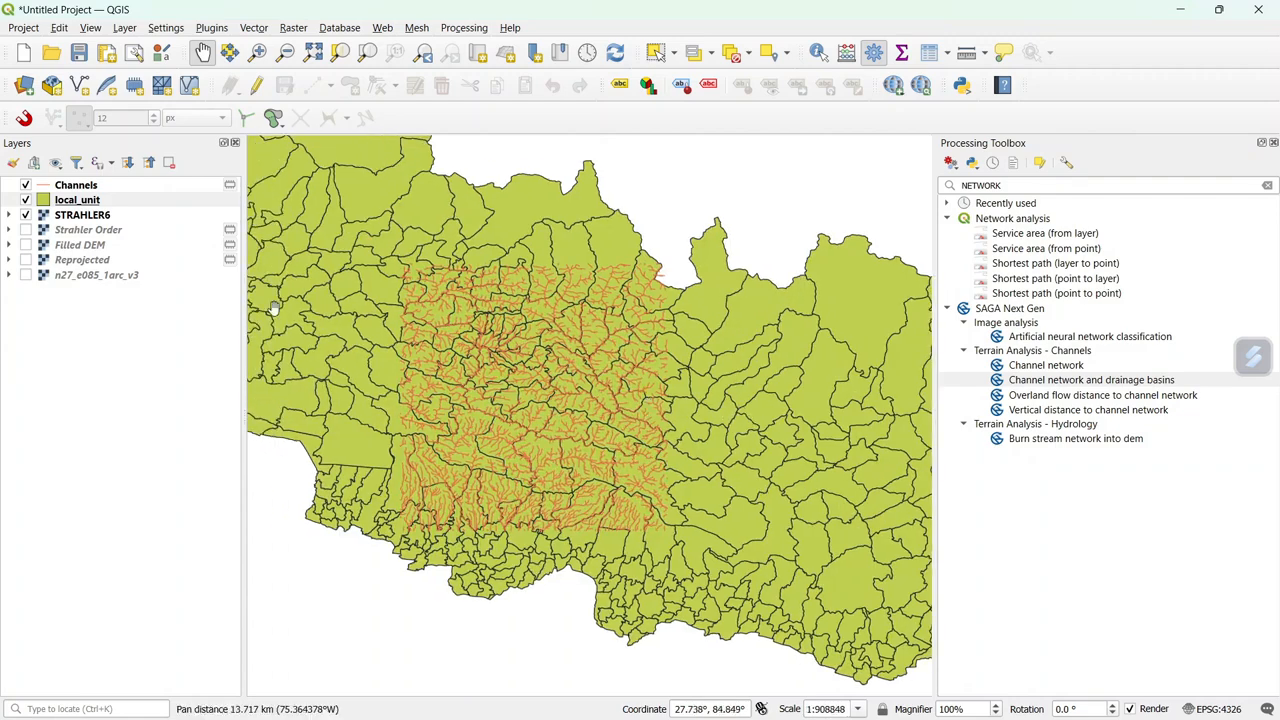
Open the attribute table of the local_unit layer and sort its records by DISTRICT
{"action": "left_click", "coordinate": [127, 203]}
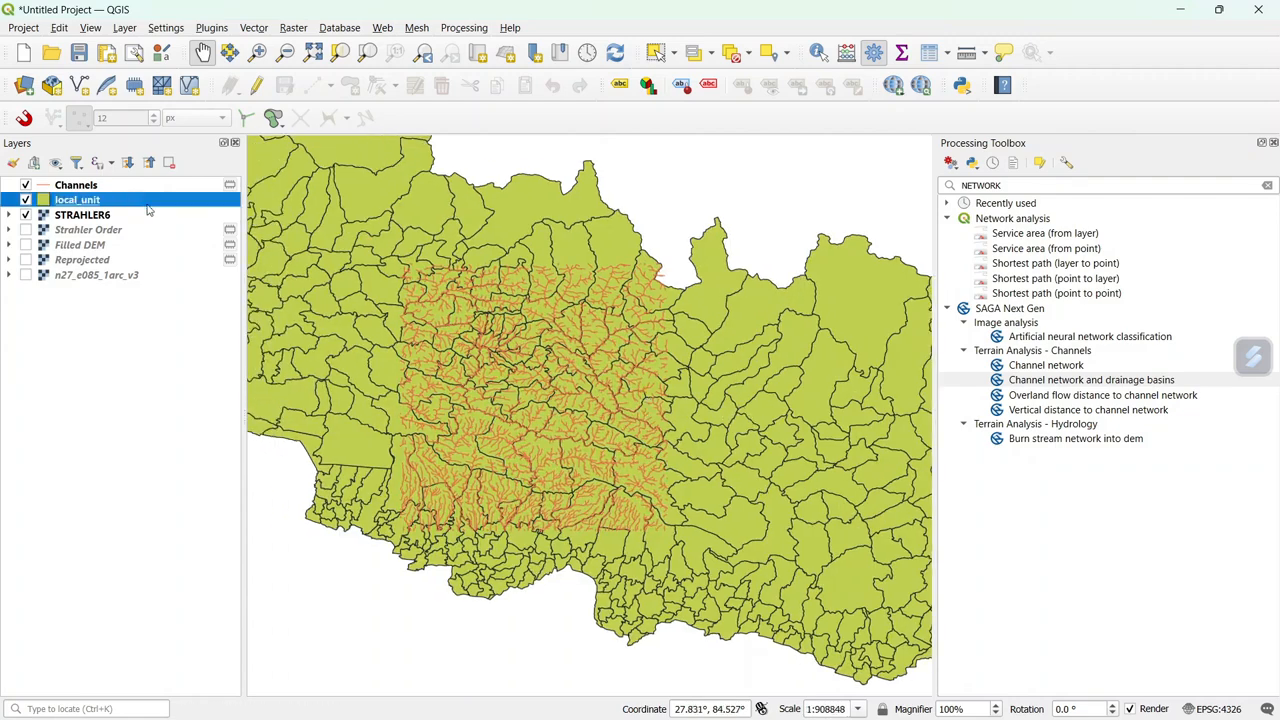
{"action": "right_click", "coordinate": [148, 208]}
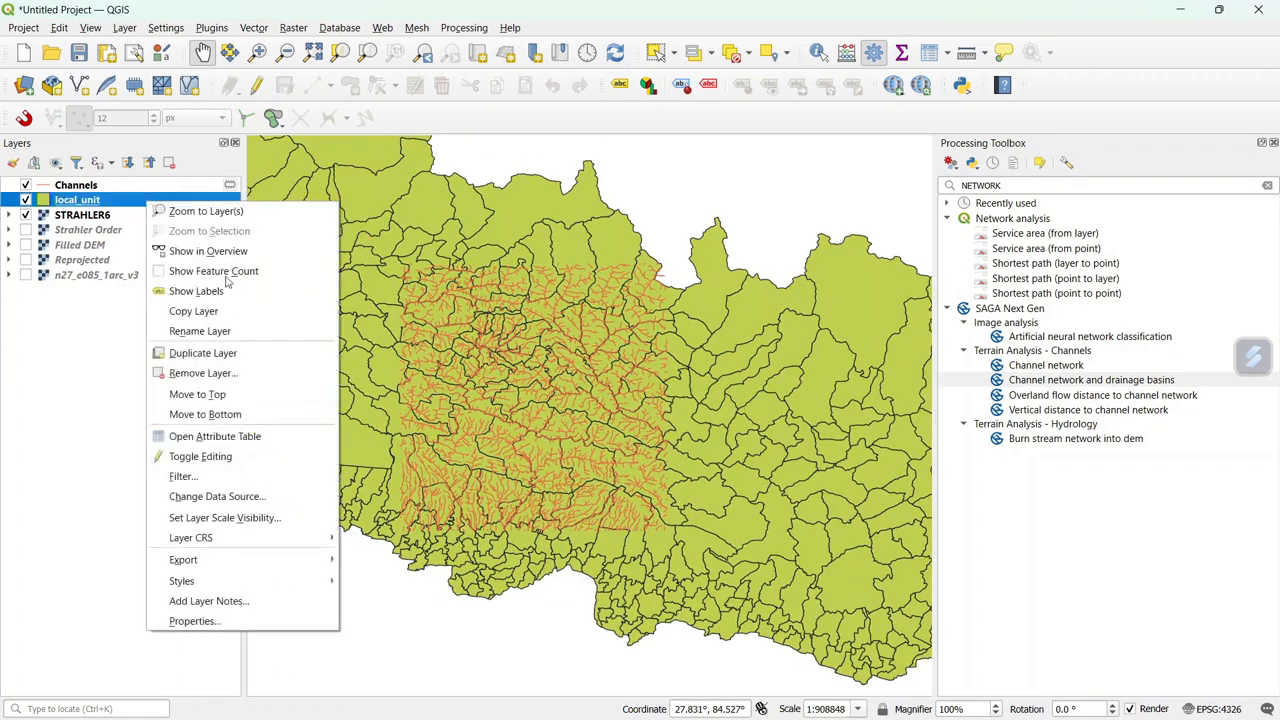
{"action": "left_click", "coordinate": [277, 437]}
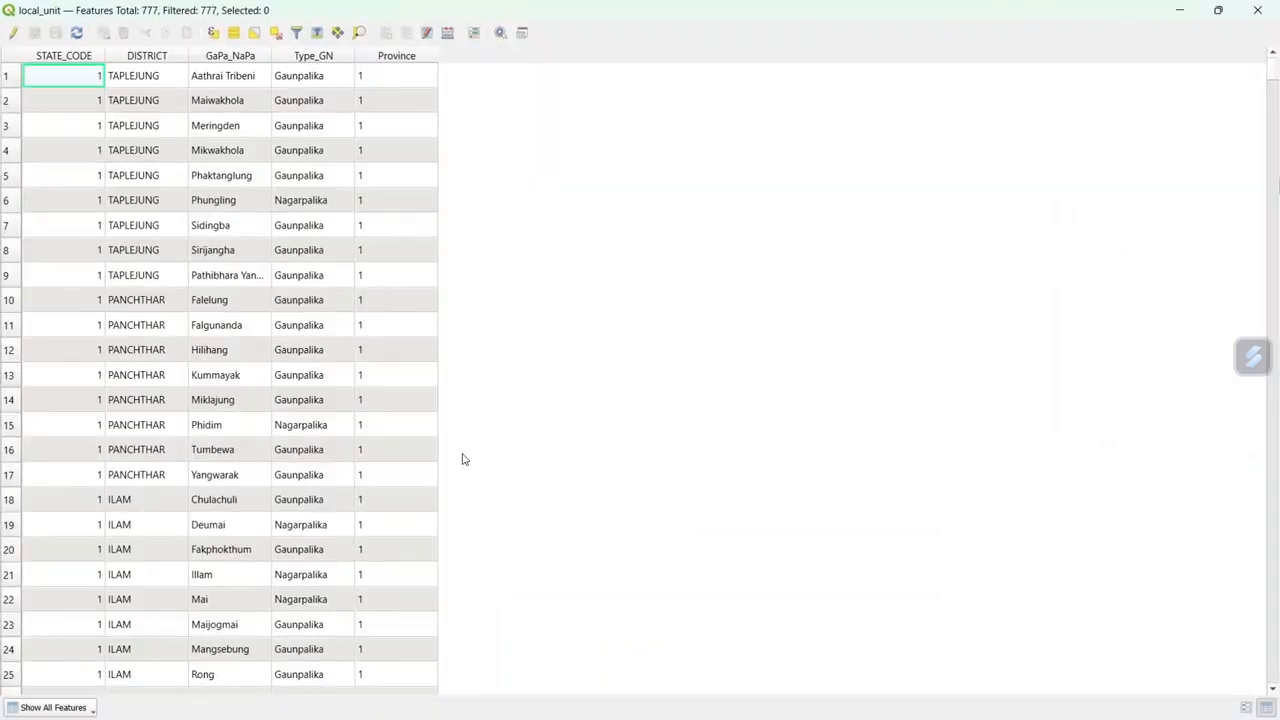
{"action": "left_click", "coordinate": [164, 57]}
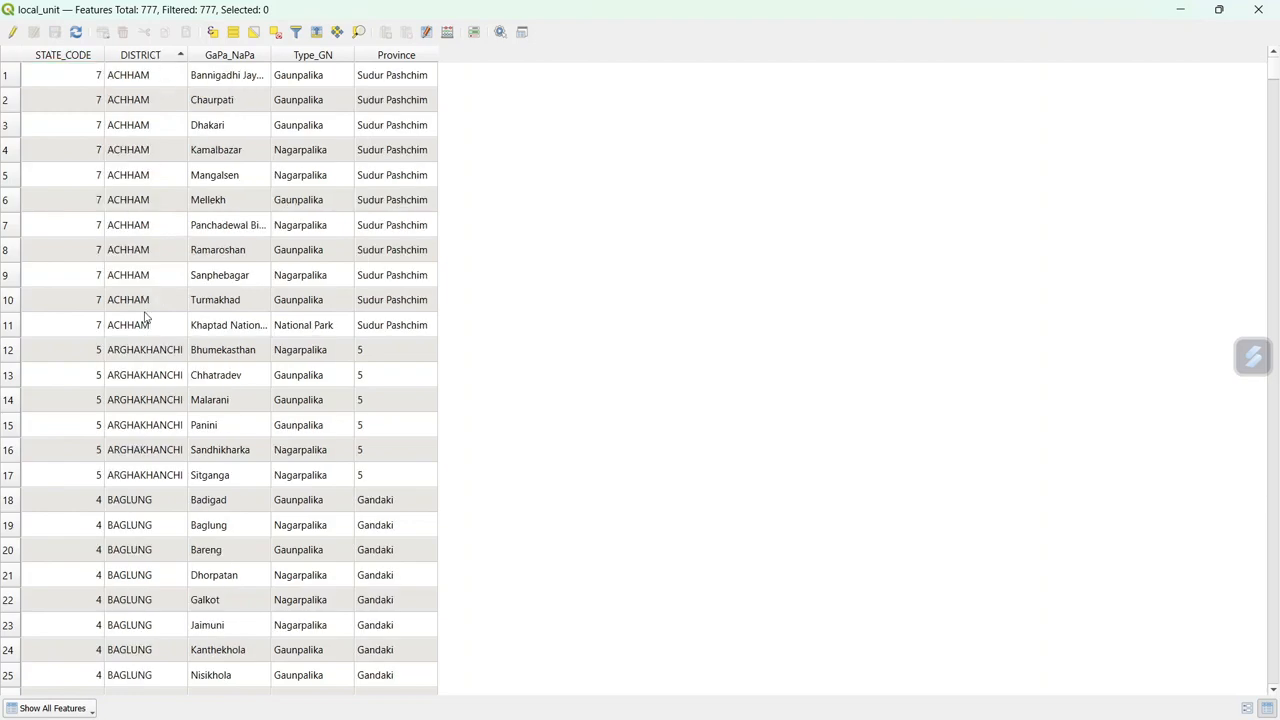
Select all local_unit records of the KATHMANDU district and inspect the selected units on the map
{"action": "scroll", "coordinate": [146, 363], "scroll_direction": "down", "scroll_amount": 17}
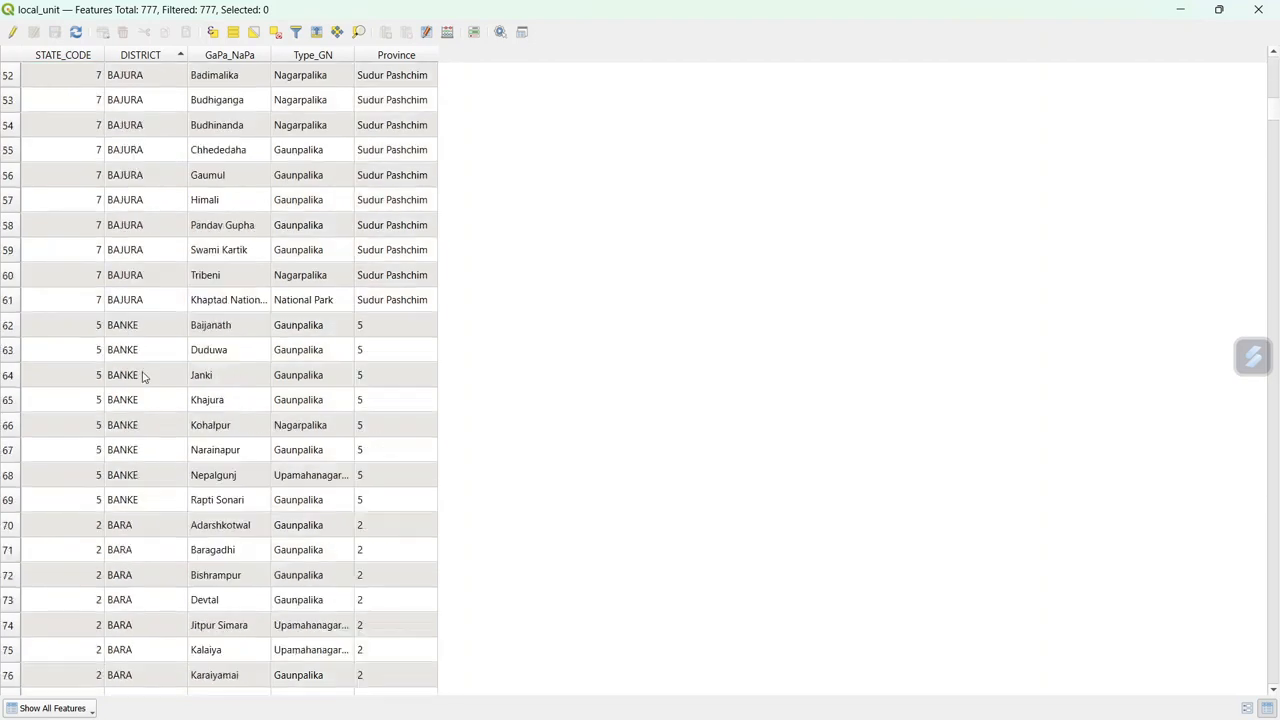
{"action": "scroll", "coordinate": [143, 376], "scroll_direction": "down", "scroll_amount": 20}
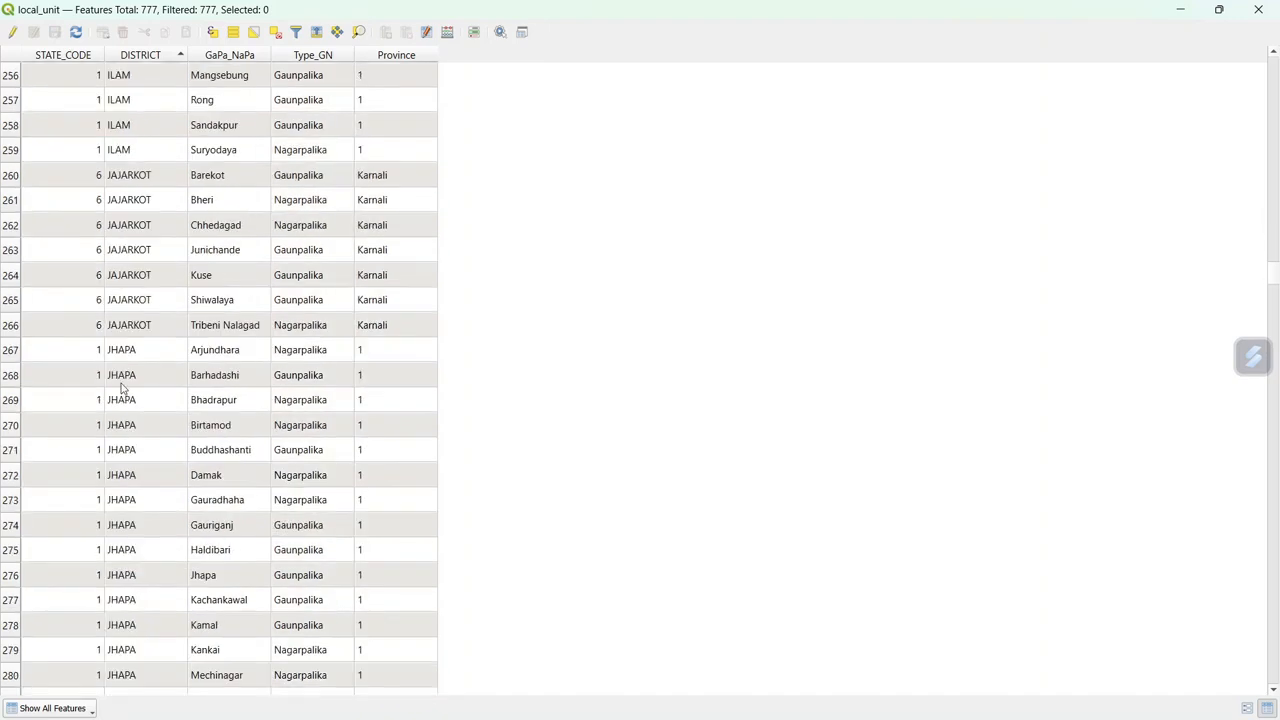
{"action": "scroll", "coordinate": [122, 387], "scroll_direction": "down", "scroll_amount": 14}
{"action": "scroll", "coordinate": [127, 370], "scroll_direction": "down", "scroll_amount": 8}
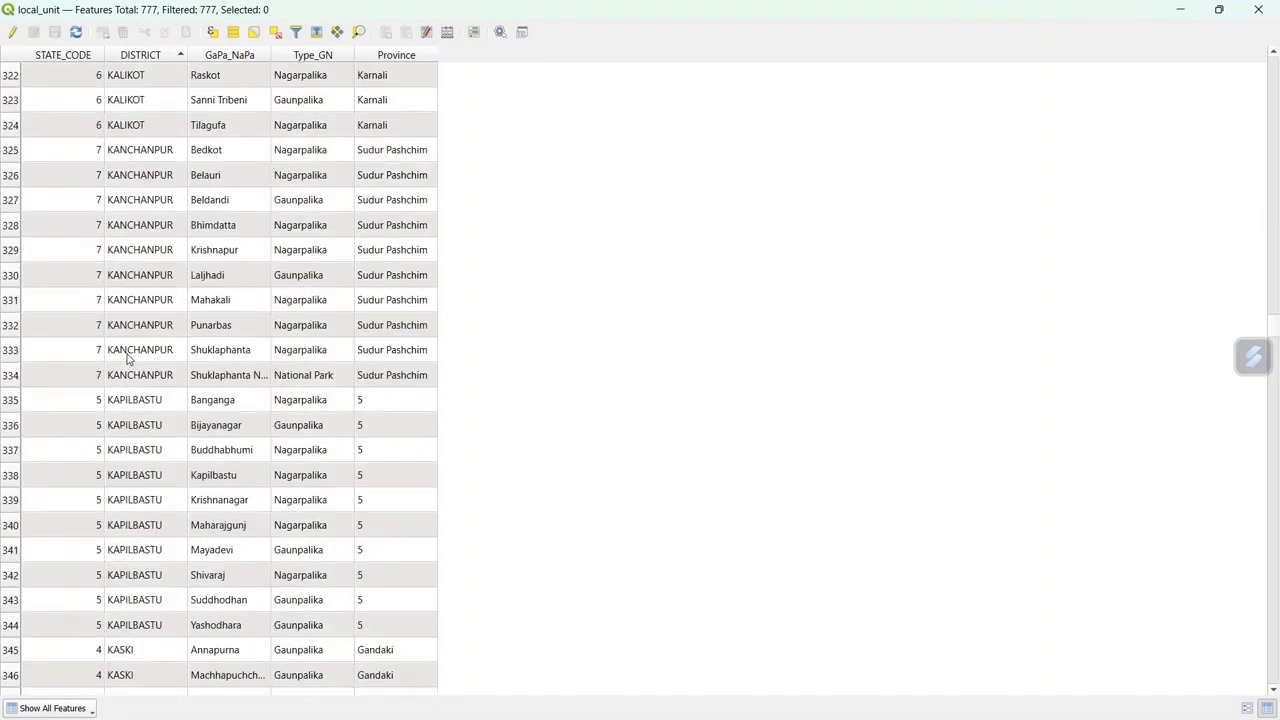
{"action": "scroll", "coordinate": [199, 297], "scroll_direction": "down", "scroll_amount": 7}
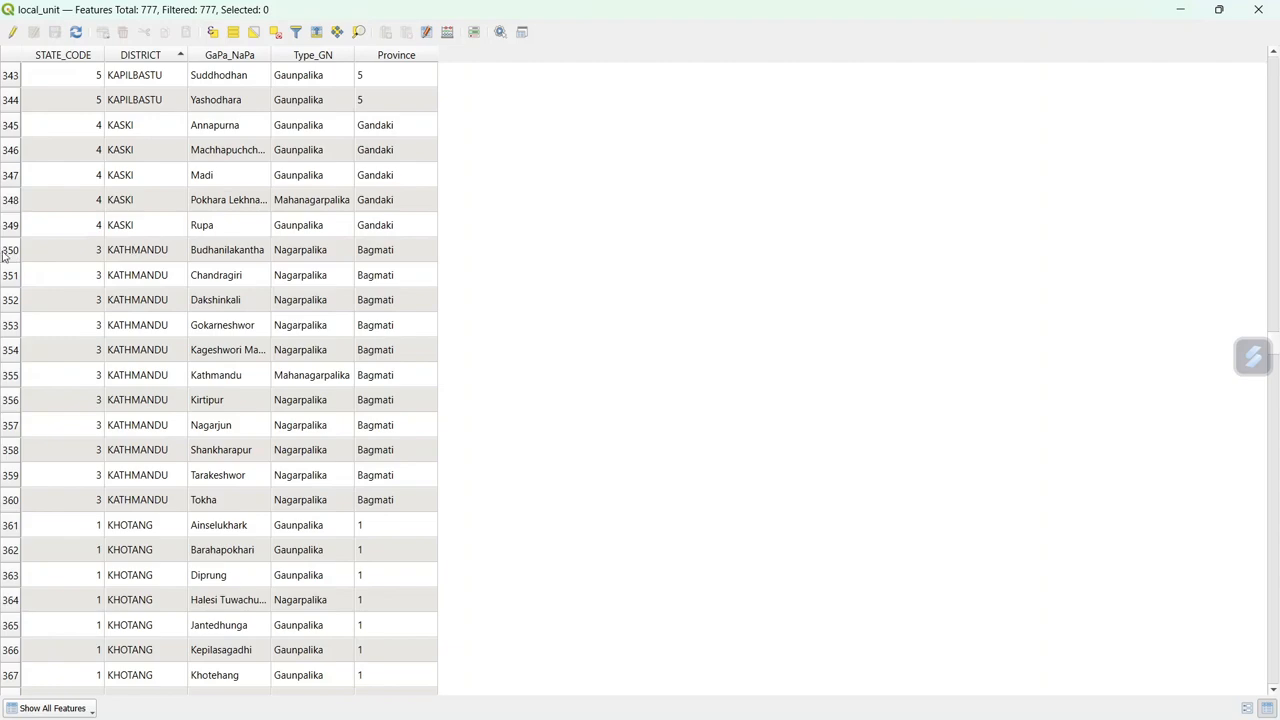
{"action": "left_click_drag", "start_coordinate": [12, 252], "coordinate": [45, 490]}
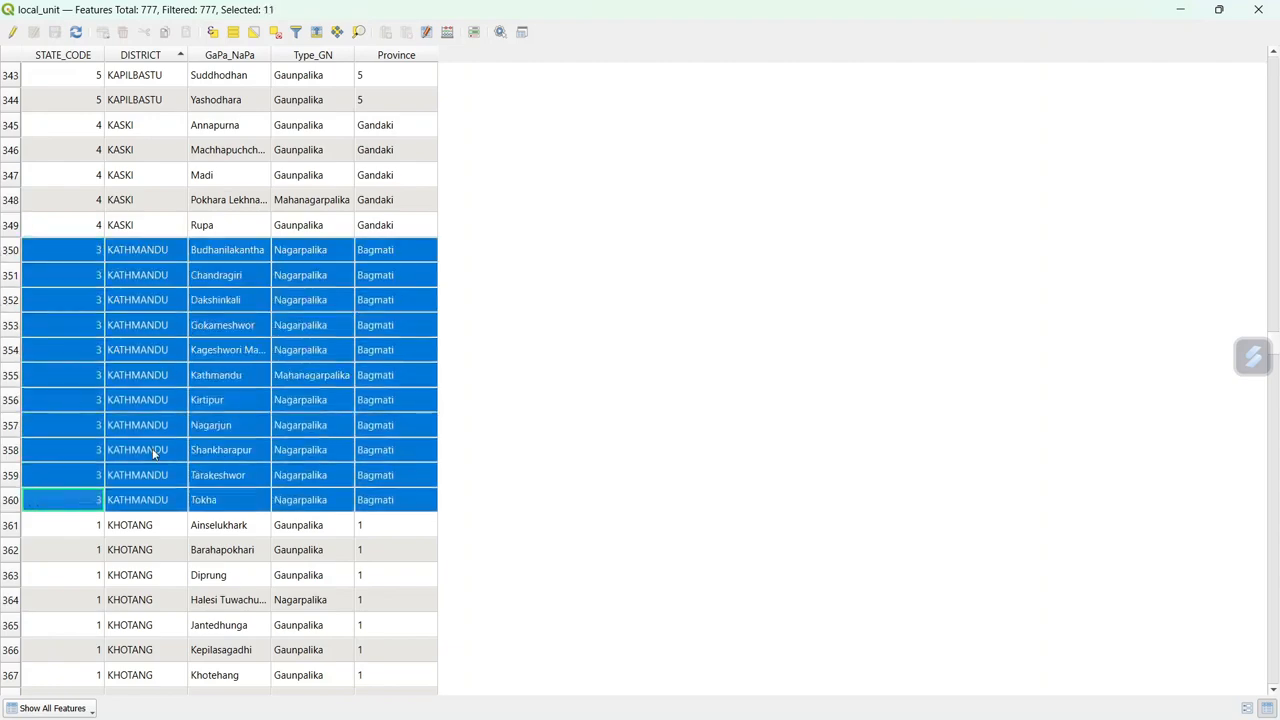
{"action": "left_click", "coordinate": [1182, 14]}
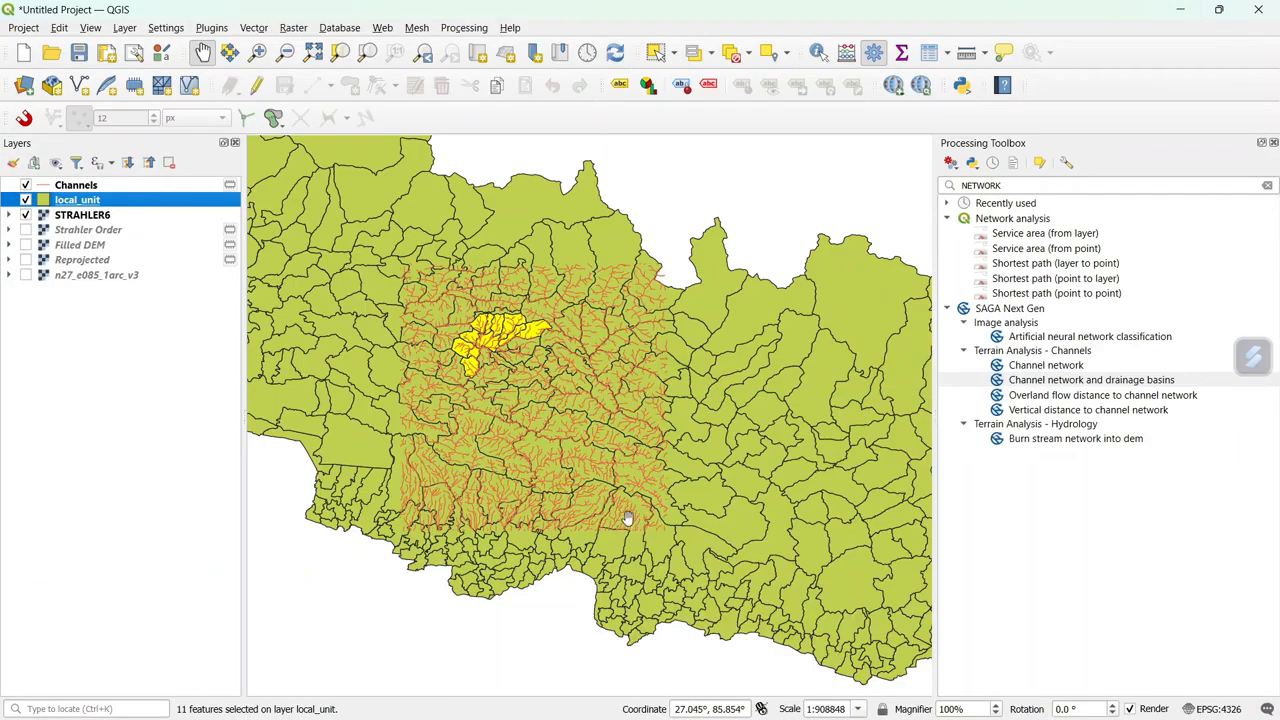
{"action": "scroll", "coordinate": [507, 333], "scroll_direction": "up", "scroll_amount": 1}
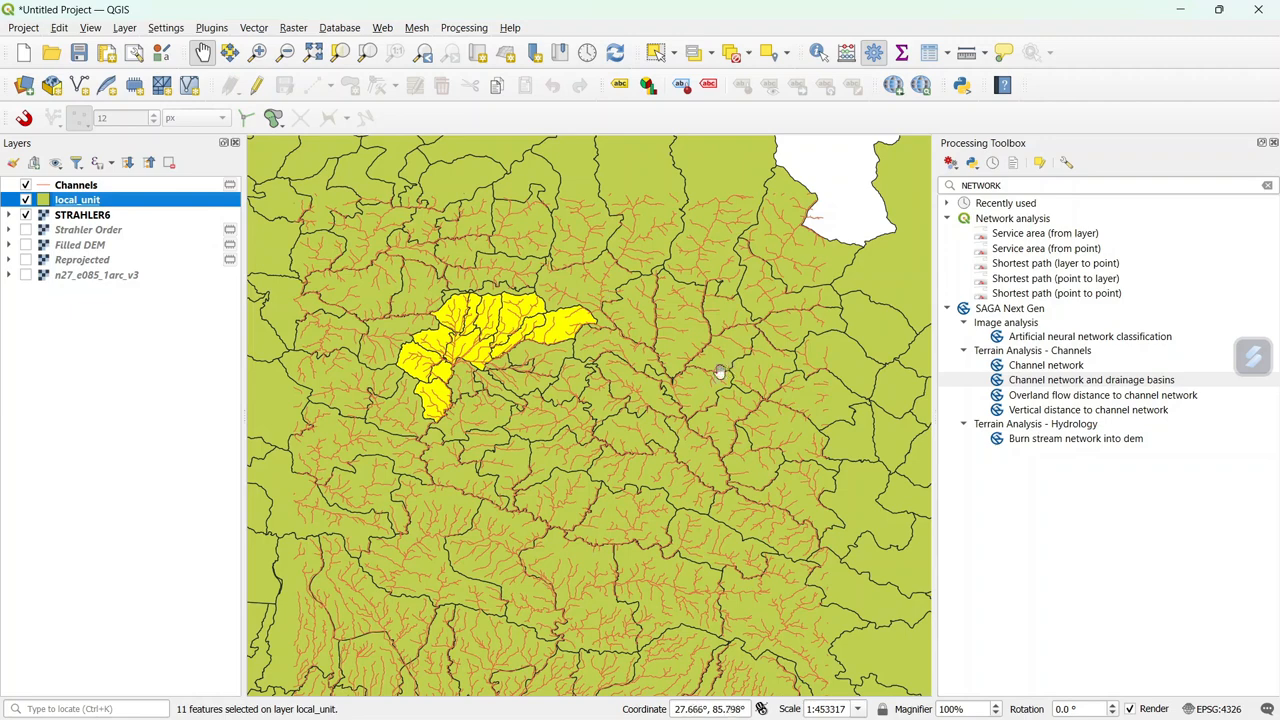
Set up an export of the selected local_unit features as a GeoPackage named KATHMANDU in the KATHMANDU folder
{"action": "right_click", "coordinate": [145, 204]}
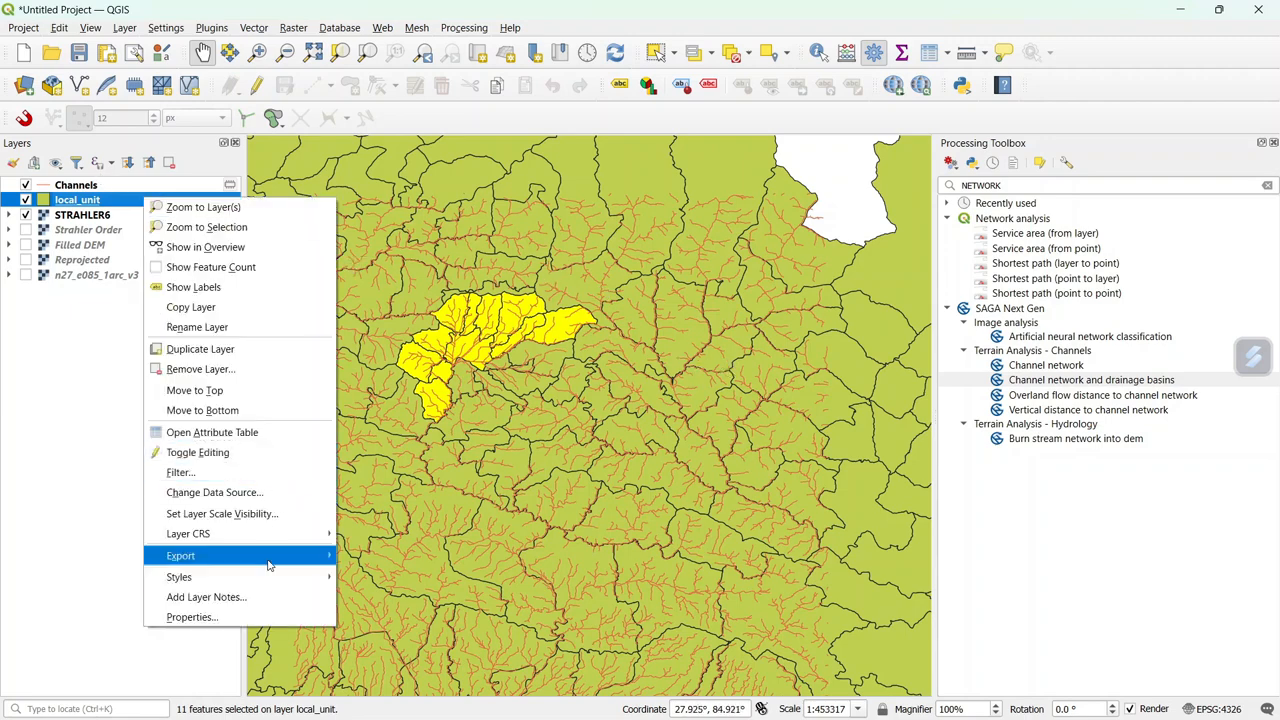
{"action": "mouse_move", "coordinate": [261, 566]}
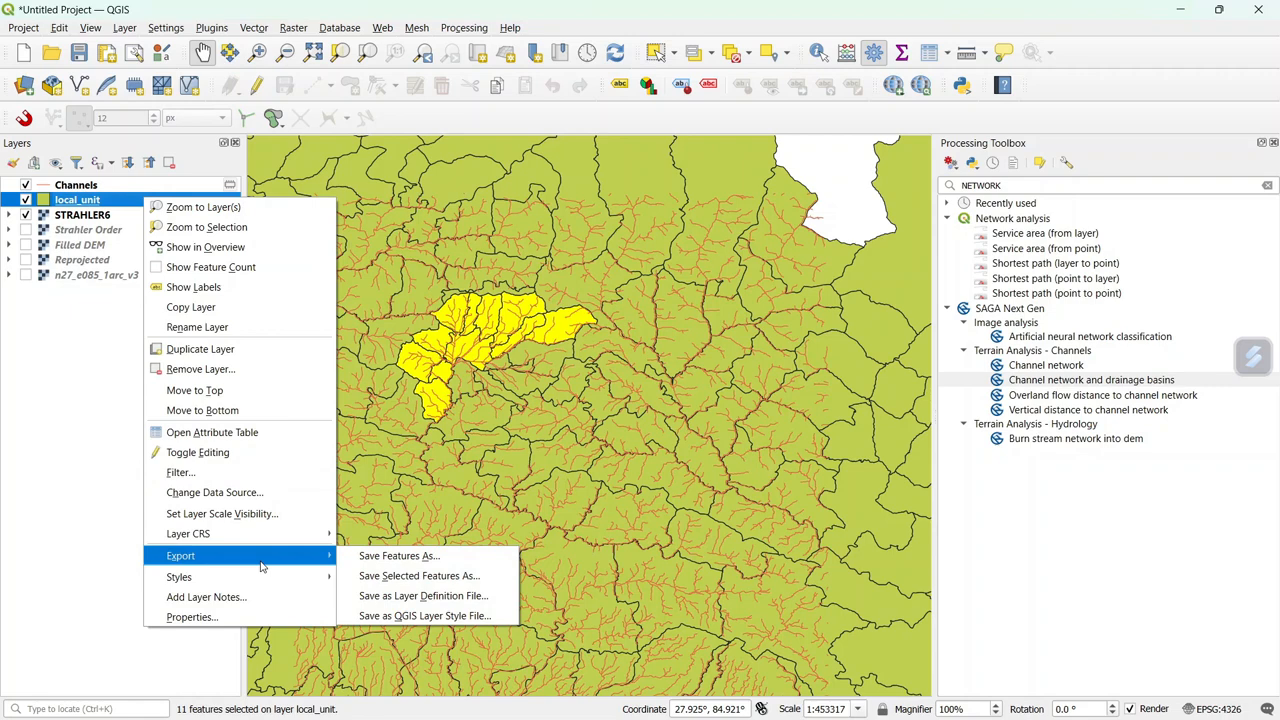
{"action": "left_click", "coordinate": [422, 578]}
{"action": "left_click", "coordinate": [860, 137]}
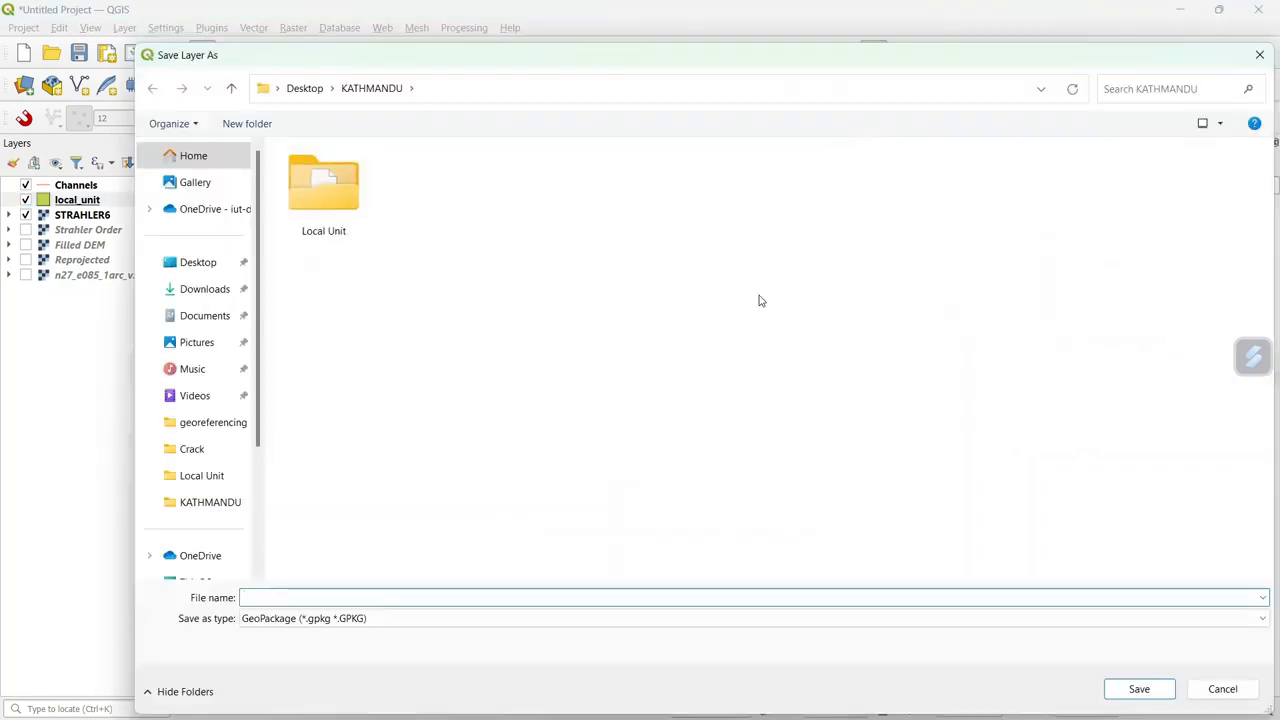
{"action": "type", "text": "KATH"}
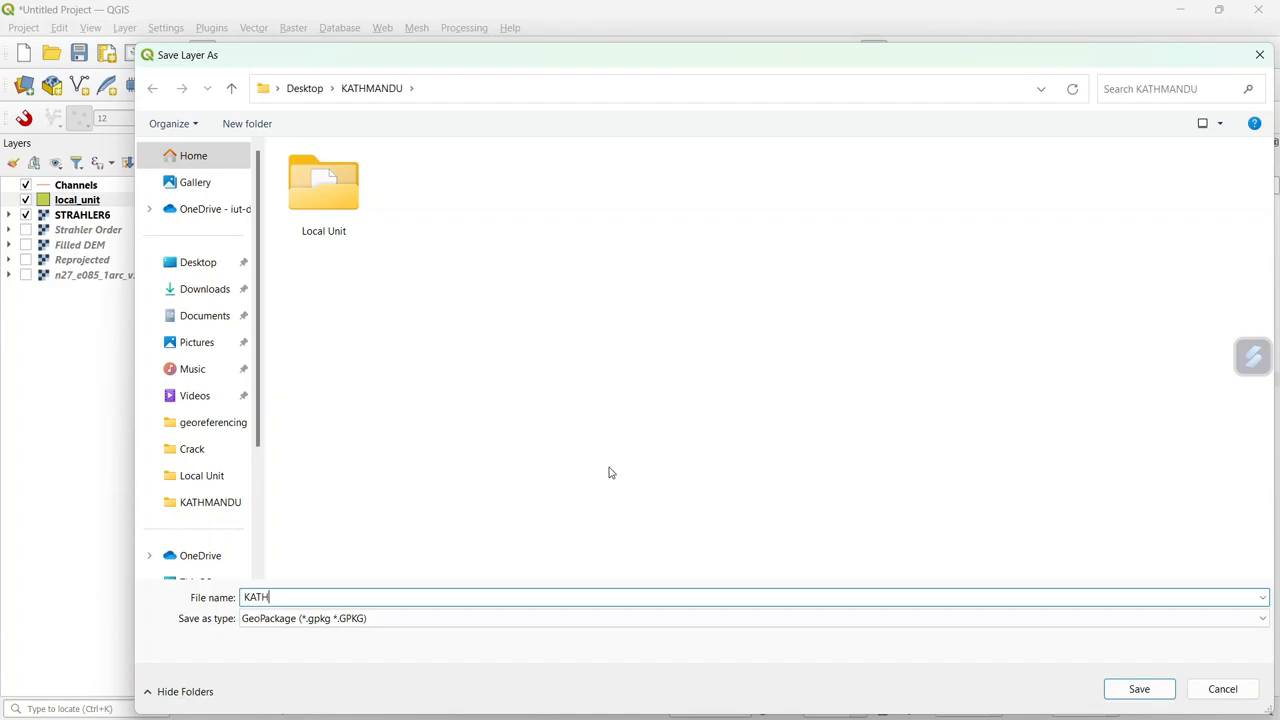
{"action": "type", "text": "MANDU"}
{"action": "left_click", "coordinate": [1150, 692]}
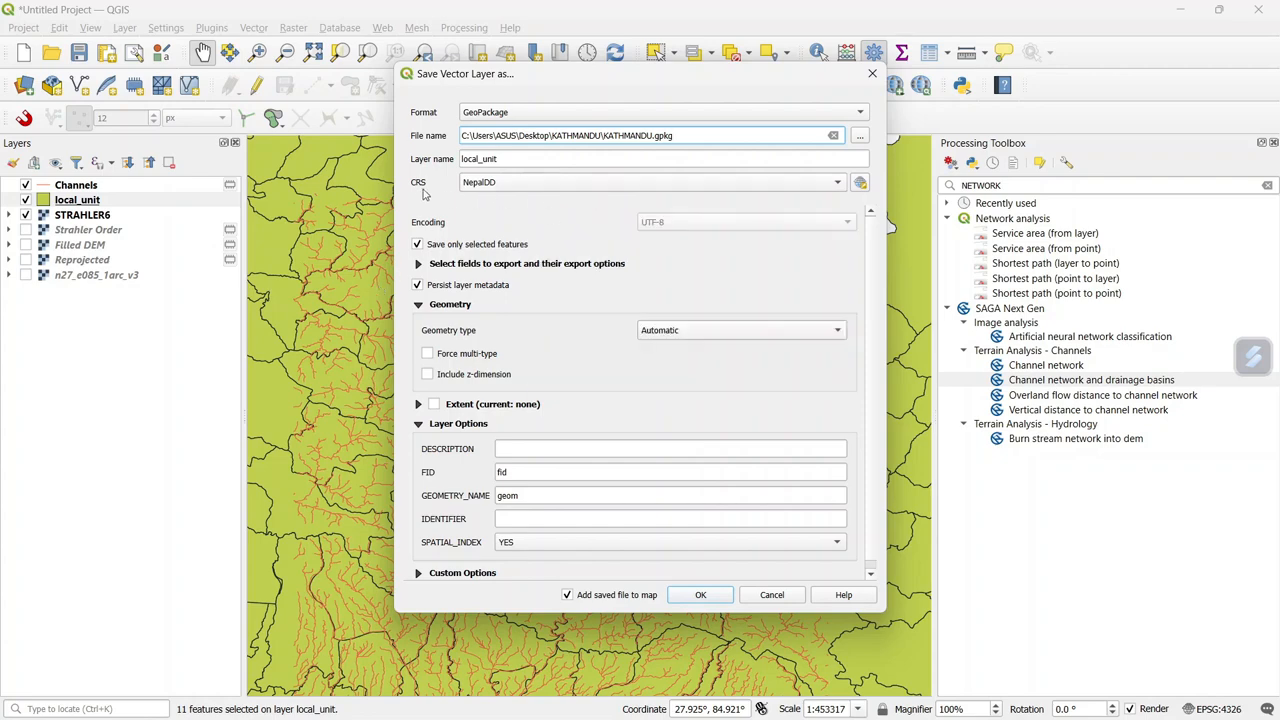
Set the export CRS to ESRI:102306 - Nepal_Nagarkot_TM and save the selected features as a new layer
{"action": "left_click", "coordinate": [565, 186]}
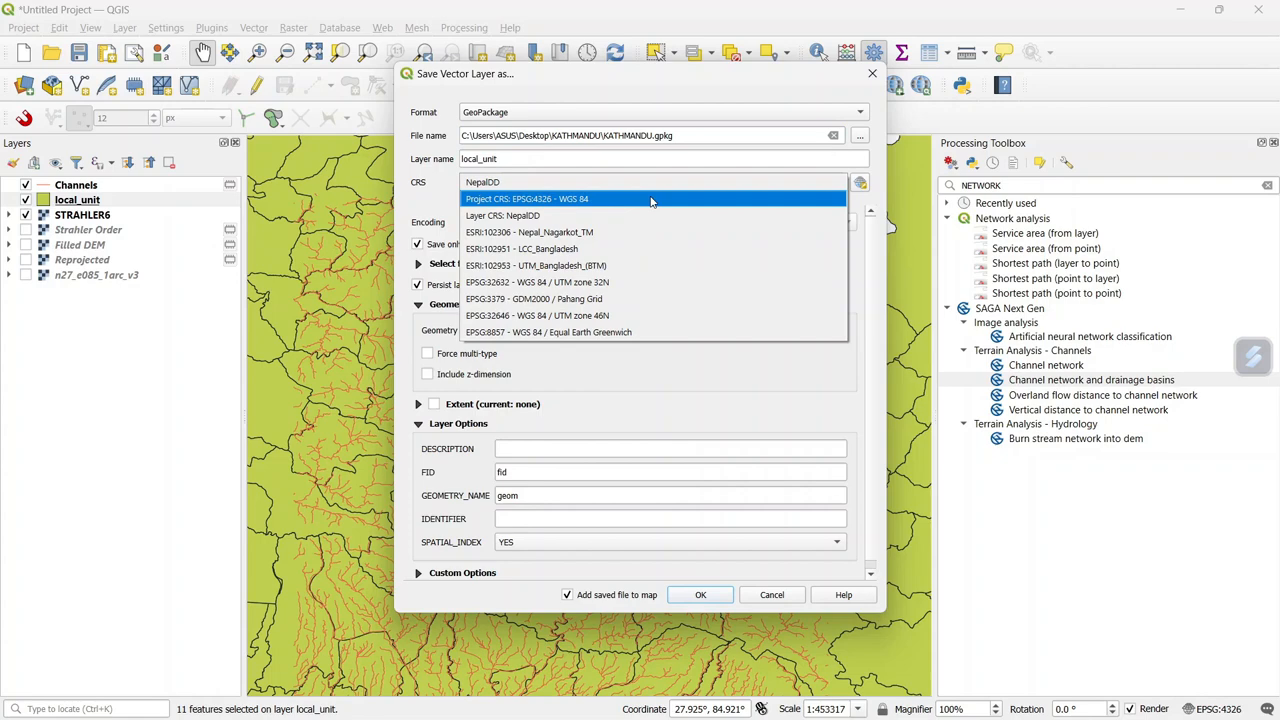
{"action": "left_click", "coordinate": [595, 231]}
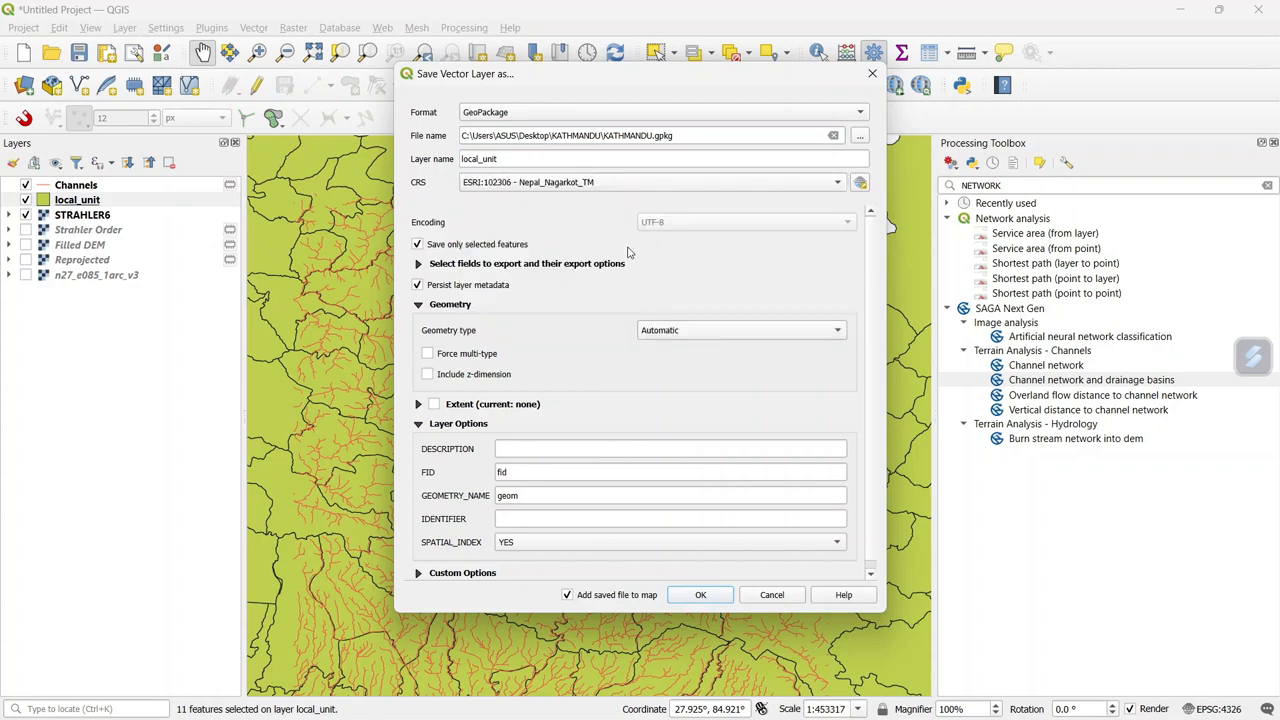
{"action": "left_click", "coordinate": [700, 596]}
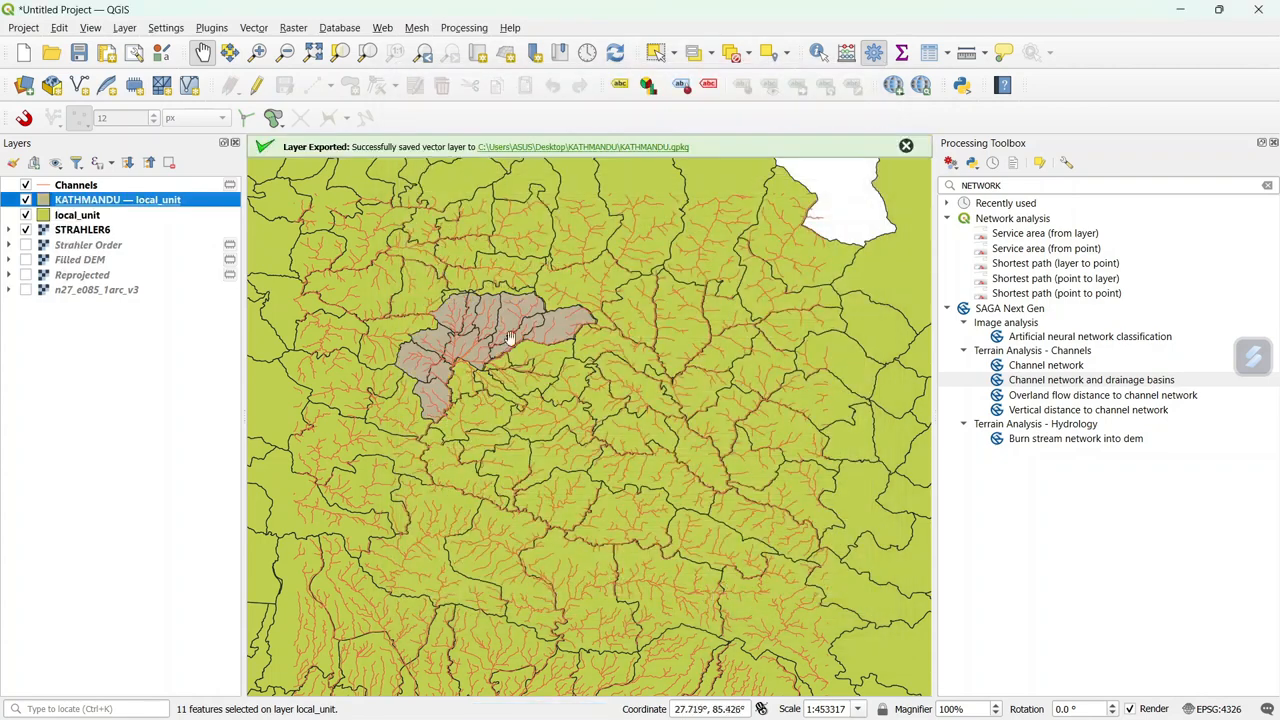
Hide the original local_unit layer and view the Kathmandu units closely beneath the channels
{"action": "left_click", "coordinate": [26, 215]}
{"action": "left_click_drag", "start_coordinate": [452, 401], "coordinate": [628, 390]}
{"action": "scroll", "coordinate": [651, 431], "scroll_direction": "up", "scroll_amount": 1}
{"action": "left_click_drag", "start_coordinate": [622, 283], "coordinate": [640, 351]}
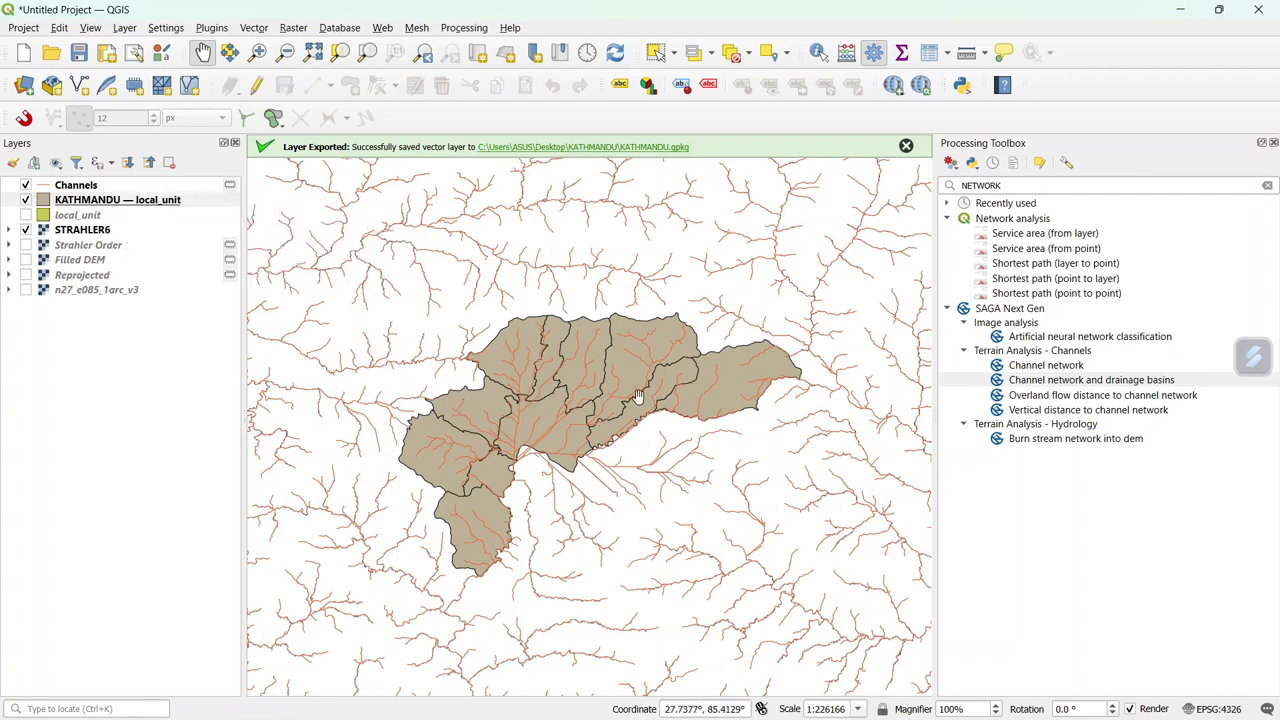
Give the KATHMANDU — local_unit layer a light purple fill colour with reduced opacity
{"action": "left_click", "coordinate": [117, 201]}
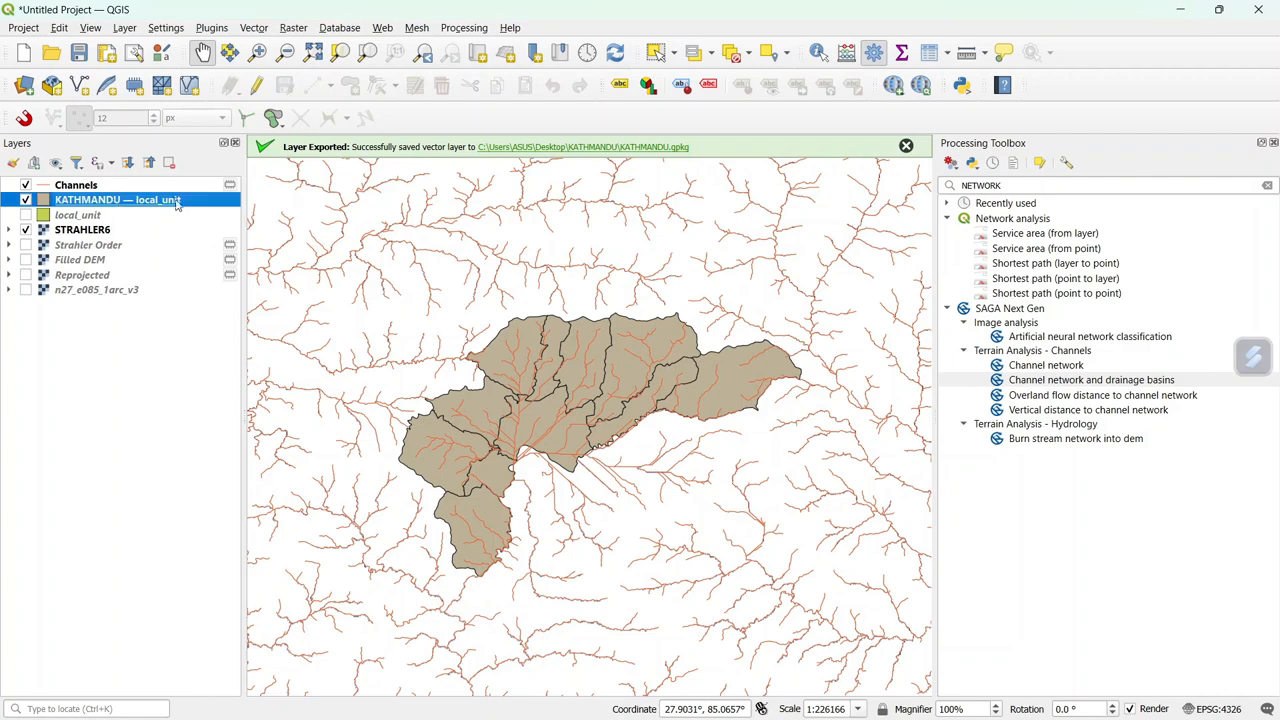
{"action": "left_click", "coordinate": [13, 163]}
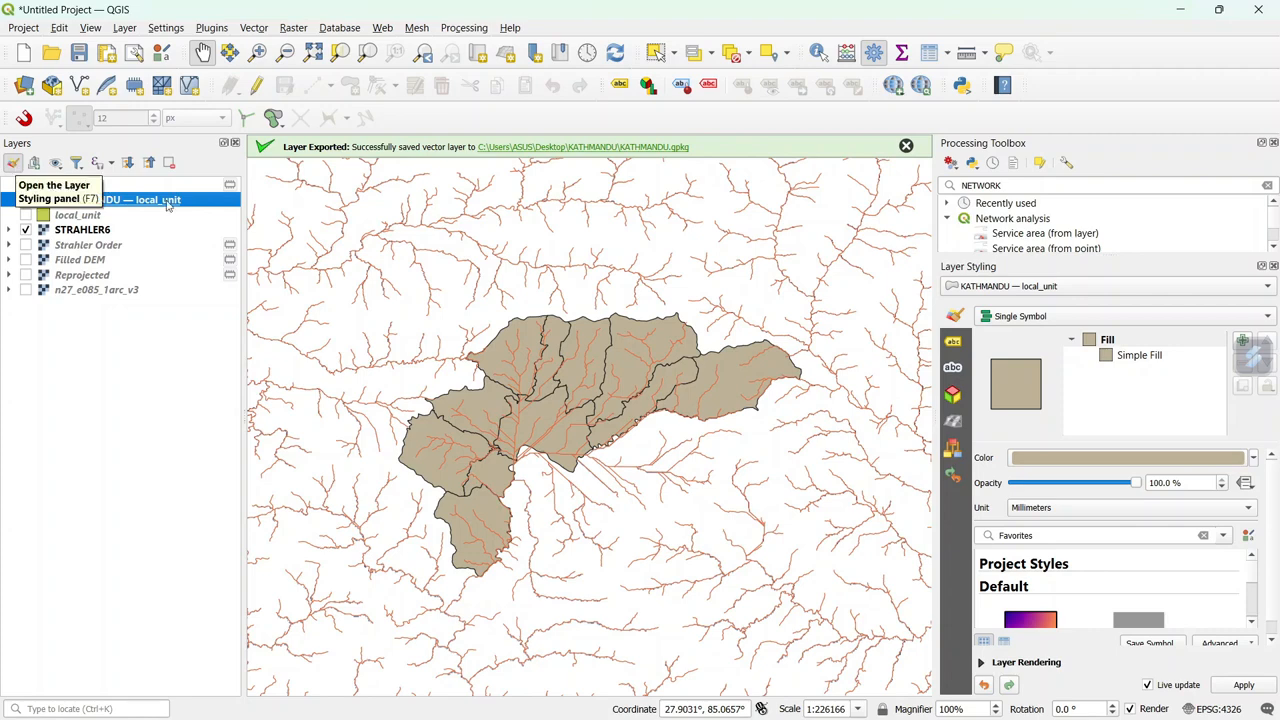
{"action": "left_click", "coordinate": [1253, 458]}
{"action": "left_click", "coordinate": [1131, 243]}
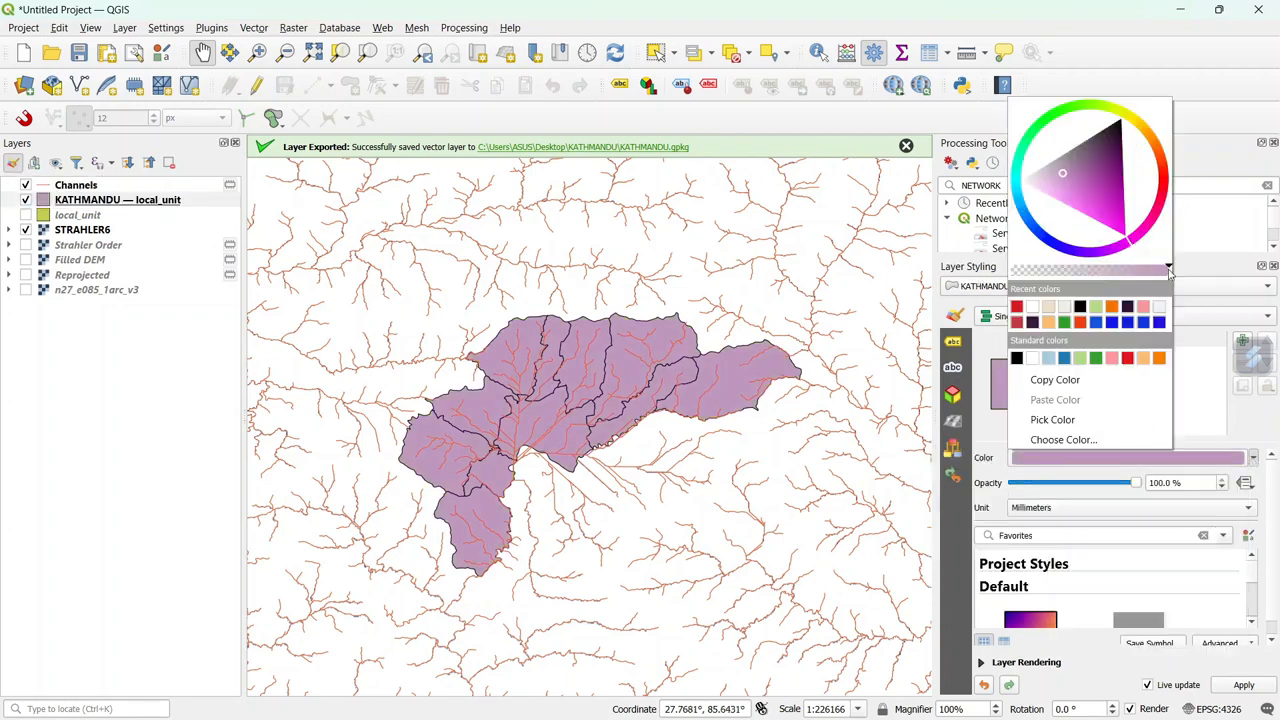
{"action": "left_click_drag", "start_coordinate": [1169, 270], "coordinate": [1062, 272]}
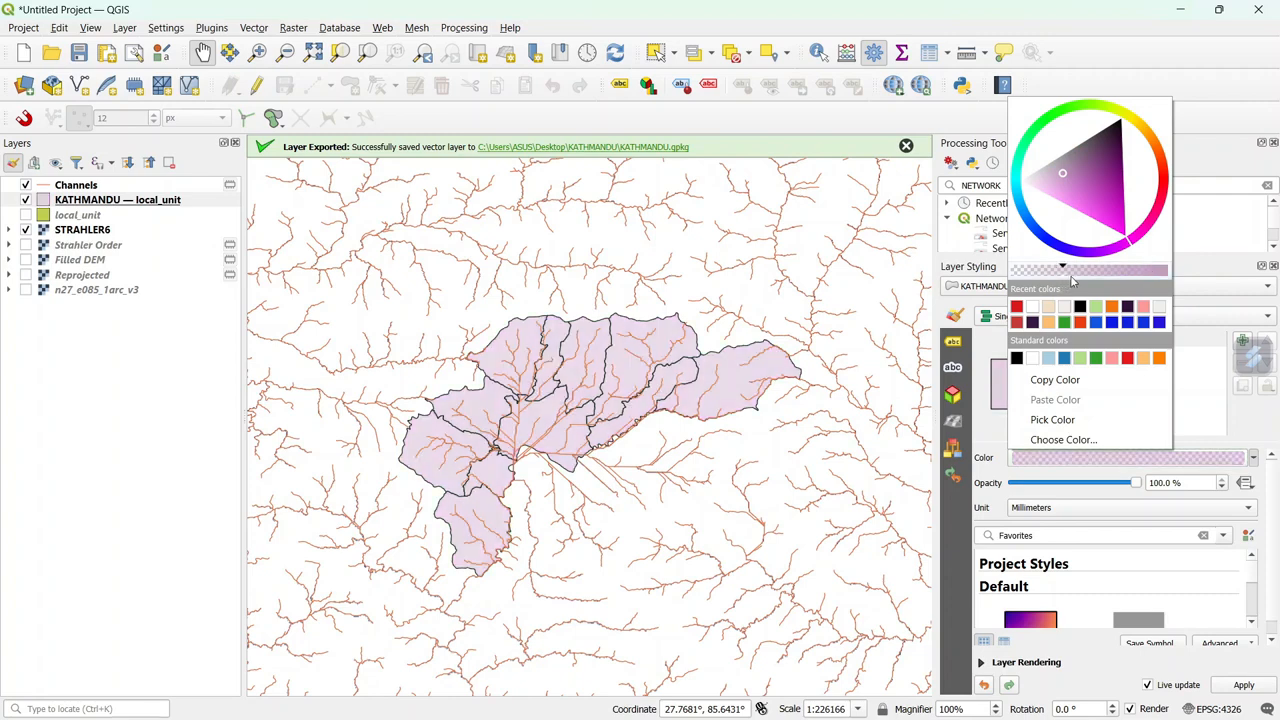
{"action": "left_click", "coordinate": [1218, 407]}
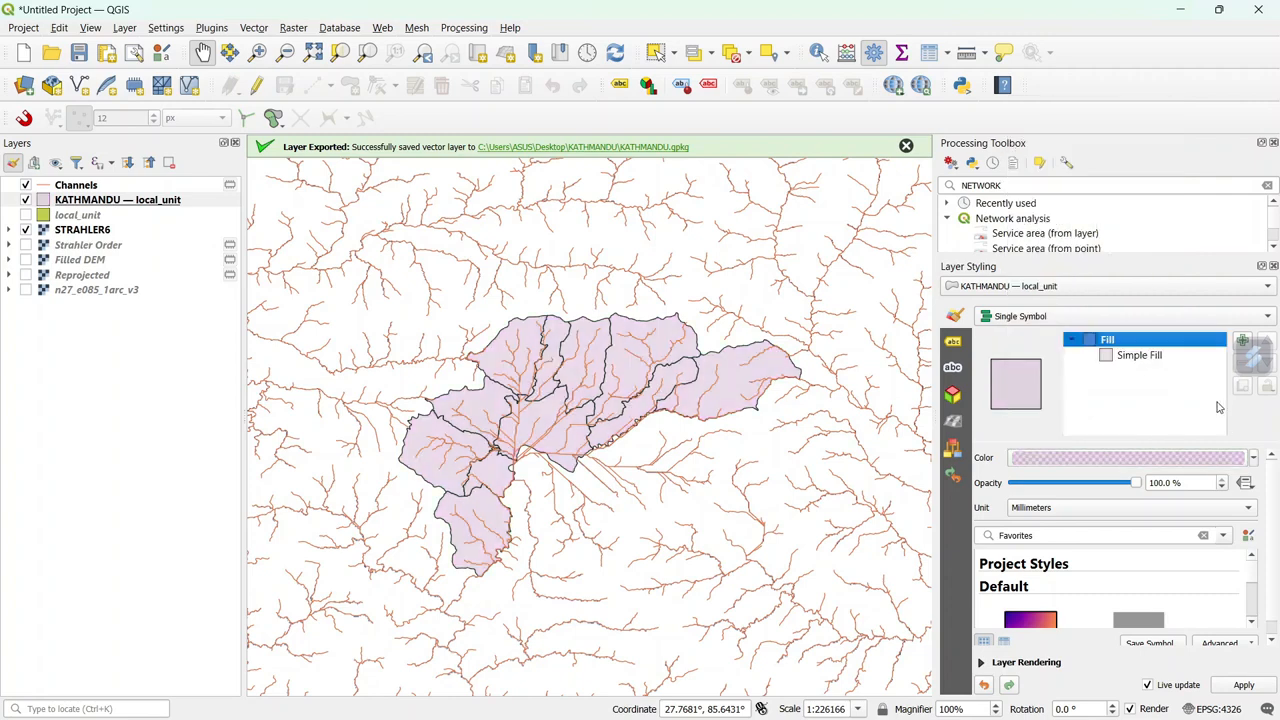
Set the stroke colour of the Kathmandu units' simple fill to a semi-transparent pink
{"action": "left_click", "coordinate": [1160, 362]}
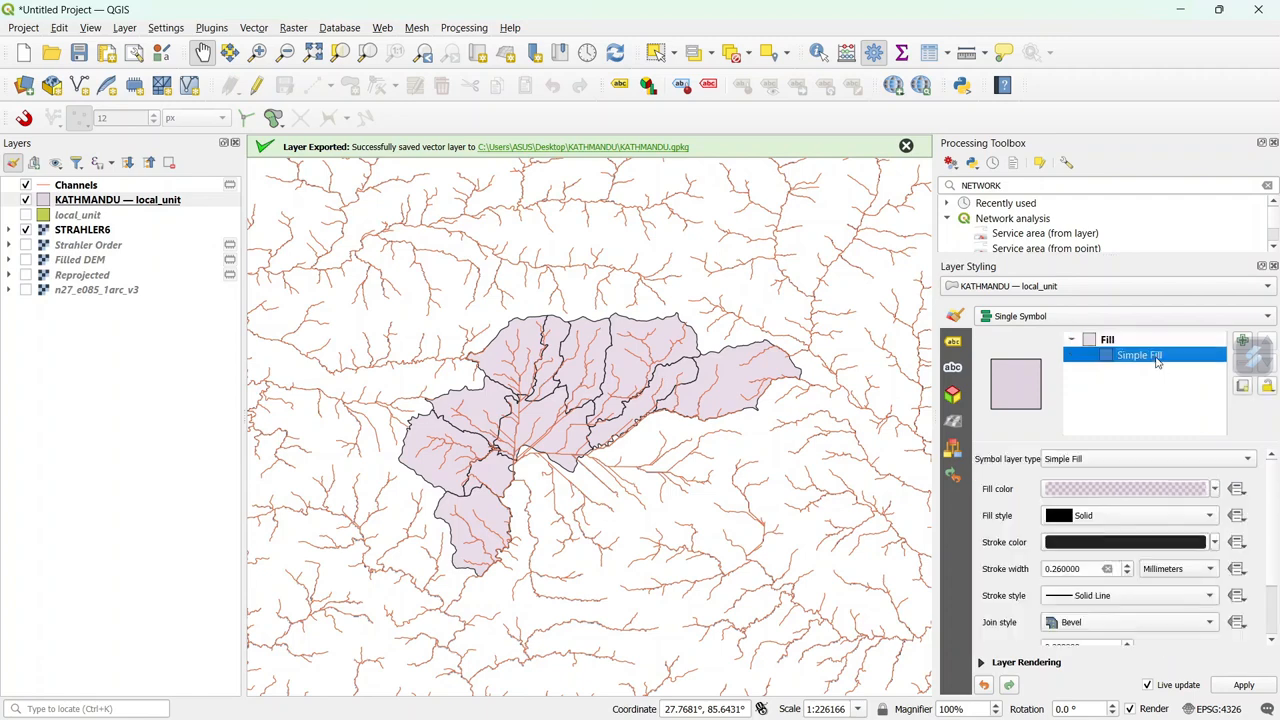
{"action": "left_click", "coordinate": [1217, 542]}
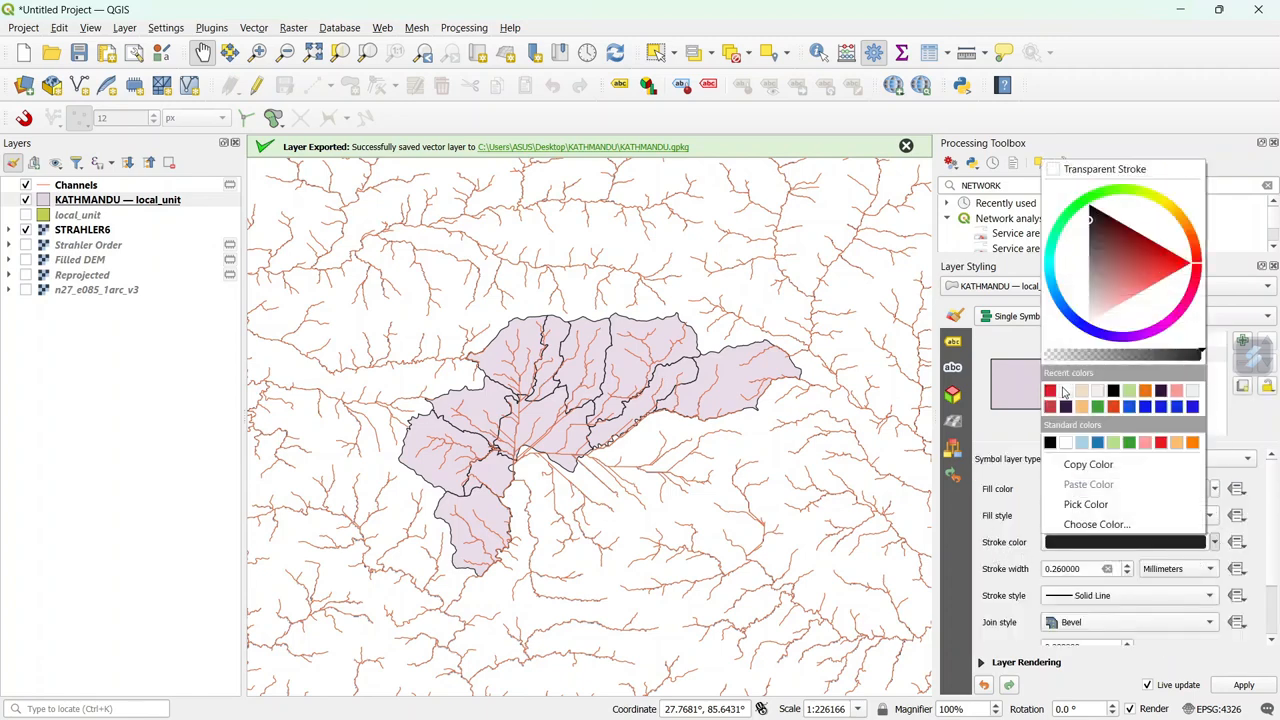
{"action": "left_click", "coordinate": [1176, 391]}
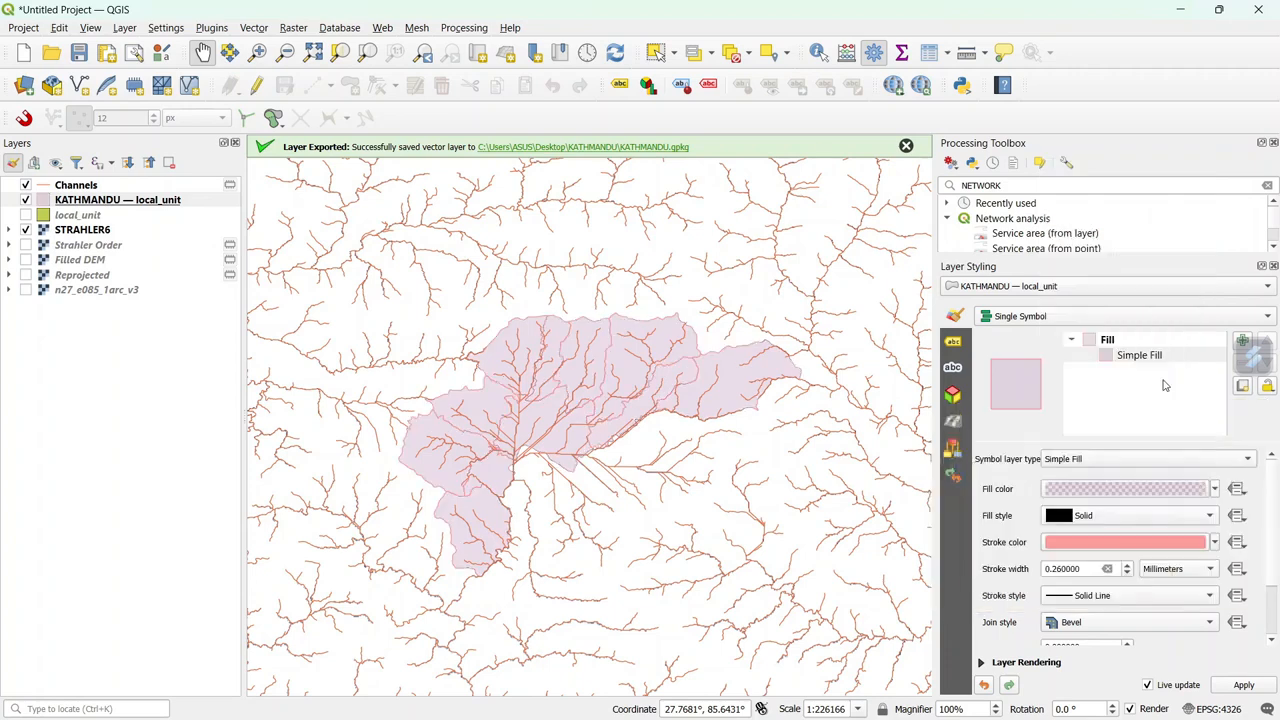
{"action": "left_click", "coordinate": [1215, 542]}
{"action": "left_click", "coordinate": [1114, 356]}
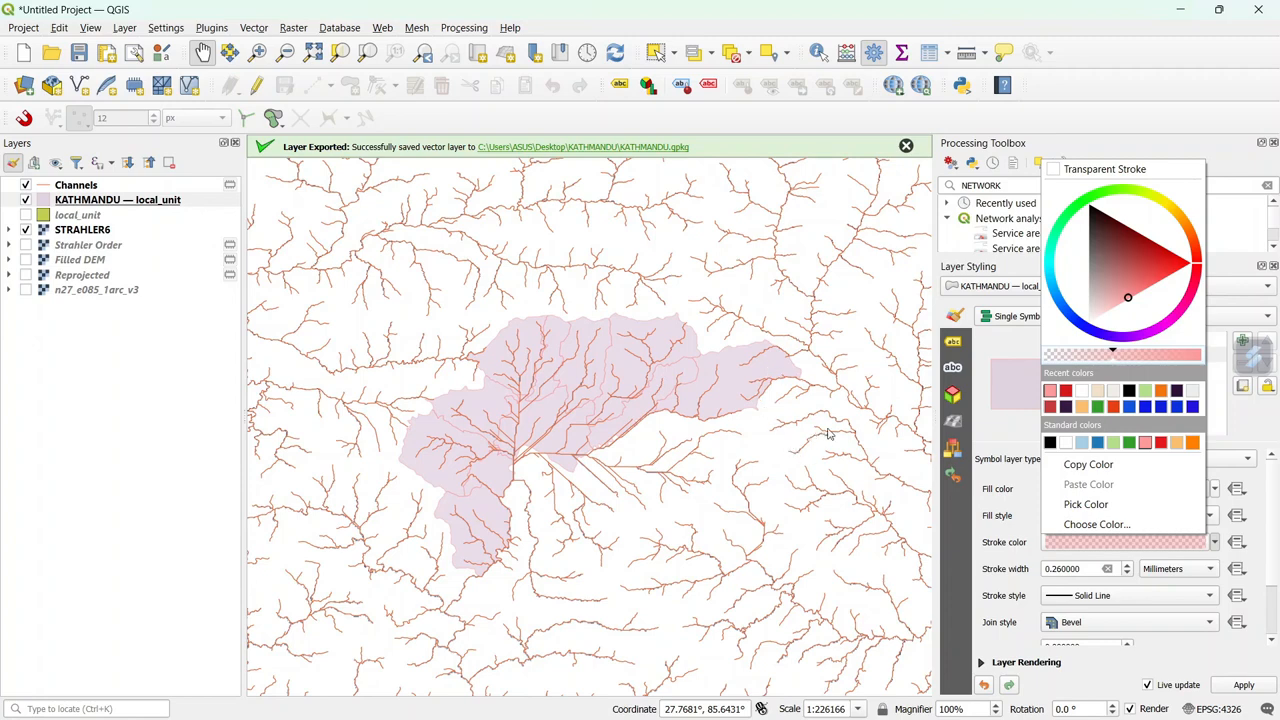
{"action": "left_click", "coordinate": [1263, 427]}
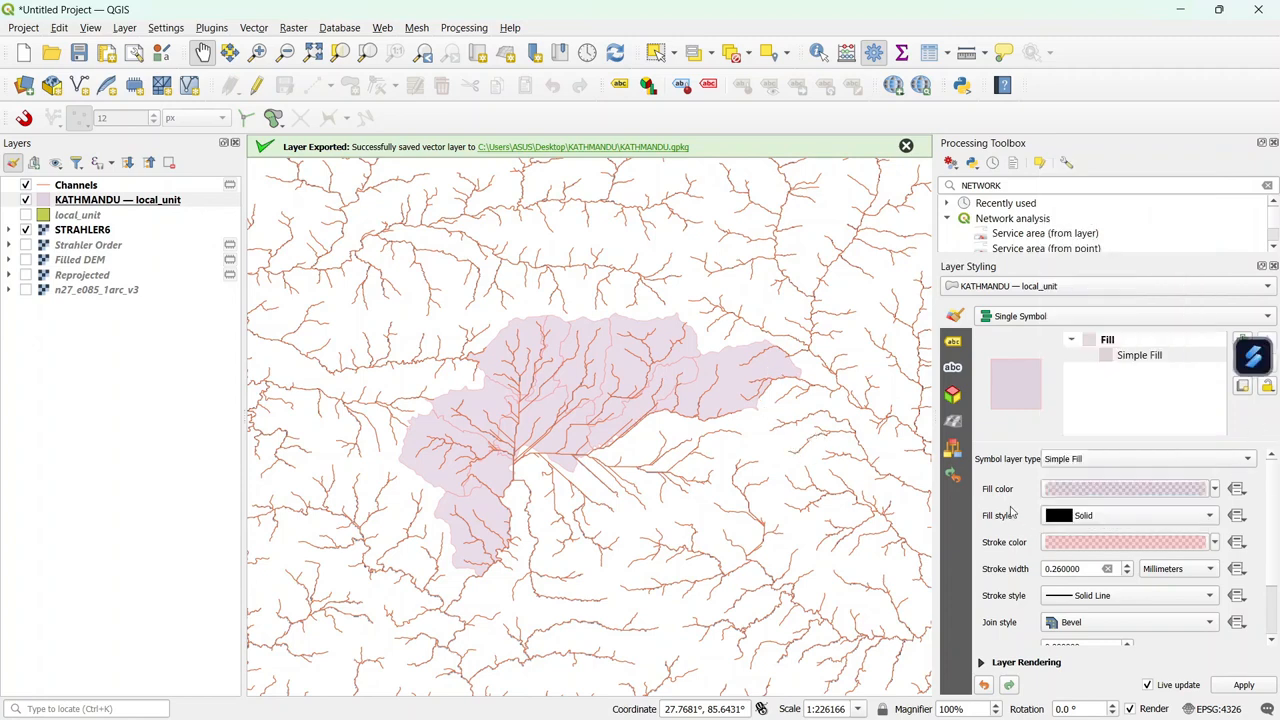
Set the Kathmandu units' stroke style to Dot Line and close the layer styling settings
{"action": "scroll", "coordinate": [1008, 512], "scroll_direction": "down", "scroll_amount": 1}
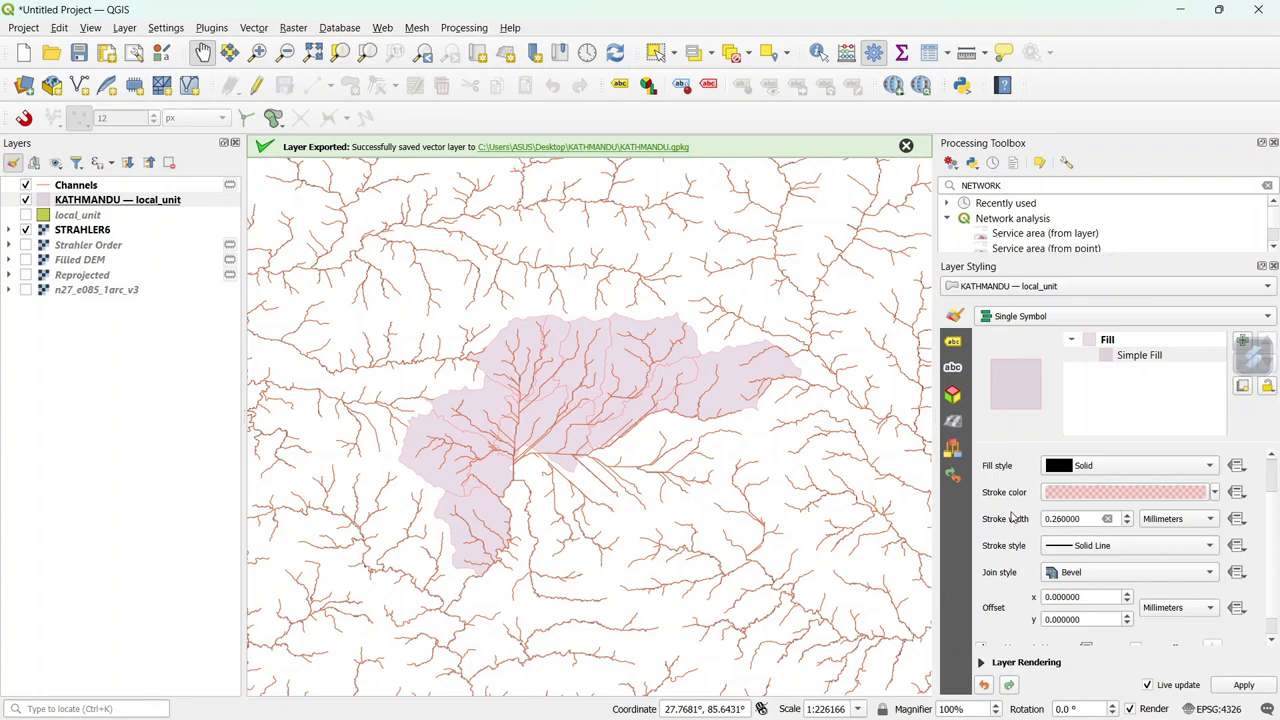
{"action": "left_click", "coordinate": [1127, 523]}
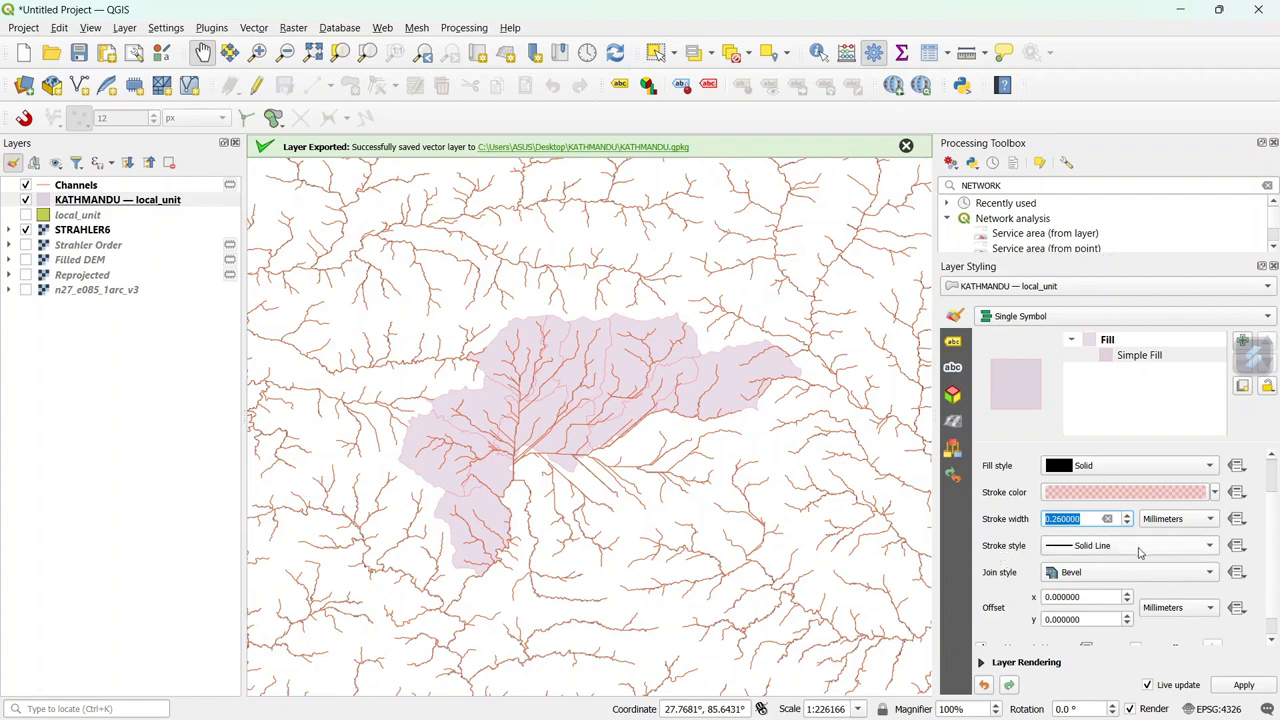
{"action": "left_click", "coordinate": [1209, 552]}
{"action": "left_click", "coordinate": [1131, 595]}
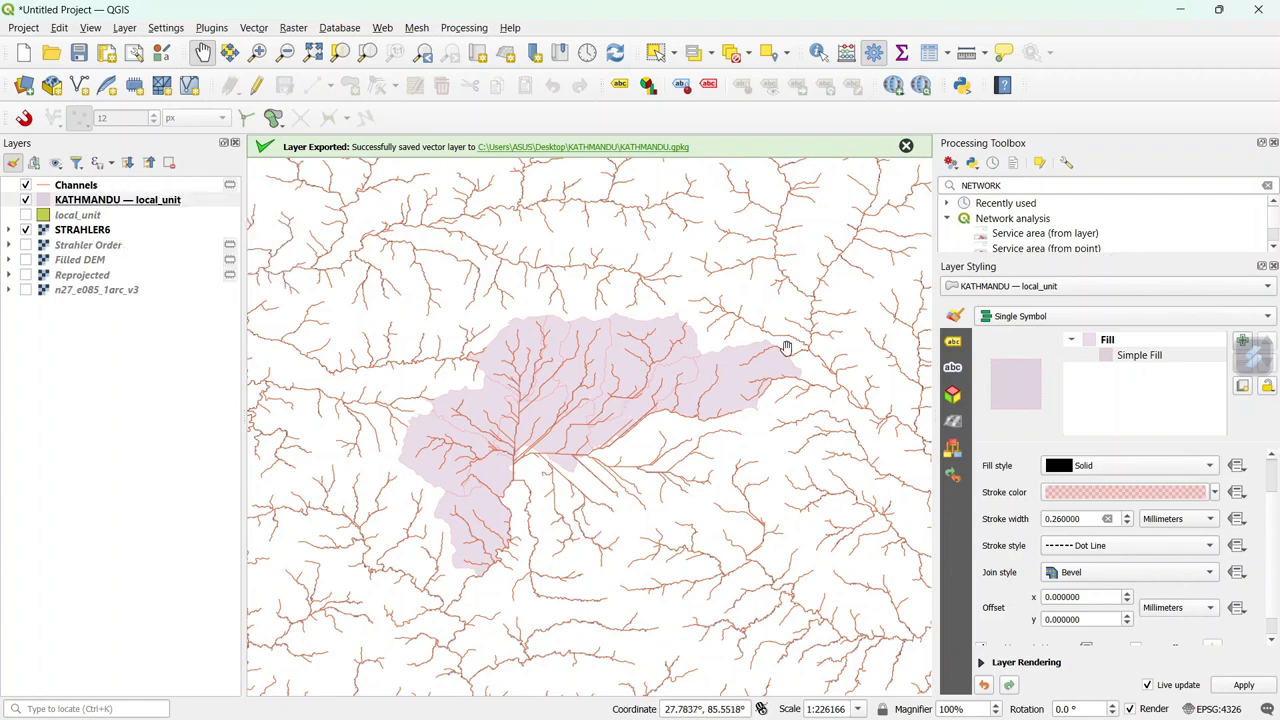
{"action": "left_click", "coordinate": [1275, 268]}
{"action": "left_click_drag", "start_coordinate": [754, 343], "coordinate": [777, 337]}
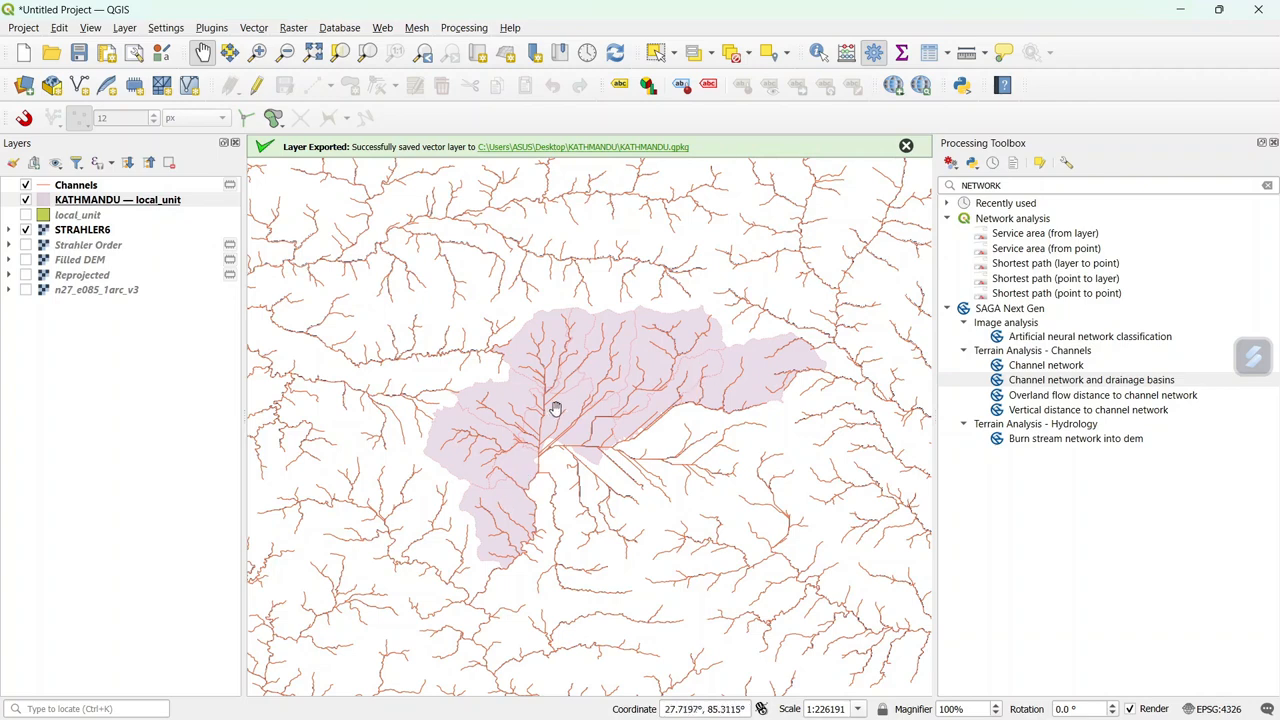
Clip the Channels layer with KATHMANDU — local_unit as the overlay, saving the result as a temporary layer
{"action": "left_click", "coordinate": [254, 27]}
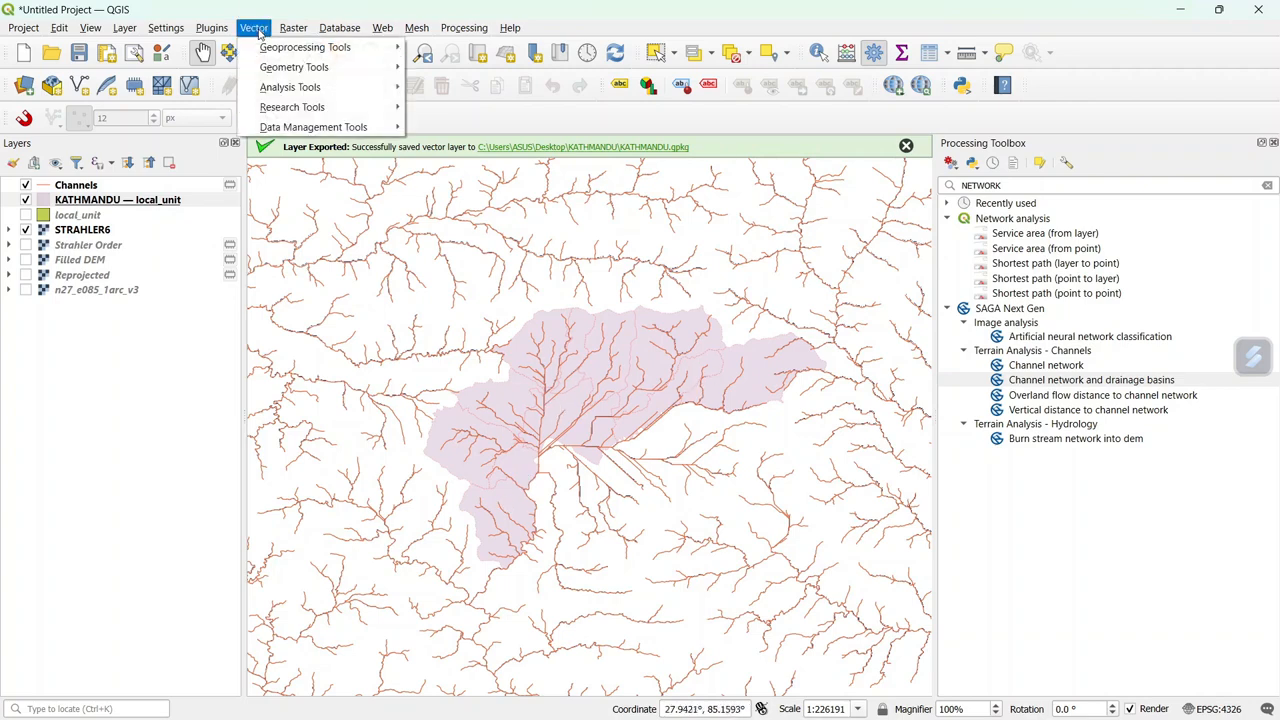
{"action": "mouse_move", "coordinate": [267, 47]}
{"action": "left_click", "coordinate": [470, 67]}
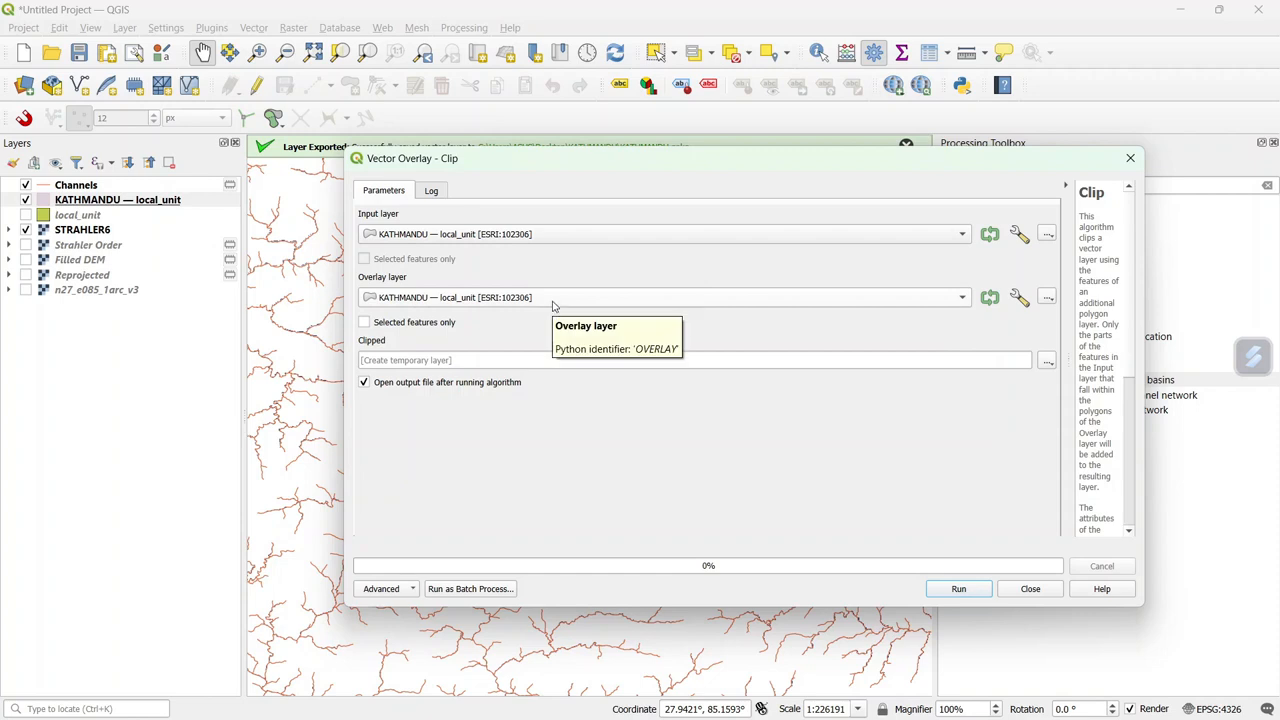
{"action": "left_click", "coordinate": [594, 236]}
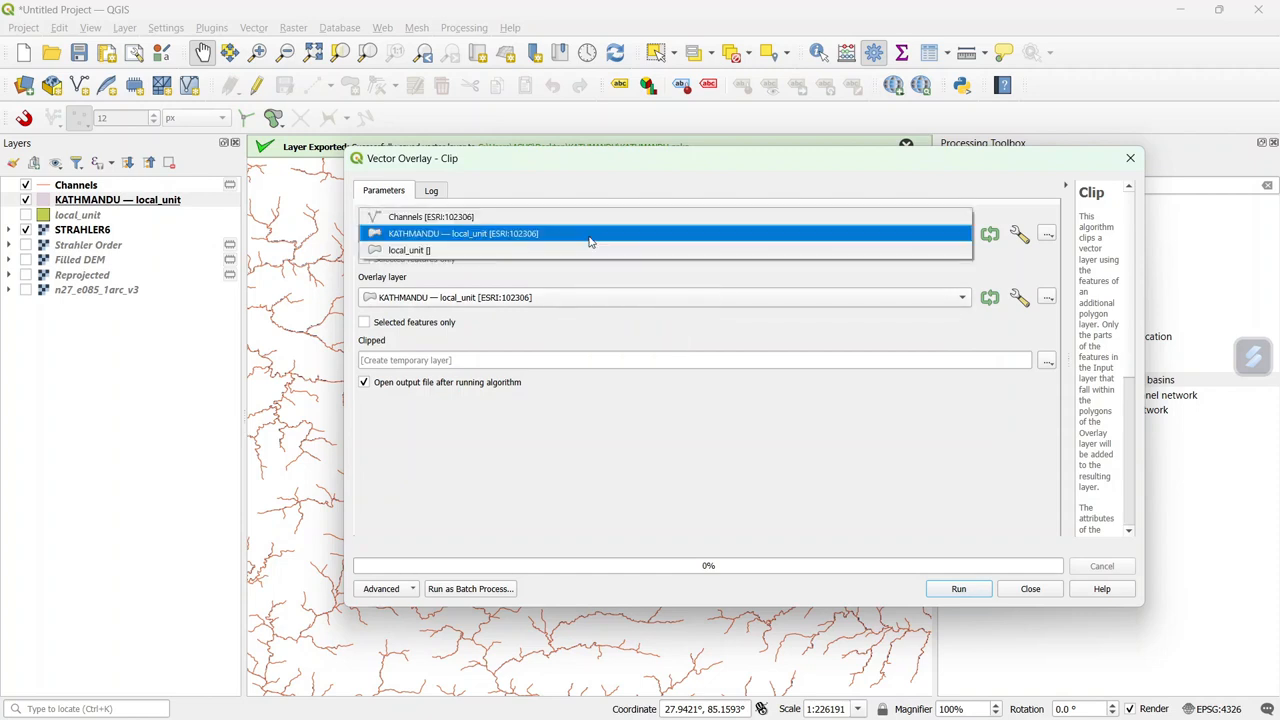
{"action": "left_click", "coordinate": [535, 217]}
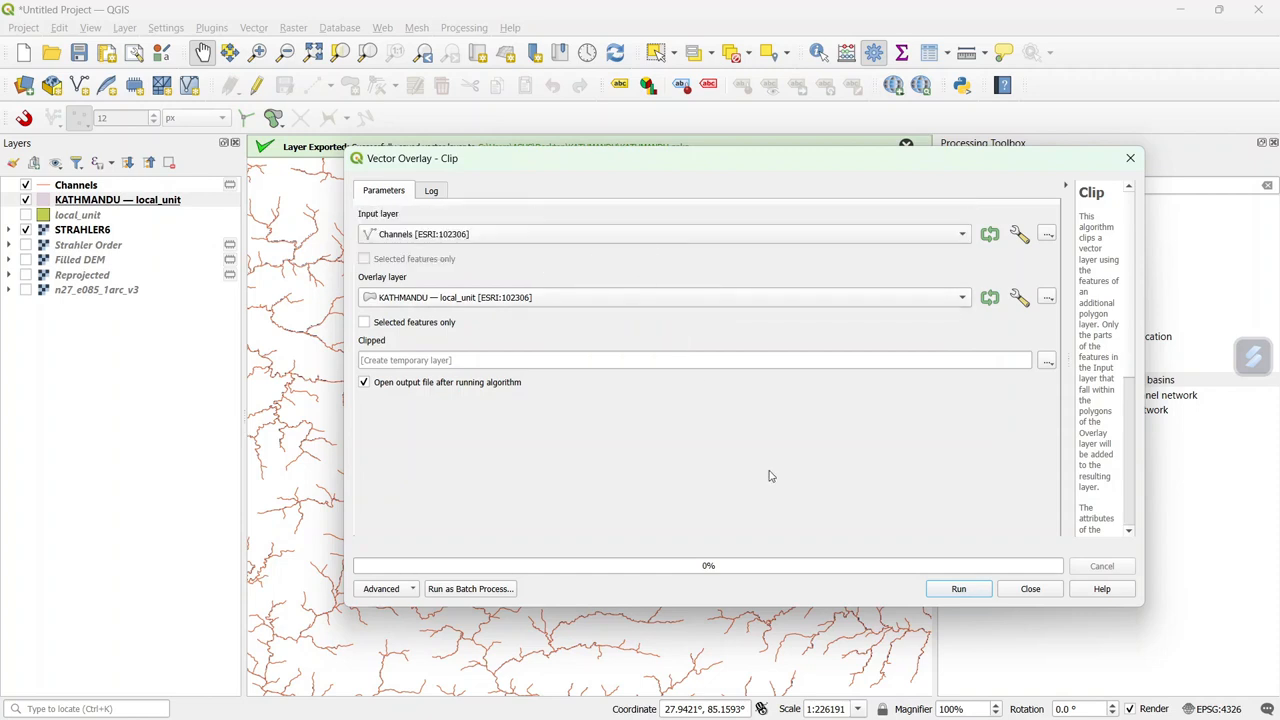
{"action": "left_click", "coordinate": [958, 588]}
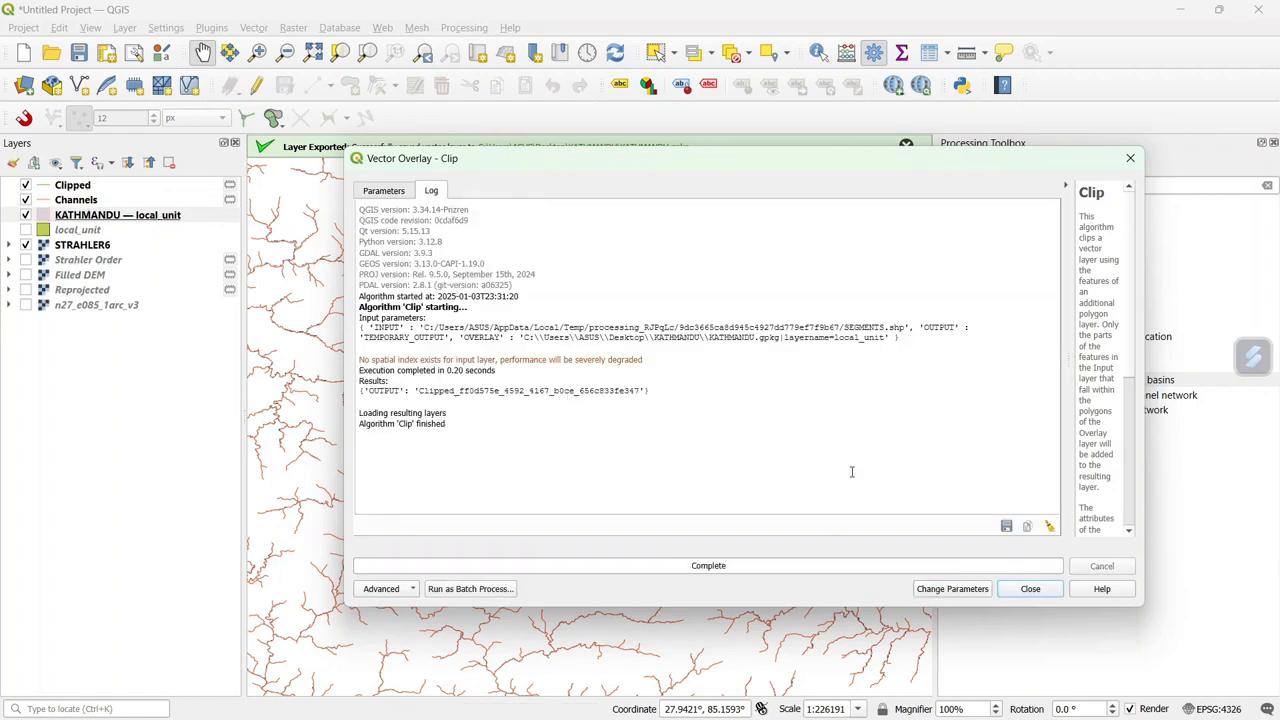
{"action": "left_click", "coordinate": [1030, 589]}
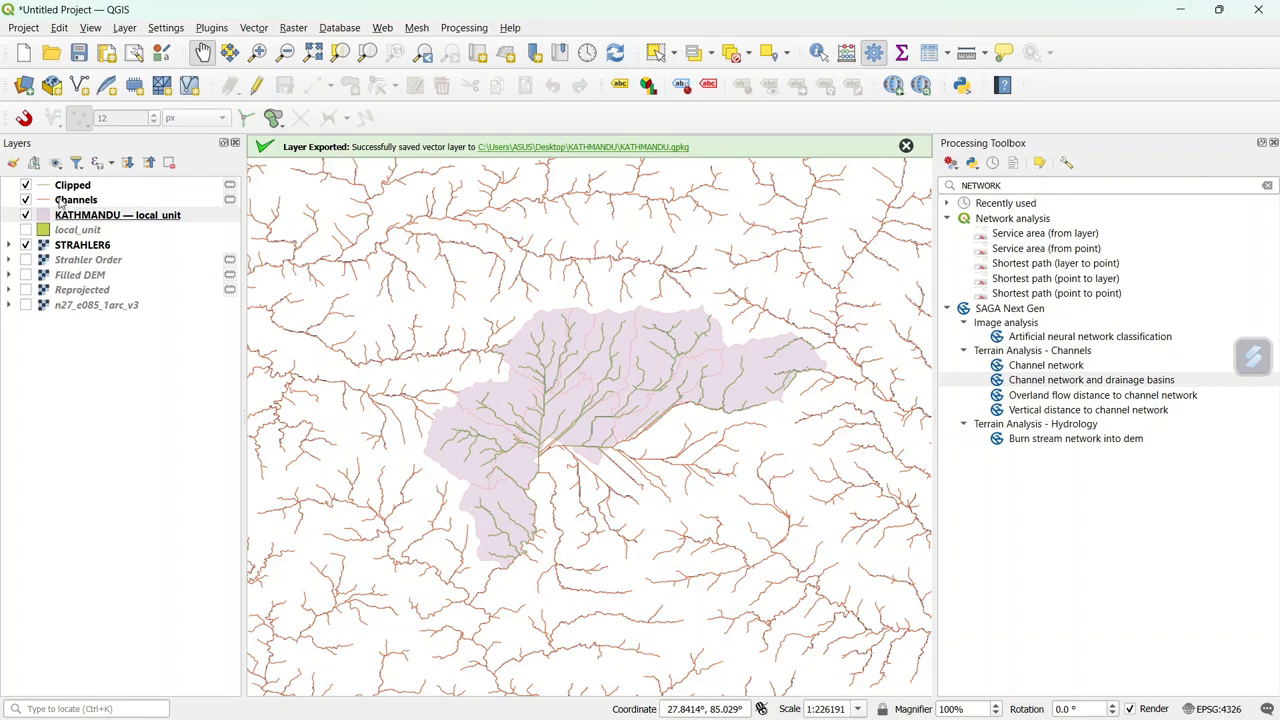
Hide the Channels and STRAHLER6 layers so only the clipped channels show over the Kathmandu units
{"action": "left_click", "coordinate": [25, 200]}
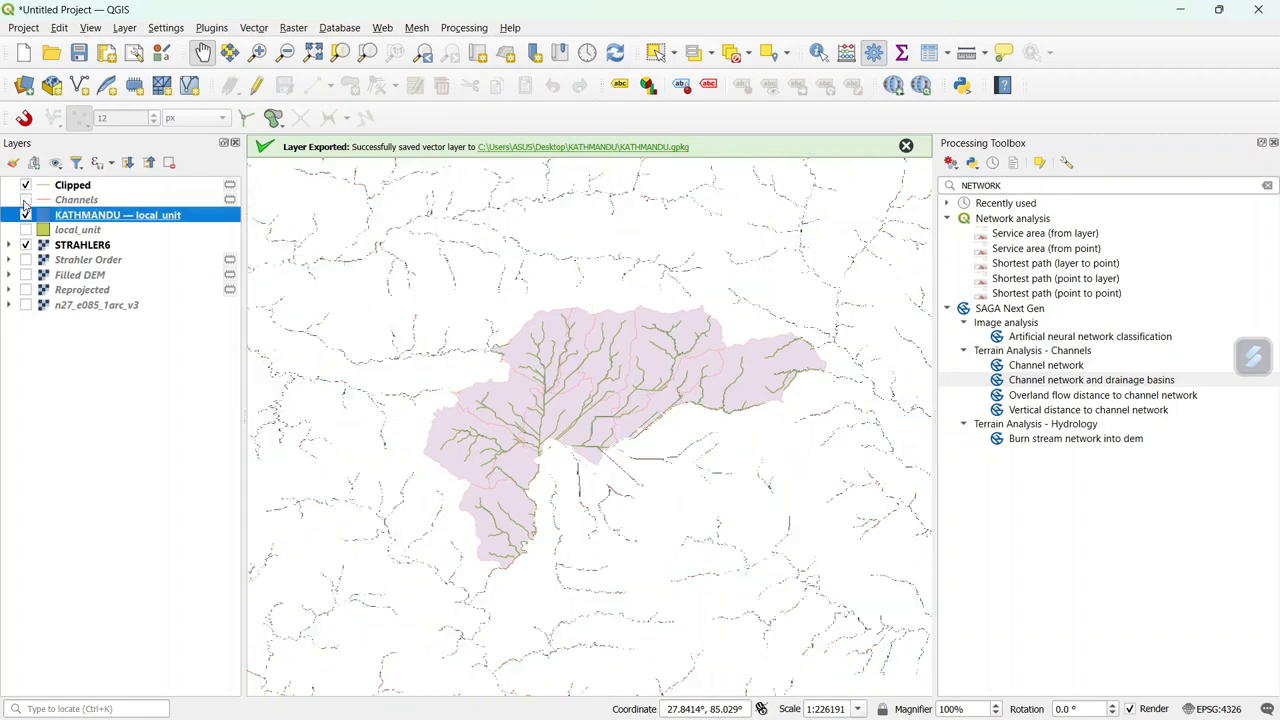
{"action": "left_click", "coordinate": [25, 246]}
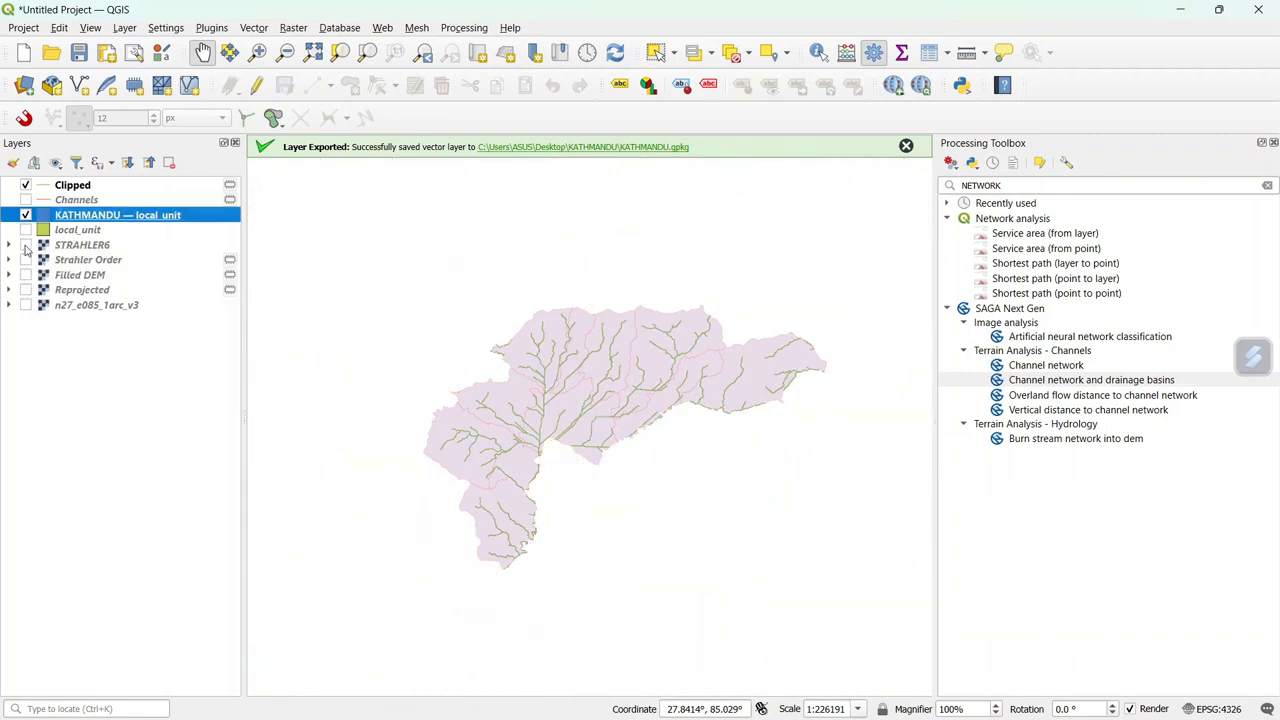
{"action": "scroll", "coordinate": [486, 343], "scroll_direction": "up", "scroll_amount": 1}
{"action": "left_click_drag", "start_coordinate": [486, 343], "coordinate": [709, 380]}
{"action": "scroll", "coordinate": [760, 365], "scroll_direction": "down", "scroll_amount": 1}
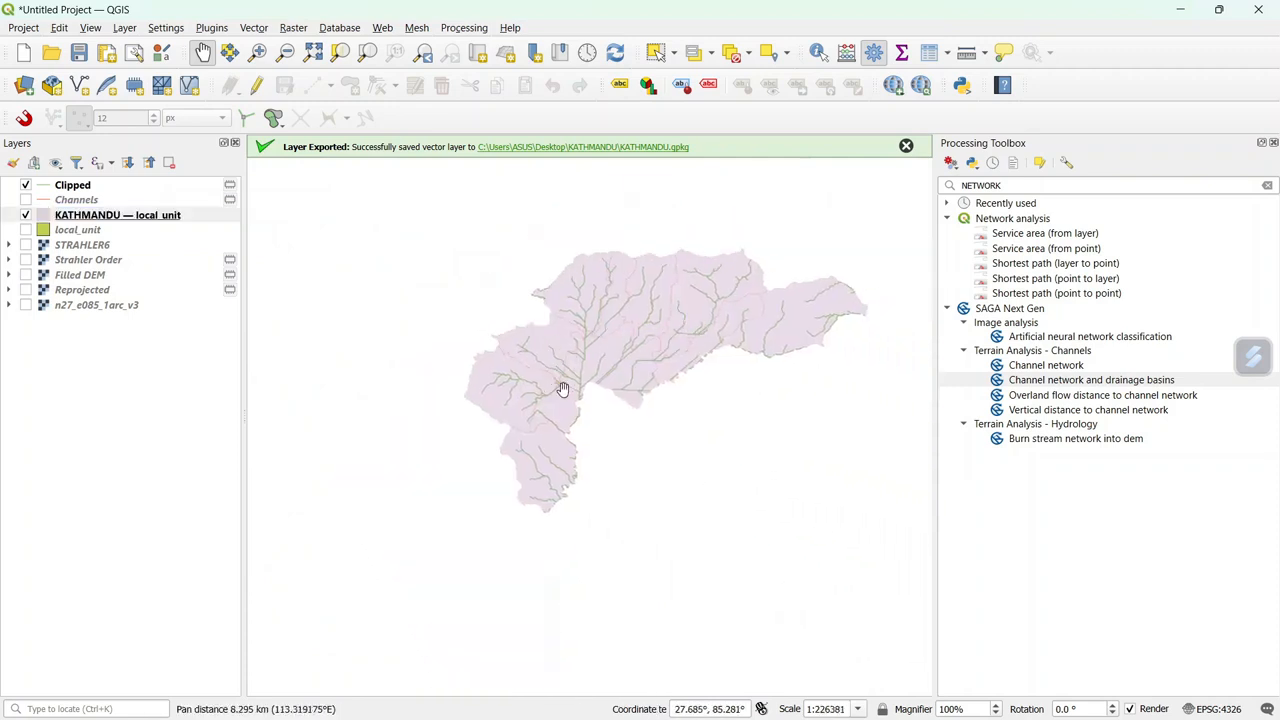
Rename the Clipped layer as KATHMANDU RN
{"action": "left_click", "coordinate": [121, 186]}
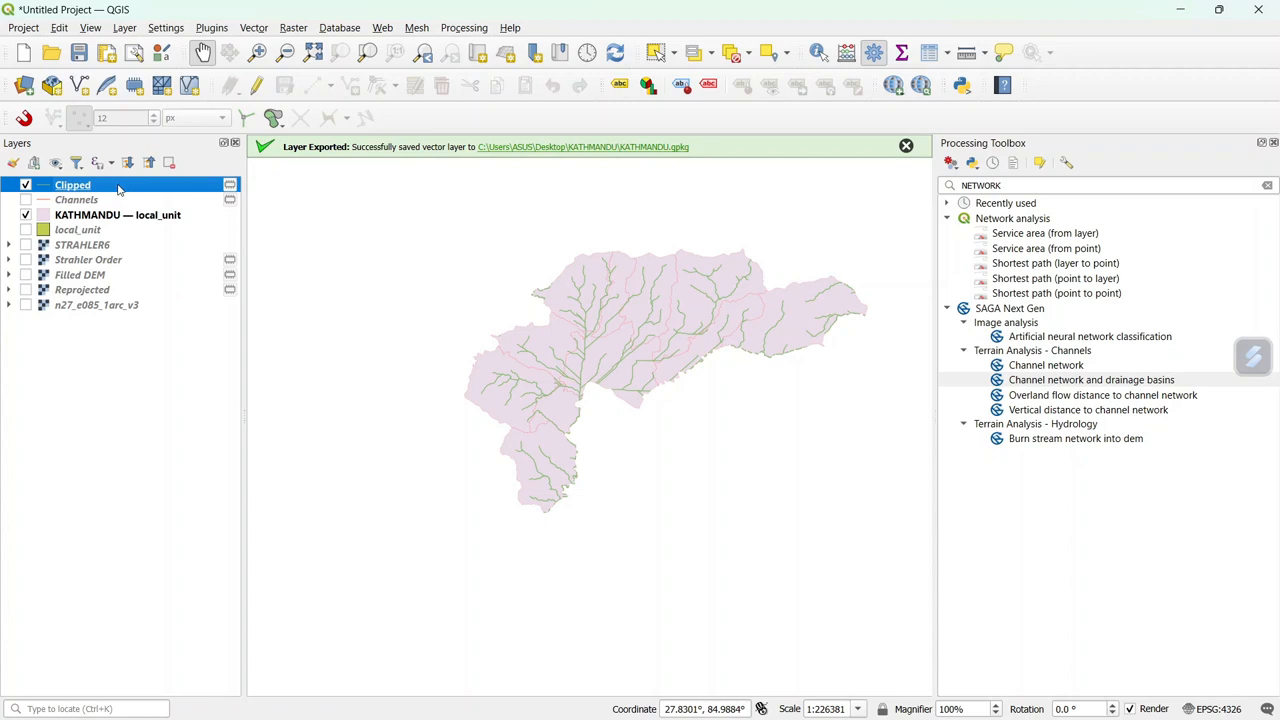
{"action": "right_click", "coordinate": [118, 189]}
{"action": "left_click", "coordinate": [150, 313]}
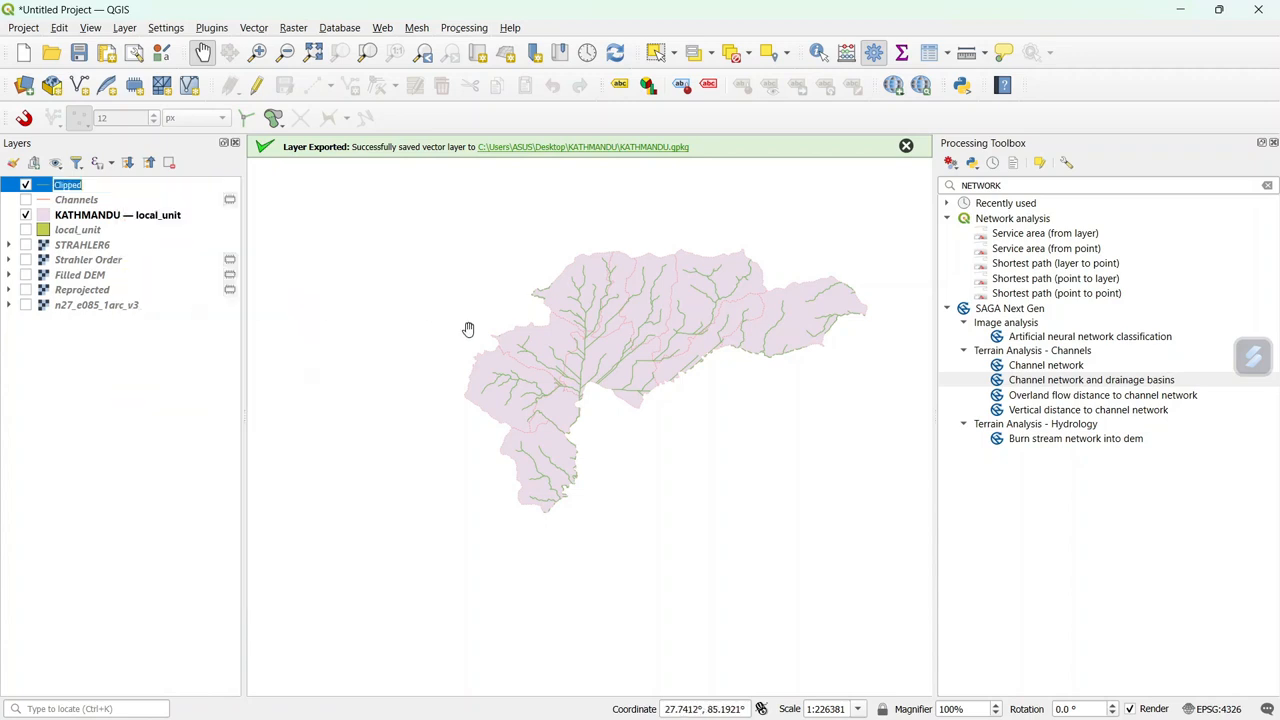
{"action": "type", "text": "KATHMANDU RN"}
{"action": "key", "text": "Return"}
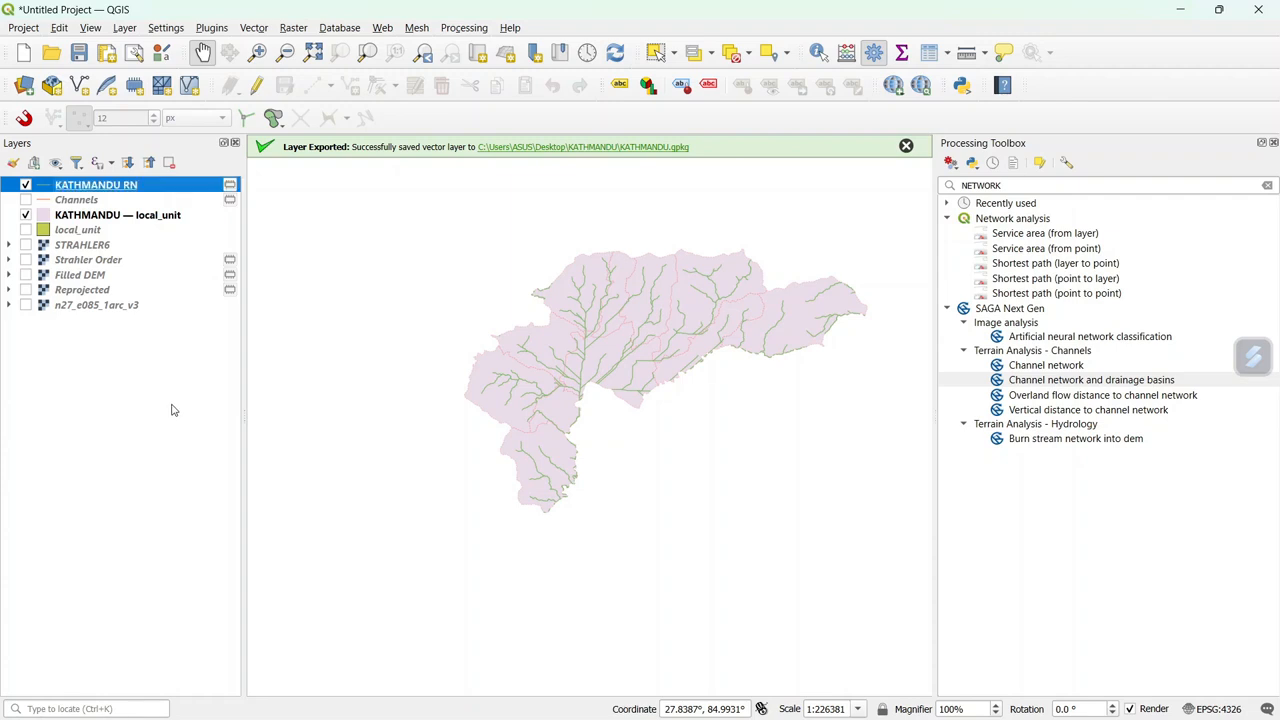
Open the styling settings of the KATHMANDU RN layer and set its line colour to dark blue
{"action": "left_click", "coordinate": [12, 162]}
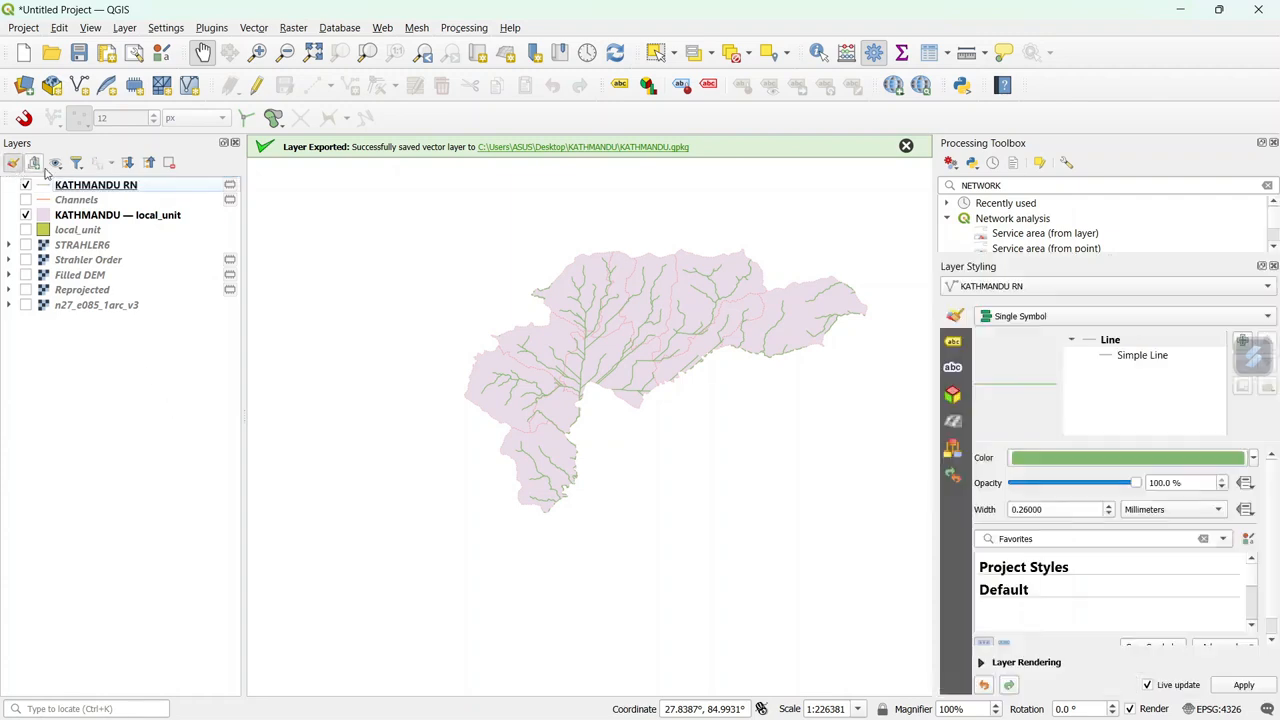
{"action": "left_click", "coordinate": [1253, 459]}
{"action": "left_click", "coordinate": [1040, 229]}
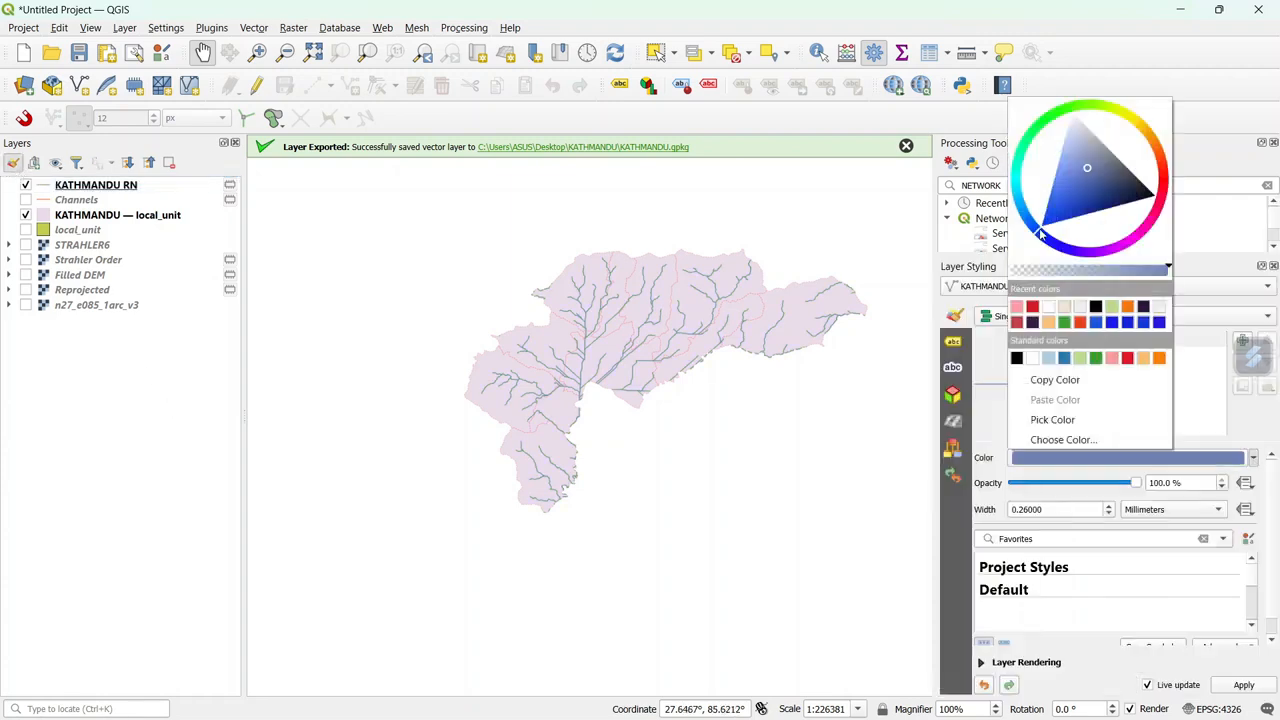
{"action": "left_click", "coordinate": [1077, 205]}
{"action": "left_click", "coordinate": [1205, 408]}
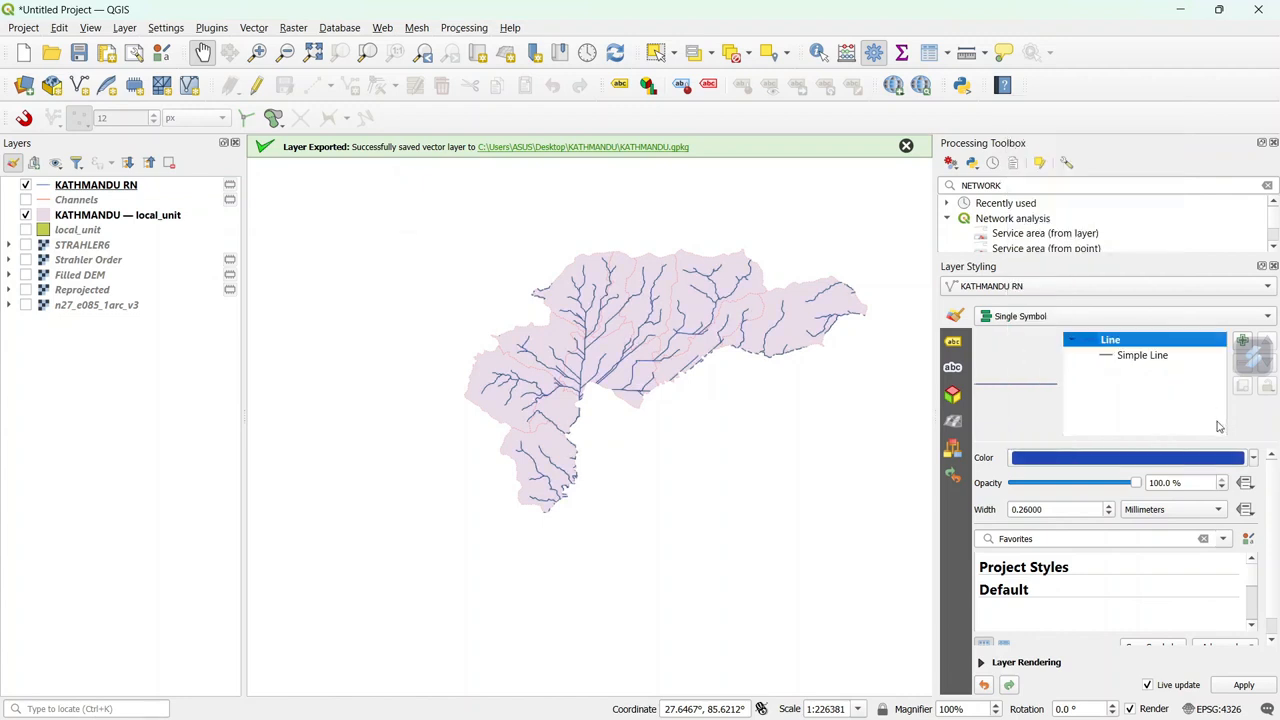
Set the KATHMANDU RN line width to 0.66 millimetres
{"action": "left_click", "coordinate": [1109, 508]}
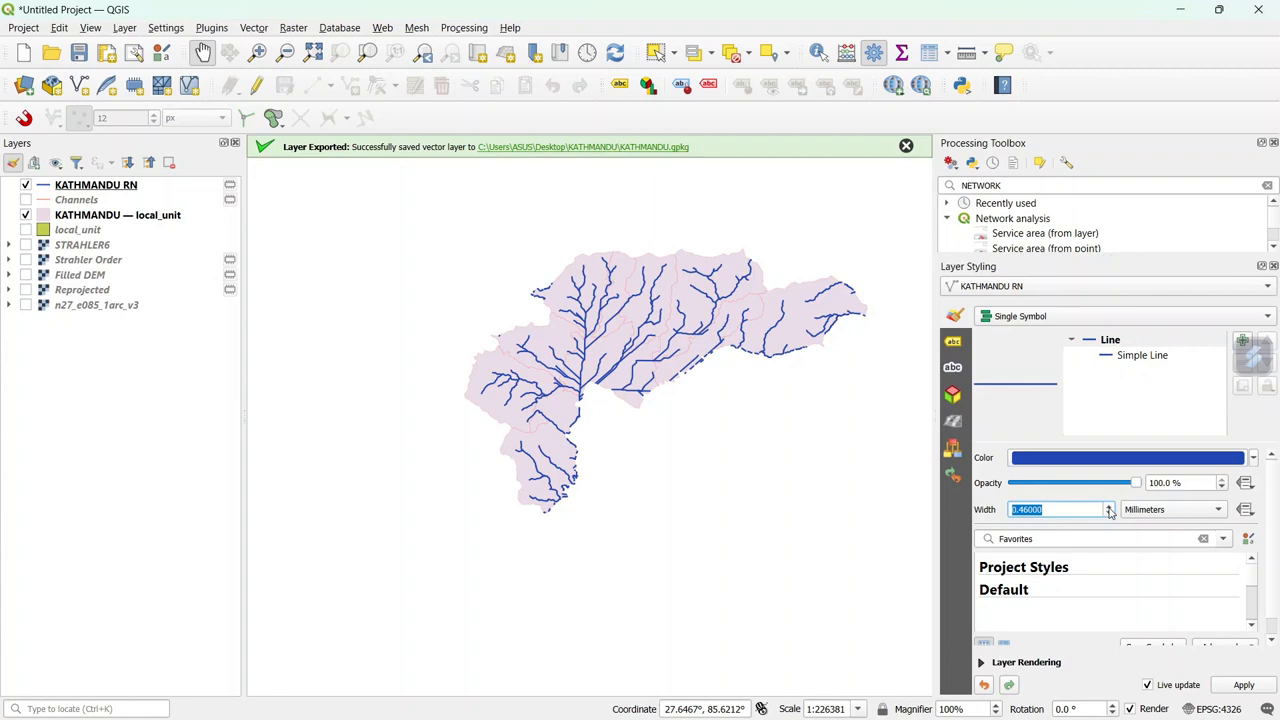
{"action": "left_click", "coordinate": [1002, 429]}
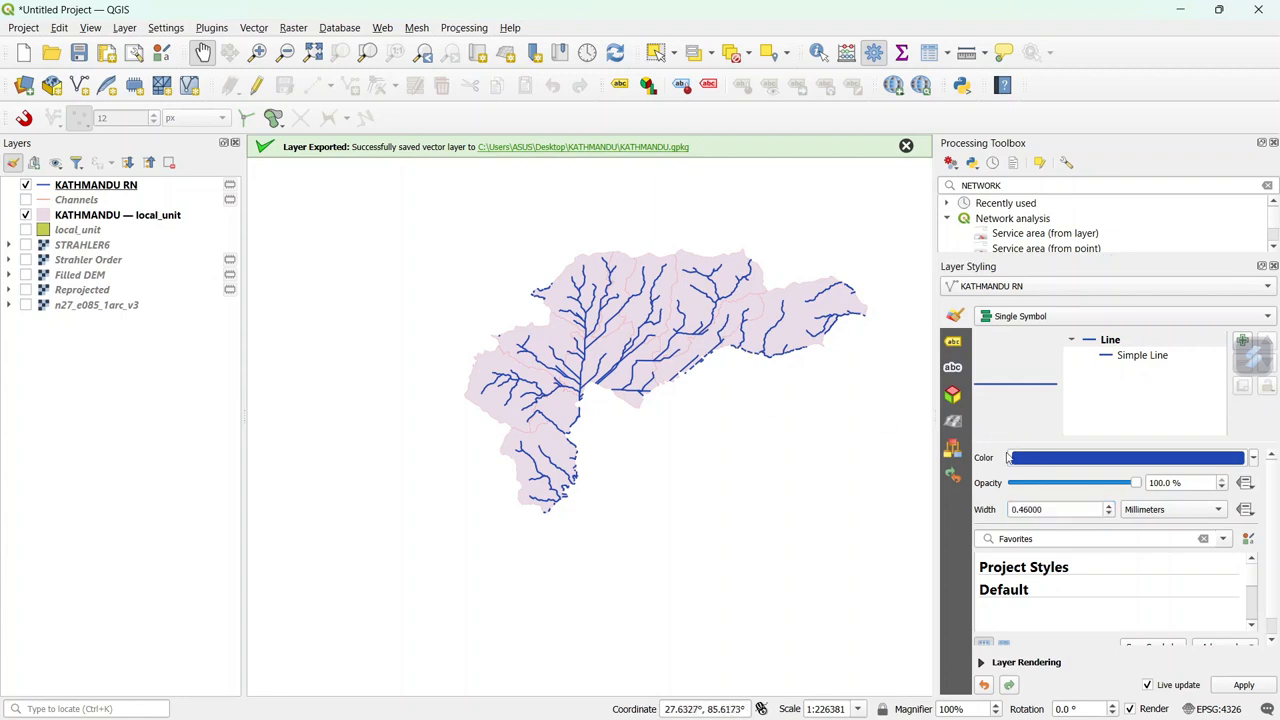
{"action": "left_click", "coordinate": [1110, 507]}
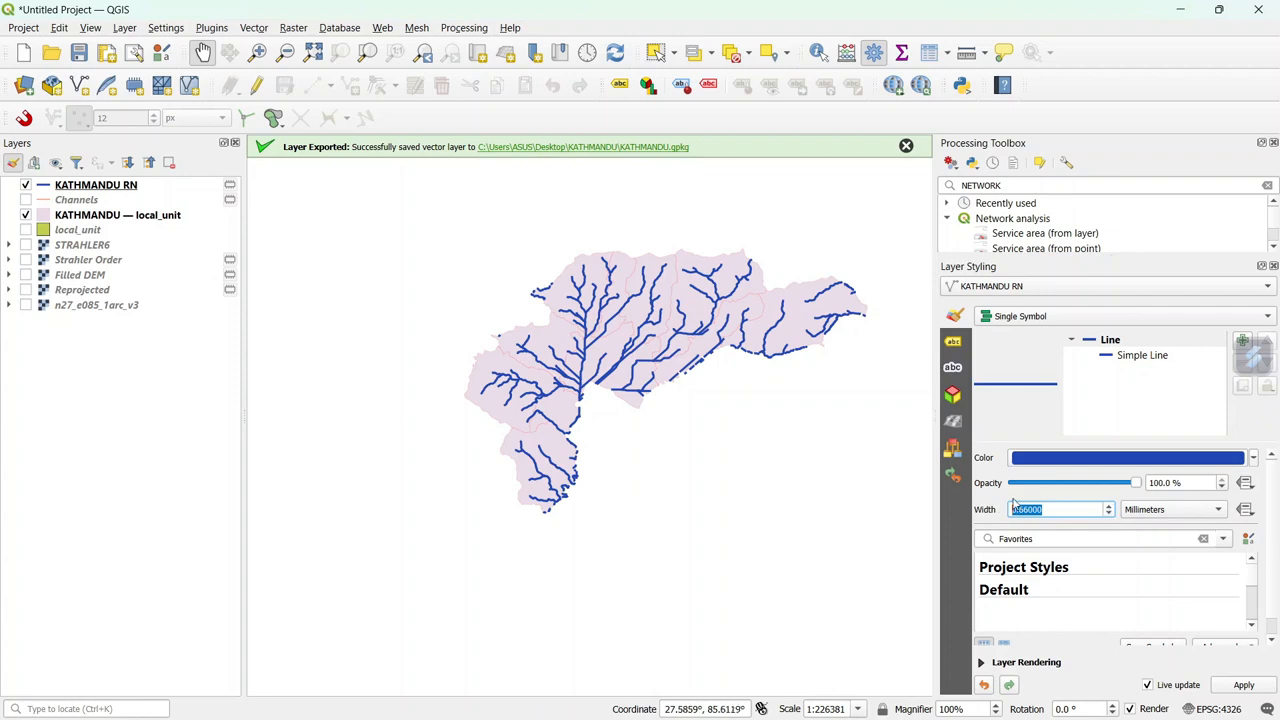
Change the fill colour of the KATHMANDU — local_unit layer to a stronger semi-transparent pink-magenta
{"action": "left_click", "coordinate": [175, 220]}
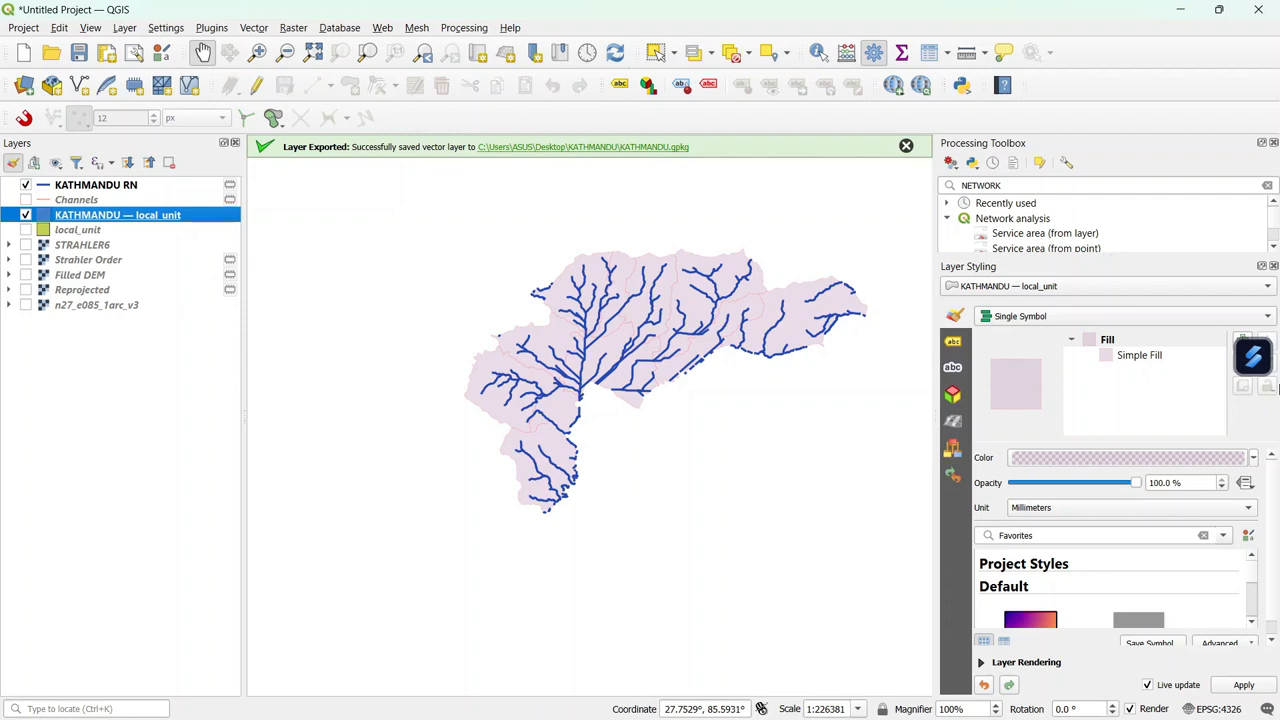
{"action": "left_click", "coordinate": [1251, 457]}
{"action": "left_click", "coordinate": [1092, 197]}
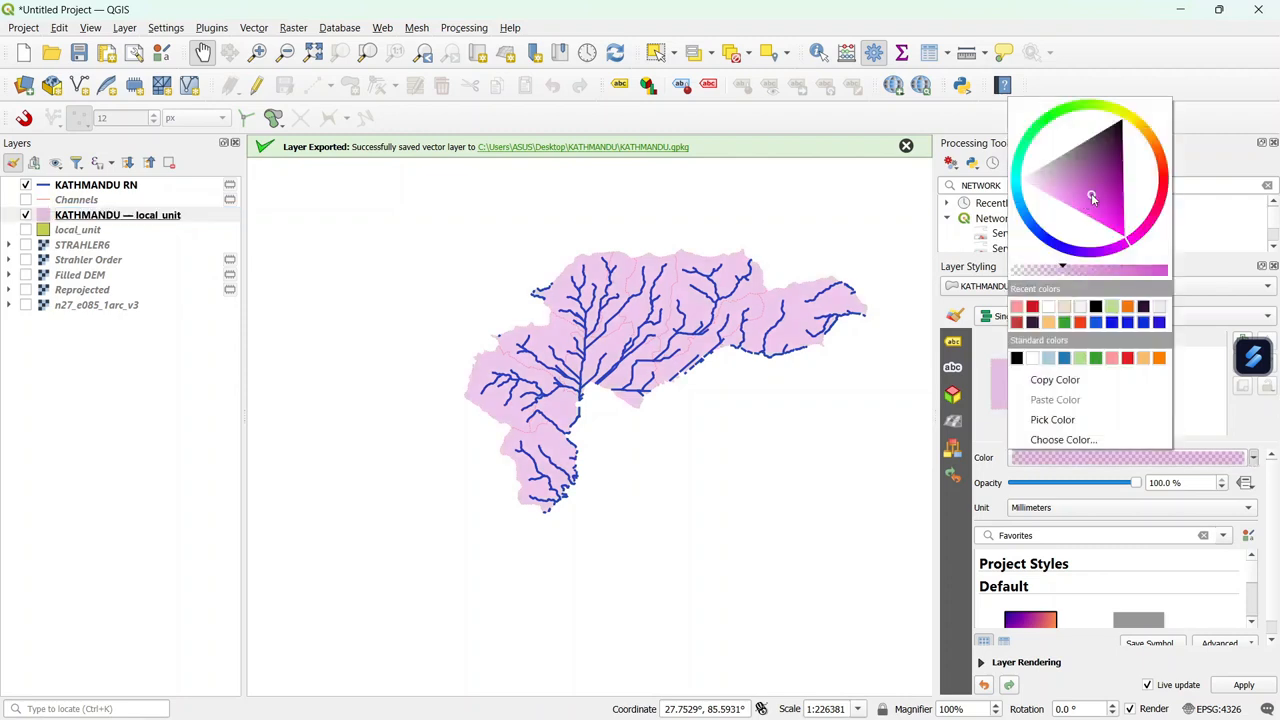
{"action": "left_click", "coordinate": [831, 532]}
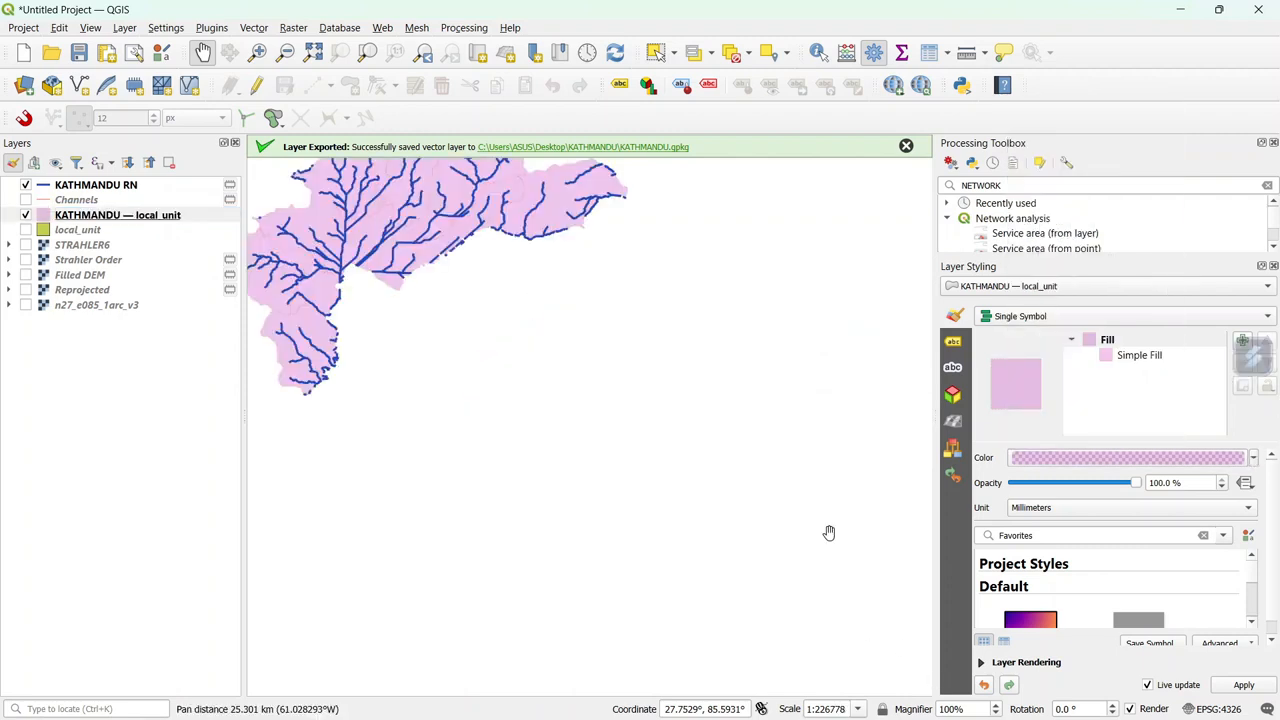
{"action": "left_click_drag", "start_coordinate": [733, 426], "coordinate": [823, 540]}
{"action": "left_click_drag", "start_coordinate": [653, 416], "coordinate": [711, 461]}
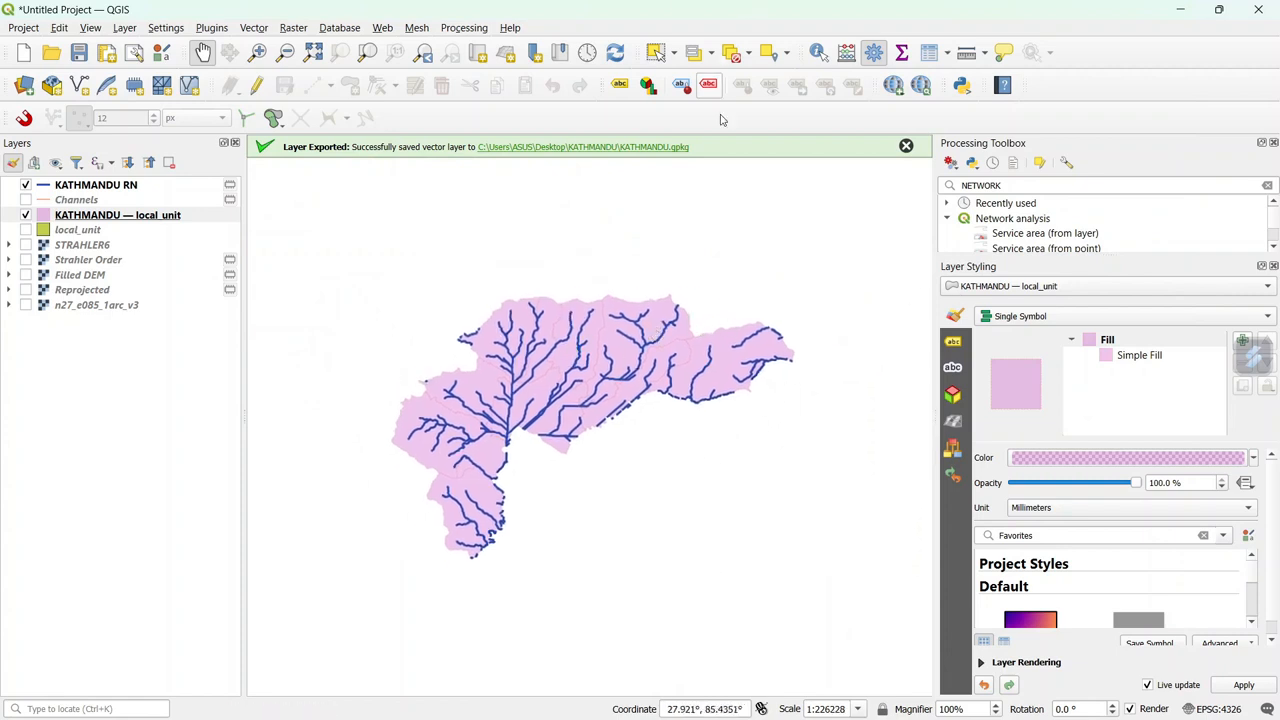
Close the Processing Toolbox and inspect the clipped river network up close within the Kathmandu units
{"action": "left_click", "coordinate": [1273, 143]}
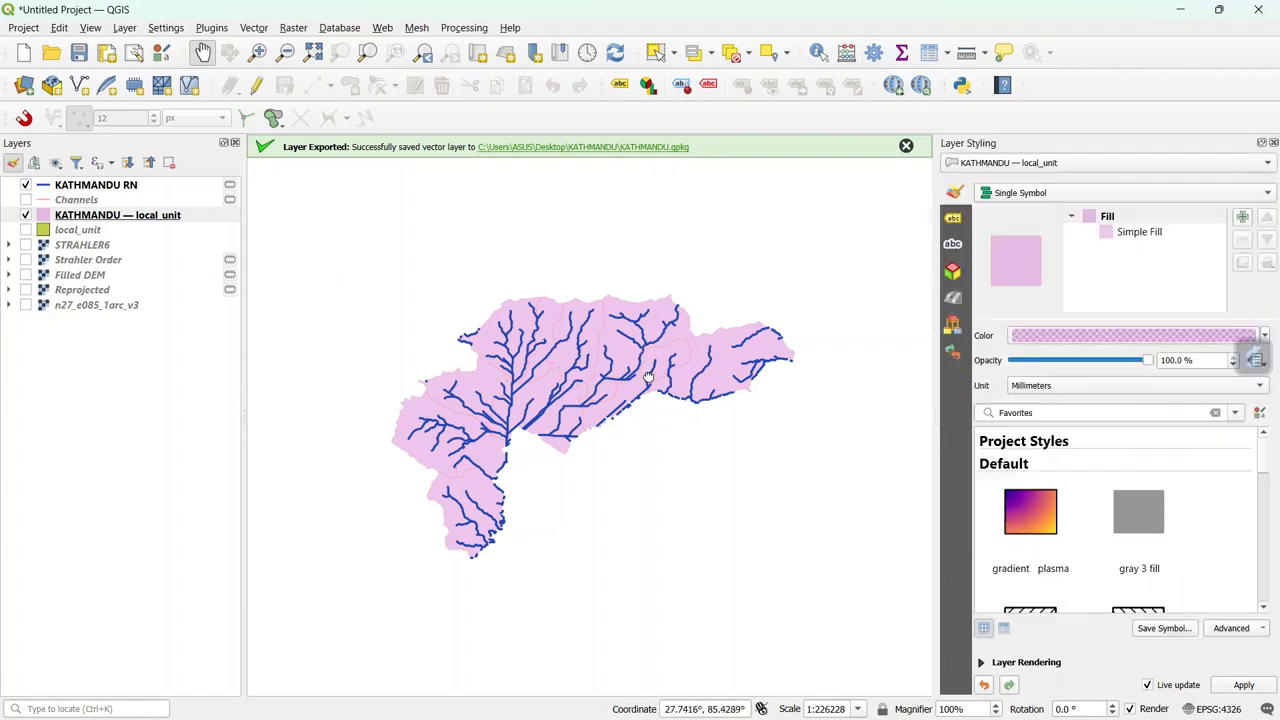
{"action": "left_click_drag", "start_coordinate": [641, 353], "coordinate": [659, 345]}
{"action": "scroll", "coordinate": [577, 393], "scroll_direction": "up", "scroll_amount": 1}
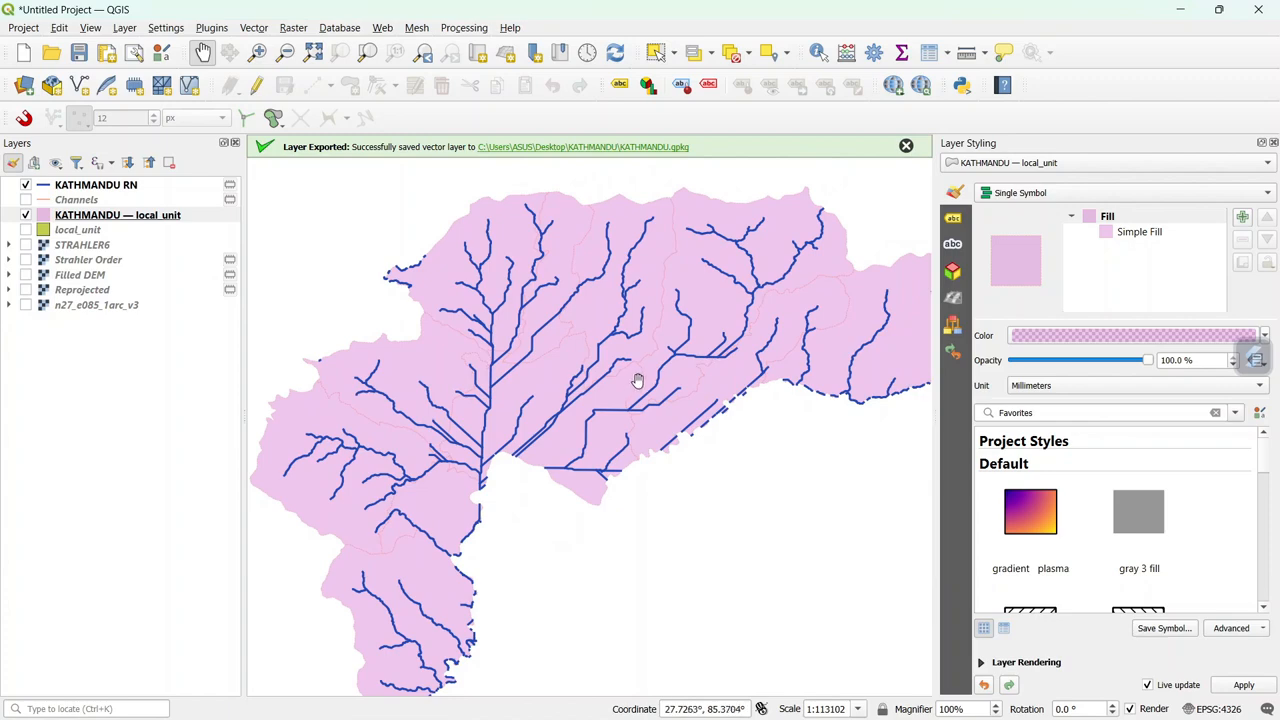
{"action": "left_click_drag", "start_coordinate": [505, 402], "coordinate": [599, 470]}
{"action": "scroll", "coordinate": [585, 407], "scroll_direction": "up", "scroll_amount": 1}
{"action": "scroll", "coordinate": [603, 448], "scroll_direction": "down", "scroll_amount": 1}
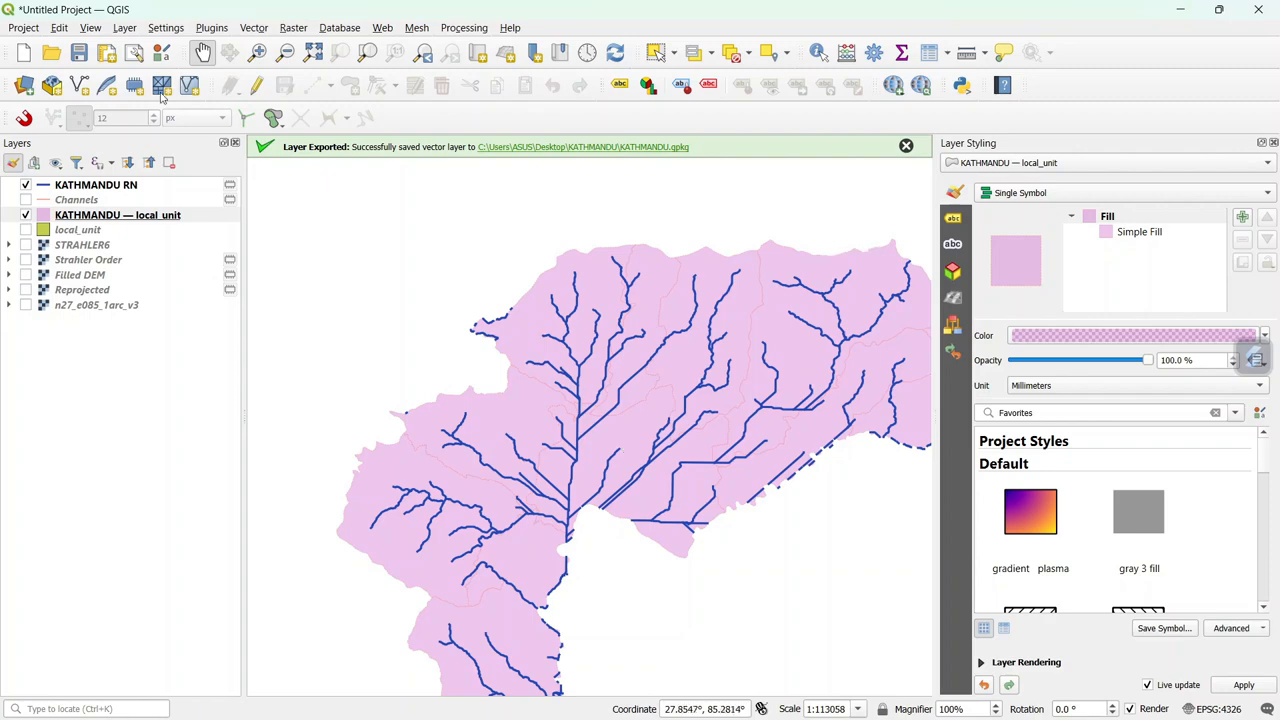
Start a new shapefile layer and set its file to OUTLET.shp in the Desktop's KATHMANDU folder
{"action": "left_click", "coordinate": [124, 28]}
{"action": "mouse_move", "coordinate": [200, 67]}
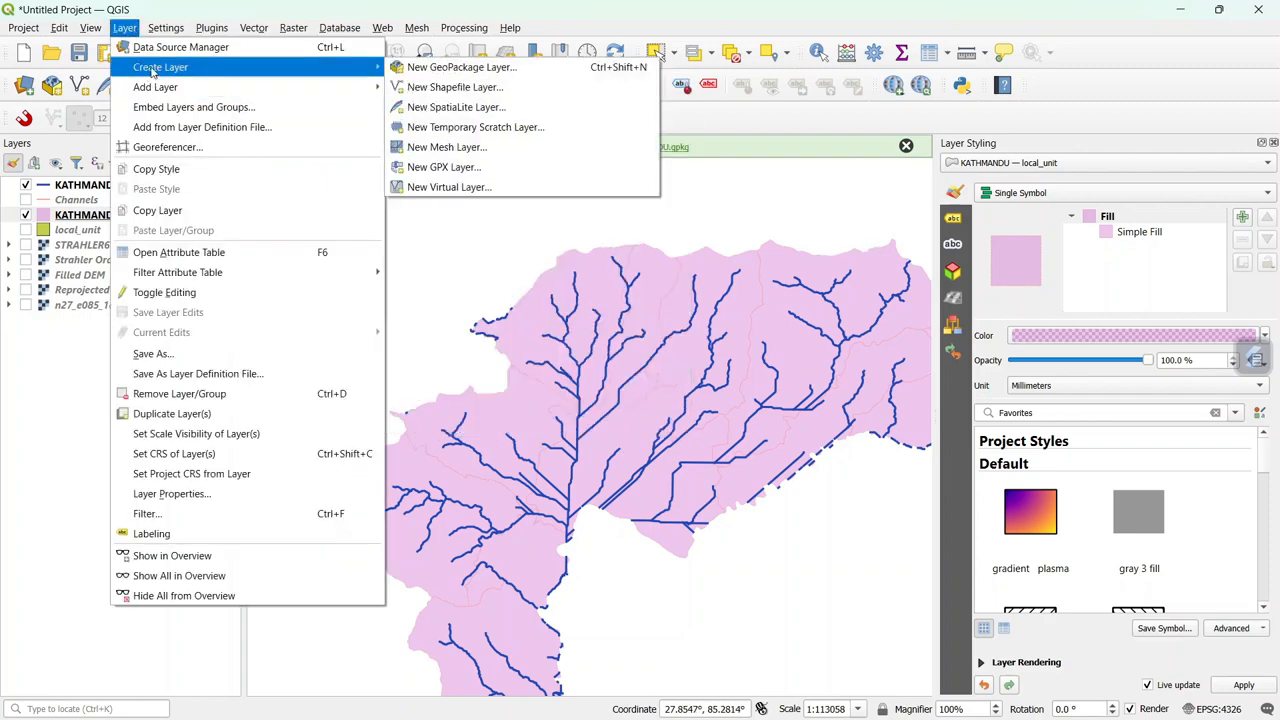
{"action": "left_click", "coordinate": [455, 87]}
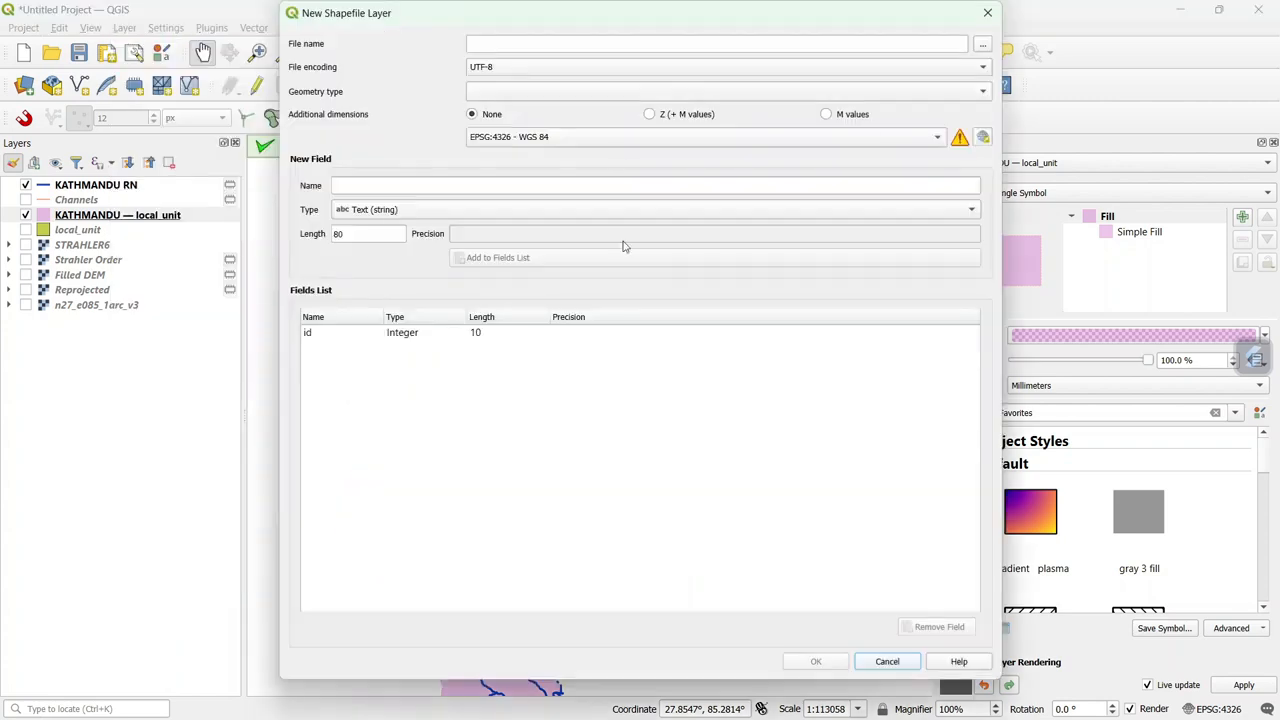
{"action": "left_click", "coordinate": [984, 45]}
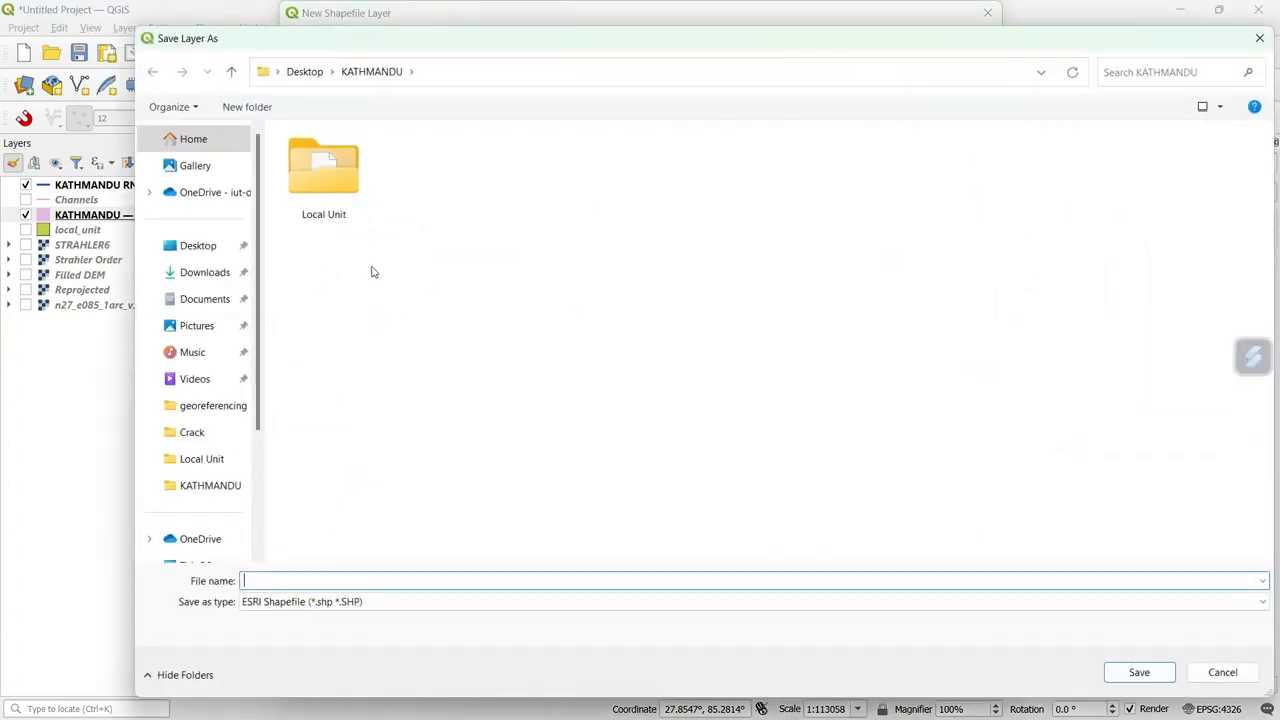
{"action": "type", "text": "OUTLET"}
{"action": "left_click", "coordinate": [1139, 672]}
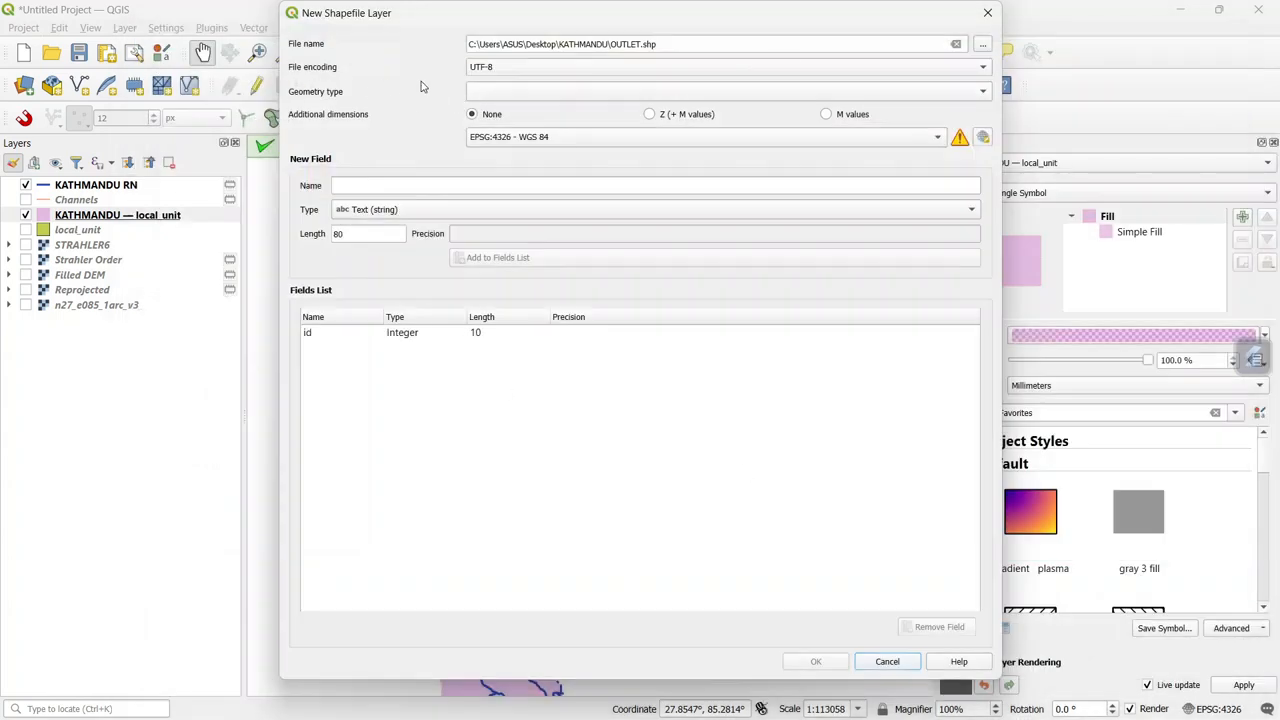
Give the OUTLET shapefile Point geometry and the ESRI:102306 - Nepal_Nagarkot_TM coordinate system, and create the layer
{"action": "left_click", "coordinate": [520, 90]}
{"action": "left_click", "coordinate": [488, 106]}
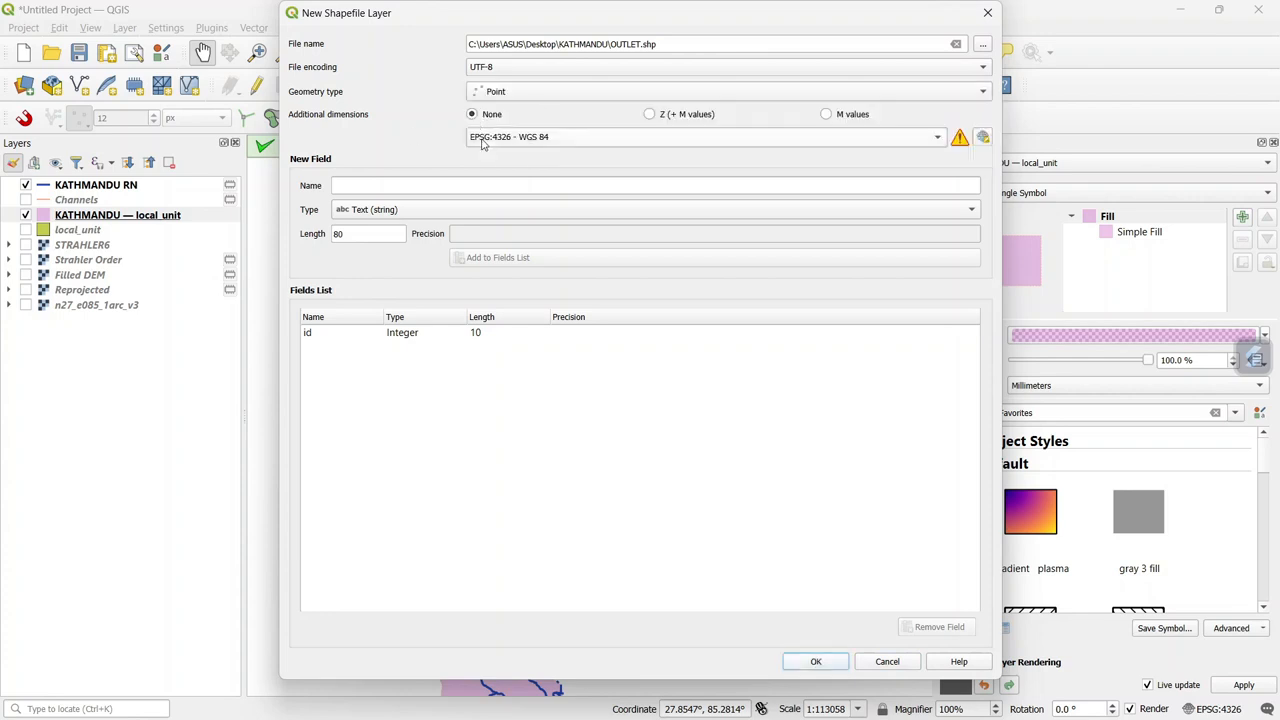
{"action": "left_click", "coordinate": [617, 147]}
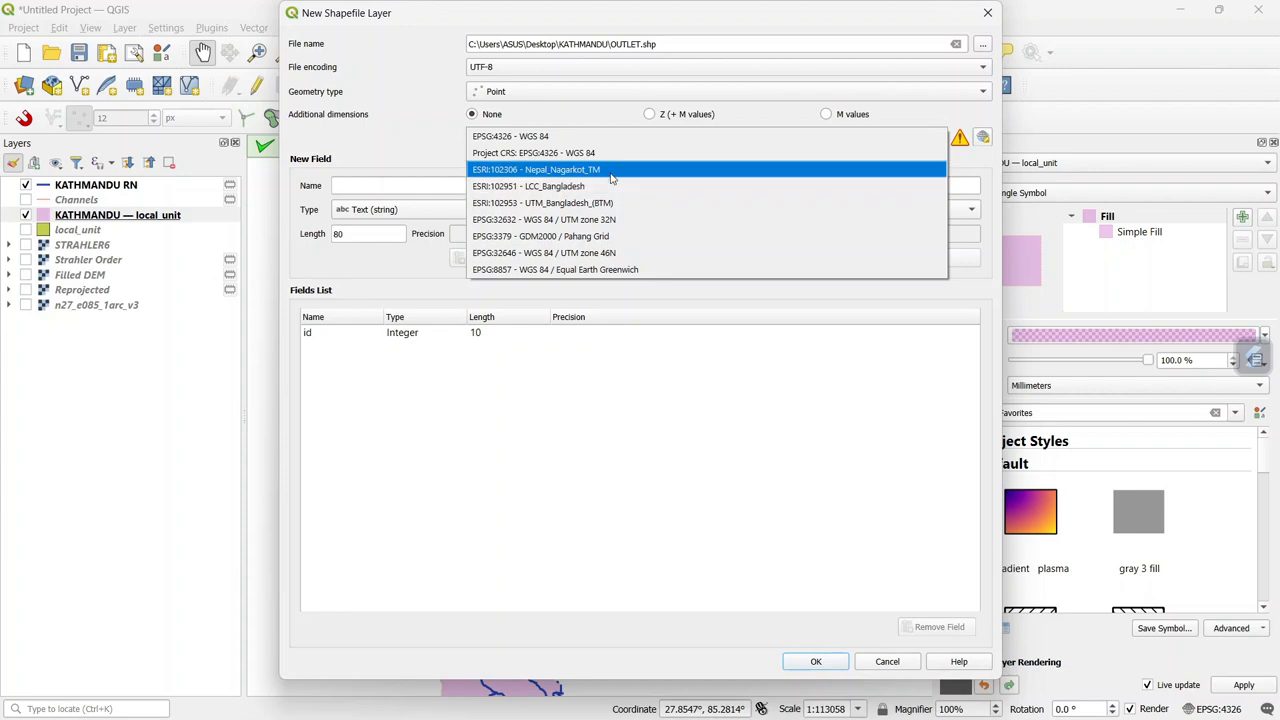
{"action": "left_click", "coordinate": [611, 173]}
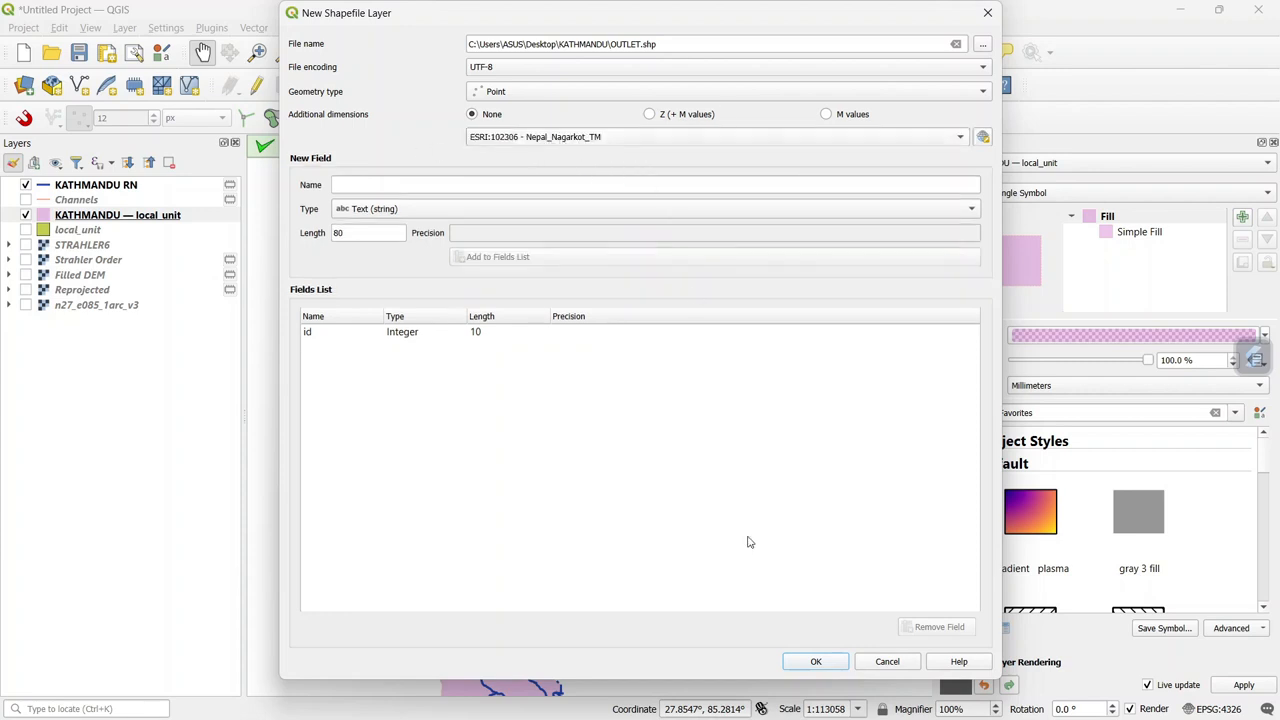
{"action": "left_click", "coordinate": [815, 661]}
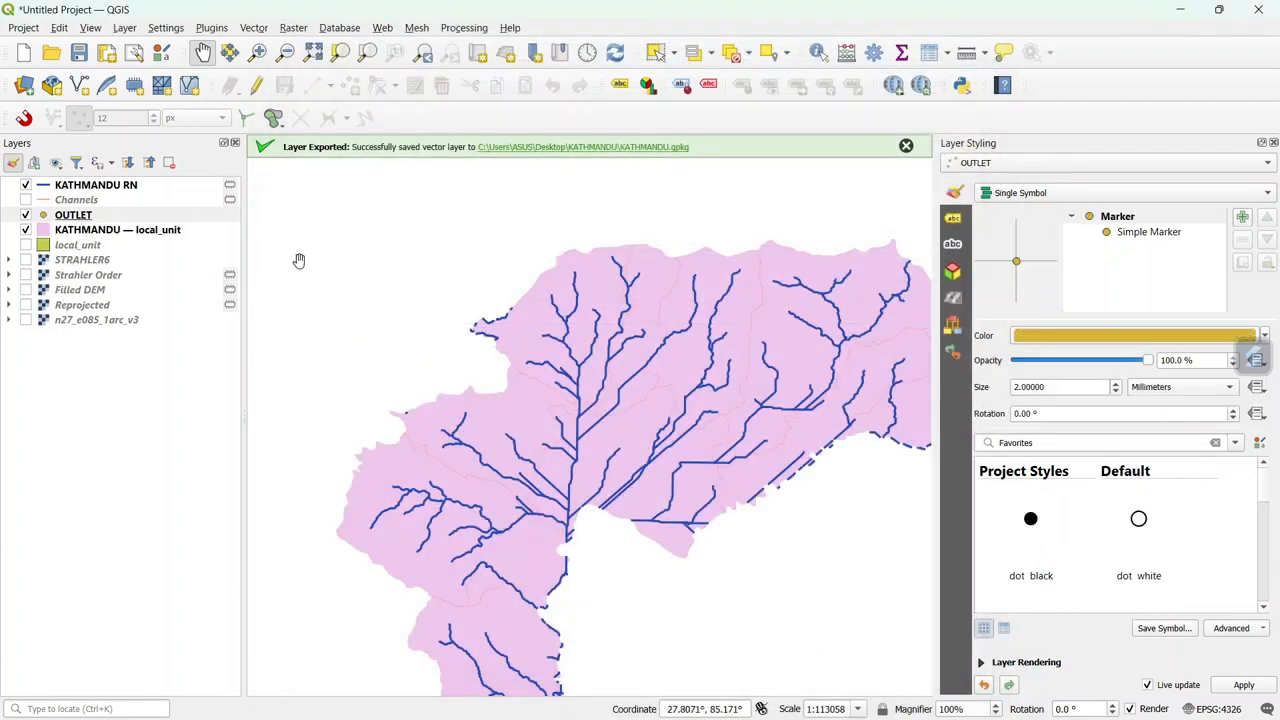
Move the OUTLET layer above all other layers and enable editing on it
{"action": "left_click_drag", "start_coordinate": [155, 218], "coordinate": [155, 183]}
{"action": "left_click_drag", "start_coordinate": [405, 386], "coordinate": [403, 326]}
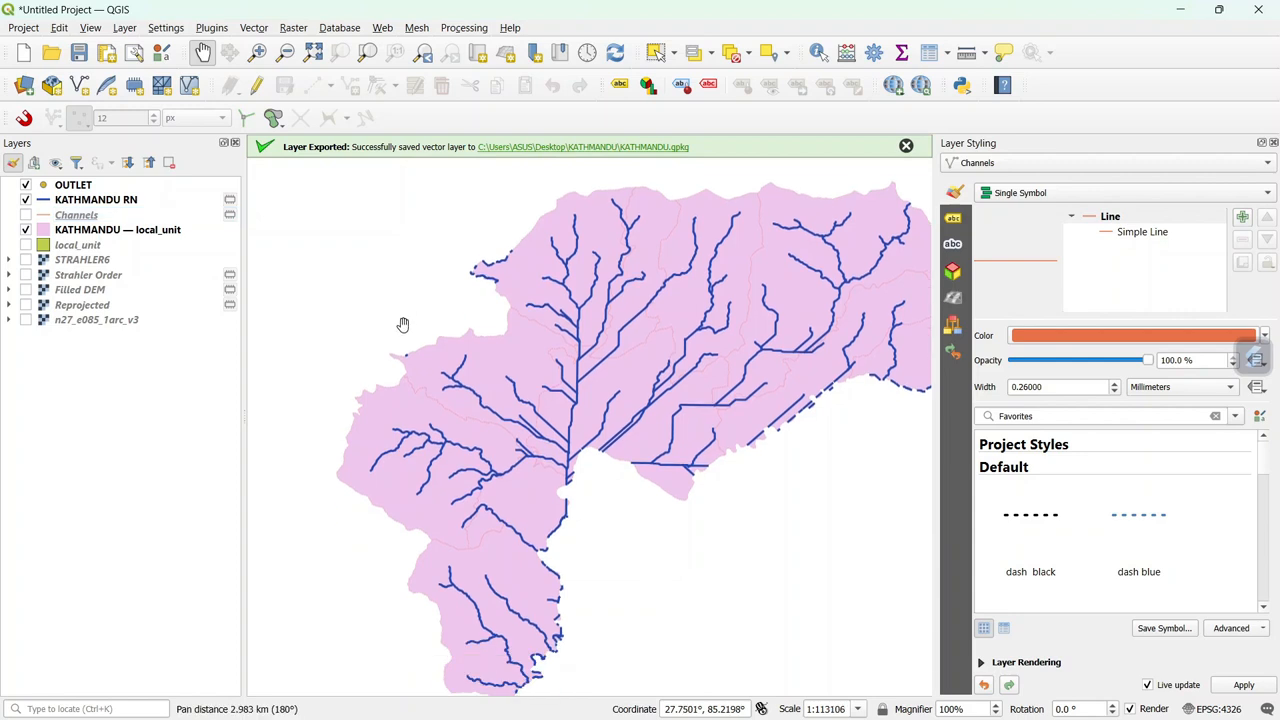
{"action": "left_click", "coordinate": [117, 188]}
{"action": "right_click", "coordinate": [117, 188]}
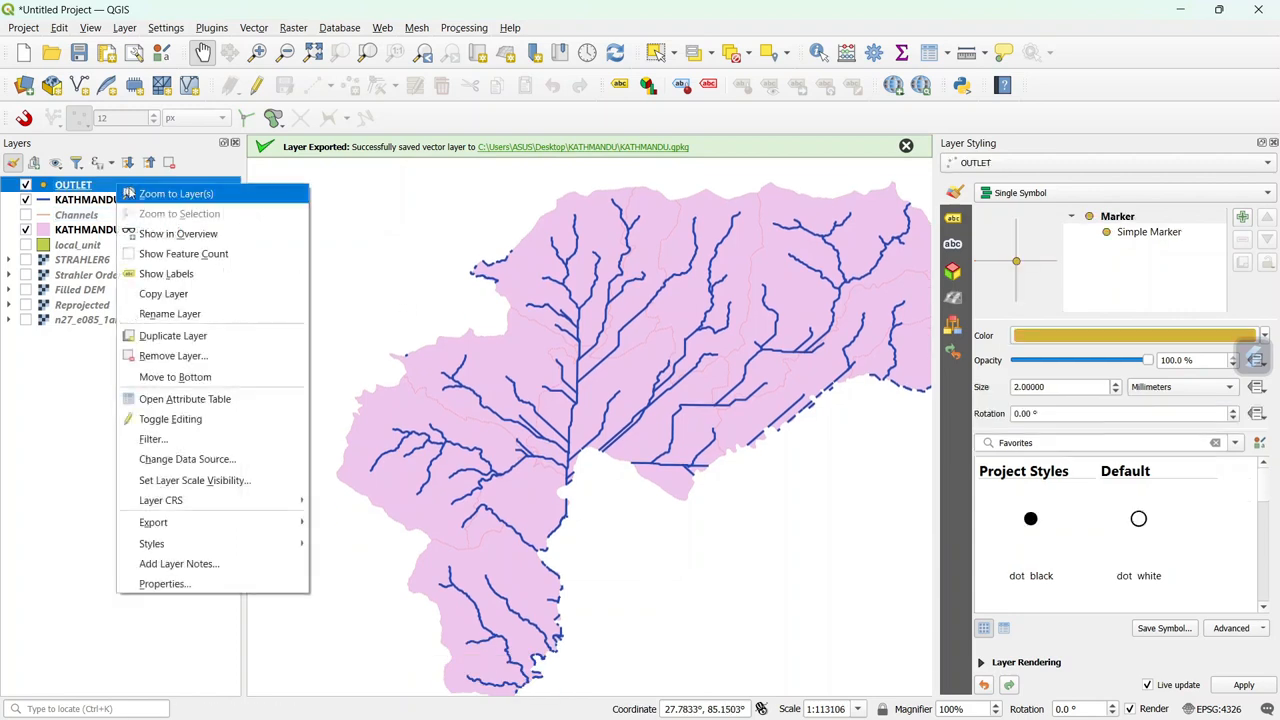
{"action": "left_click", "coordinate": [237, 421]}
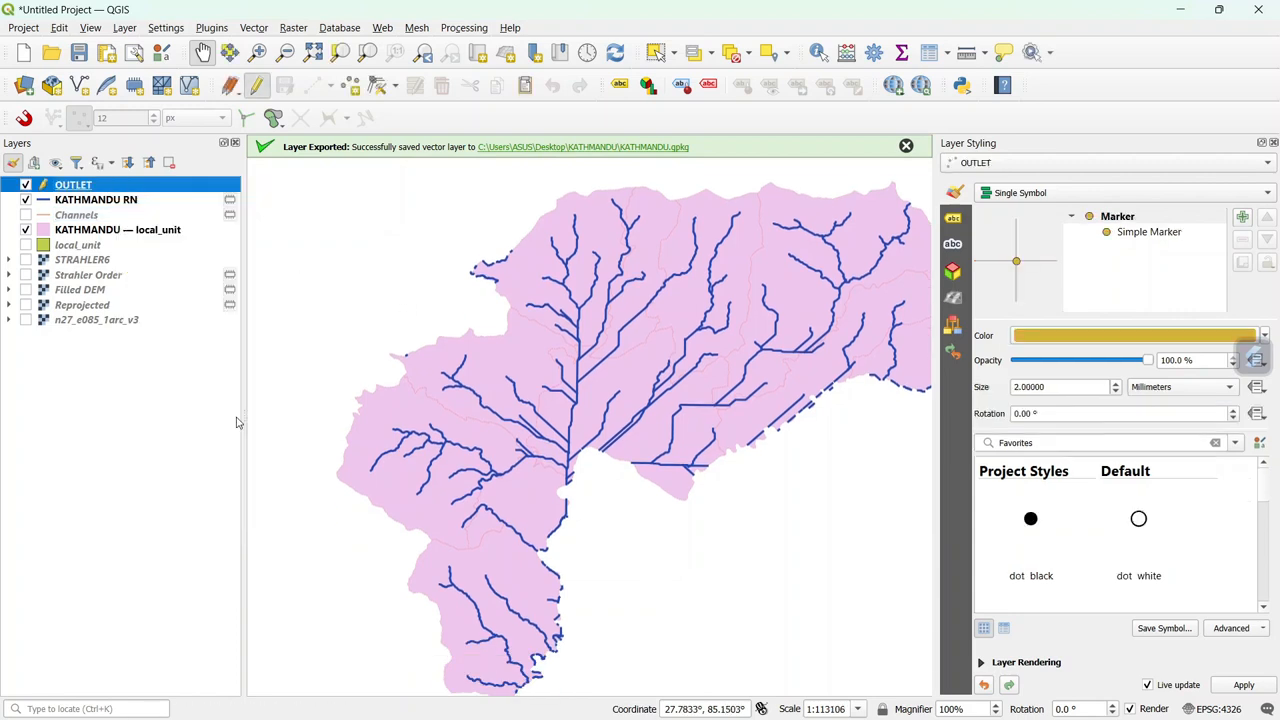
Start adding an OUTLET point and show the STRAHLER6 raster to check the main channel's cells against the river lines
{"action": "left_click", "coordinate": [355, 87]}
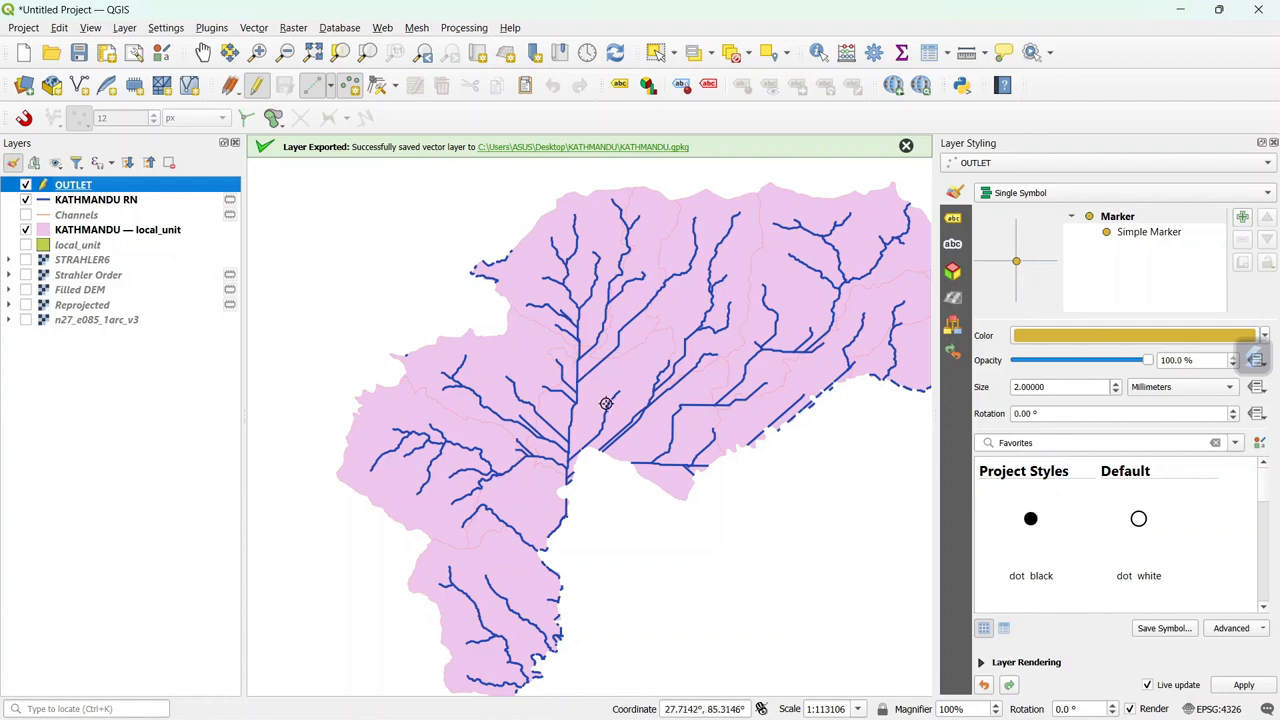
{"action": "scroll", "coordinate": [606, 403], "scroll_direction": "up", "scroll_amount": 1}
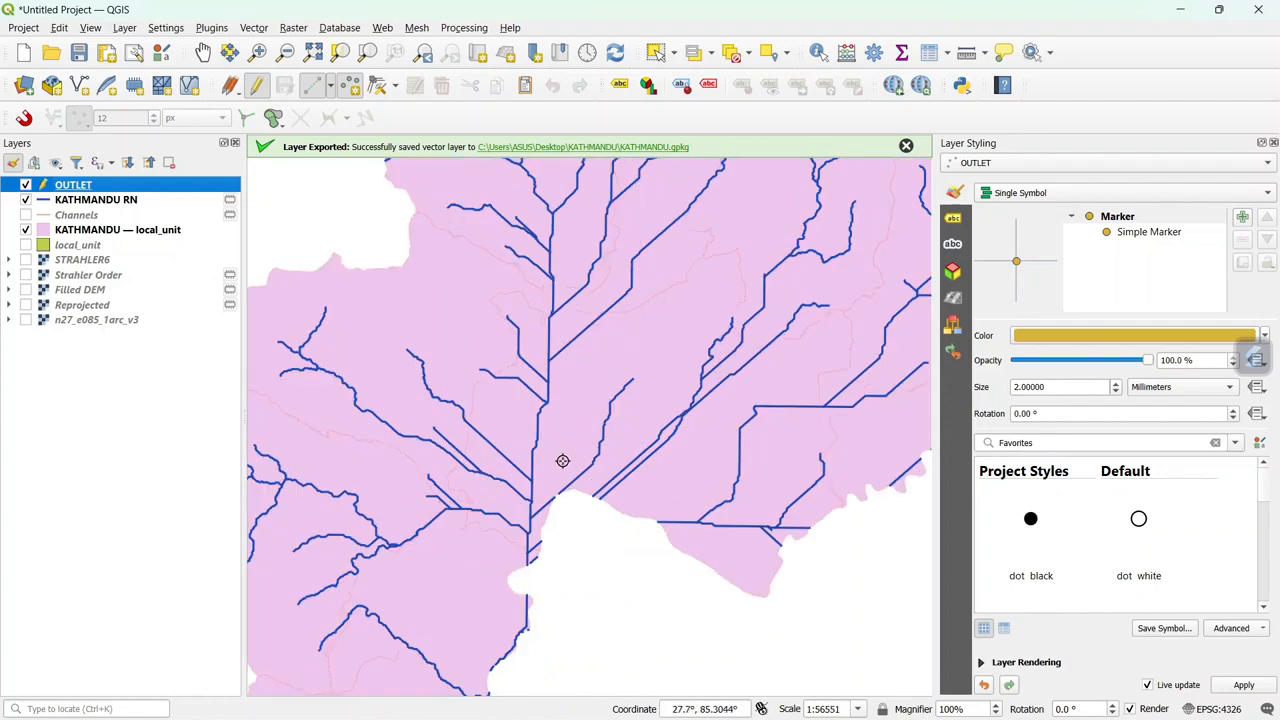
{"action": "scroll", "coordinate": [542, 480], "scroll_direction": "up", "scroll_amount": 1}
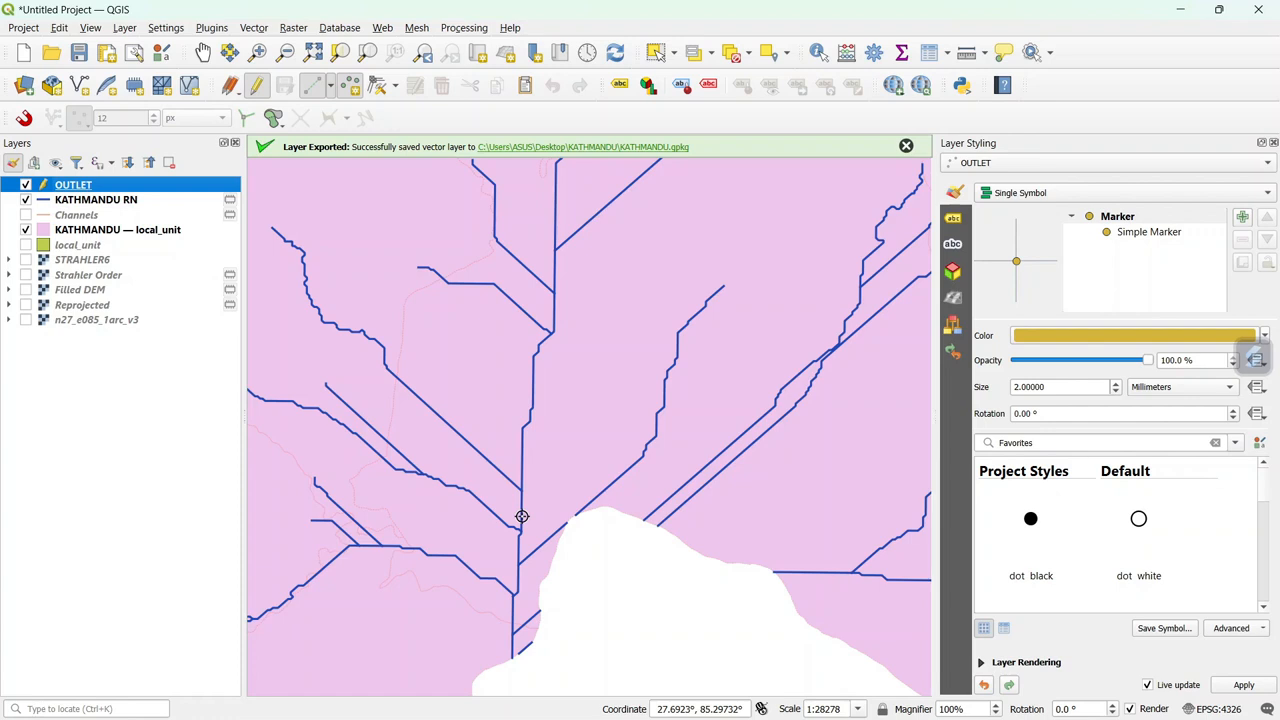
{"action": "left_click", "coordinate": [26, 260]}
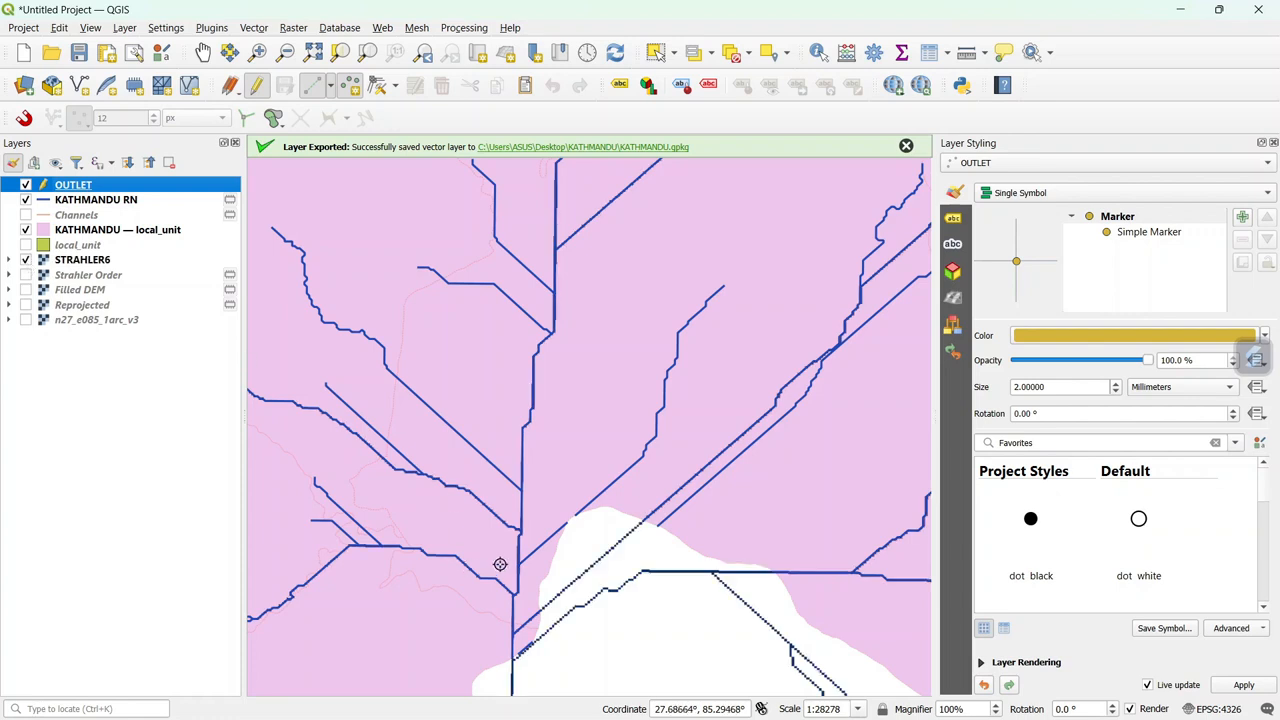
{"action": "scroll", "coordinate": [501, 563], "scroll_direction": "up", "scroll_amount": 3}
{"action": "scroll", "coordinate": [501, 563], "scroll_direction": "up", "scroll_amount": 1}
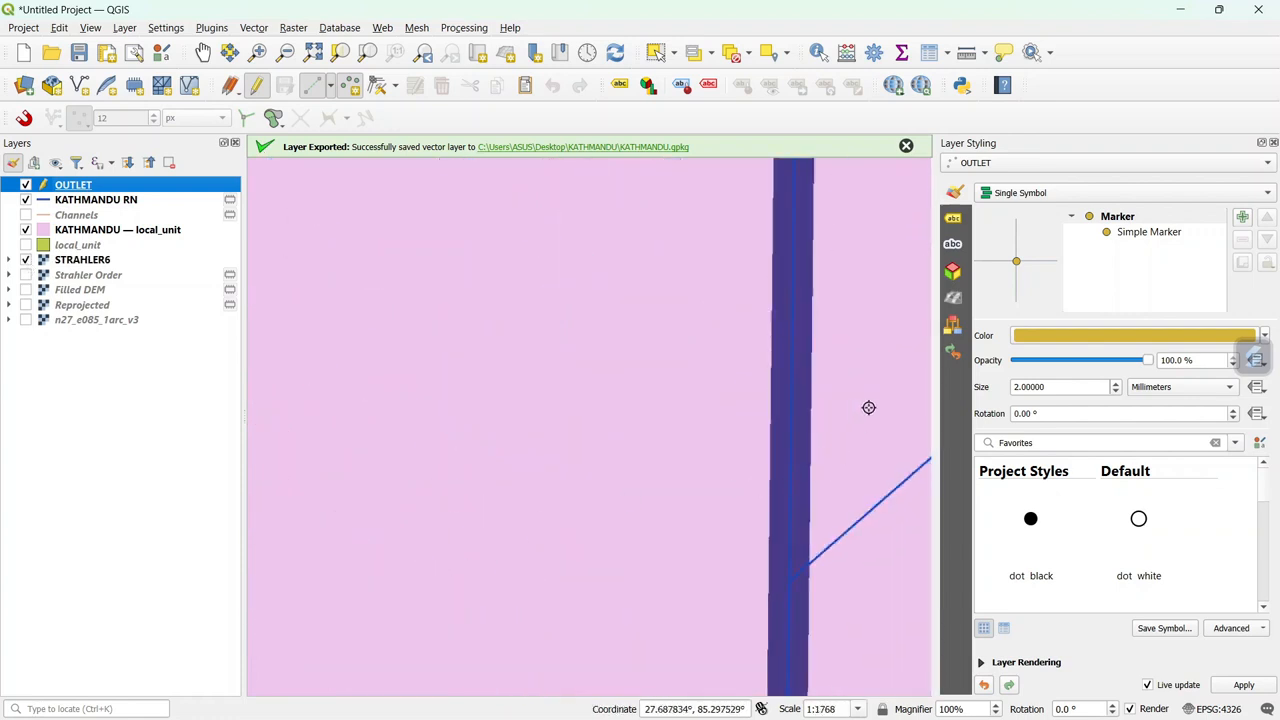
{"action": "scroll", "coordinate": [867, 409], "scroll_direction": "down", "scroll_amount": 1}
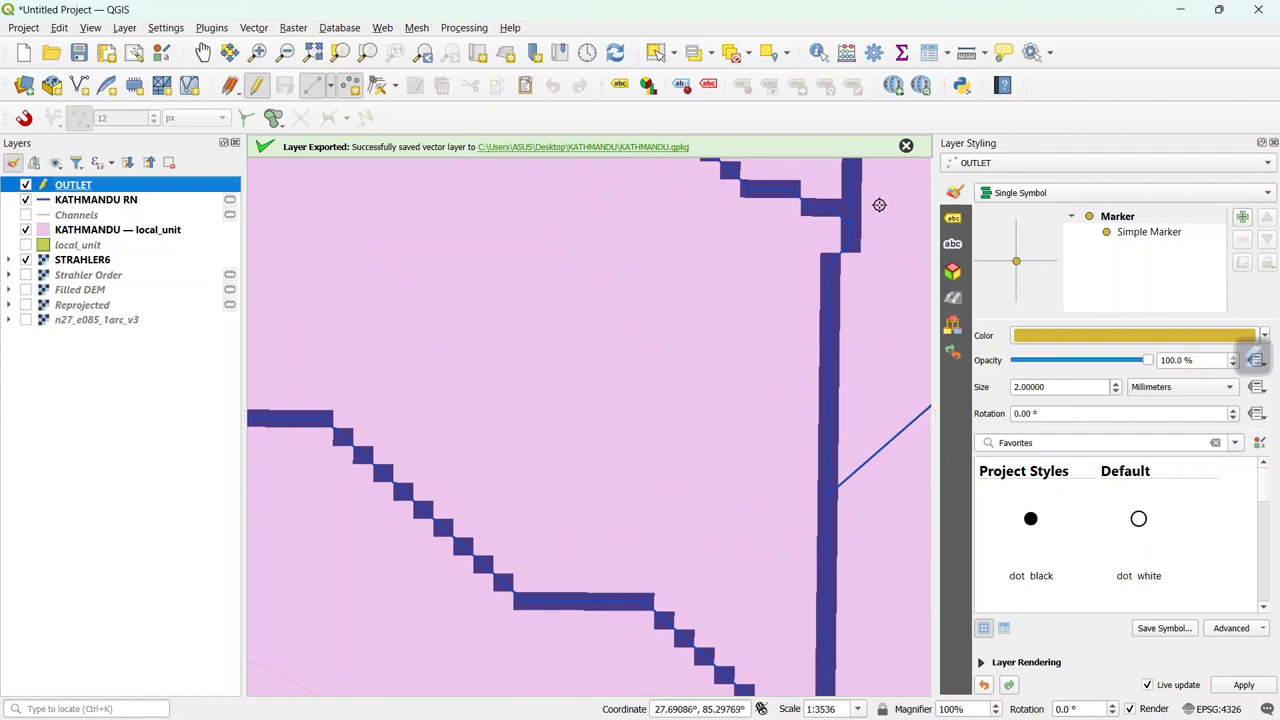
Add an outlet point with id 1 on the main channel, just downstream of the confluence with the western tributary
{"action": "left_click", "coordinate": [203, 55]}
{"action": "left_click_drag", "start_coordinate": [884, 343], "coordinate": [657, 487]}
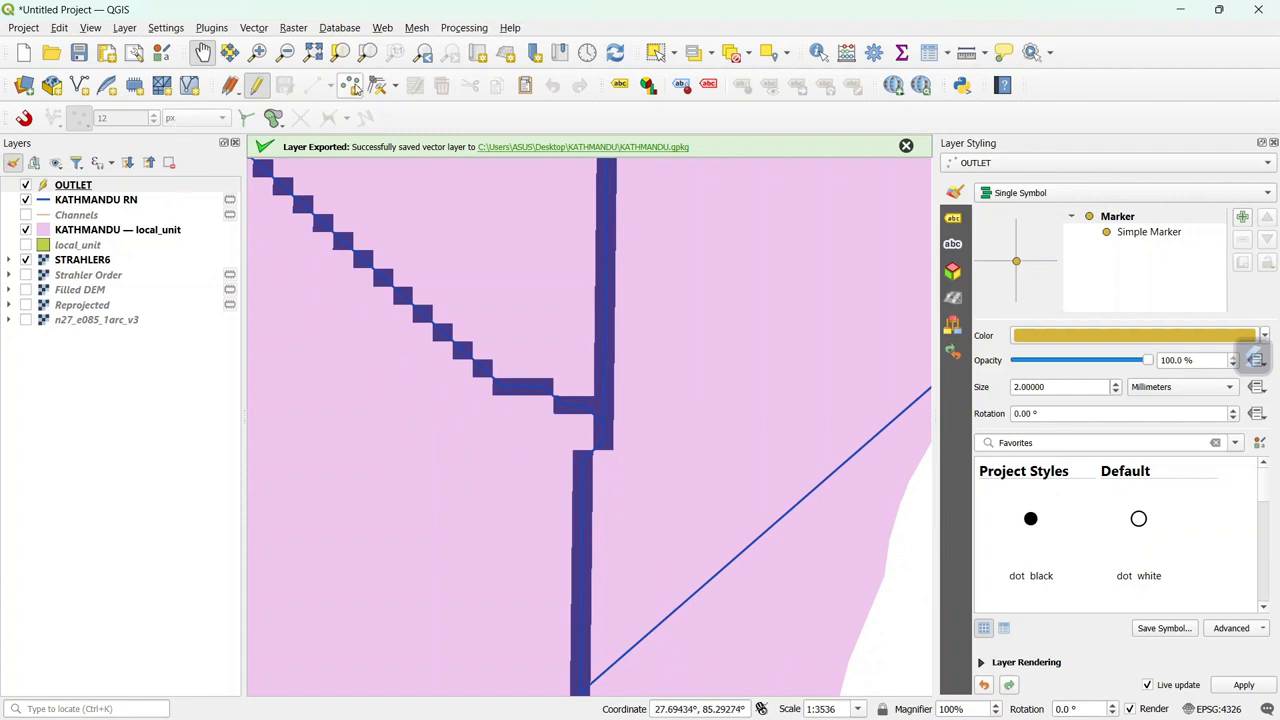
{"action": "left_click", "coordinate": [352, 86]}
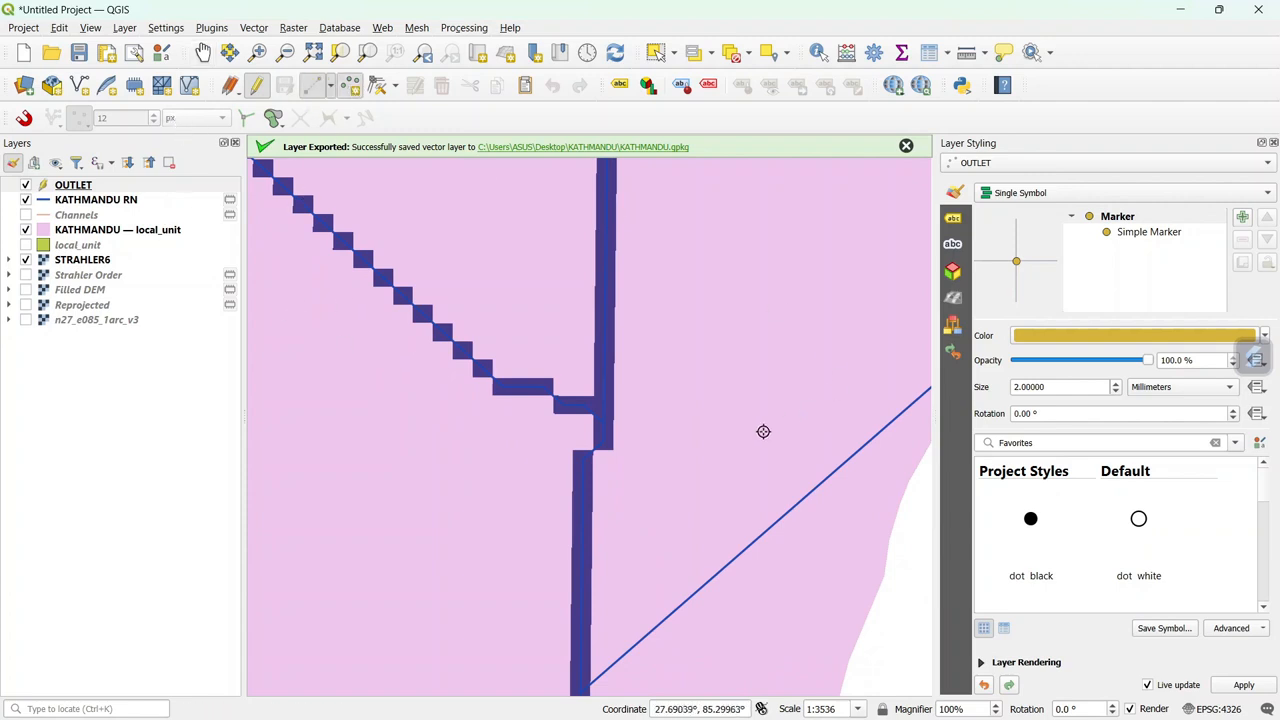
{"action": "left_click", "coordinate": [587, 484]}
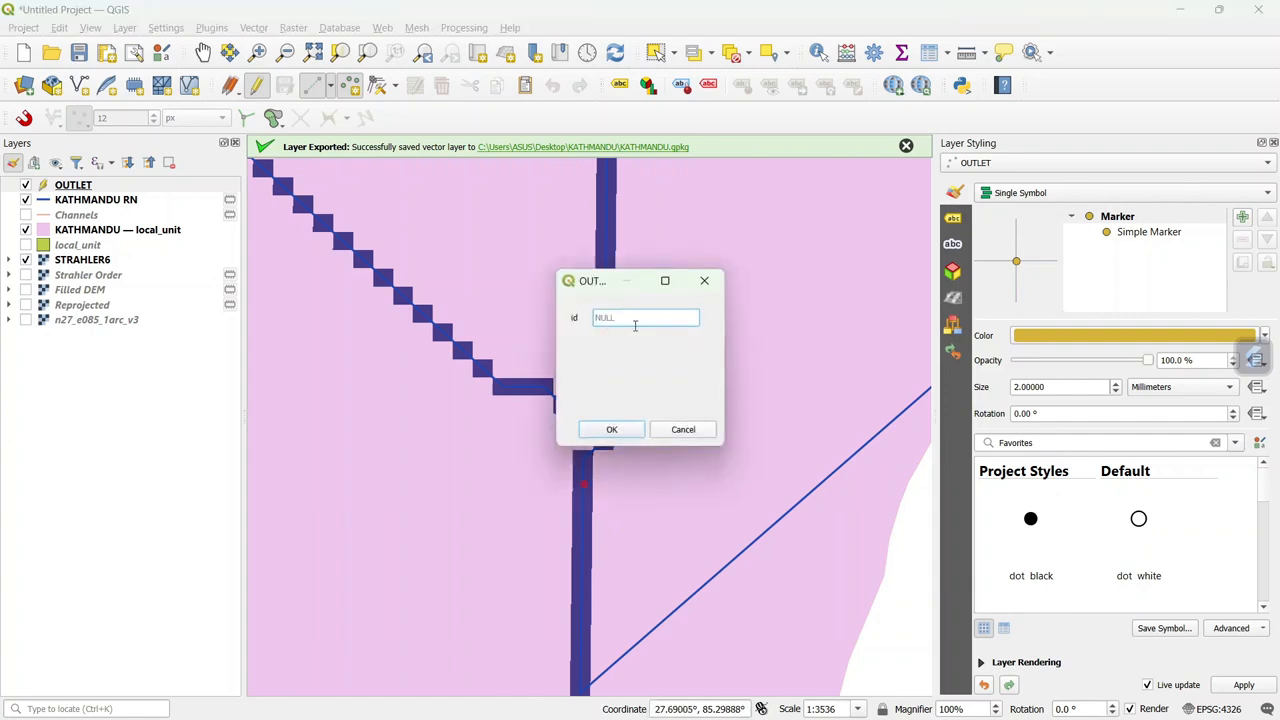
{"action": "type", "text": "1"}
{"action": "left_click", "coordinate": [636, 429]}
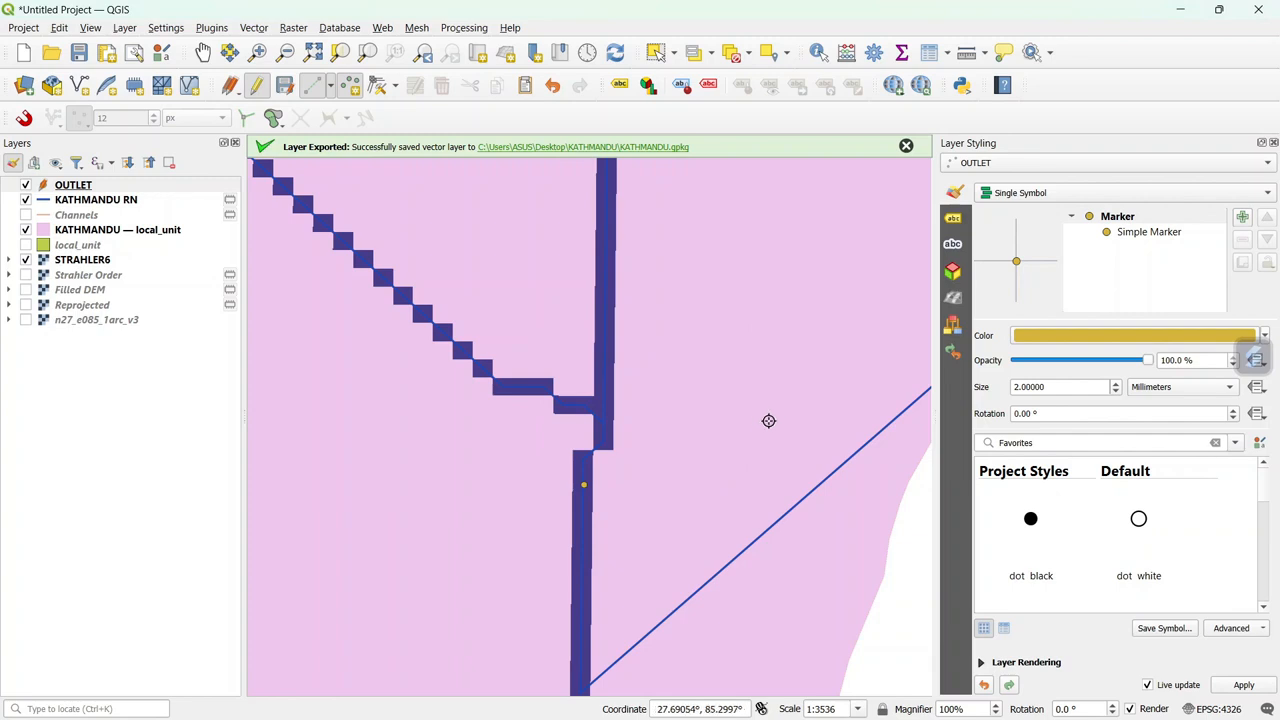
Open the OUTLET layer's attribute table and save the new point's edits
{"action": "left_click", "coordinate": [182, 188]}
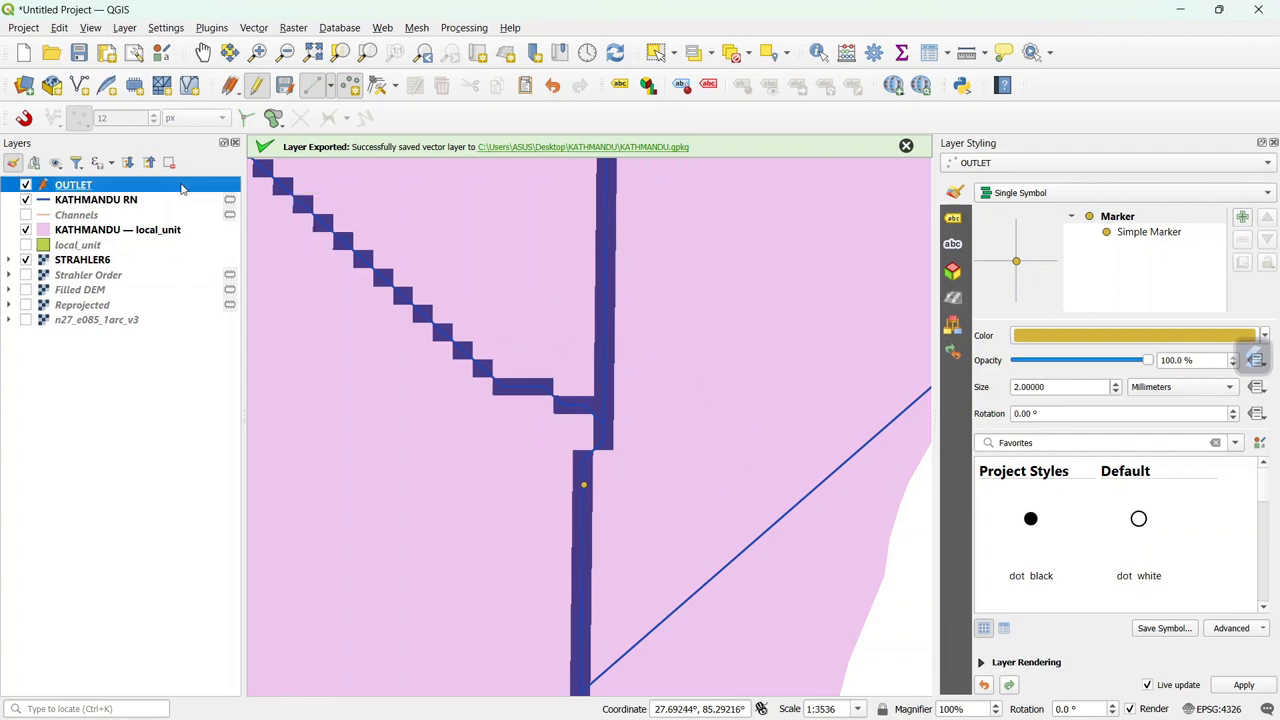
{"action": "right_click", "coordinate": [182, 188]}
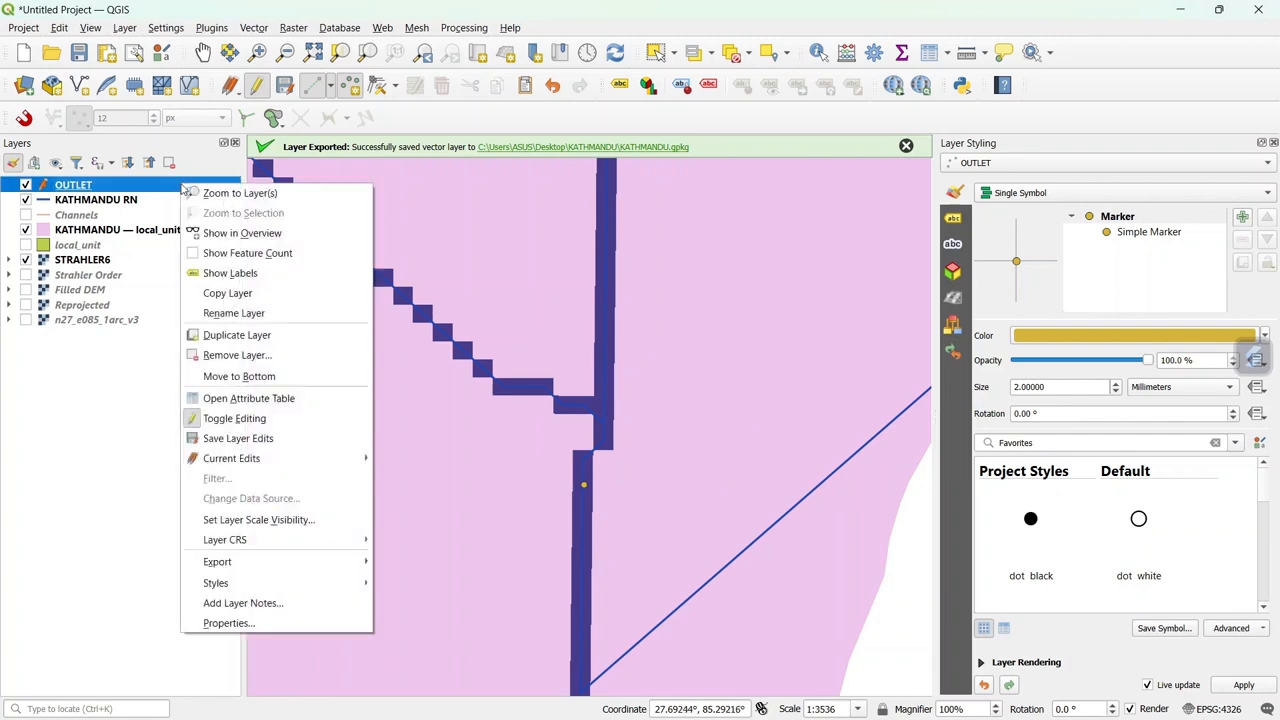
{"action": "left_click", "coordinate": [248, 398]}
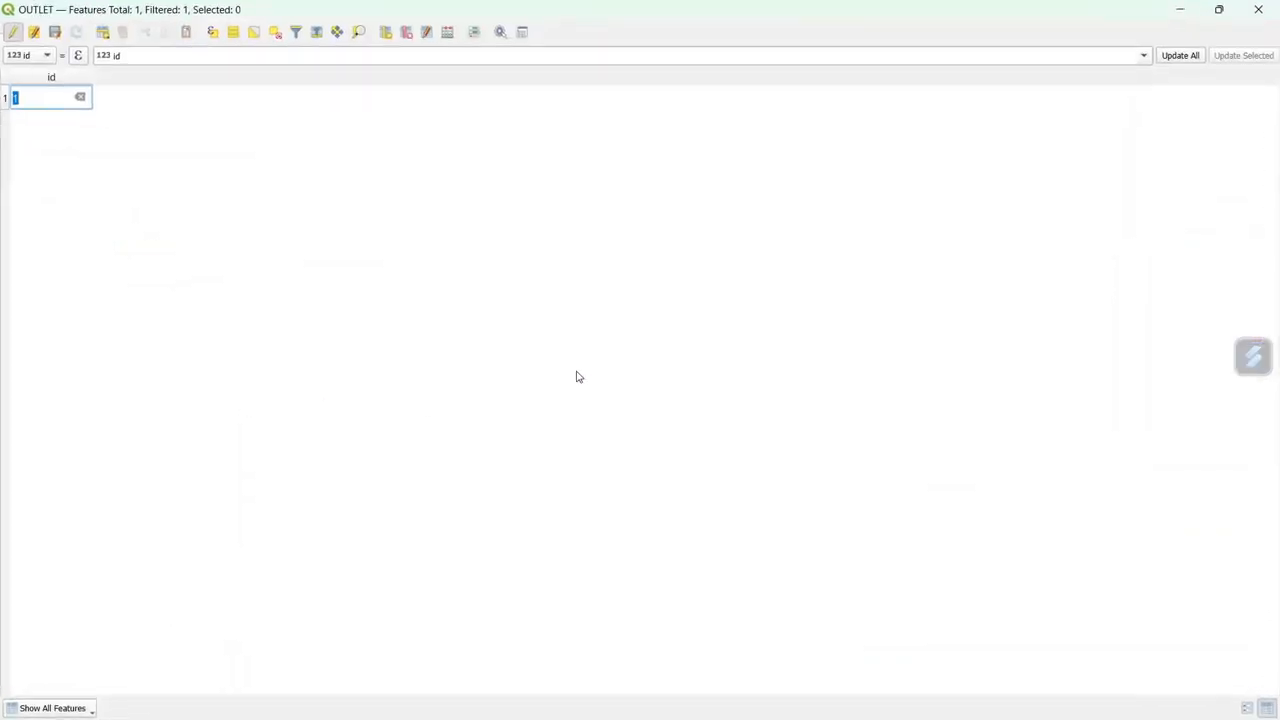
{"action": "left_click", "coordinate": [54, 35]}
Create an integer field X_COORD in the OUTLET table, calculated with the expression $x
{"action": "left_click", "coordinate": [447, 32]}
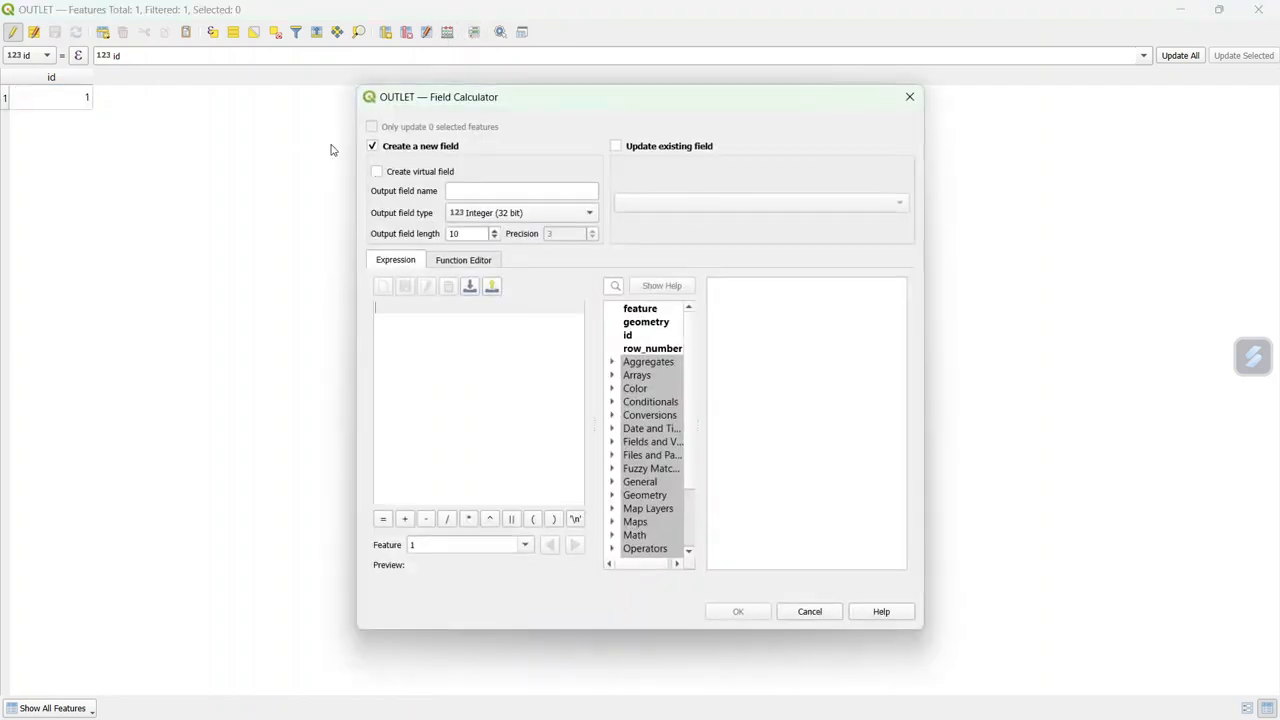
{"action": "left_click", "coordinate": [488, 192]}
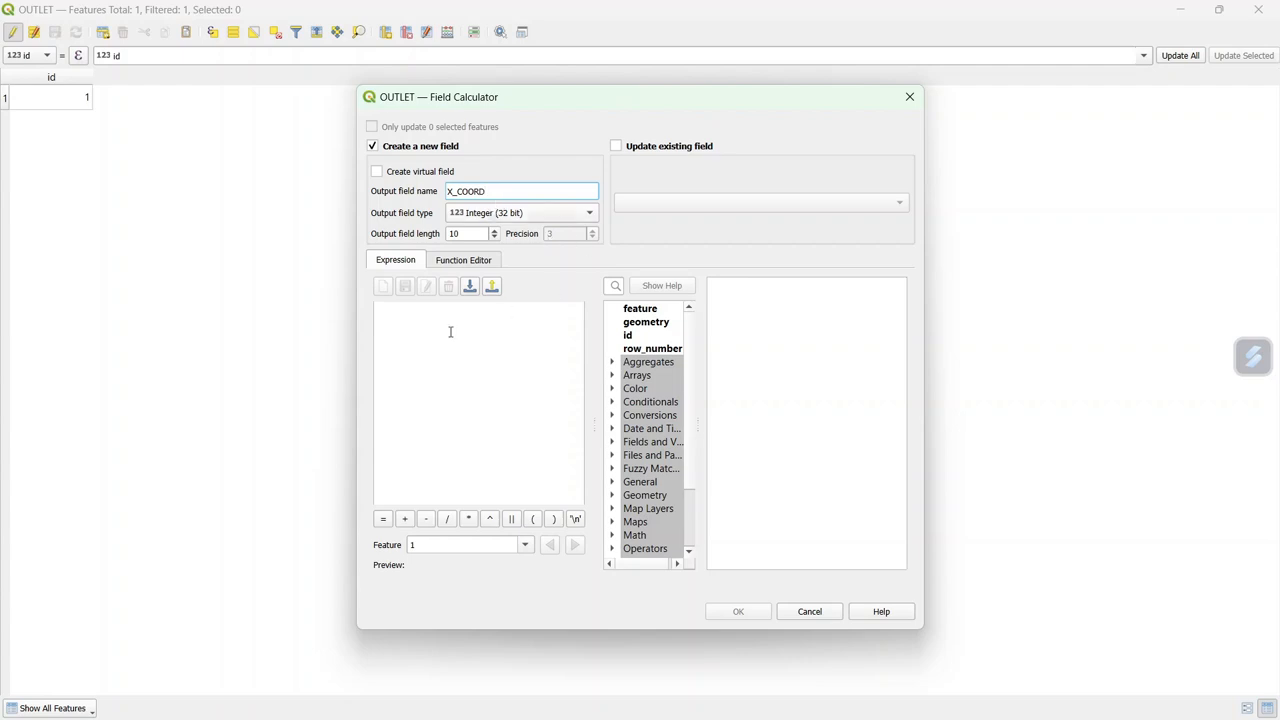
{"action": "left_click", "coordinate": [413, 313]}
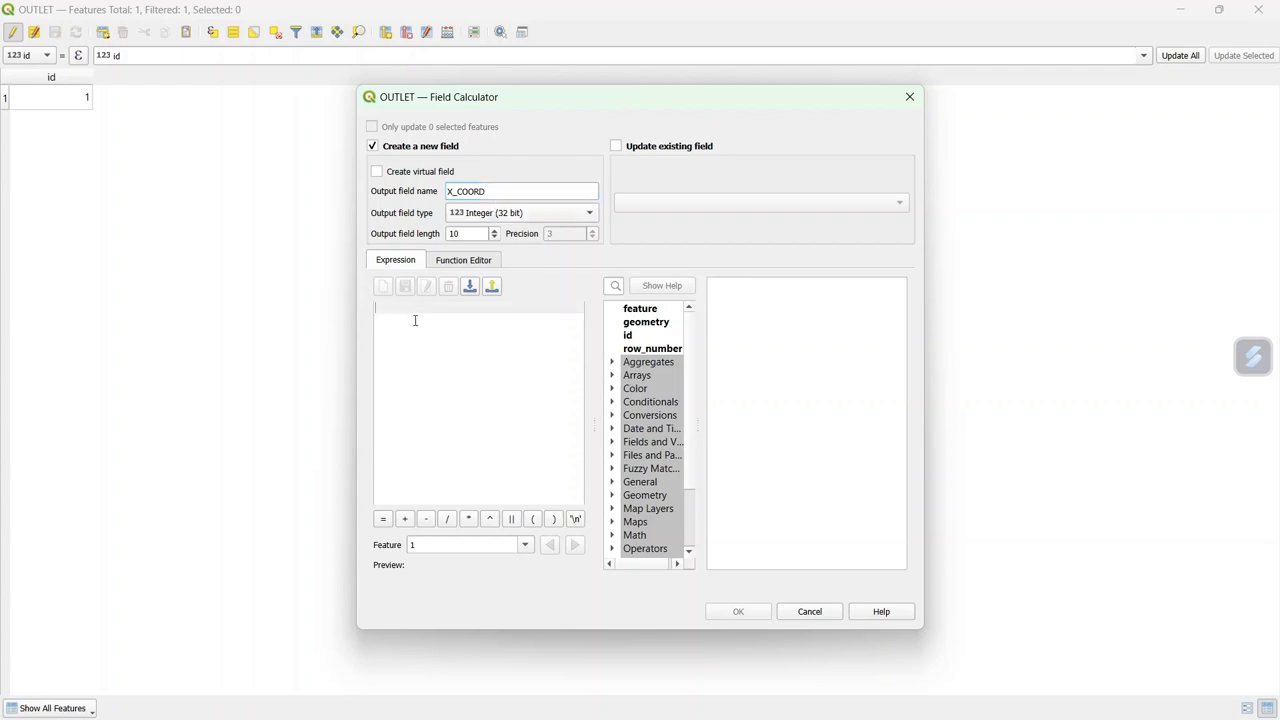
{"action": "type", "text": "$x"}
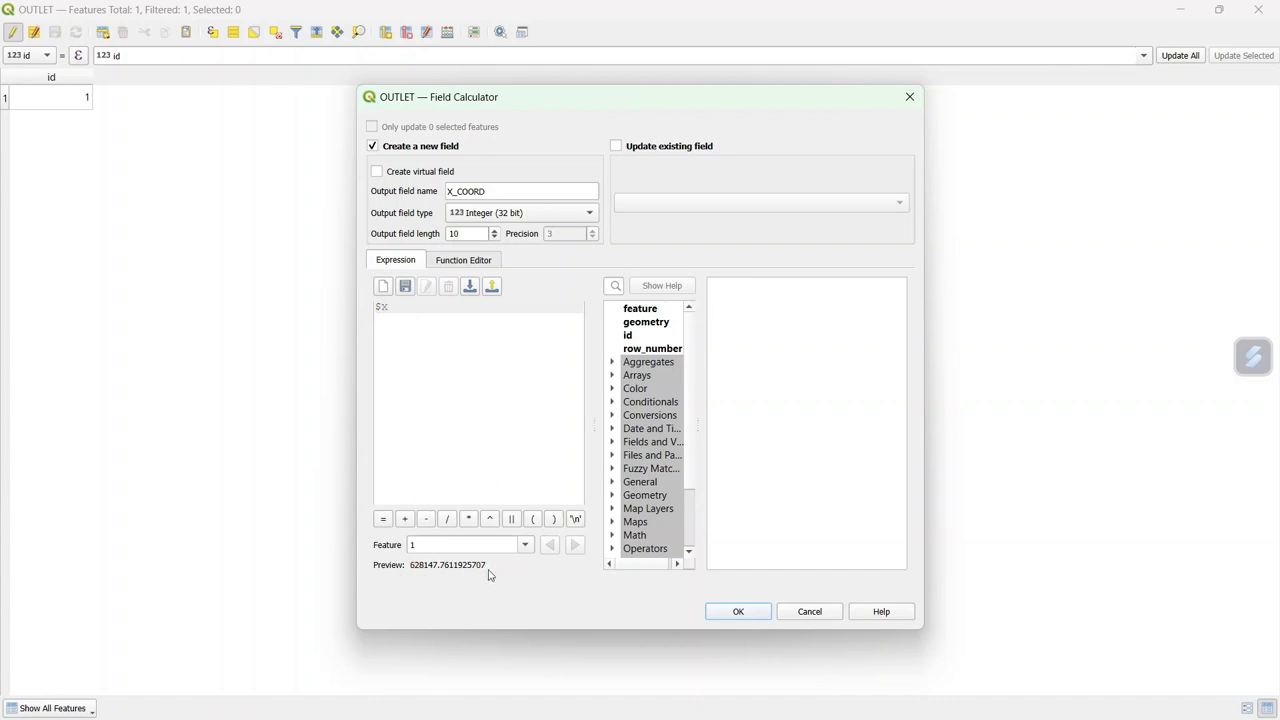
{"action": "left_click", "coordinate": [735, 611]}
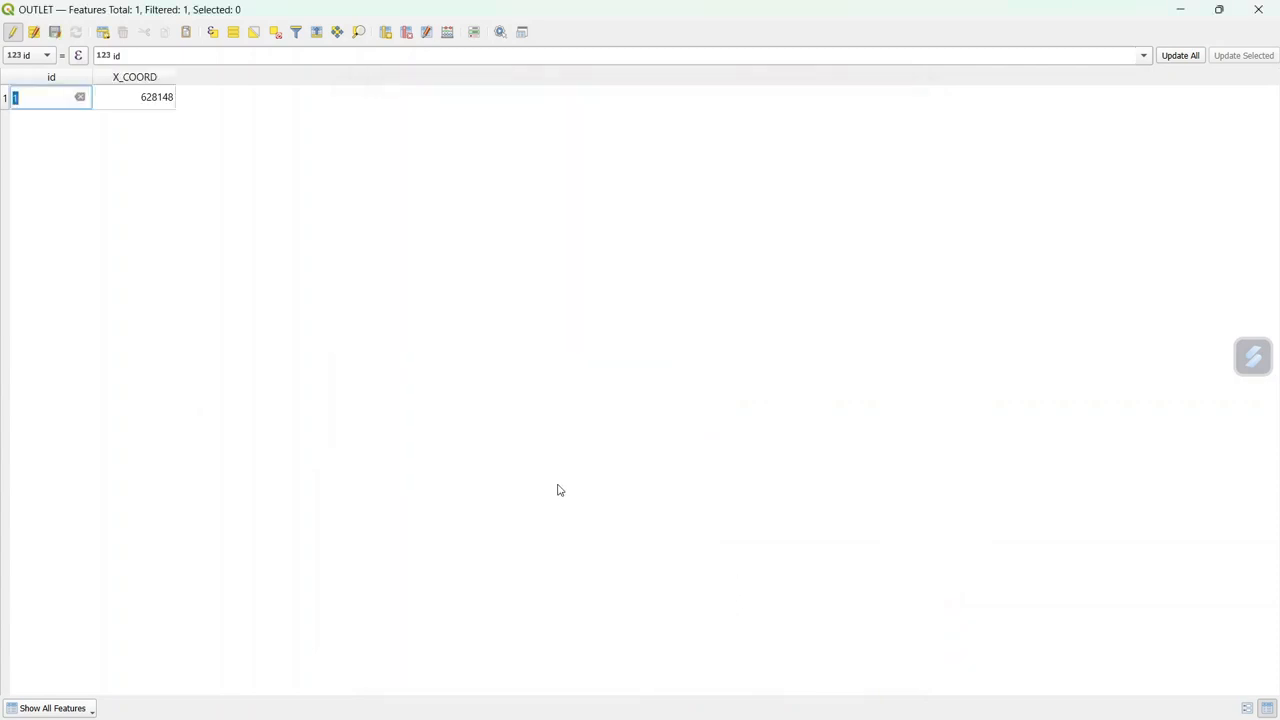
Create an integer field Y_COORD in the OUTLET table, calculated with the expression $Y
{"action": "left_click", "coordinate": [447, 33]}
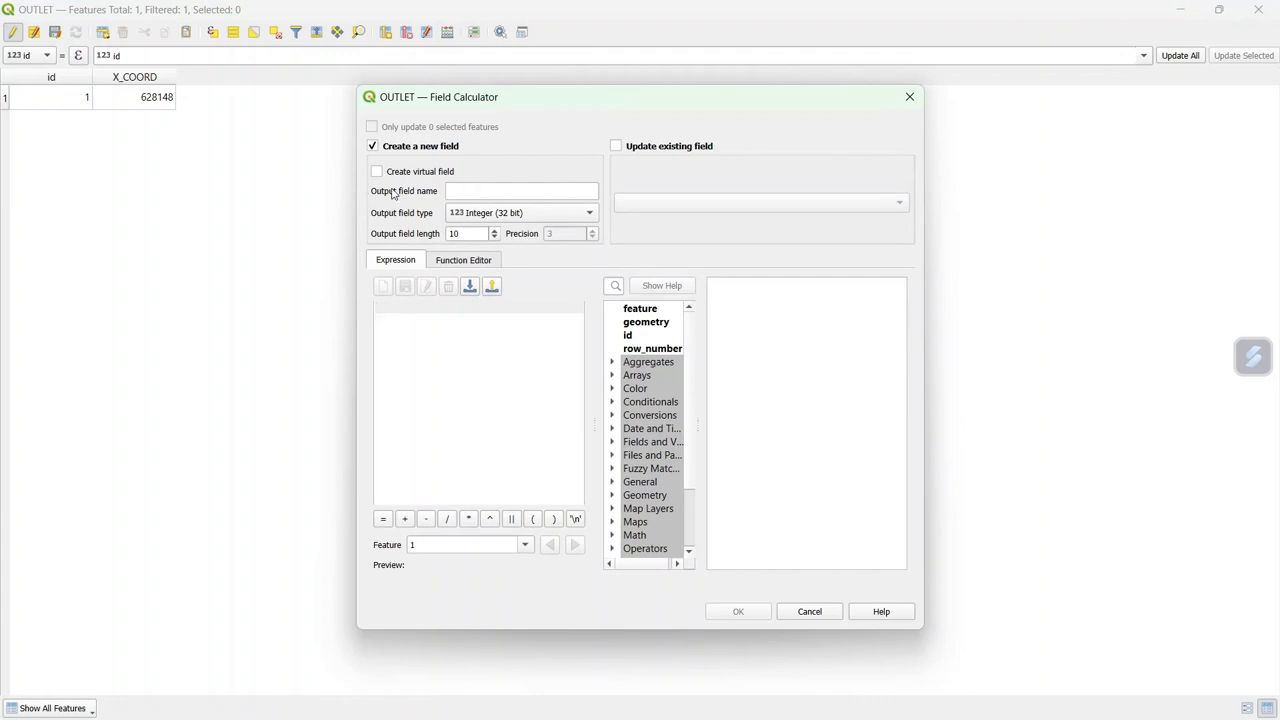
{"action": "left_click", "coordinate": [496, 192]}
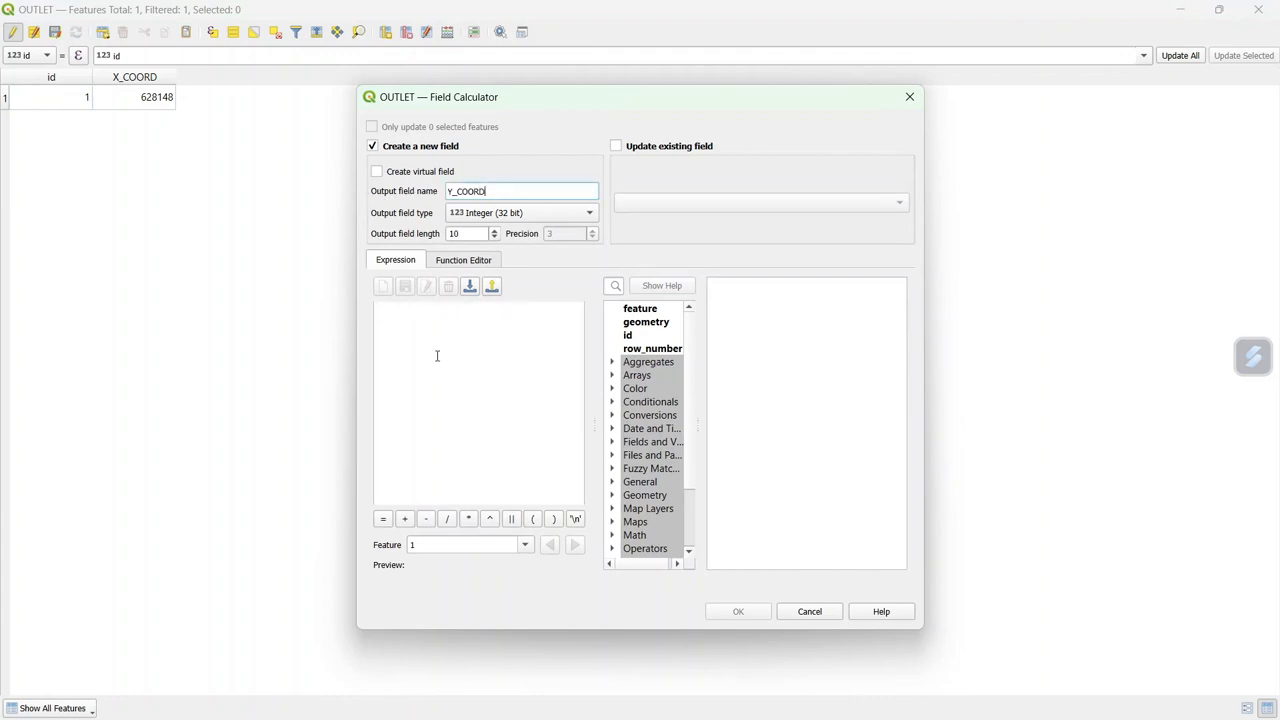
{"action": "left_click", "coordinate": [403, 327]}
{"action": "type", "text": "$y"}
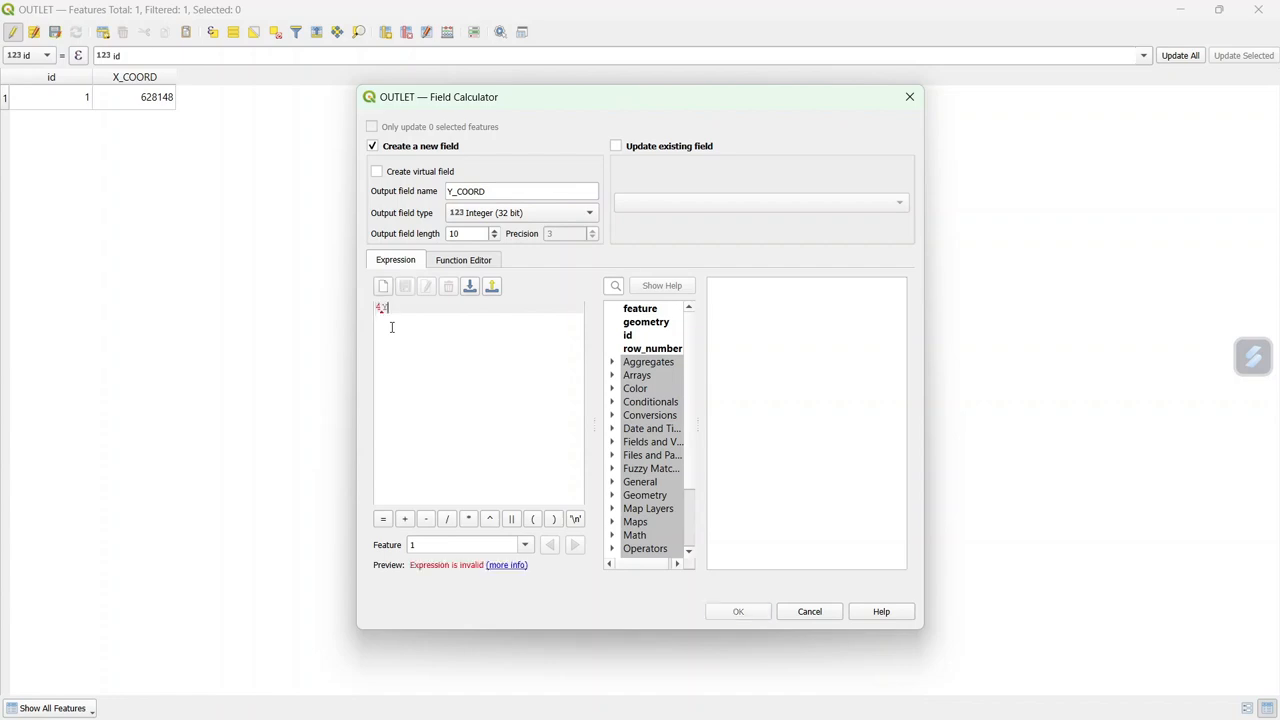
{"action": "key", "text": "BackSpace"}
{"action": "key", "text": "BackSpace"}
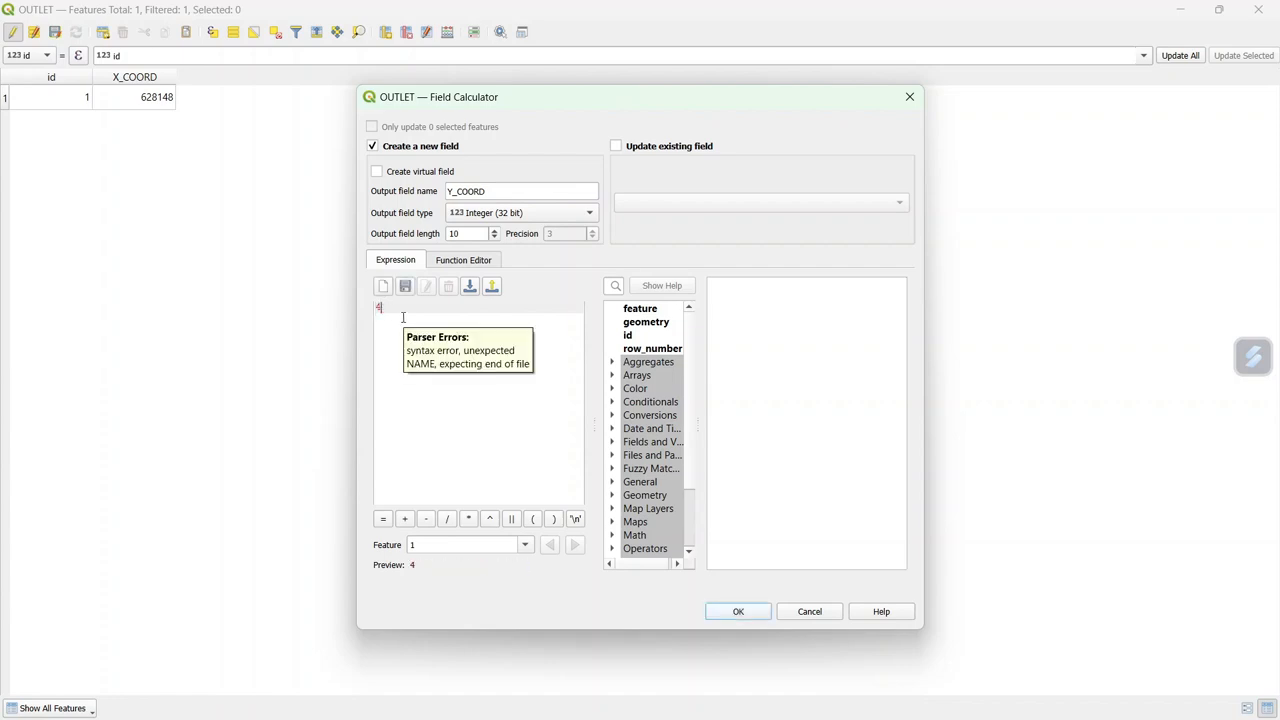
{"action": "type", "text": "$"}
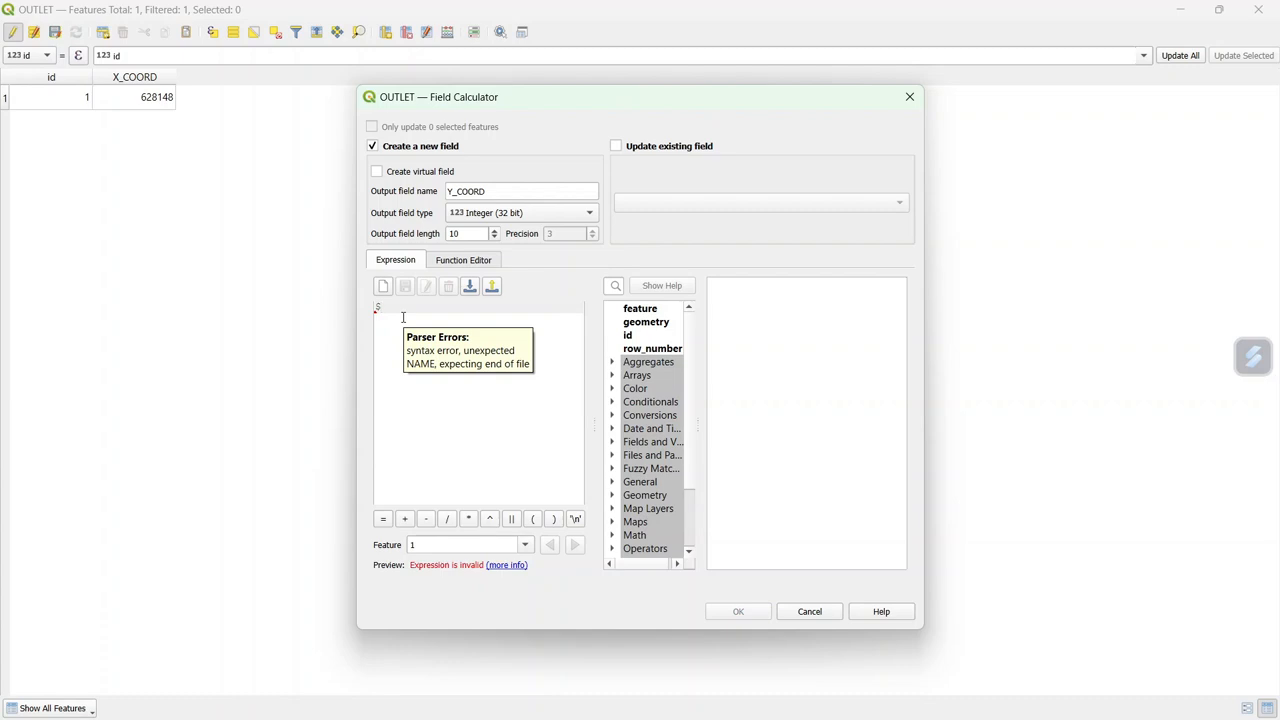
{"action": "type", "text": "Y"}
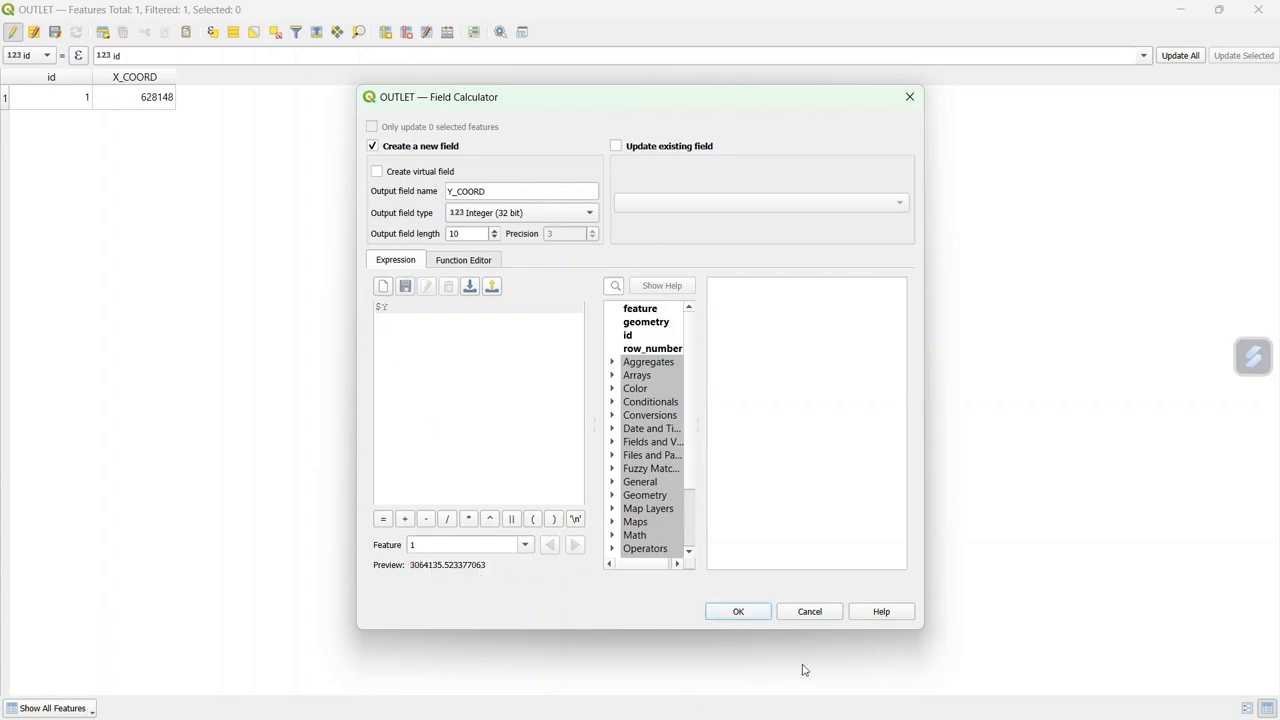
{"action": "left_click", "coordinate": [745, 613]}
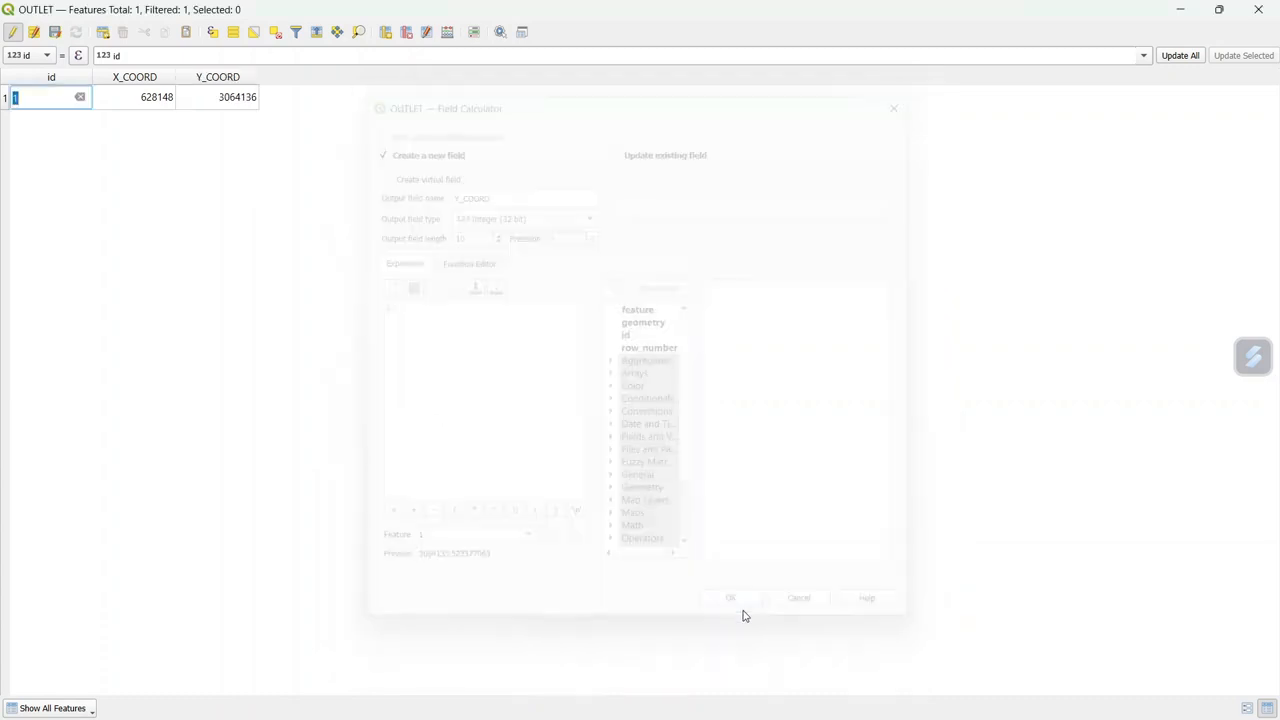
Save the OUTLET table's edits, return to the map and end editing of the OUTLET layer
{"action": "left_click", "coordinate": [55, 33]}
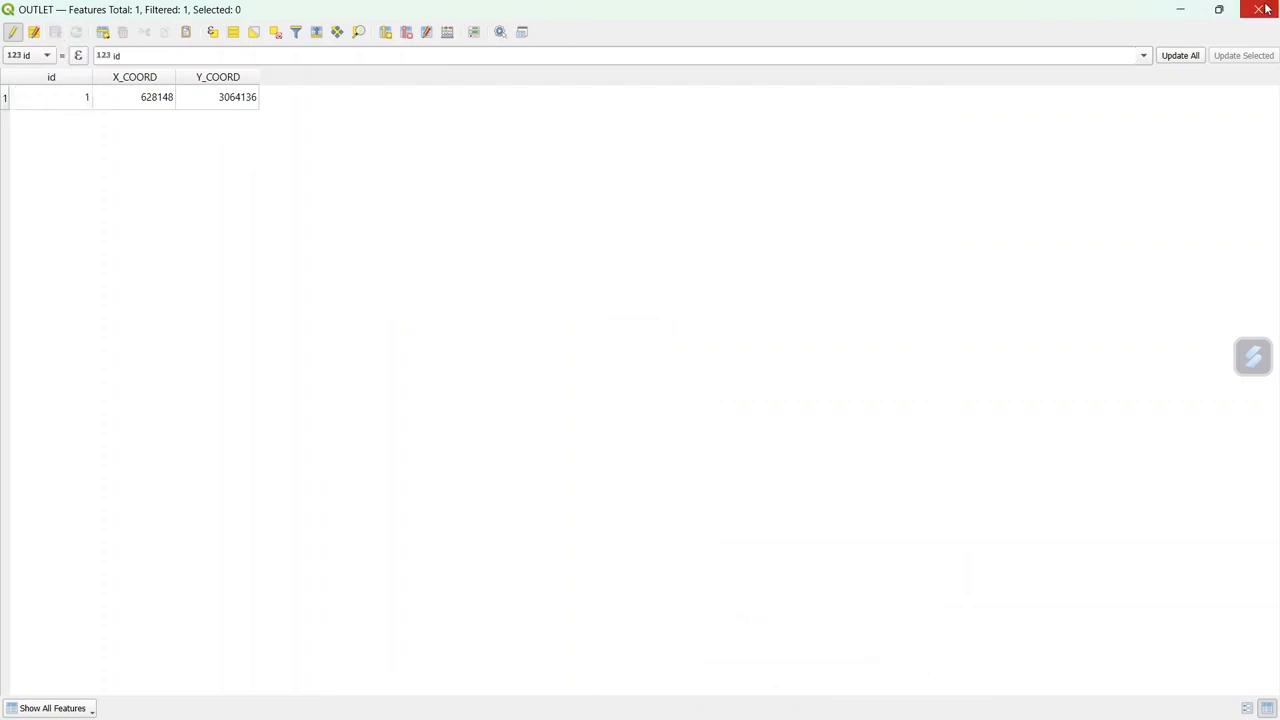
{"action": "left_click", "coordinate": [1182, 9]}
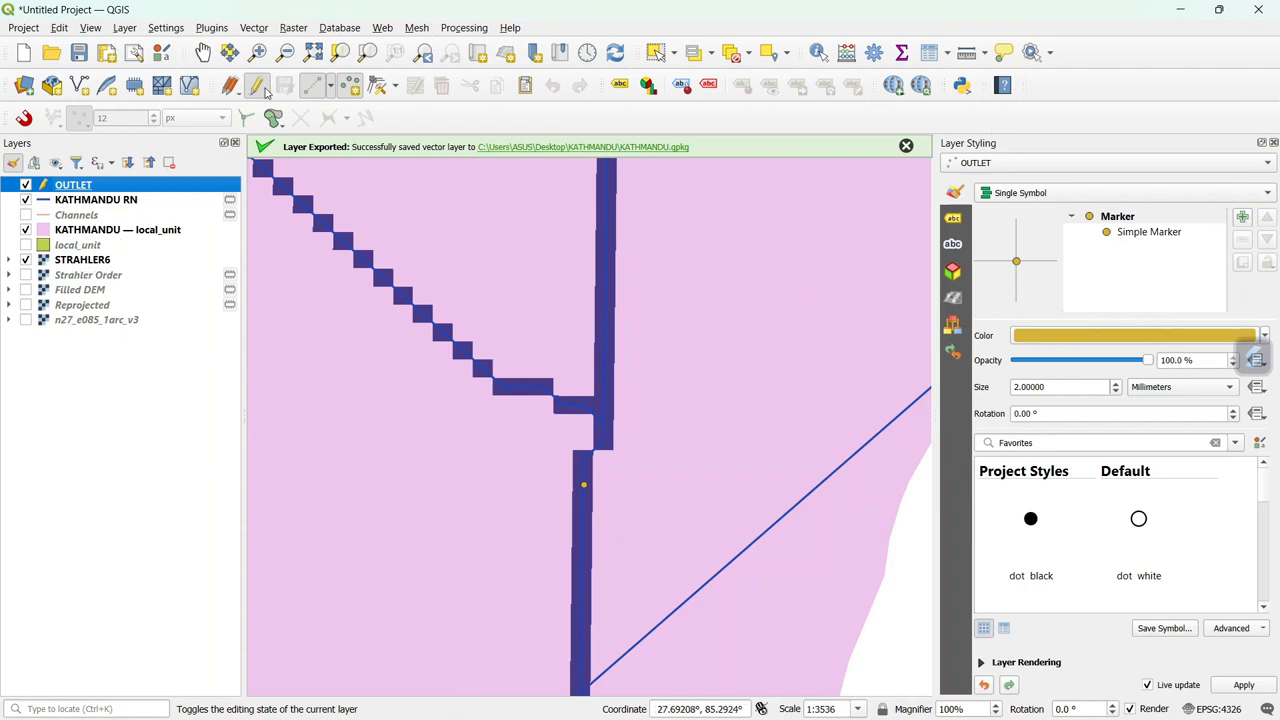
{"action": "left_click", "coordinate": [265, 92]}
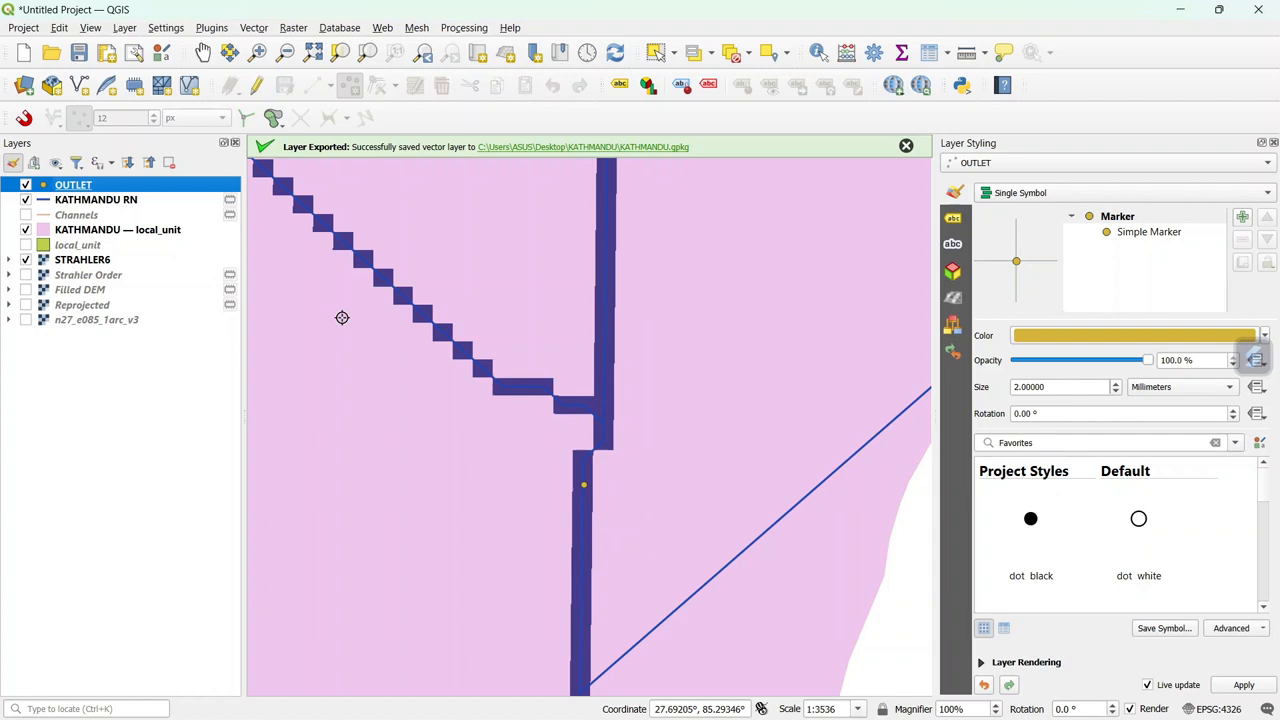
Hide the STRAHLER6 raster and close Layer Styling to enlarge the map
{"action": "left_click", "coordinate": [26, 260]}
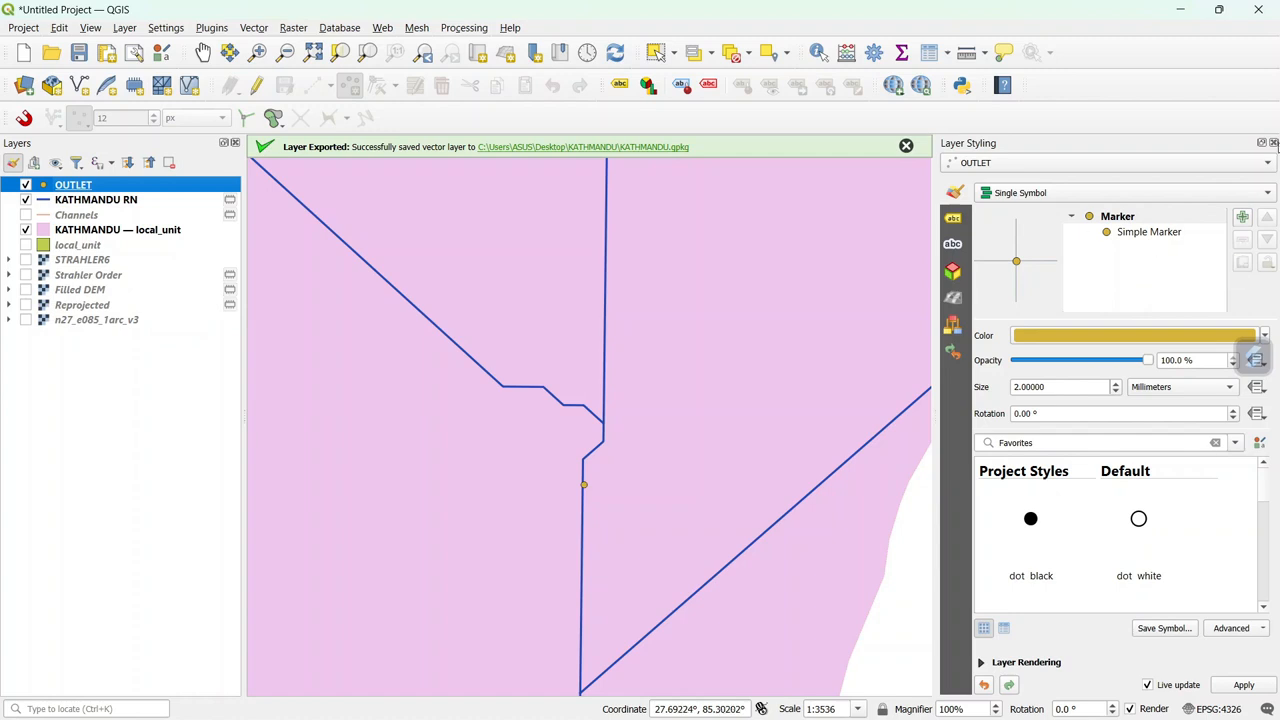
{"action": "left_click", "coordinate": [1273, 143]}
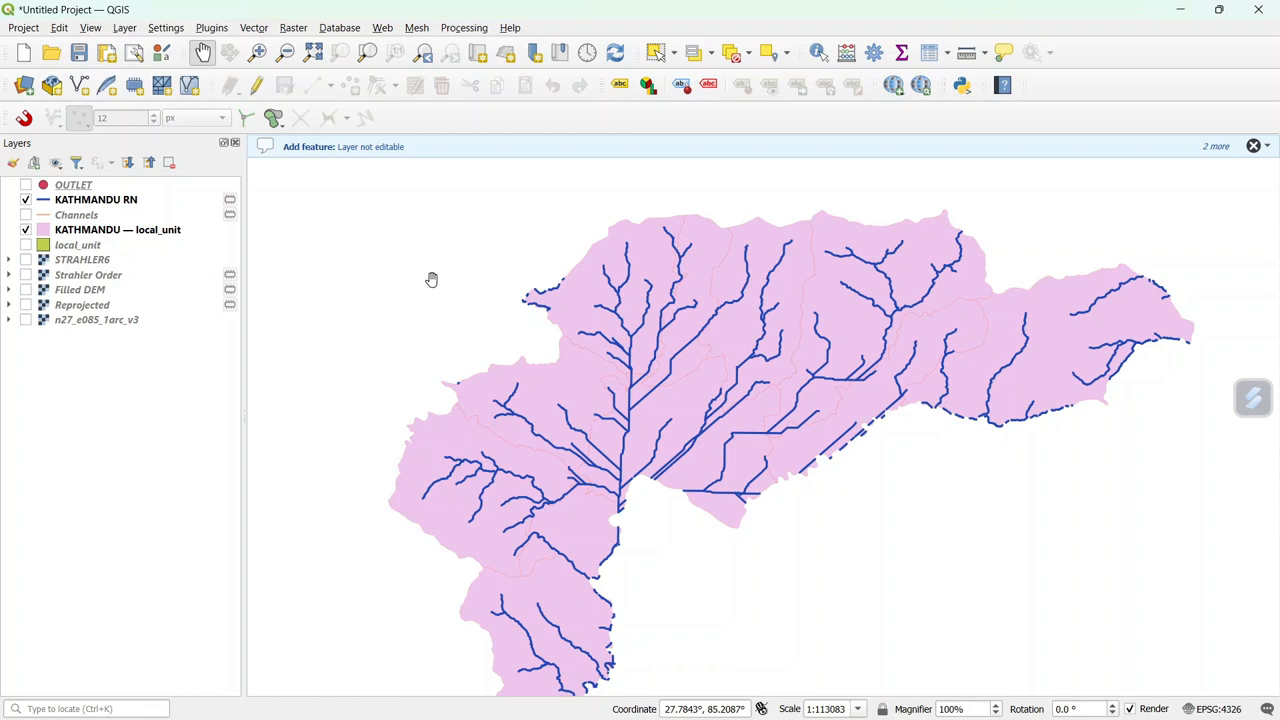
Open the SAGA Next Gen Upslope area tool from the Terrain Analysis - Hydrology algorithms
{"action": "left_click", "coordinate": [463, 28]}
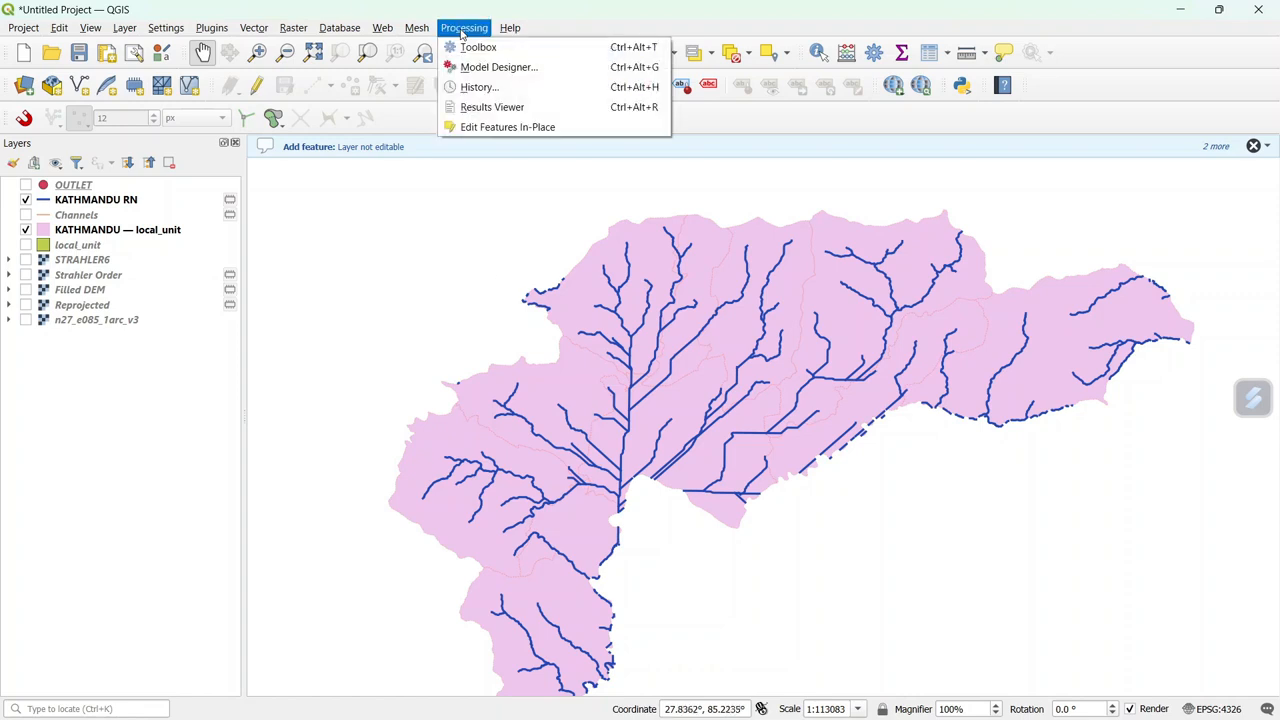
{"action": "left_click", "coordinate": [477, 47]}
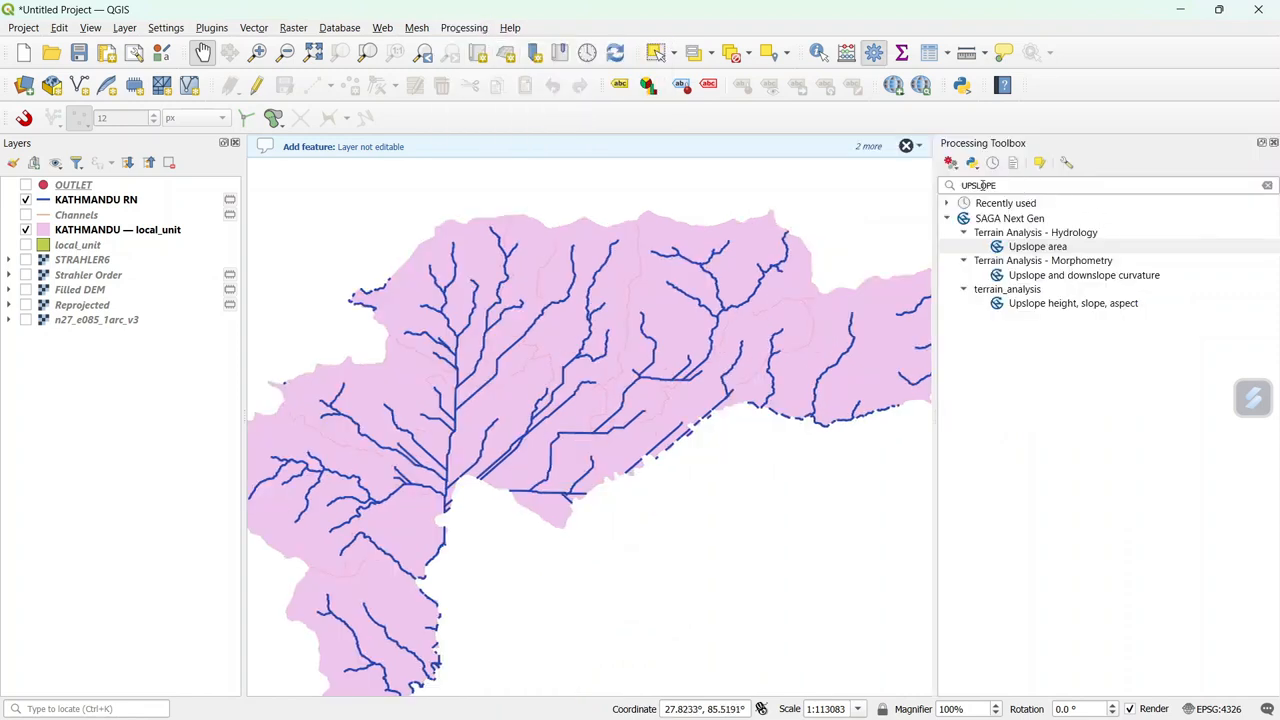
{"action": "double_click", "coordinate": [1062, 249]}
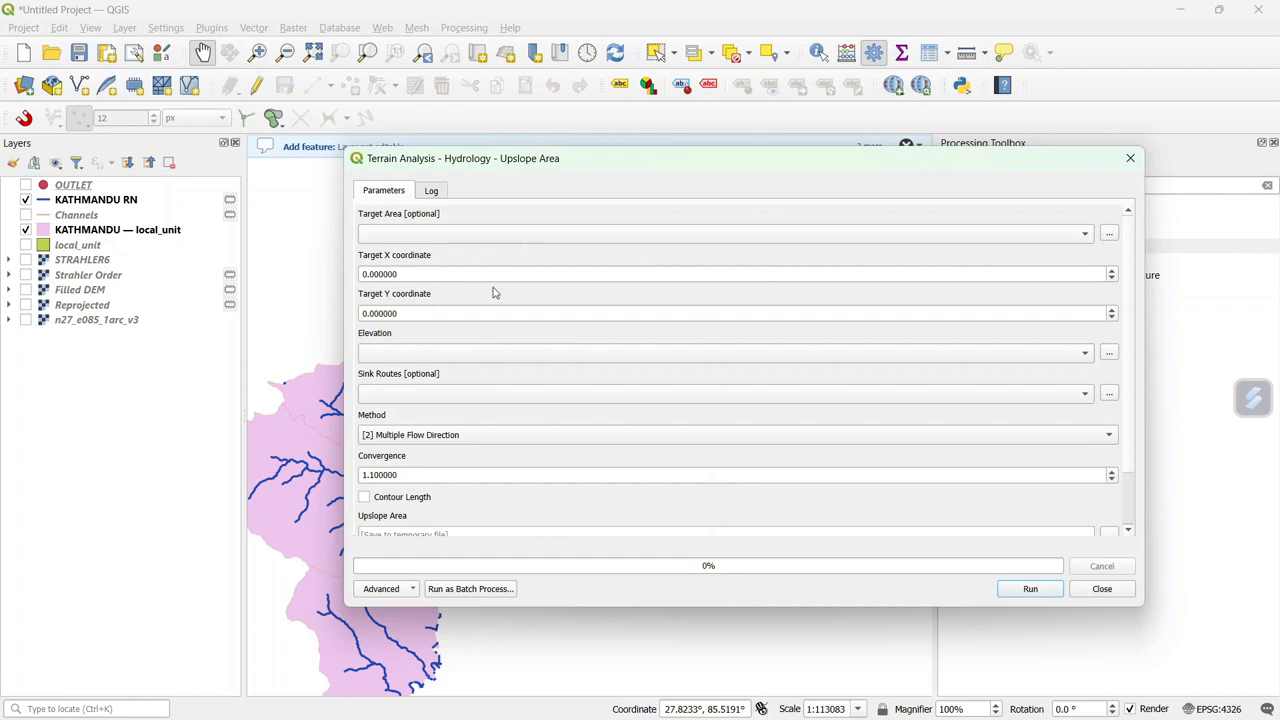
Copy the X_COORD value 628148 from the OUTLET attribute table into the Upslope Area tool's Target X coordinate
{"action": "left_click", "coordinate": [453, 272]}
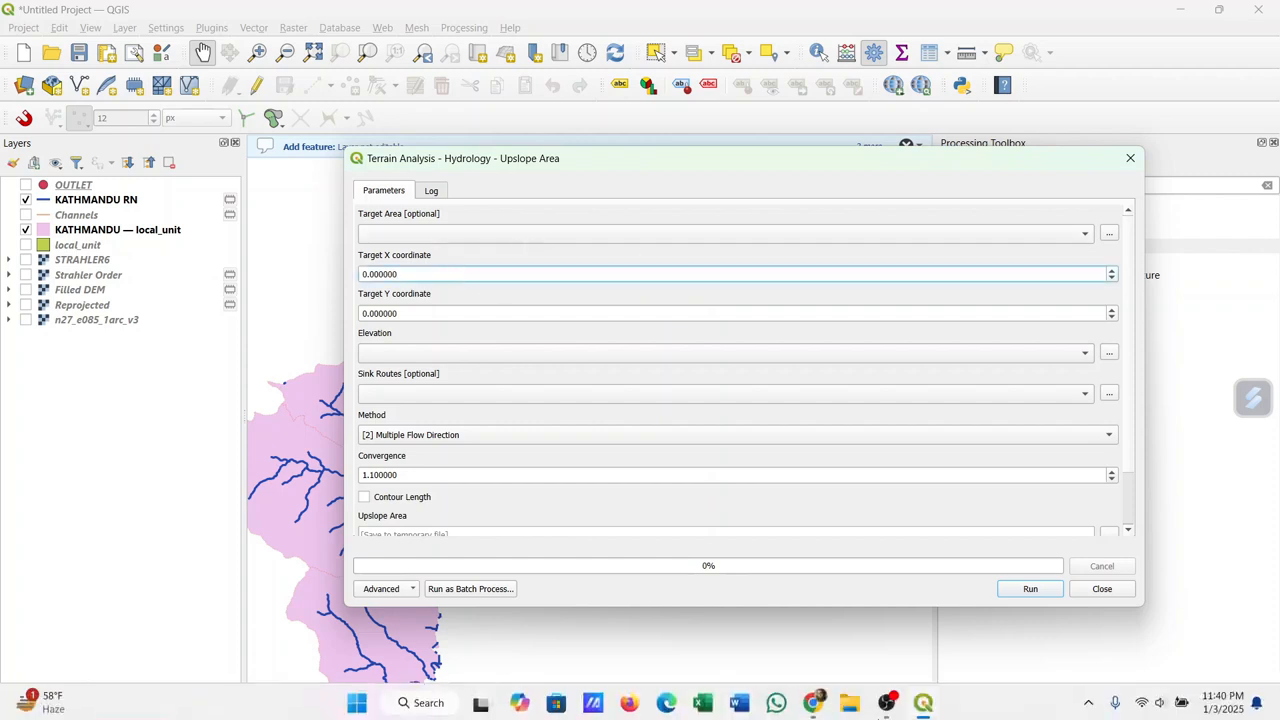
{"action": "left_click", "coordinate": [1057, 634]}
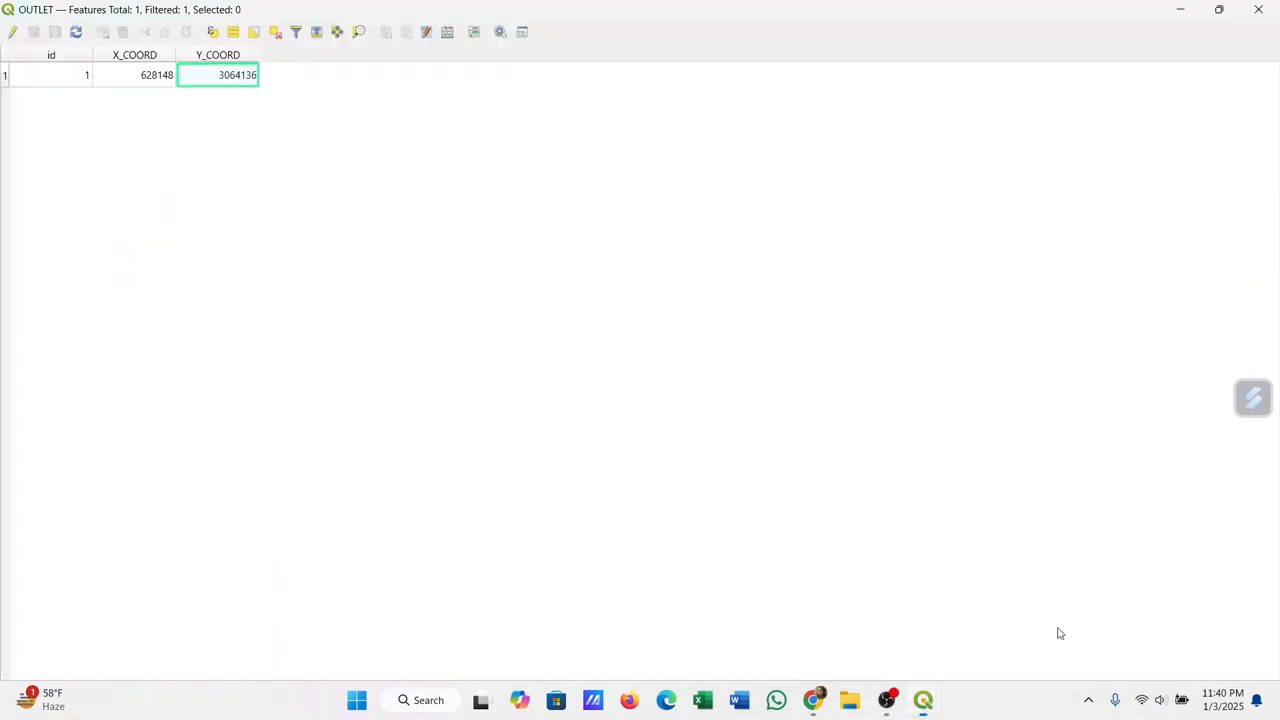
{"action": "left_click", "coordinate": [143, 80]}
{"action": "right_click", "coordinate": [143, 80]}
{"action": "left_click", "coordinate": [205, 103]}
{"action": "mouse_move", "coordinate": [923, 700]}
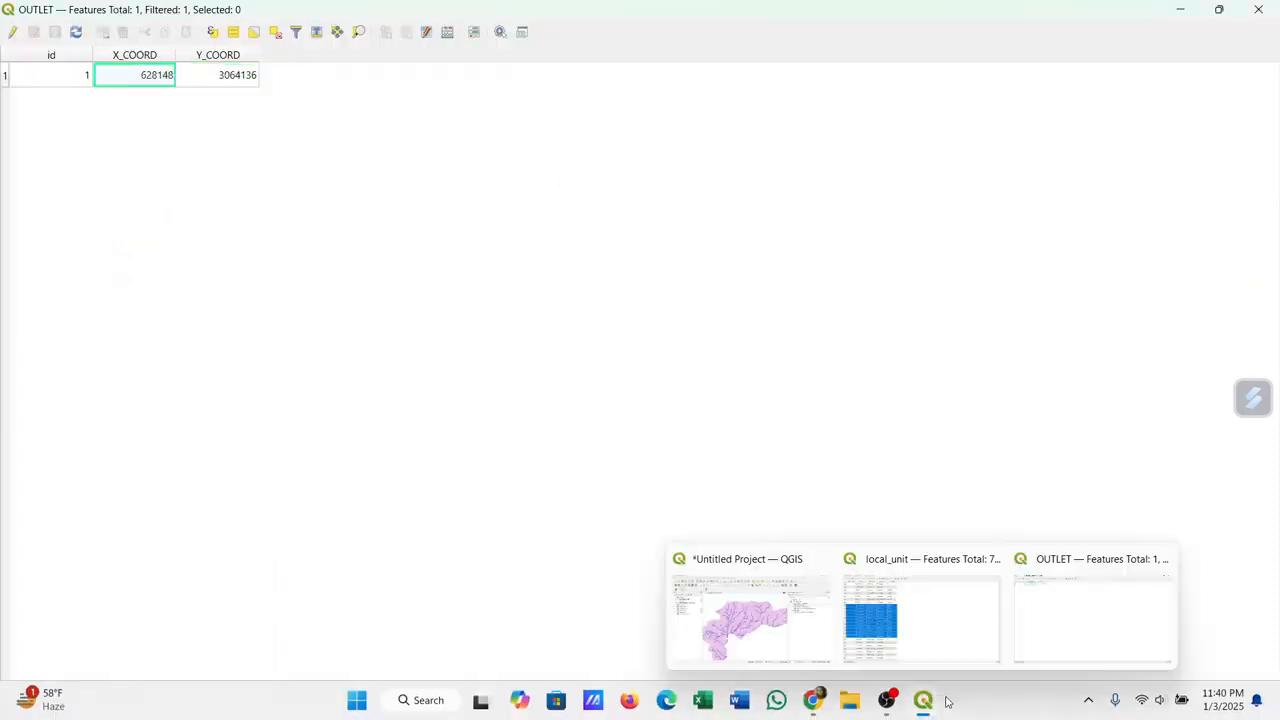
{"action": "left_click", "coordinate": [750, 612]}
{"action": "left_click_drag", "start_coordinate": [420, 274], "coordinate": [362, 274]}
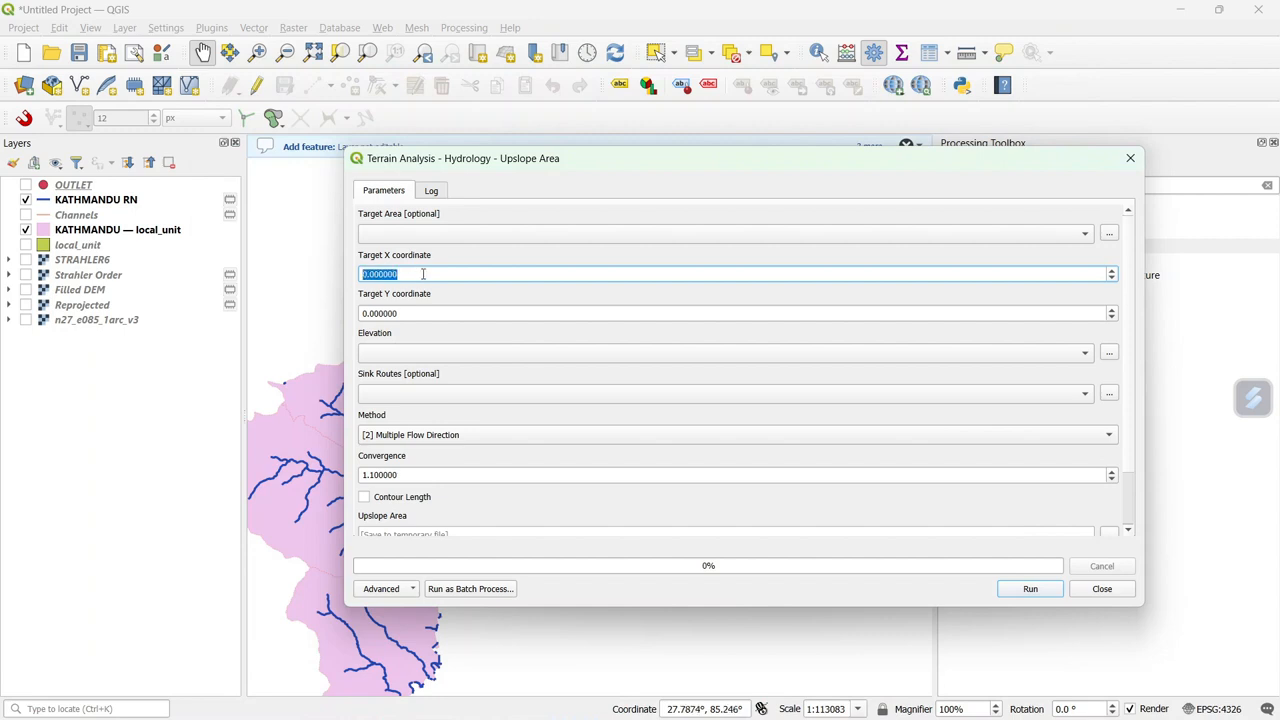
{"action": "right_click", "coordinate": [422, 274]}
{"action": "left_click", "coordinate": [459, 368]}
Replace the Upslope Area tool's Target Y coordinate with the OUTLET point's Y_COORD value
{"action": "left_click_drag", "start_coordinate": [418, 314], "coordinate": [362, 314]}
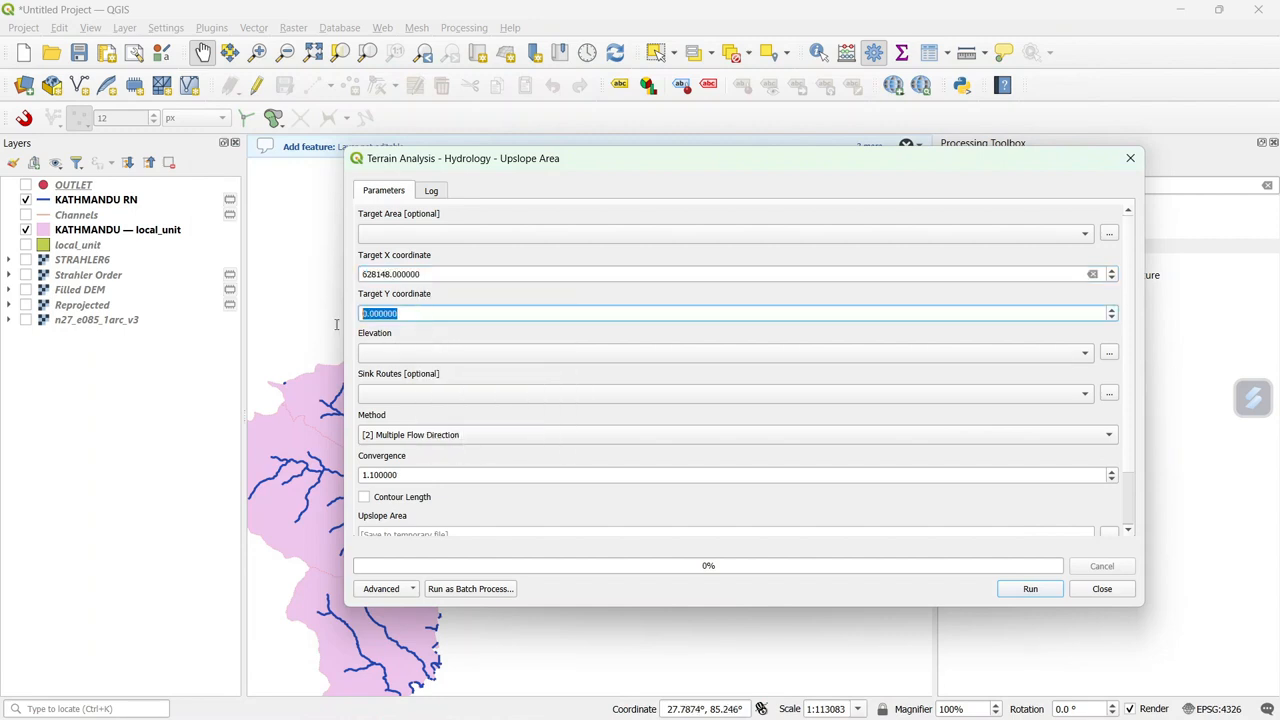
Copy the outlet's Y_COORD value 3064136 from the OUTLET attribute table into the Upslope Area tool's Target Y coordinate
{"action": "mouse_move", "coordinate": [923, 712]}
{"action": "left_click", "coordinate": [1091, 615]}
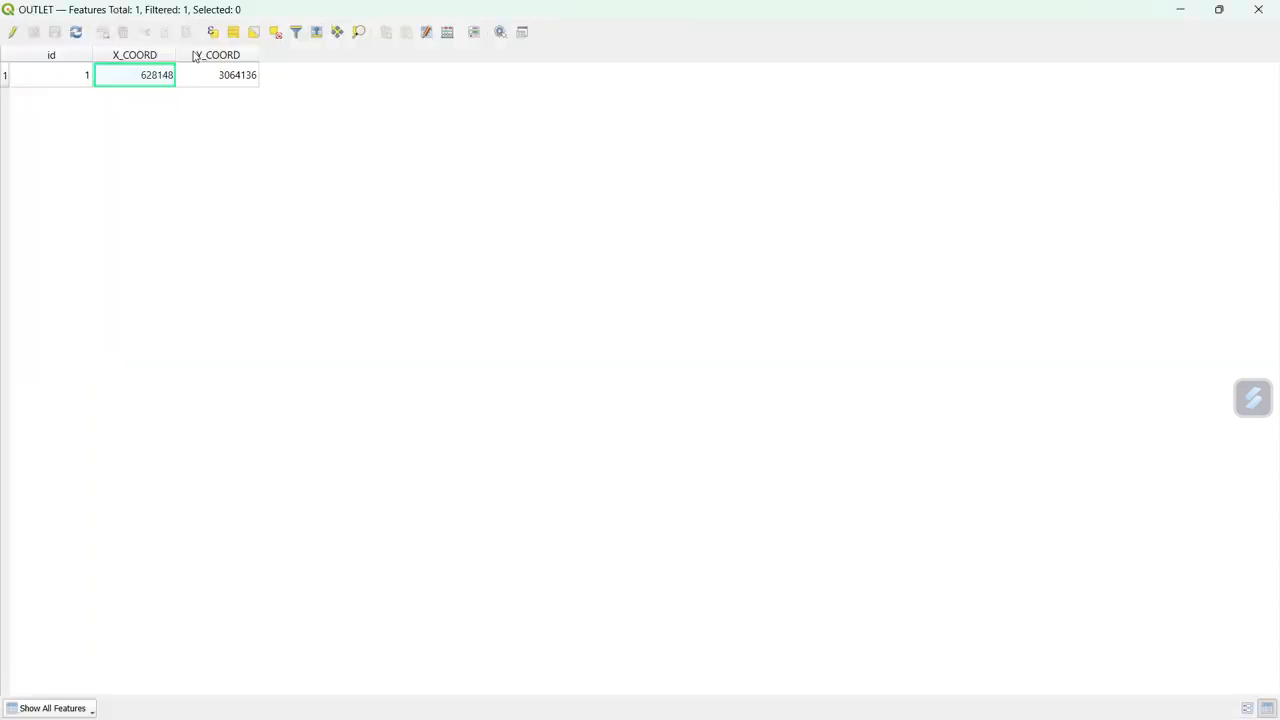
{"action": "right_click", "coordinate": [231, 80]}
{"action": "left_click", "coordinate": [264, 107]}
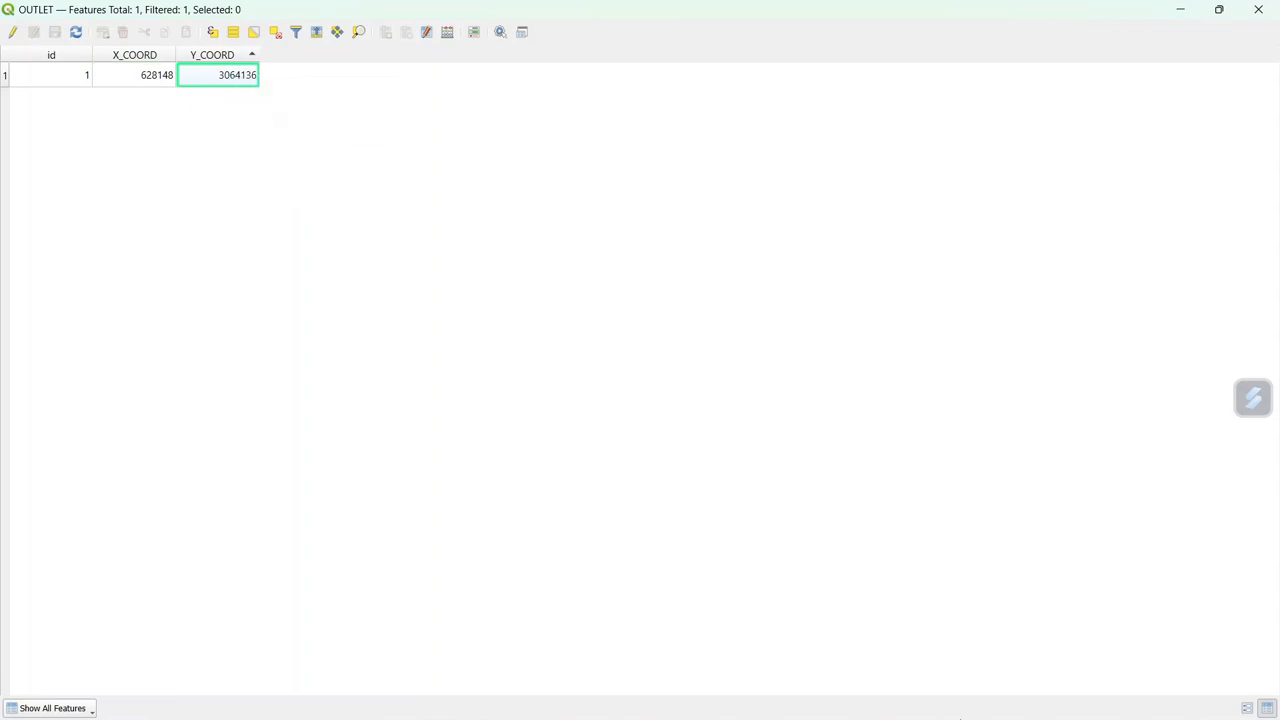
{"action": "mouse_move", "coordinate": [920, 703]}
{"action": "left_click", "coordinate": [750, 615]}
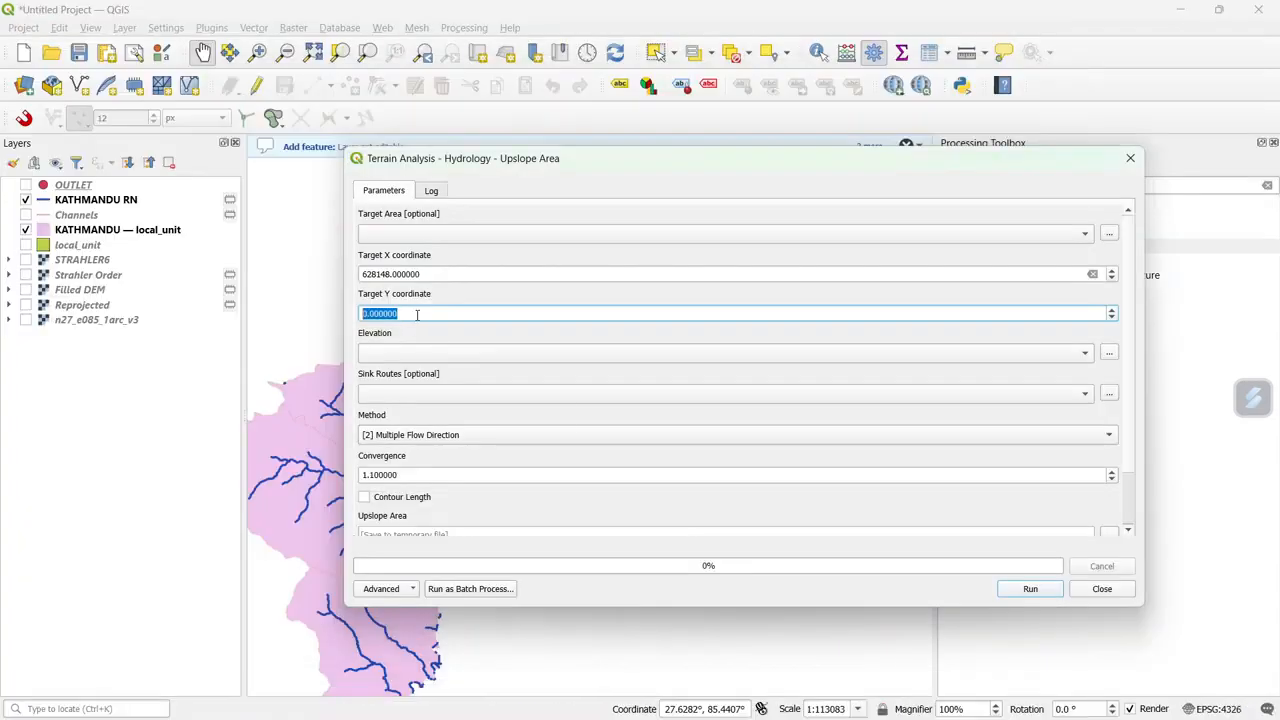
{"action": "right_click", "coordinate": [417, 315]}
{"action": "left_click", "coordinate": [455, 407]}
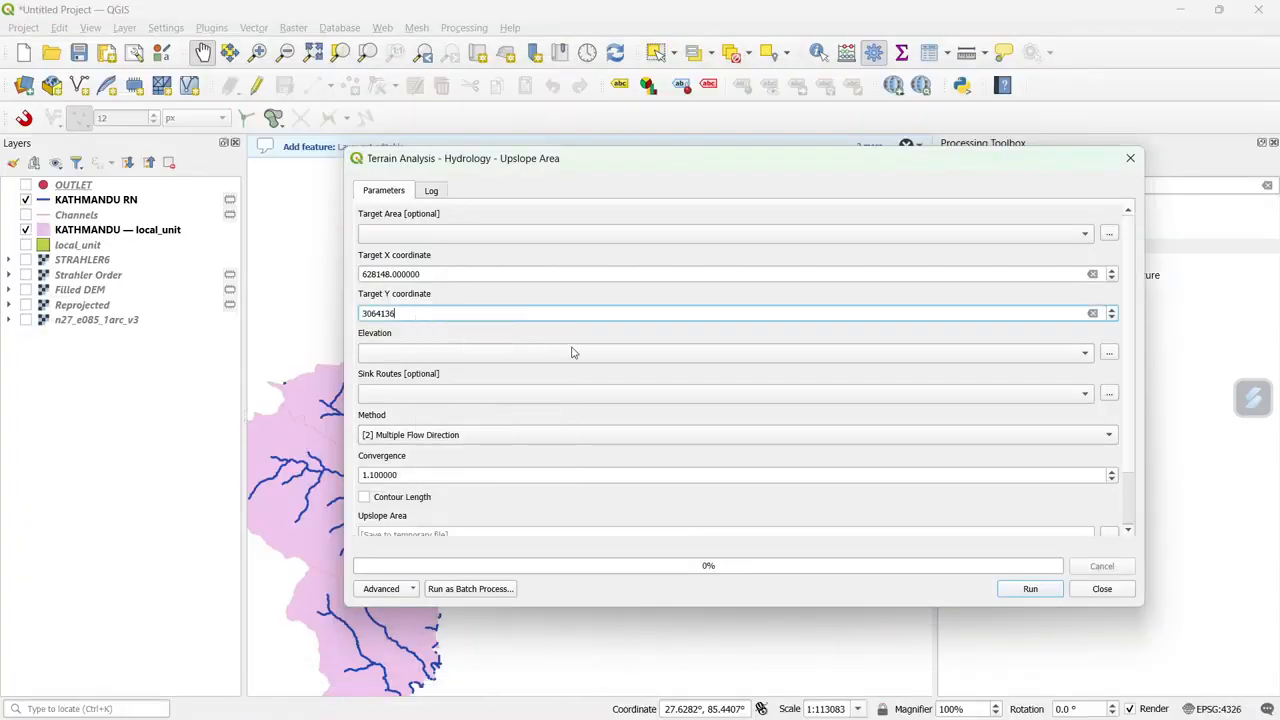
Run the Upslope Area tool with Filled DEM as elevation and the Deterministic 8 method, saving to a temporary file
{"action": "left_click", "coordinate": [462, 353]}
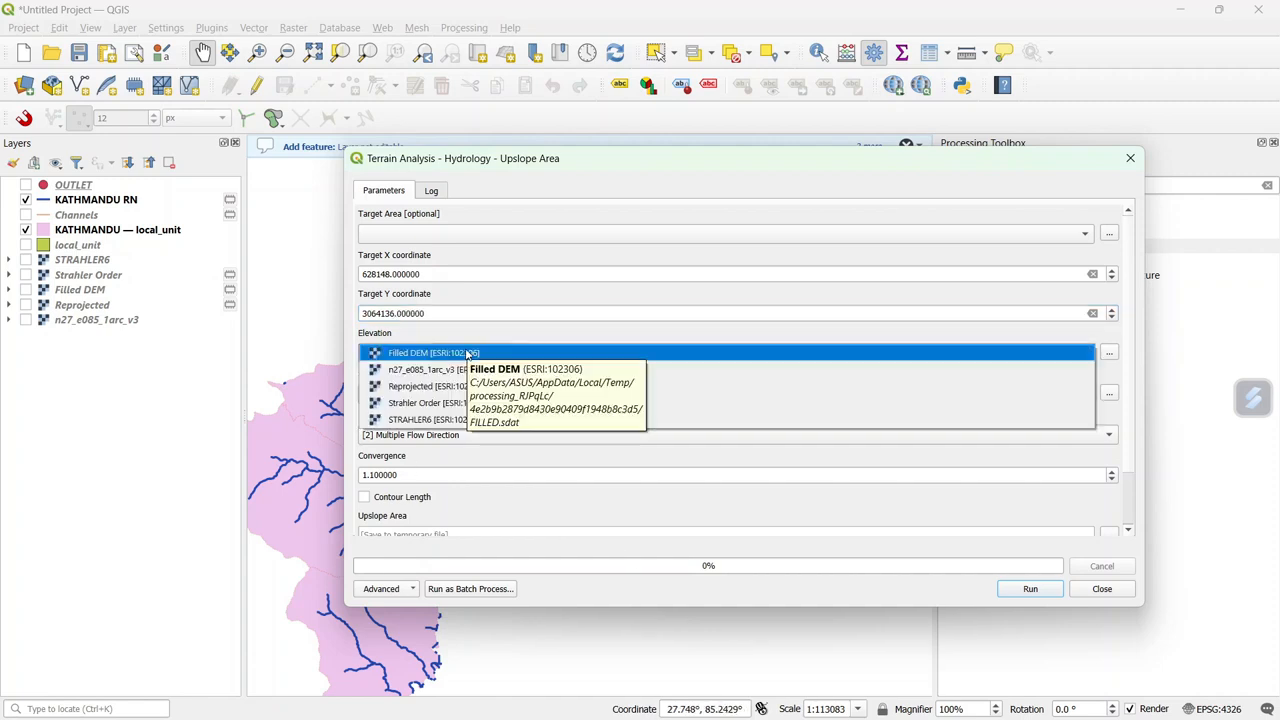
{"action": "left_click", "coordinate": [467, 353]}
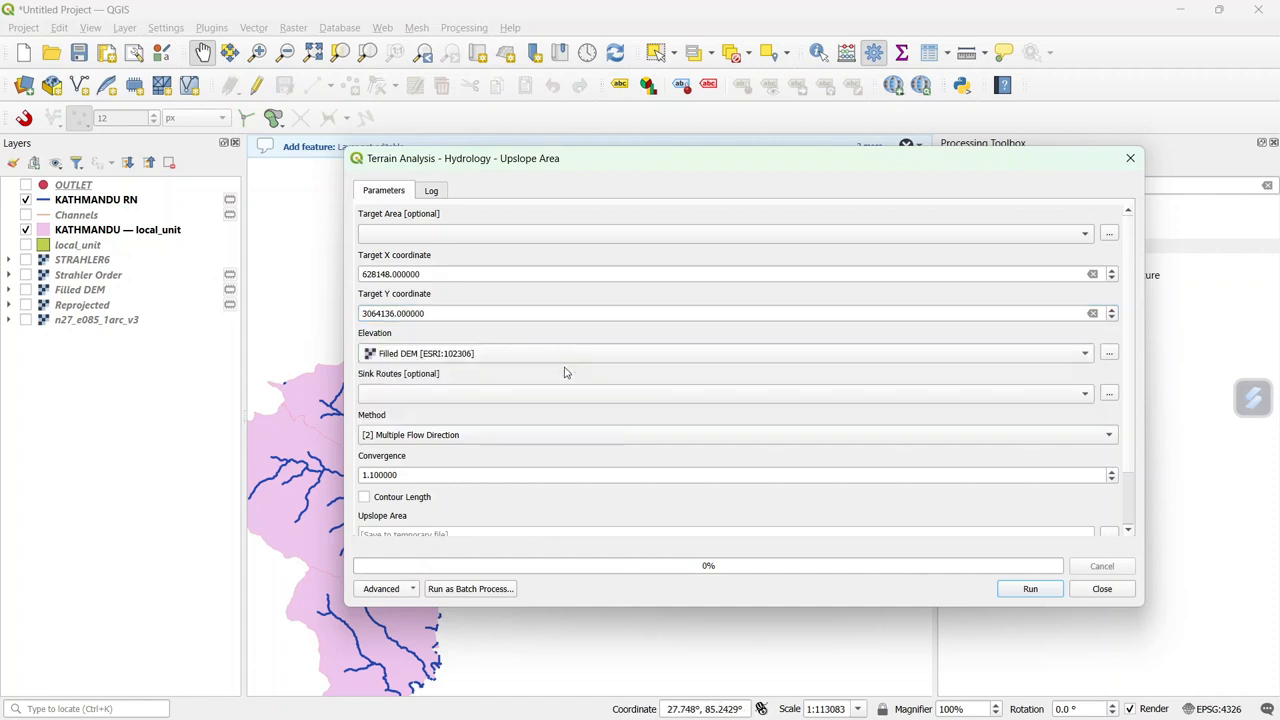
{"action": "left_click", "coordinate": [484, 436]}
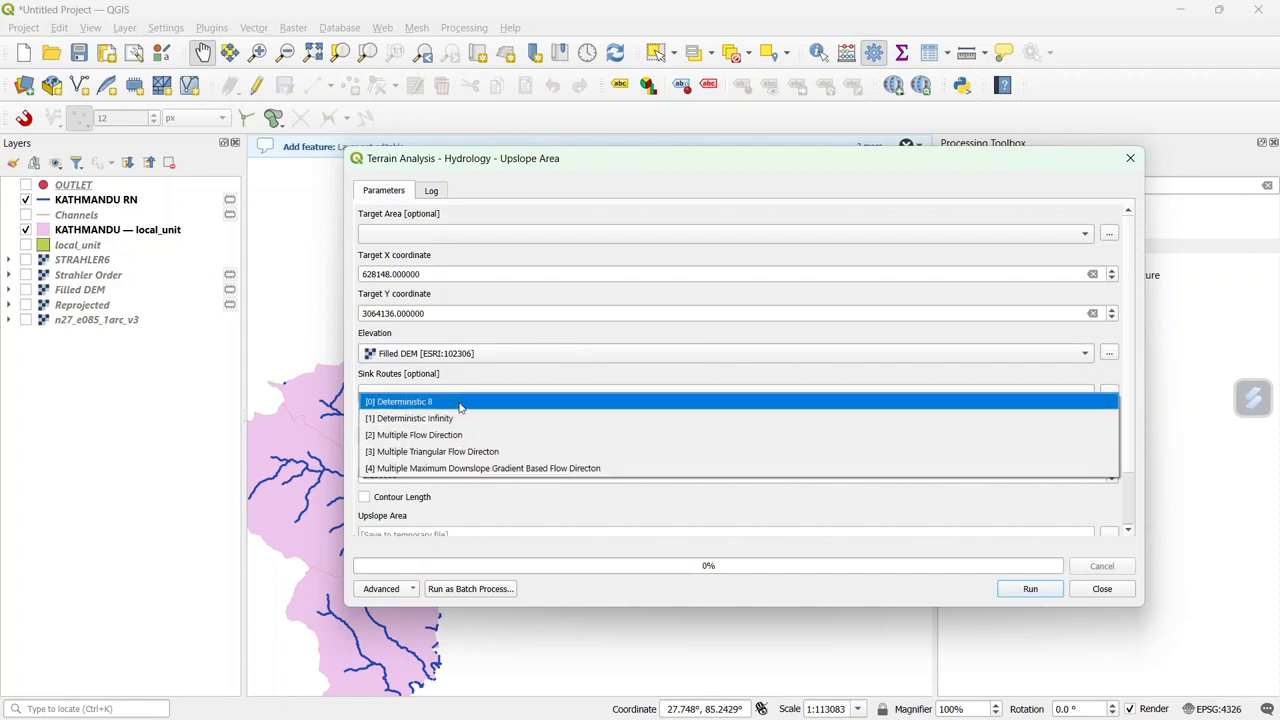
{"action": "left_click", "coordinate": [451, 403]}
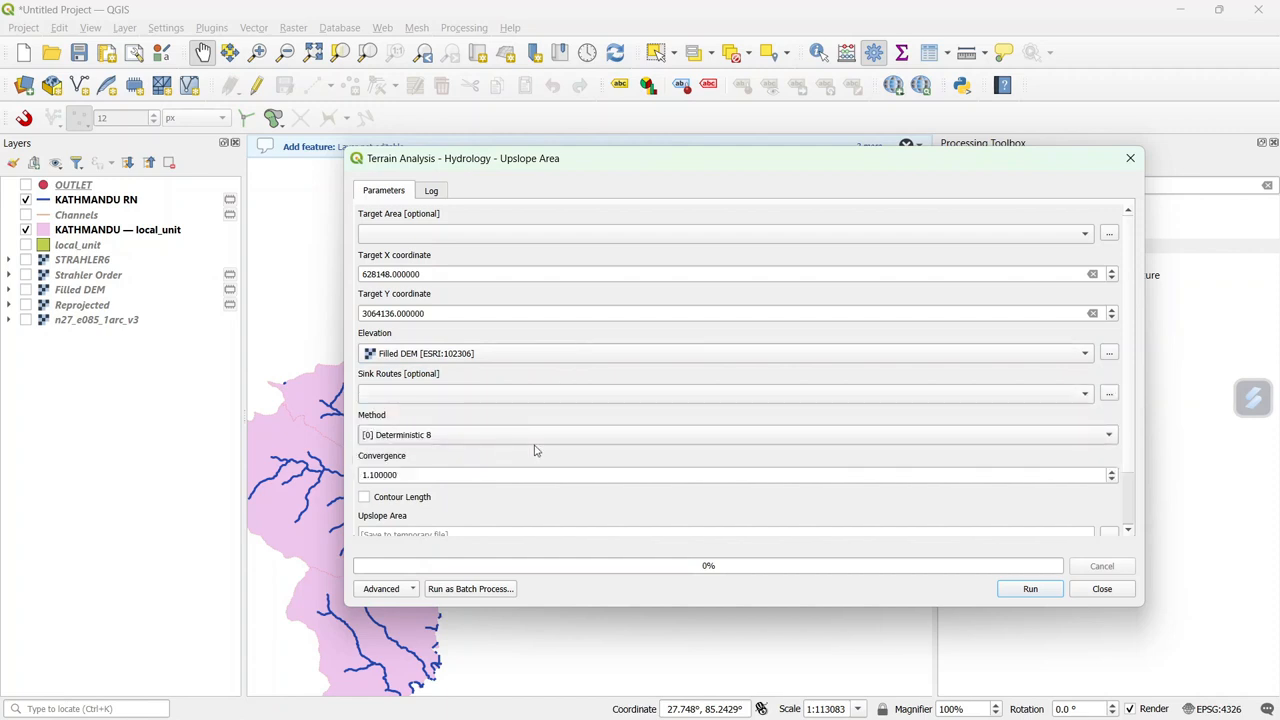
{"action": "scroll", "coordinate": [578, 505], "scroll_direction": "down", "scroll_amount": 2}
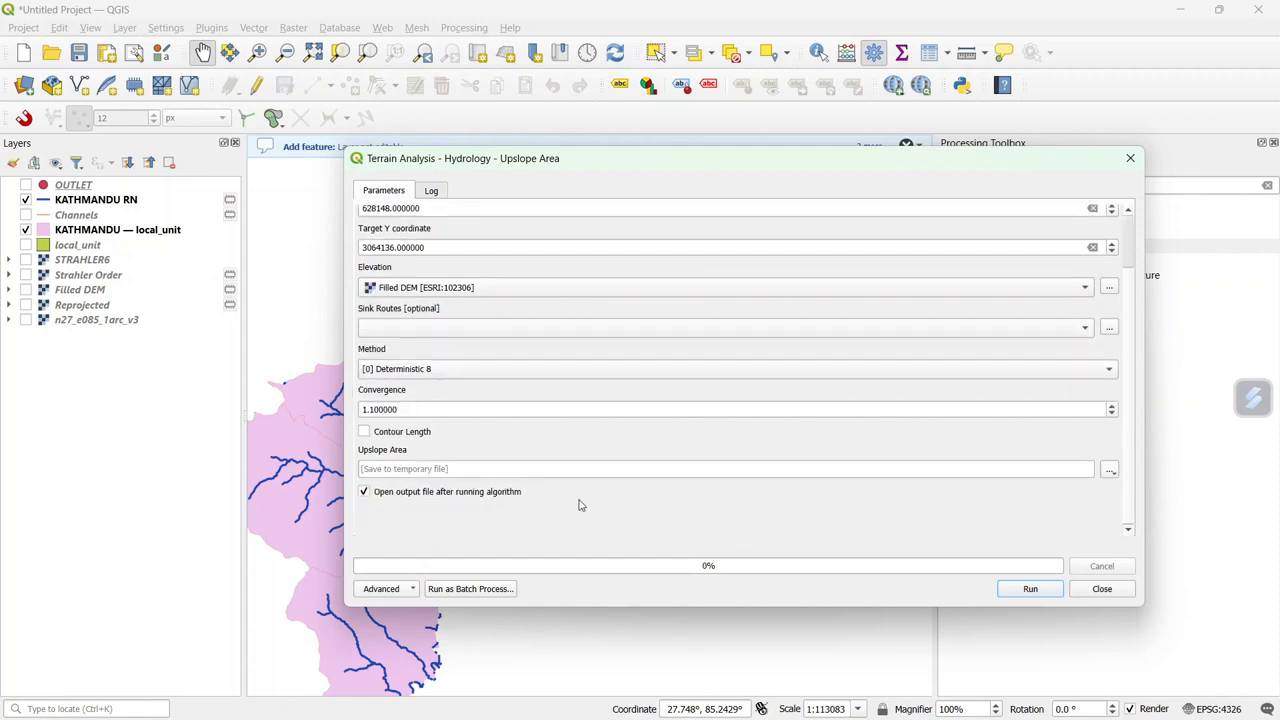
{"action": "left_click", "coordinate": [1030, 589]}
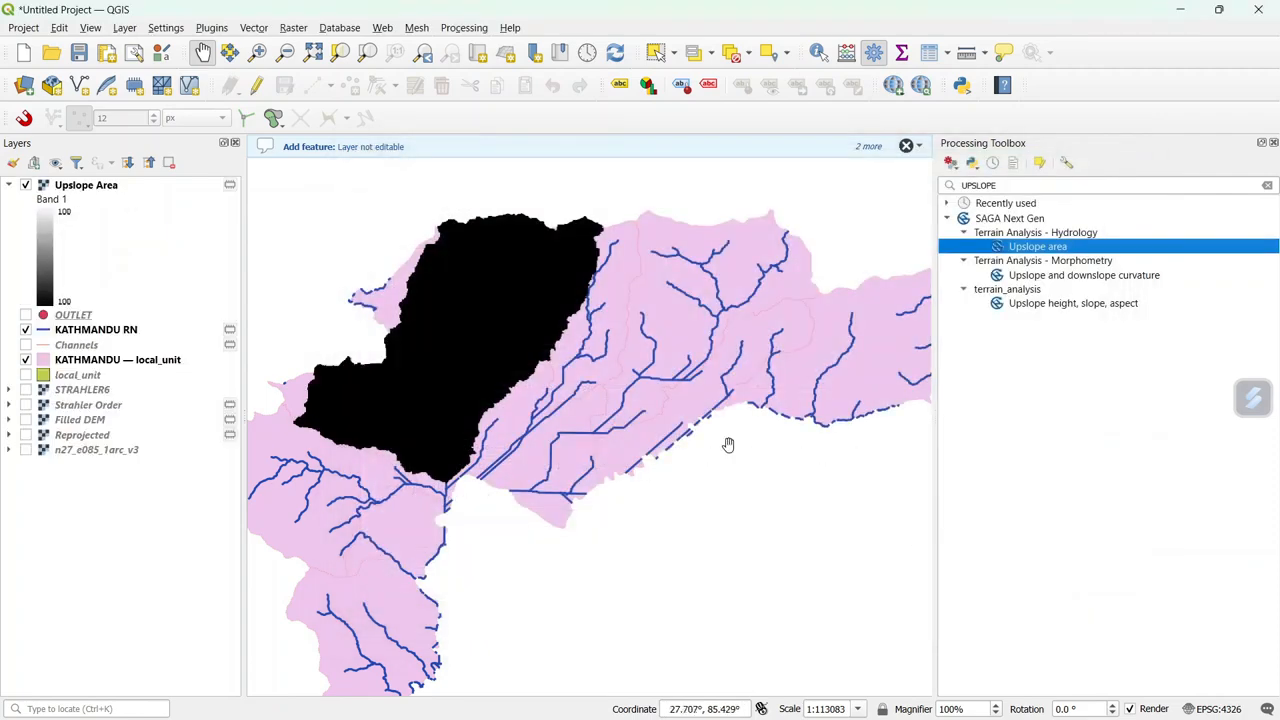
Place the OUTLET layer above Upslope Area and show it to check the outlet point against the upslope raster
{"action": "left_click_drag", "start_coordinate": [618, 405], "coordinate": [689, 505]}
{"action": "left_click_drag", "start_coordinate": [555, 522], "coordinate": [608, 507]}
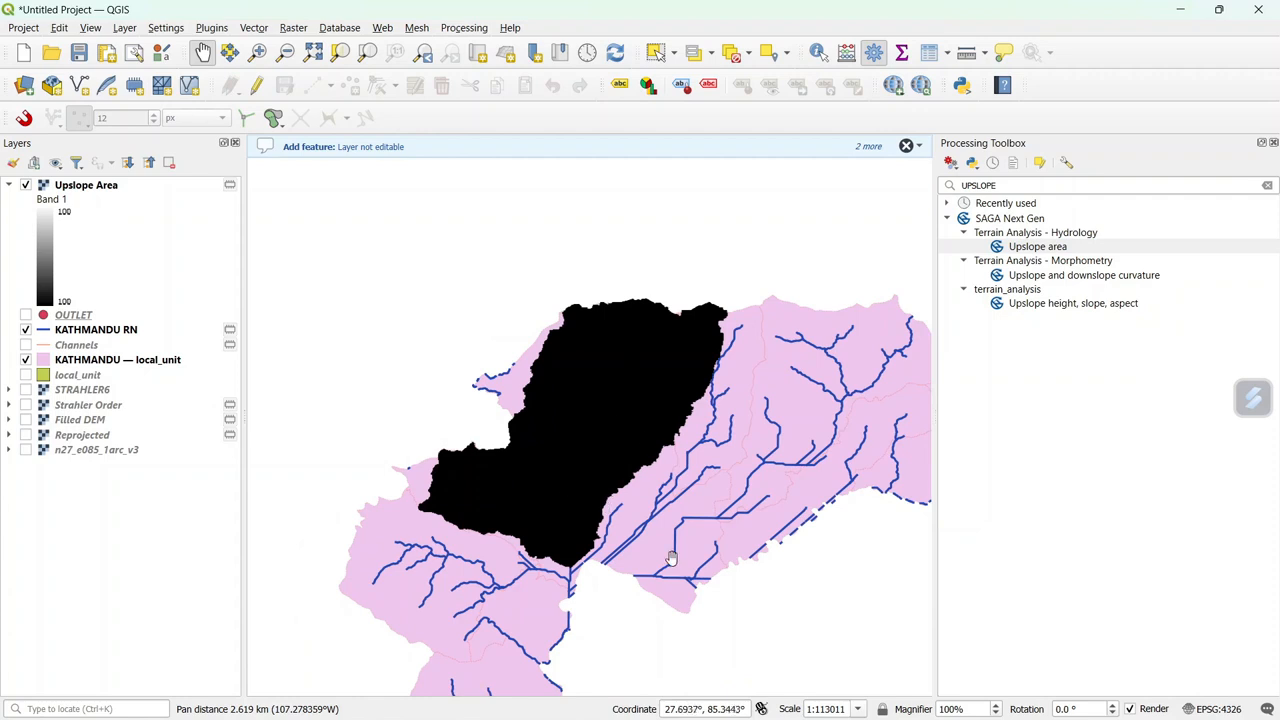
{"action": "left_click_drag", "start_coordinate": [116, 318], "coordinate": [118, 195]}
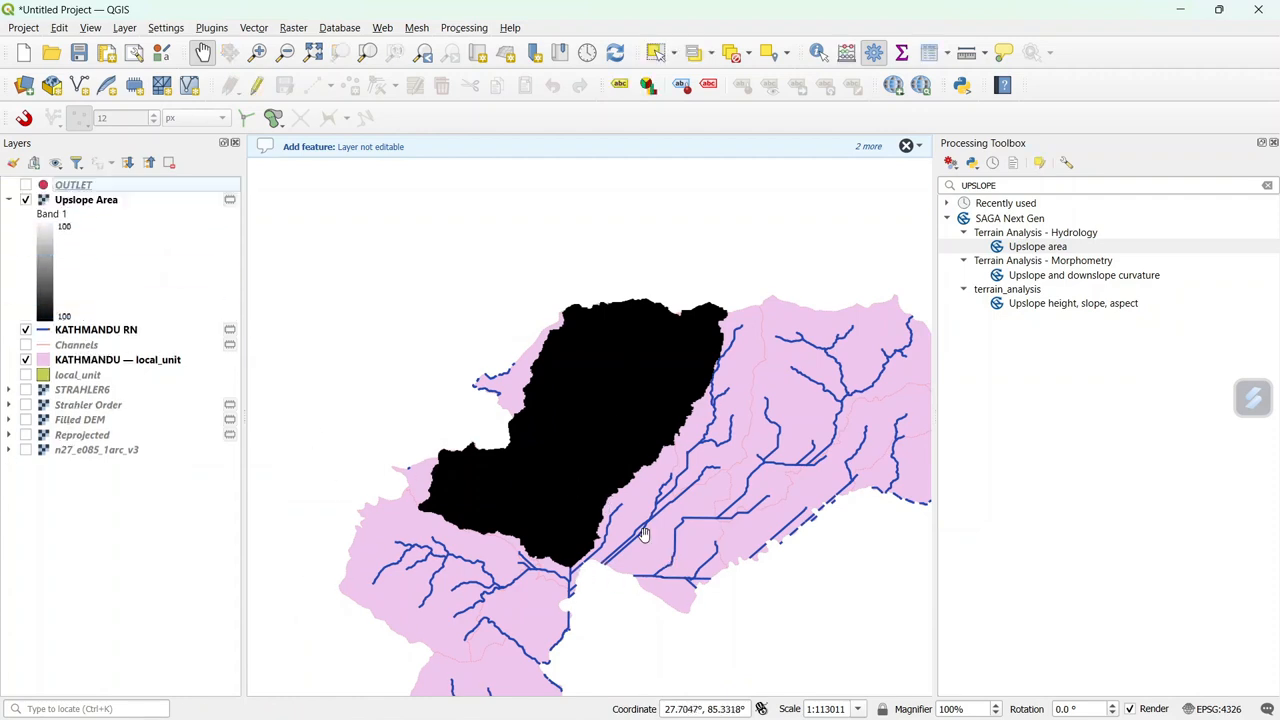
{"action": "left_click", "coordinate": [26, 185]}
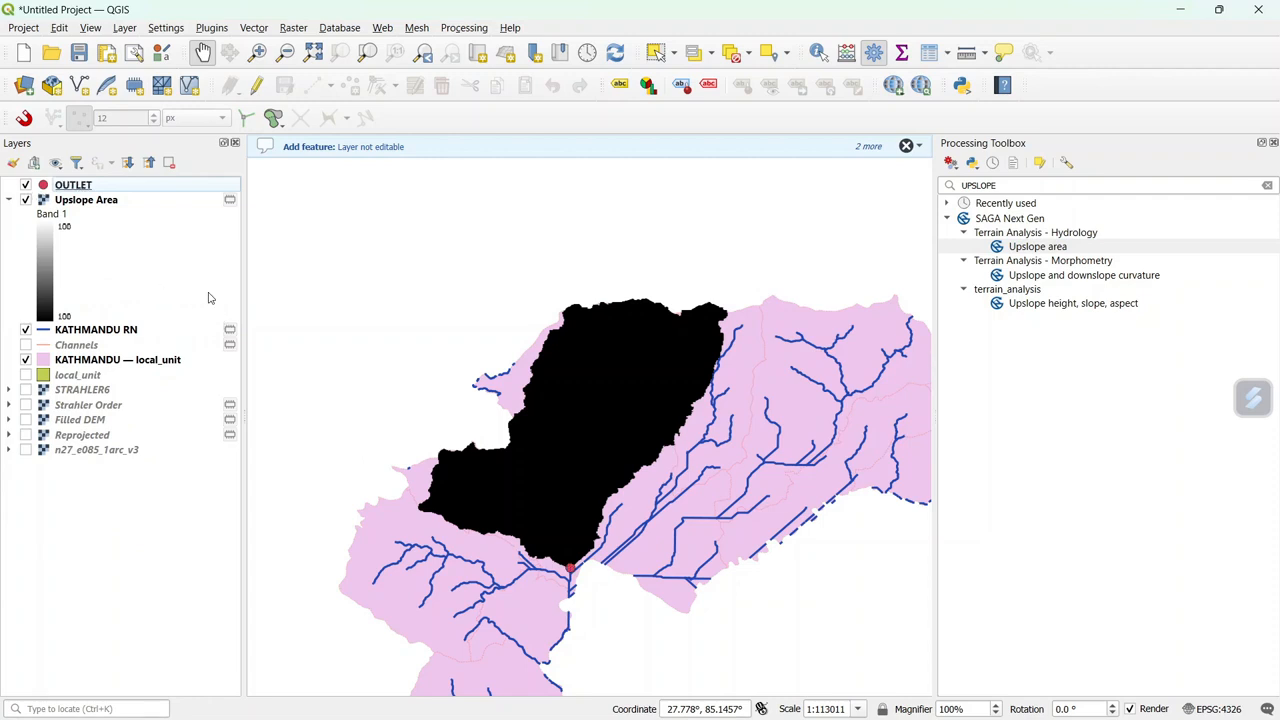
{"action": "left_click_drag", "start_coordinate": [572, 568], "coordinate": [570, 518]}
{"action": "scroll", "coordinate": [570, 518], "scroll_direction": "up", "scroll_amount": 1}
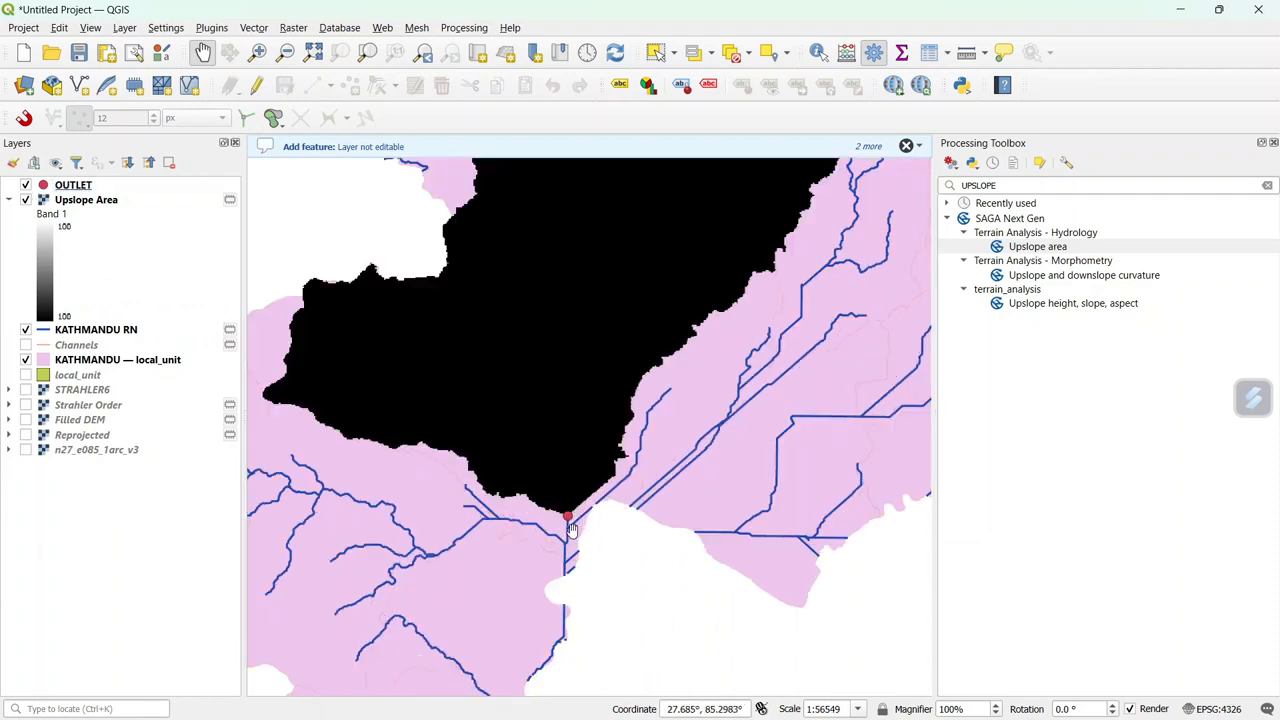
{"action": "left_click_drag", "start_coordinate": [606, 410], "coordinate": [615, 500]}
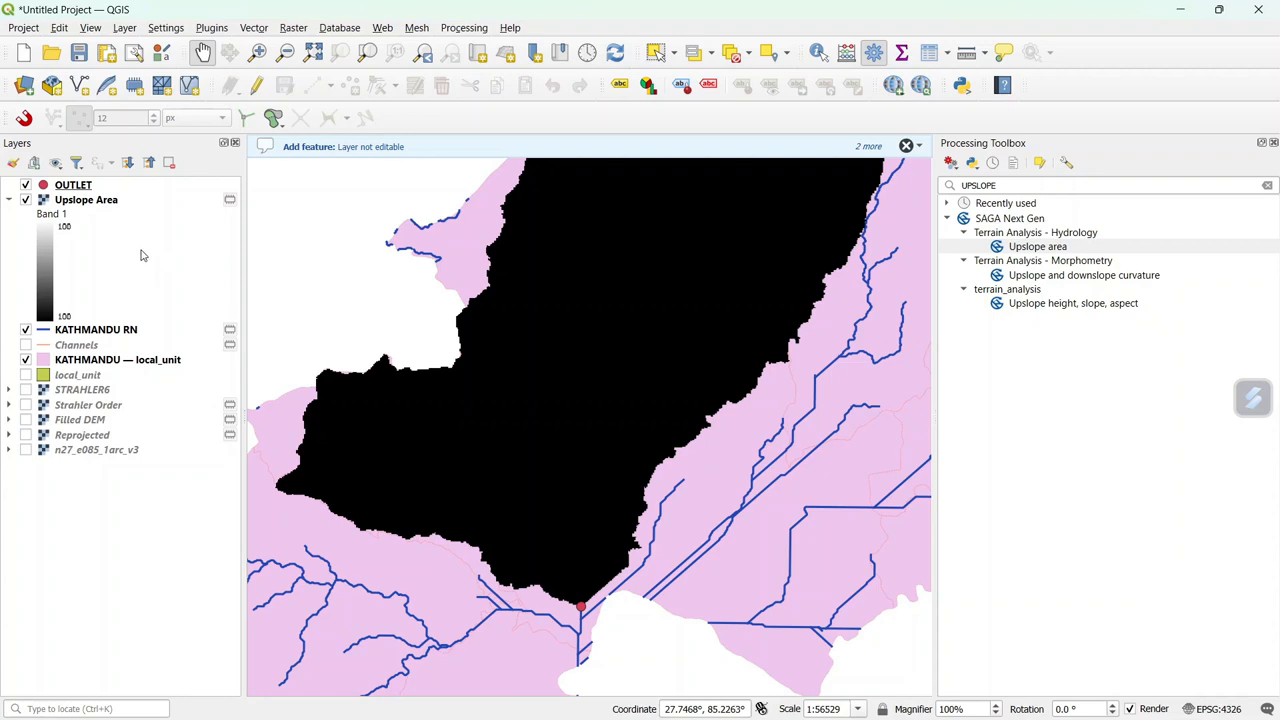
Polygonize band 1 of the Upslope Area raster into a temporary vector layer with the field name DN
{"action": "left_click", "coordinate": [94, 201]}
{"action": "left_click", "coordinate": [294, 28]}
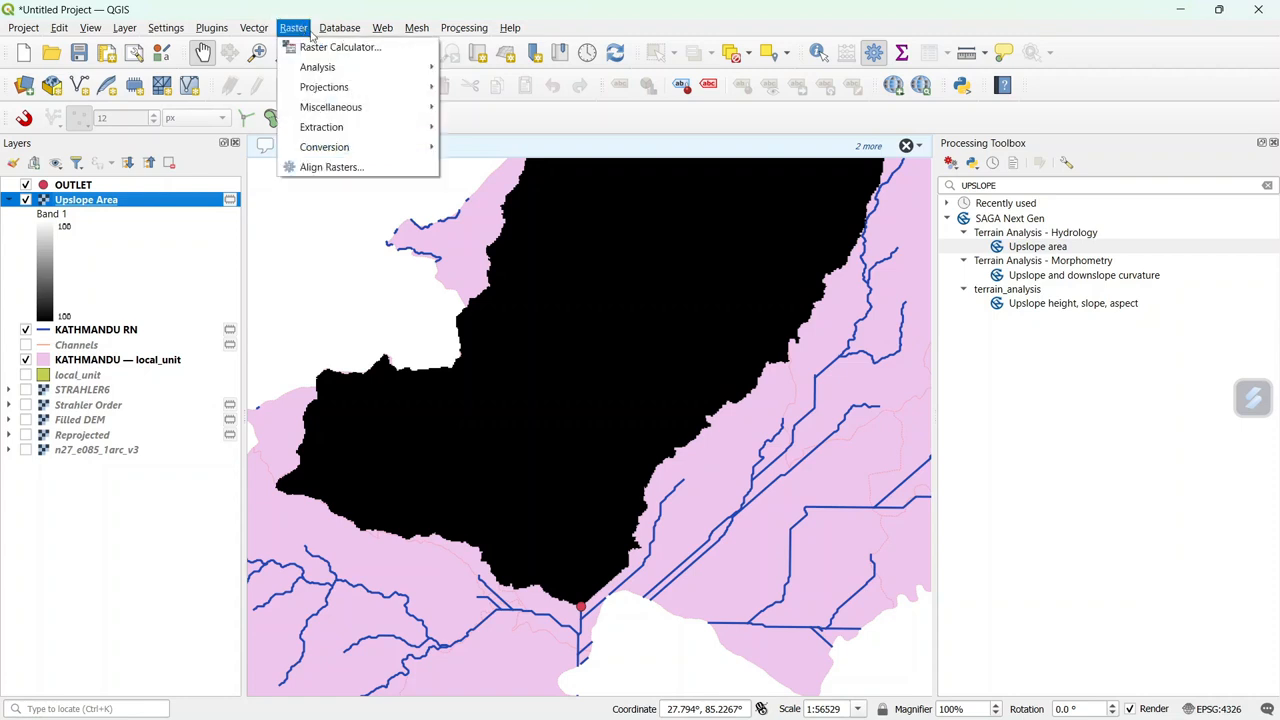
{"action": "mouse_move", "coordinate": [330, 150]}
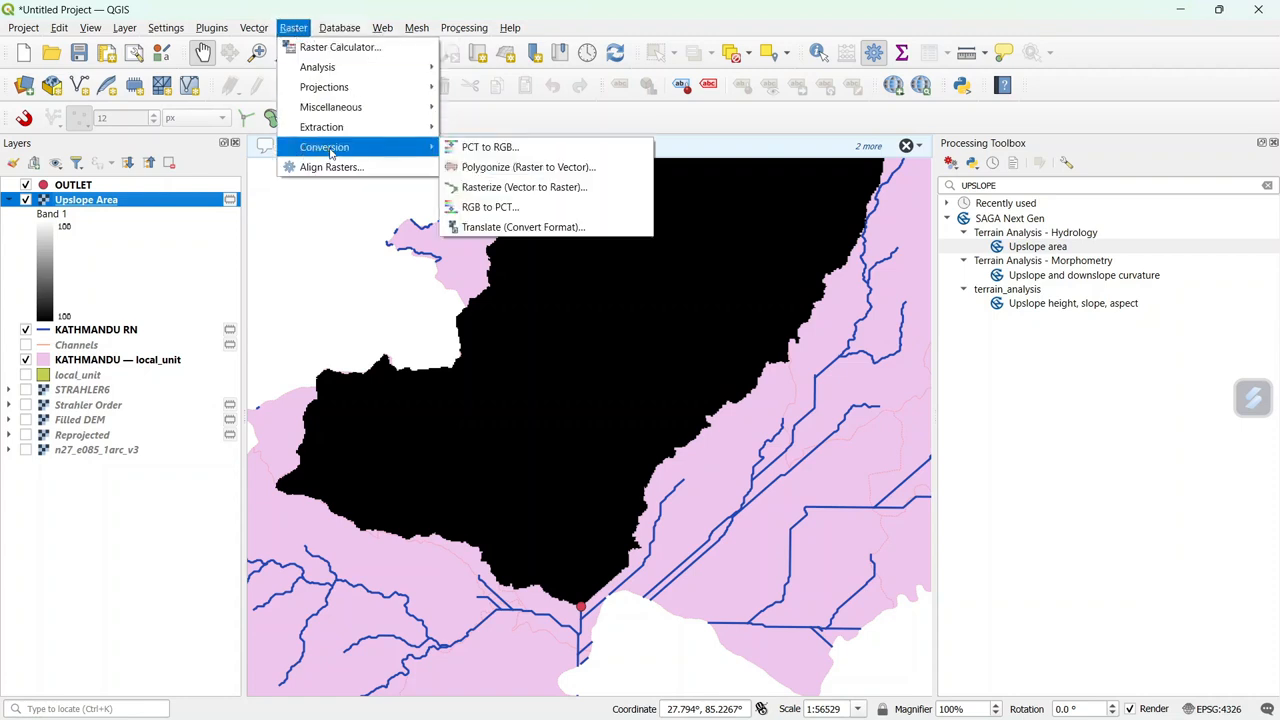
{"action": "left_click", "coordinate": [600, 168]}
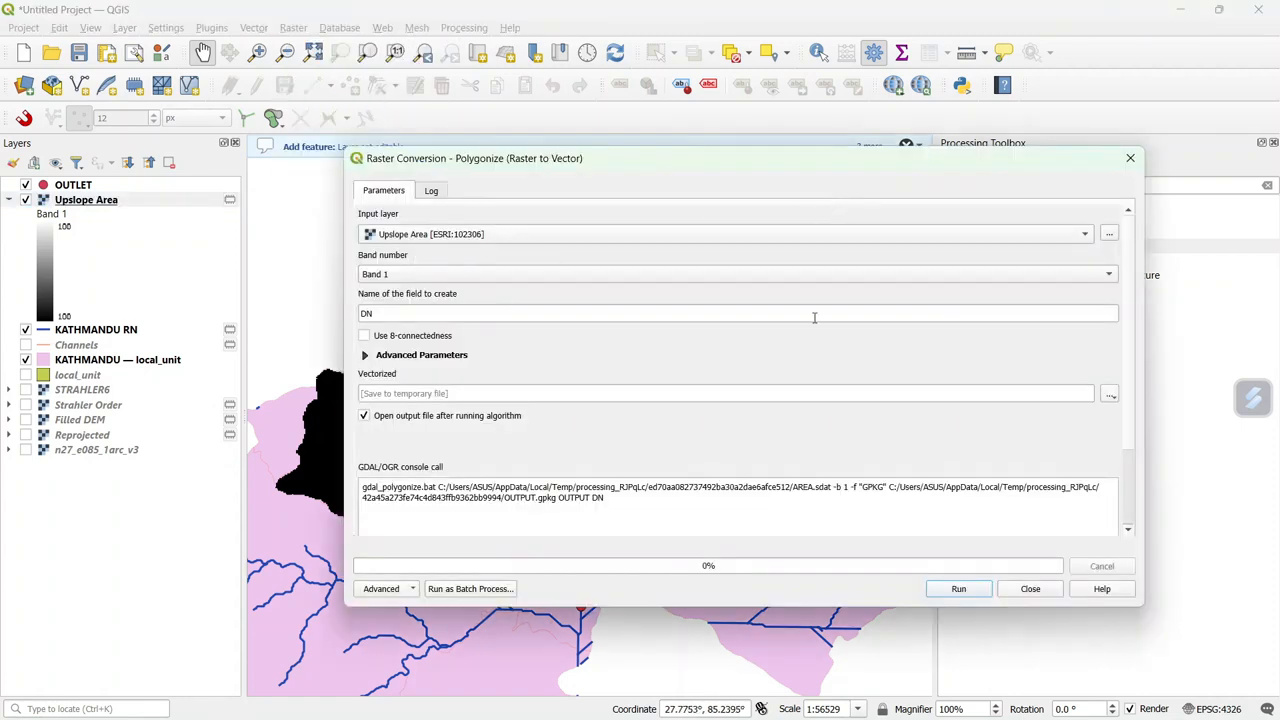
{"action": "left_click", "coordinate": [958, 589]}
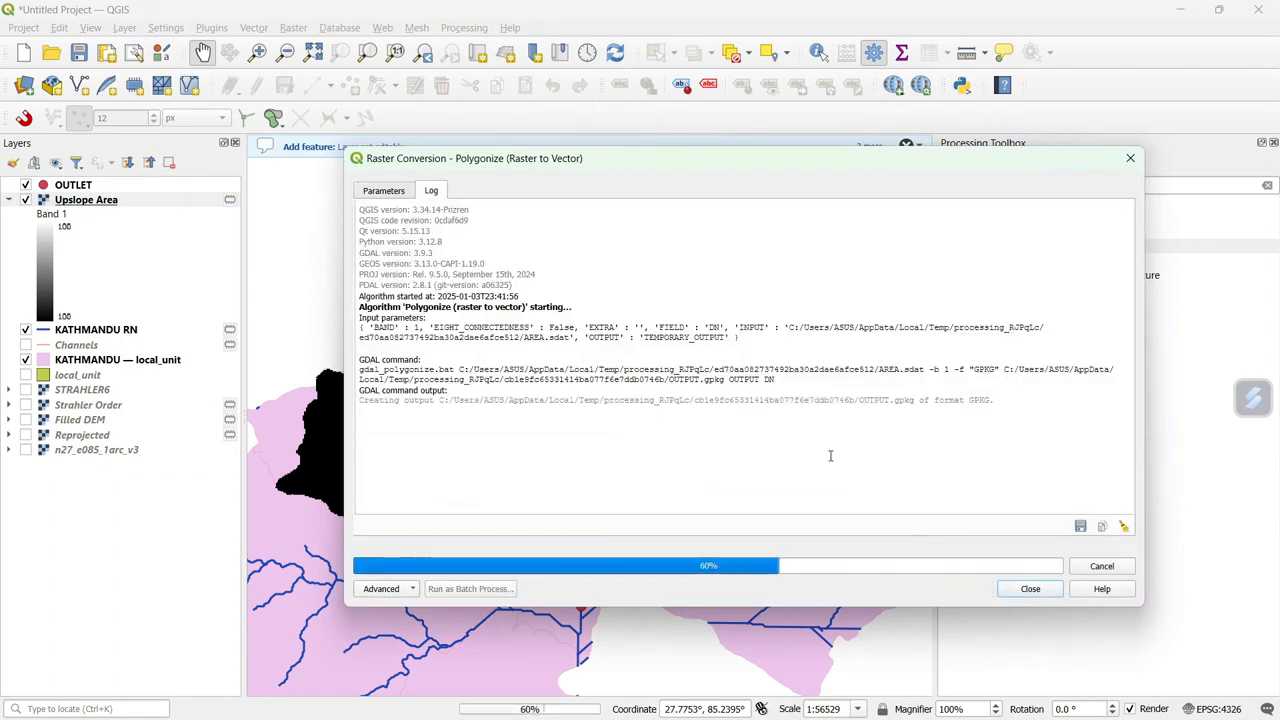
{"action": "left_click", "coordinate": [1030, 590]}
{"action": "scroll", "coordinate": [686, 380], "scroll_direction": "down", "scroll_amount": 3}
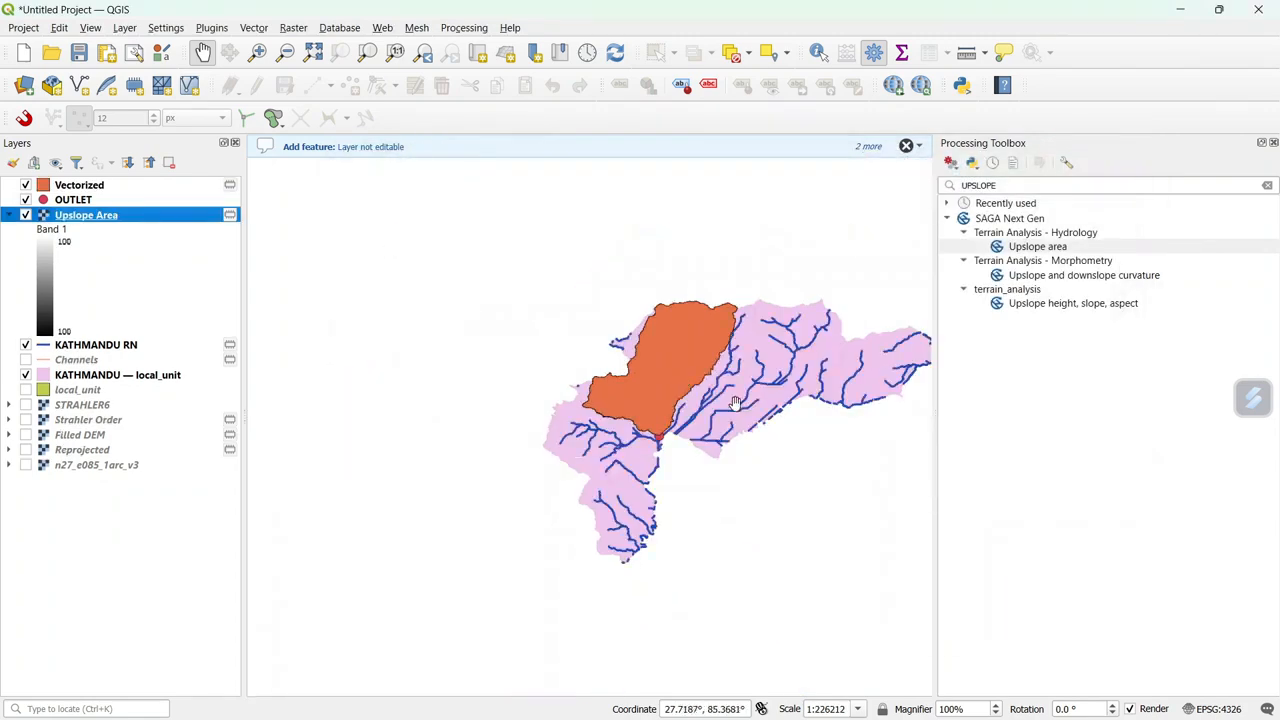
{"action": "scroll", "coordinate": [640, 309], "scroll_direction": "up", "scroll_amount": 2}
{"action": "left_click_drag", "start_coordinate": [640, 309], "coordinate": [553, 453]}
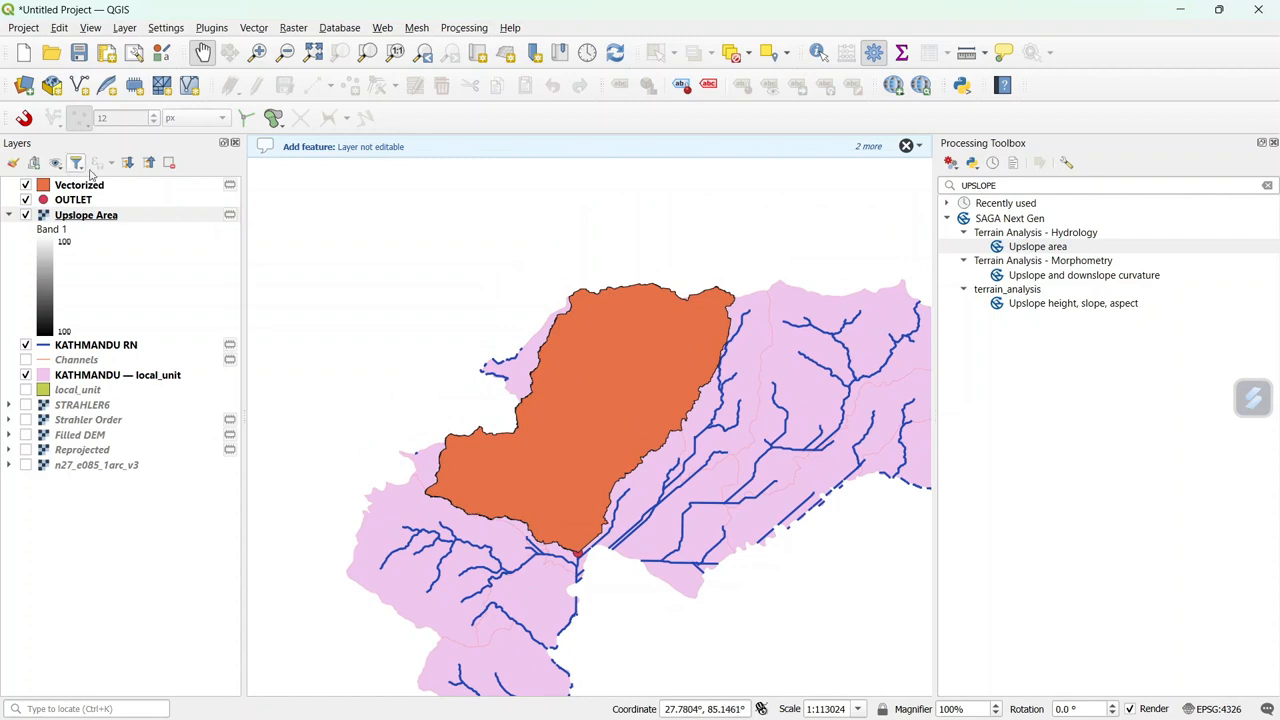
Rename the Vectorized layer as CATCHMENT
{"action": "right_click", "coordinate": [115, 186]}
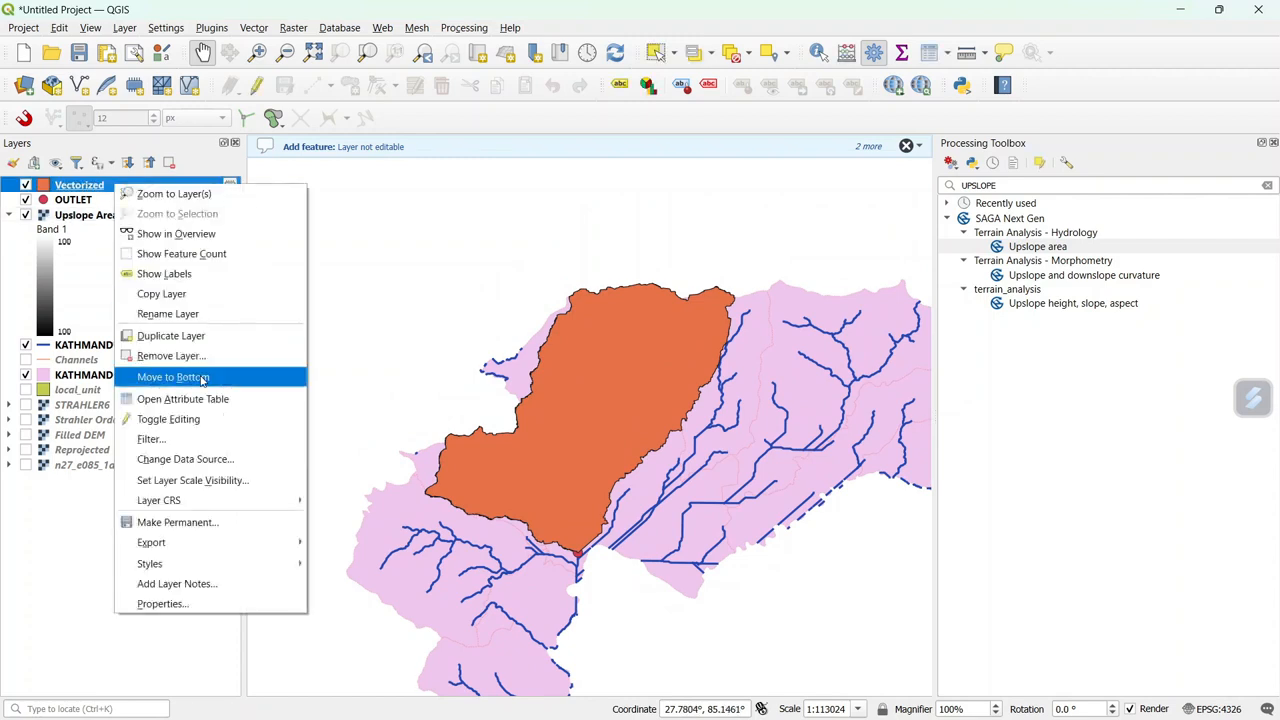
{"action": "left_click", "coordinate": [220, 313]}
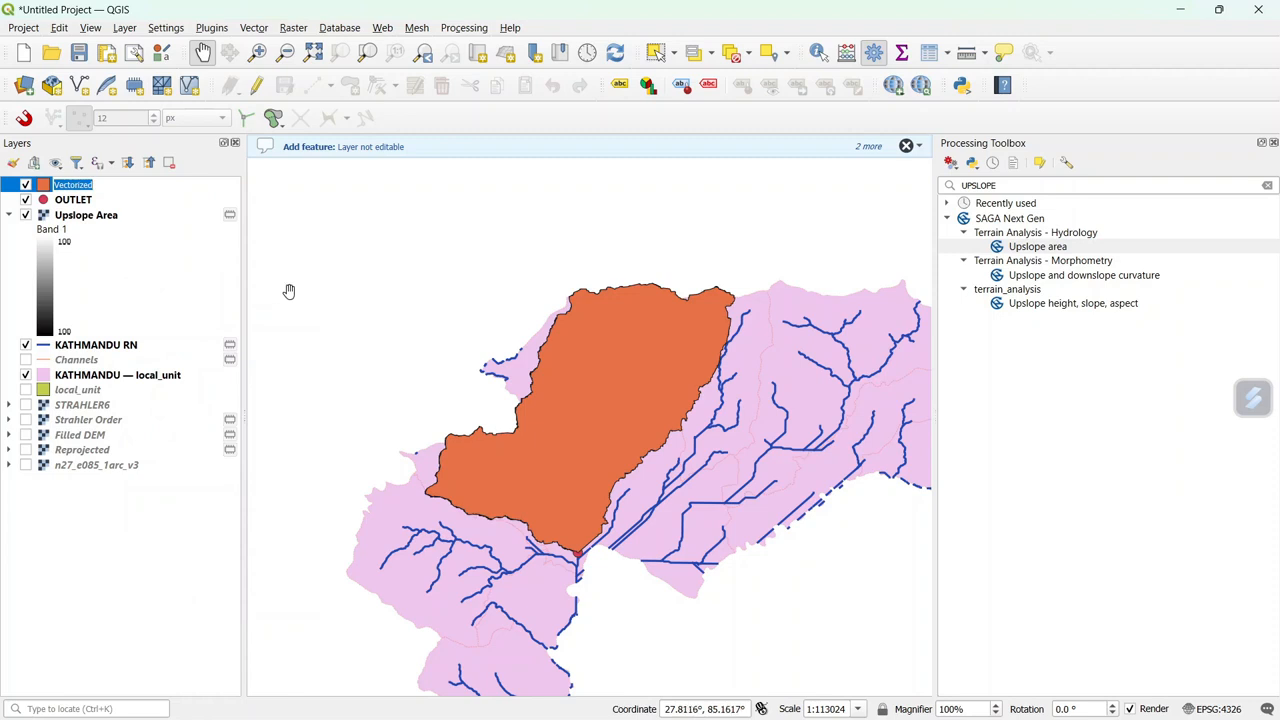
{"action": "type", "text": "CATCHMENT"}
{"action": "left_click_drag", "start_coordinate": [372, 277], "coordinate": [358, 262]}
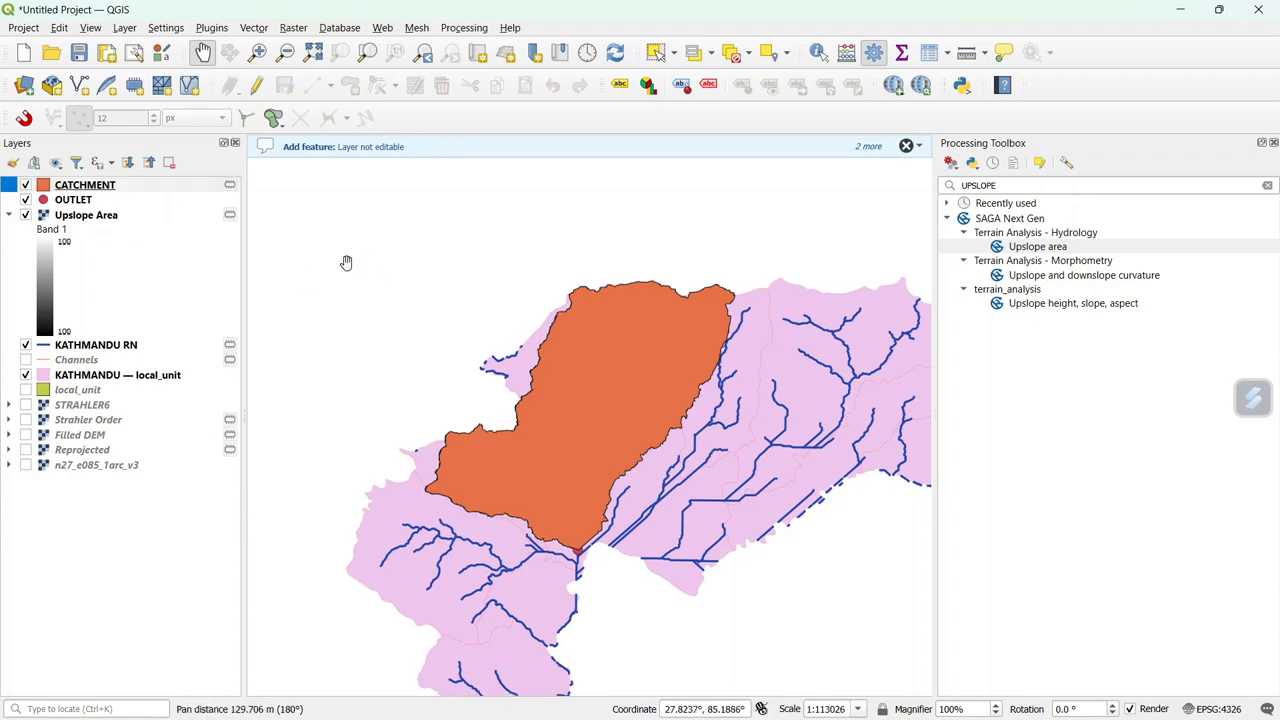
Give the CATCHMENT layer a yellow-green fill colour and make that fill mostly transparent
{"action": "left_click", "coordinate": [140, 186]}
{"action": "left_click", "coordinate": [12, 162]}
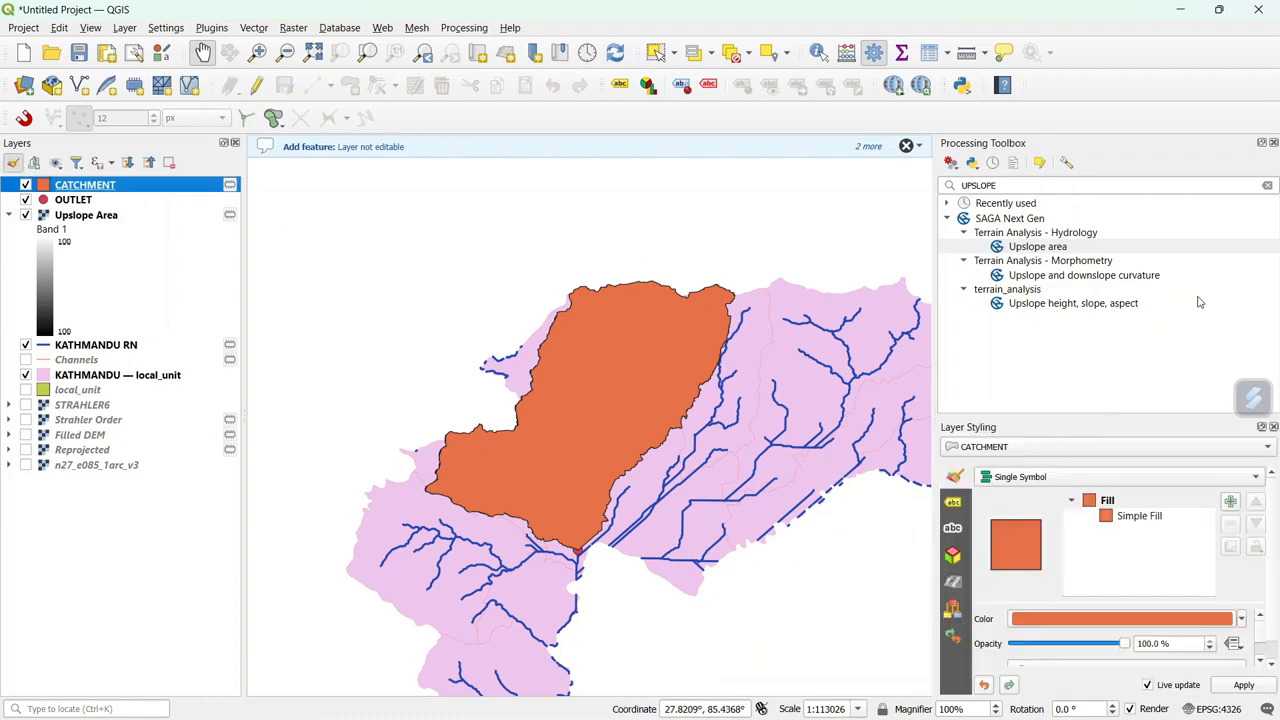
{"action": "left_click", "coordinate": [1240, 619]}
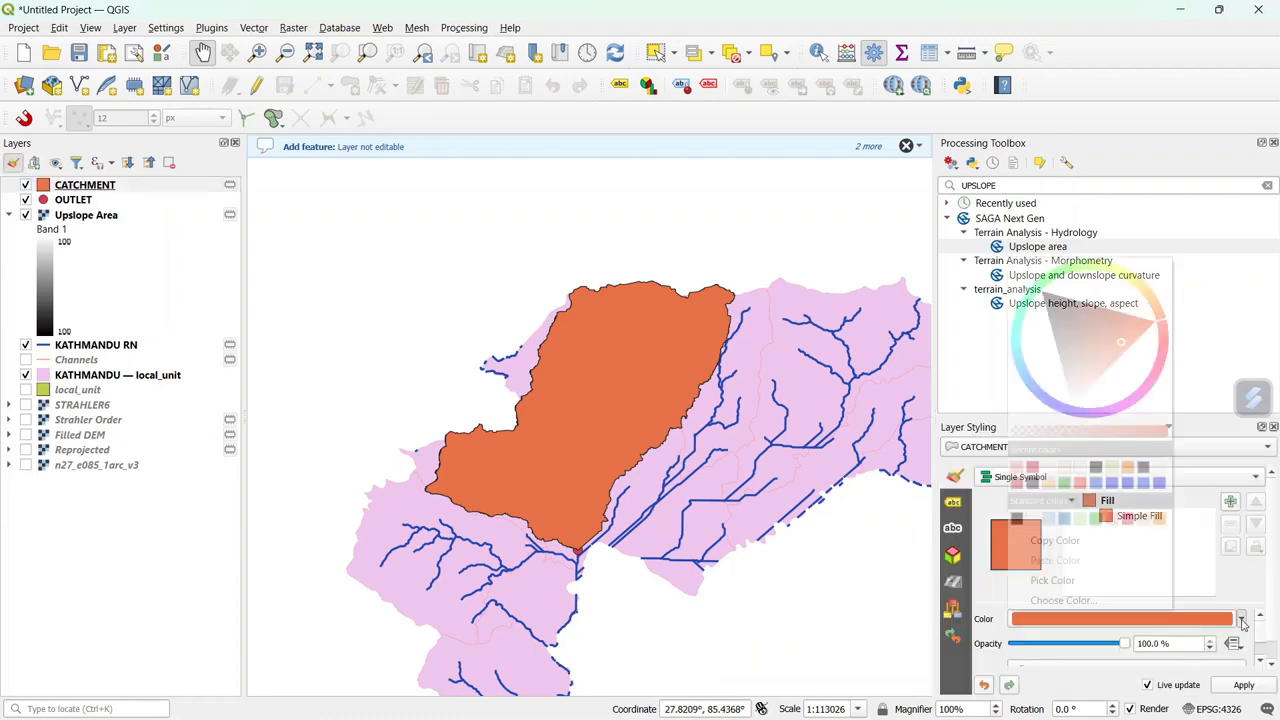
{"action": "left_click", "coordinate": [1093, 268]}
{"action": "left_click", "coordinate": [1108, 270]}
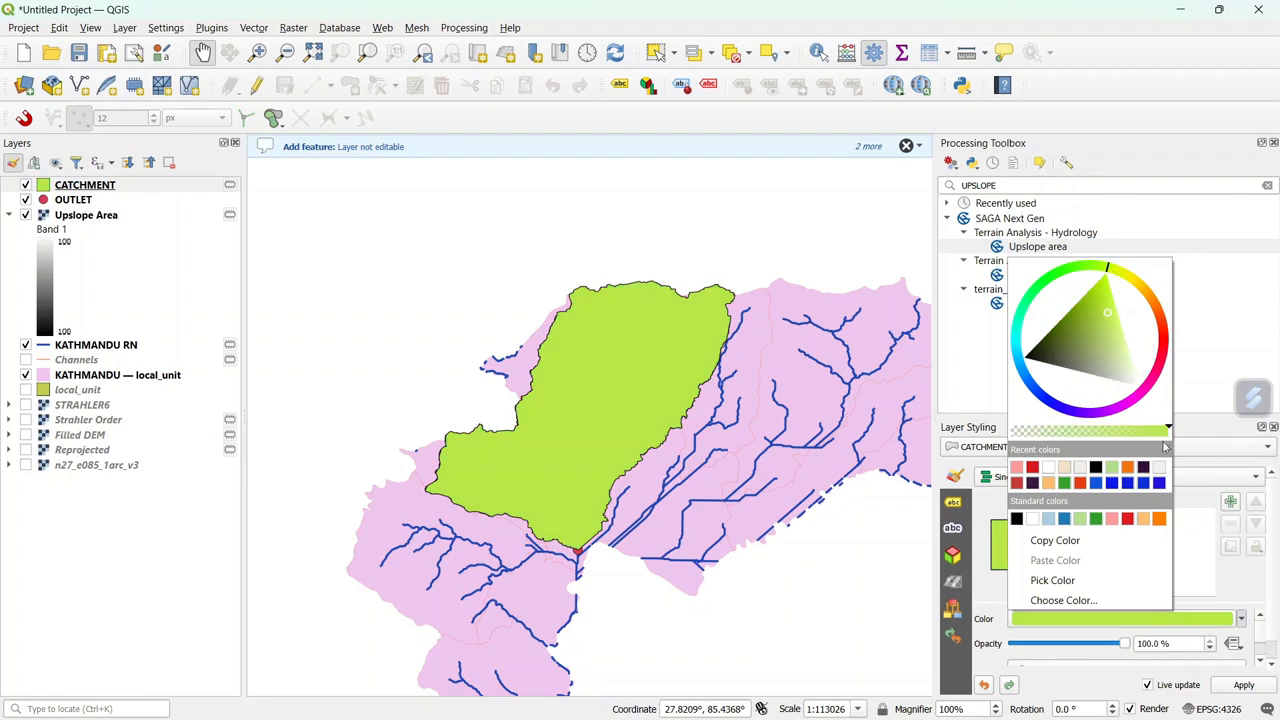
{"action": "left_click_drag", "start_coordinate": [1168, 431], "coordinate": [1045, 433]}
{"action": "left_click", "coordinate": [1105, 291]}
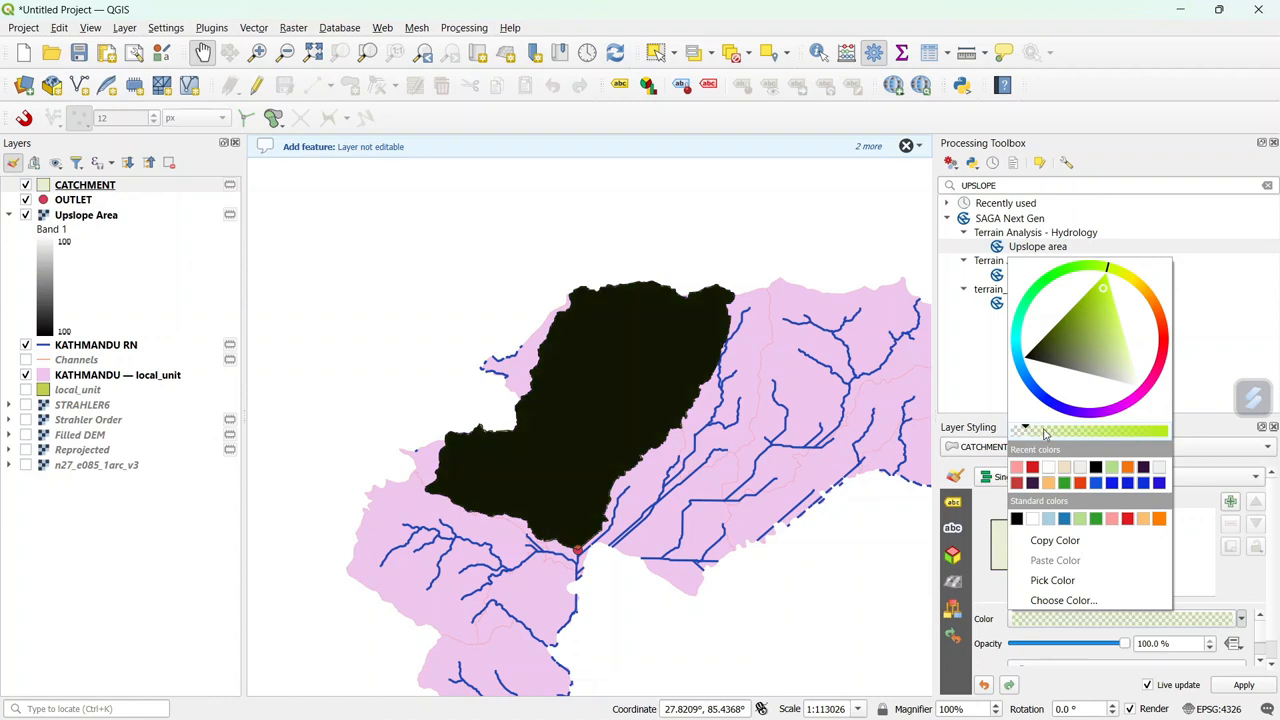
Hide the Upslope Area raster and make the CATCHMENT fill colour slightly more opaque
{"action": "left_click", "coordinate": [25, 216]}
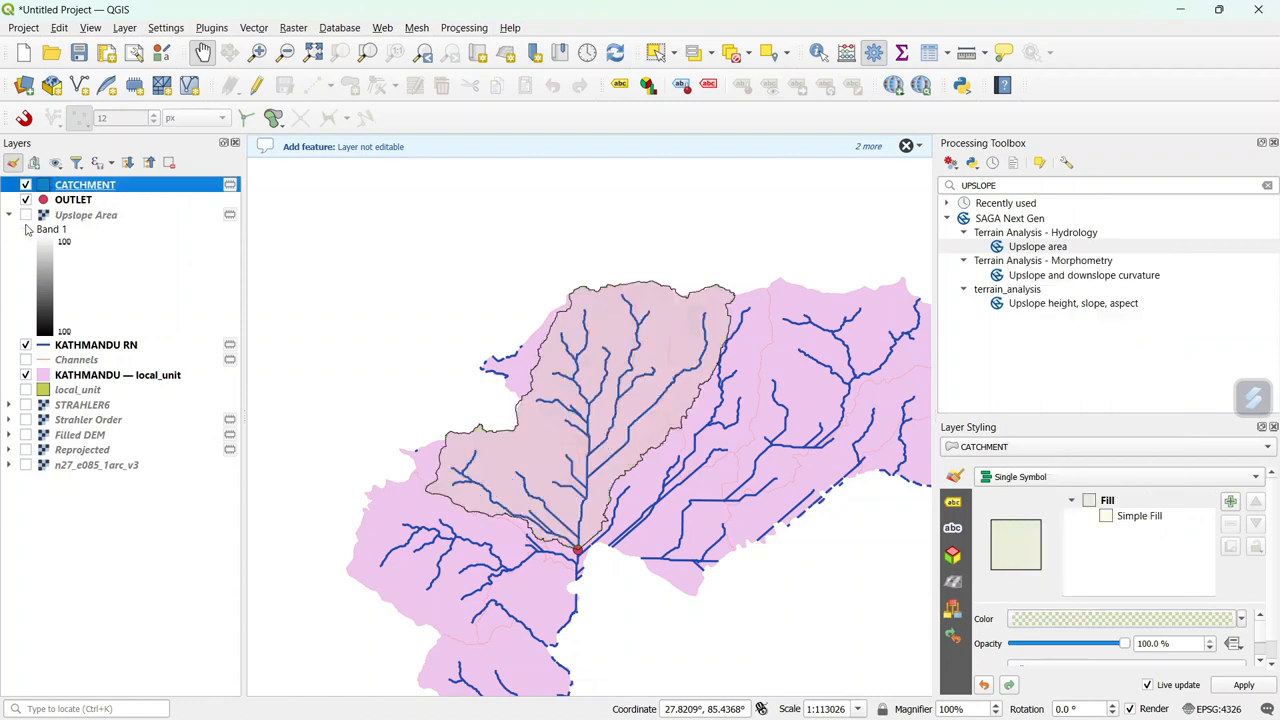
{"action": "left_click", "coordinate": [1241, 620]}
{"action": "left_click", "coordinate": [1059, 432]}
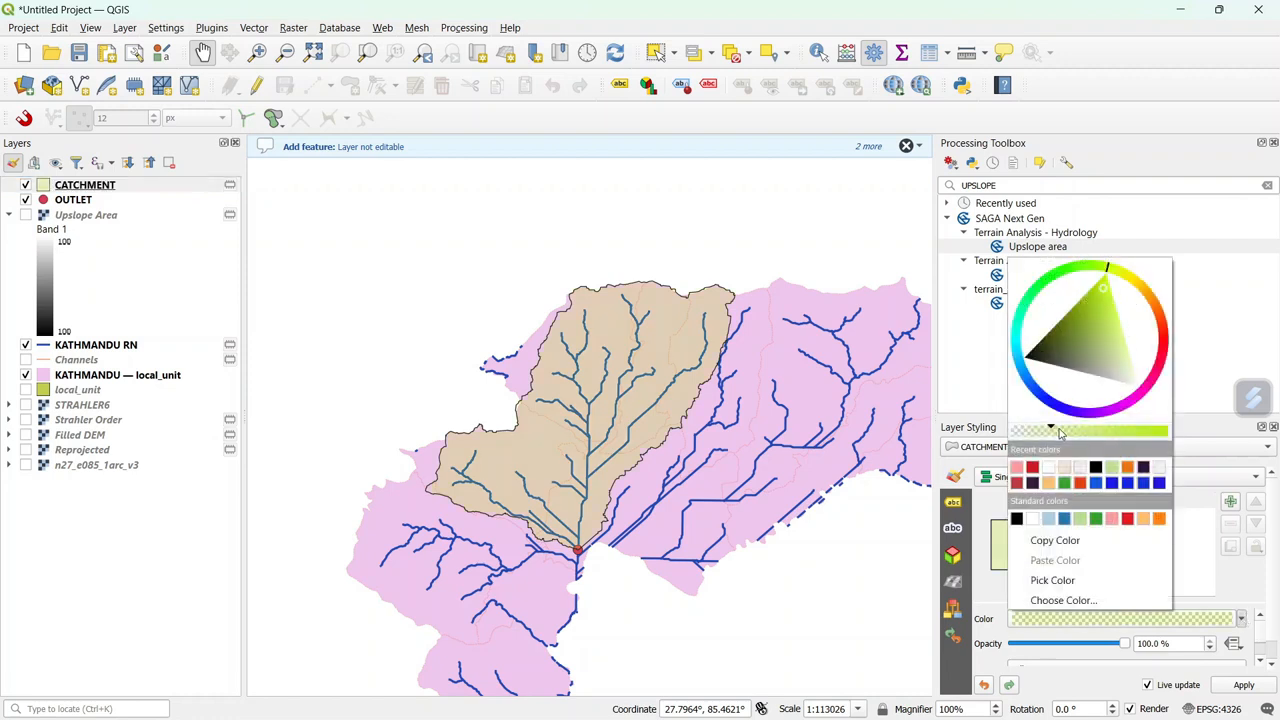
Check the catchment with KATHMANDU — local_unit briefly hidden, and close Layer Styling and the Processing Toolbox to enlarge the map
{"action": "left_click", "coordinate": [26, 376]}
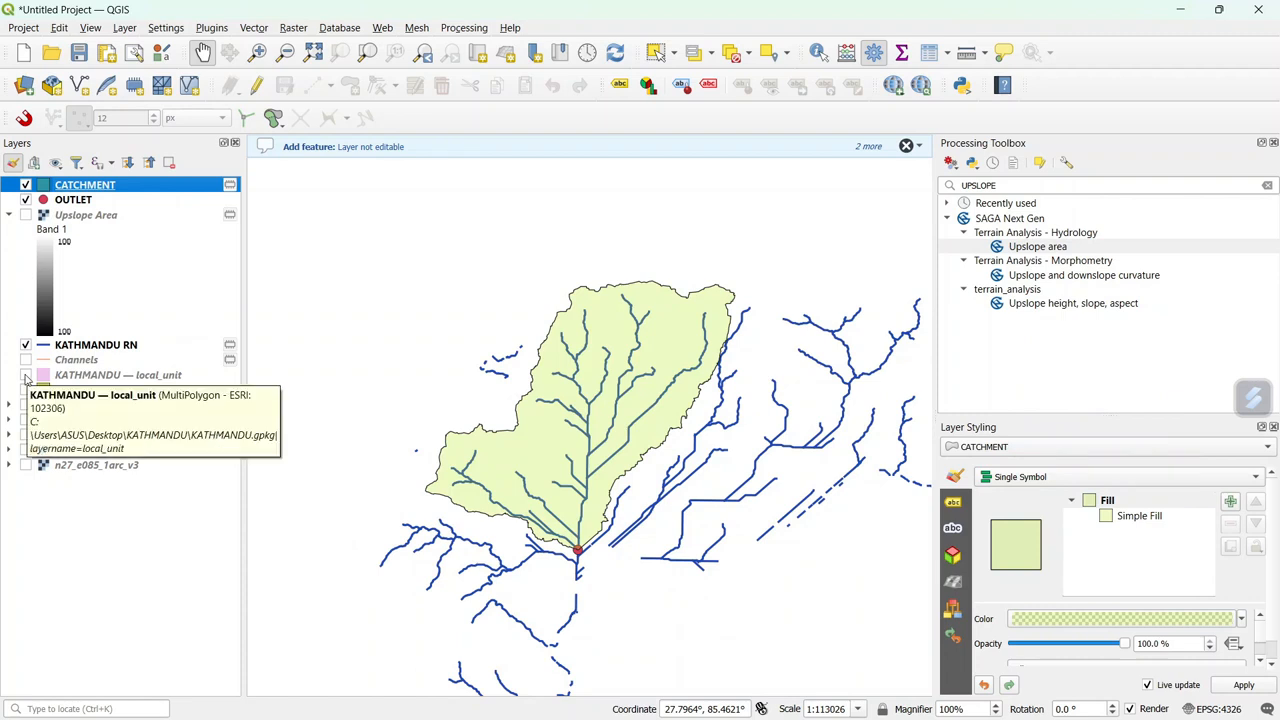
{"action": "left_click", "coordinate": [26, 375]}
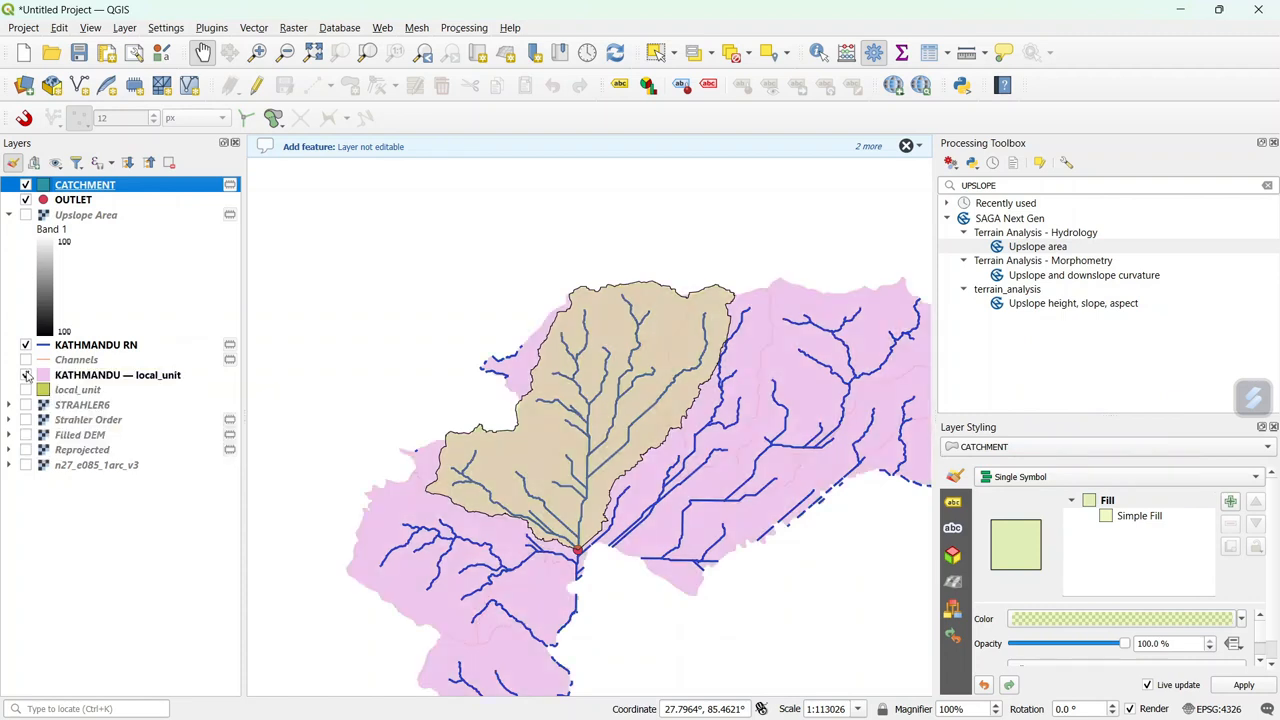
{"action": "left_click", "coordinate": [1273, 427]}
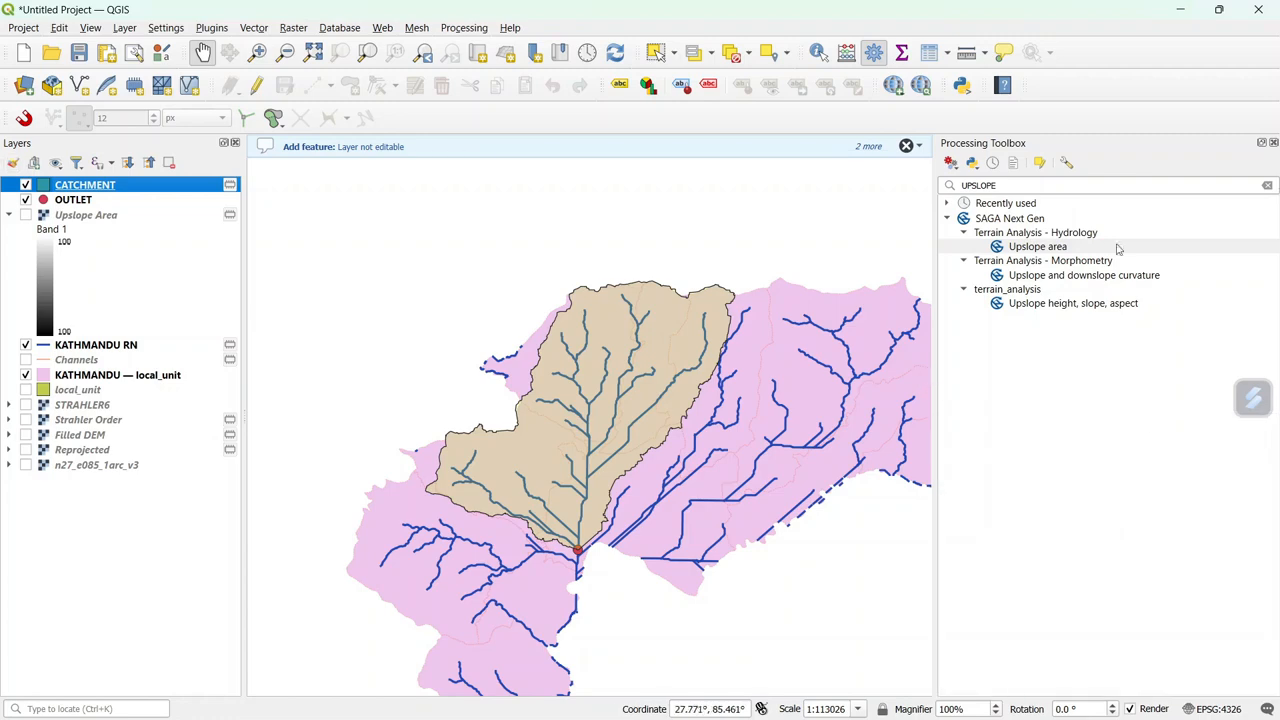
{"action": "left_click", "coordinate": [1273, 142]}
{"action": "scroll", "coordinate": [871, 471], "scroll_direction": "up", "scroll_amount": 1}
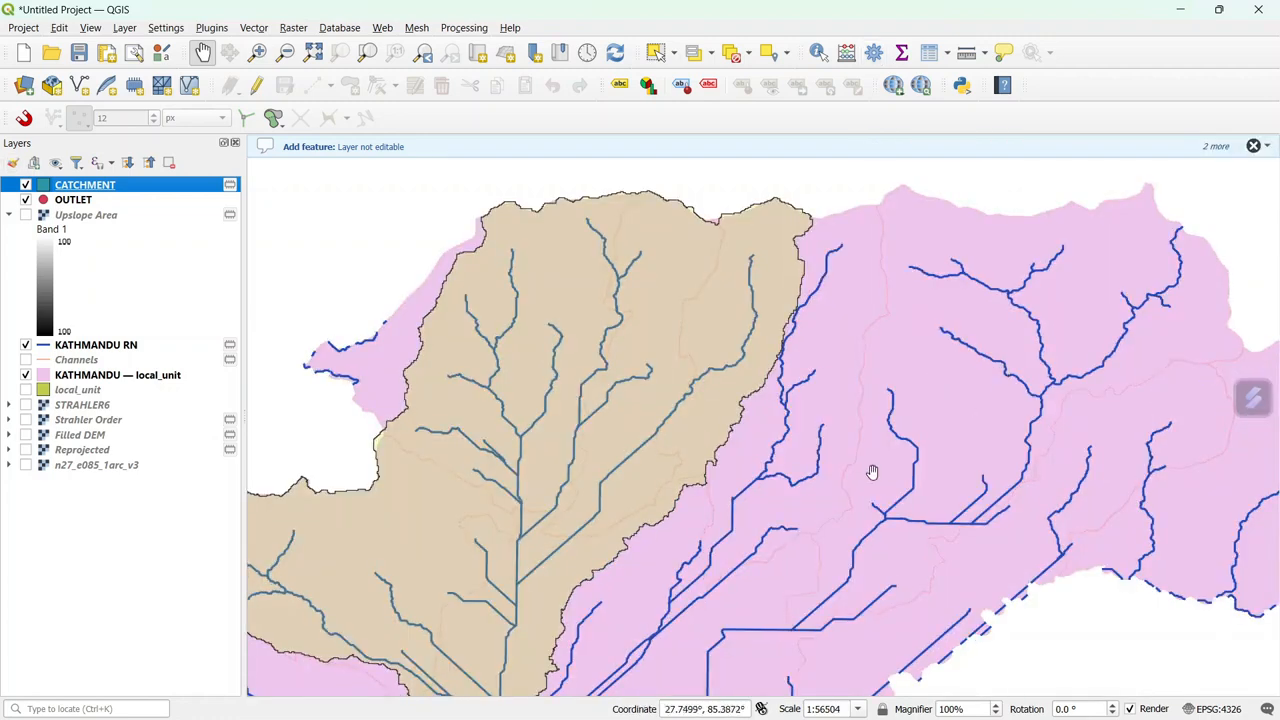
{"action": "left_click_drag", "start_coordinate": [871, 471], "coordinate": [952, 407]}
{"action": "scroll", "coordinate": [952, 407], "scroll_direction": "down", "scroll_amount": 1}
{"action": "left_click_drag", "start_coordinate": [816, 382], "coordinate": [766, 335]}
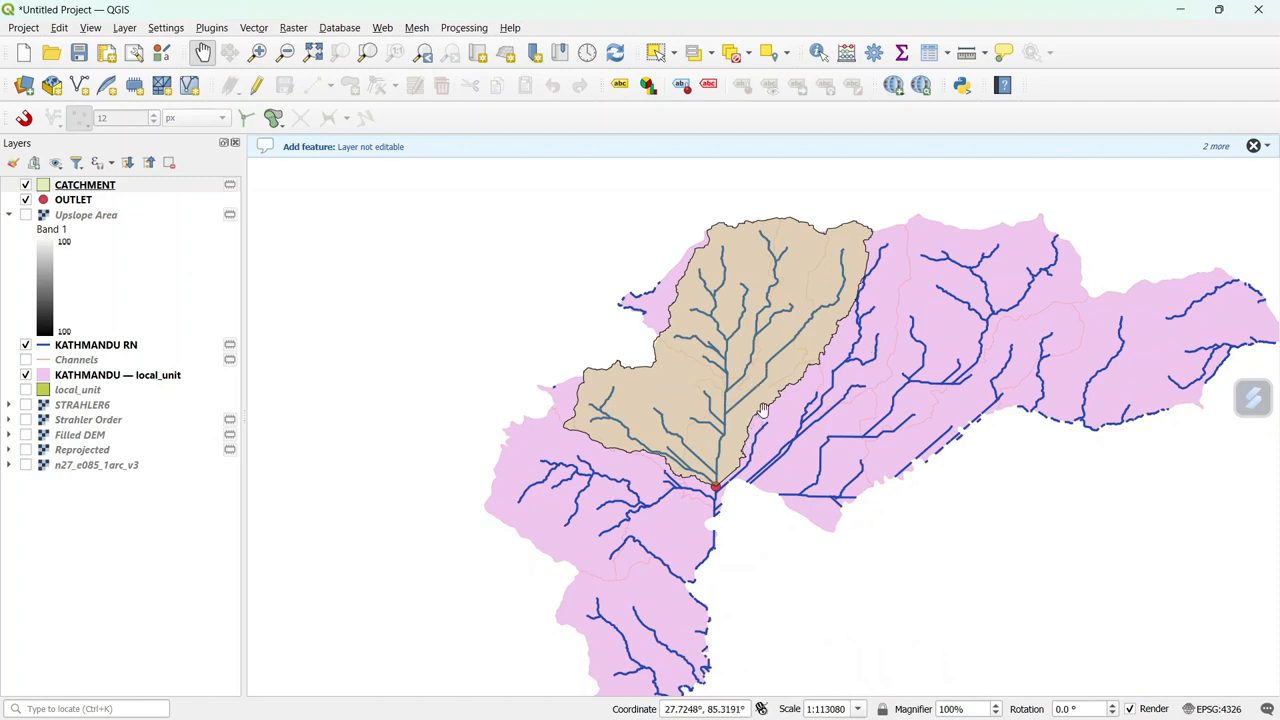
Collapse the Upslope Area legend and hide the KATHMANDU — local_unit layer
{"action": "left_click", "coordinate": [10, 215]}
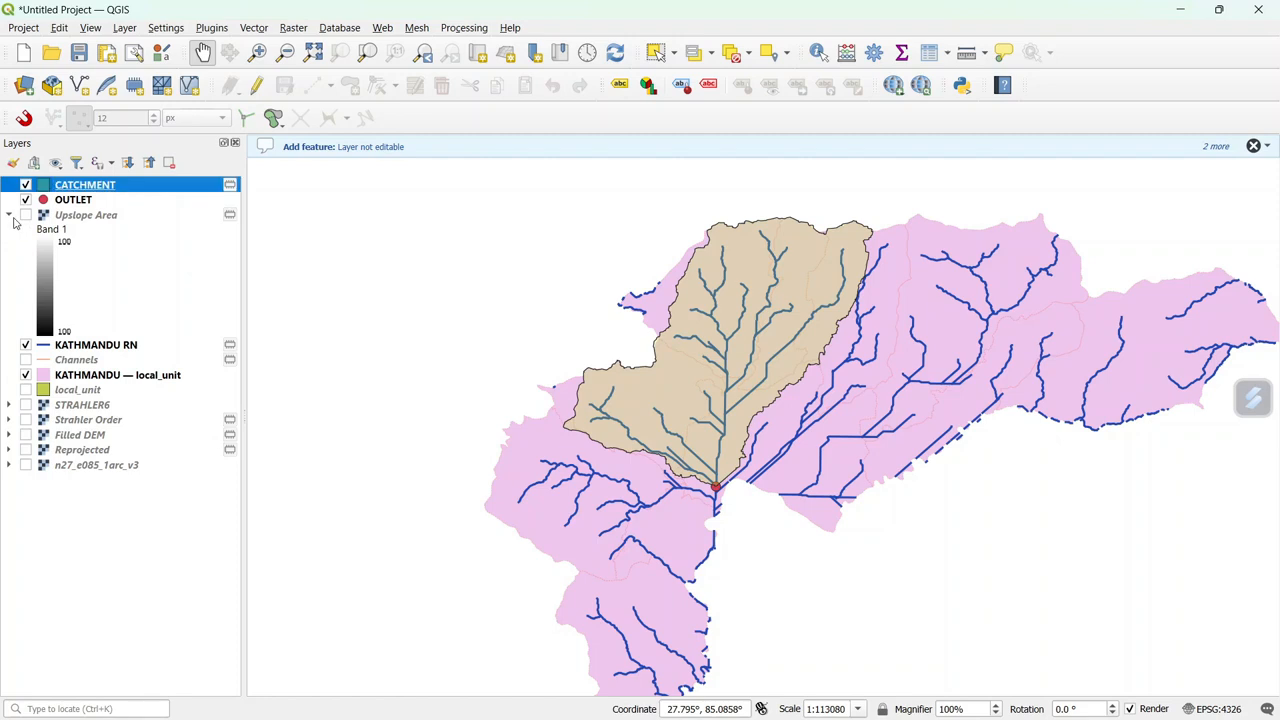
{"action": "left_click", "coordinate": [25, 259]}
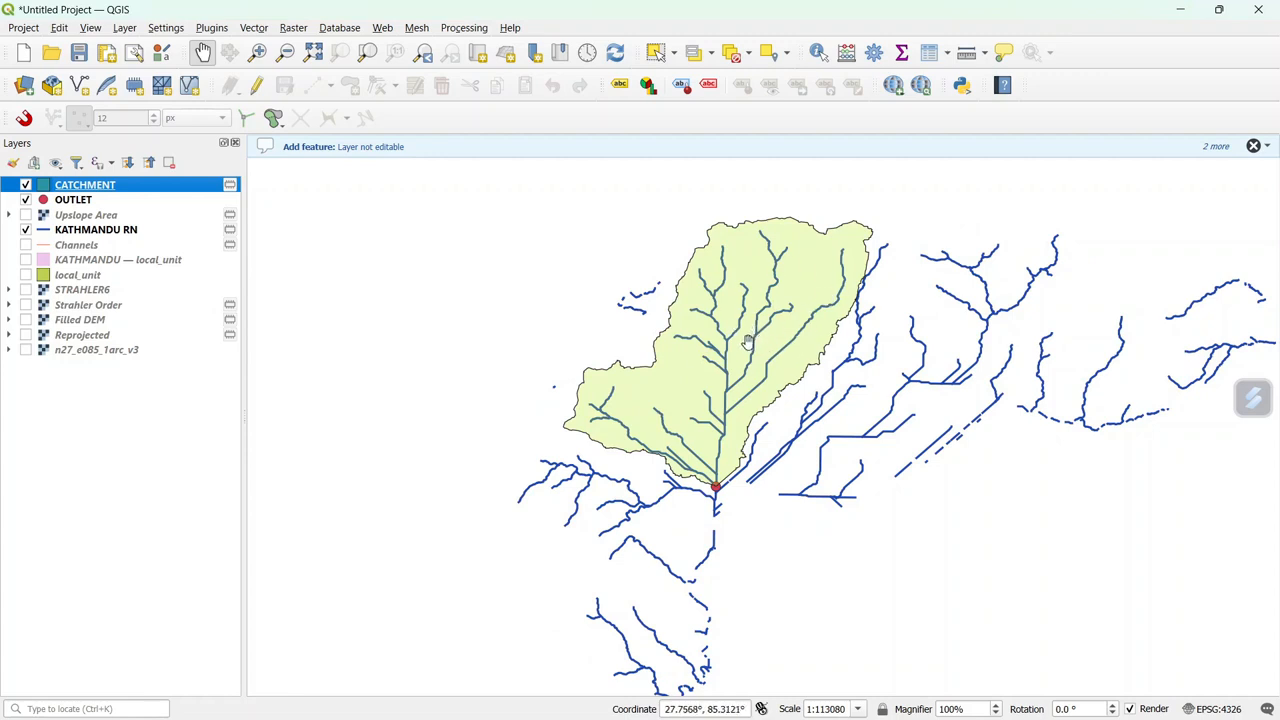
Clip the KATHMANDU RN river network with CATCHMENT as the overlay, output as a temporary layer, and close the Clip tool
{"action": "left_click", "coordinate": [253, 28]}
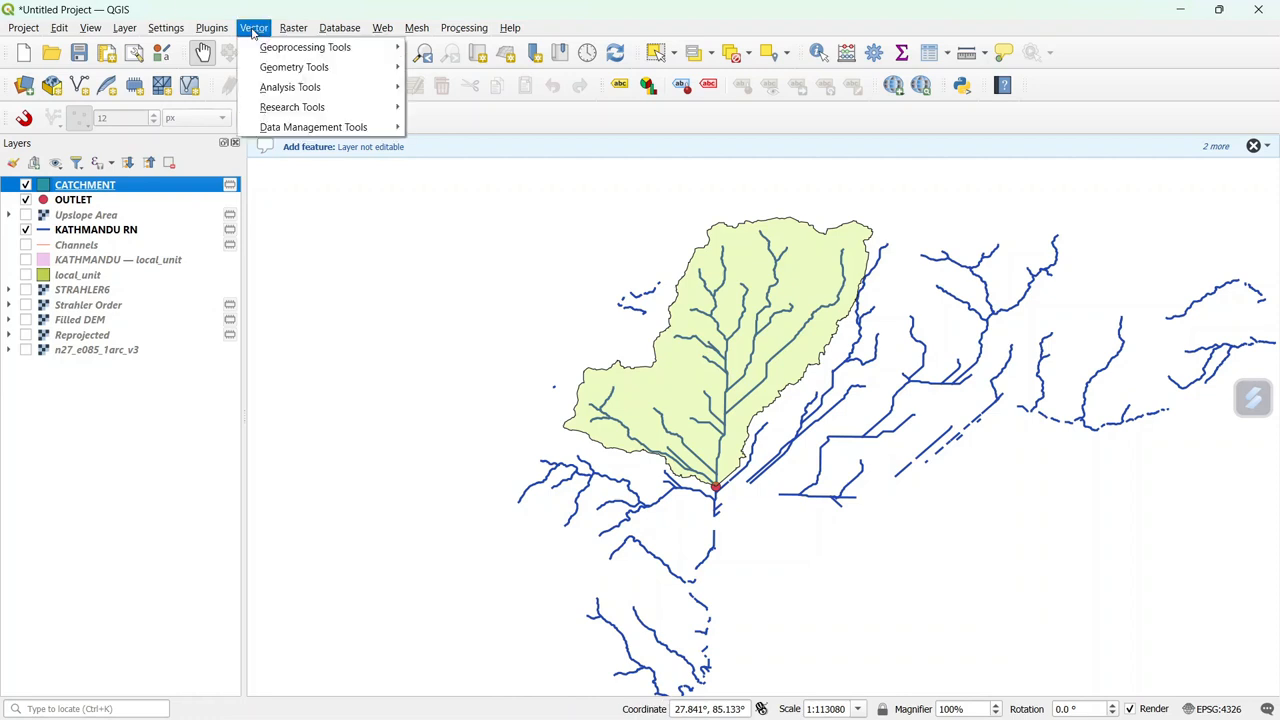
{"action": "mouse_move", "coordinate": [299, 55]}
{"action": "left_click", "coordinate": [437, 67]}
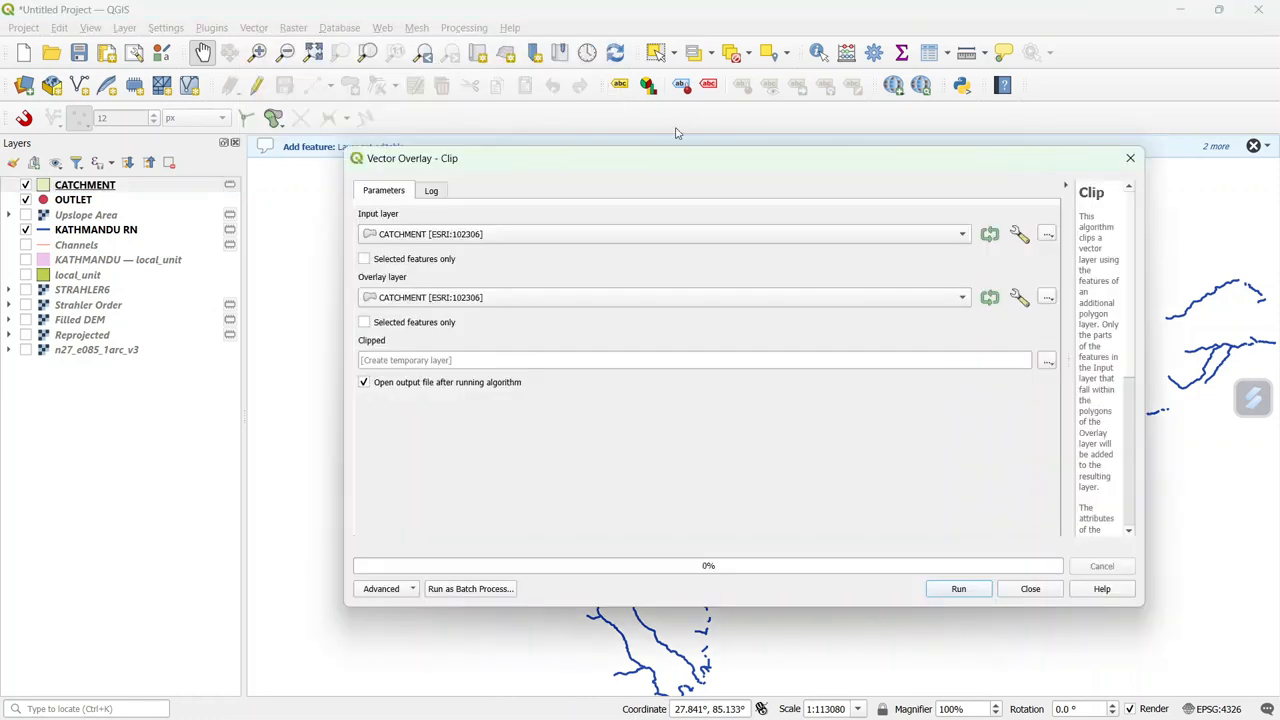
{"action": "left_click", "coordinate": [502, 305]}
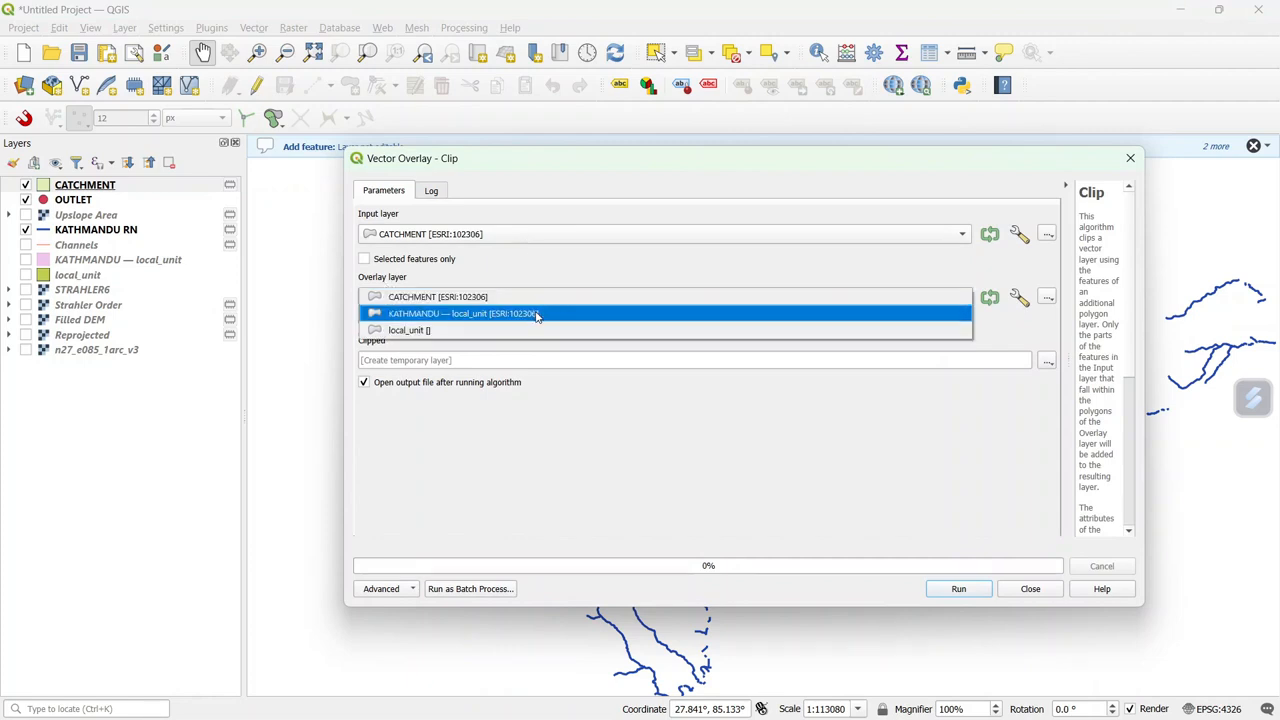
{"action": "left_click", "coordinate": [600, 297]}
{"action": "left_click", "coordinate": [543, 234]}
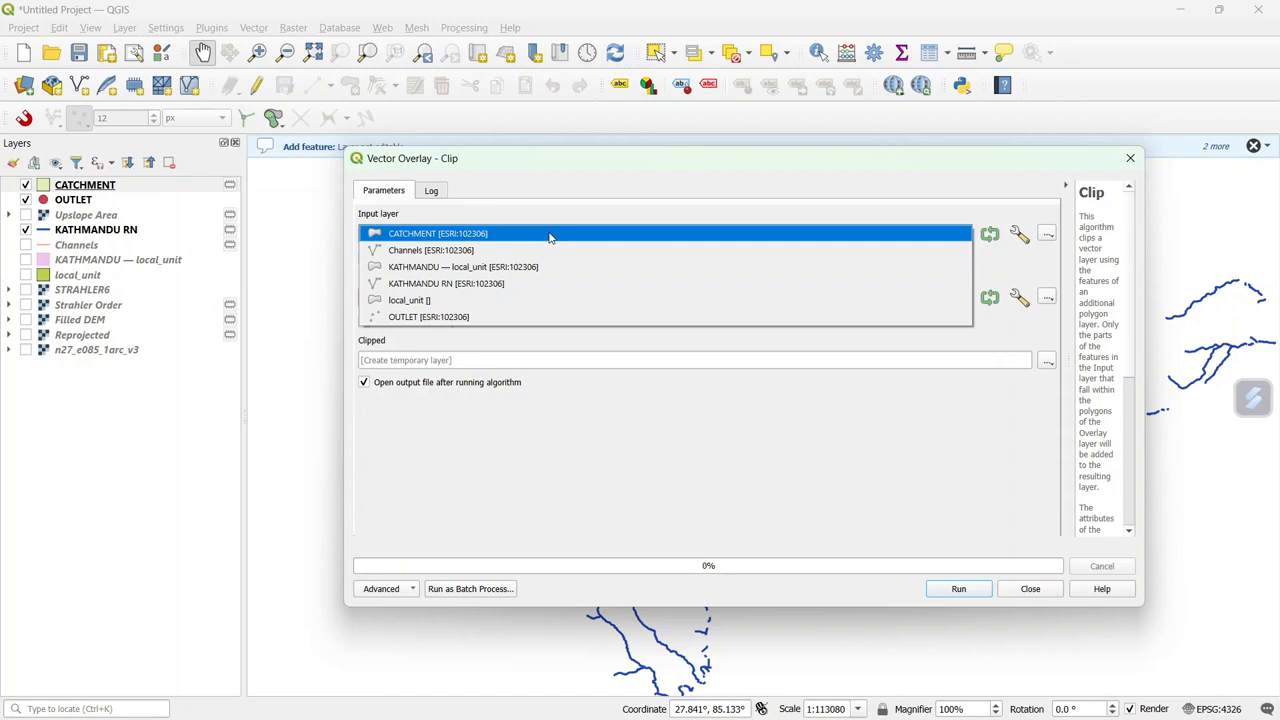
{"action": "left_click", "coordinate": [525, 283]}
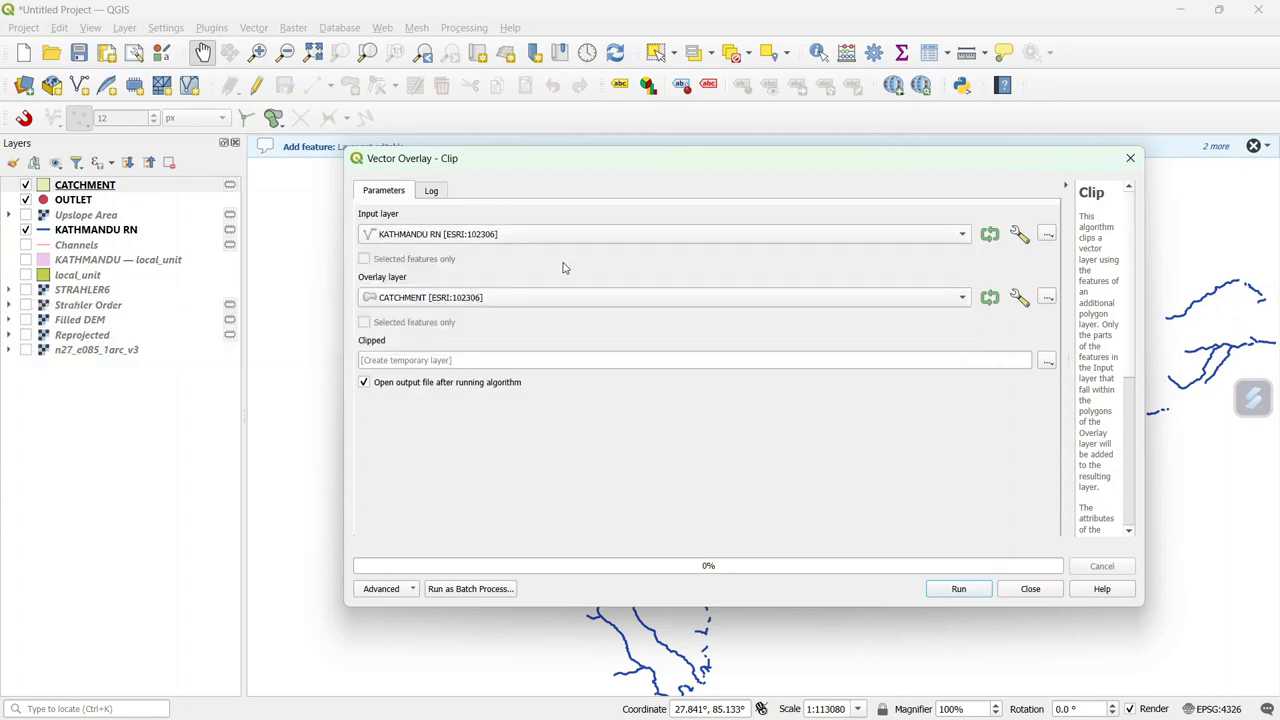
{"action": "left_click", "coordinate": [959, 591]}
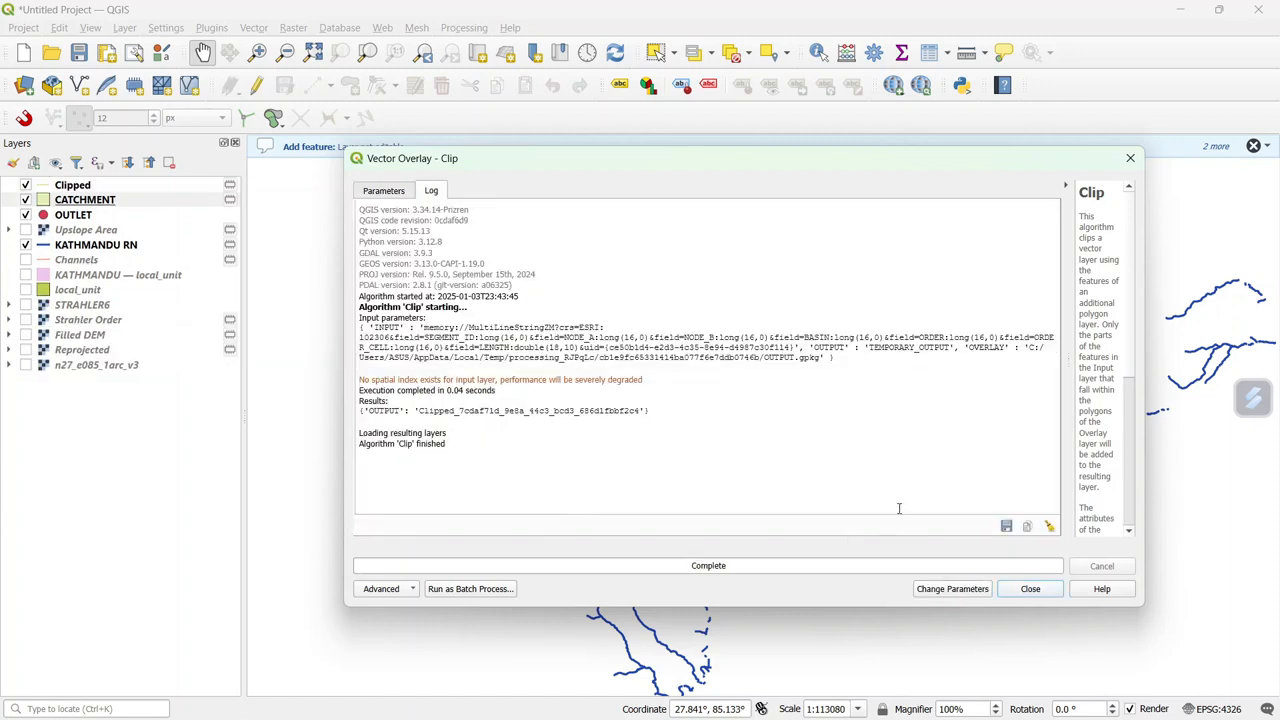
{"action": "left_click", "coordinate": [1030, 588]}
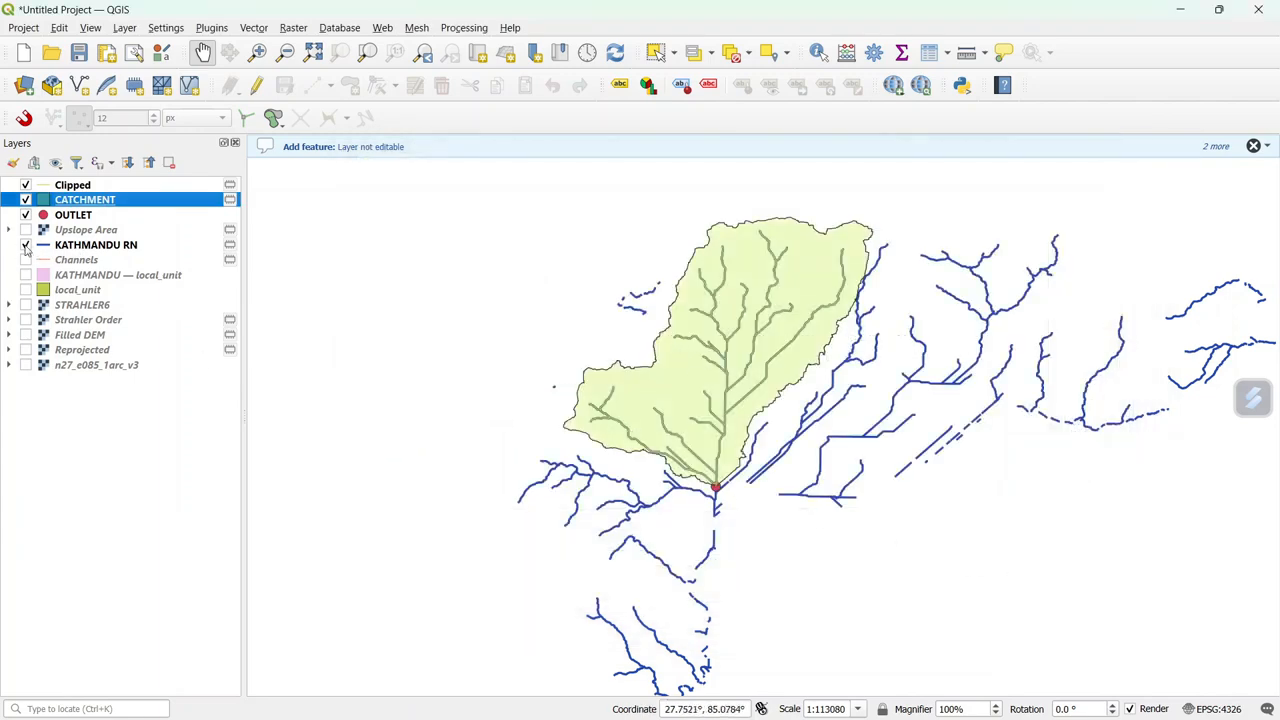
Hide the KATHMANDU RN layer and inspect the clipped rivers inside the catchment up close
{"action": "left_click", "coordinate": [26, 246]}
{"action": "left_click_drag", "start_coordinate": [805, 375], "coordinate": [806, 404]}
{"action": "scroll", "coordinate": [763, 399], "scroll_direction": "up", "scroll_amount": 1}
{"action": "left_click_drag", "start_coordinate": [766, 362], "coordinate": [761, 404]}
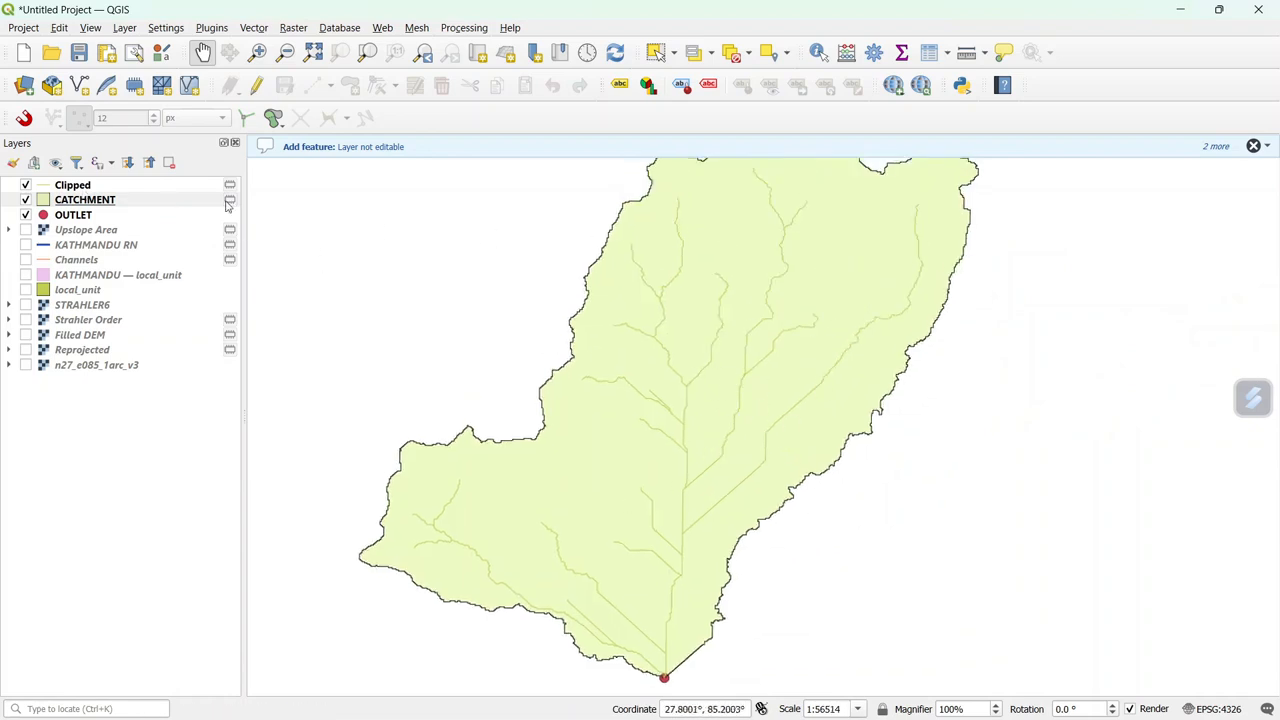
Rename the Clipped layer as CATCHMENT RN
{"action": "left_click", "coordinate": [126, 185]}
{"action": "right_click", "coordinate": [126, 185]}
{"action": "left_click", "coordinate": [210, 314]}
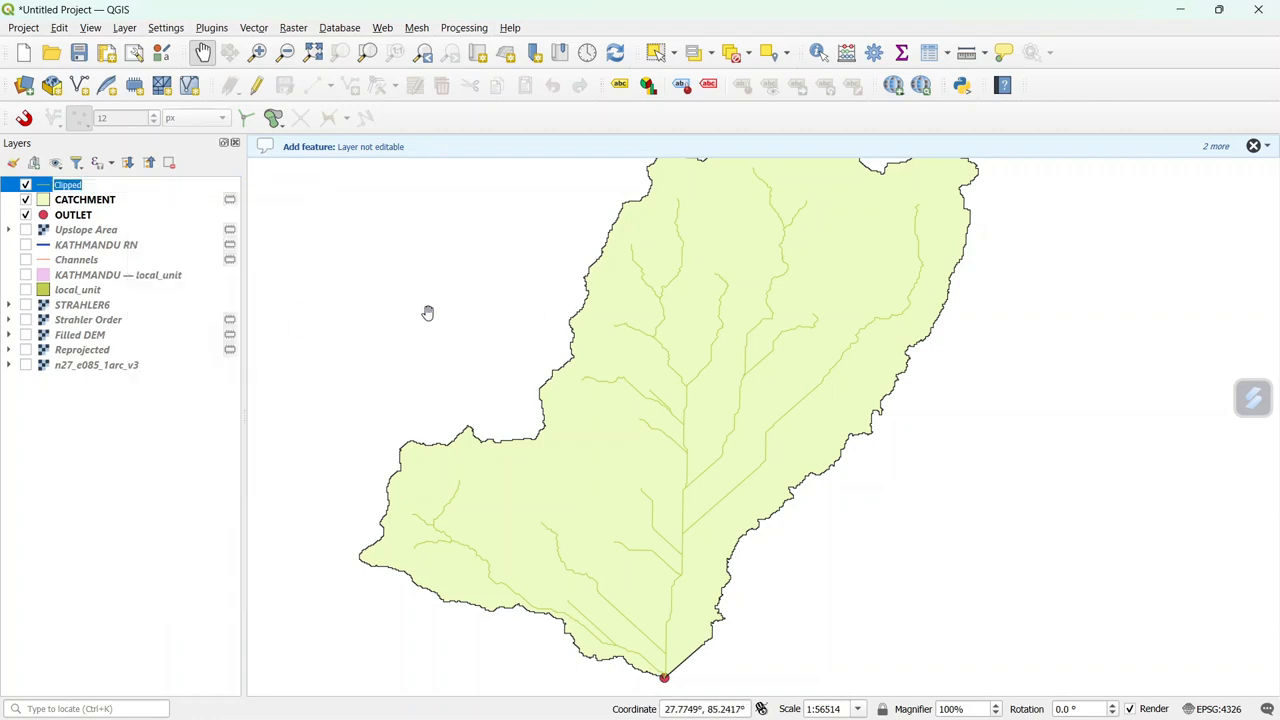
{"action": "type", "text": "CATCHMENT RN"}
{"action": "left_click", "coordinate": [47, 417]}
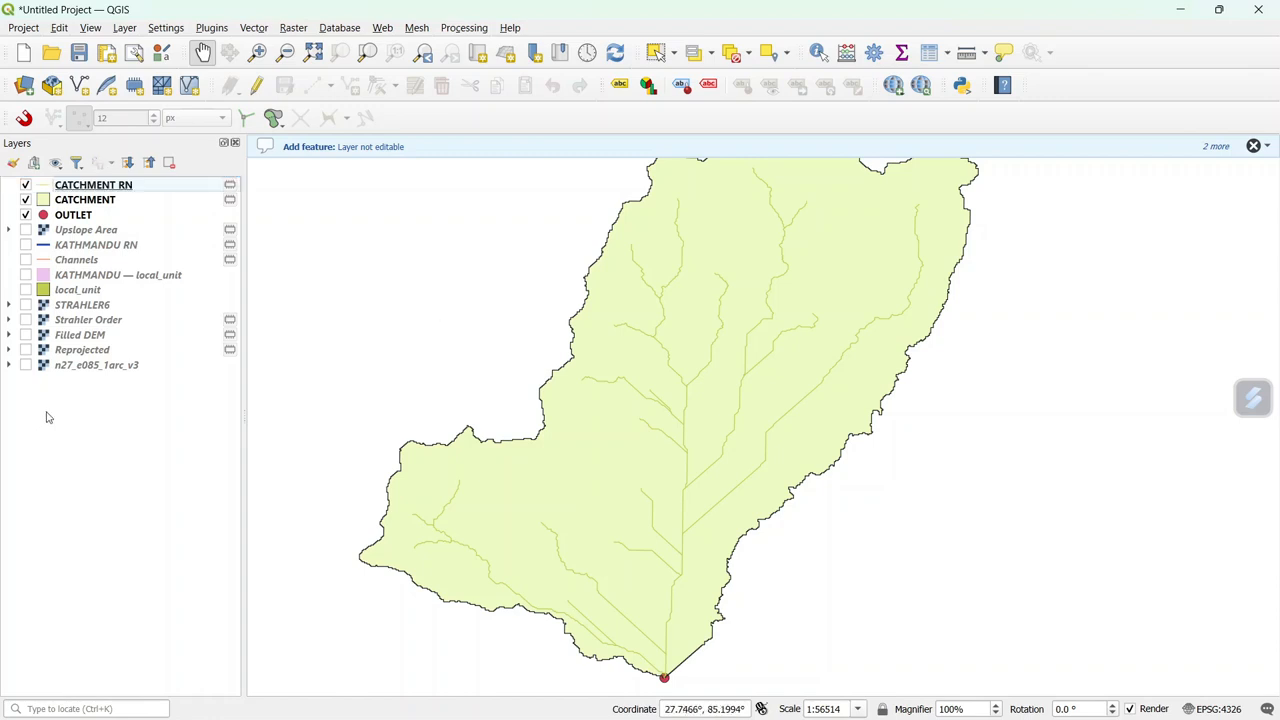
Change the line colour of the CATCHMENT RN layer to a medium blue
{"action": "left_click", "coordinate": [12, 162]}
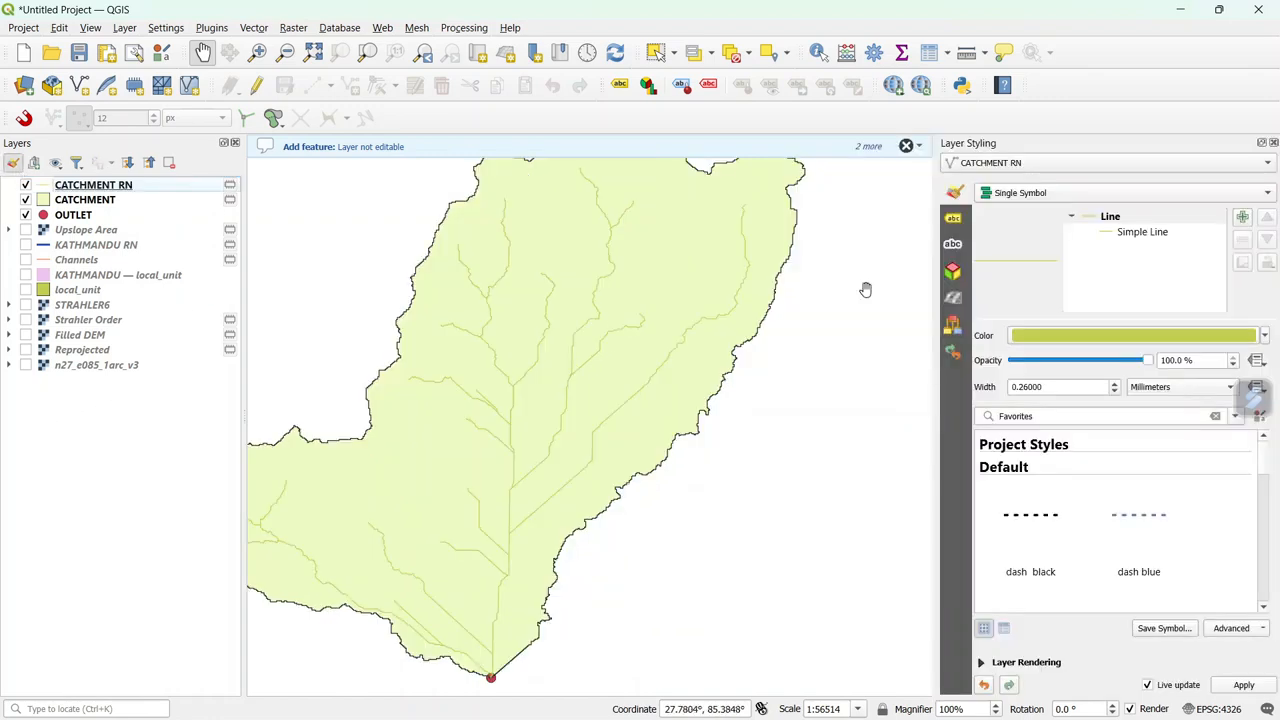
{"action": "left_click", "coordinate": [1265, 336]}
{"action": "left_click", "coordinate": [1027, 455]}
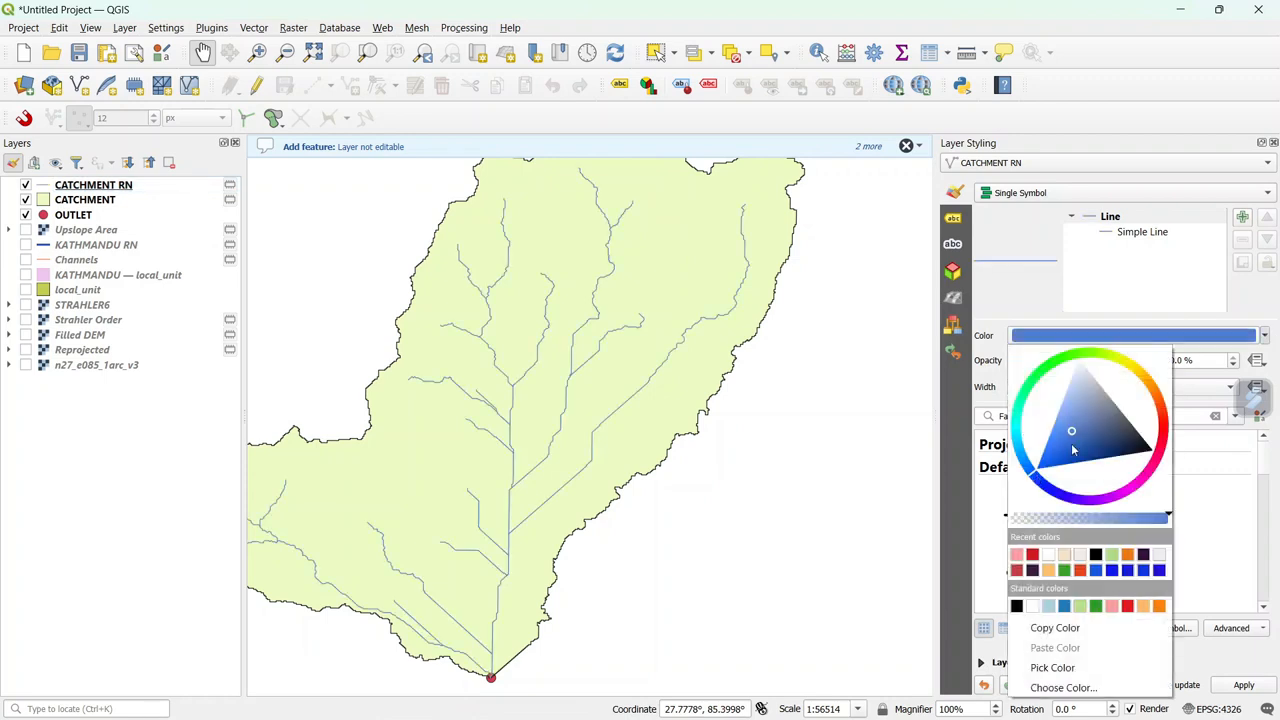
{"action": "left_click", "coordinate": [1072, 444]}
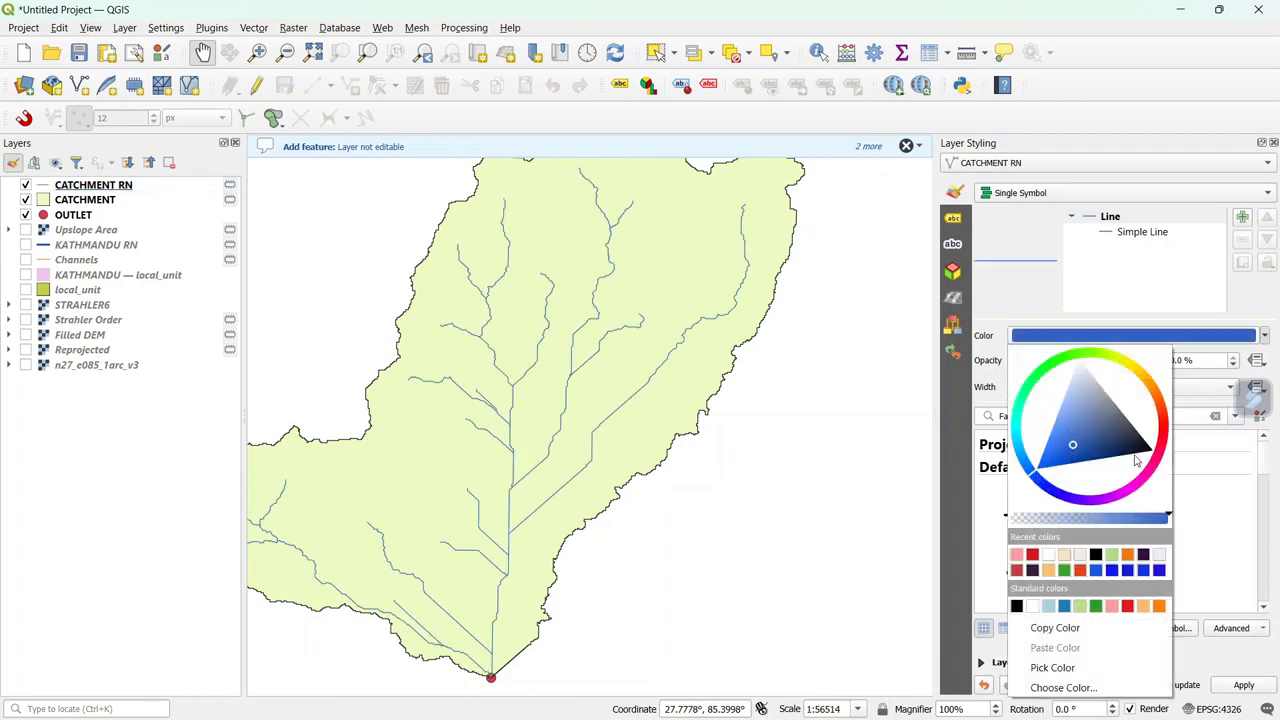
{"action": "left_click", "coordinate": [1204, 488]}
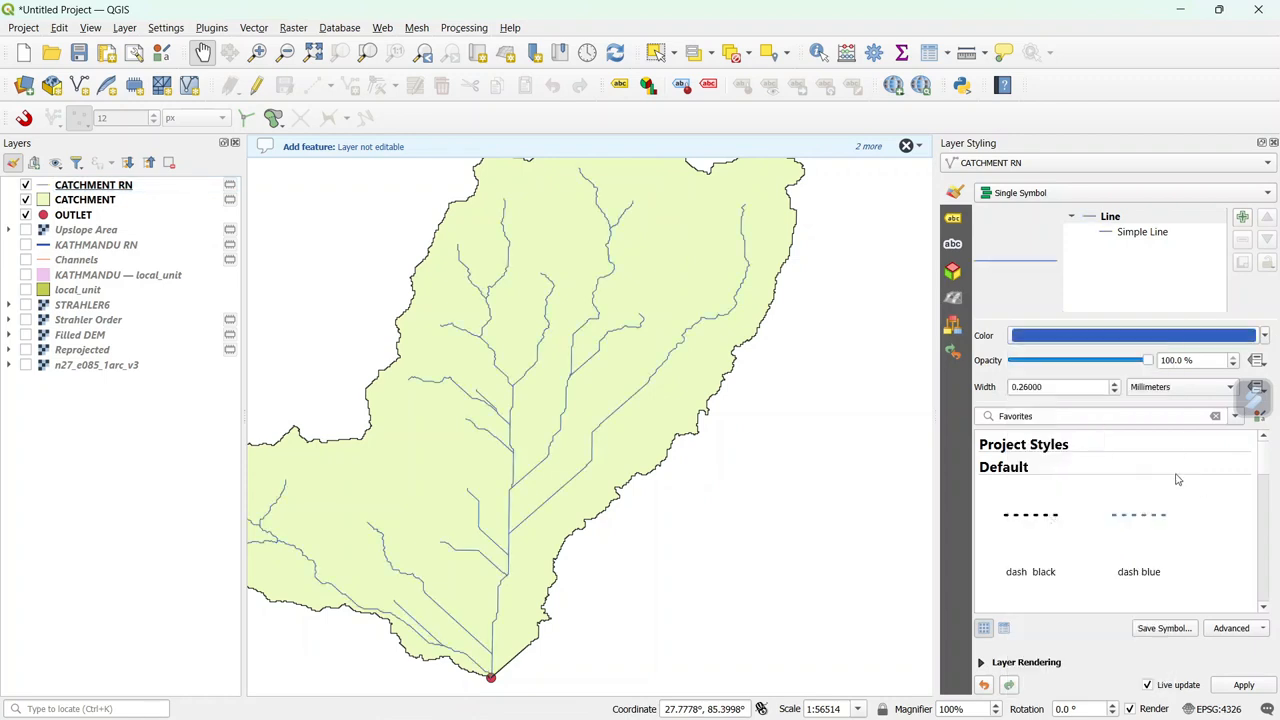
Set the CATCHMENT RN line width to 0.66 mm and close Layer Styling
{"action": "left_click", "coordinate": [1114, 385]}
{"action": "left_click", "coordinate": [1114, 385]}
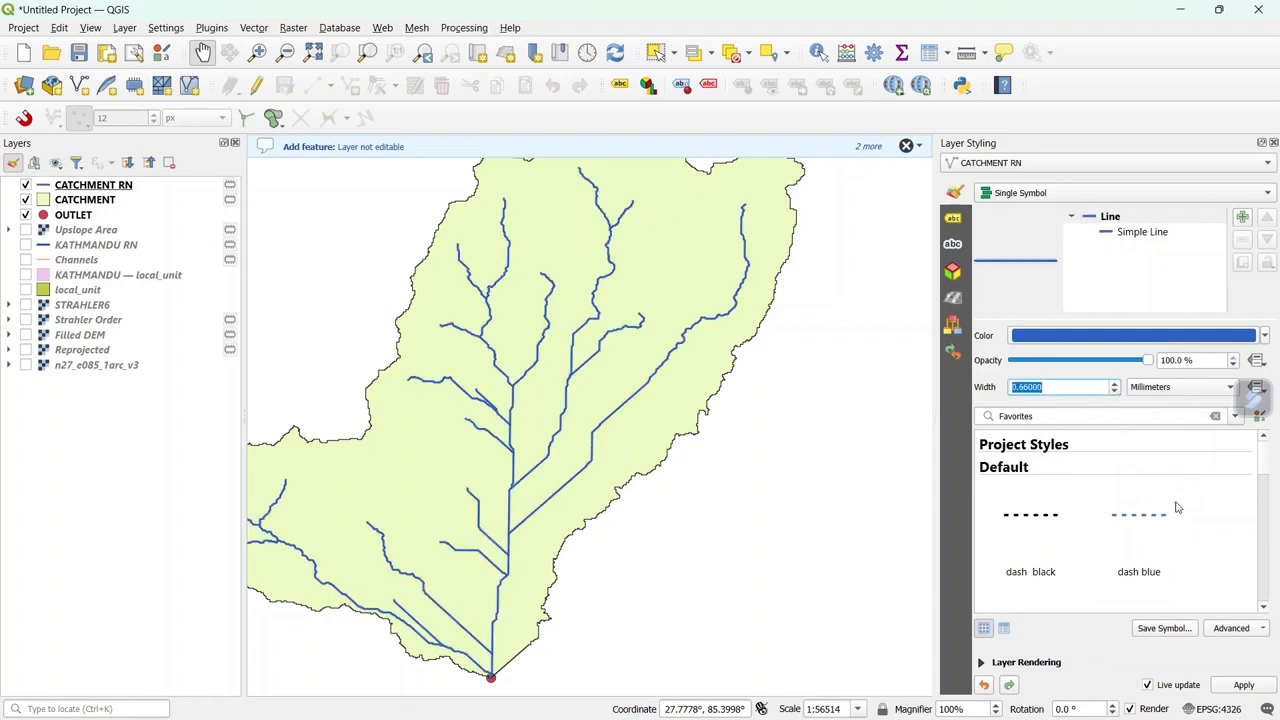
{"action": "scroll", "coordinate": [1180, 509], "scroll_direction": "down", "scroll_amount": 1}
{"action": "left_click", "coordinate": [1160, 233]}
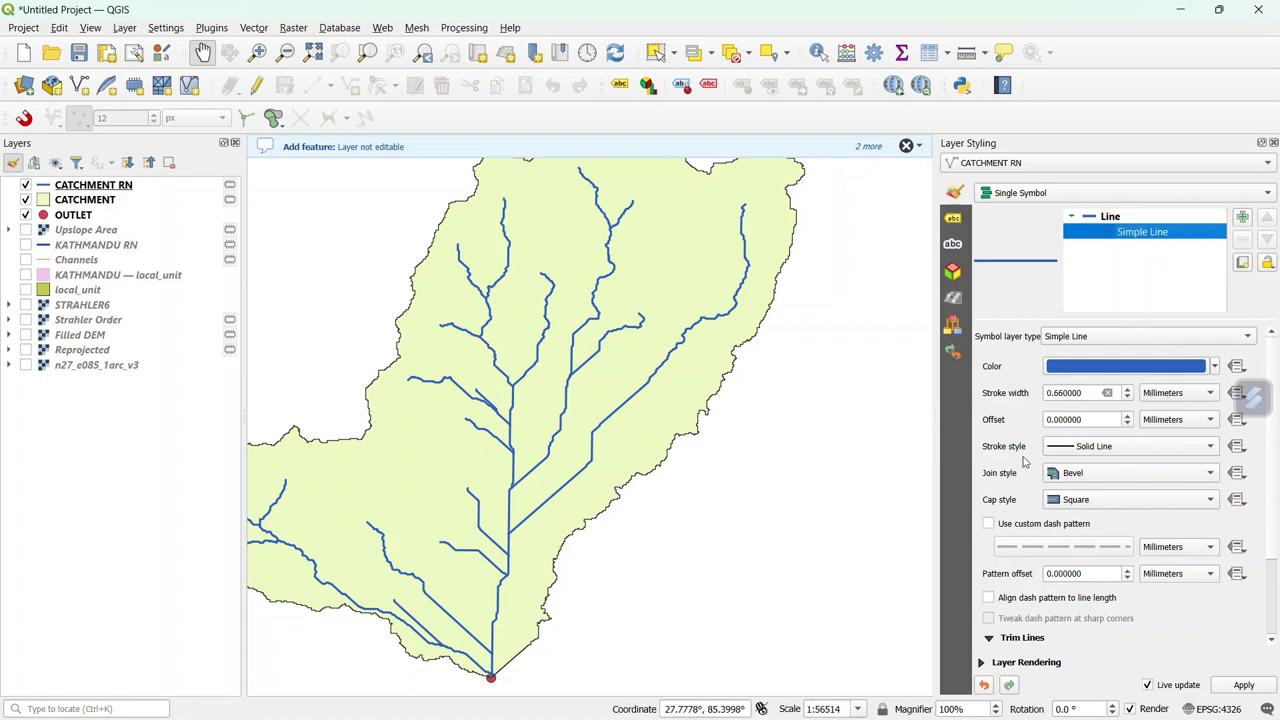
{"action": "left_click", "coordinate": [1273, 143]}
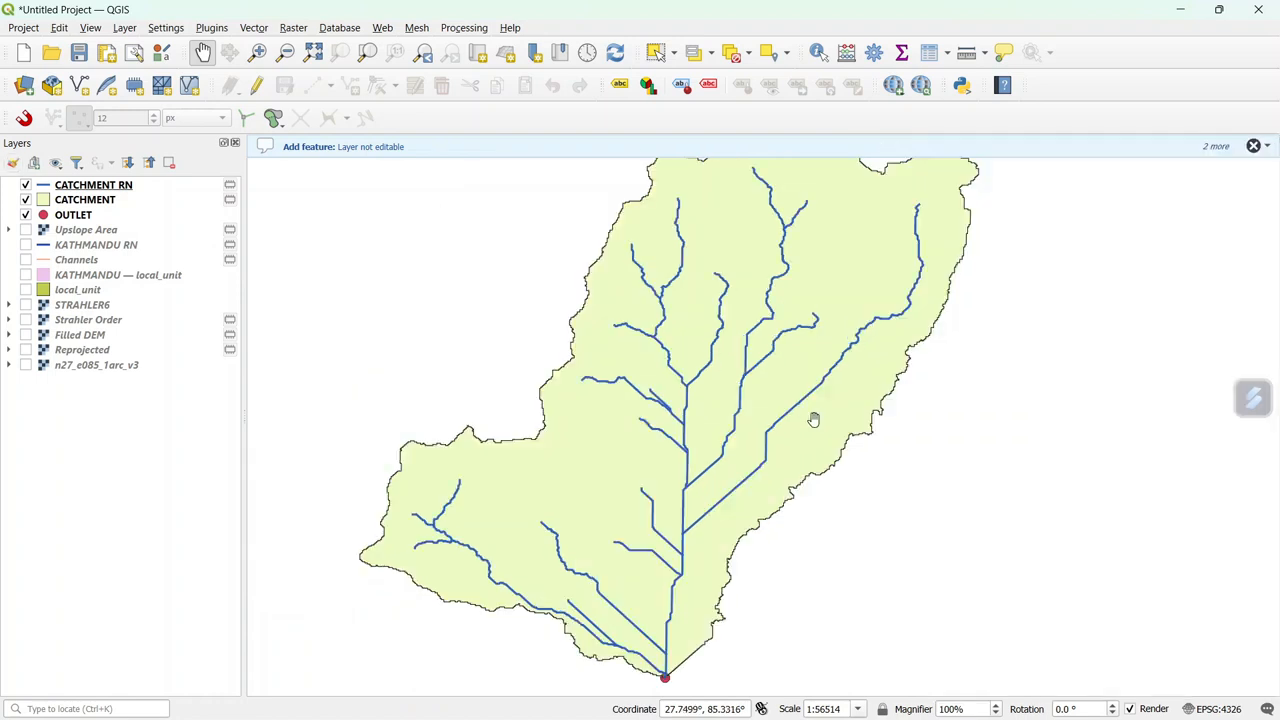
Create a new print layout titled 1 with the whole catchment centred in the map view
{"action": "left_click_drag", "start_coordinate": [814, 420], "coordinate": [963, 397]}
{"action": "scroll", "coordinate": [811, 466], "scroll_direction": "down", "scroll_amount": 1}
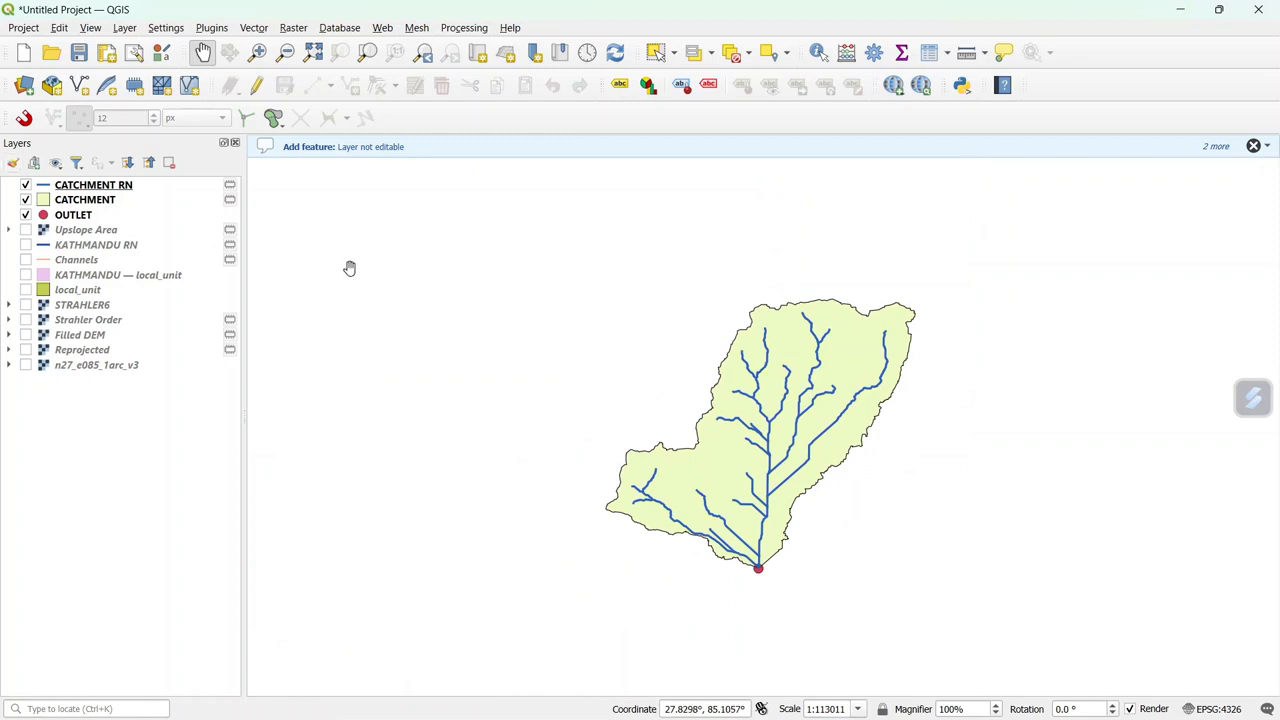
{"action": "left_click_drag", "start_coordinate": [1100, 553], "coordinate": [1014, 517]}
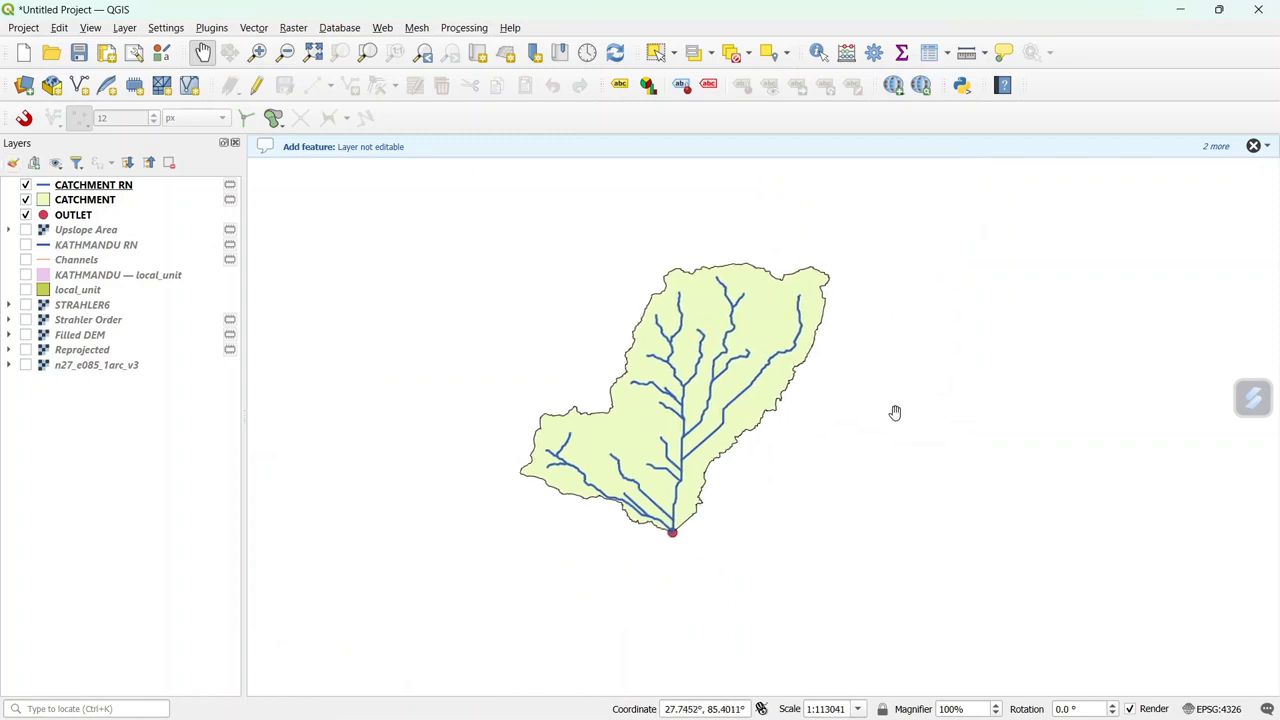
{"action": "left_click", "coordinate": [22, 28]}
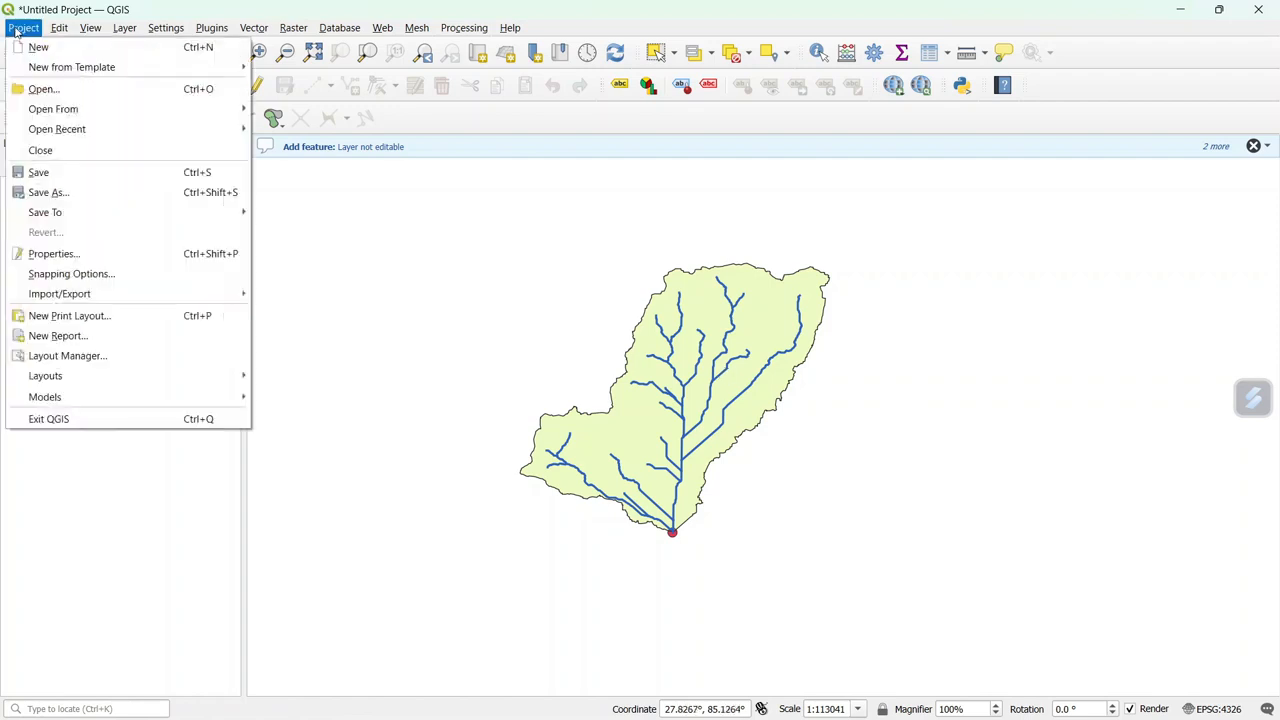
{"action": "left_click", "coordinate": [100, 318]}
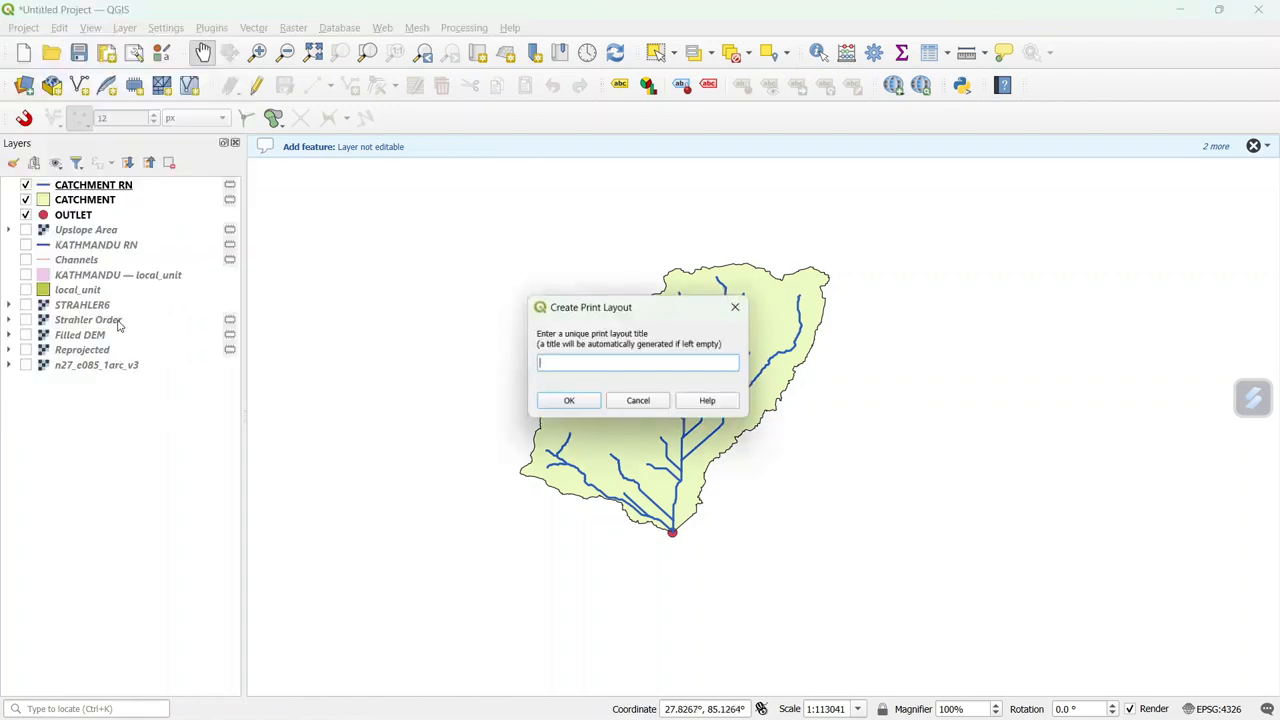
{"action": "left_click", "coordinate": [592, 402]}
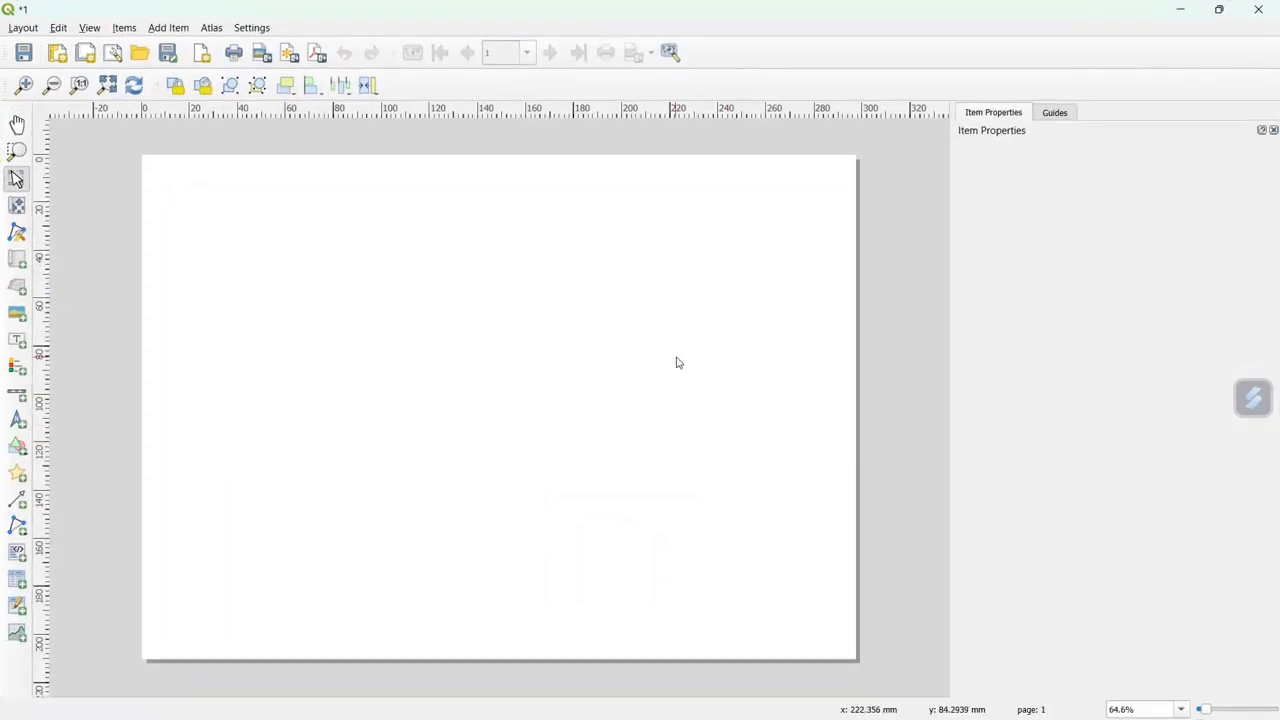
Back in the main project window, show KATHMANDU — local_unit and KATHMANDU RN, and hide CATCHMENT and CATCHMENT RN, with all of Kathmandu in view
{"action": "mouse_move", "coordinate": [923, 712]}
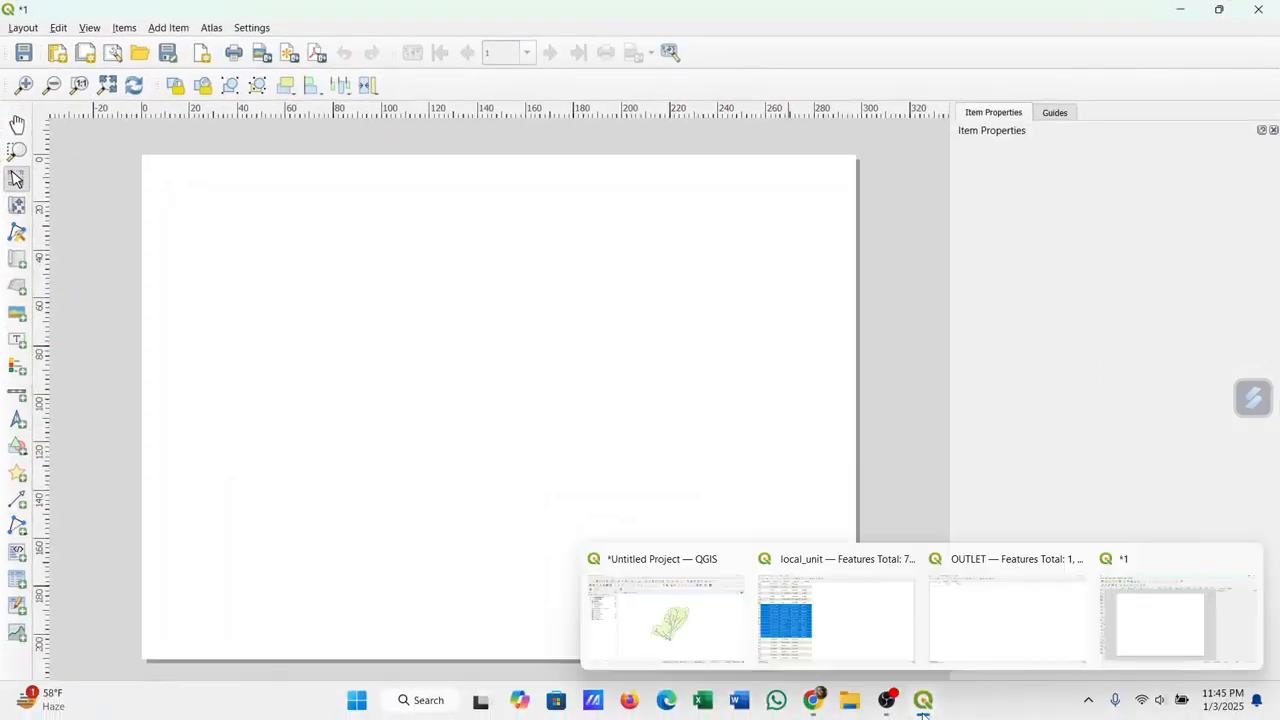
{"action": "left_click", "coordinate": [706, 623]}
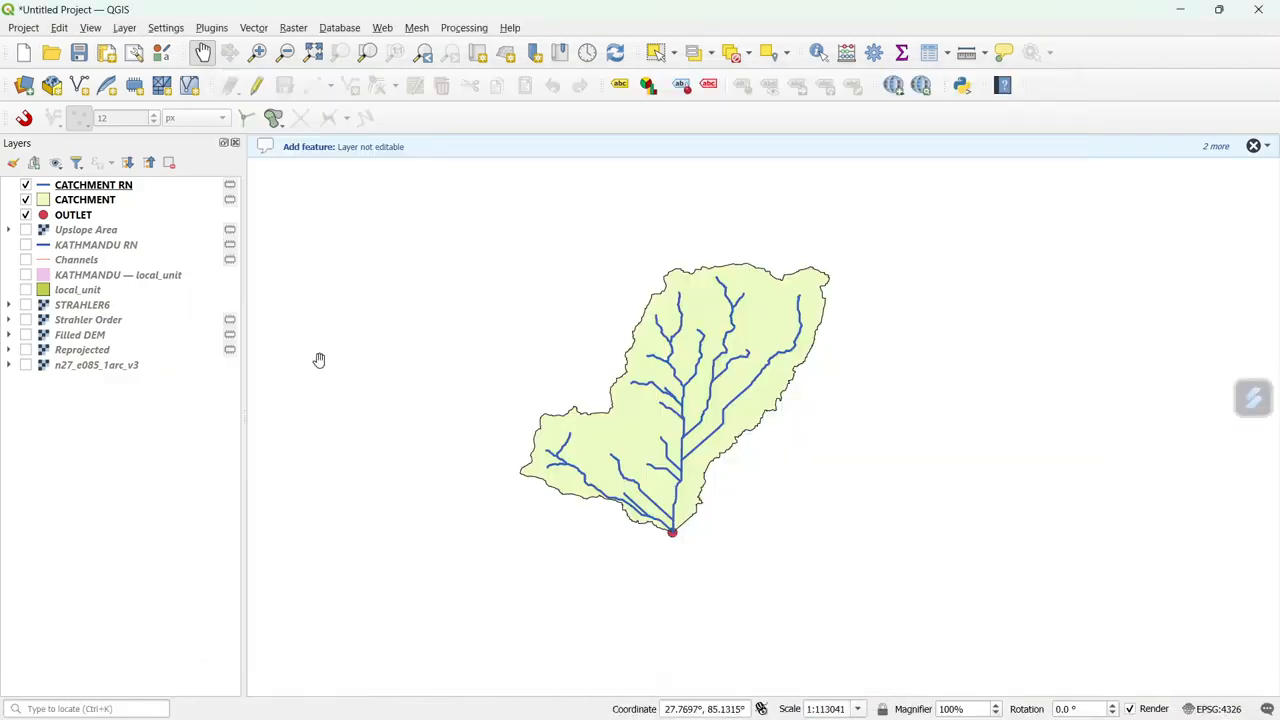
{"action": "left_click", "coordinate": [26, 275]}
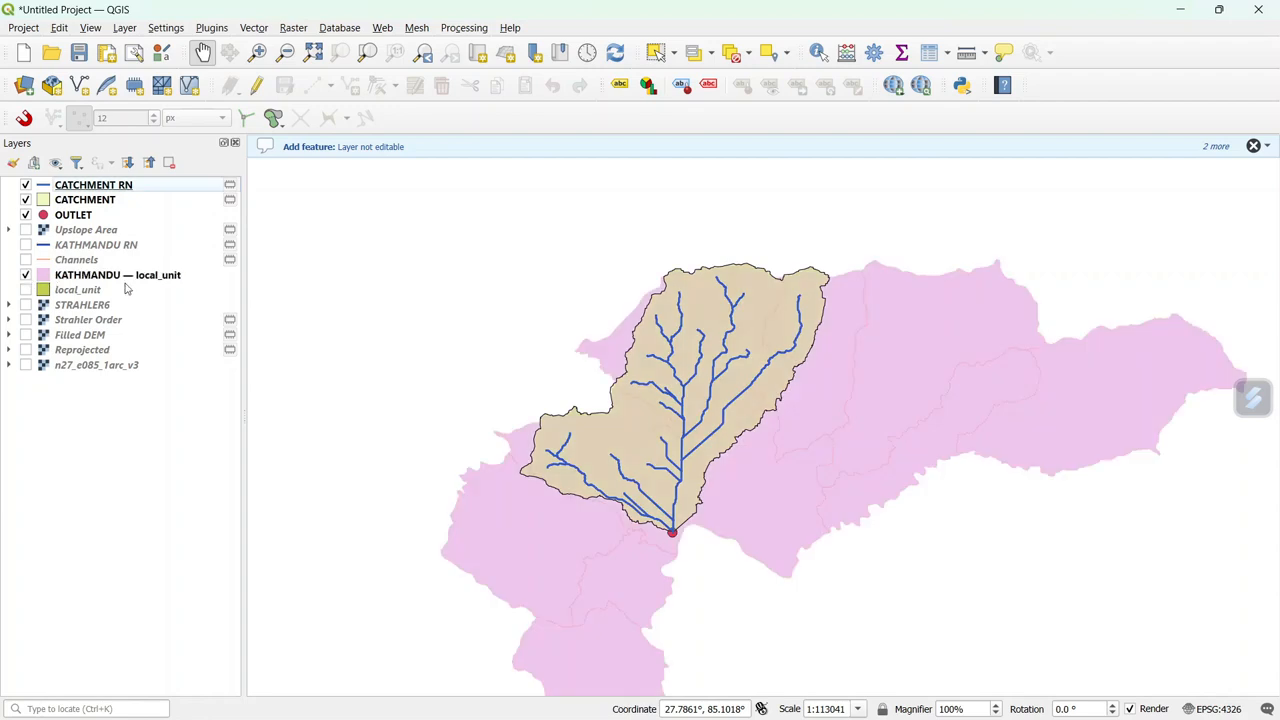
{"action": "left_click_drag", "start_coordinate": [863, 494], "coordinate": [849, 457]}
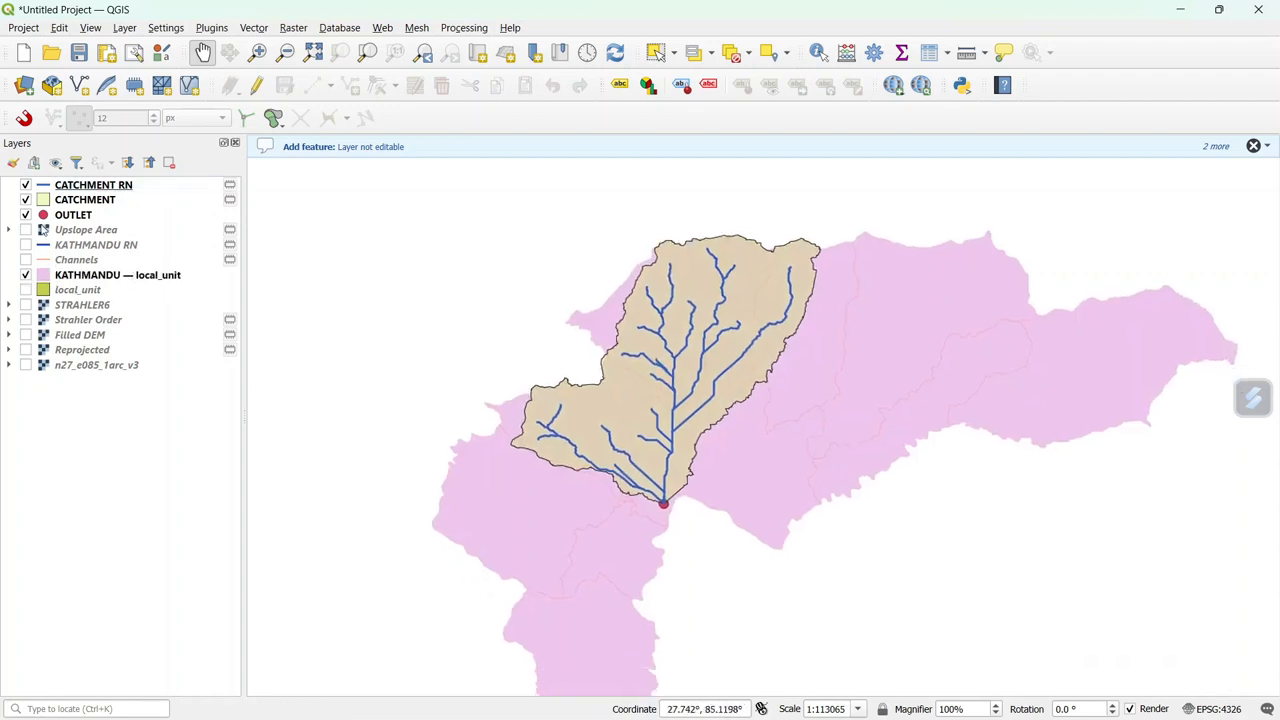
{"action": "left_click", "coordinate": [26, 246]}
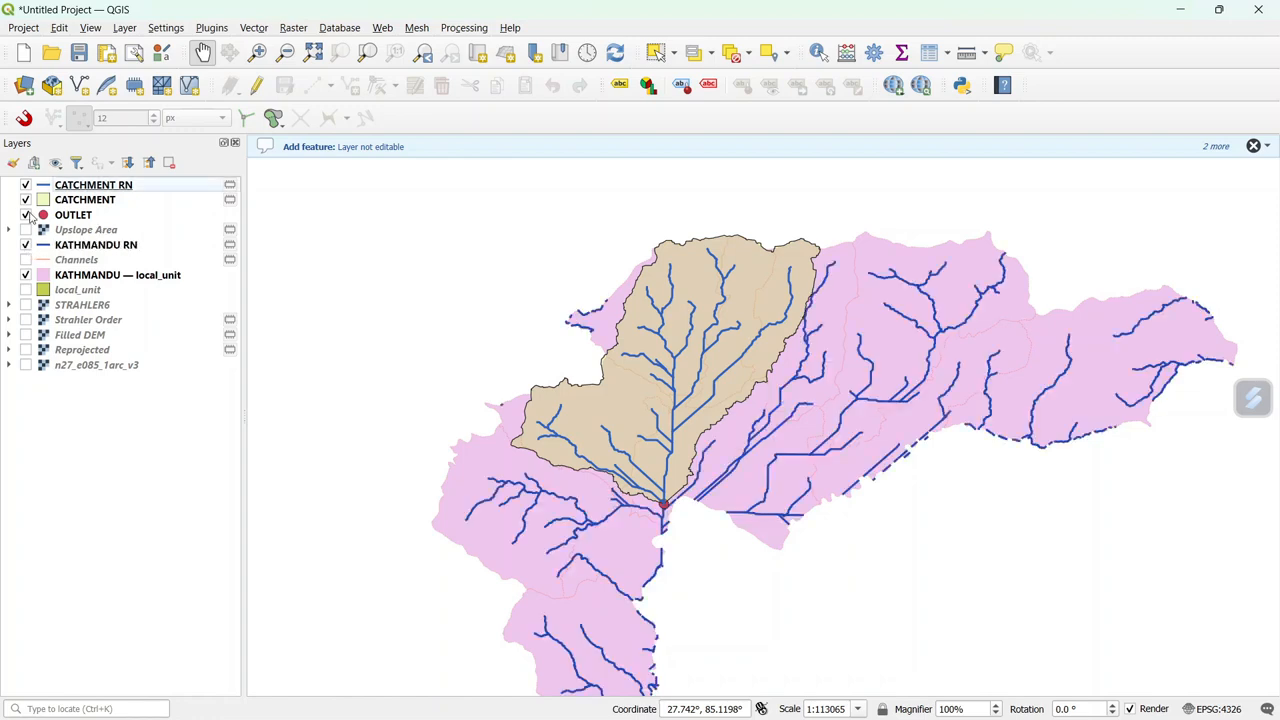
{"action": "left_click", "coordinate": [26, 201]}
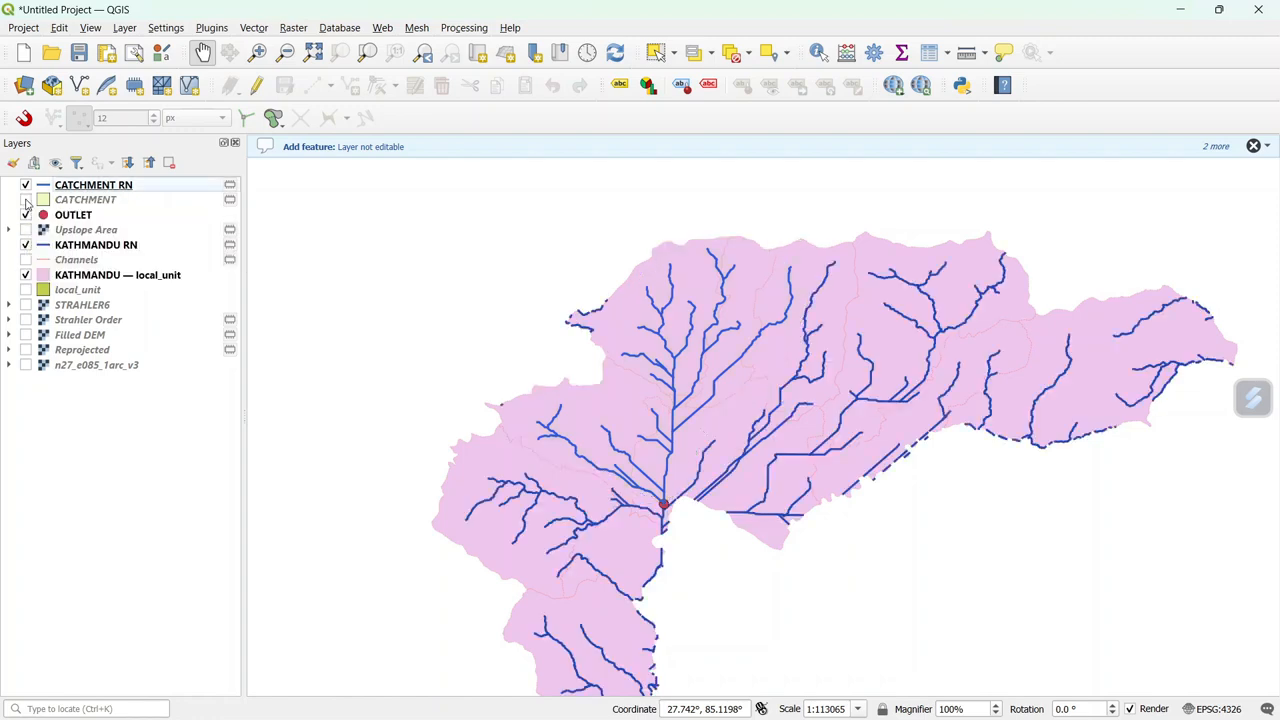
{"action": "left_click", "coordinate": [26, 185]}
{"action": "left_click_drag", "start_coordinate": [865, 549], "coordinate": [831, 503]}
{"action": "scroll", "coordinate": [831, 503], "scroll_direction": "down", "scroll_amount": 1}
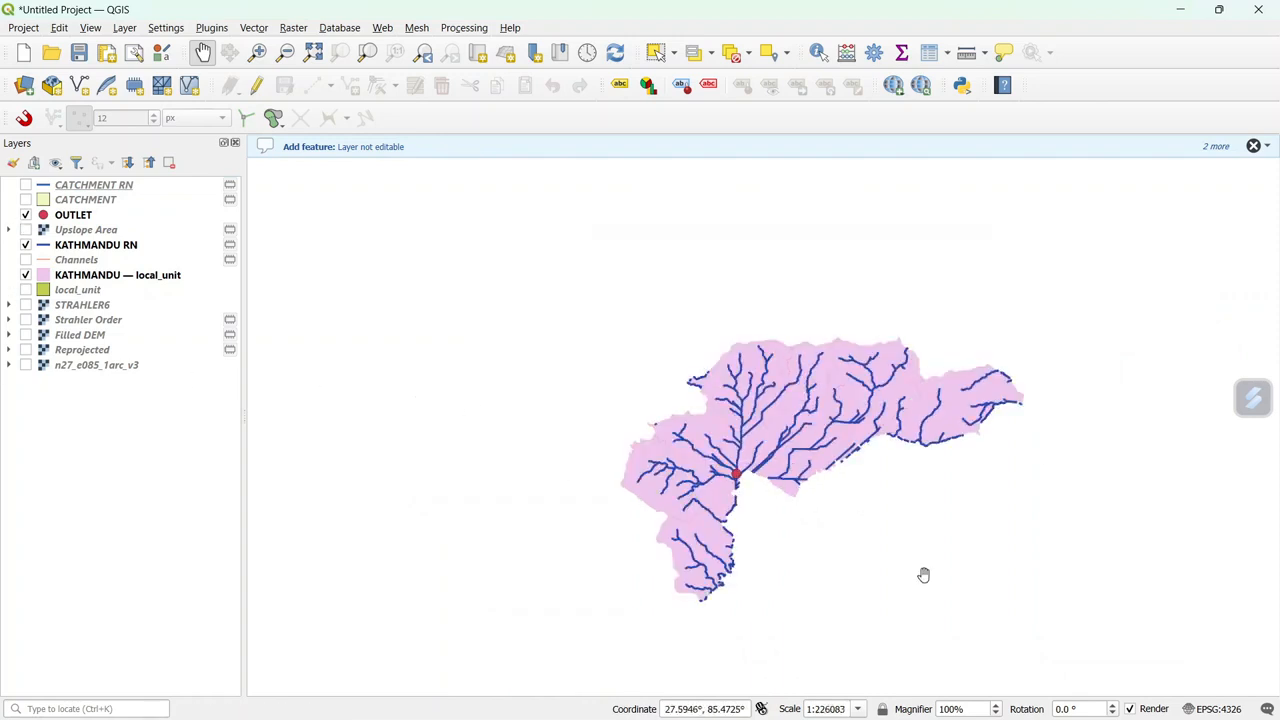
Close the local_unit and OUTLET attribute table windows and return to print layout 1
{"action": "mouse_move", "coordinate": [923, 700]}
{"action": "left_click", "coordinate": [1137, 633]}
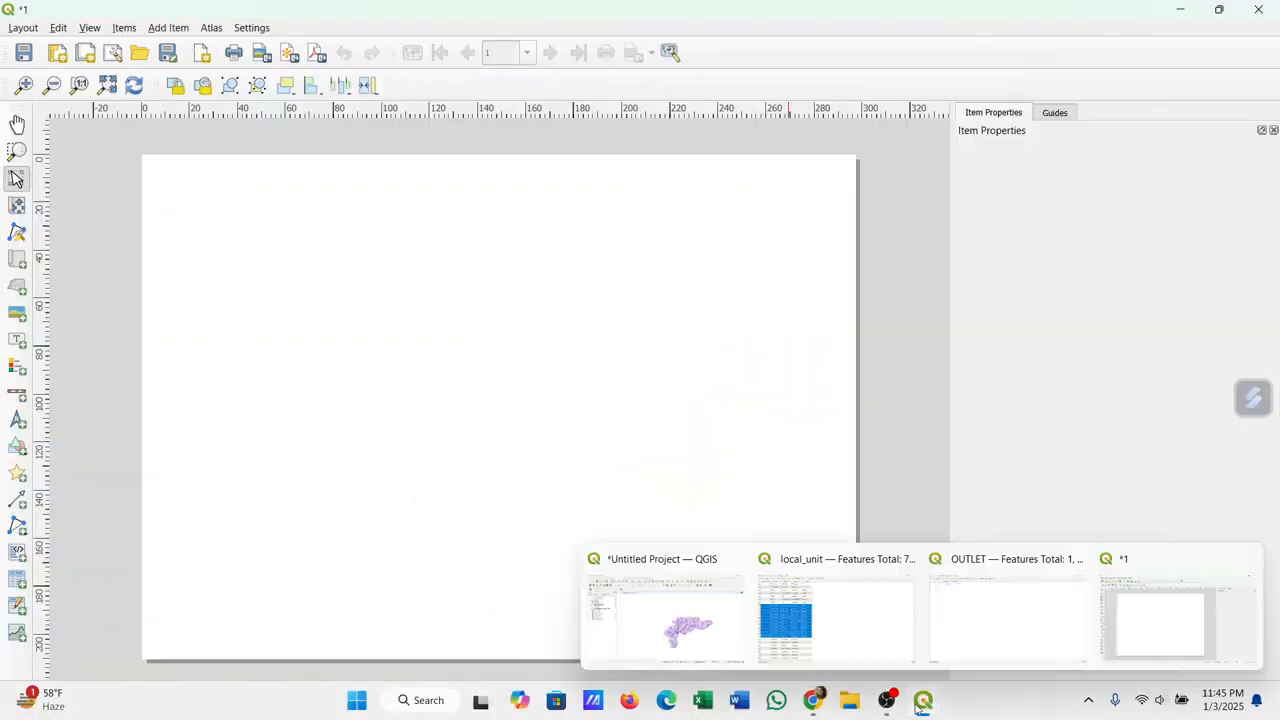
{"action": "left_click", "coordinate": [906, 559]}
{"action": "left_click", "coordinate": [991, 559]}
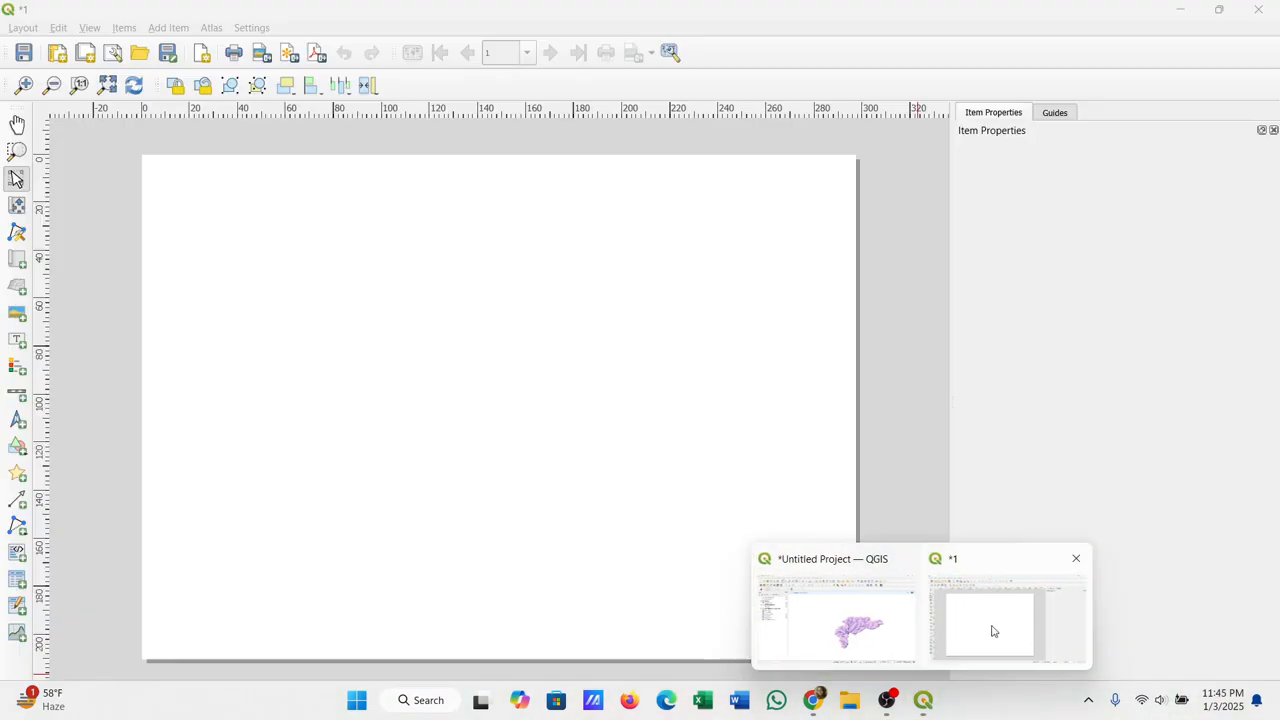
{"action": "left_click", "coordinate": [993, 631]}
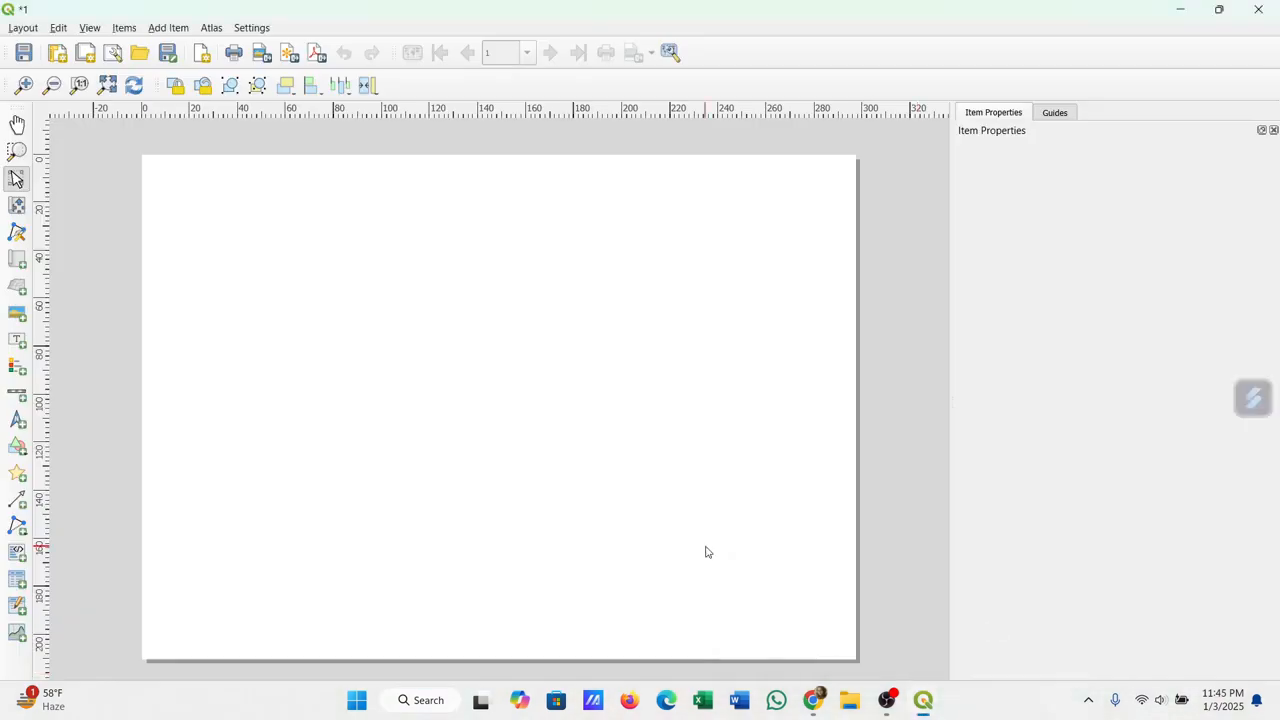
Add a map covering nearly the whole page, with the Kathmandu river network enlarged to a scale of about 1:128000 and shifted into view
{"action": "left_click", "coordinate": [16, 262]}
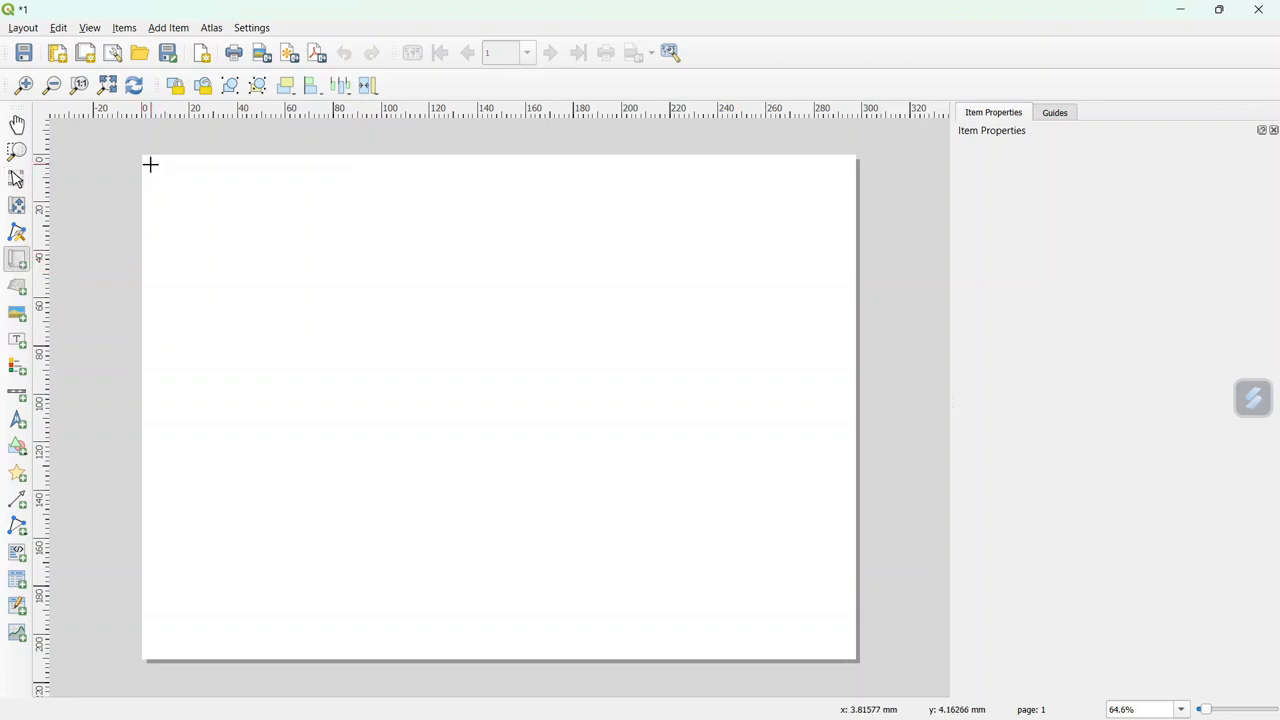
{"action": "left_click_drag", "start_coordinate": [151, 164], "coordinate": [849, 654]}
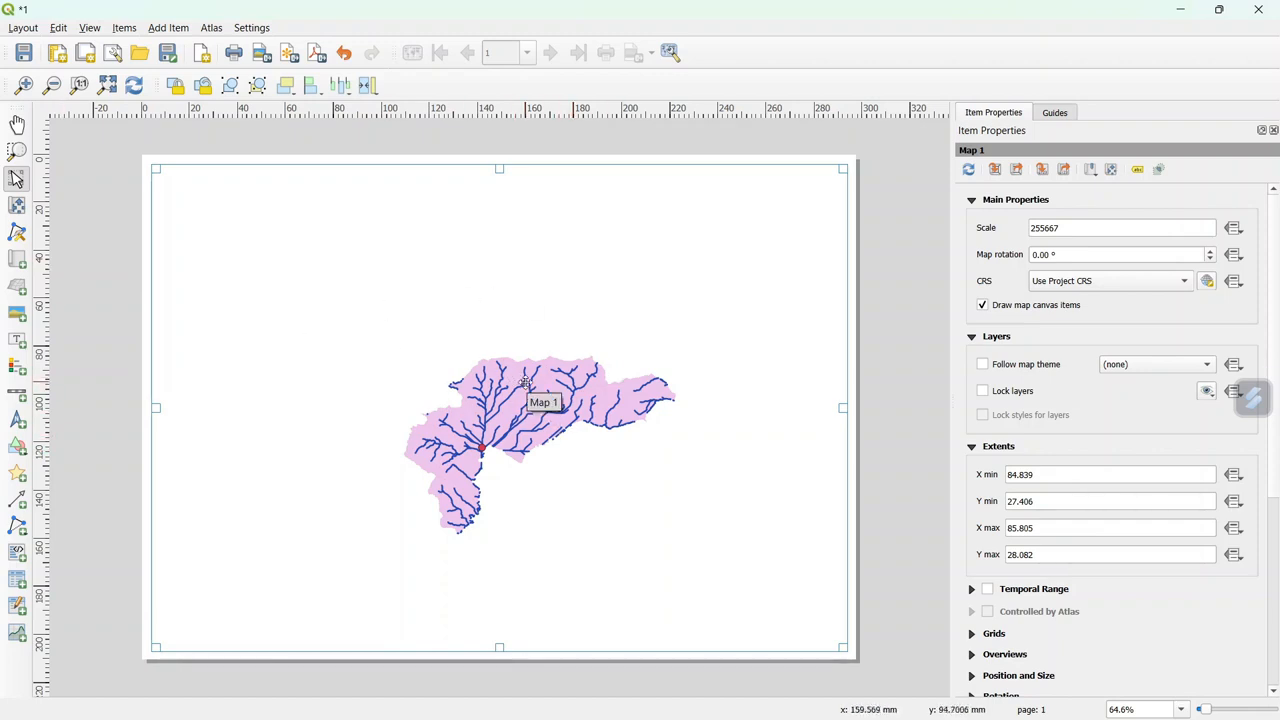
{"action": "left_click", "coordinate": [17, 205]}
{"action": "left_click_drag", "start_coordinate": [528, 416], "coordinate": [452, 345]}
{"action": "scroll", "coordinate": [500, 417], "scroll_direction": "up", "scroll_amount": 1}
{"action": "scroll", "coordinate": [470, 372], "scroll_direction": "up", "scroll_amount": 1}
{"action": "scroll", "coordinate": [470, 372], "scroll_direction": "down", "scroll_amount": 1}
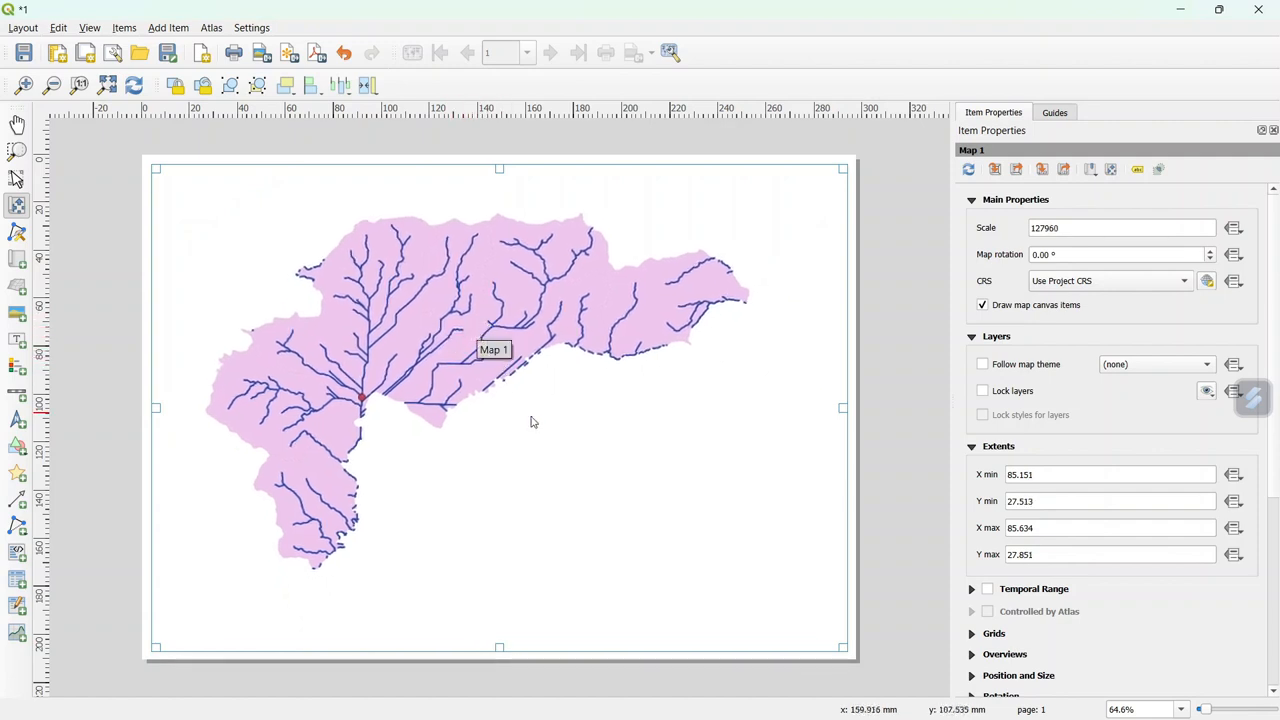
Enable the map's frame and place a north arrow in the page's lower-right corner
{"action": "scroll", "coordinate": [1127, 625], "scroll_direction": "down", "scroll_amount": 3}
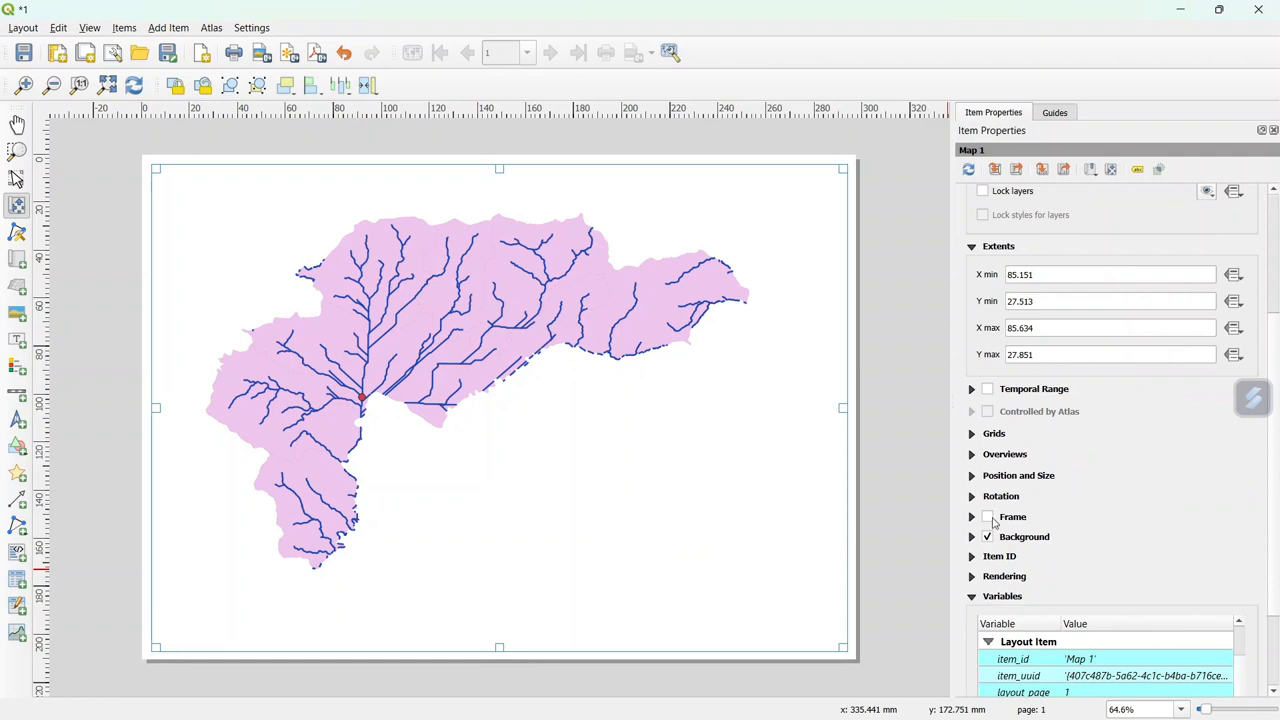
{"action": "left_click", "coordinate": [988, 517]}
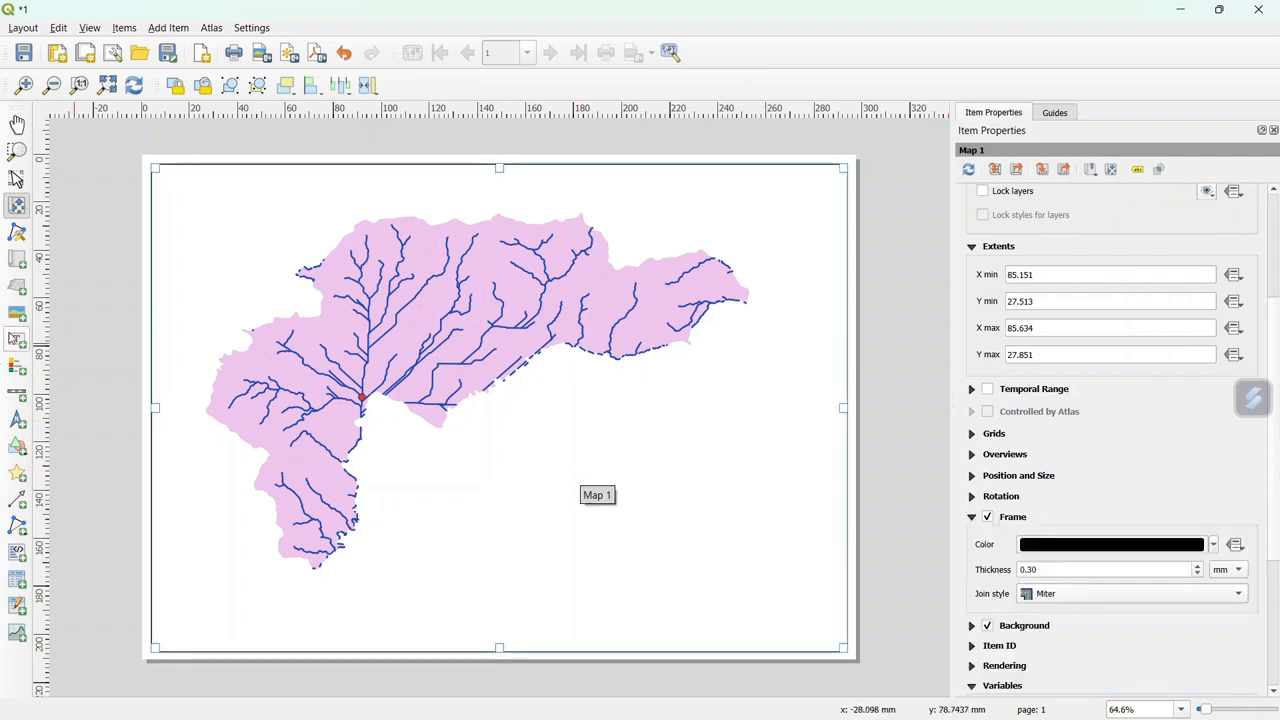
{"action": "left_click", "coordinate": [18, 421]}
{"action": "left_click_drag", "start_coordinate": [781, 565], "coordinate": [799, 603]}
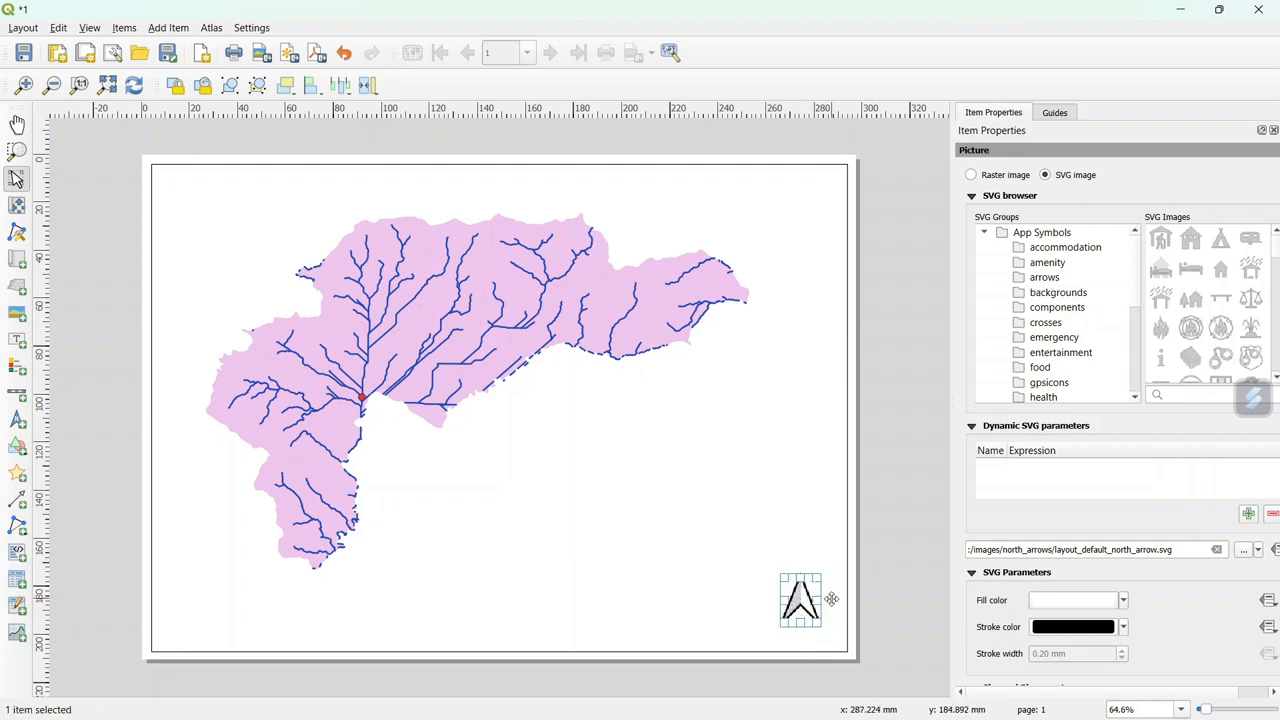
Add a scale bar near the page's bottom edge and set its left segments to 2
{"action": "left_click", "coordinate": [17, 393]}
{"action": "left_click_drag", "start_coordinate": [428, 615], "coordinate": [645, 634]}
{"action": "left_click", "coordinate": [1132, 417]}
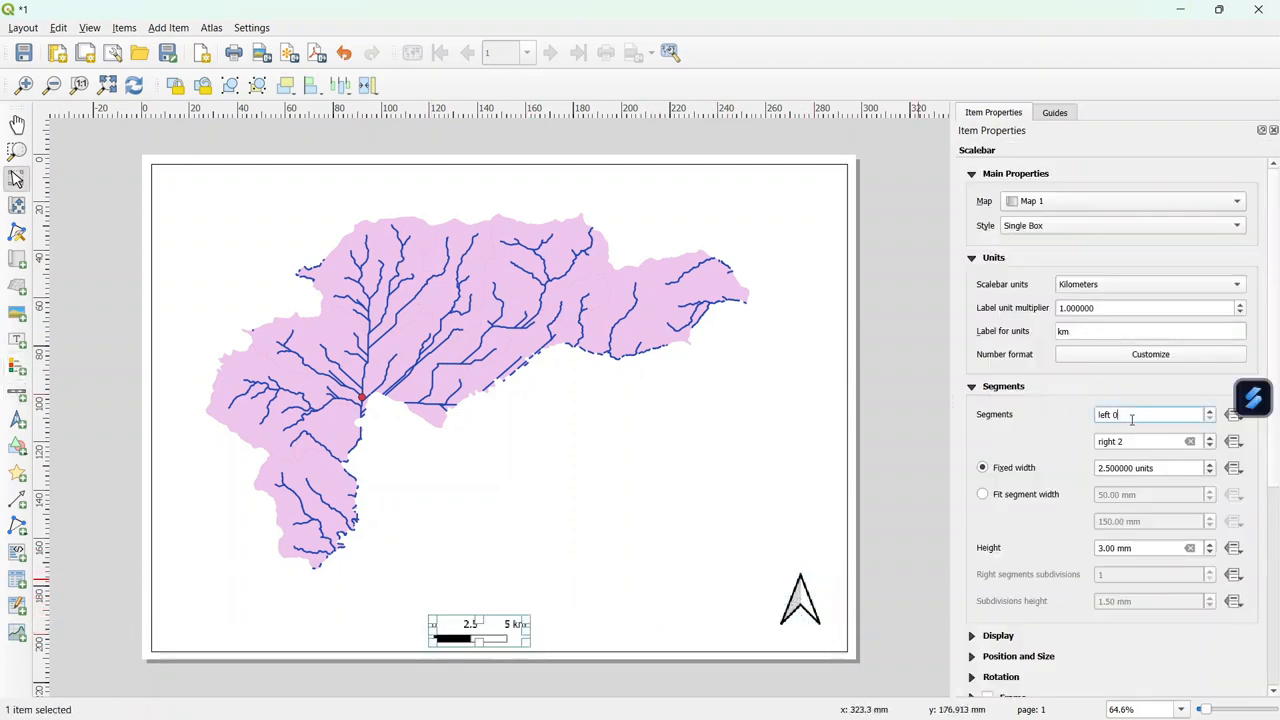
{"action": "key", "text": "BackSpace"}
{"action": "type", "text": "1"}
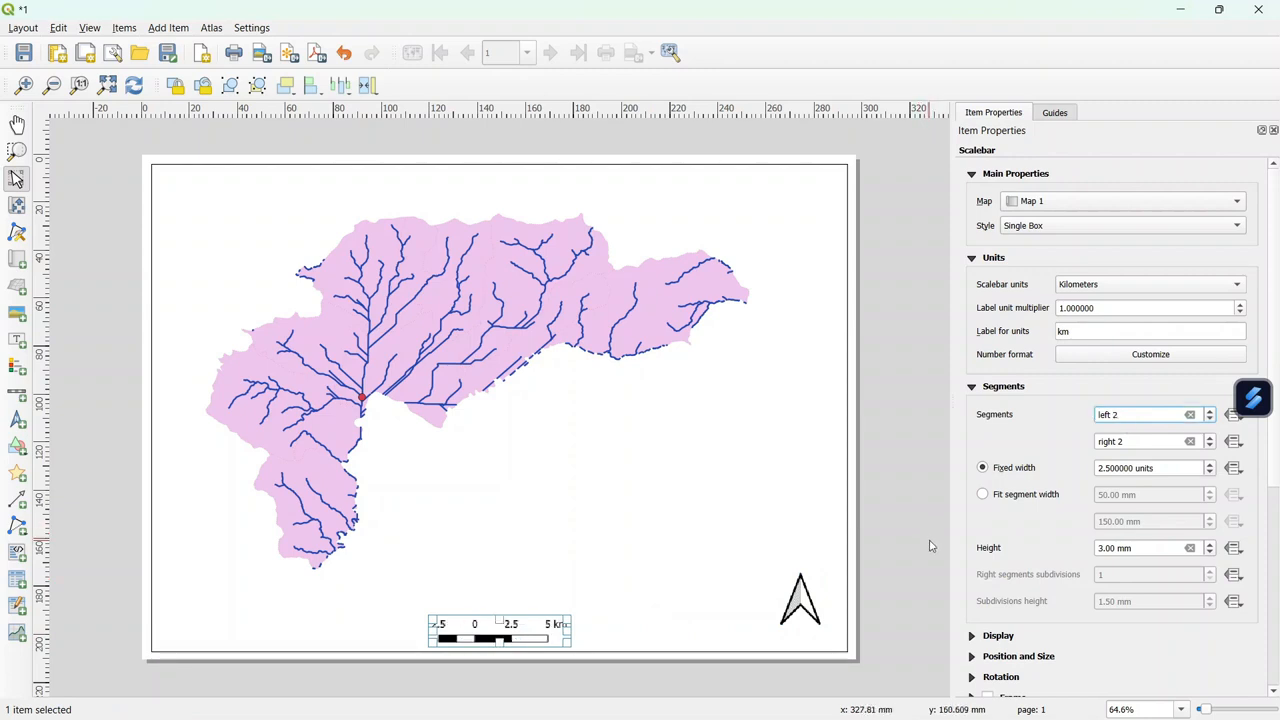
{"action": "left_click", "coordinate": [930, 546]}
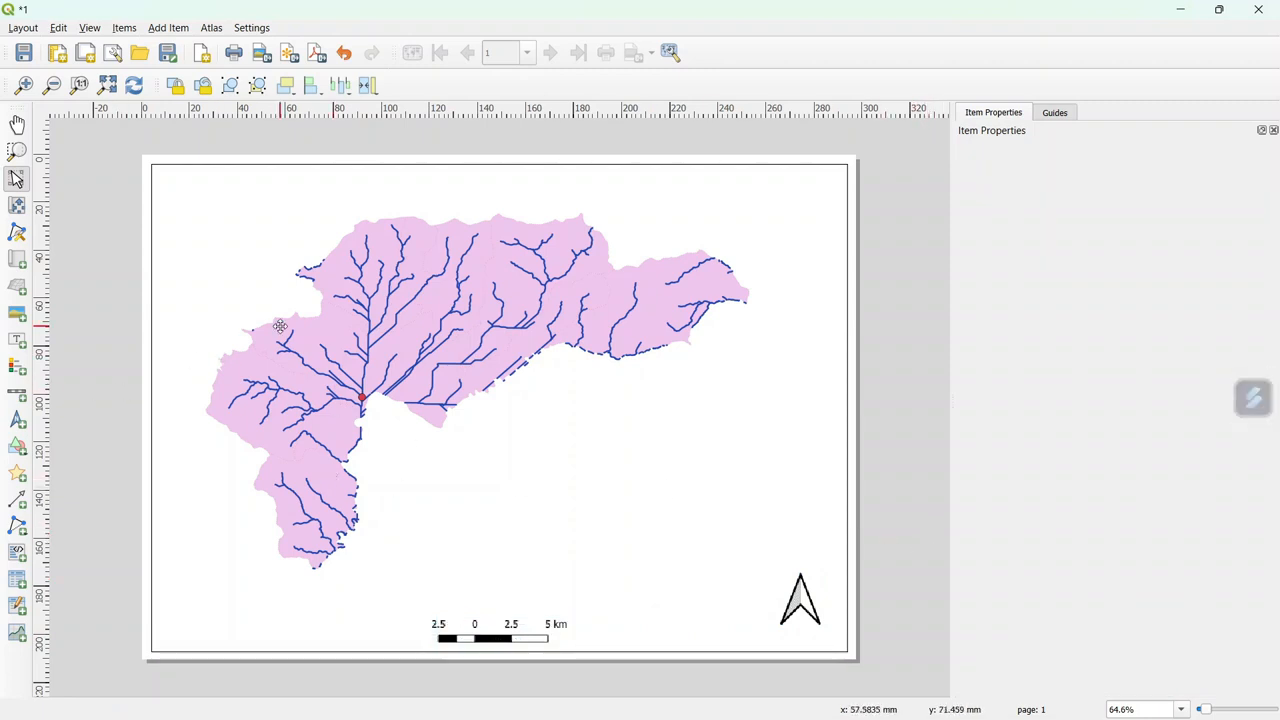
Add a label in the empty area below the map's eastern part reading RIVER NETWORK OF KATHMANDU,NEPAL
{"action": "left_click", "coordinate": [18, 338]}
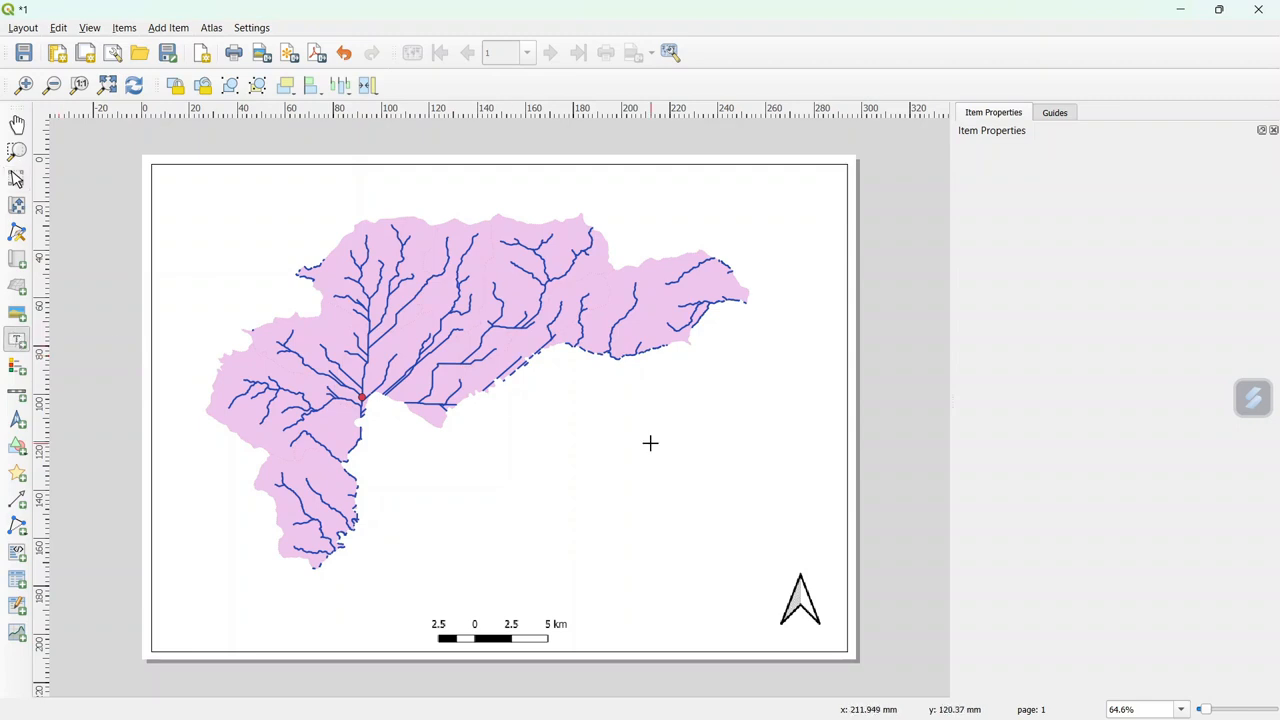
{"action": "left_click_drag", "start_coordinate": [553, 375], "coordinate": [817, 523]}
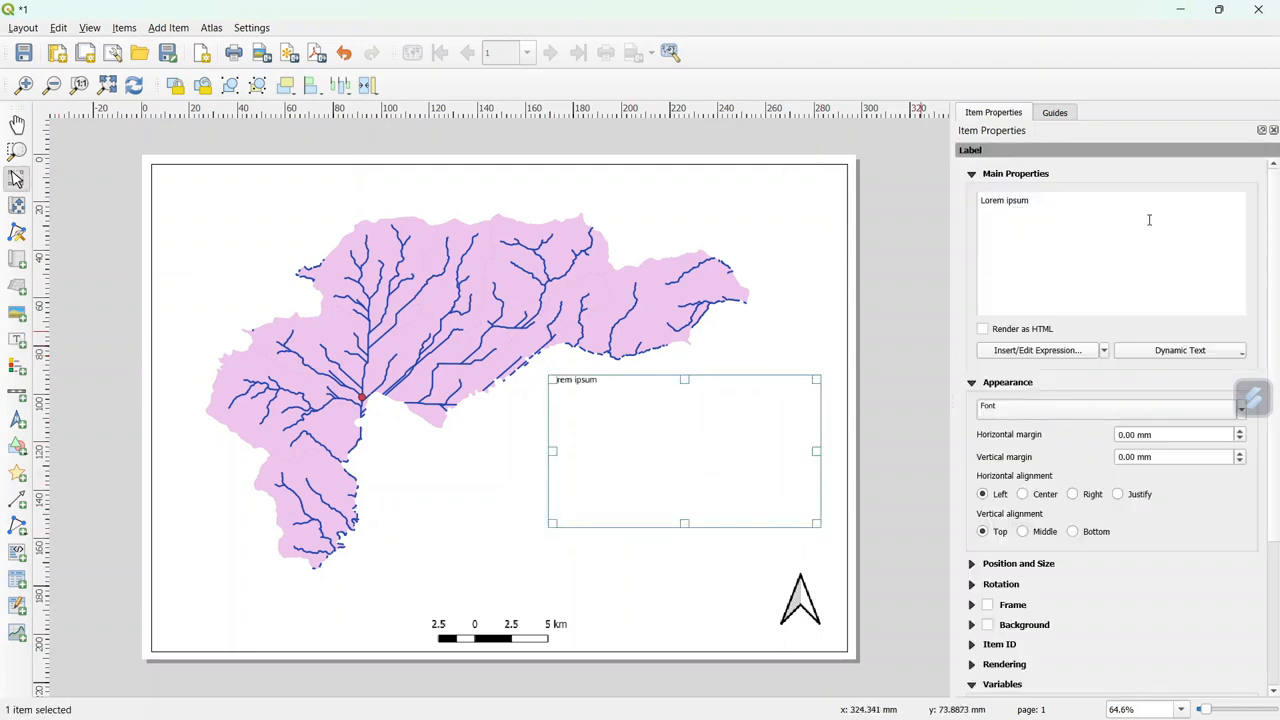
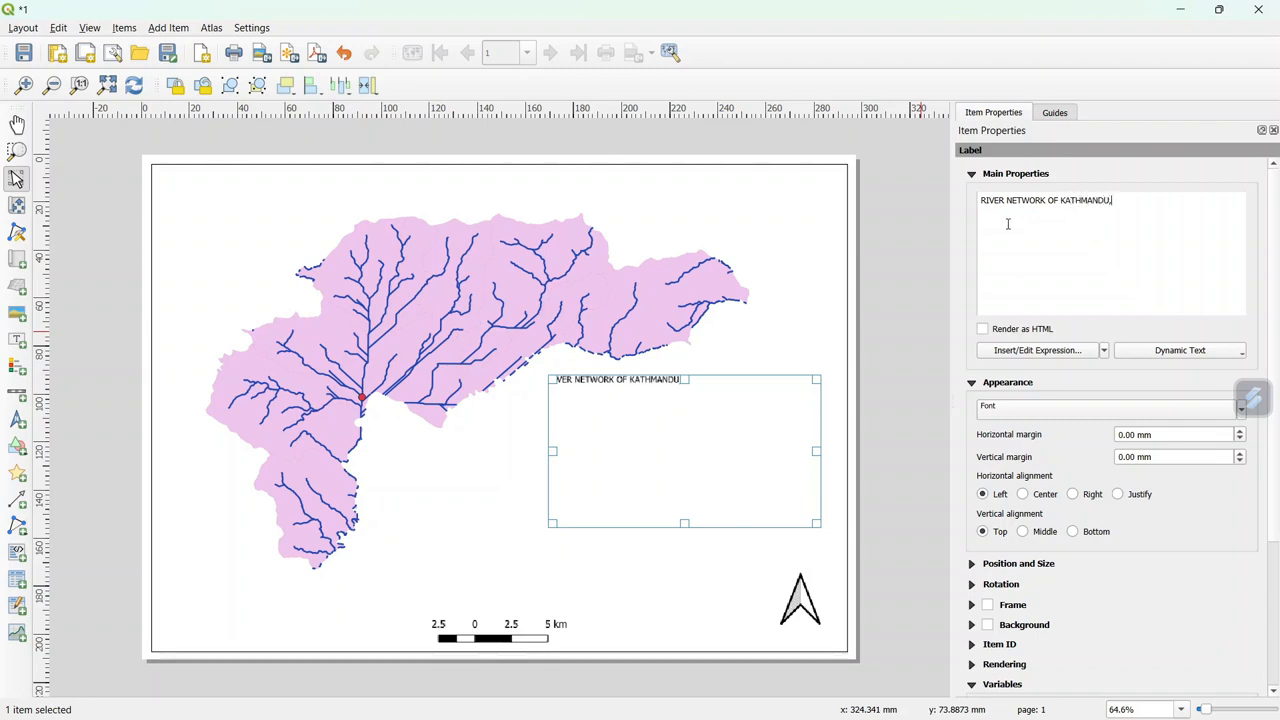
{"action": "type", "text": "PAL"}
{"action": "left_click", "coordinate": [1254, 399]}
{"action": "left_click", "coordinate": [1210, 635]}
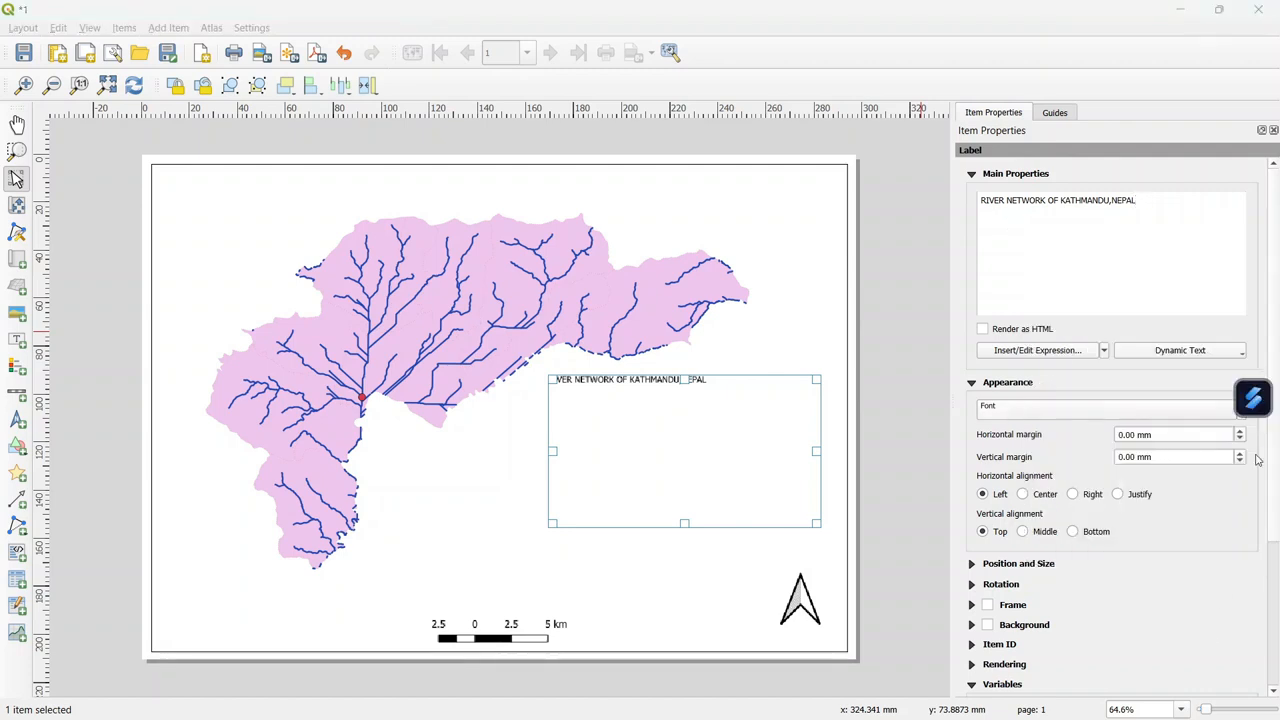
Set the title label's font to Palatino Linotype, Bold, at 20 points
{"action": "left_click", "coordinate": [1241, 411]}
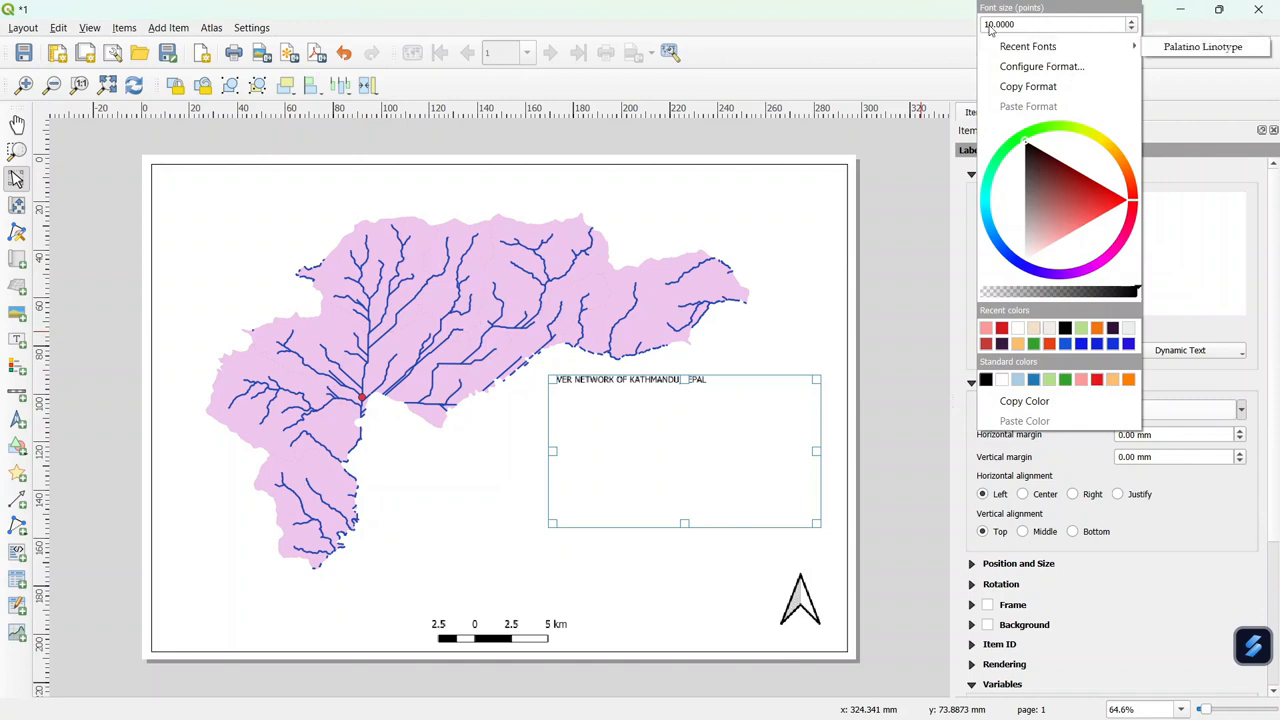
{"action": "type", "text": "20"}
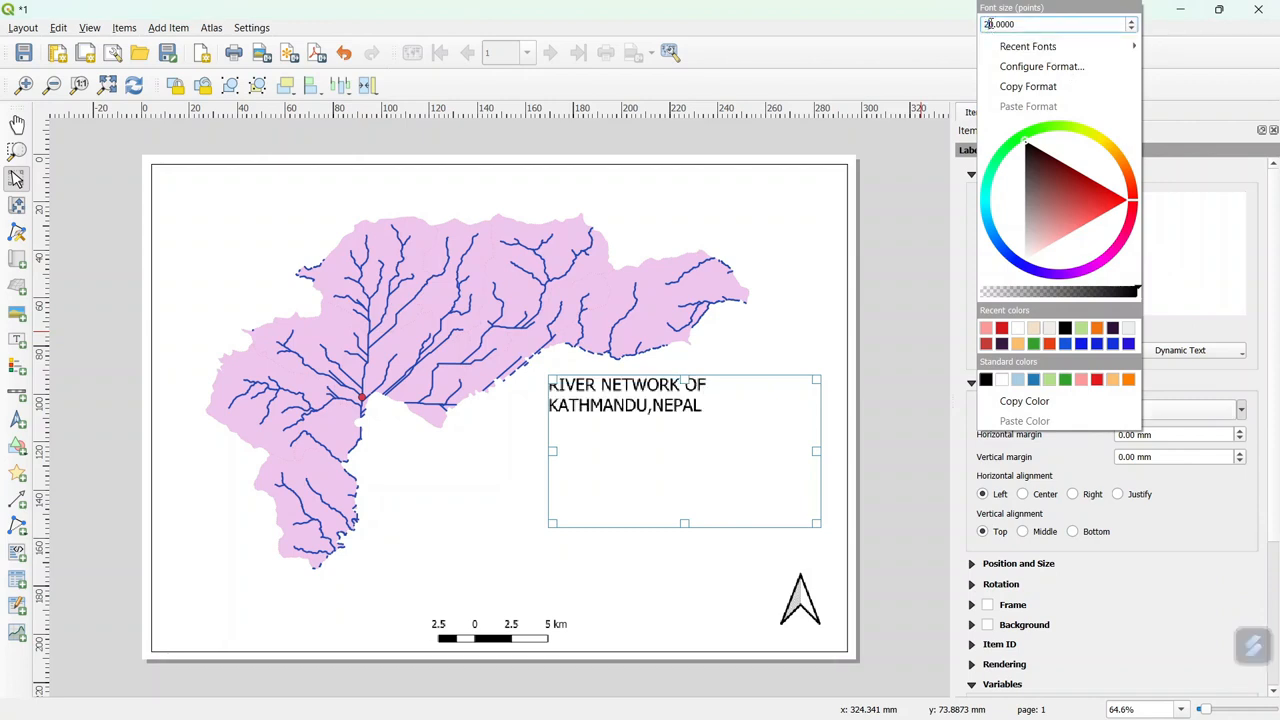
{"action": "left_click", "coordinate": [1040, 66]}
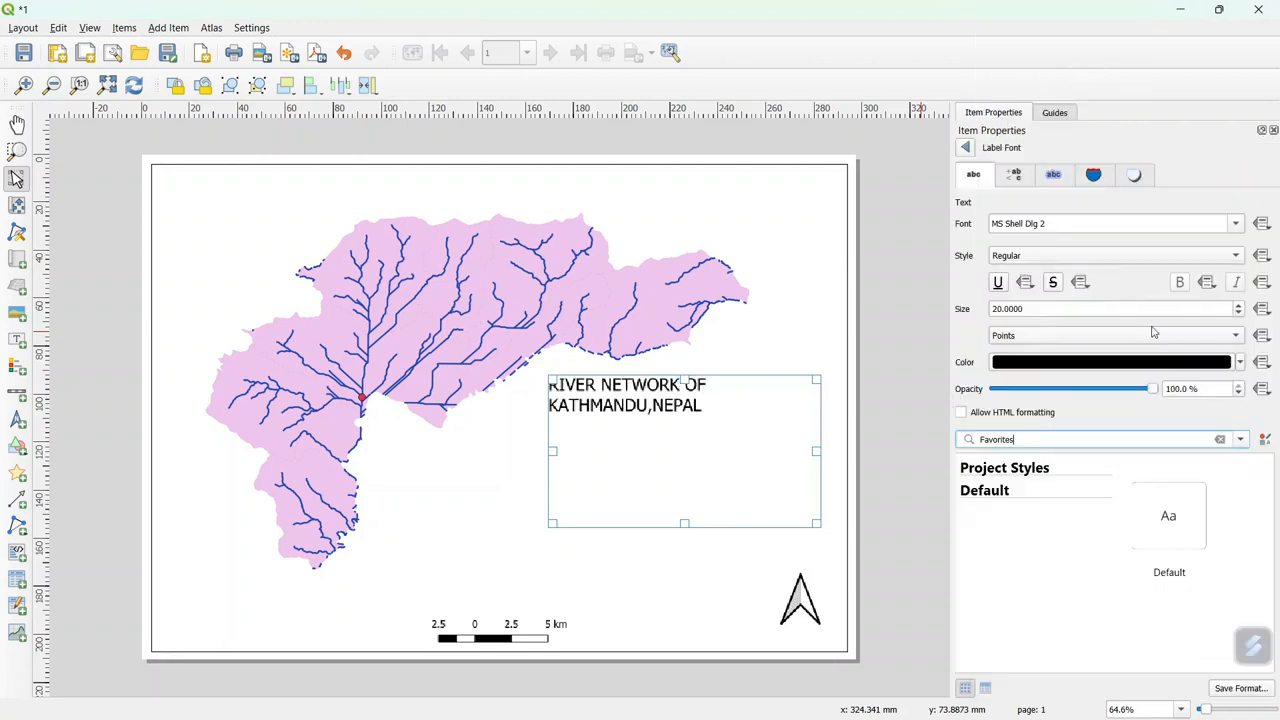
{"action": "left_click", "coordinate": [1229, 224]}
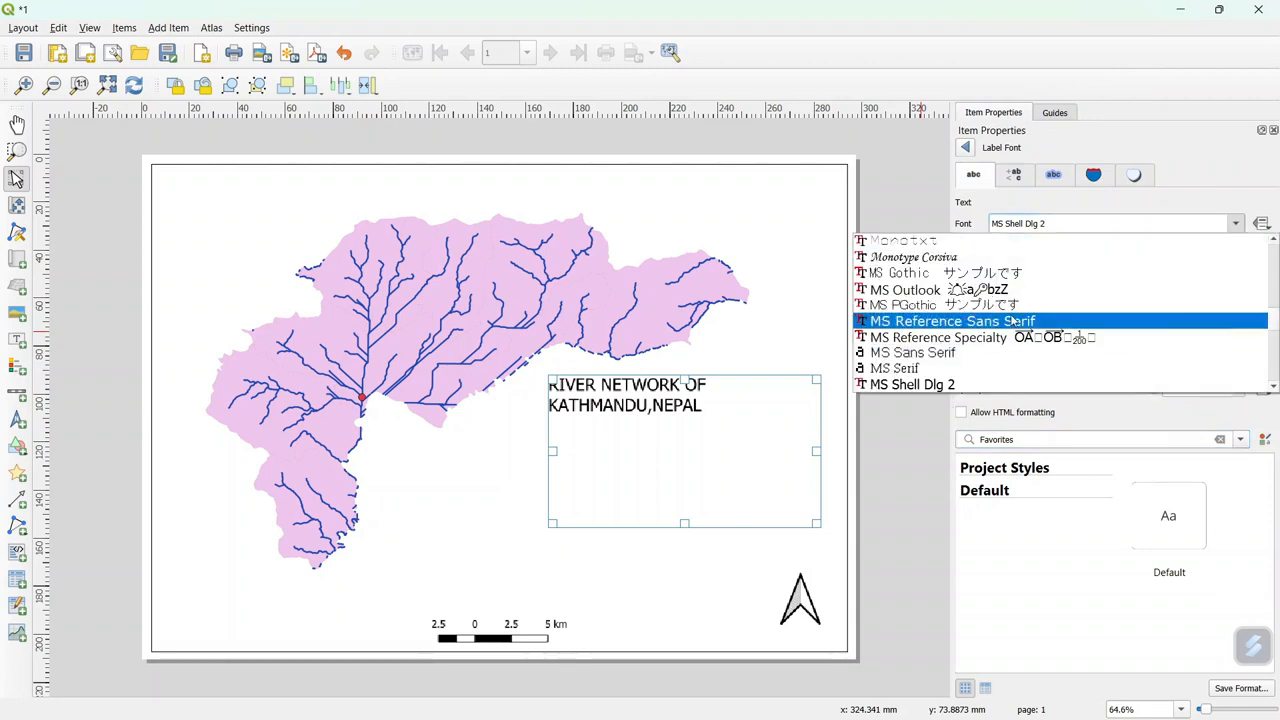
{"action": "scroll", "coordinate": [1000, 330], "scroll_direction": "down", "scroll_amount": 3}
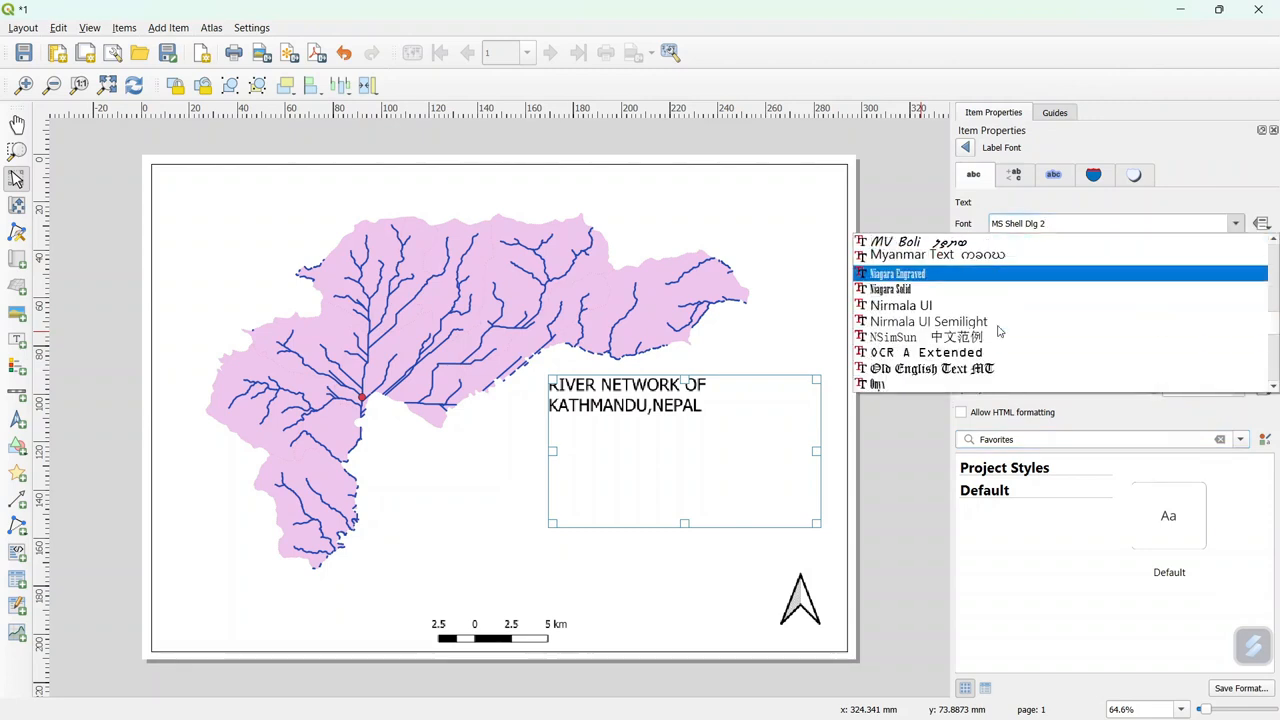
{"action": "left_click", "coordinate": [1000, 329]}
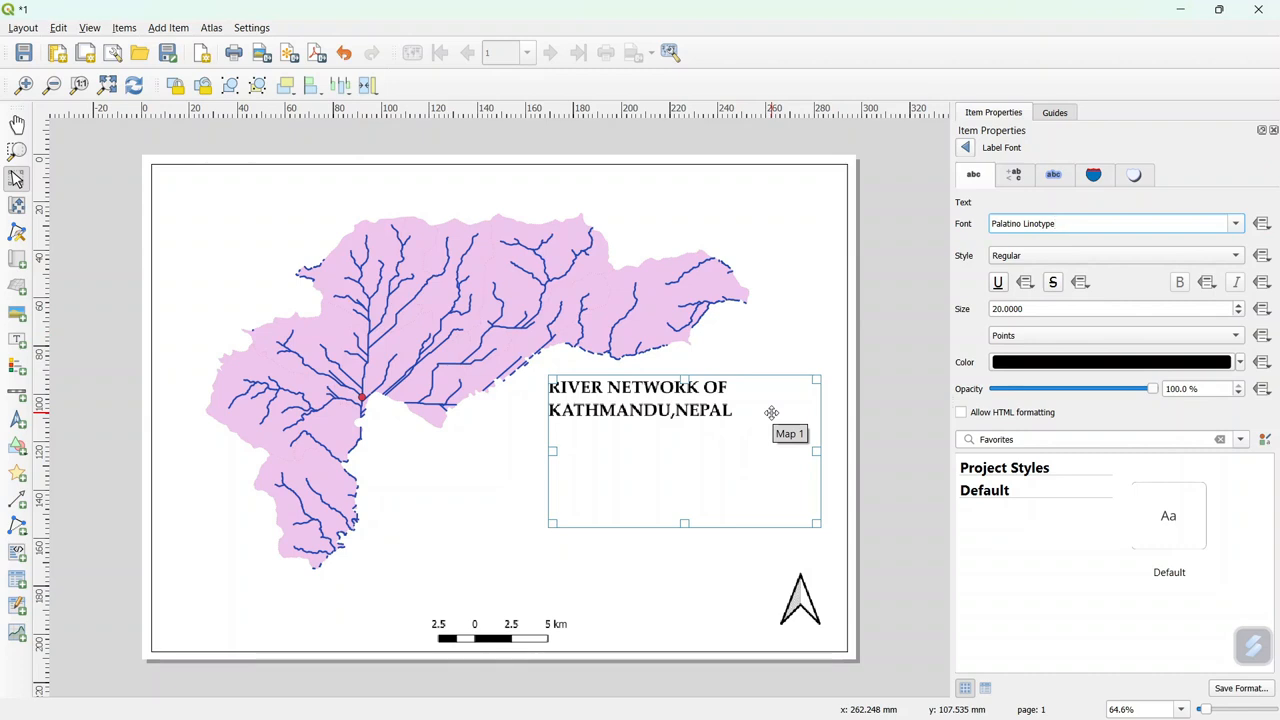
{"action": "left_click", "coordinate": [1229, 255]}
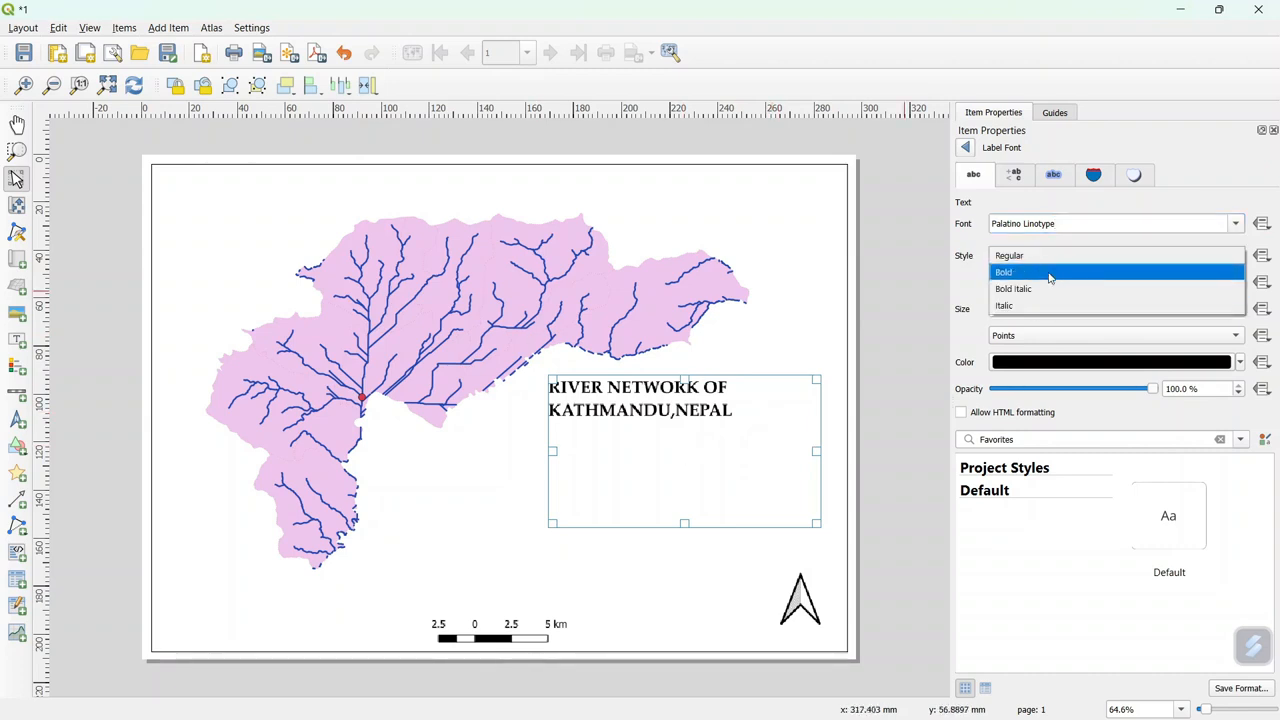
{"action": "left_click", "coordinate": [1050, 274]}
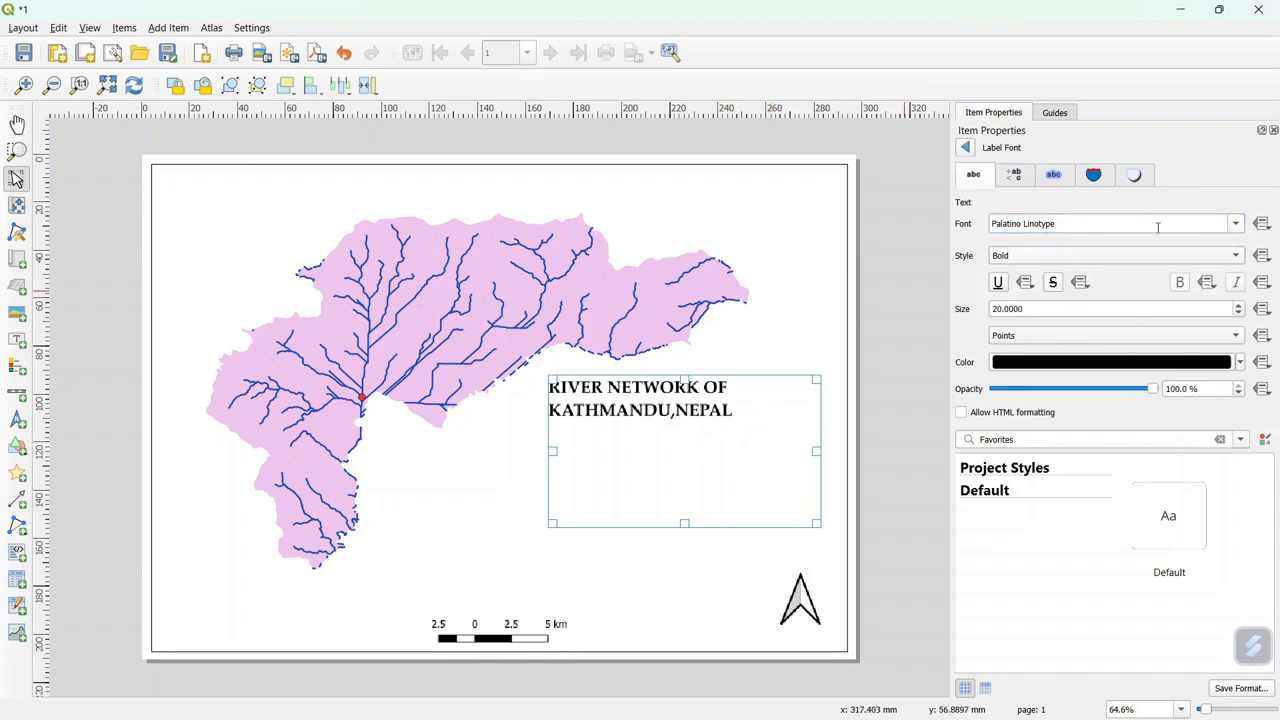
Set the title's font size to 25 points and align its text to the horizontal center and vertical middle
{"action": "left_click", "coordinate": [999, 309]}
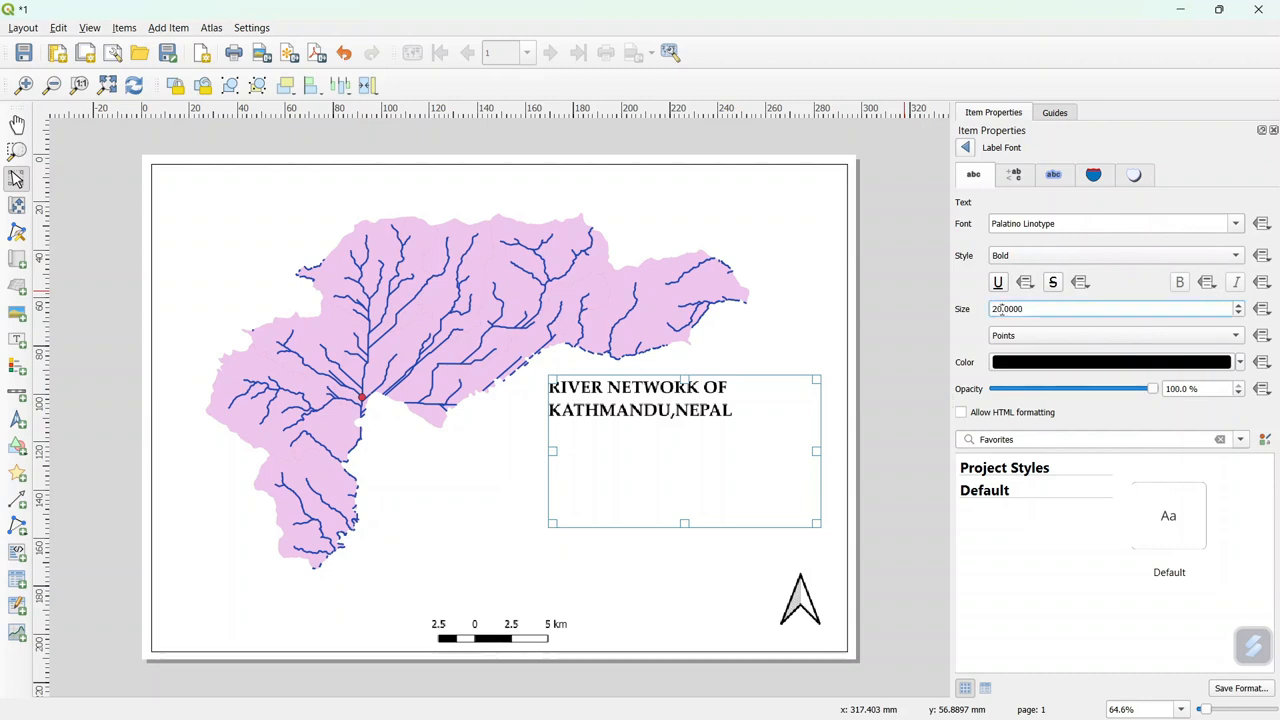
{"action": "key", "text": "Delete"}
{"action": "type", "text": "5"}
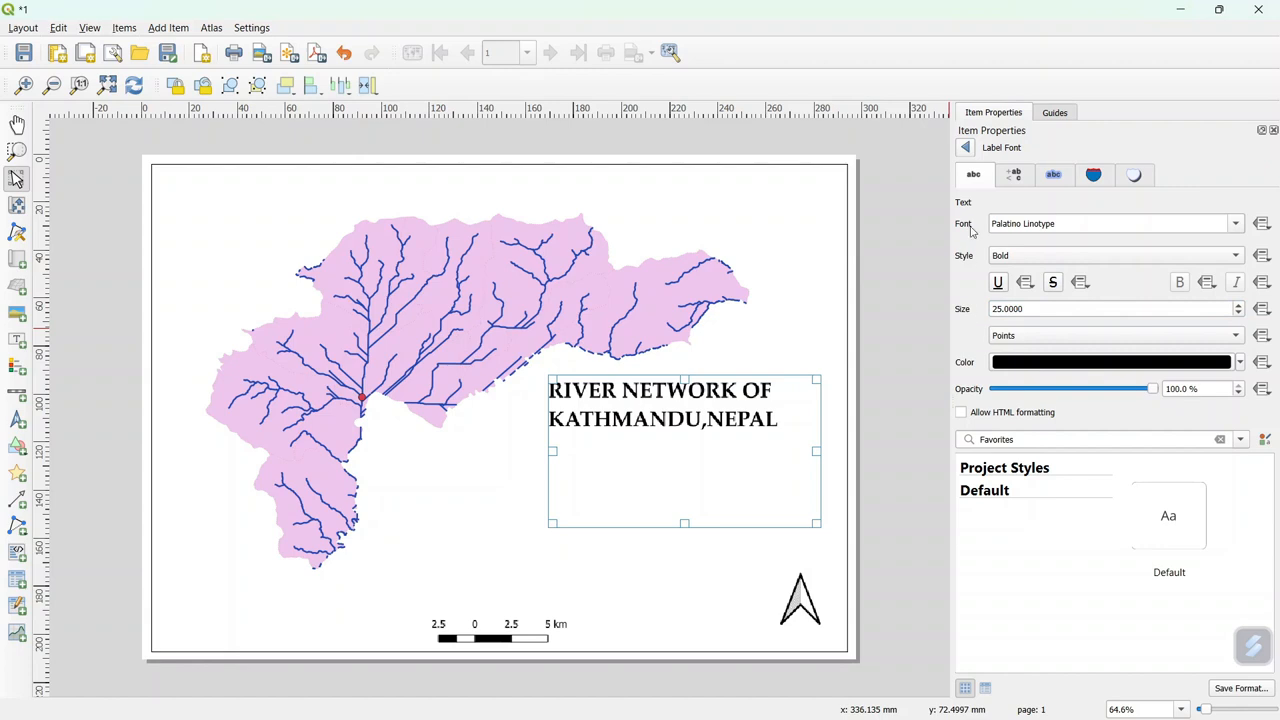
{"action": "left_click", "coordinate": [965, 147]}
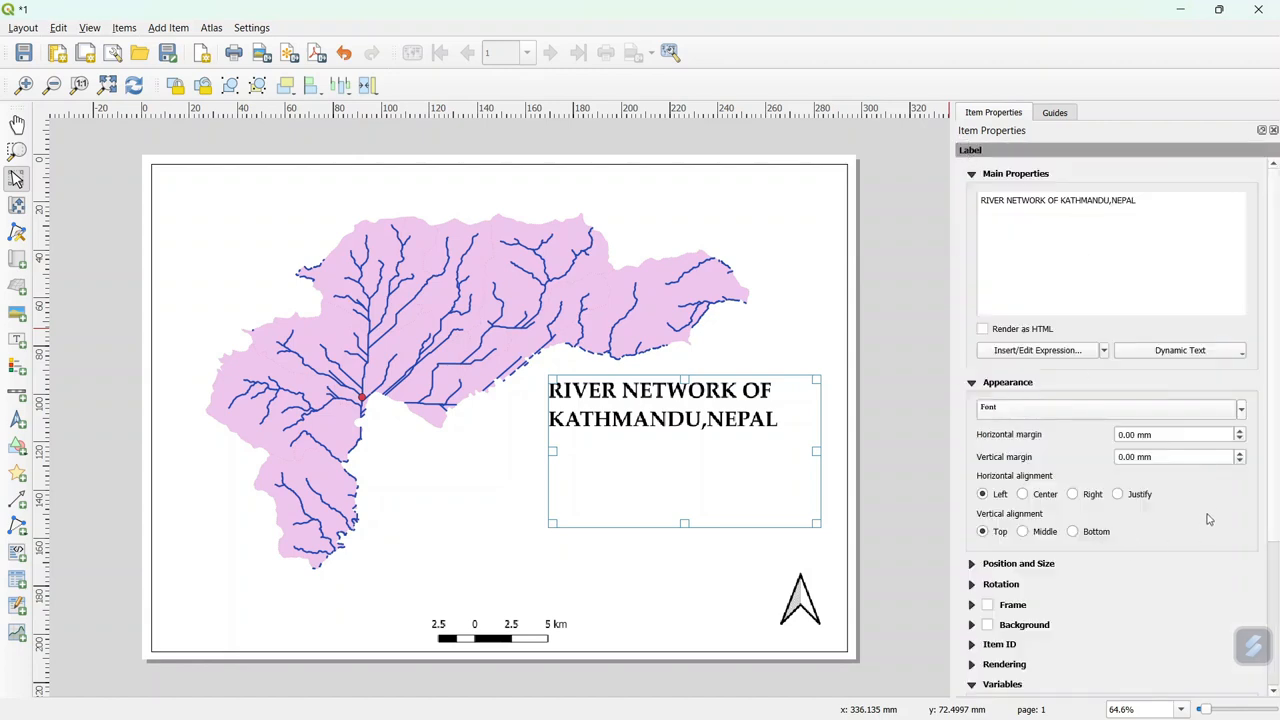
{"action": "left_click", "coordinate": [1021, 494]}
{"action": "left_click", "coordinate": [1022, 531]}
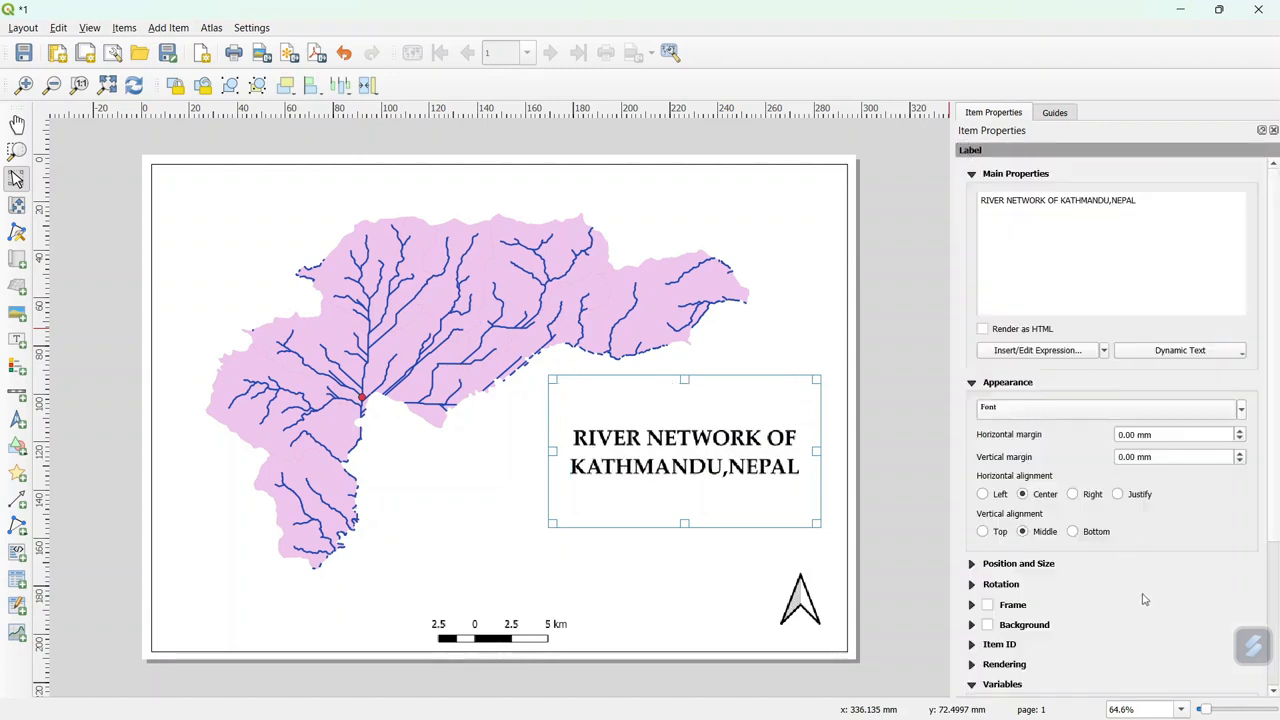
Shorten the title label's box slightly by raising its bottom edge
{"action": "scroll", "coordinate": [1139, 597], "scroll_direction": "down", "scroll_amount": 2}
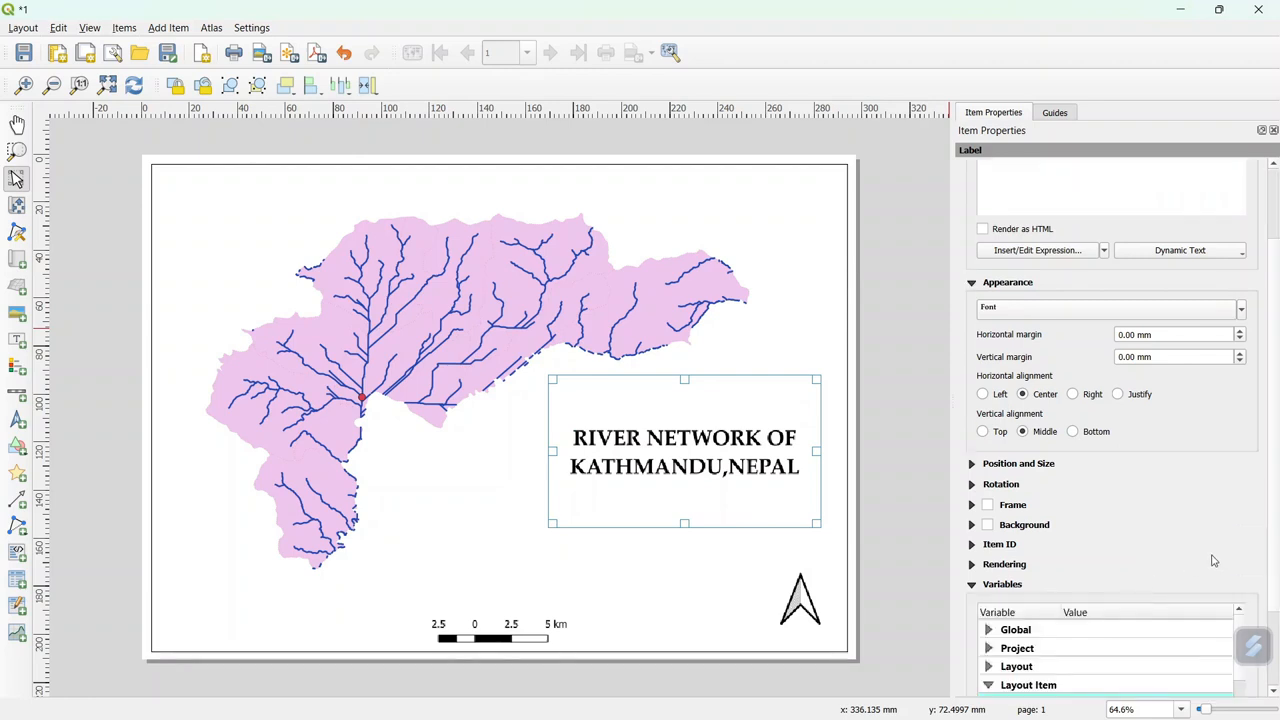
{"action": "scroll", "coordinate": [1204, 540], "scroll_direction": "down", "scroll_amount": 3}
{"action": "scroll", "coordinate": [1180, 521], "scroll_direction": "up", "scroll_amount": 5}
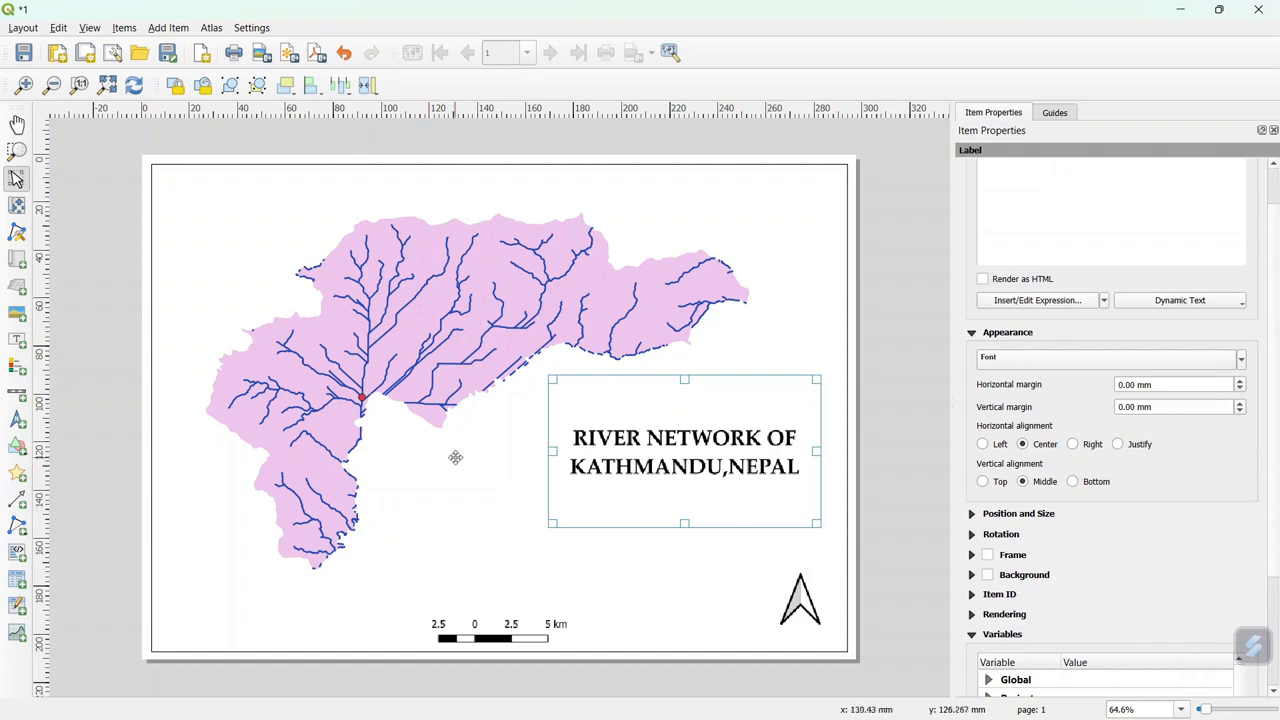
{"action": "left_click_drag", "start_coordinate": [684, 523], "coordinate": [683, 497]}
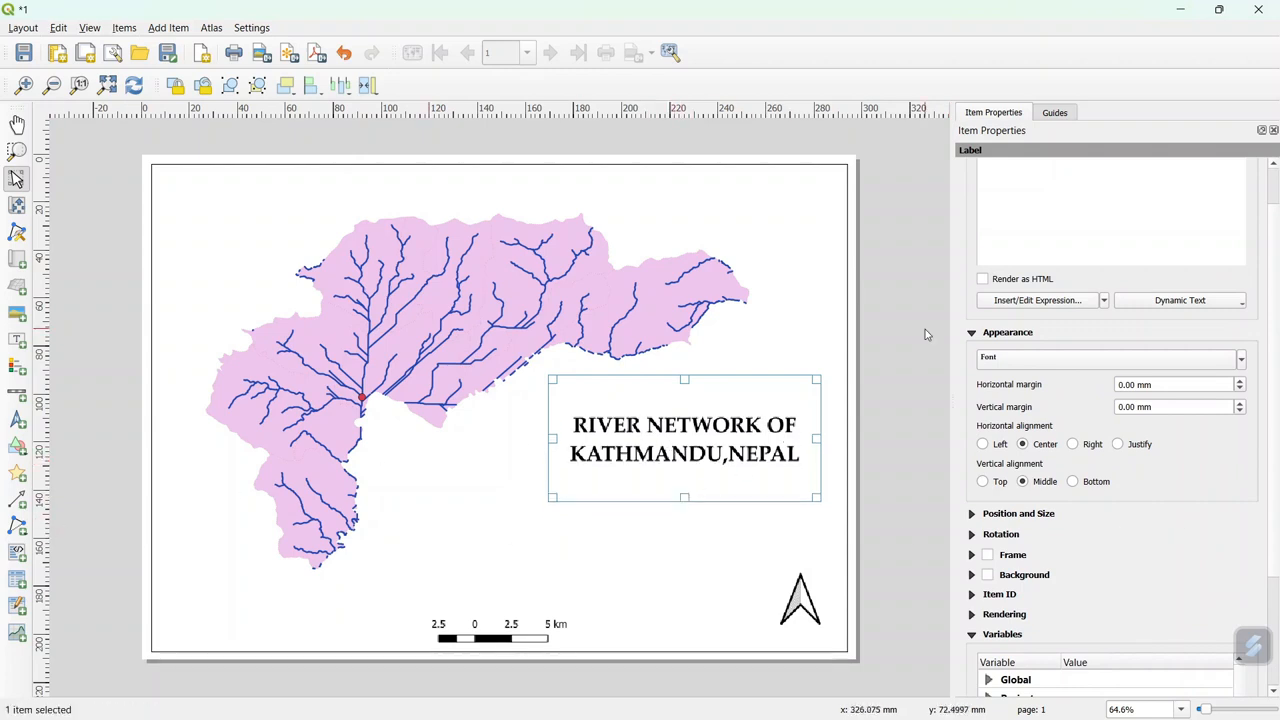
Insert a line break in the title text after RIVER NETWORK
{"action": "scroll", "coordinate": [1034, 241], "scroll_direction": "up", "scroll_amount": 1}
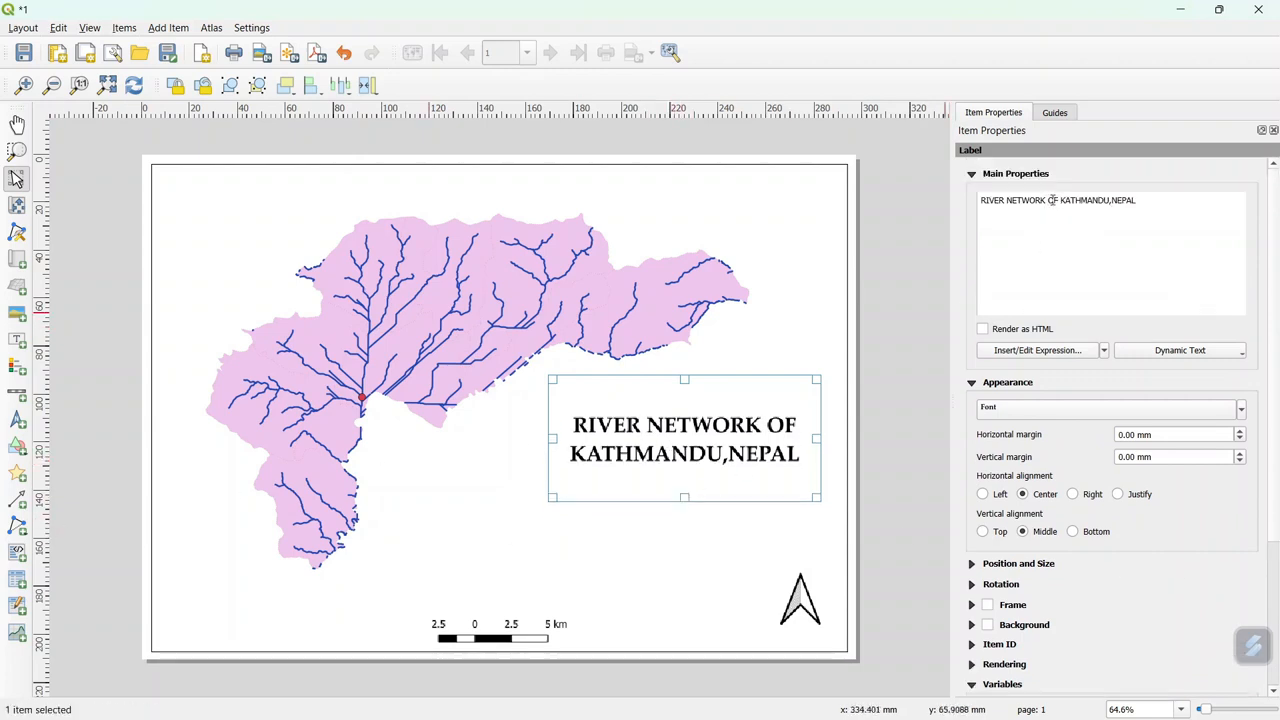
{"action": "left_click", "coordinate": [1046, 200]}
{"action": "key", "text": "Return"}
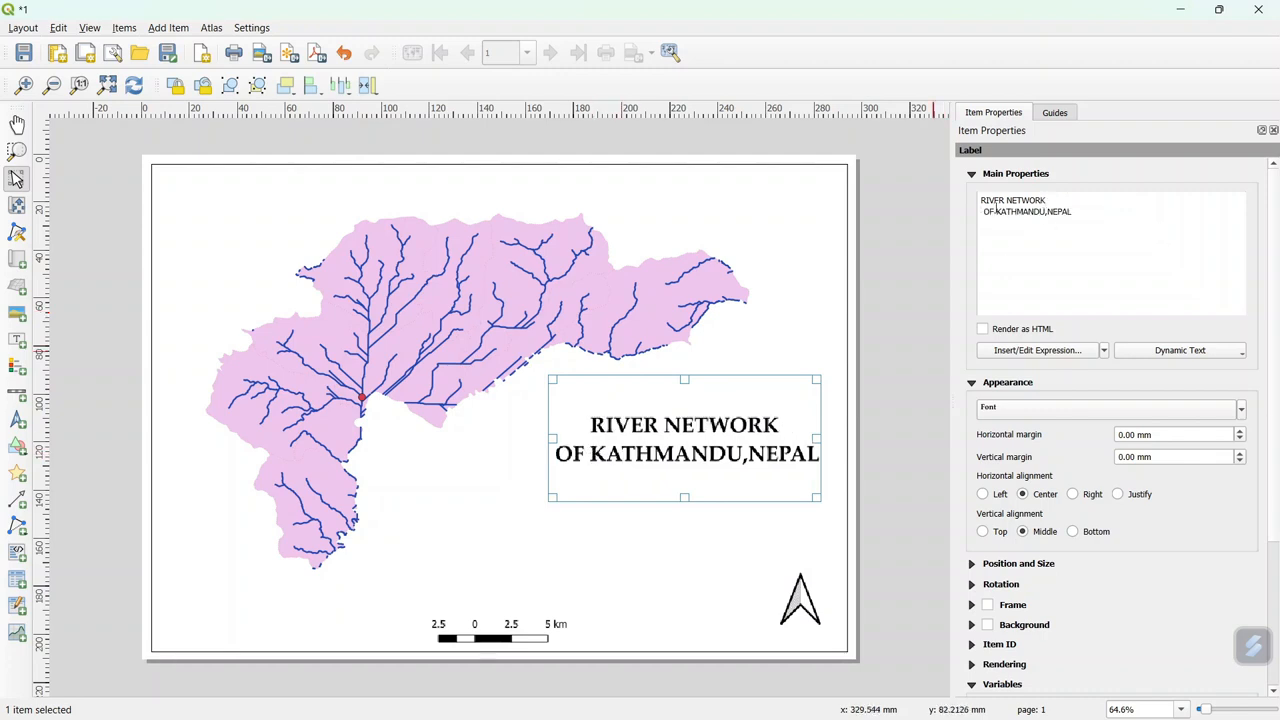
{"action": "left_click", "coordinate": [996, 211]}
{"action": "key", "text": "Return"}
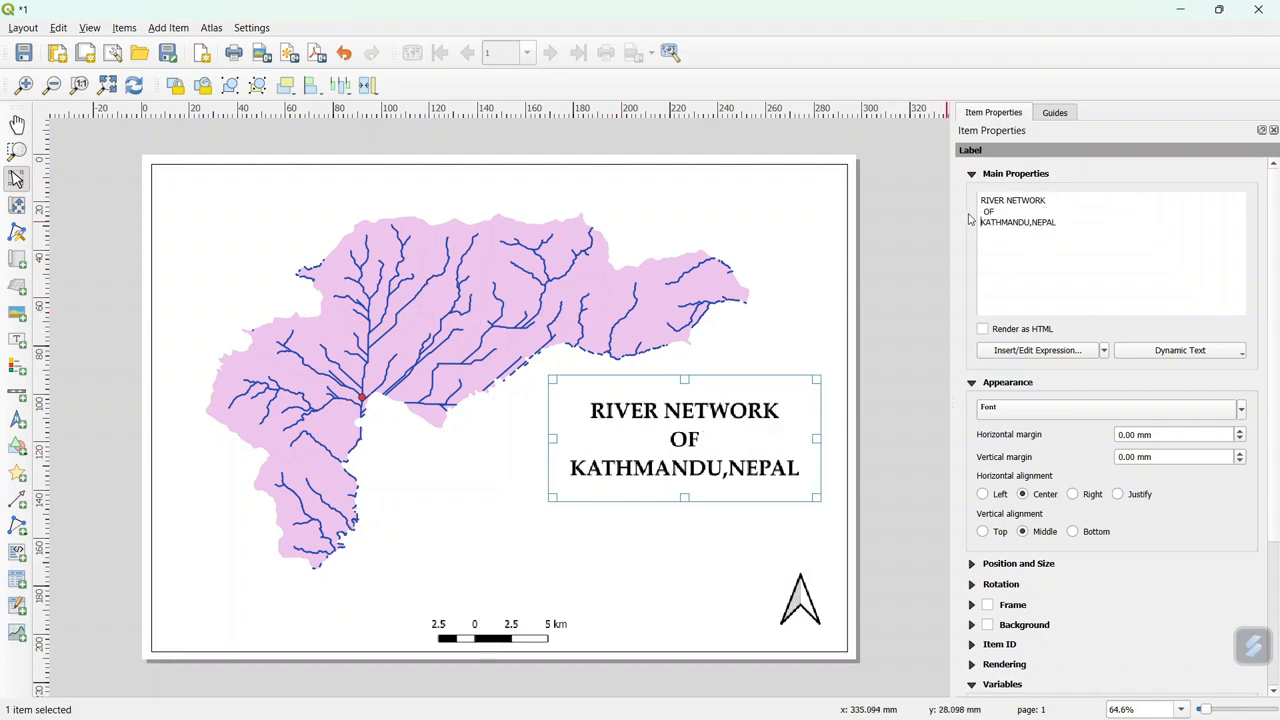
{"action": "key", "text": "BackSpace"}
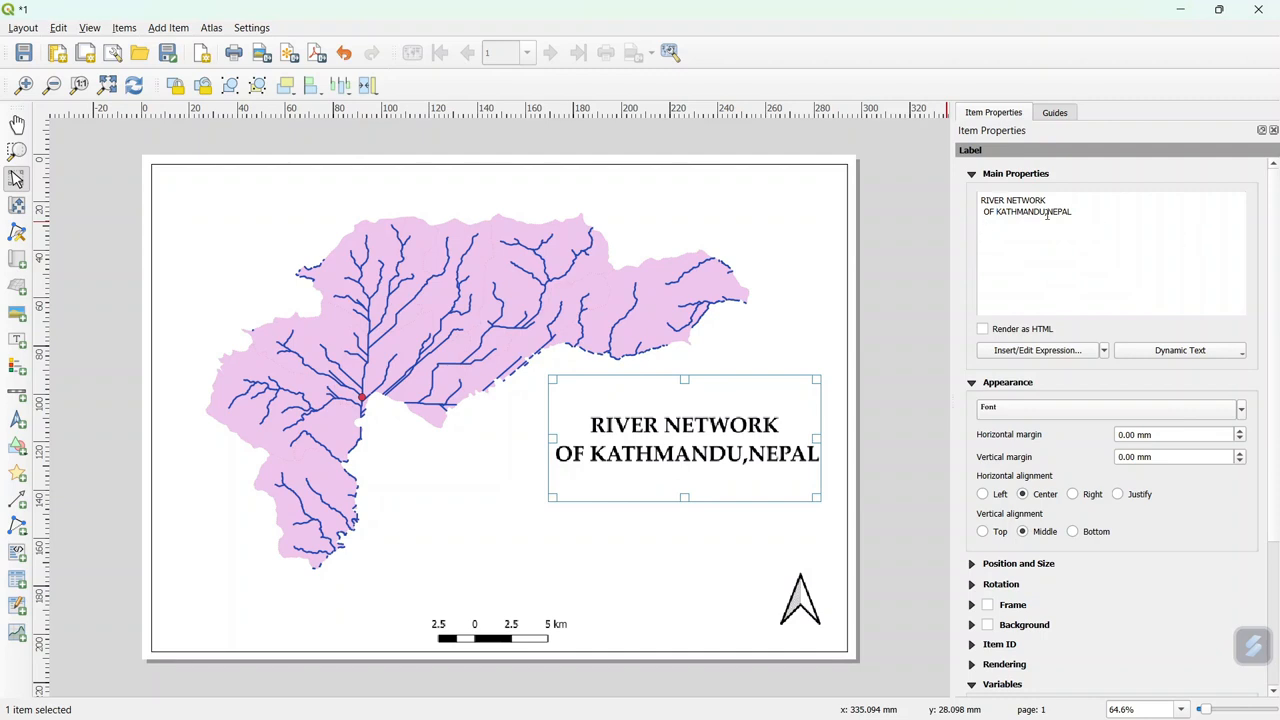
Replace the comma after KATHMANDU with a line break so that NEPAL sits on its own line
{"action": "left_click", "coordinate": [1047, 212]}
{"action": "key", "text": "Return"}
{"action": "key", "text": "BackSpace"}
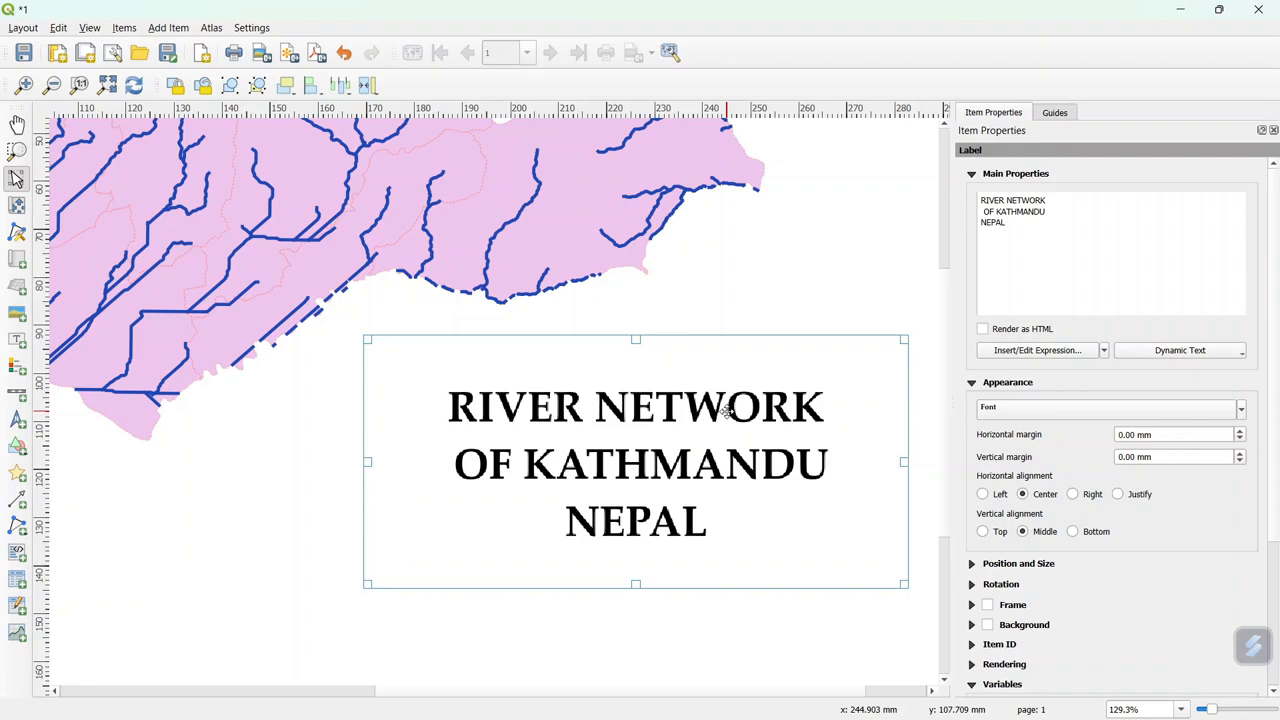
Set the title's font size to 35 points and nudge the label slightly down
{"action": "left_click", "coordinate": [709, 428]}
{"action": "left_click_drag", "start_coordinate": [709, 428], "coordinate": [700, 438]}
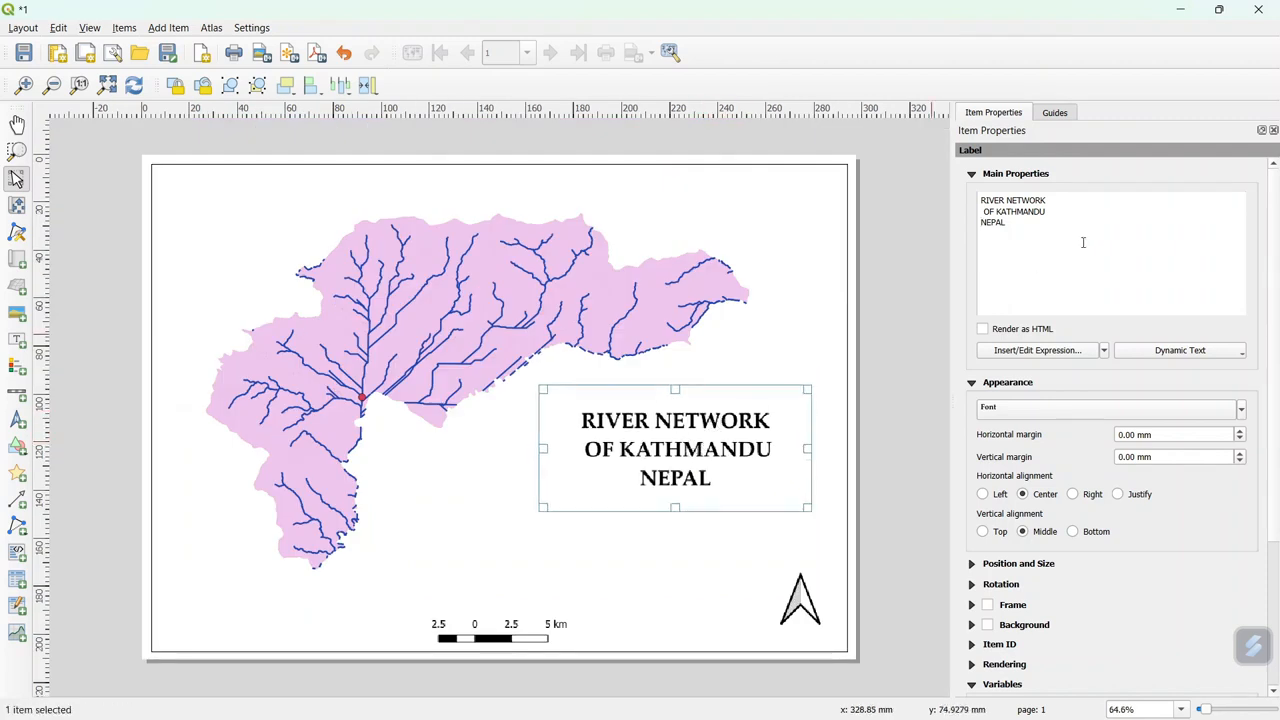
{"action": "left_click", "coordinate": [1241, 408]}
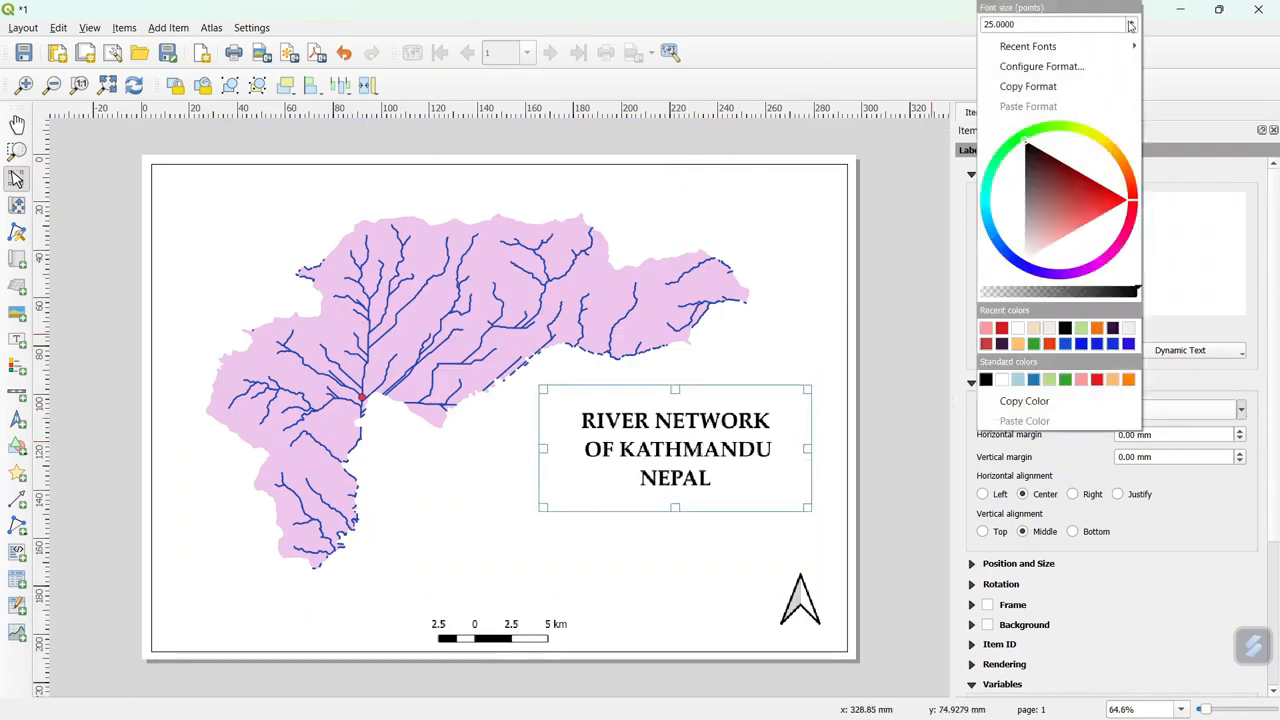
{"action": "scroll", "coordinate": [1131, 25], "scroll_direction": "up", "scroll_amount": 10}
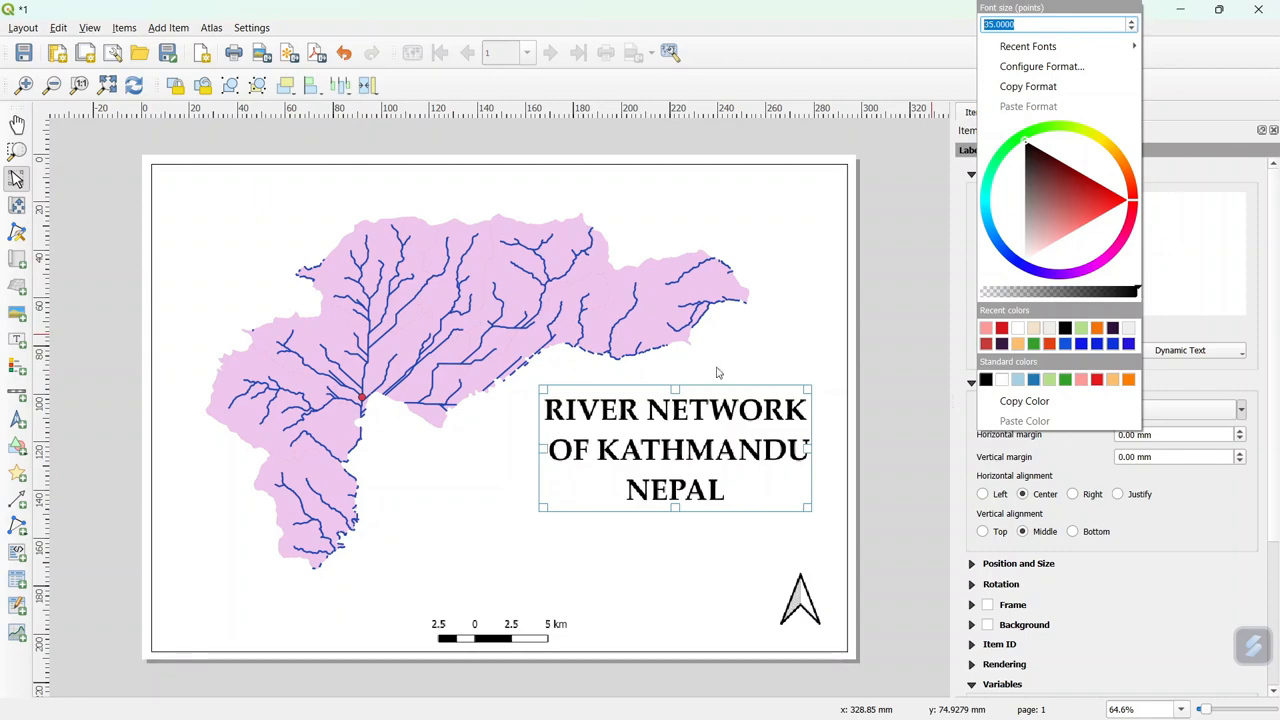
{"action": "left_click", "coordinate": [831, 335]}
{"action": "left_click_drag", "start_coordinate": [734, 415], "coordinate": [734, 421]}
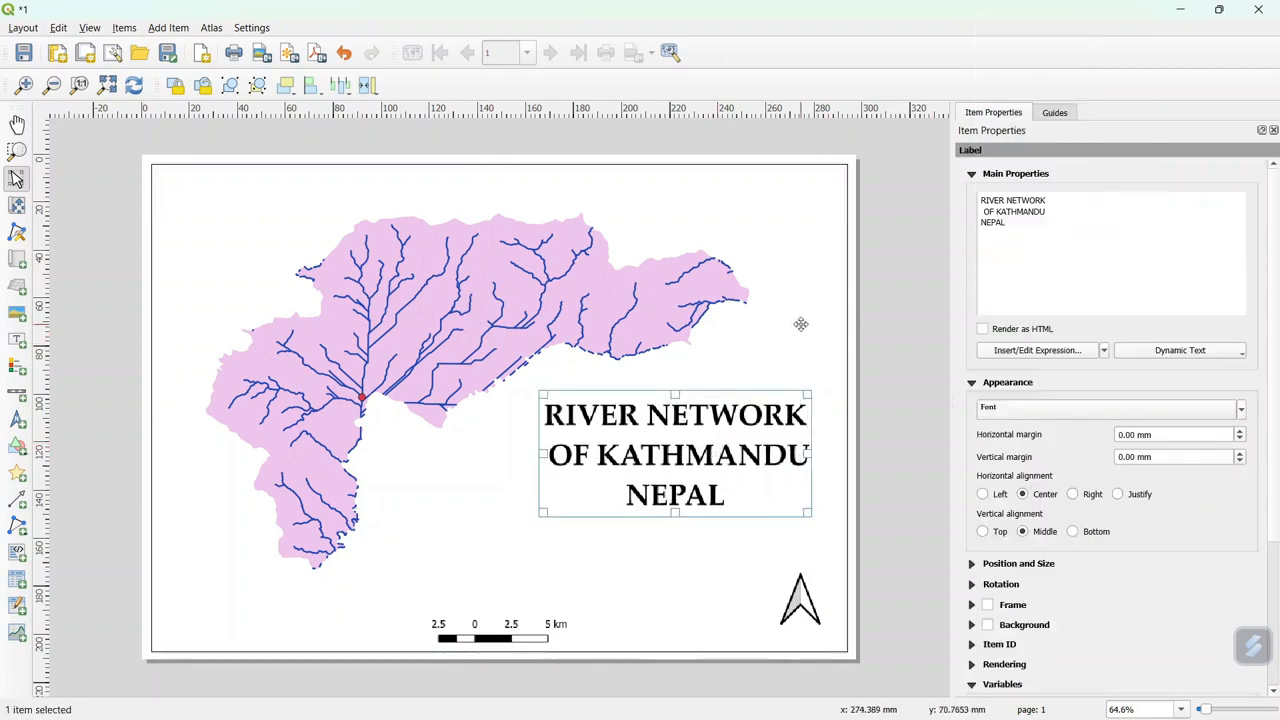
Try aligning the title text to the left, and return it to center alignment
{"action": "left_click", "coordinate": [800, 323]}
{"action": "left_click", "coordinate": [680, 472]}
{"action": "left_click", "coordinate": [983, 494]}
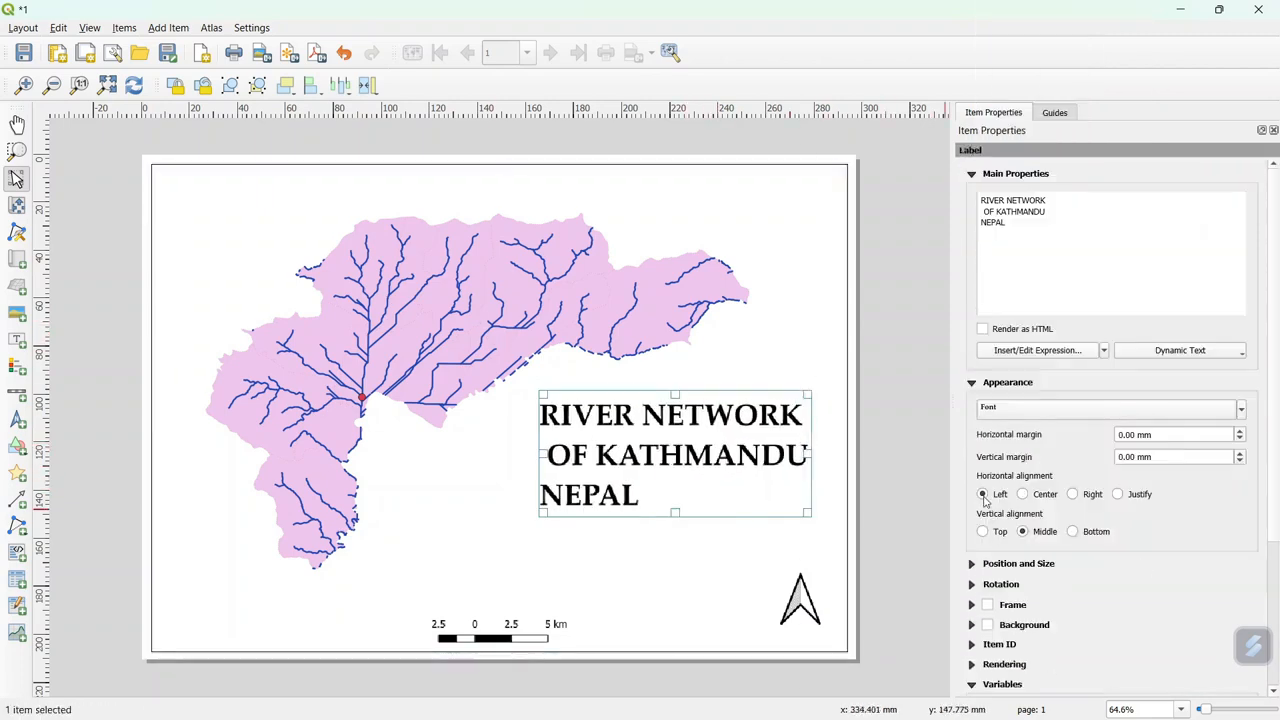
{"action": "left_click", "coordinate": [1030, 496]}
Move the title label slightly up and closer to the page's right border
{"action": "left_click", "coordinate": [714, 576]}
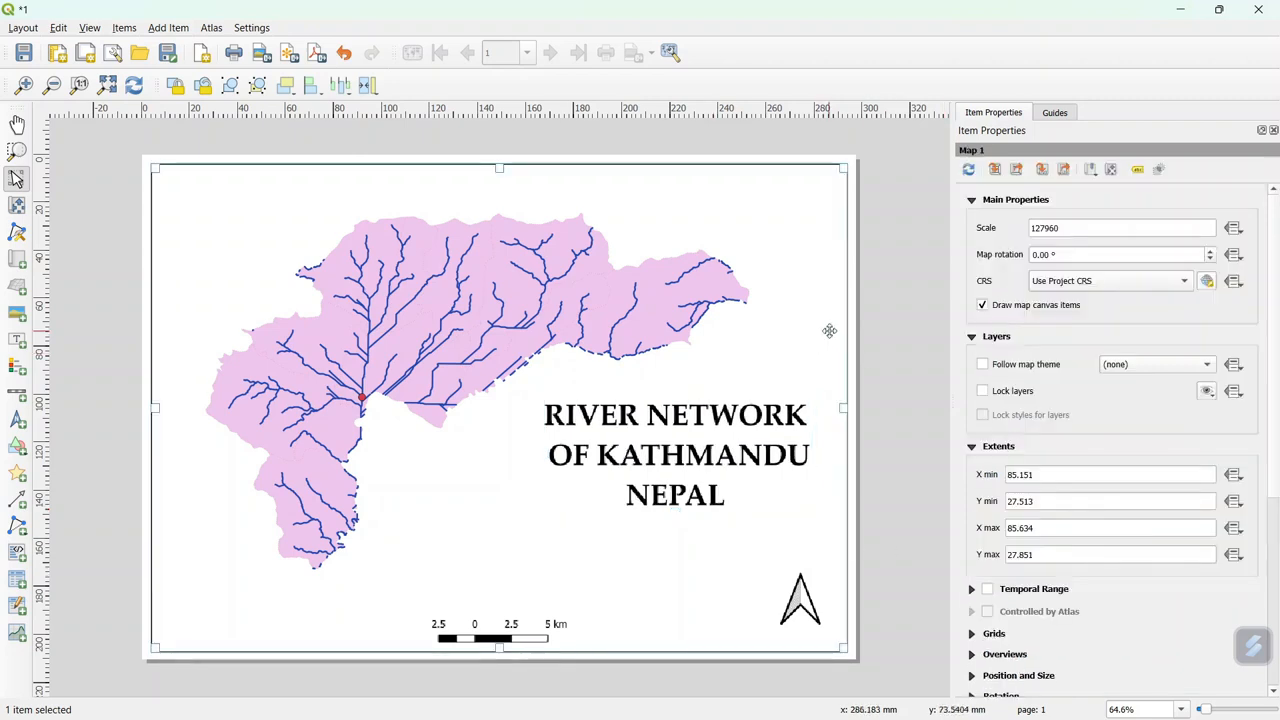
{"action": "left_click", "coordinate": [668, 445]}
Add a legend below the title and turn off its automatic updating
{"action": "left_click", "coordinate": [17, 367]}
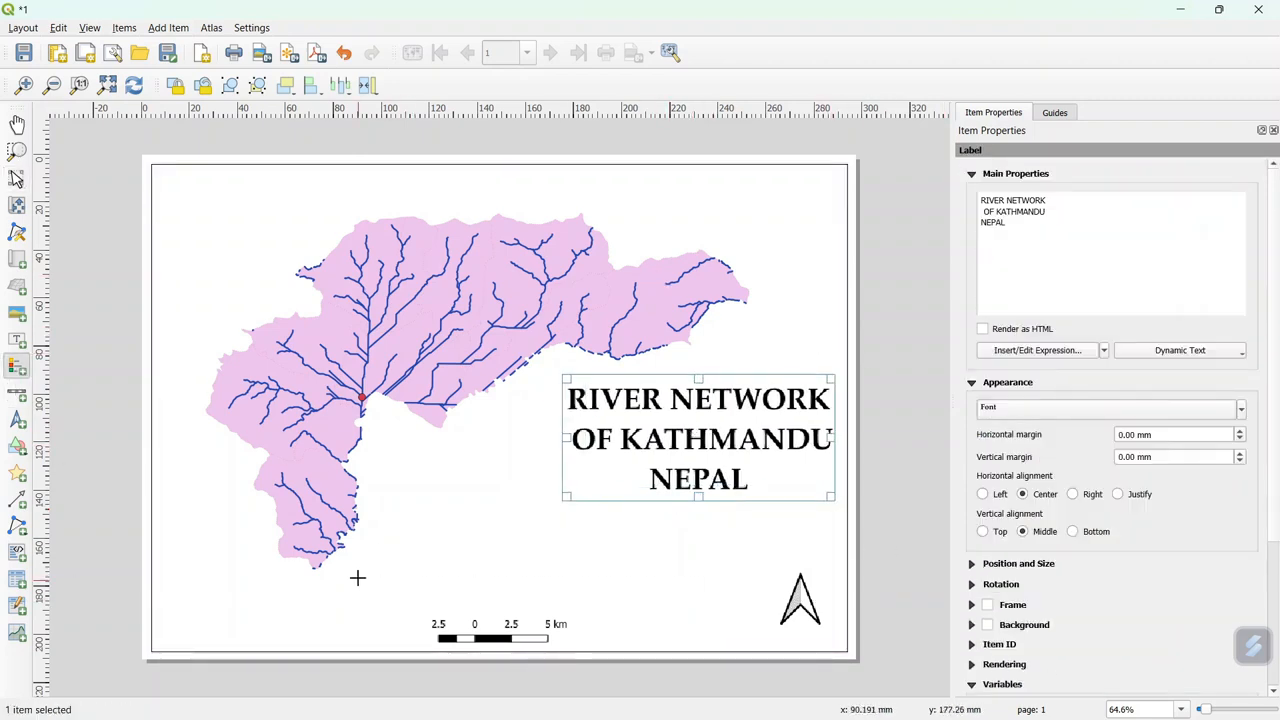
{"action": "left_click_drag", "start_coordinate": [578, 518], "coordinate": [743, 640]}
{"action": "left_click", "coordinate": [982, 356]}
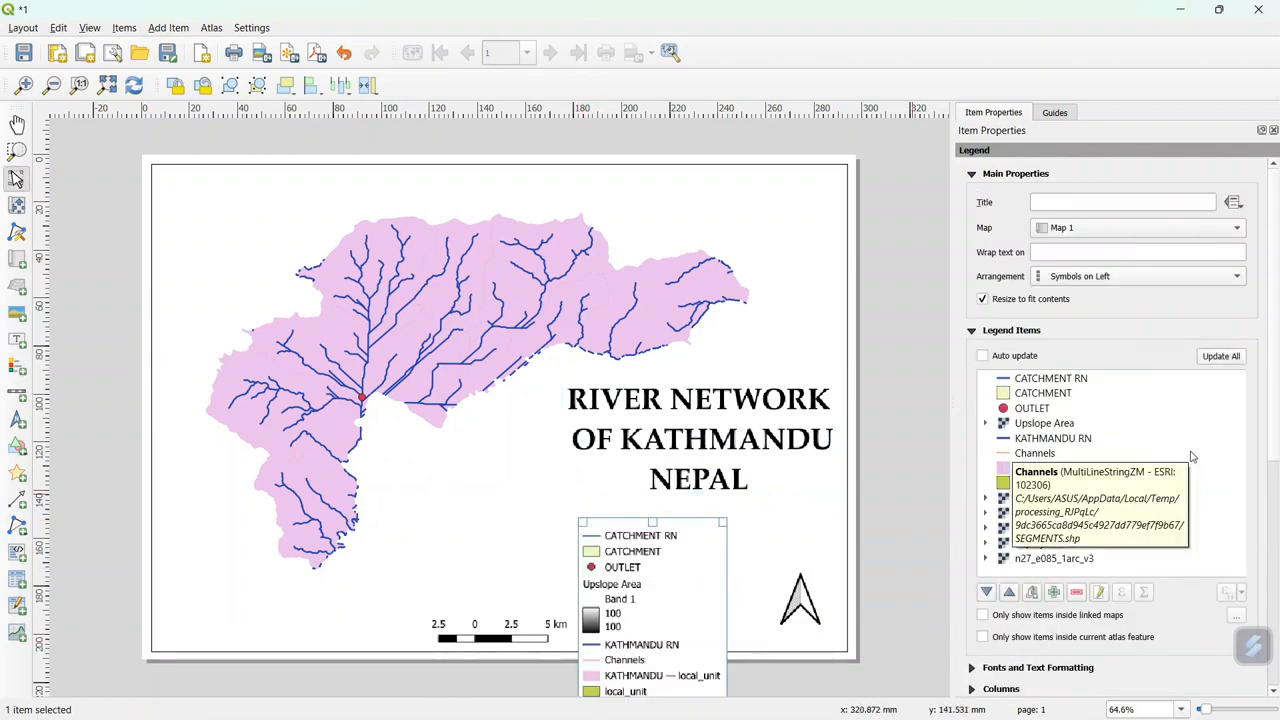
Remove the CATCHMENT RN, CATCHMENT and Upslope Area entries from the legend
{"action": "left_click", "coordinate": [1122, 378]}
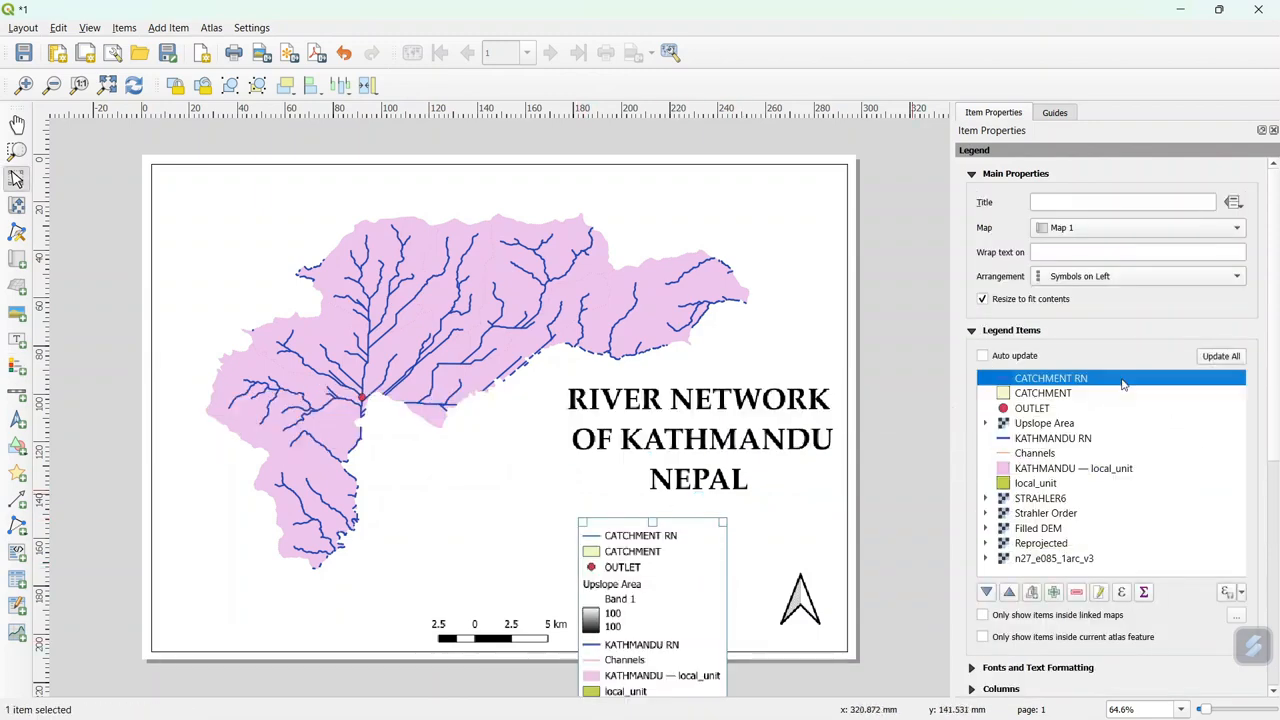
{"action": "left_click", "coordinate": [1076, 592]}
{"action": "left_click", "coordinate": [1119, 380]}
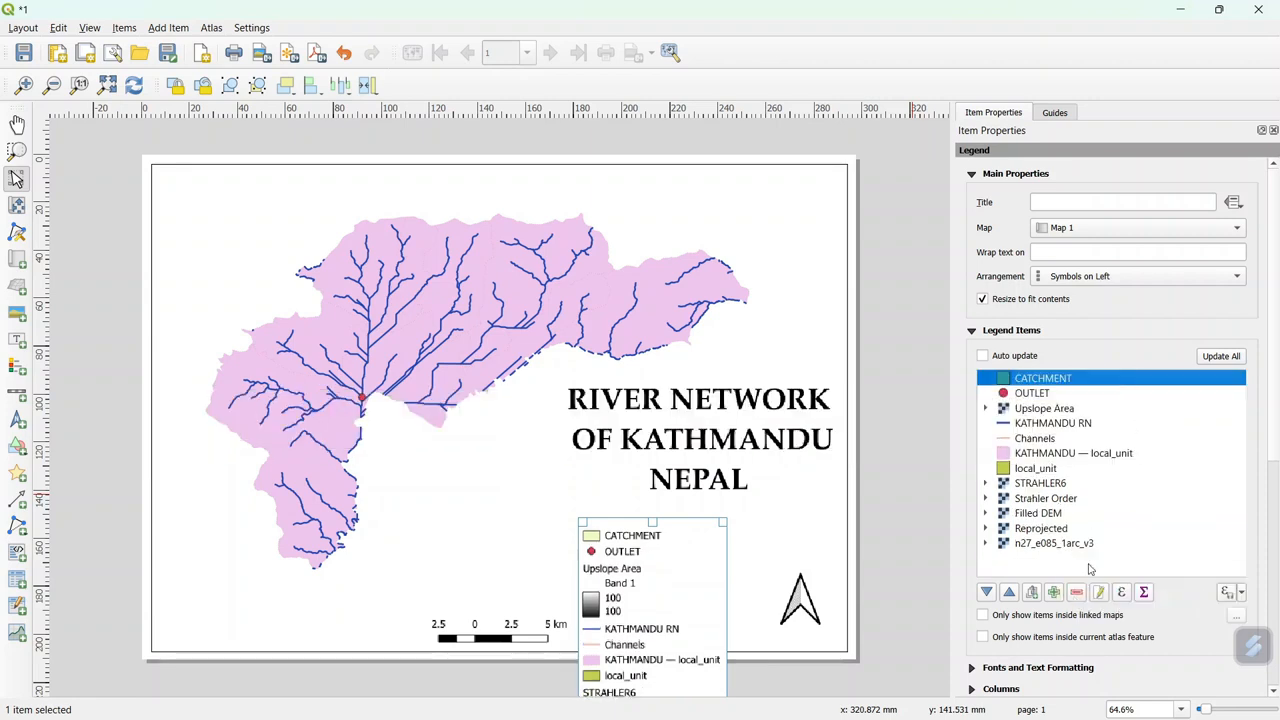
{"action": "left_click", "coordinate": [1077, 592]}
{"action": "left_click", "coordinate": [1081, 390]}
{"action": "left_click", "coordinate": [1077, 592]}
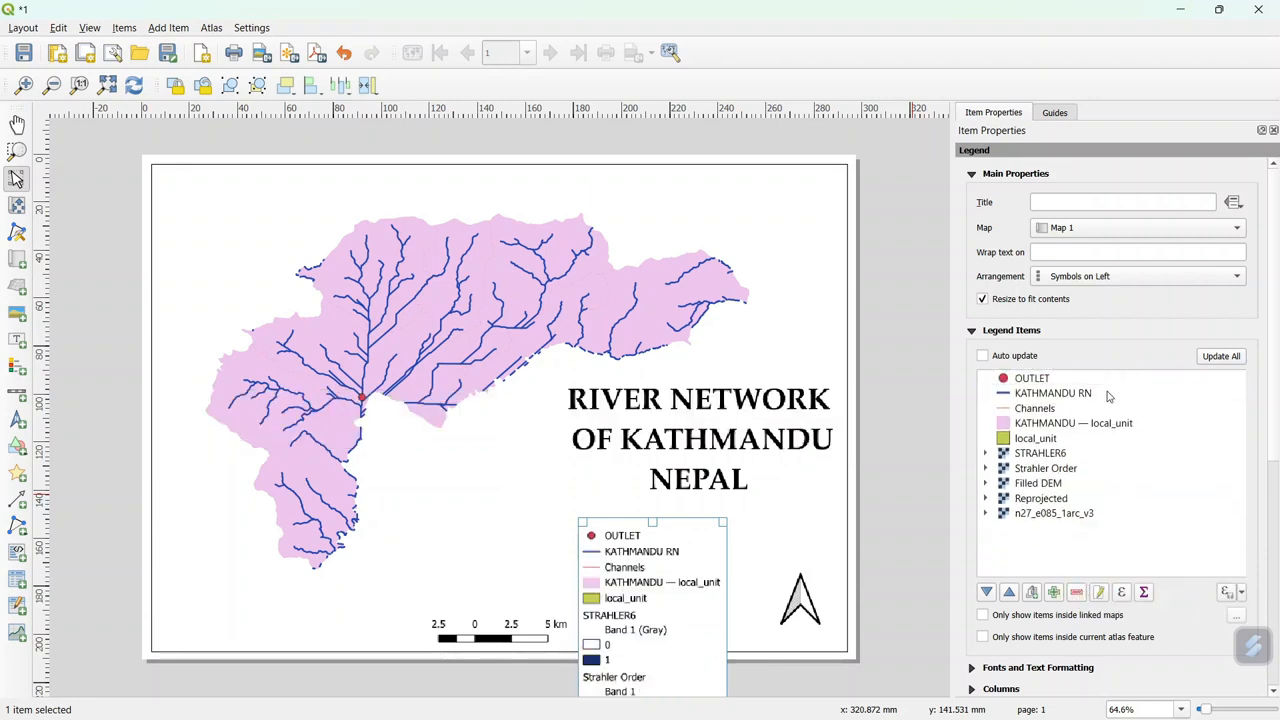
Remove Channels, local_unit and all the raster entries from STRAHLER6 through n27_e085_1arc_v3 from the legend
{"action": "left_click", "coordinate": [1108, 395]}
{"action": "left_click", "coordinate": [1098, 409]}
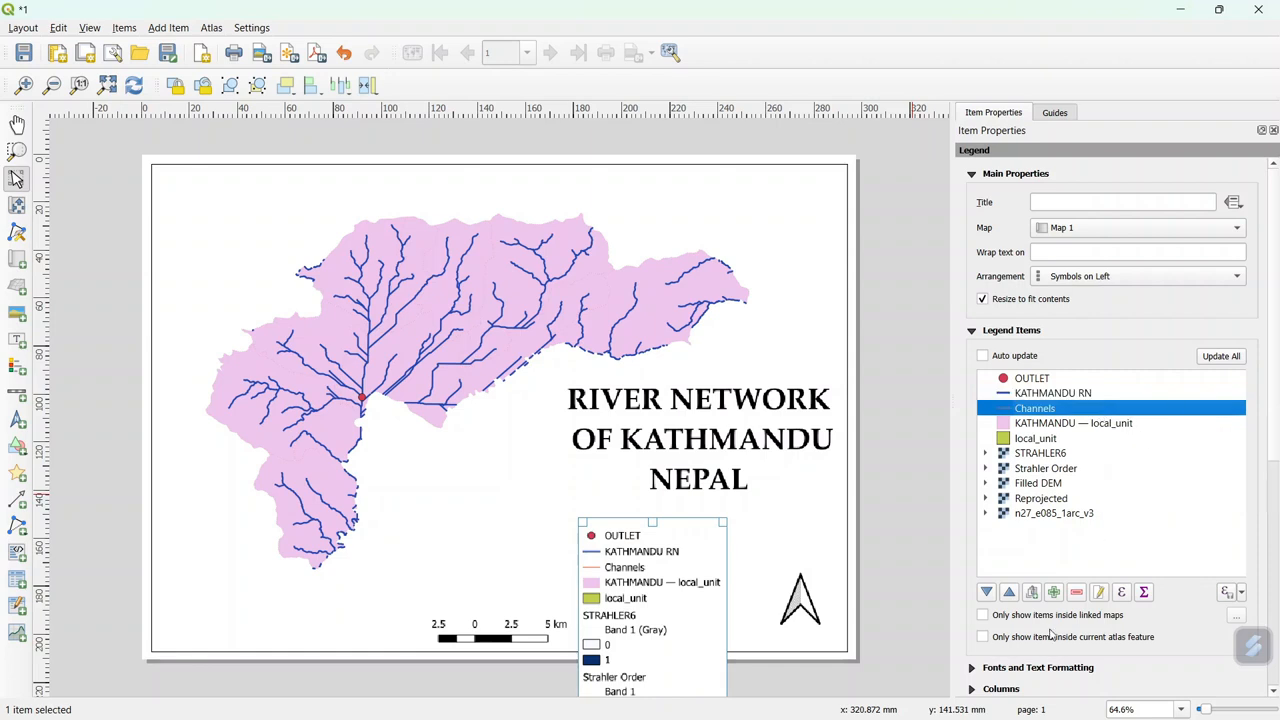
{"action": "left_click", "coordinate": [1077, 592]}
{"action": "left_click_drag", "start_coordinate": [1015, 550], "coordinate": [1052, 425]}
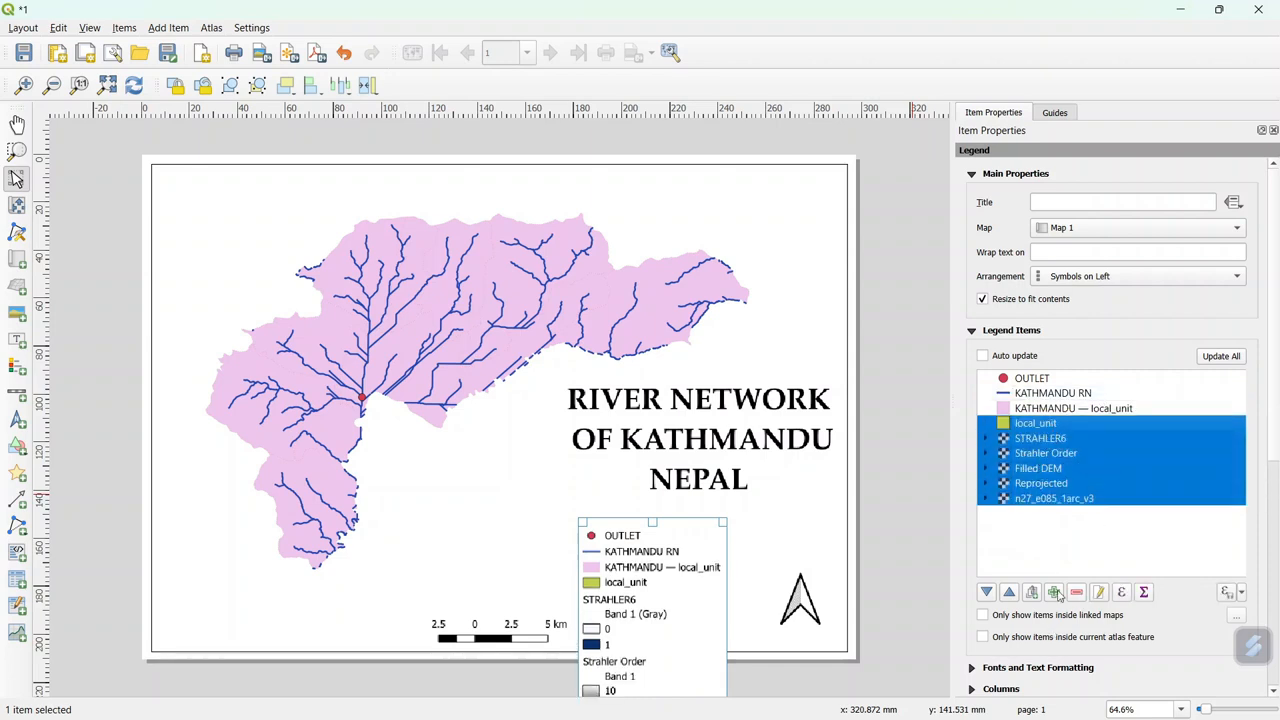
{"action": "left_click", "coordinate": [1076, 592]}
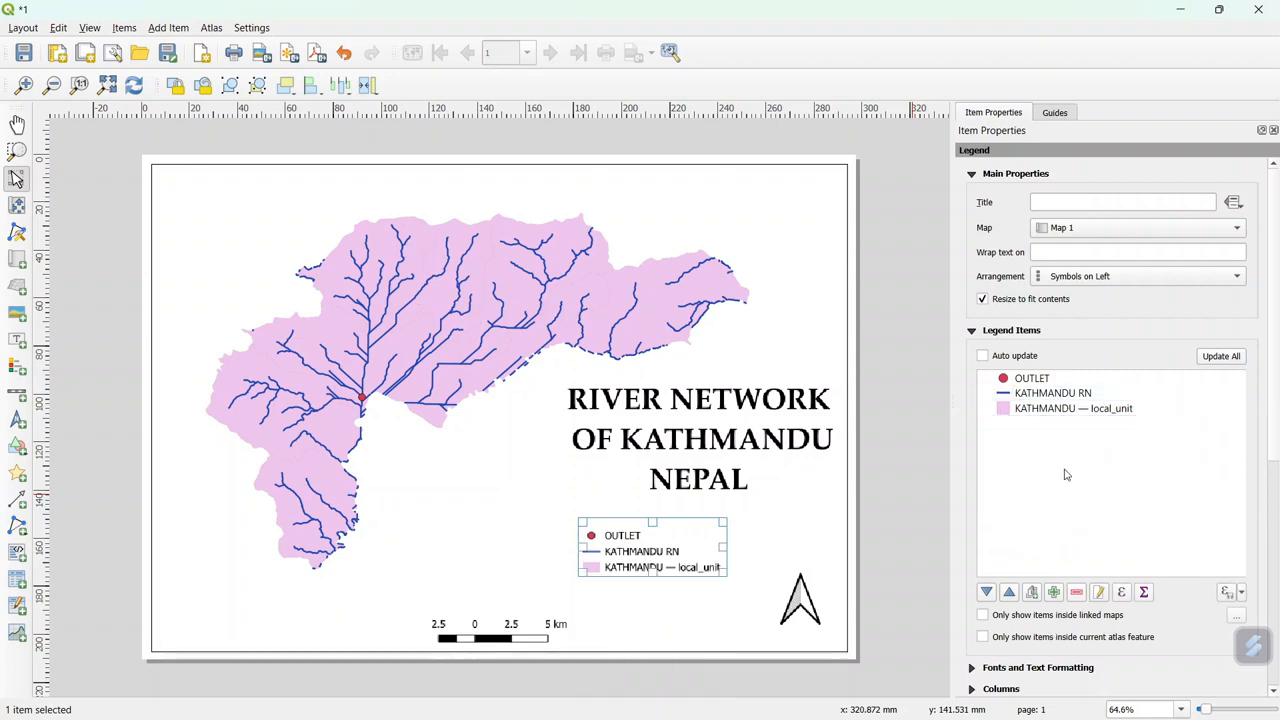
Rename the KATHMANDU RN legend entry as RIVER CHANNELS
{"action": "double_click", "coordinate": [1056, 393]}
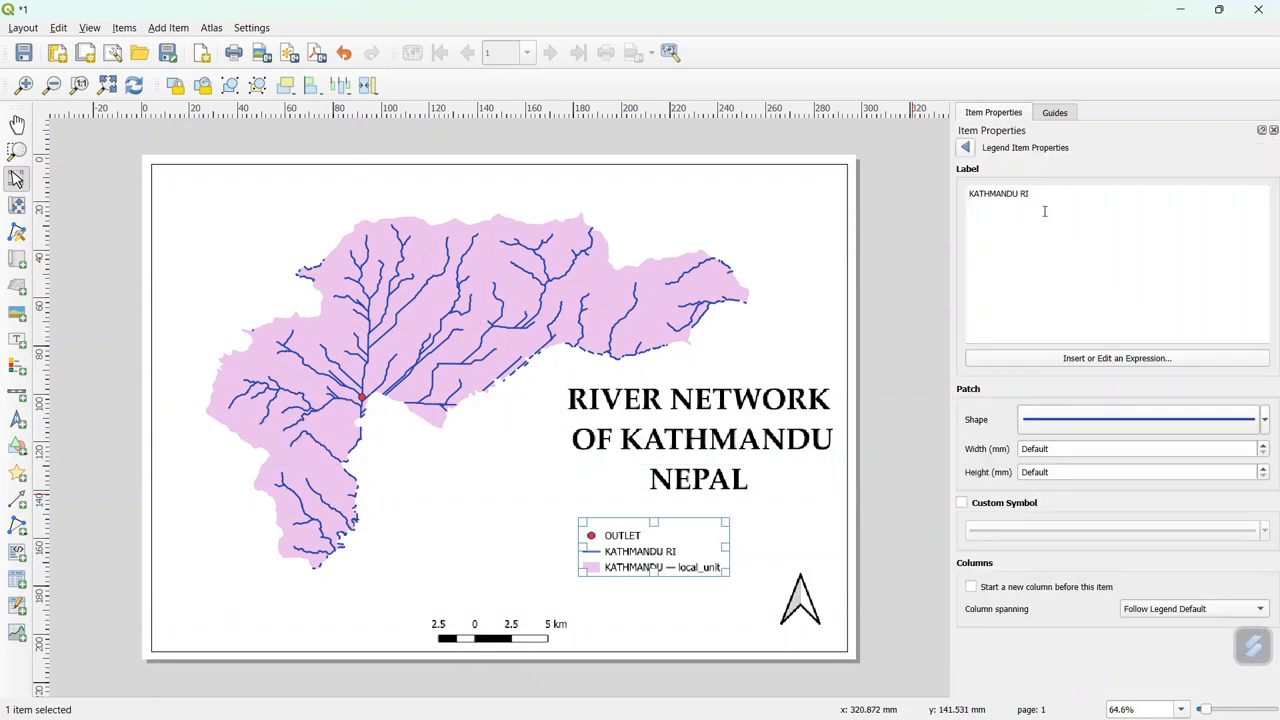
{"action": "type", "text": "NELS"}
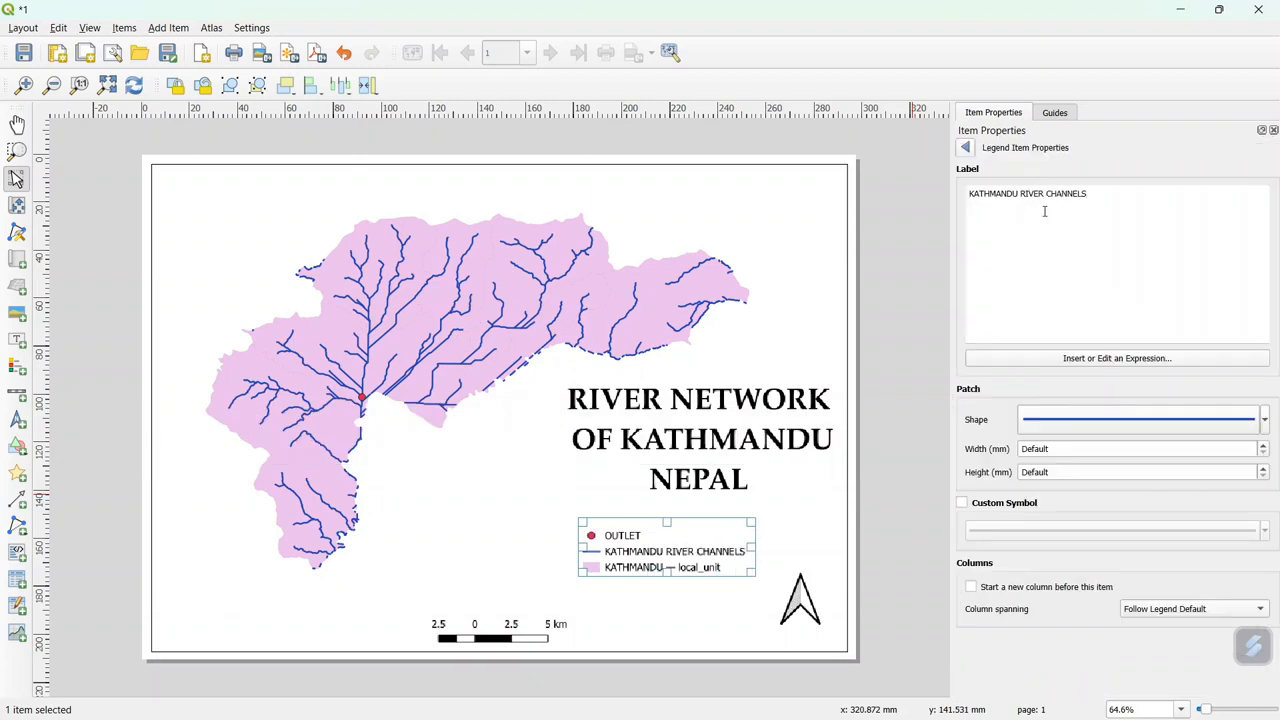
{"action": "left_click", "coordinate": [1020, 193]}
{"action": "key", "text": "ctrl+BackSpace"}
{"action": "left_click", "coordinate": [966, 149]}
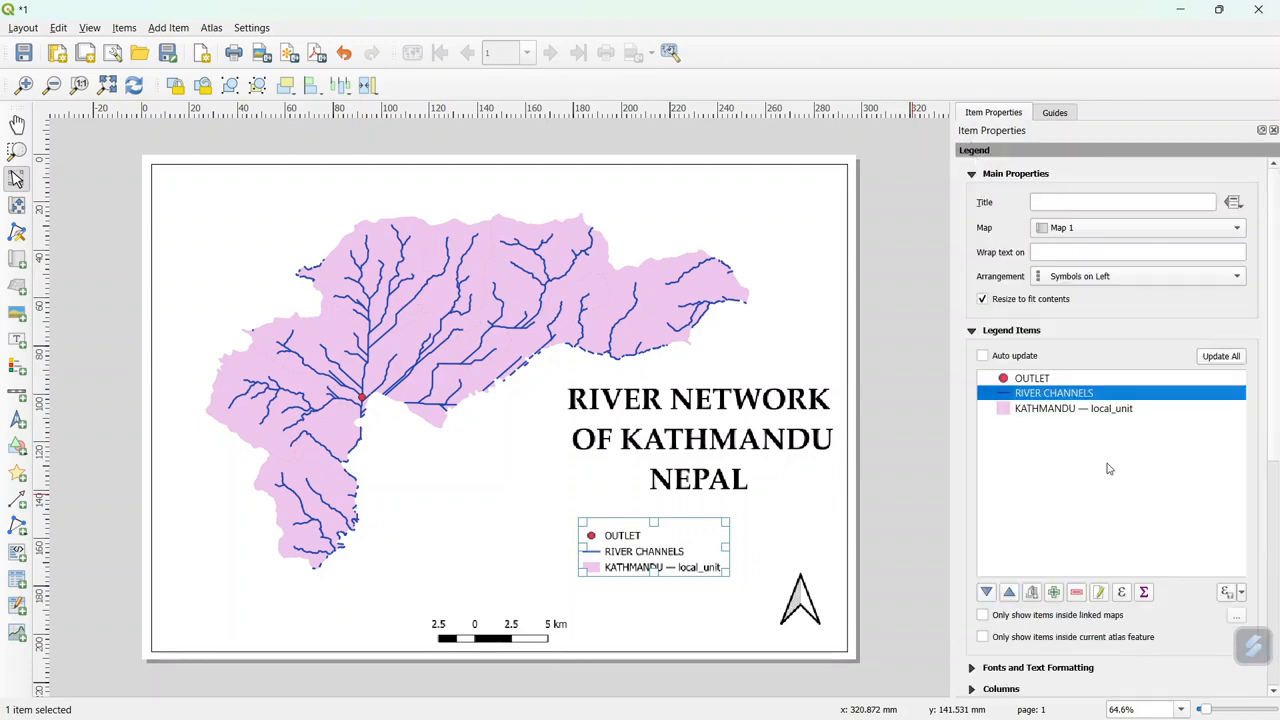
Shorten the KATHMANDU — local_unit legend entry's label to KATHMANDU
{"action": "double_click", "coordinate": [1095, 407]}
{"action": "key", "text": "BackSpace"}
{"action": "key", "text": "BackSpace"}
{"action": "key", "text": "BackSpace"}
{"action": "key", "text": "BackSpace"}
{"action": "key", "text": "BackSpace"}
{"action": "key", "text": "BackSpace"}
{"action": "key", "text": "BackSpace"}
{"action": "key", "text": "BackSpace"}
{"action": "key", "text": "BackSpace"}
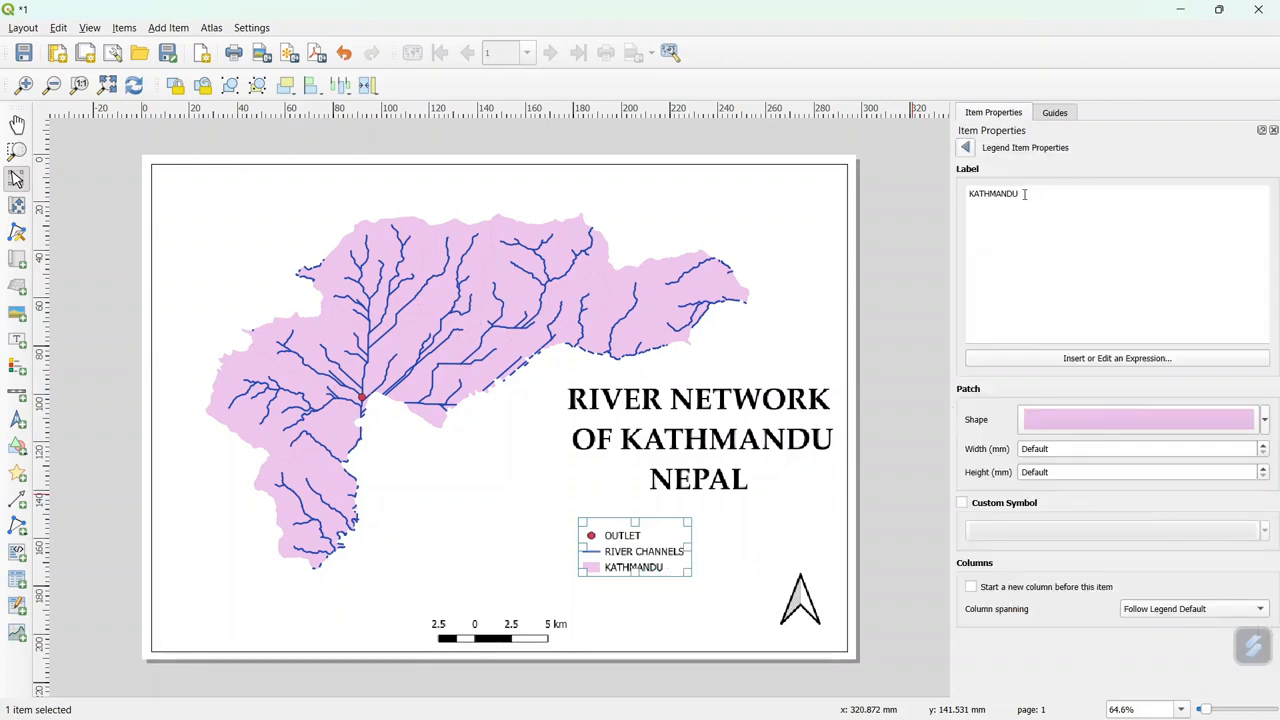
{"action": "left_click", "coordinate": [966, 147]}
{"action": "scroll", "coordinate": [1097, 529], "scroll_direction": "down", "scroll_amount": 6}
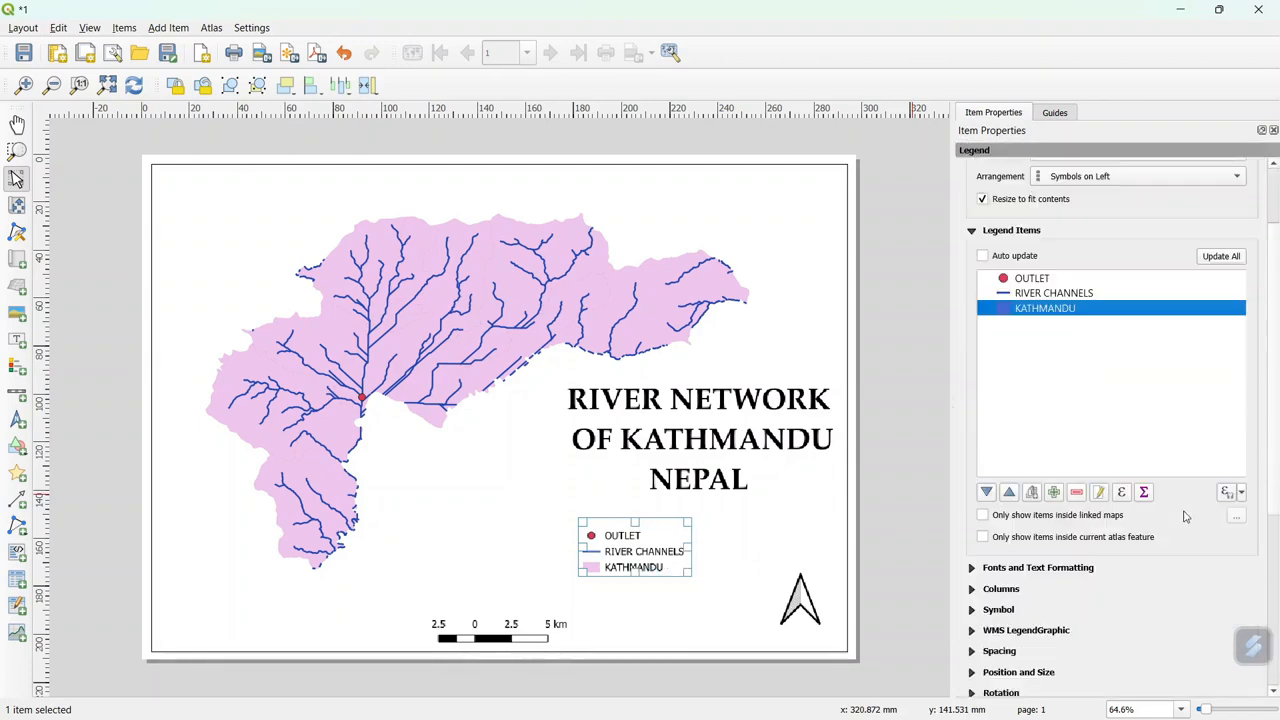
{"action": "scroll", "coordinate": [1120, 260], "scroll_direction": "up", "scroll_amount": 3}
{"action": "scroll", "coordinate": [1125, 290], "scroll_direction": "down", "scroll_amount": 3}
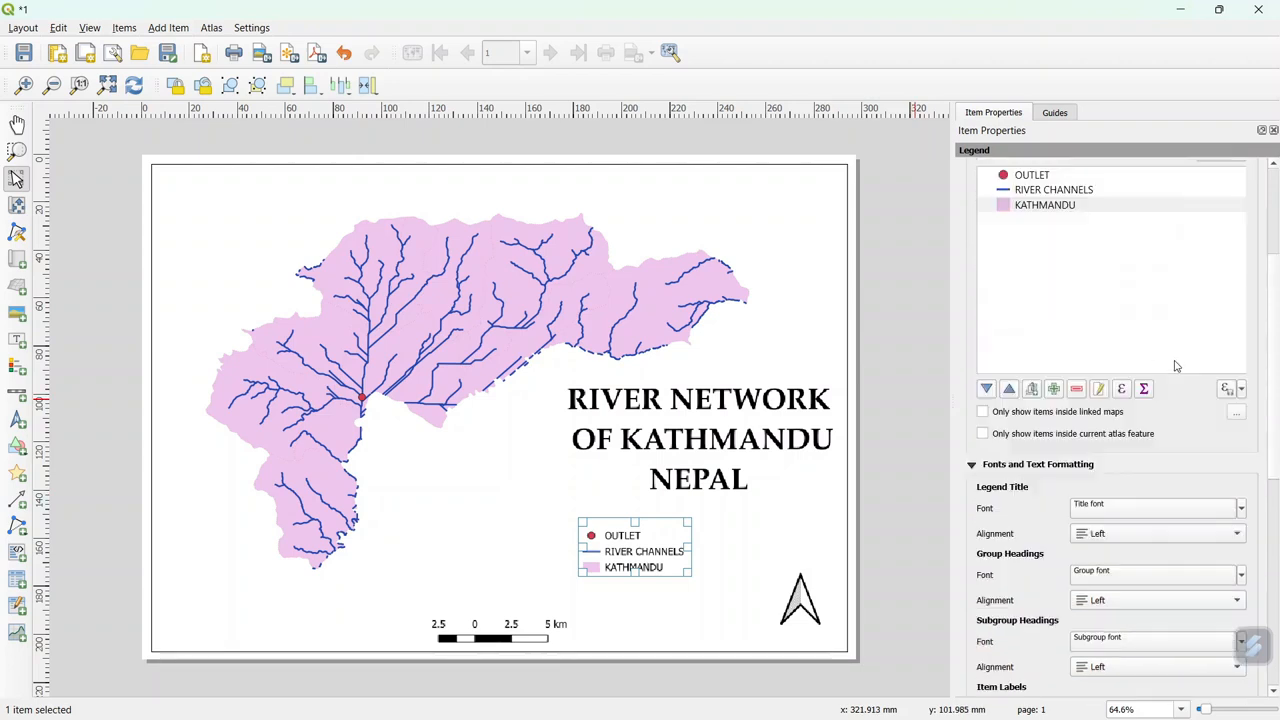
{"action": "left_click", "coordinate": [1242, 512]}
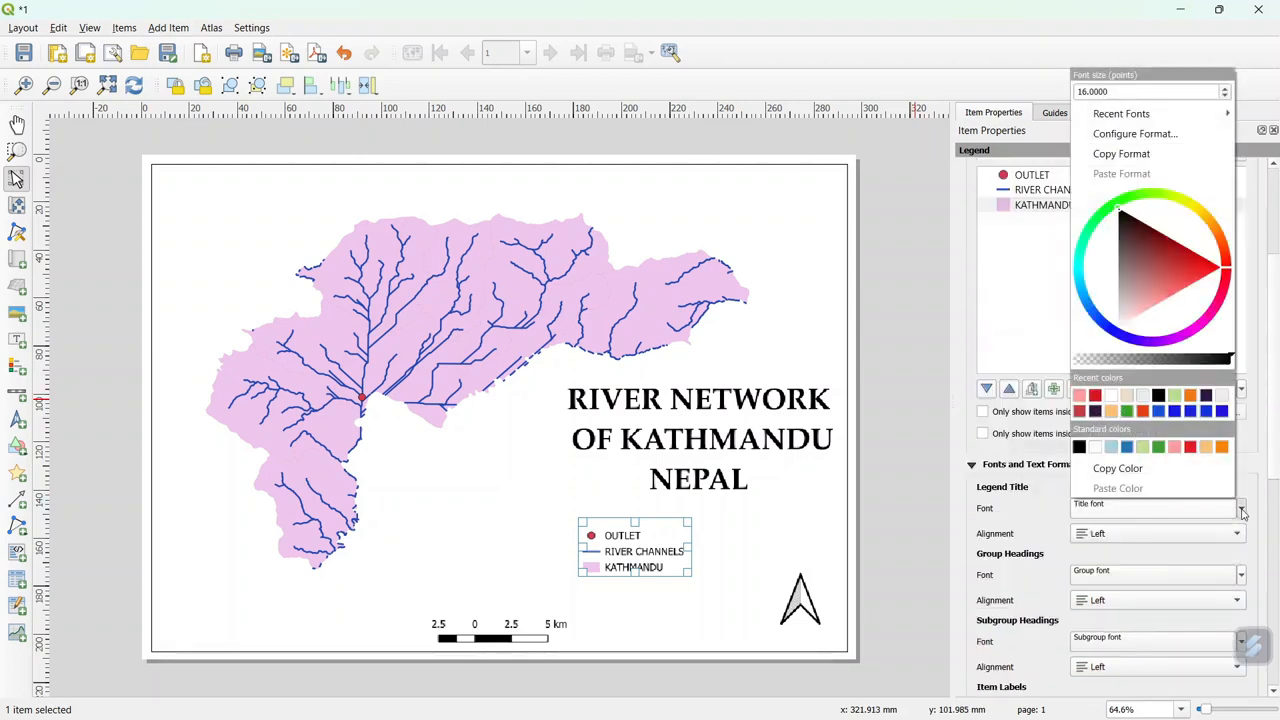
{"action": "left_click", "coordinate": [1133, 523]}
{"action": "left_click", "coordinate": [1163, 518]}
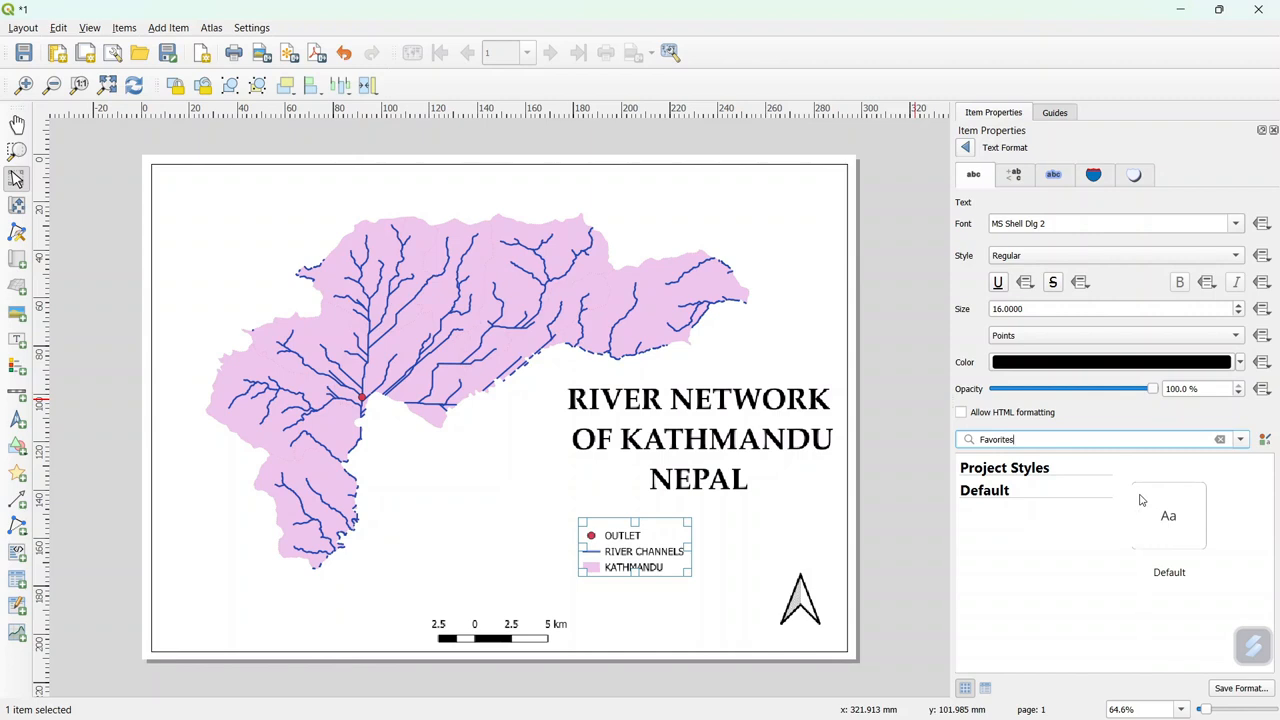
{"action": "left_click", "coordinate": [966, 148]}
Format the legend's item labels in MS Serif, Bold style, at 18 points
{"action": "scroll", "coordinate": [1180, 415], "scroll_direction": "up", "scroll_amount": 2}
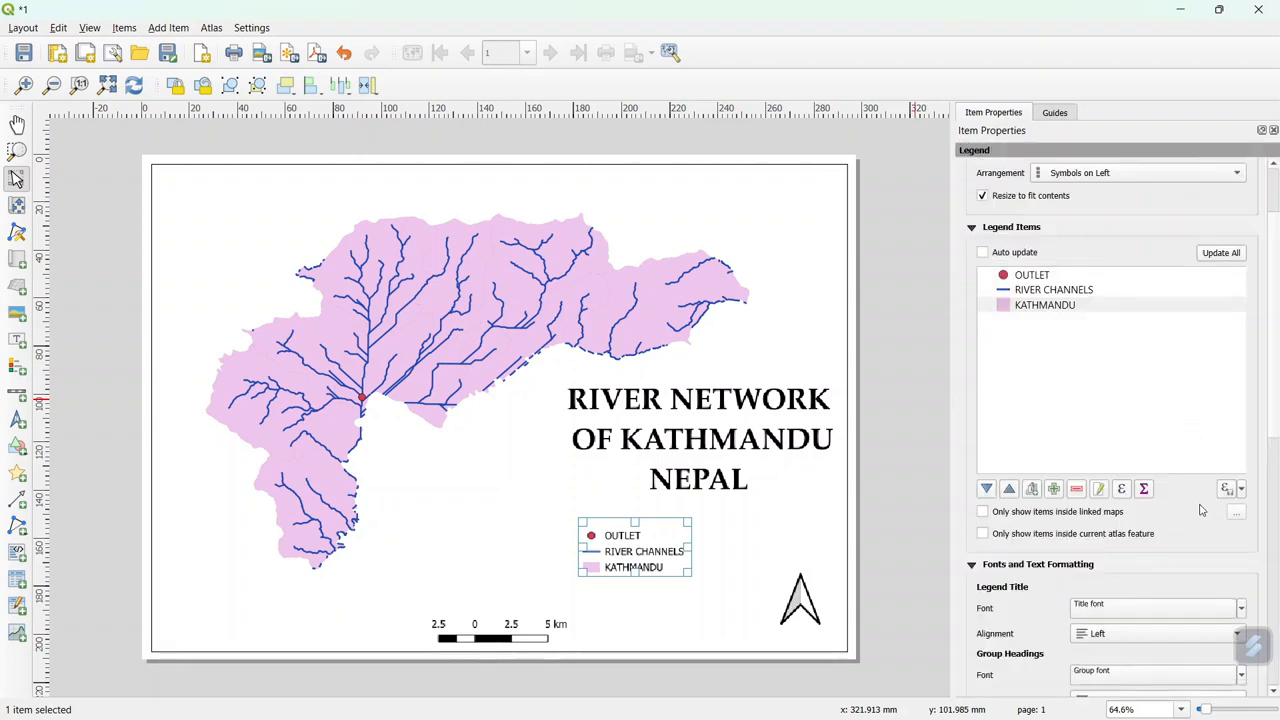
{"action": "scroll", "coordinate": [1202, 510], "scroll_direction": "down", "scroll_amount": 5}
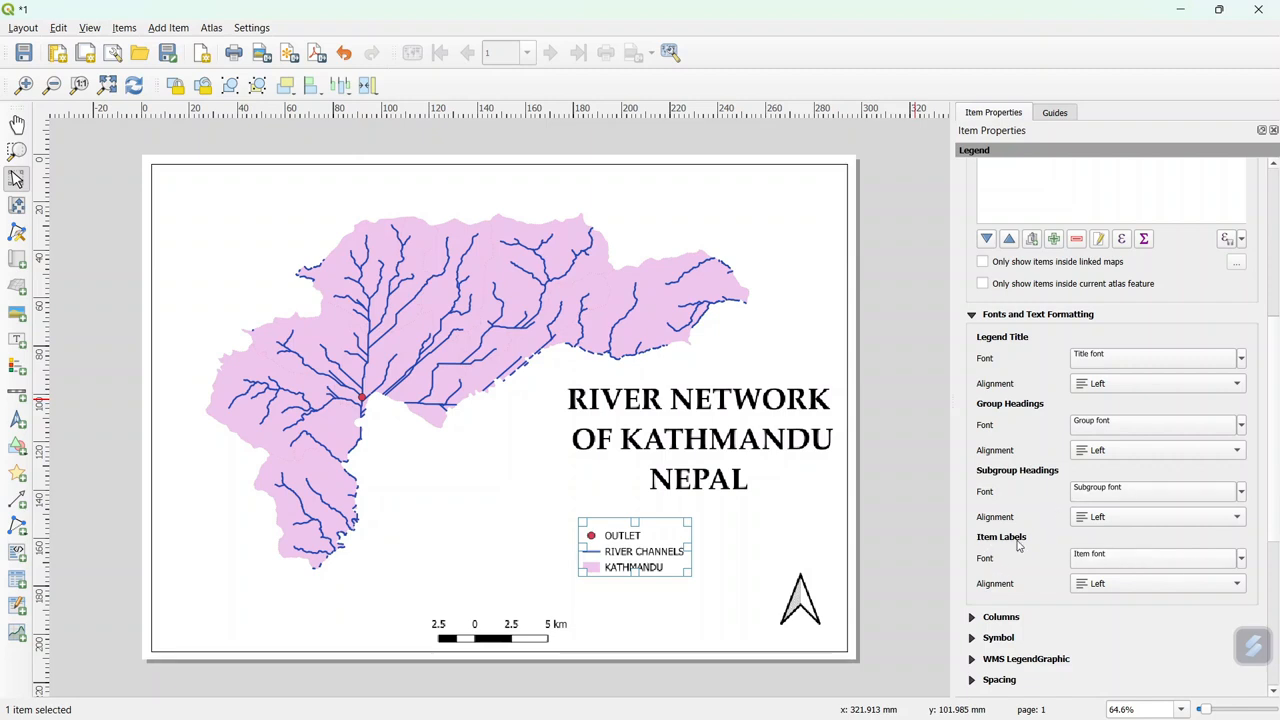
{"action": "left_click", "coordinate": [1241, 559]}
{"action": "left_click", "coordinate": [1226, 143]}
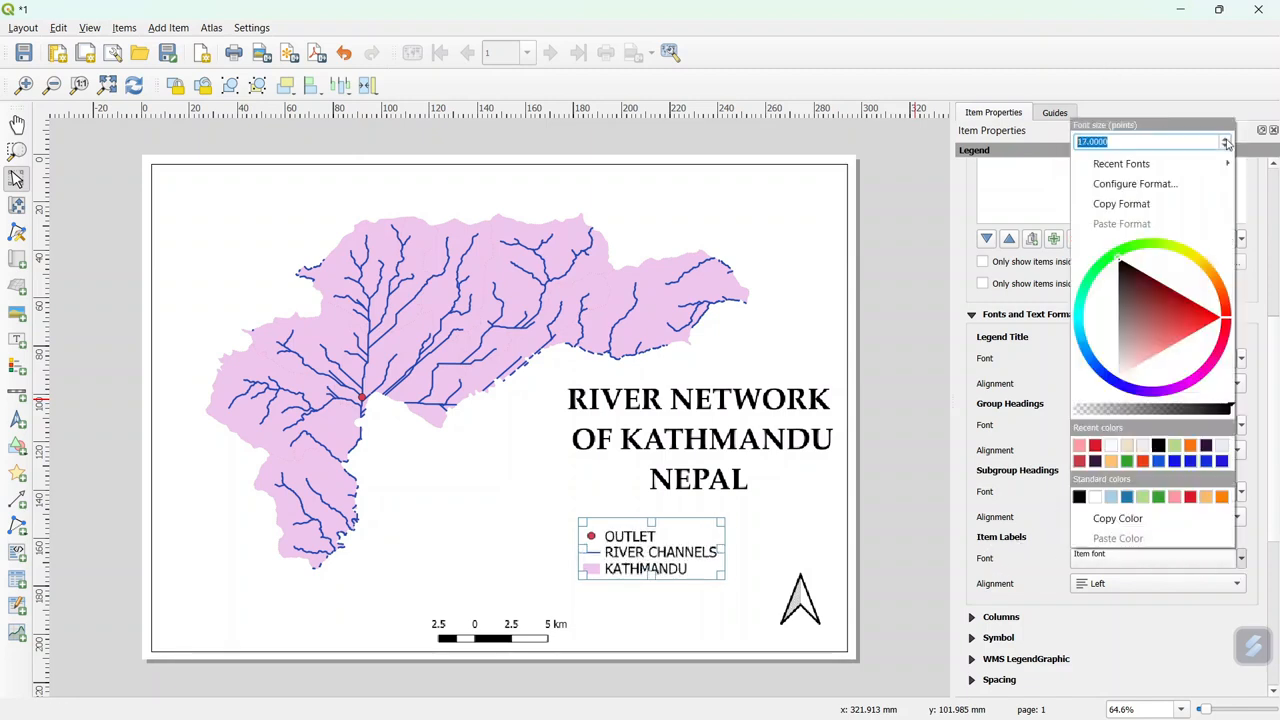
{"action": "left_click", "coordinate": [1160, 184]}
{"action": "left_click", "coordinate": [1236, 223]}
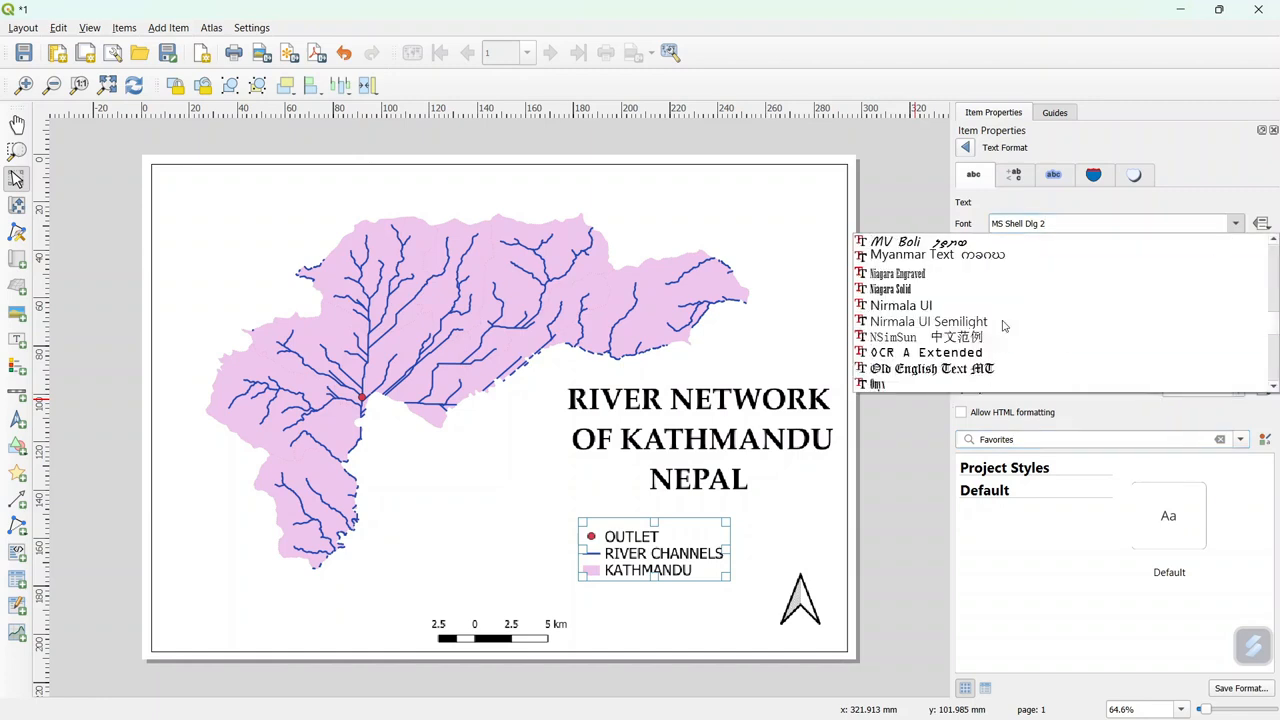
{"action": "left_click", "coordinate": [935, 274]}
{"action": "left_click", "coordinate": [1112, 256]}
{"action": "left_click", "coordinate": [1112, 268]}
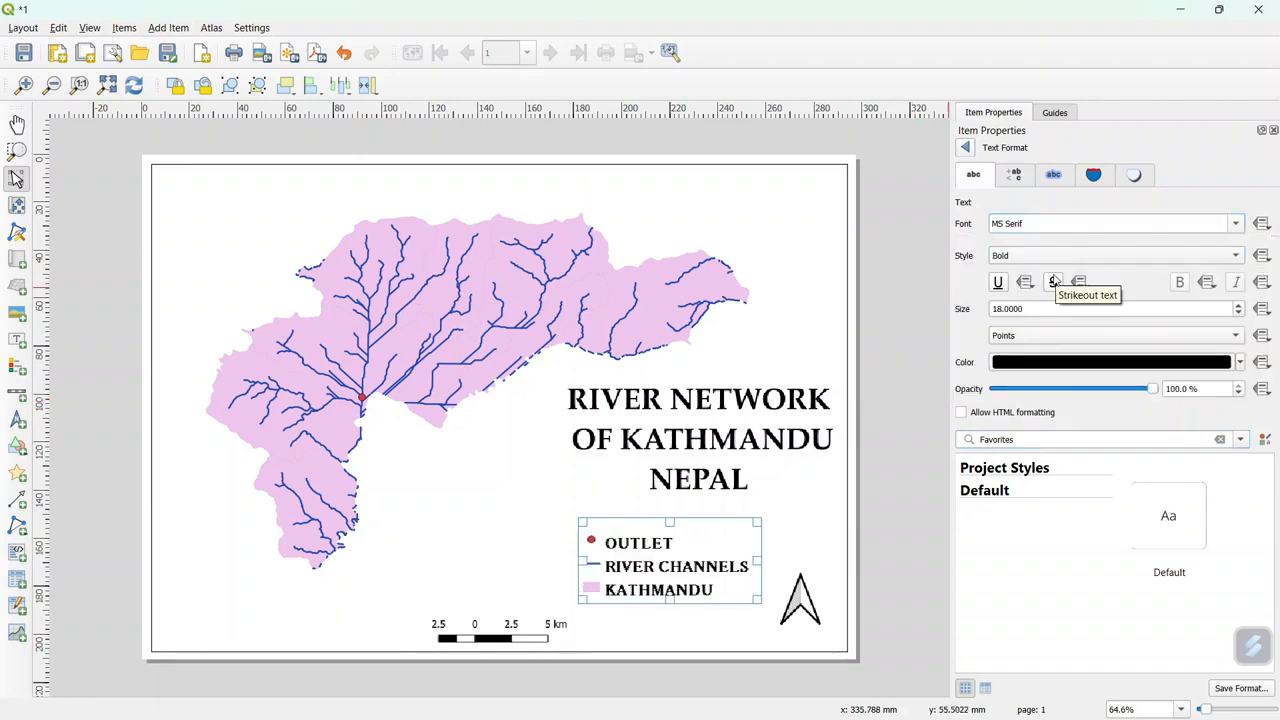
Place the scale bar in the page's lower-left corner and the legend at the bottom center
{"action": "left_click_drag", "start_coordinate": [676, 562], "coordinate": [517, 531]}
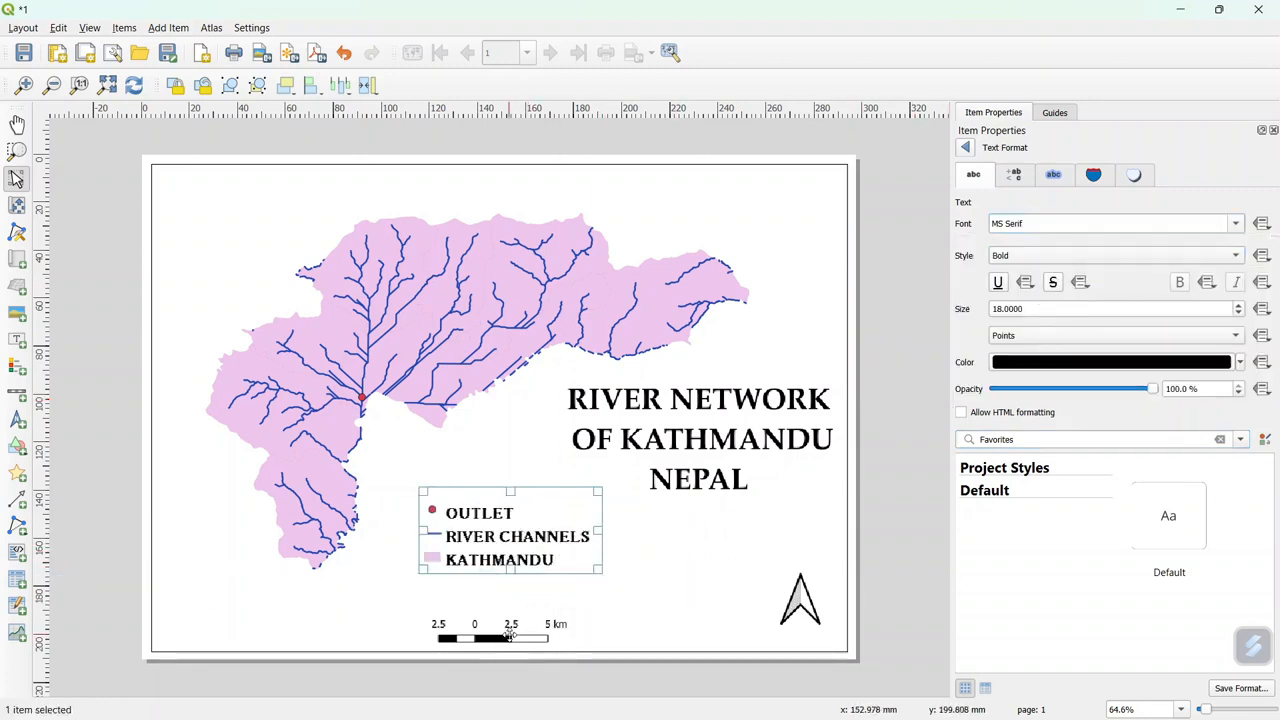
{"action": "left_click_drag", "start_coordinate": [492, 632], "coordinate": [230, 628]}
{"action": "left_click_drag", "start_coordinate": [494, 536], "coordinate": [500, 600]}
{"action": "left_click", "coordinate": [261, 624]}
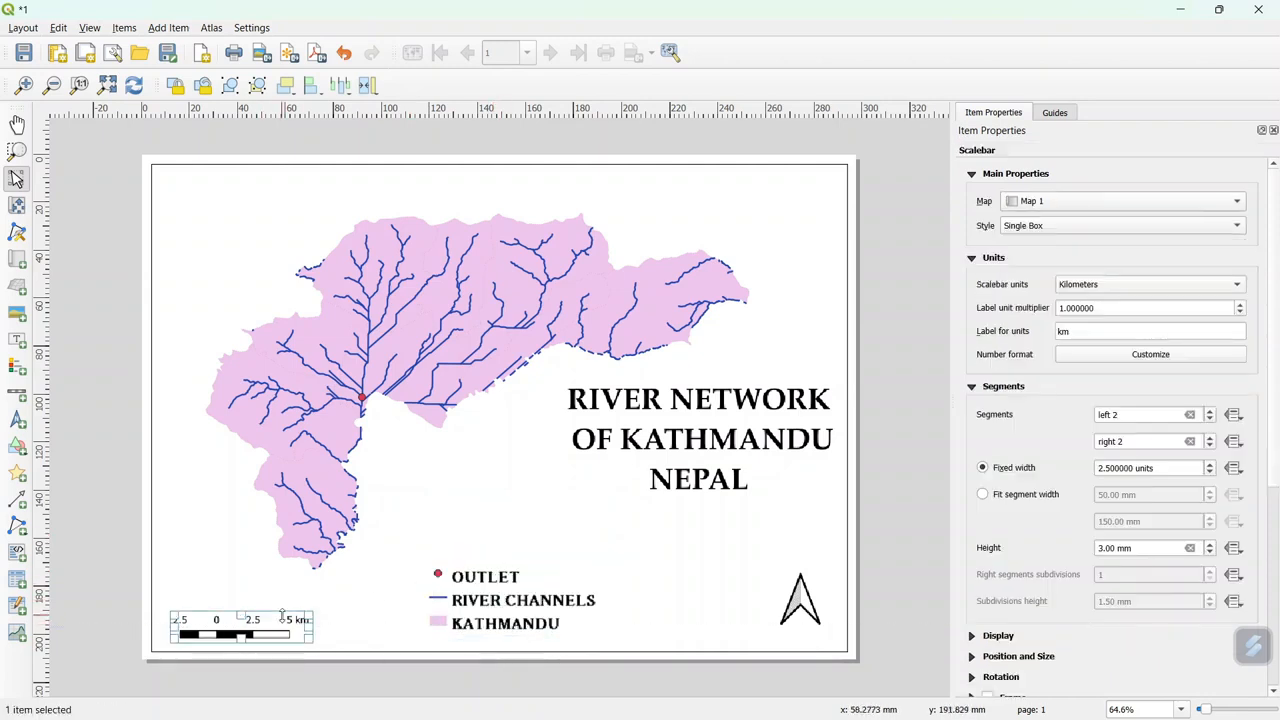
Move the title label slightly down and to the left in the empty area beside the map
{"action": "left_click", "coordinate": [540, 509]}
{"action": "left_click", "coordinate": [674, 446]}
{"action": "left_click_drag", "start_coordinate": [674, 446], "coordinate": [704, 456]}
{"action": "left_click", "coordinate": [706, 560]}
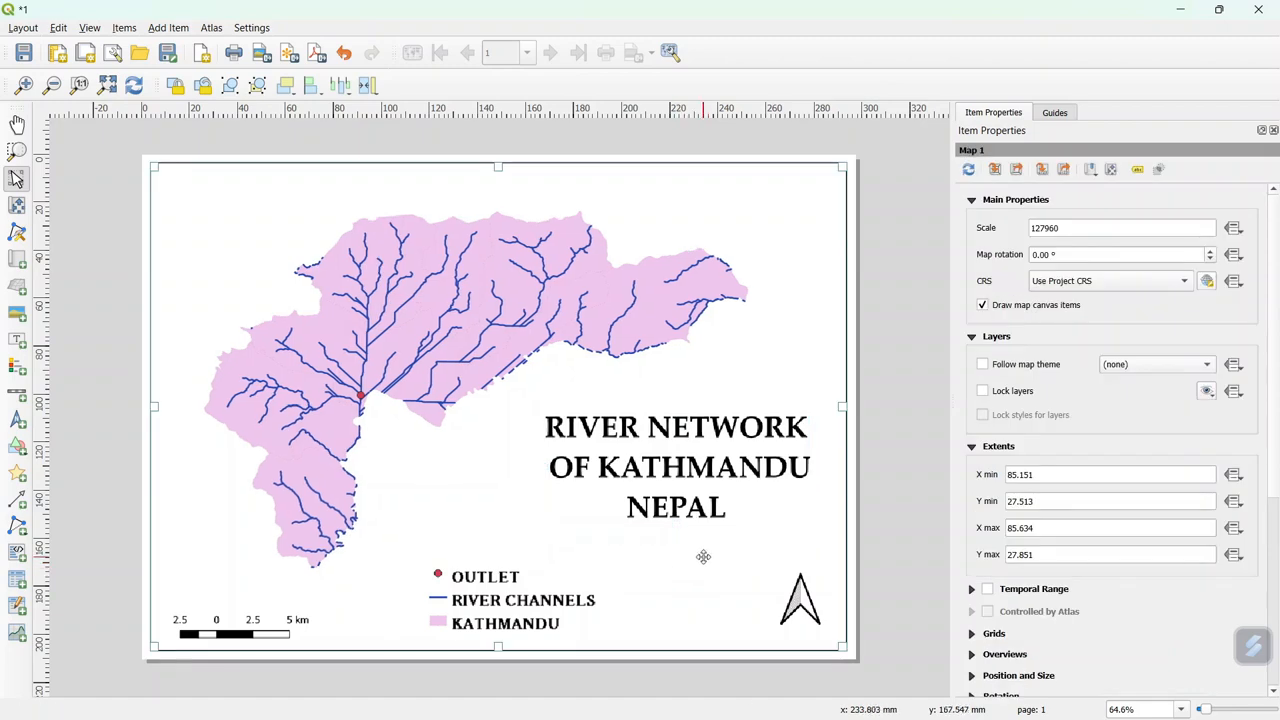
Swap the legend into the page's lower-left corner and place the scale bar at the bottom center
{"action": "left_click_drag", "start_coordinate": [247, 622], "coordinate": [672, 622]}
{"action": "left_click_drag", "start_coordinate": [507, 599], "coordinate": [252, 607]}
{"action": "left_click", "coordinate": [486, 619]}
{"action": "left_click_drag", "start_coordinate": [658, 617], "coordinate": [523, 620]}
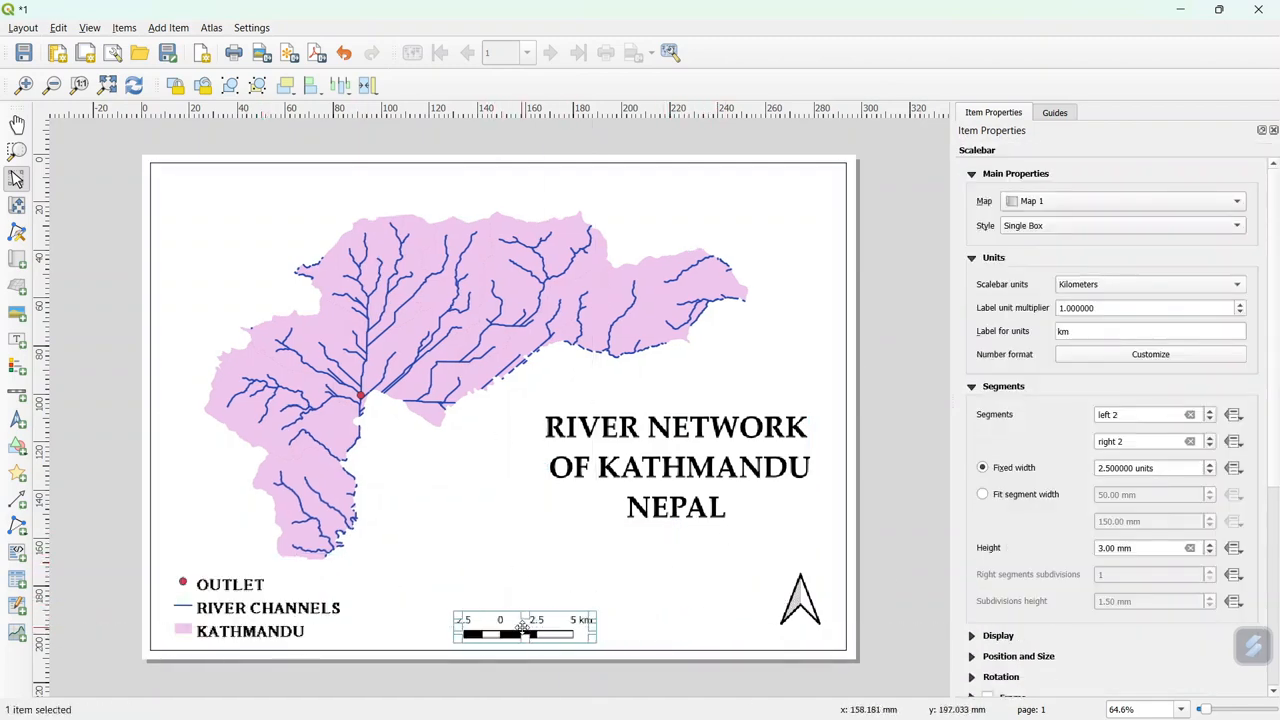
Move the north arrow down and inward so it lines up with the scale bar
{"action": "left_click", "coordinate": [752, 604]}
{"action": "left_click_drag", "start_coordinate": [804, 605], "coordinate": [748, 612]}
{"action": "left_click", "coordinate": [683, 547]}
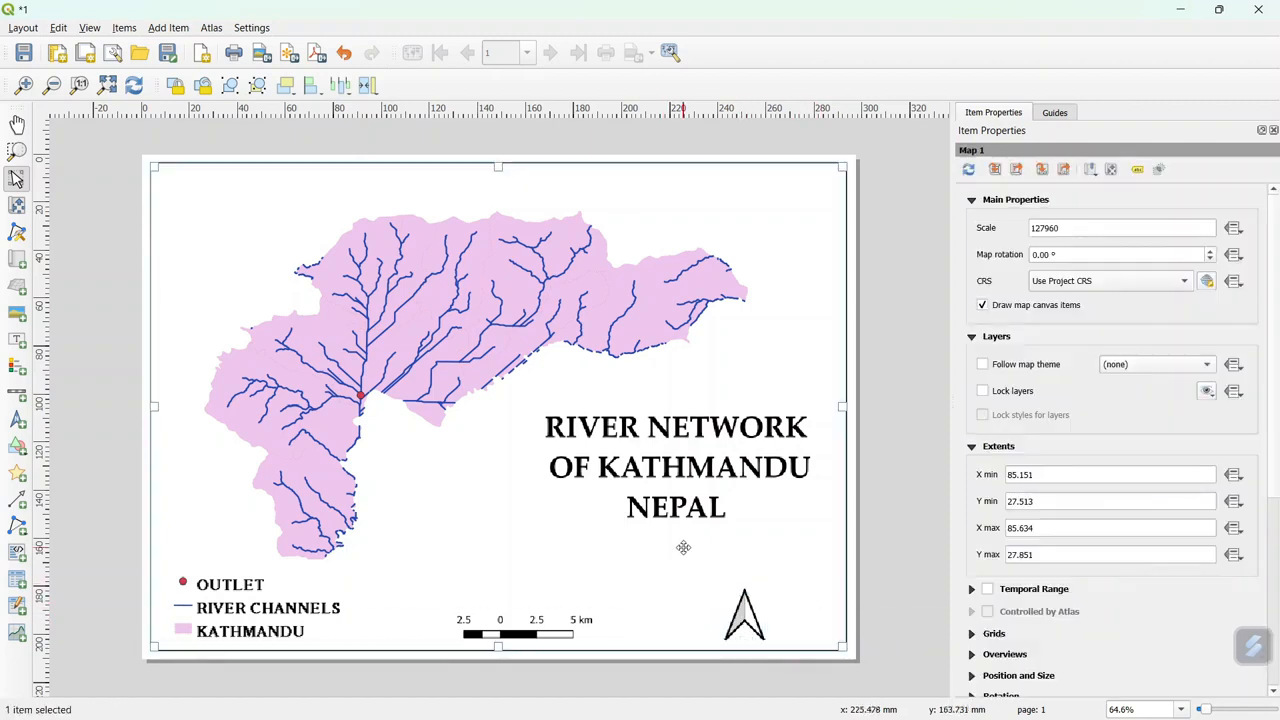
Shift the map content to the right and slightly up within its frame, and deselect the map
{"action": "left_click", "coordinate": [16, 205]}
{"action": "left_click_drag", "start_coordinate": [396, 342], "coordinate": [431, 329]}
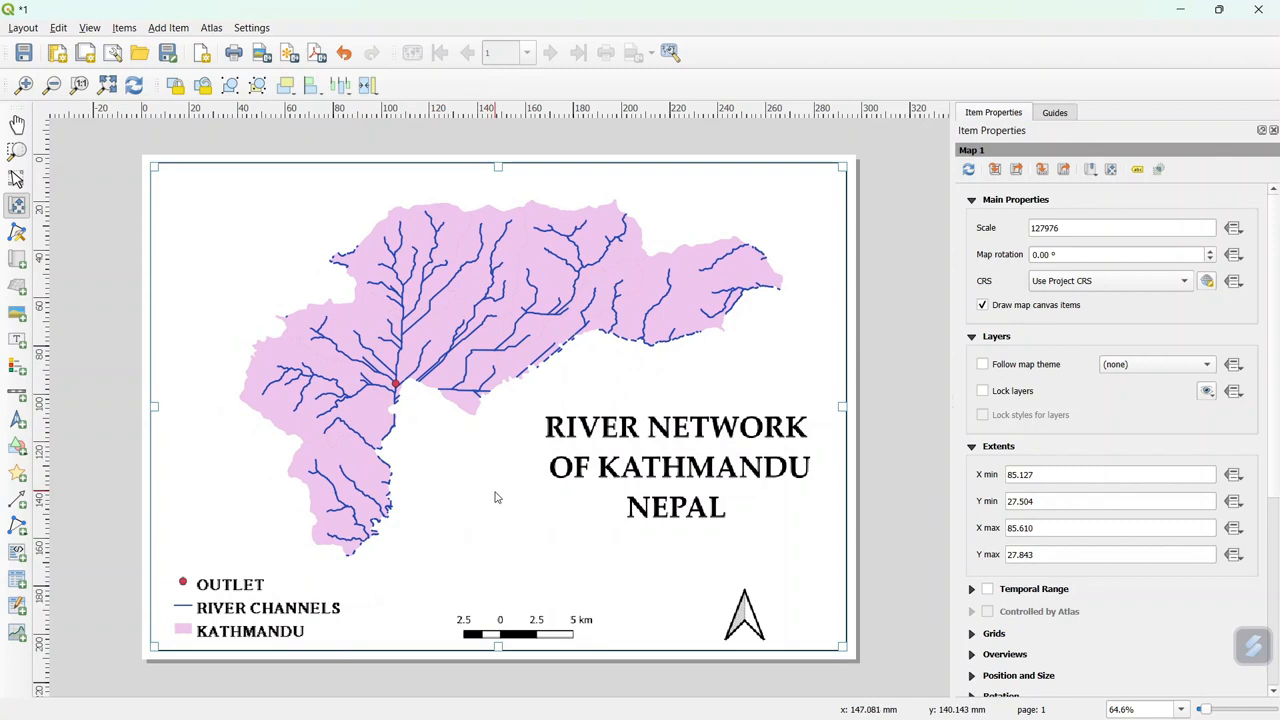
{"action": "left_click", "coordinate": [898, 319]}
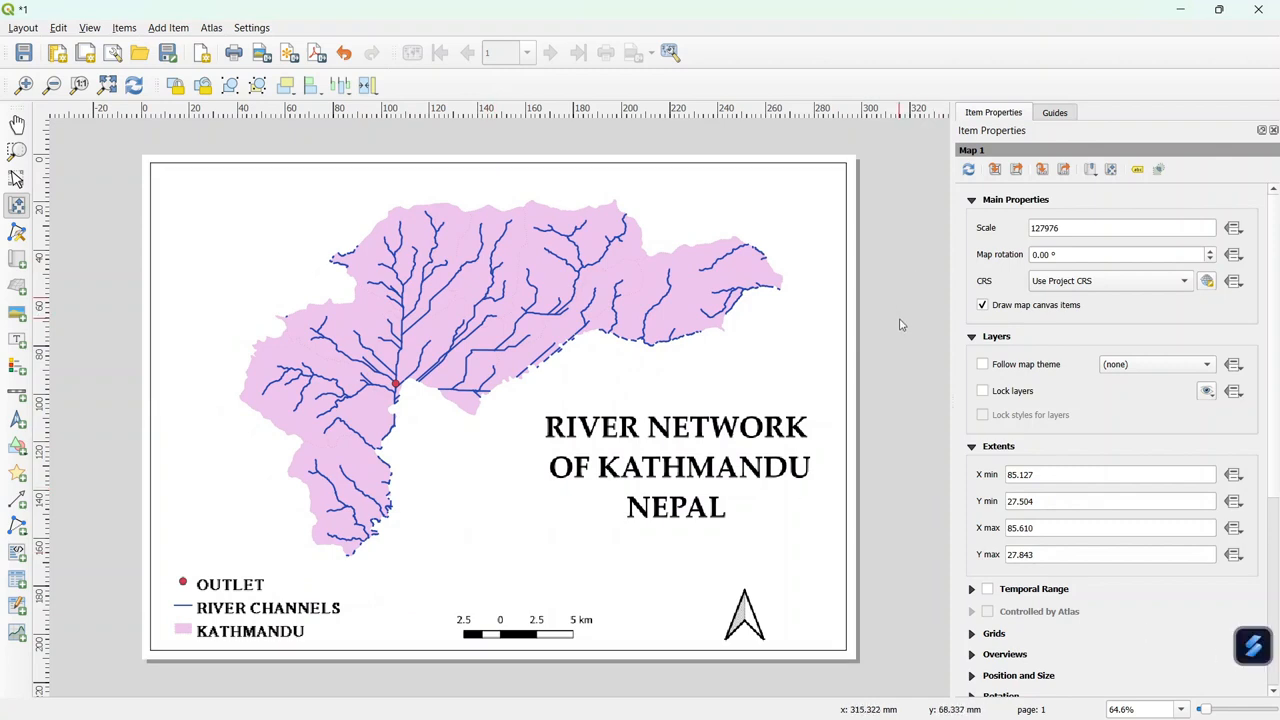
Export the layout as a PNG image named KATHMANDU RIVER NET into the KATHMANDU folder at 300 dpi
{"action": "left_click", "coordinate": [262, 54]}
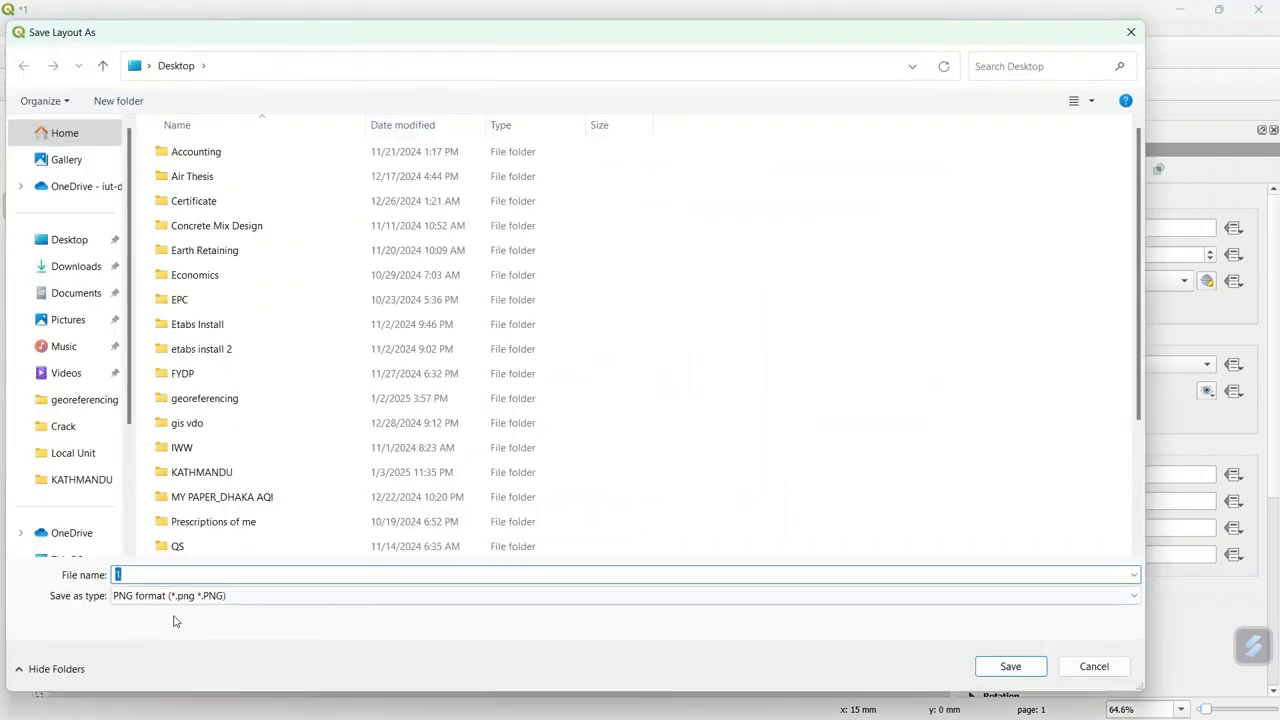
{"action": "type", "text": "KATHMA"}
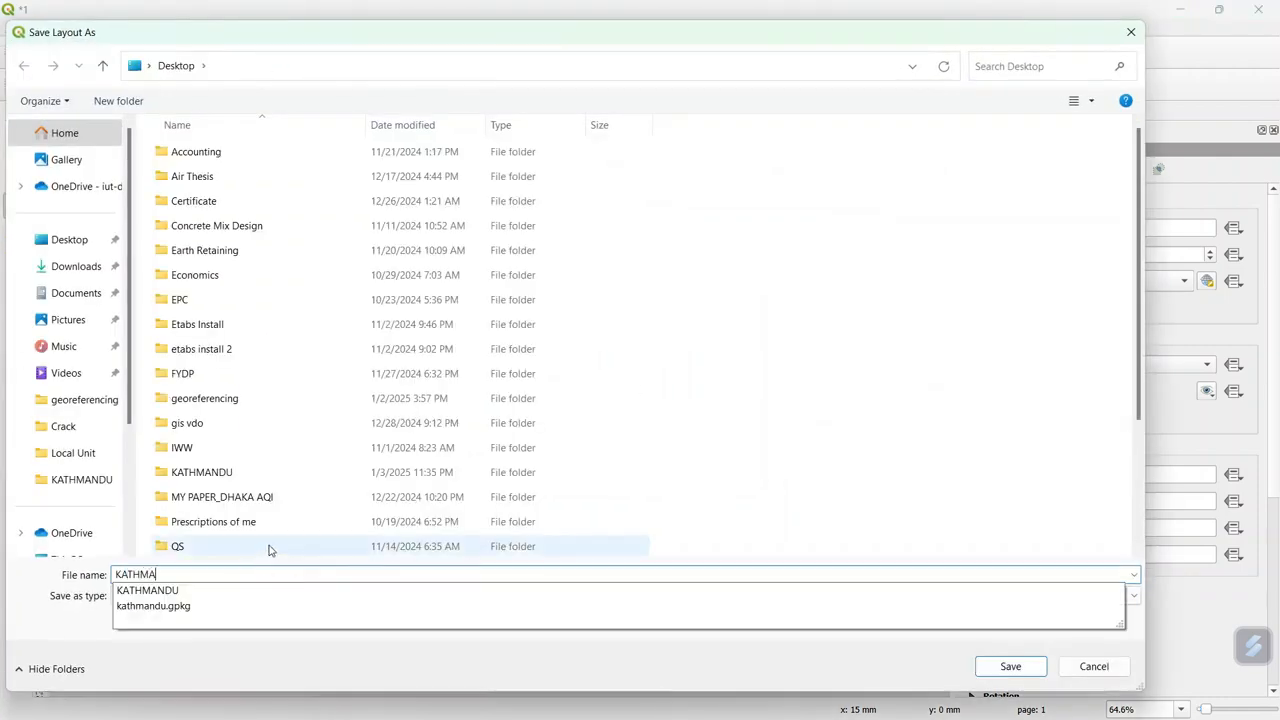
{"action": "type", "text": "NDU RI"}
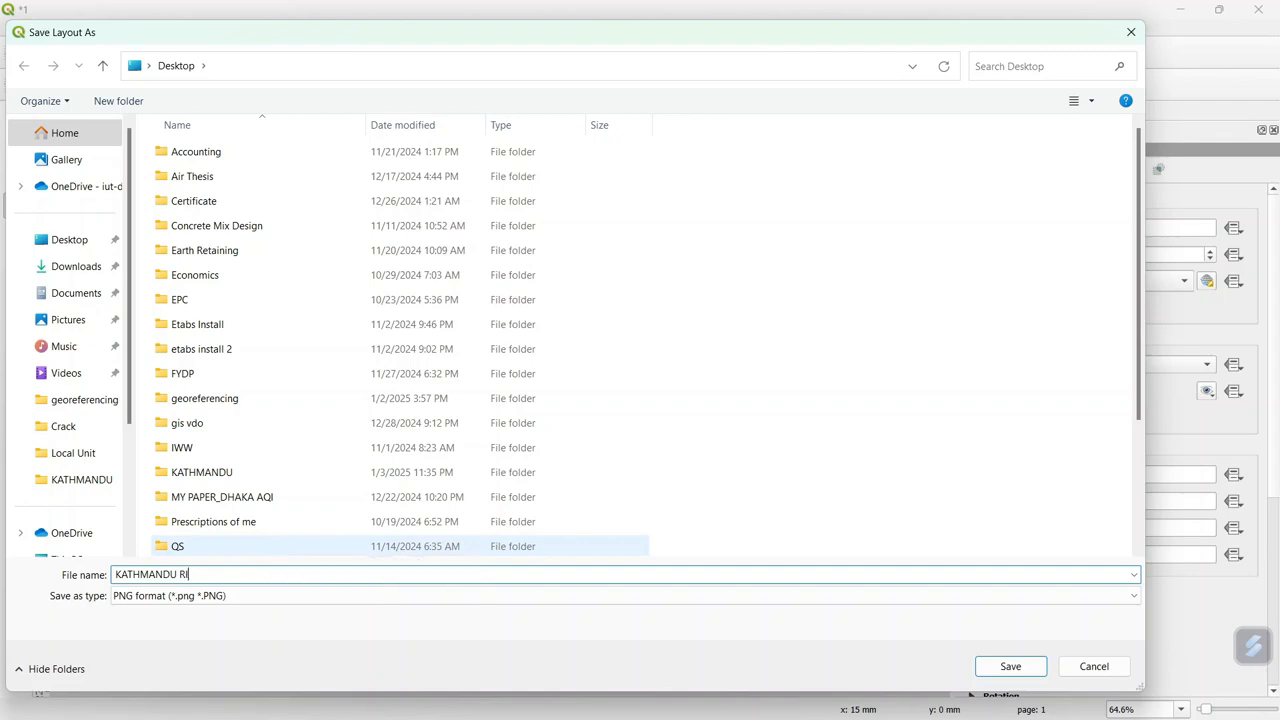
{"action": "type", "text": "VER NET"}
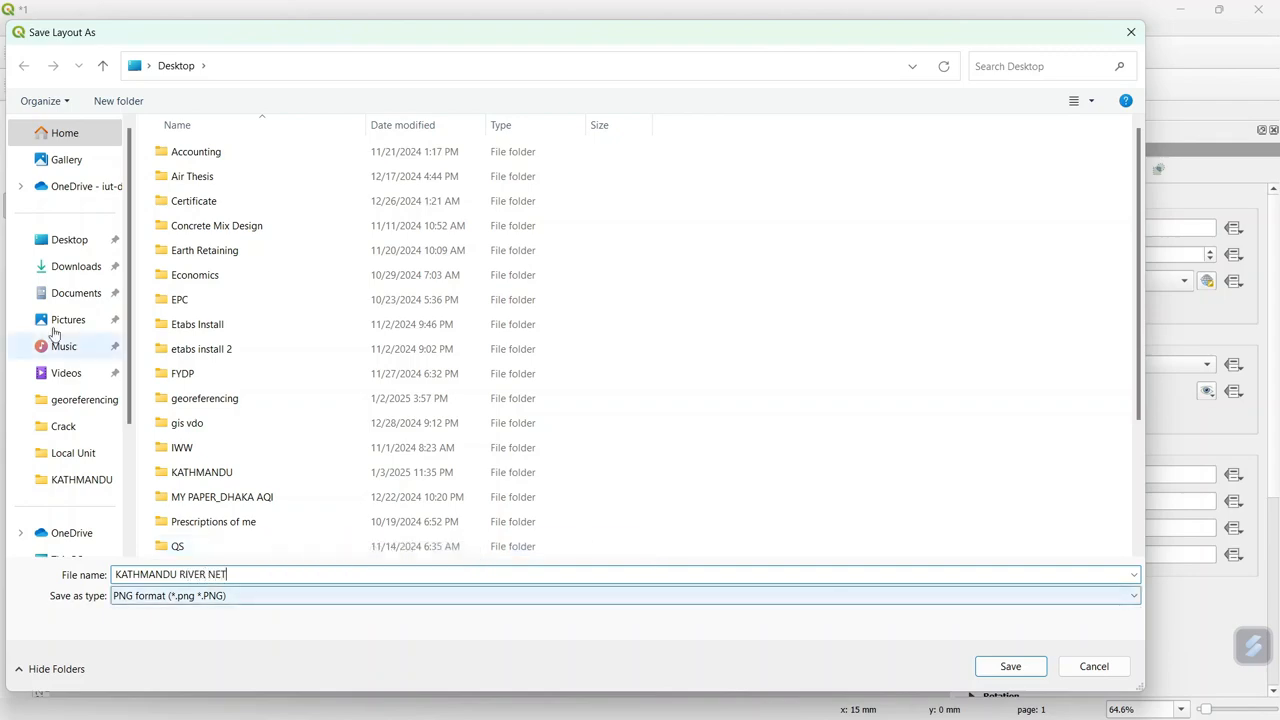
{"action": "double_click", "coordinate": [263, 474]}
{"action": "left_click", "coordinate": [1012, 666]}
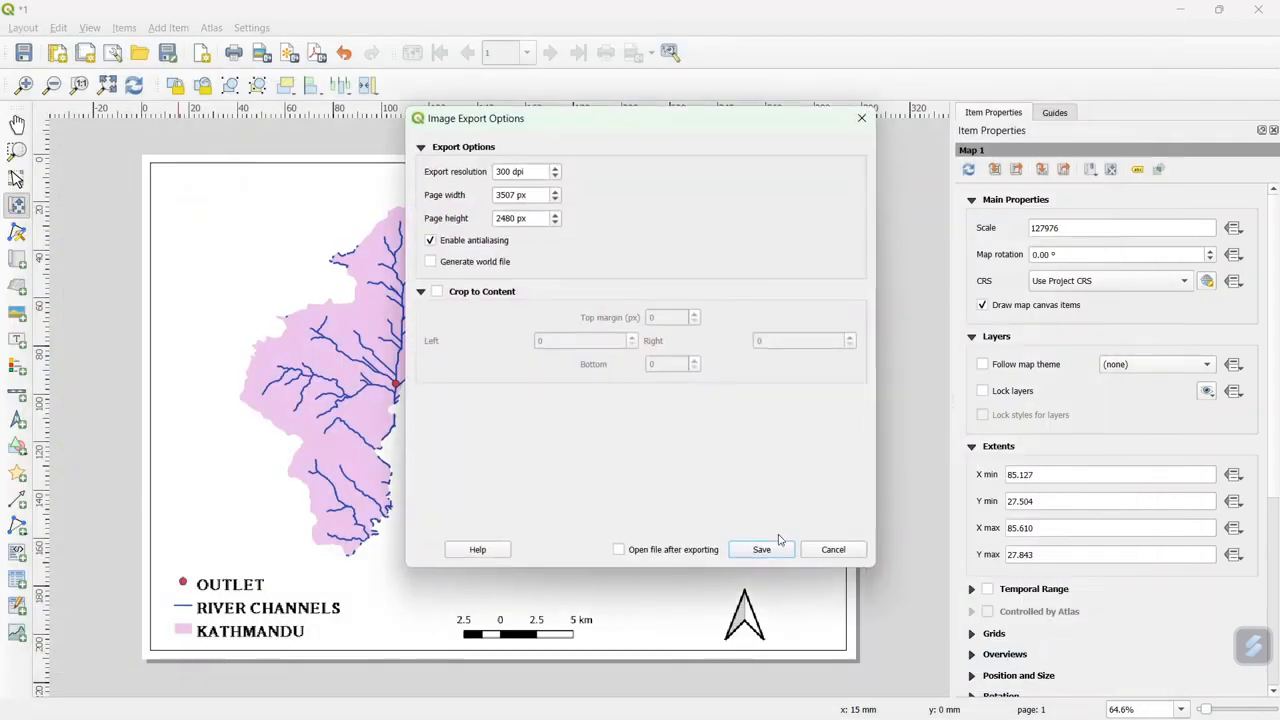
{"action": "left_click", "coordinate": [761, 550]}
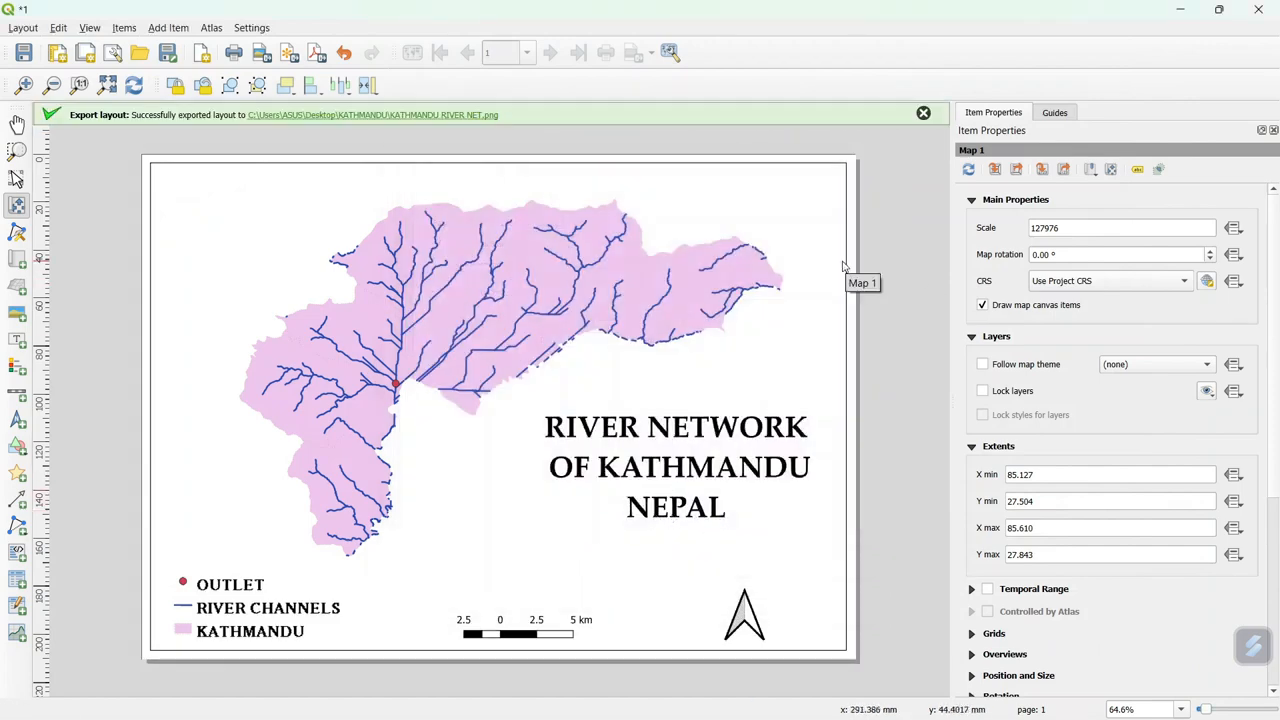
In the main project window, show the CATCHMENT RN and CATCHMENT layers and hide KATHMANDU RN and KATHMANDU — local_unit
{"action": "mouse_move", "coordinate": [926, 704]}
{"action": "left_click", "coordinate": [838, 622]}
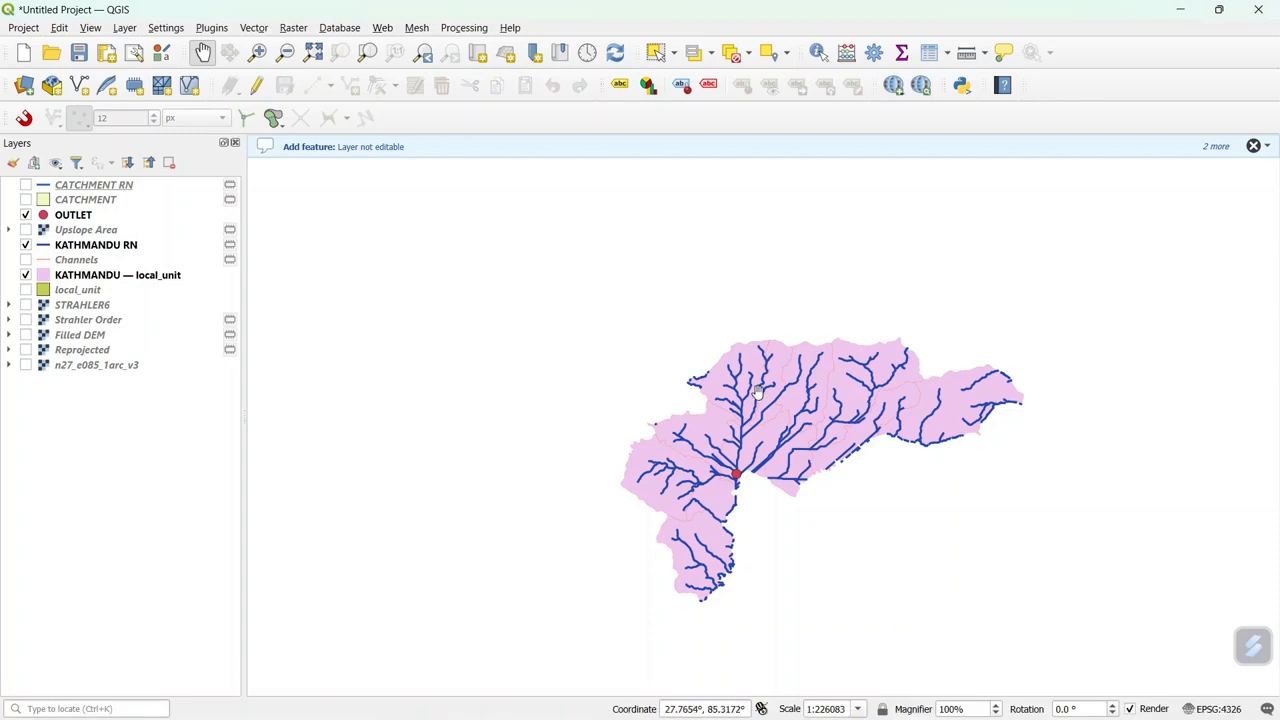
{"action": "left_click", "coordinate": [27, 187]}
{"action": "left_click", "coordinate": [27, 200]}
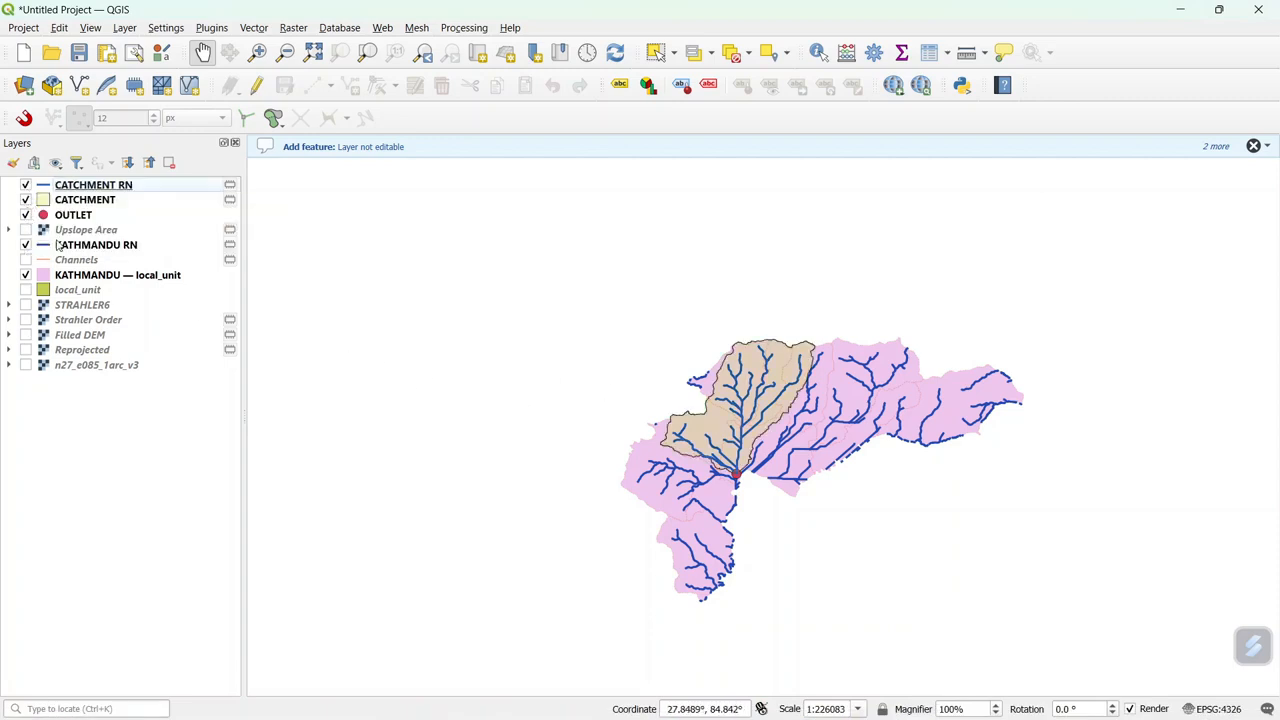
{"action": "left_click", "coordinate": [26, 245]}
{"action": "left_click", "coordinate": [26, 275]}
{"action": "scroll", "coordinate": [583, 430], "scroll_direction": "up", "scroll_amount": 1}
{"action": "left_click_drag", "start_coordinate": [609, 370], "coordinate": [498, 361]}
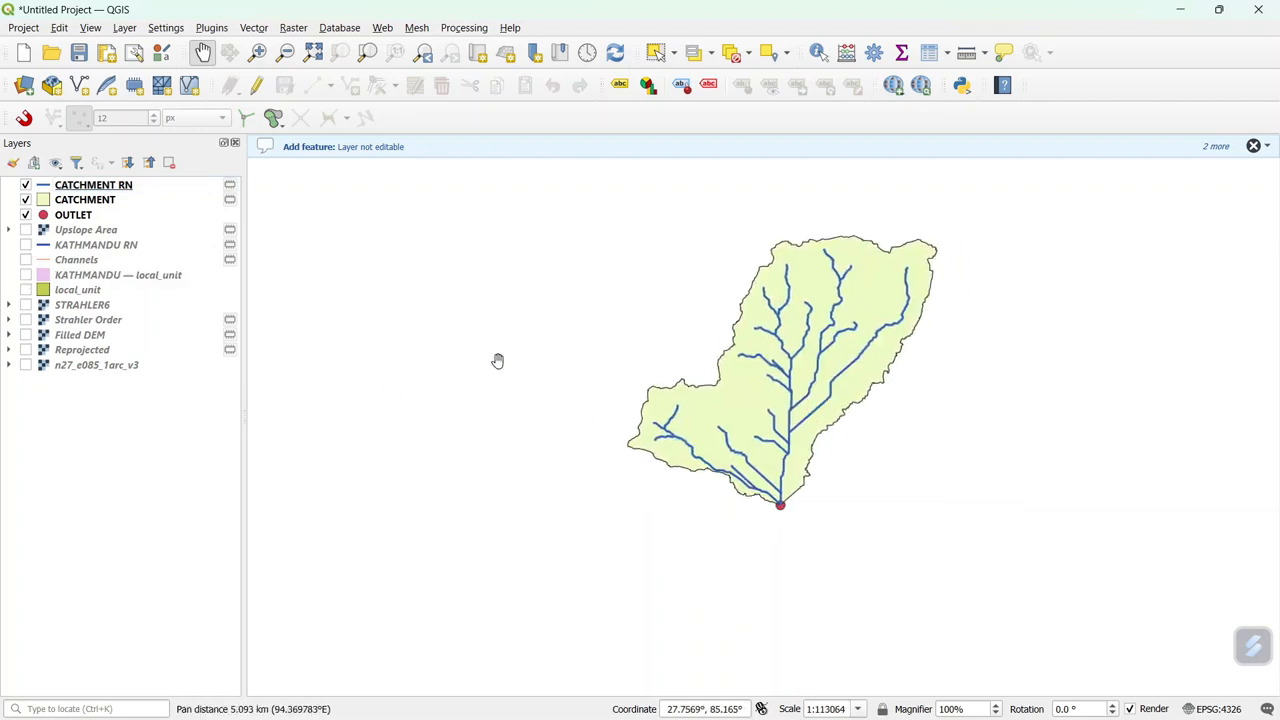
Create a new print layout titled 2
{"action": "left_click", "coordinate": [23, 29]}
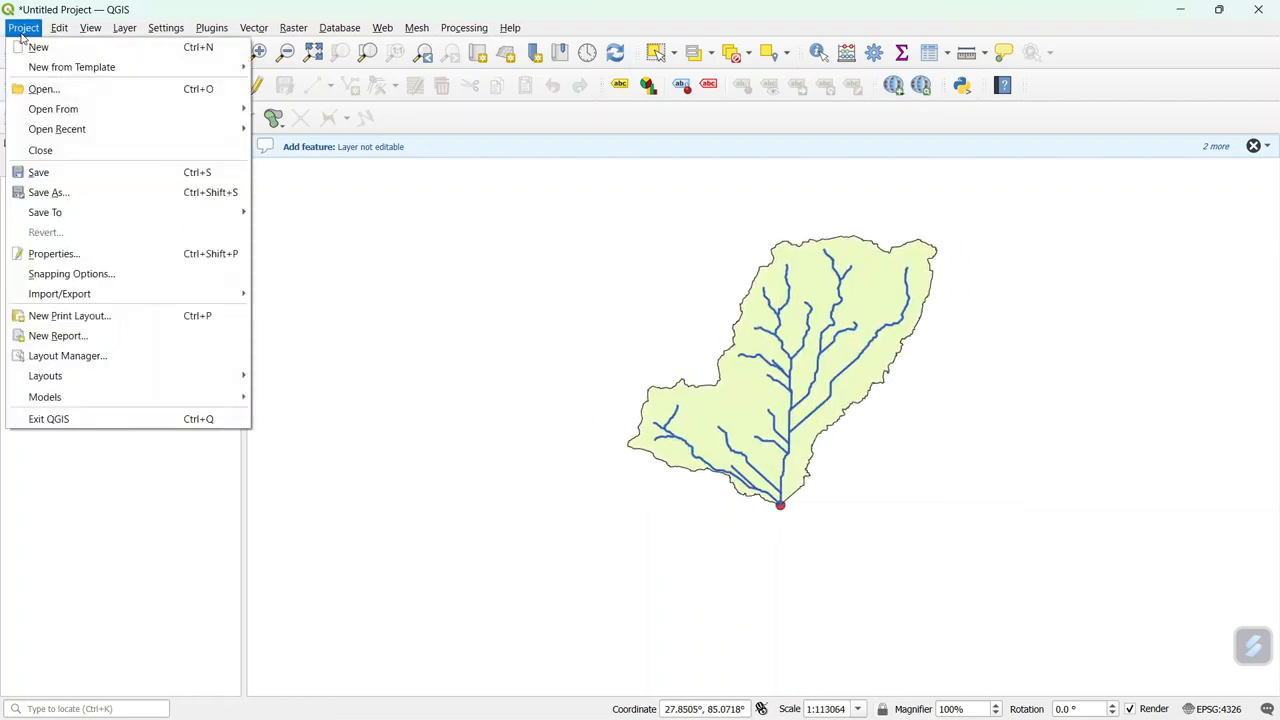
{"action": "left_click", "coordinate": [75, 316]}
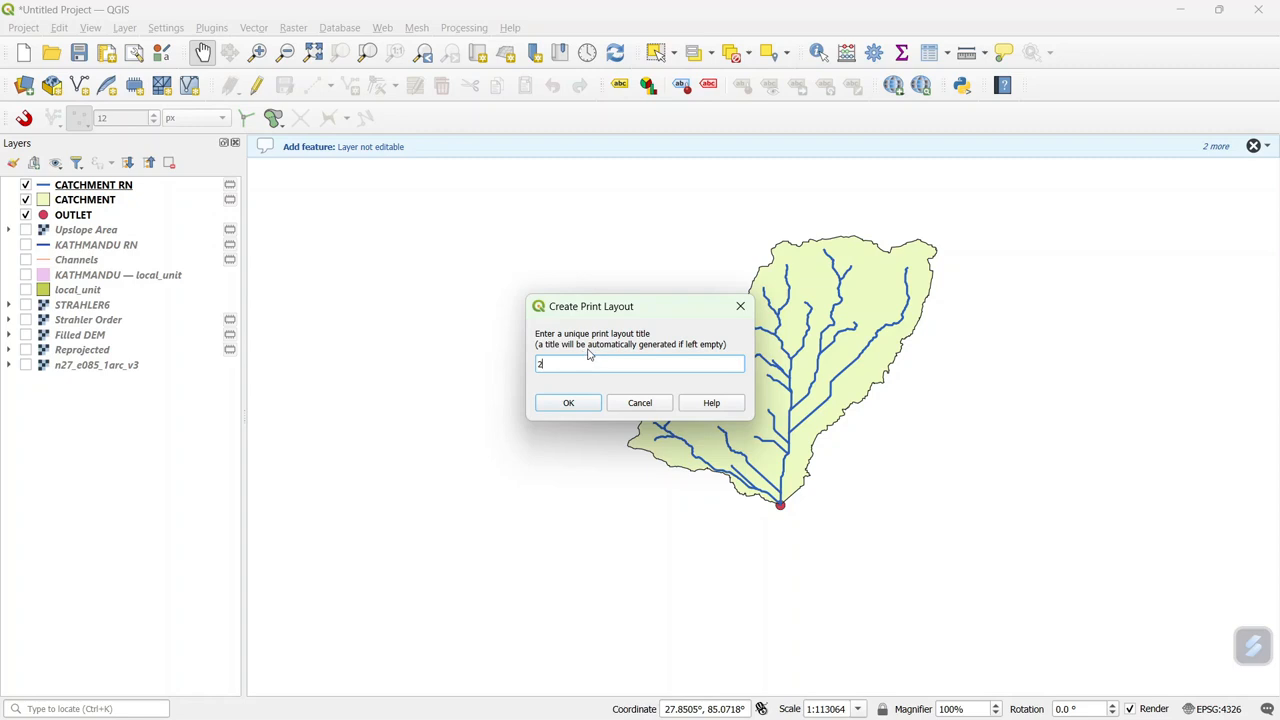
{"action": "type", "text": "2"}
{"action": "left_click", "coordinate": [568, 403]}
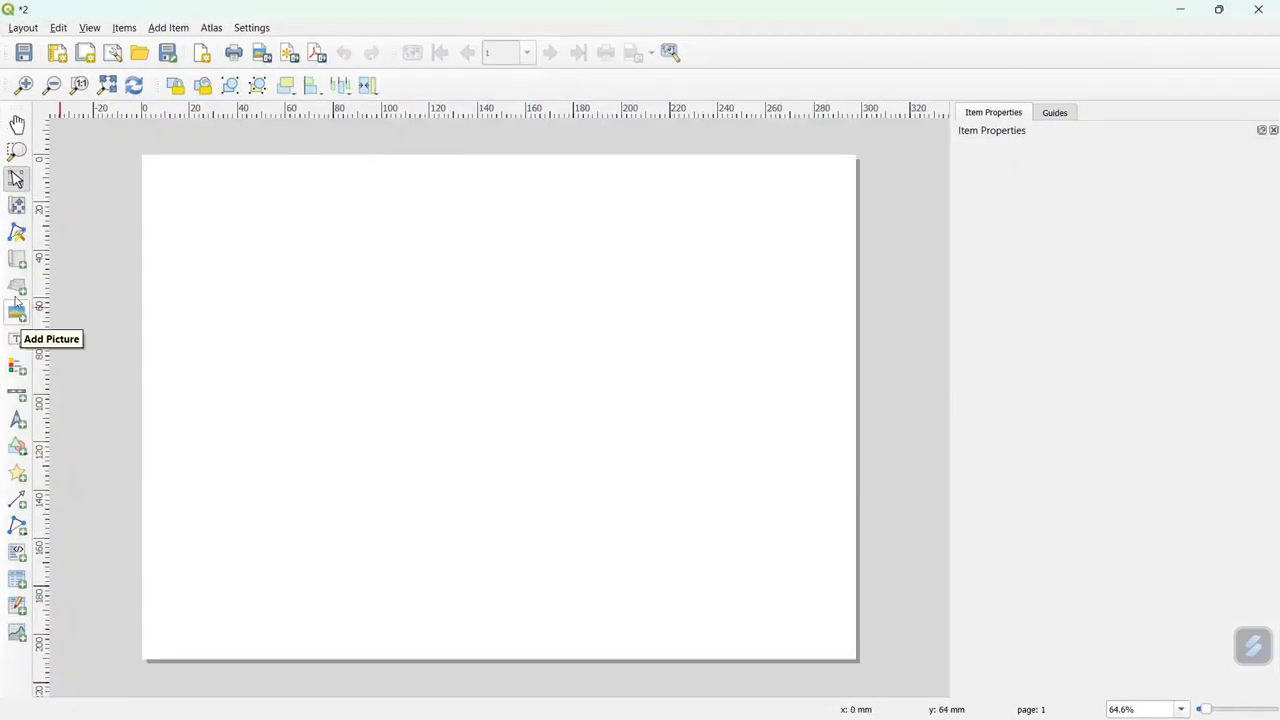
Add a map covering nearly the whole page and enlarge the catchment within it to a scale of about 1:64064
{"action": "left_click", "coordinate": [15, 262]}
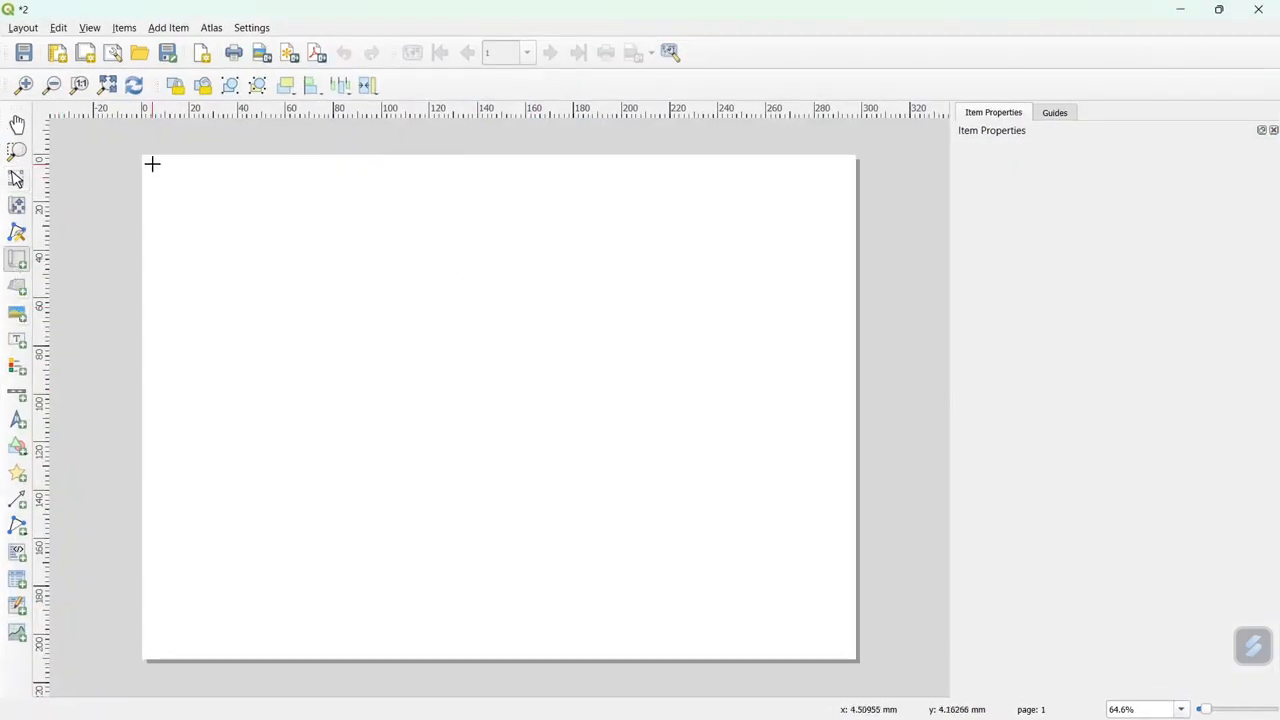
{"action": "left_click_drag", "start_coordinate": [152, 164], "coordinate": [848, 650]}
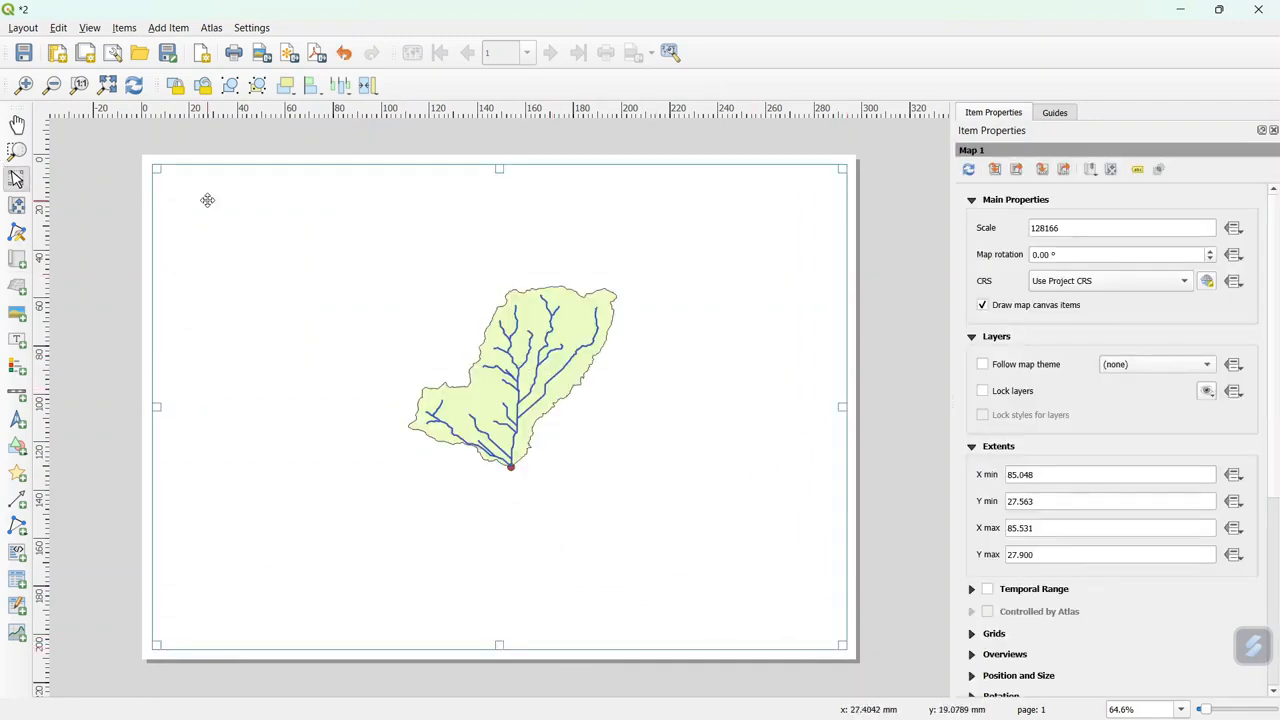
{"action": "left_click", "coordinate": [20, 206]}
{"action": "scroll", "coordinate": [532, 365], "scroll_direction": "up", "scroll_amount": 2}
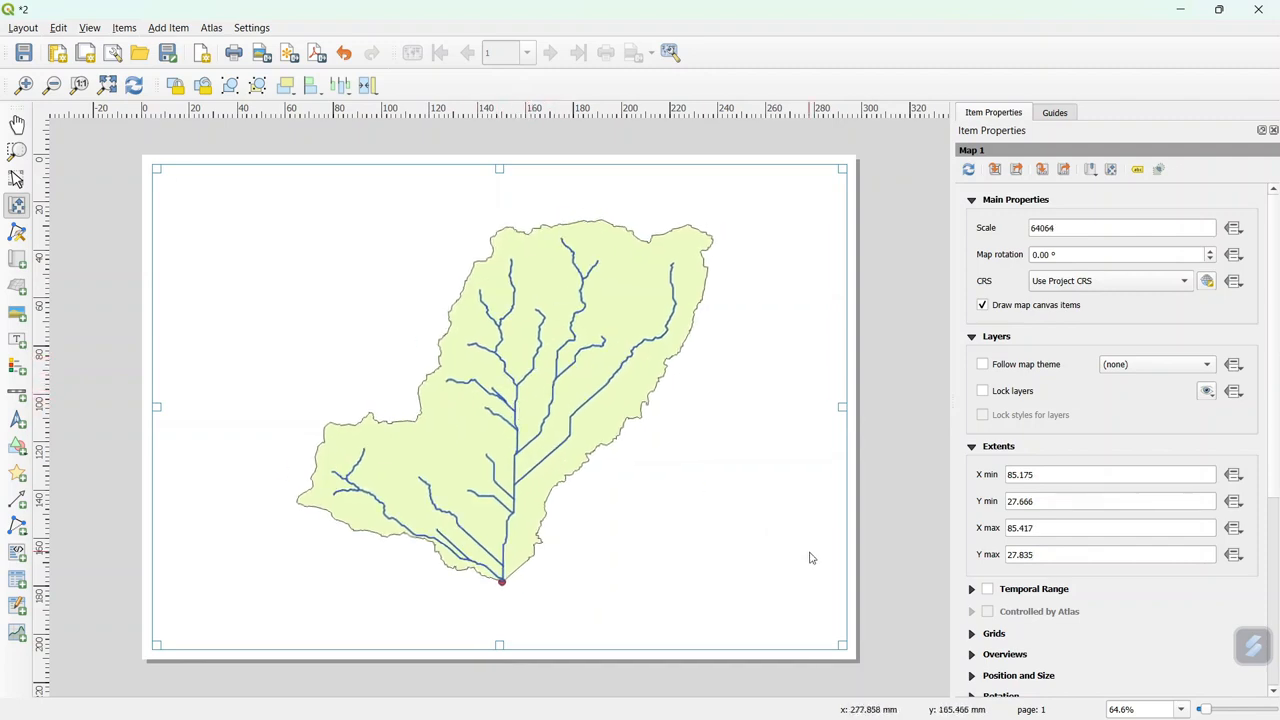
Back in the main project window, set the OUTLET layer's marker size to 4 millimetres
{"action": "mouse_move", "coordinate": [918, 703]}
{"action": "left_click", "coordinate": [903, 648]}
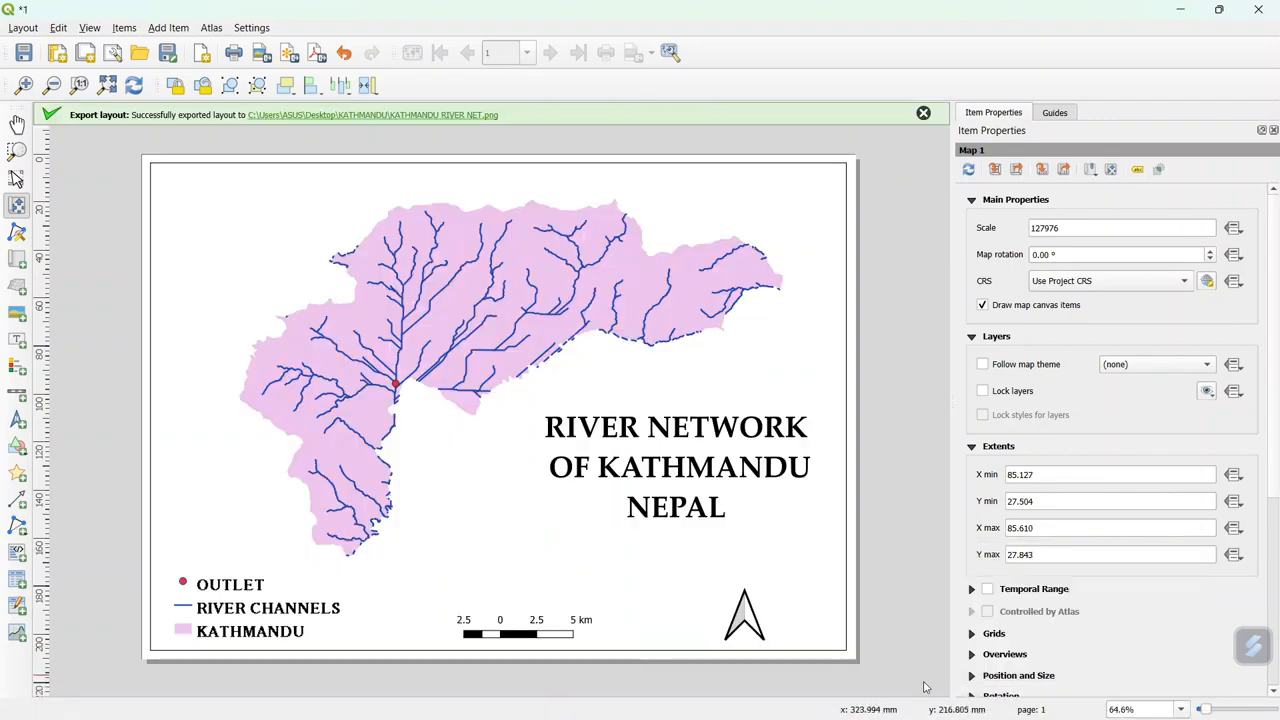
{"action": "left_click", "coordinate": [760, 625]}
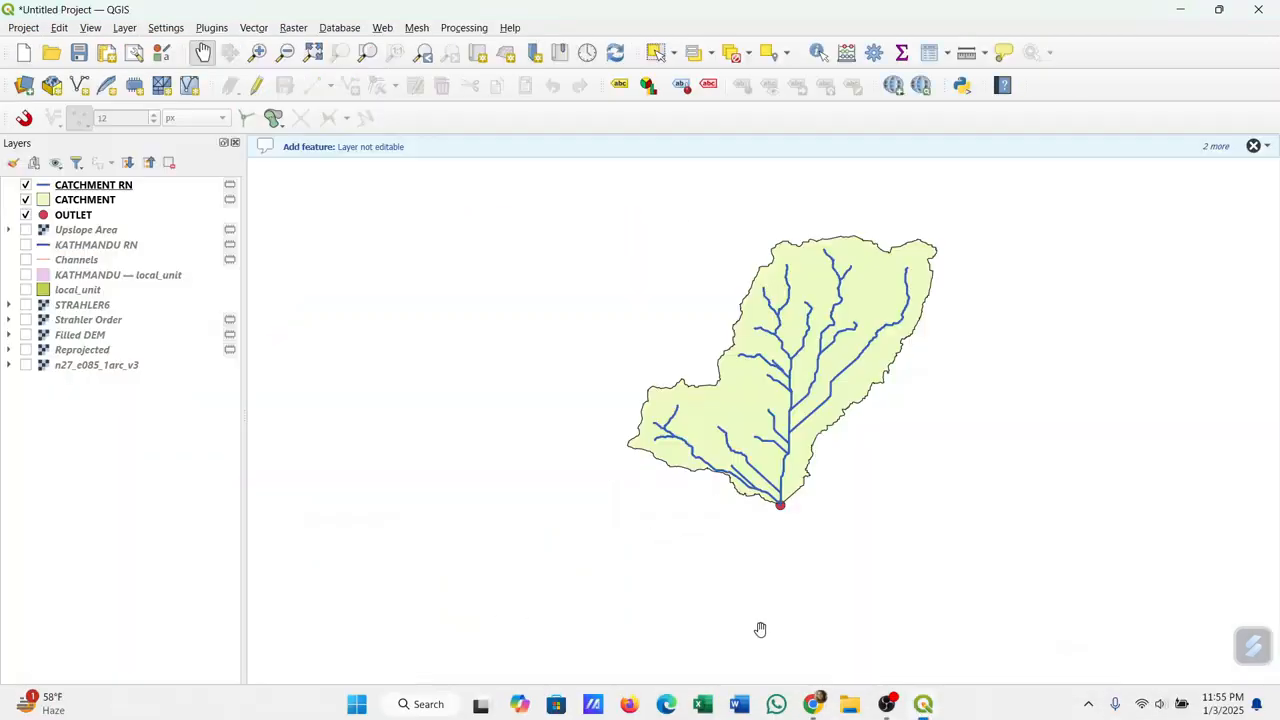
{"action": "left_click", "coordinate": [110, 217]}
{"action": "left_click", "coordinate": [12, 162]}
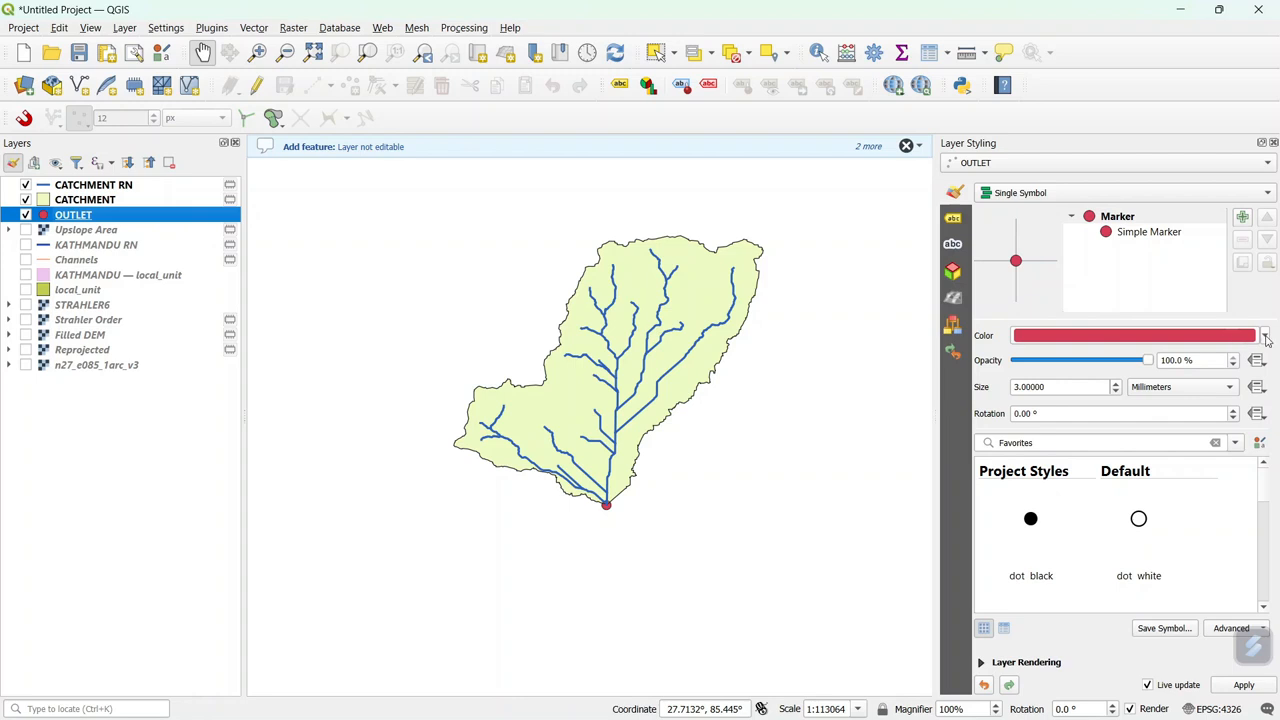
{"action": "left_click", "coordinate": [1113, 384]}
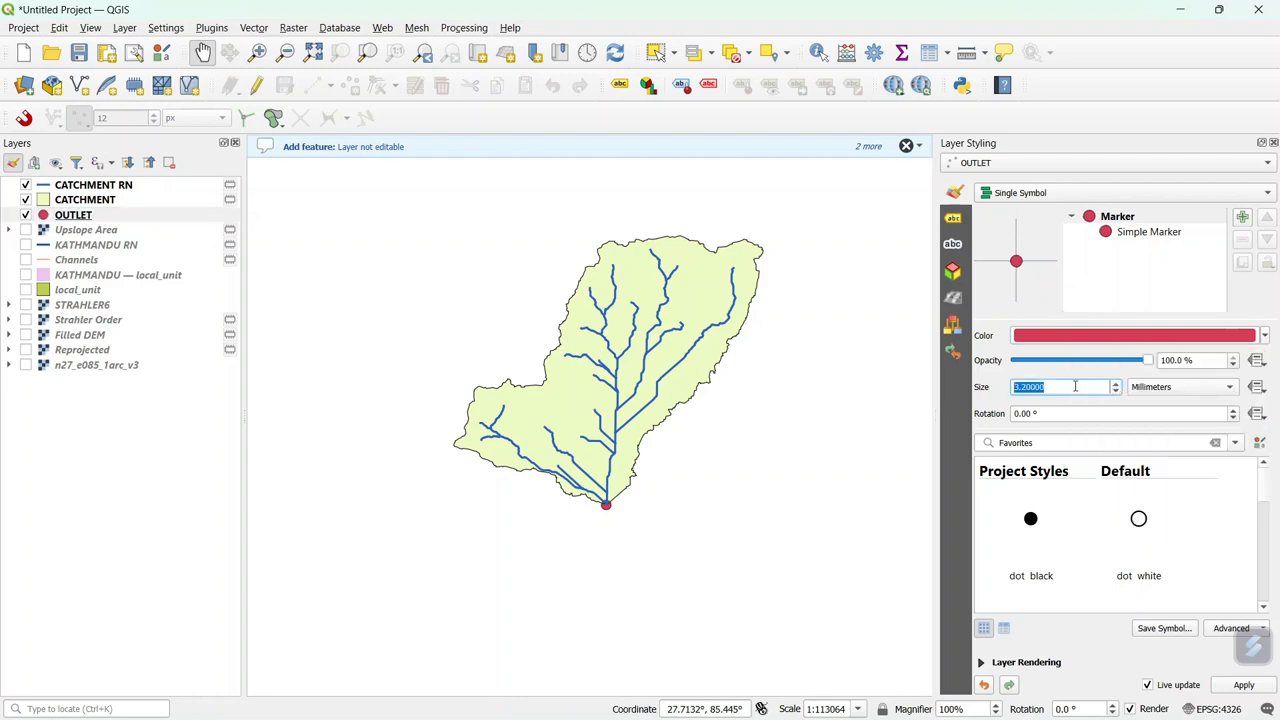
{"action": "type", "text": "4"}
{"action": "mouse_move", "coordinate": [840, 460]}
{"action": "left_mouse_down"}
{"action": "mouse_move", "coordinate": [640, 410]}
{"action": "mouse_move", "coordinate": [740, 466]}
{"action": "left_mouse_up"}
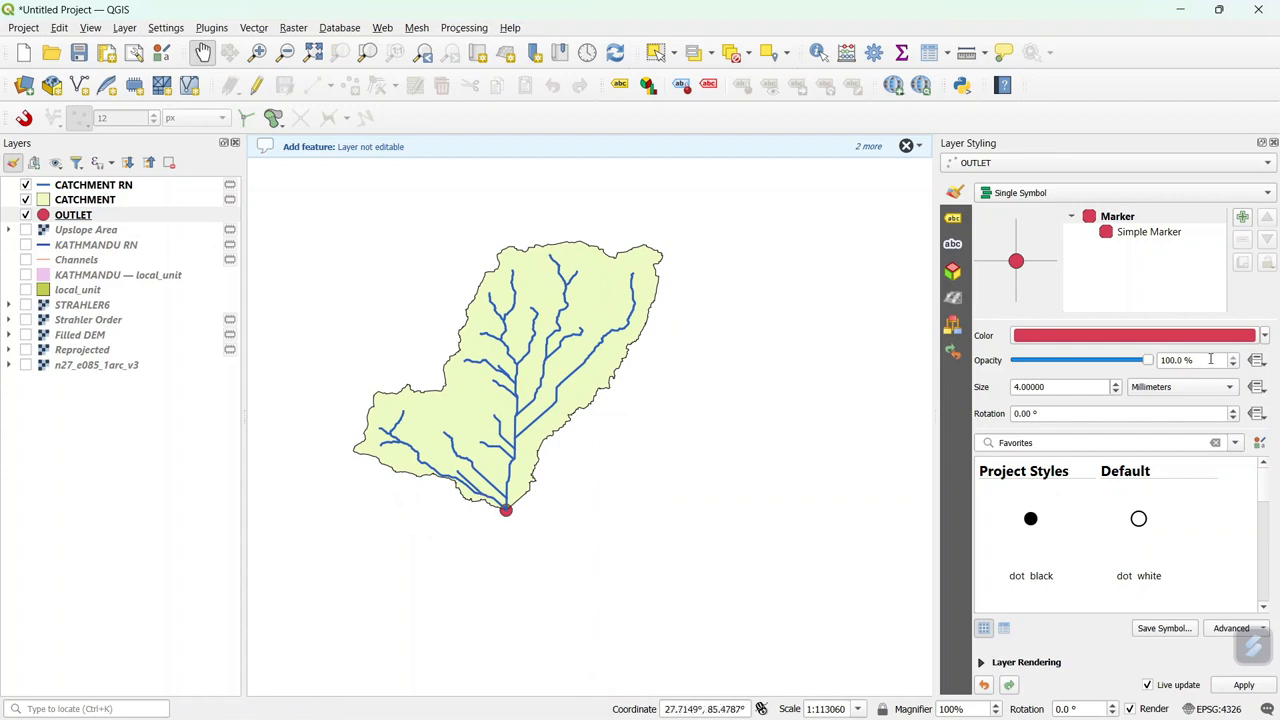
Turn on Single Labels for the OUTLET layer
{"action": "left_click", "coordinate": [954, 218]}
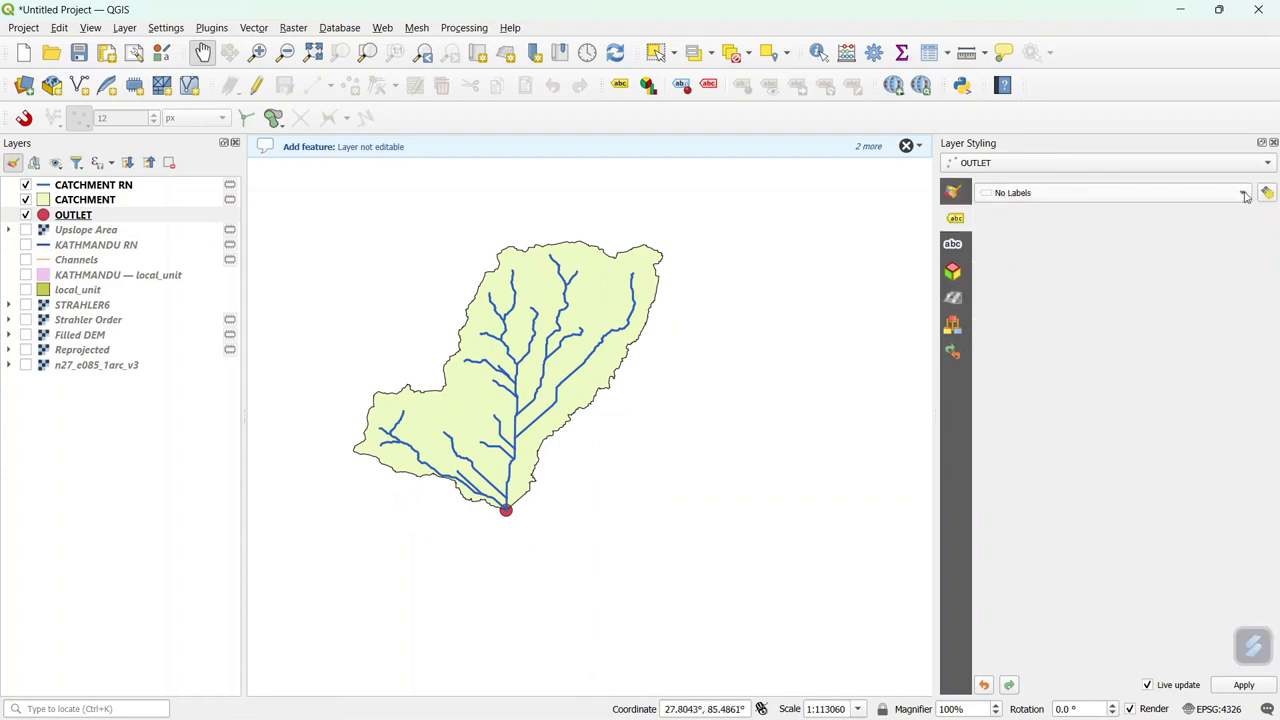
{"action": "left_click", "coordinate": [1245, 194]}
{"action": "left_click", "coordinate": [1150, 209]}
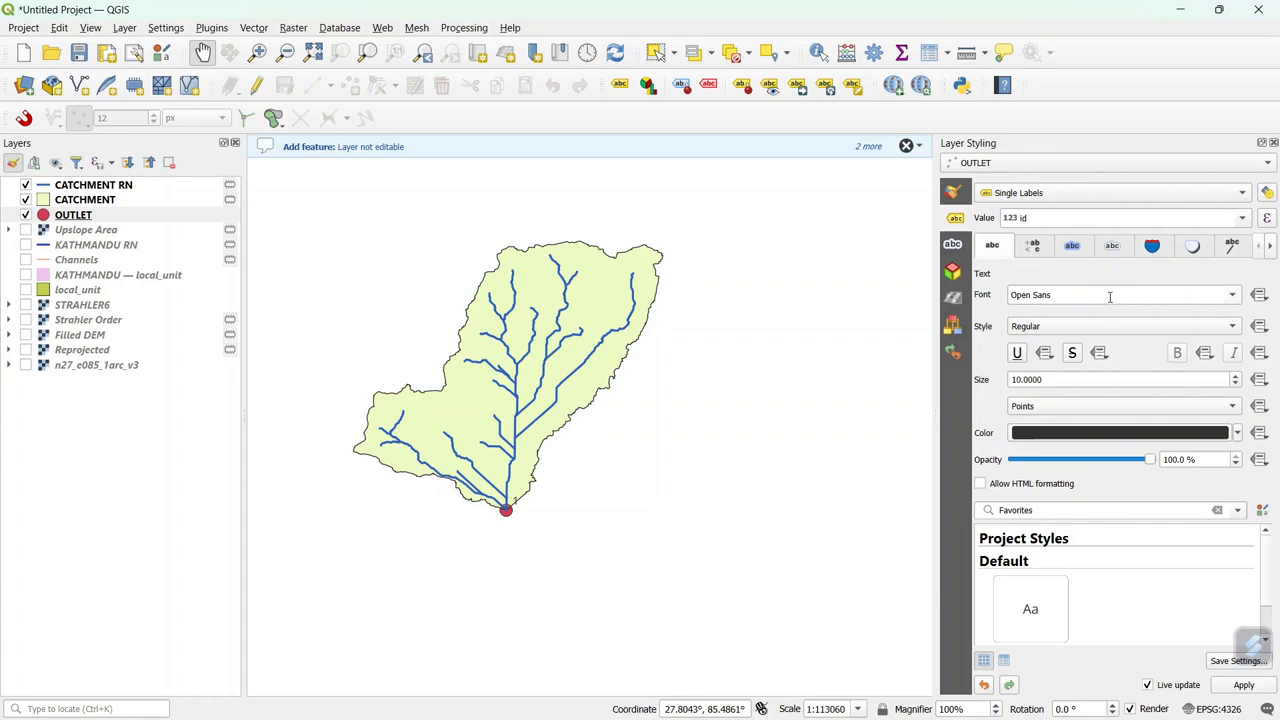
{"action": "left_click", "coordinate": [1217, 218]}
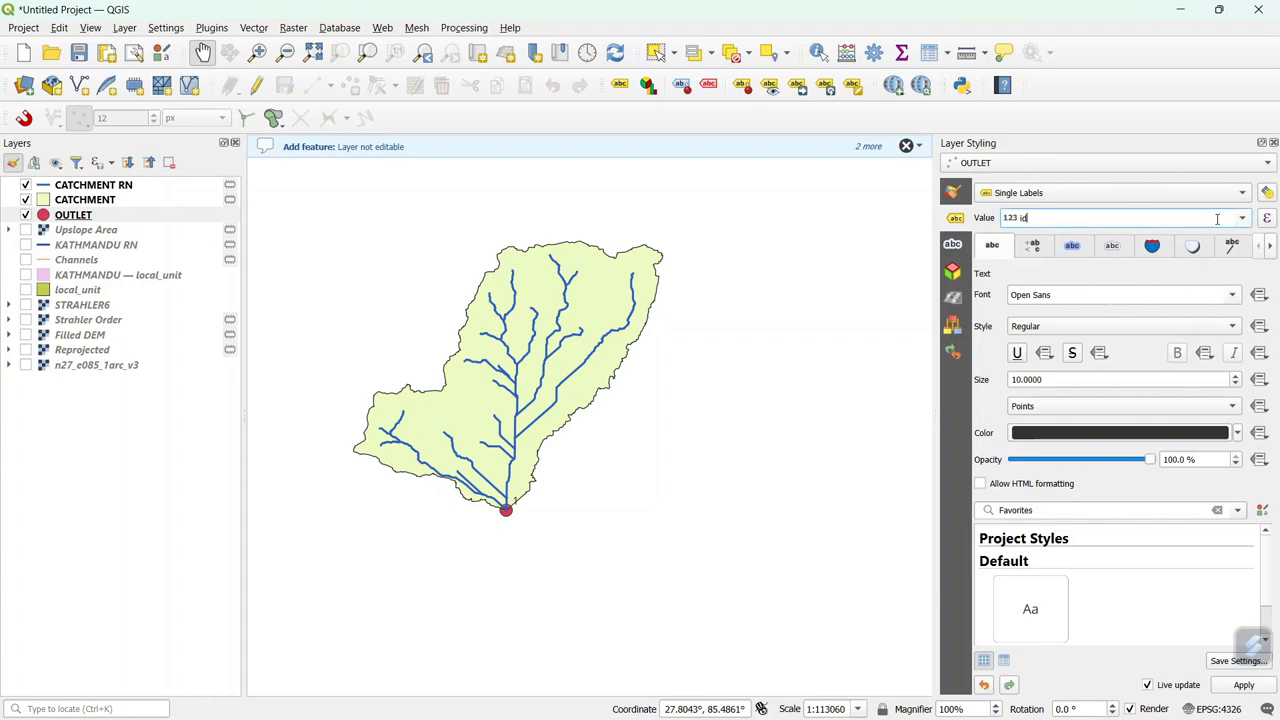
Replace the OUTLET label expression with the X_COORD and Y_COORD fields joined by the || operator
{"action": "left_click", "coordinate": [1268, 218]}
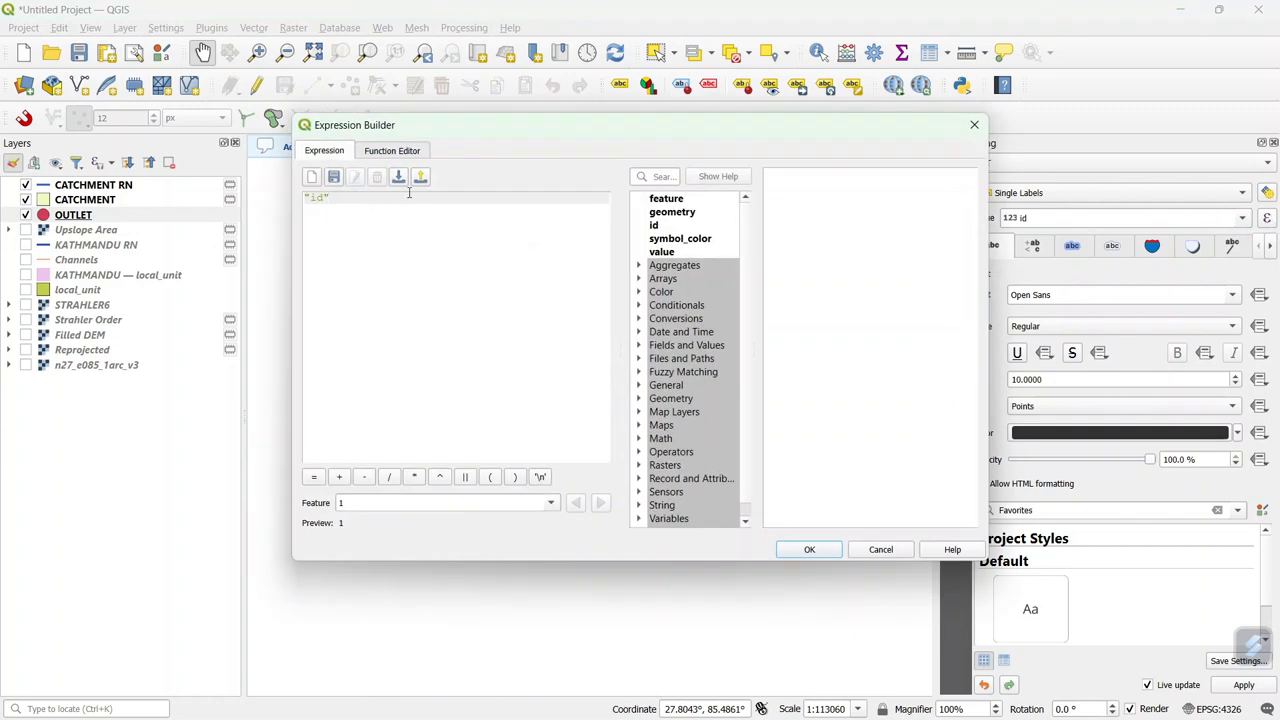
{"action": "key", "text": "BackSpace"}
{"action": "double_click", "coordinate": [699, 346]}
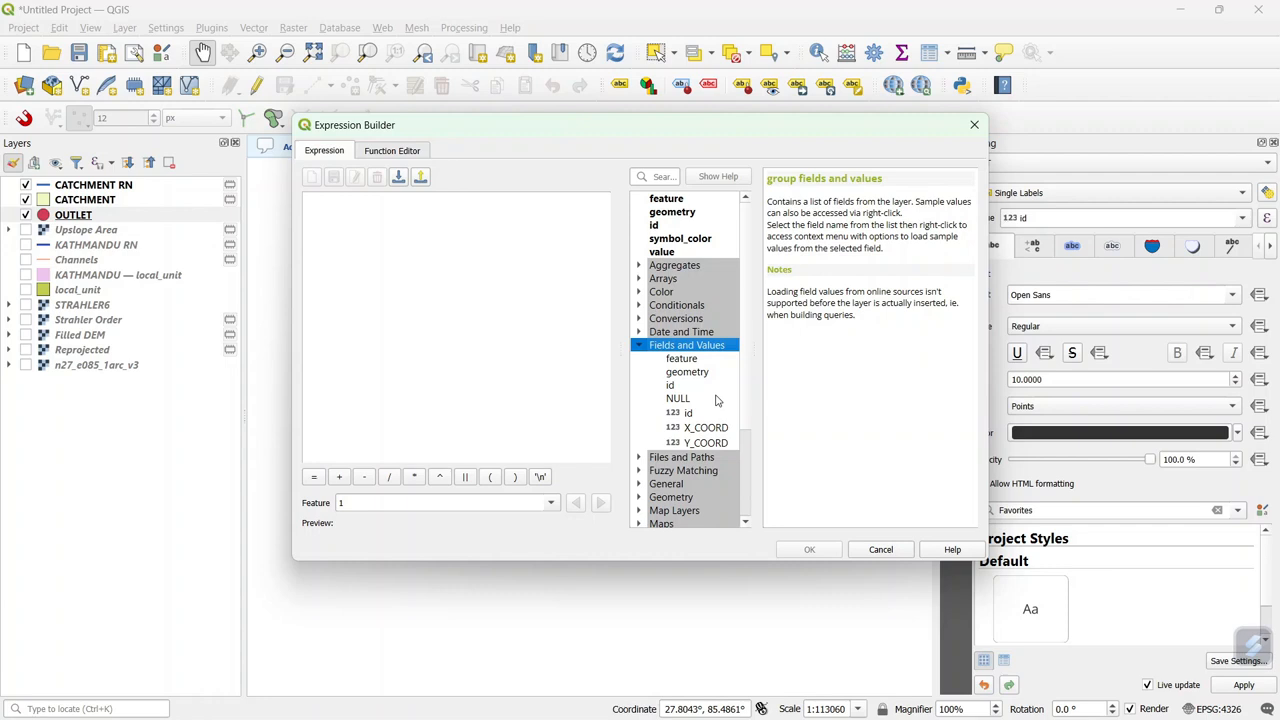
{"action": "double_click", "coordinate": [706, 428]}
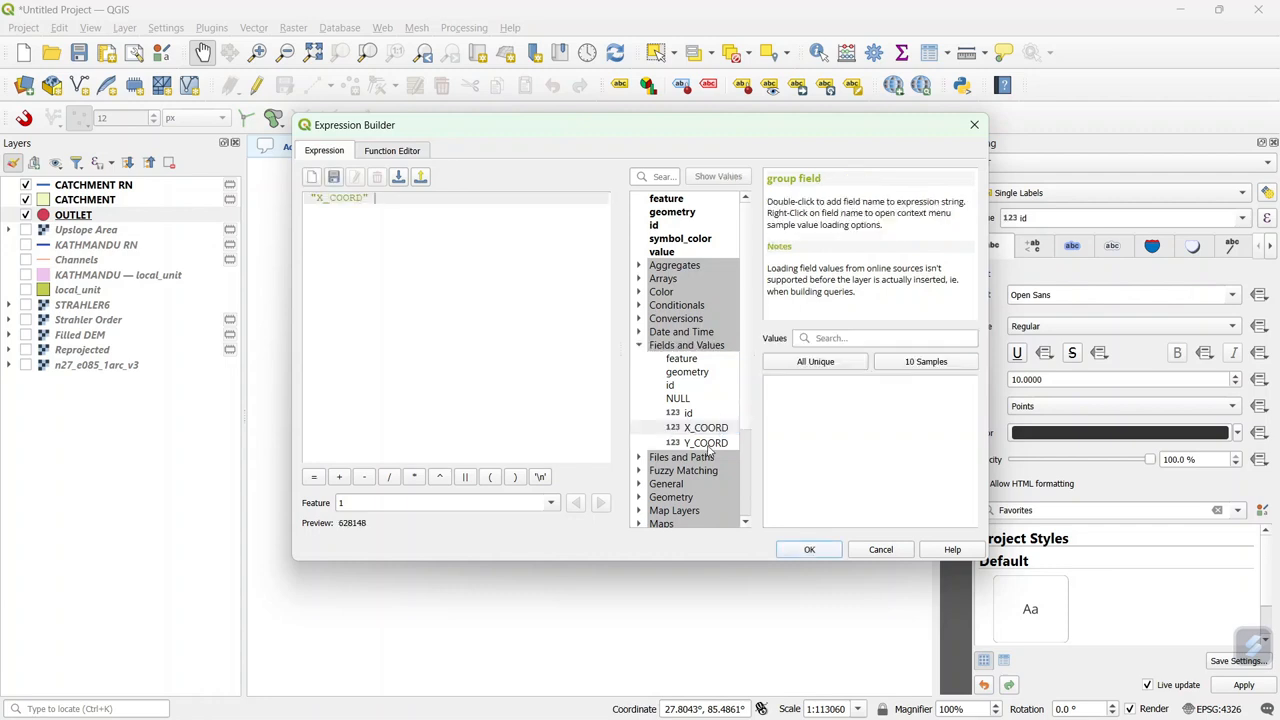
{"action": "double_click", "coordinate": [706, 443]}
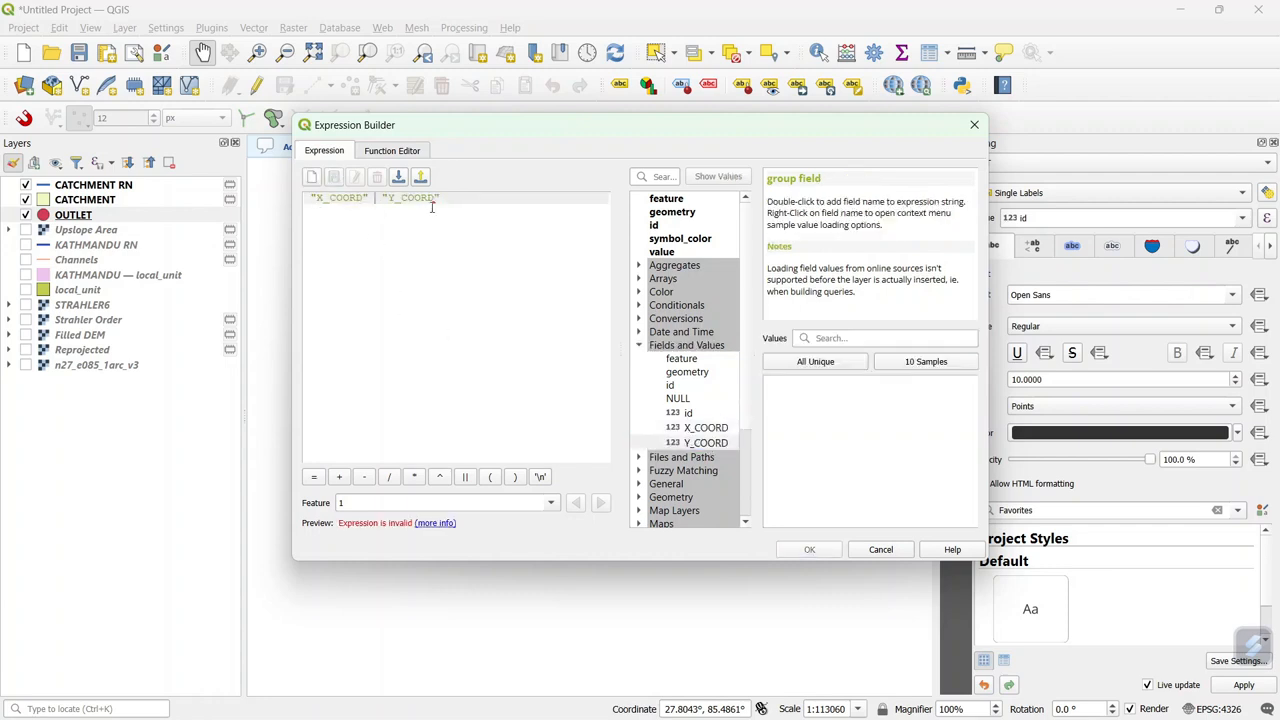
{"action": "left_click", "coordinate": [469, 479]}
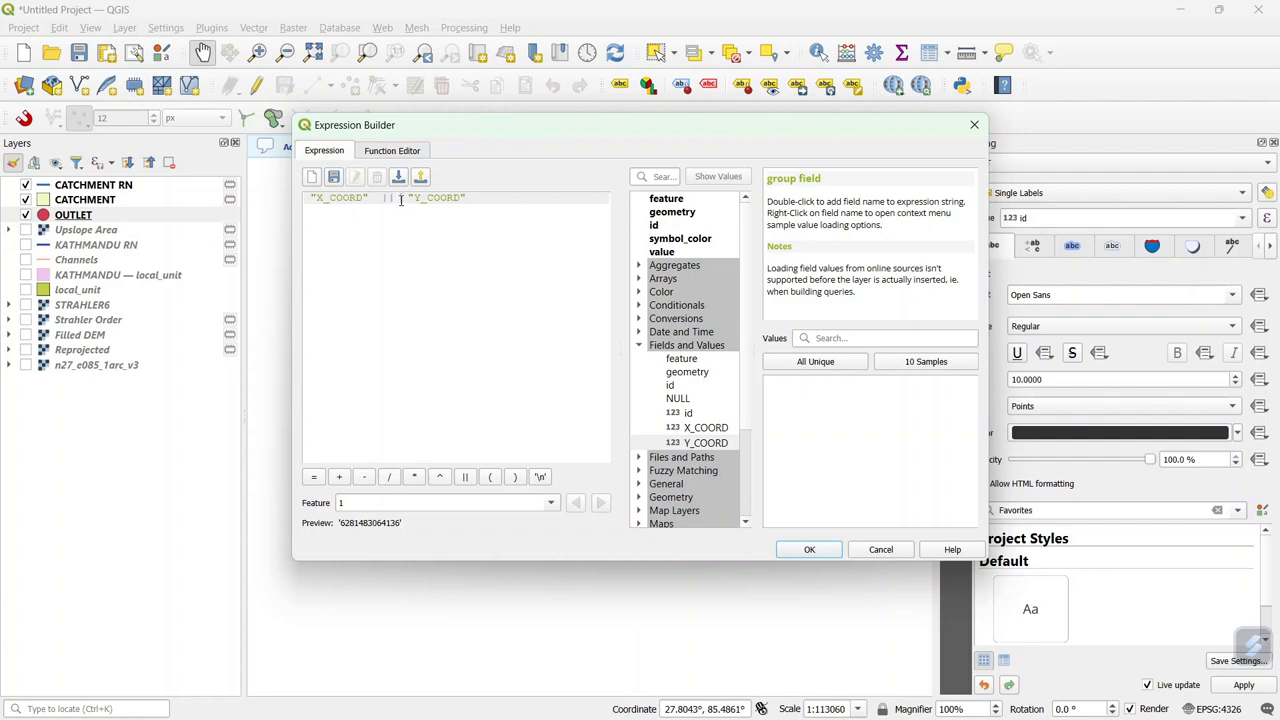
Insert a quoted space-and-comma separator with a second || operator between X_COORD and Y_COORD in the label expression
{"action": "left_click", "coordinate": [466, 481]}
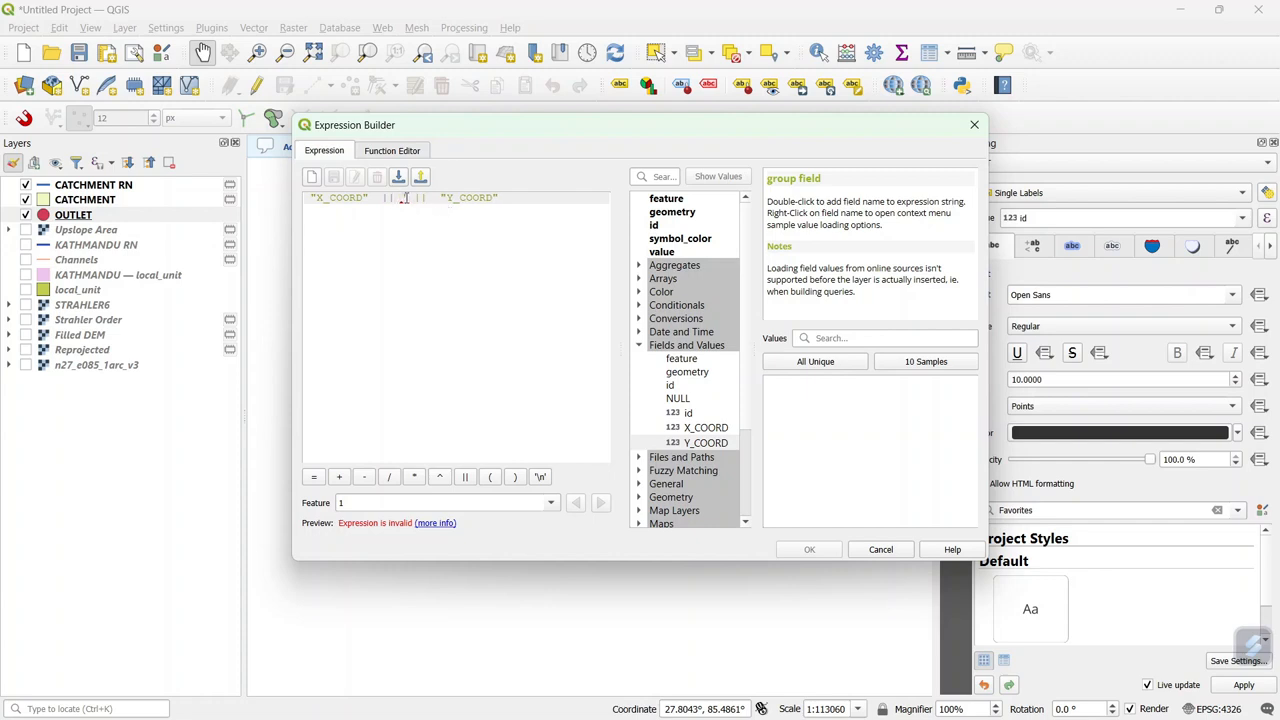
{"action": "left_click", "coordinate": [400, 197]}
{"action": "type", "text": "' '"}
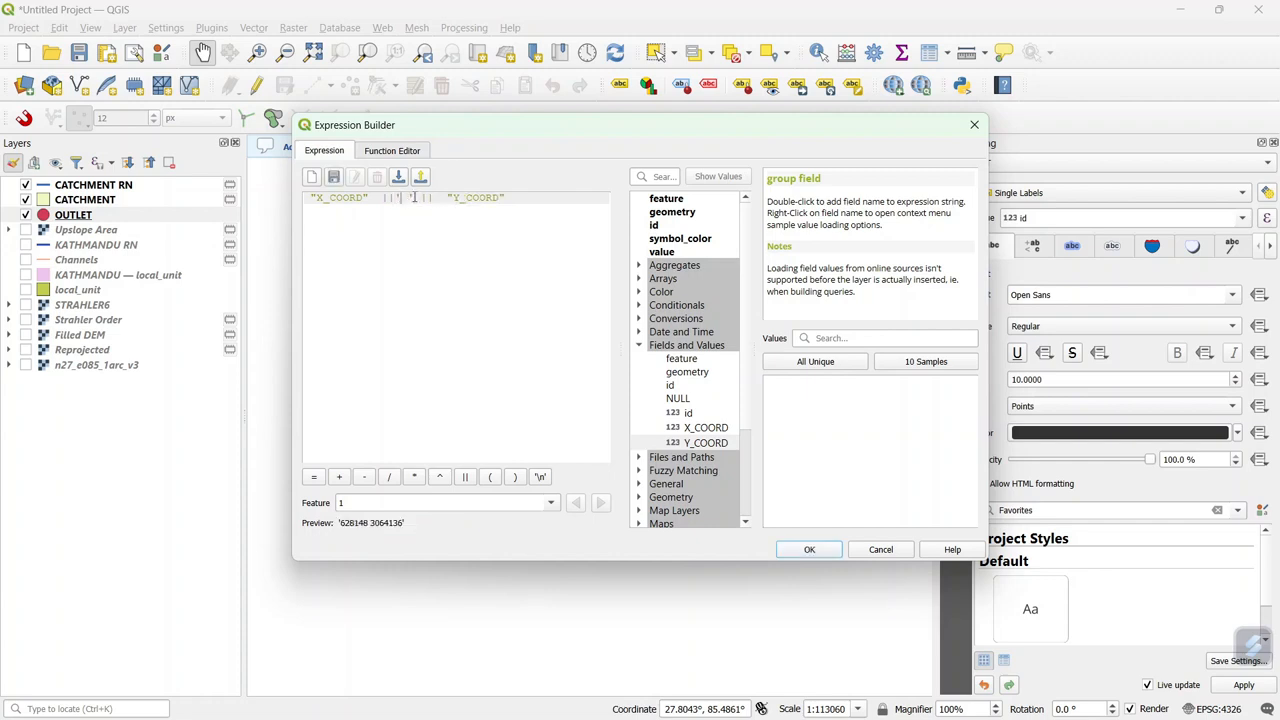
{"action": "type", "text": "'"}
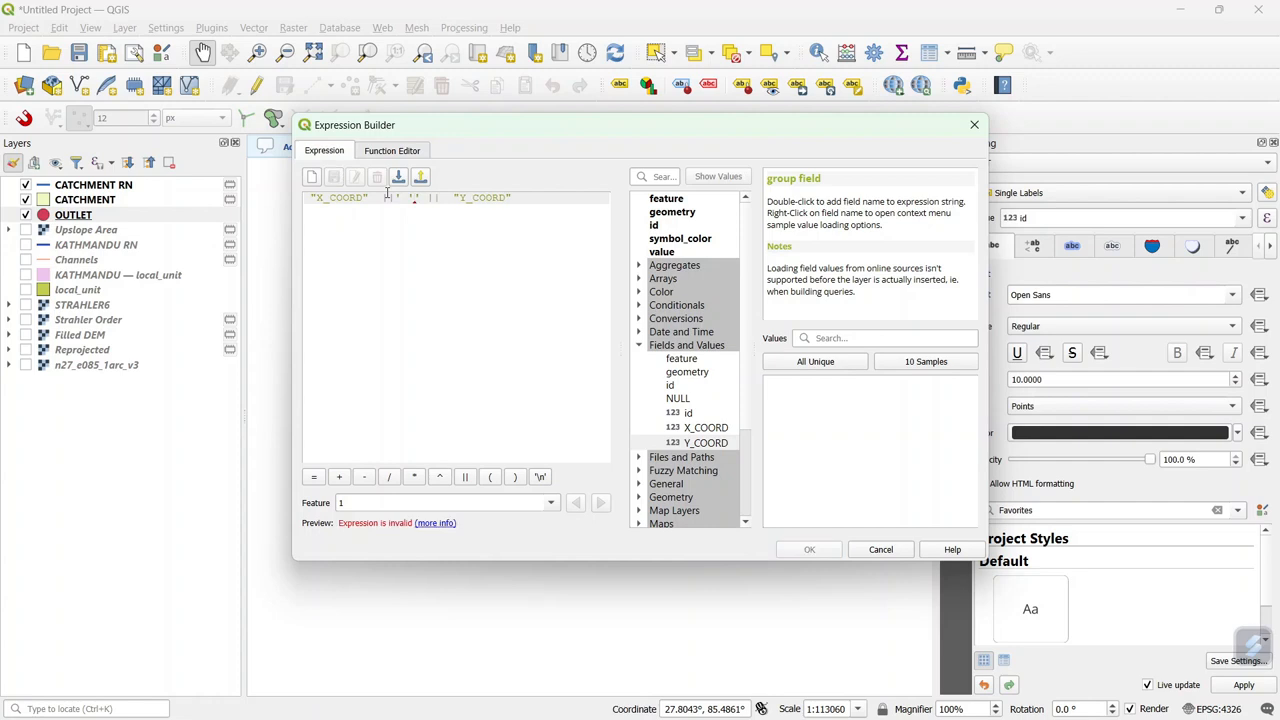
{"action": "key", "text": "BackSpace"}
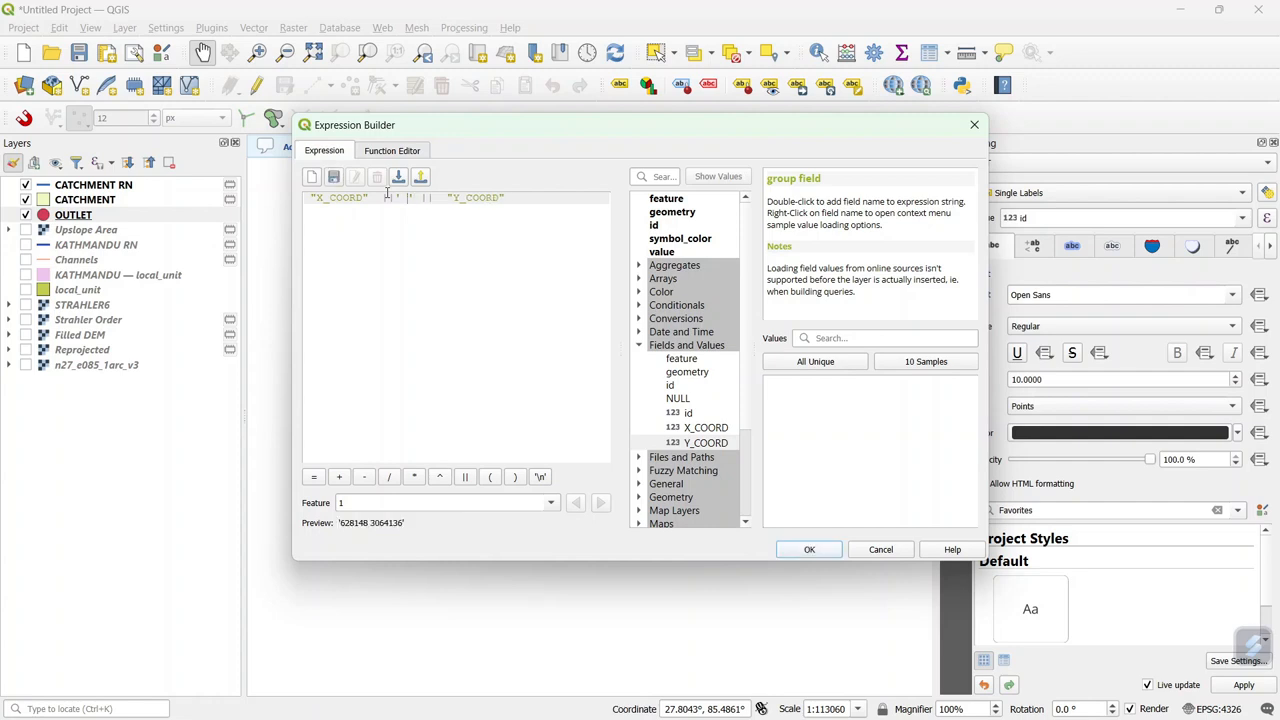
{"action": "type", "text": ","}
Try to enclose the OUTLET label expression in quoted parentheses joined with the || operator
{"action": "type", "text": "("}
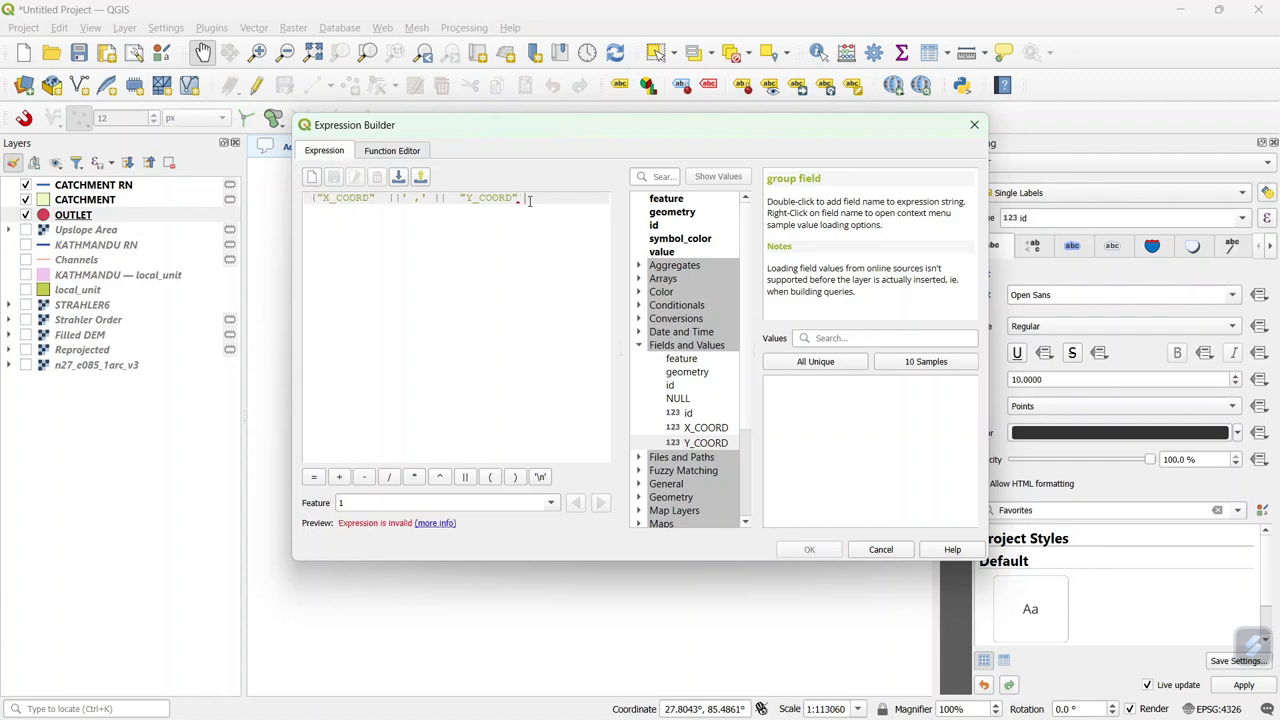
{"action": "type", "text": ")"}
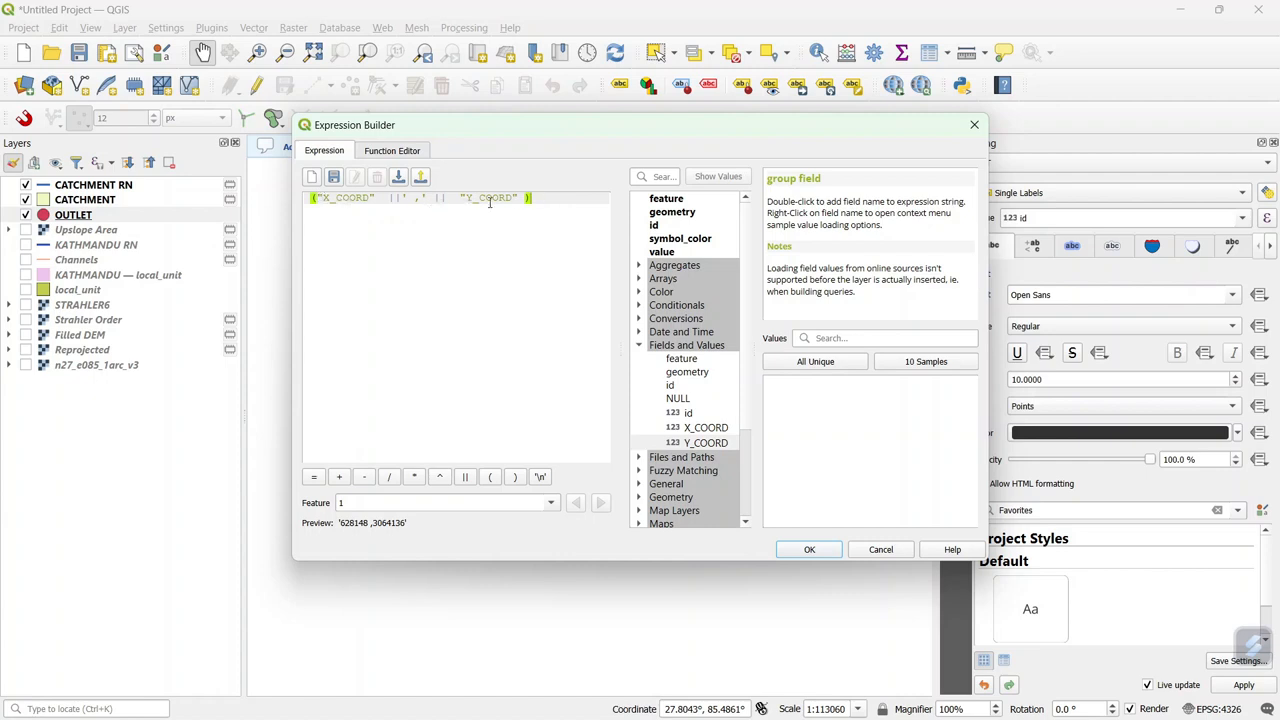
{"action": "type", "text": "'("}
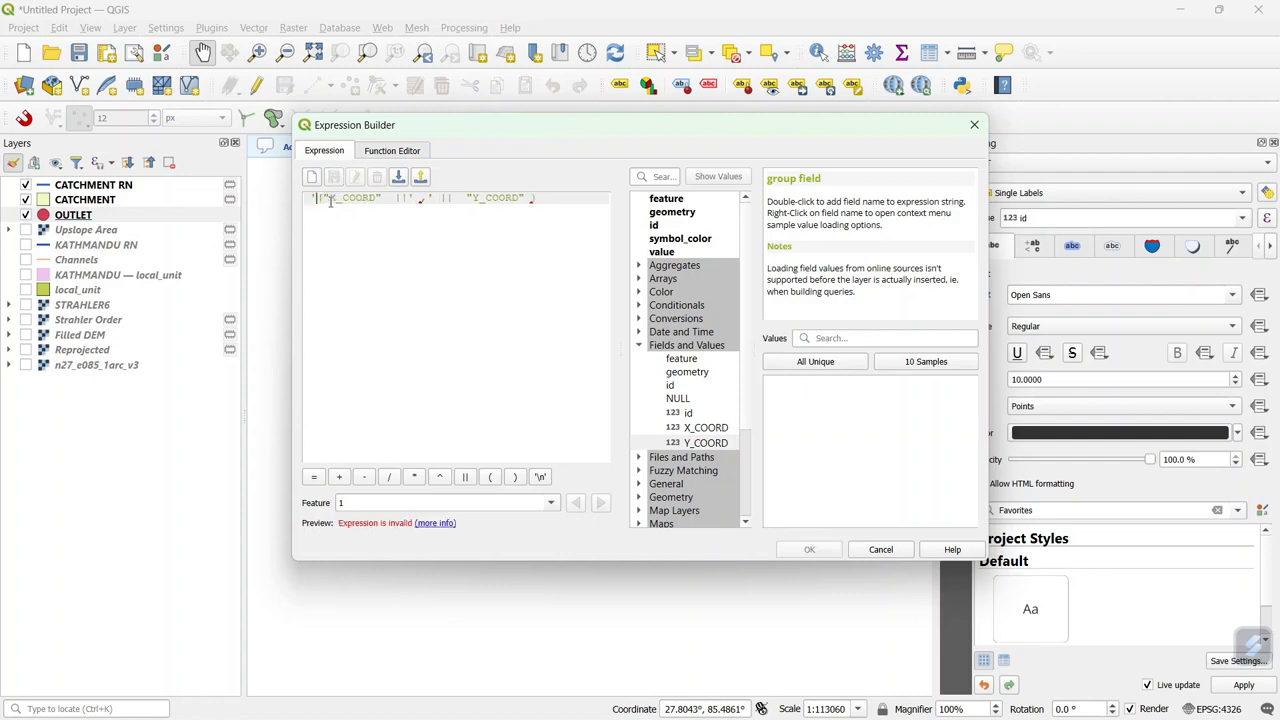
{"action": "type", "text": "'"}
{"action": "left_click", "coordinate": [465, 477]}
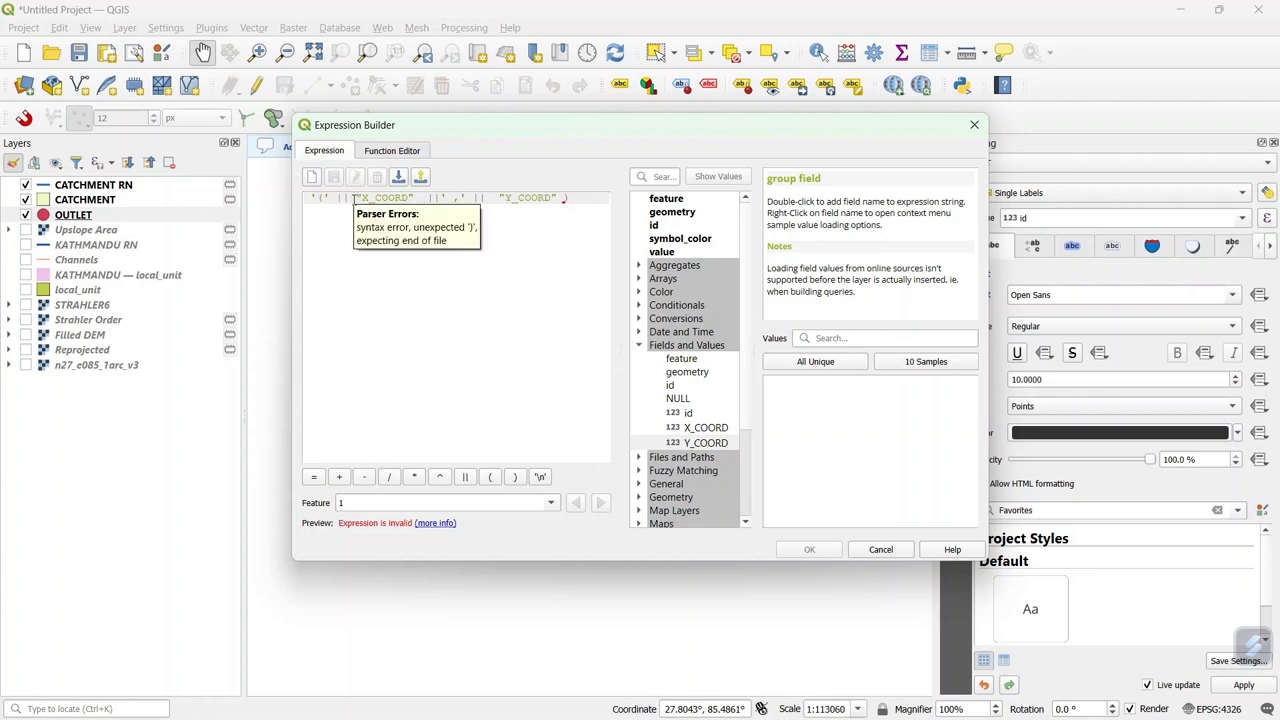
{"action": "key", "text": "BackSpace"}
{"action": "key", "text": "BackSpace"}
{"action": "key", "text": "BackSpace"}
{"action": "key", "text": "BackSpace"}
{"action": "key", "text": "BackSpace"}
{"action": "key", "text": "BackSpace"}
{"action": "key", "text": "BackSpace"}
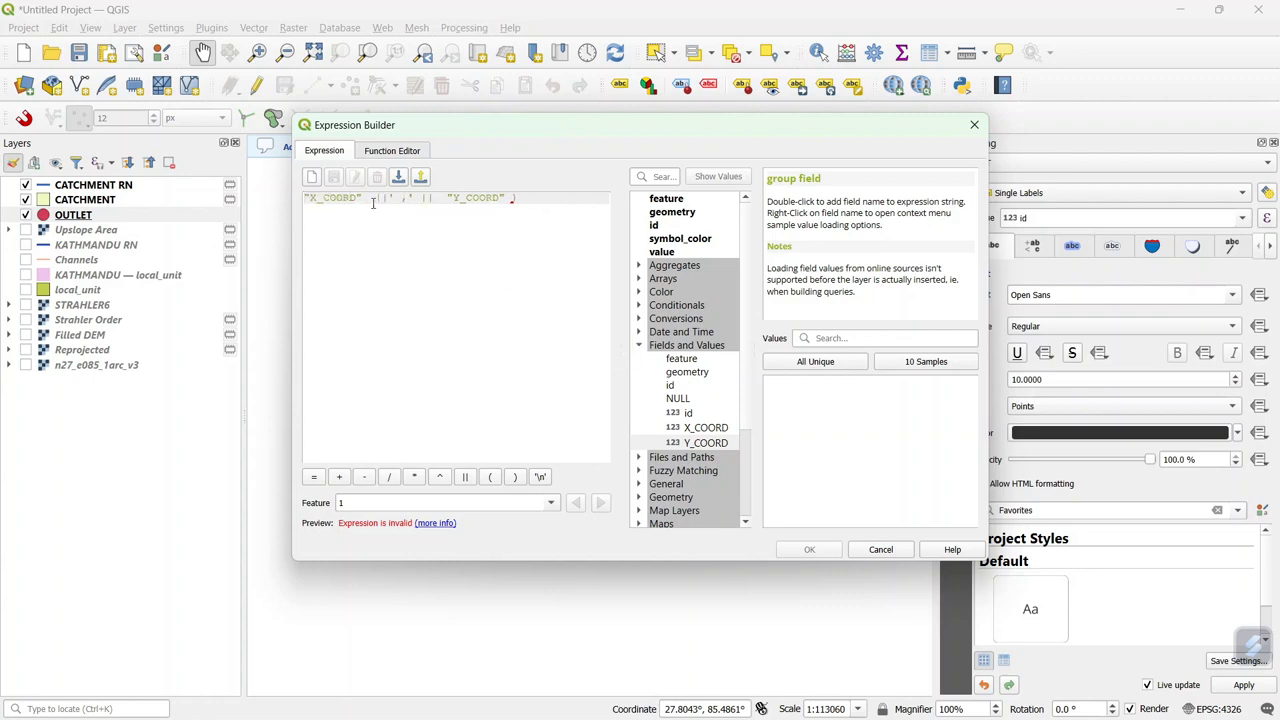
{"action": "key", "text": "BackSpace"}
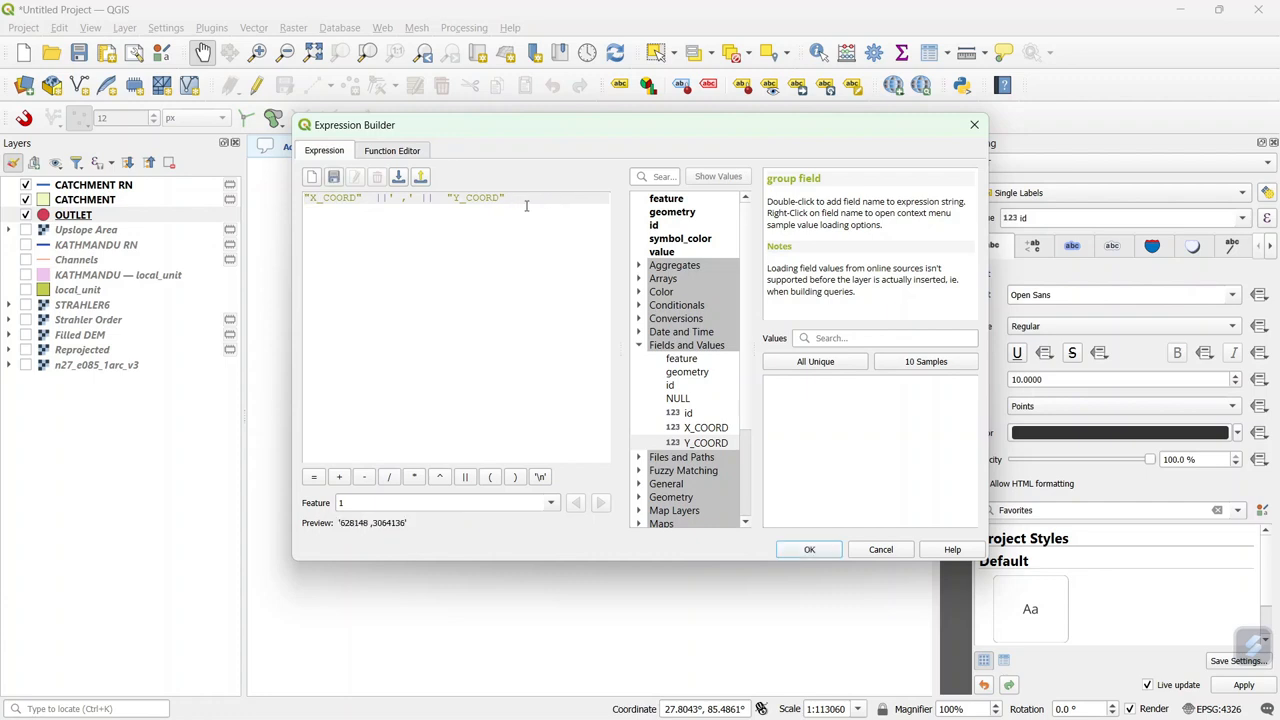
Accept the X_COORD and Y_COORD label expression and turn on callouts for the OUTLET labels
{"action": "left_click", "coordinate": [808, 549]}
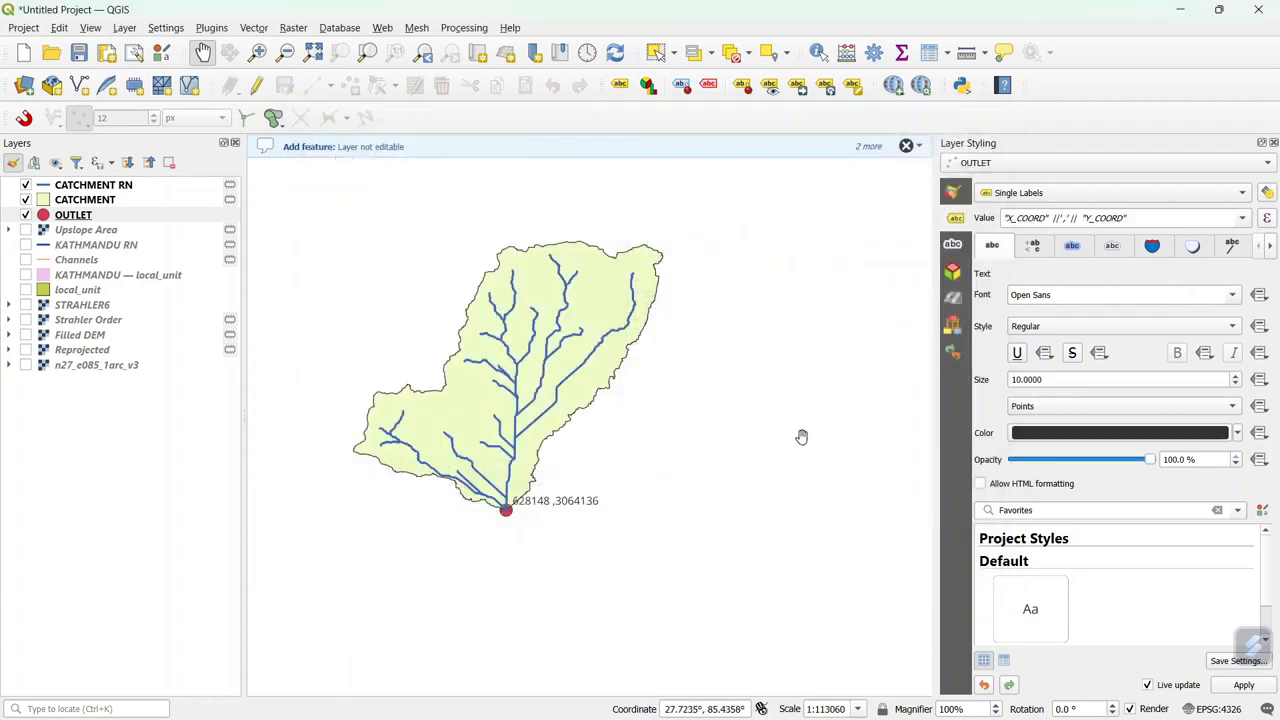
{"action": "left_click", "coordinate": [1232, 245]}
{"action": "left_click", "coordinate": [980, 294]}
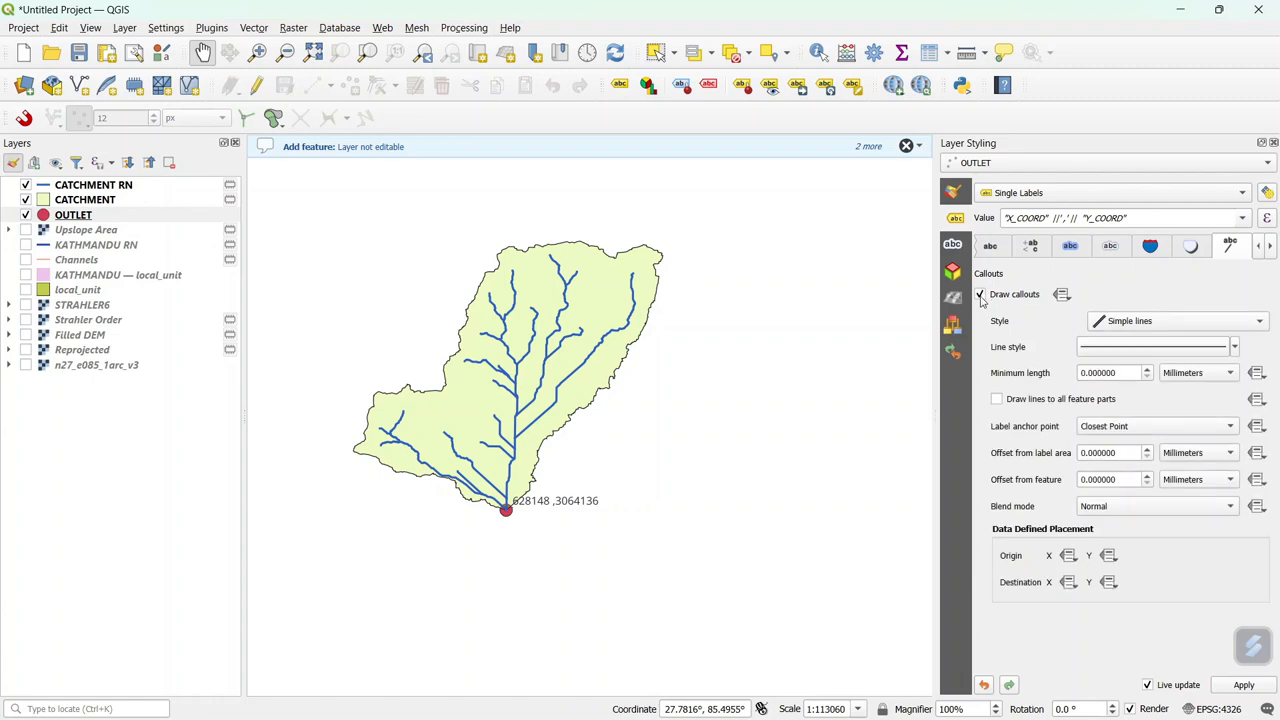
Move the coordinate label to just below the outlet point, using id as the auxiliary storage primary key
{"action": "left_click", "coordinate": [800, 90]}
{"action": "left_click", "coordinate": [555, 502]}
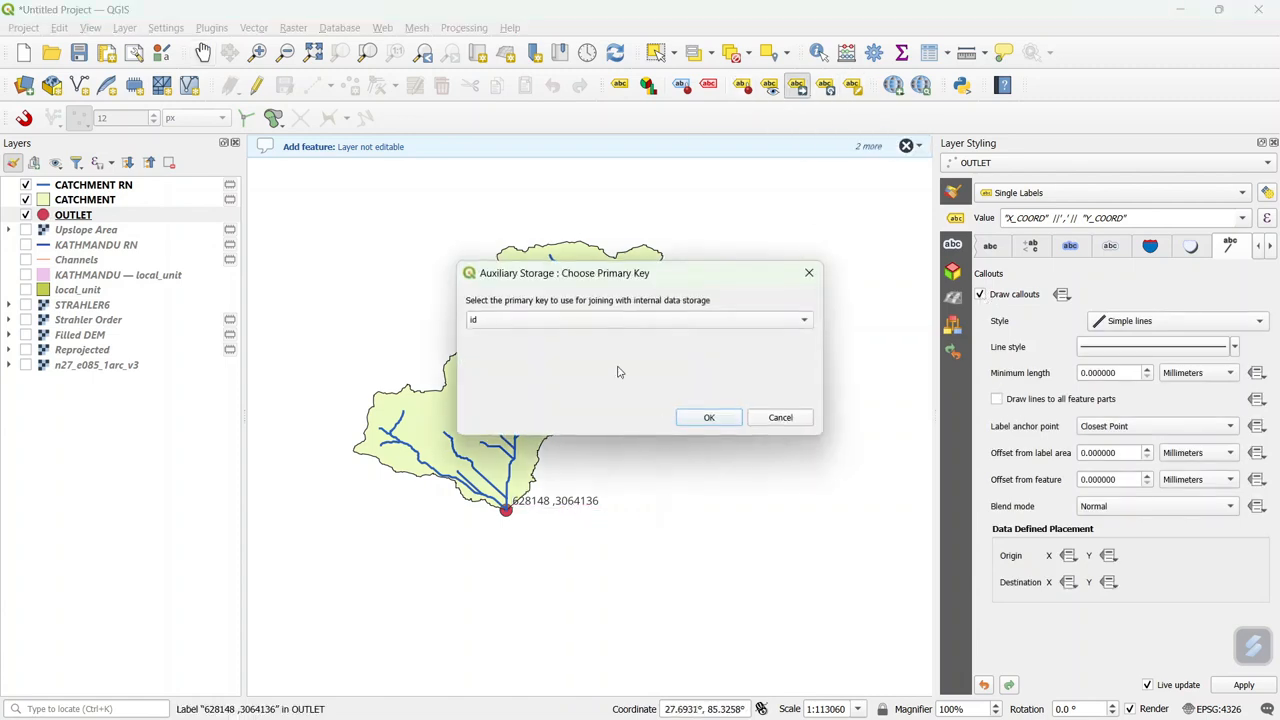
{"action": "left_click", "coordinate": [709, 417]}
{"action": "left_click", "coordinate": [579, 501]}
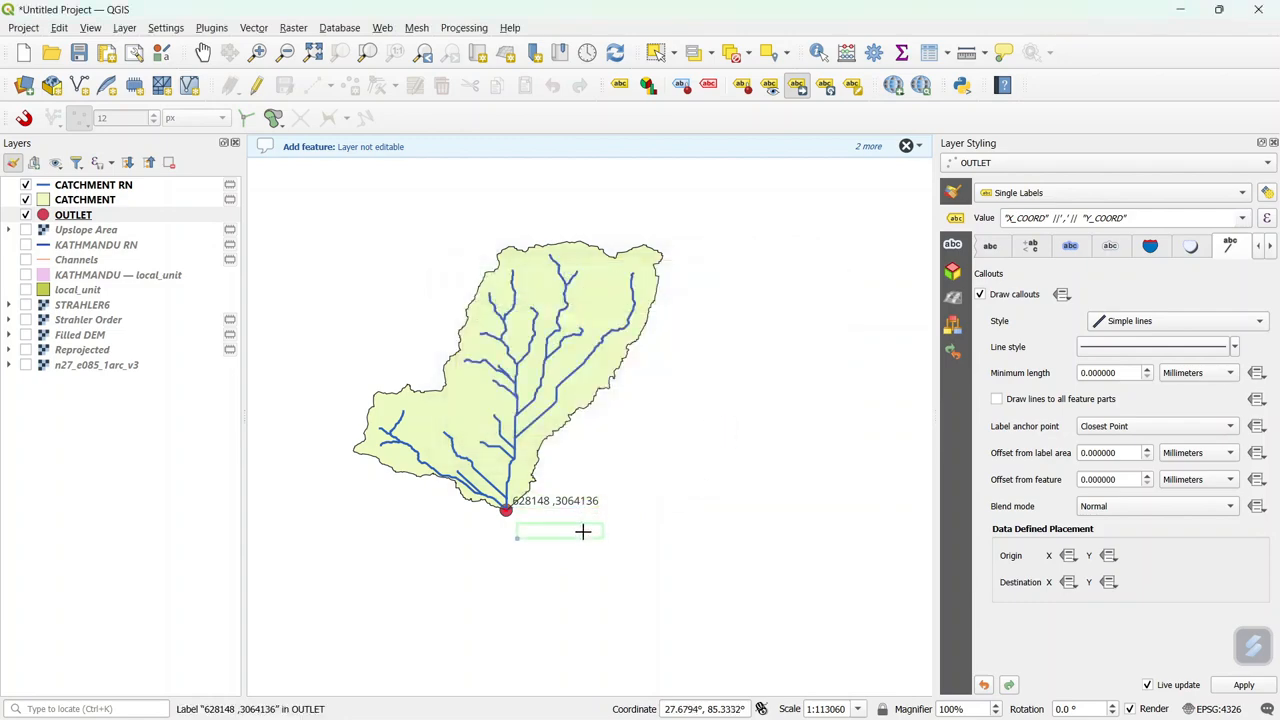
{"action": "left_click", "coordinate": [587, 533]}
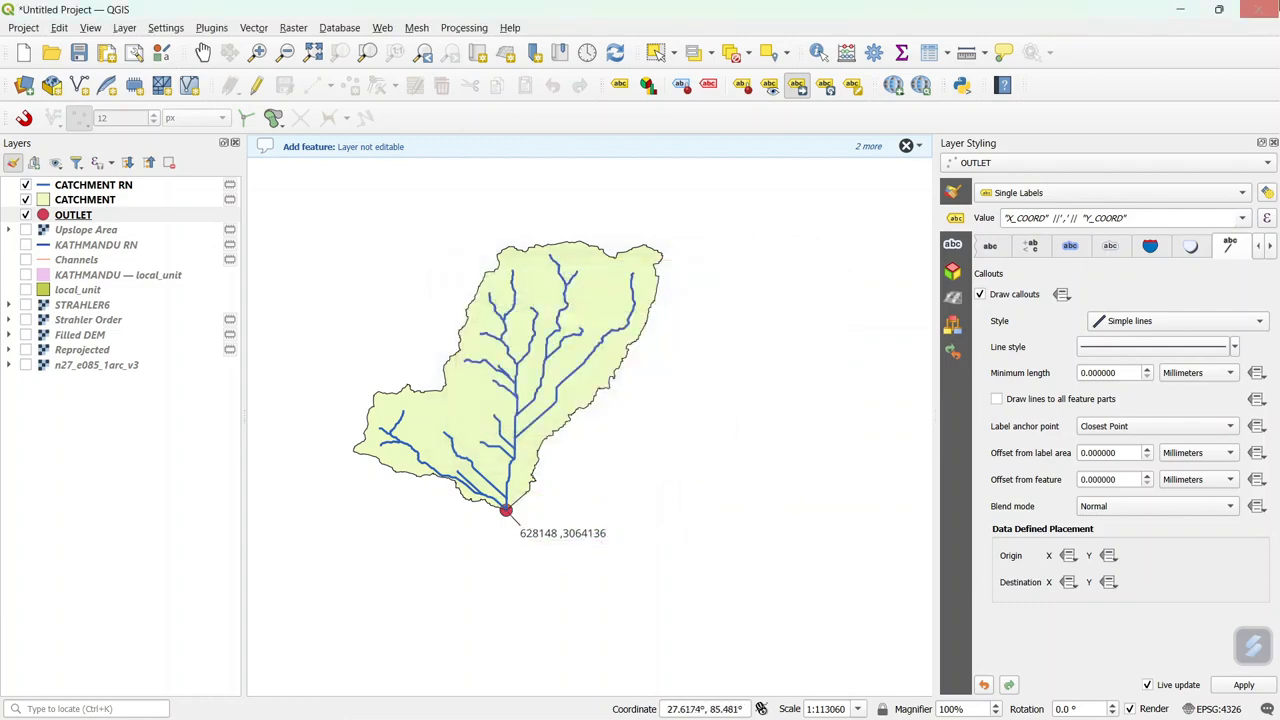
Switch to print layout 2 and refresh its view to load the outlet label
{"action": "mouse_move", "coordinate": [937, 716]}
{"action": "left_click", "coordinate": [1090, 610]}
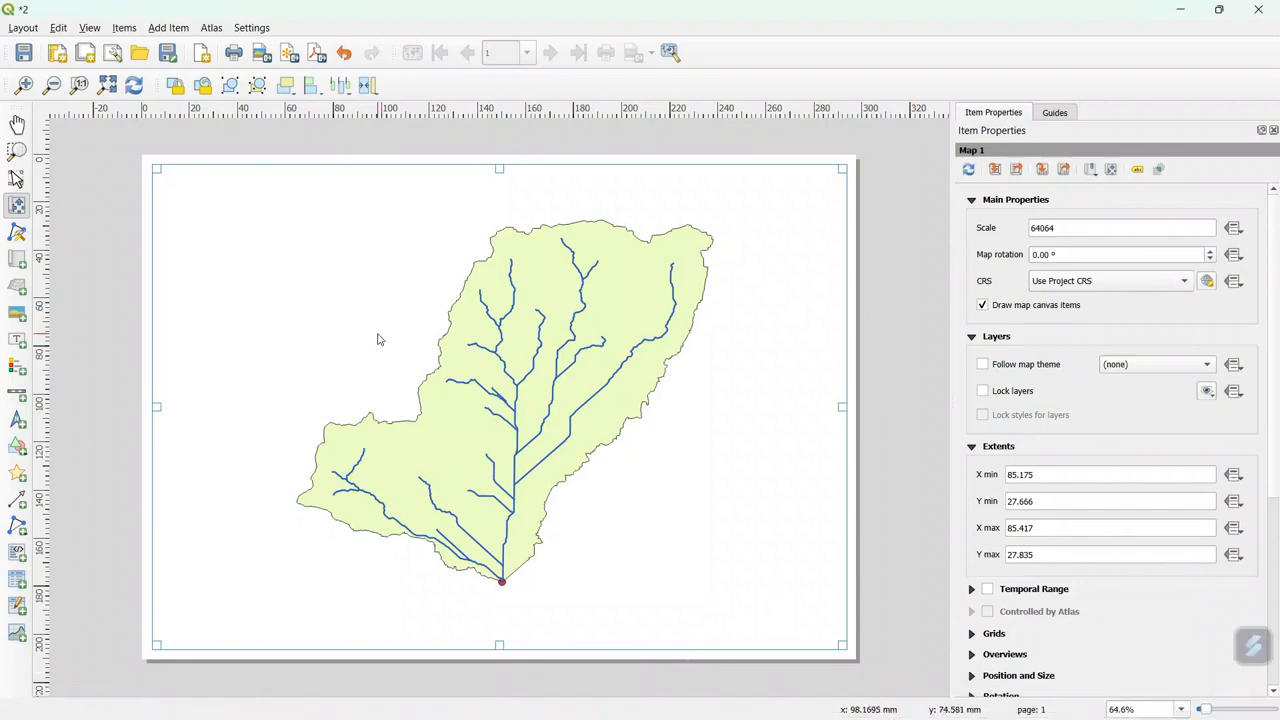
{"action": "left_click", "coordinate": [134, 85]}
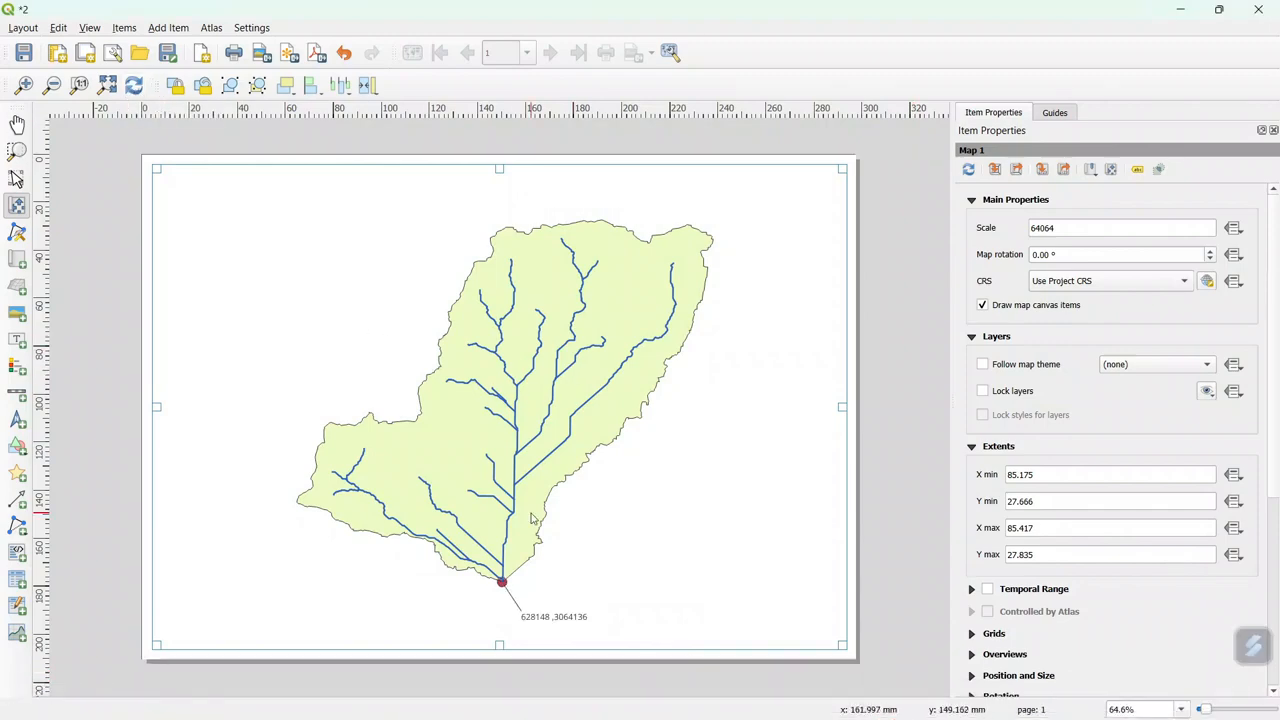
Back in the main project window, set the OUTLET label text to Bold style at 13 points
{"action": "mouse_move", "coordinate": [937, 716]}
{"action": "left_click", "coordinate": [750, 615]}
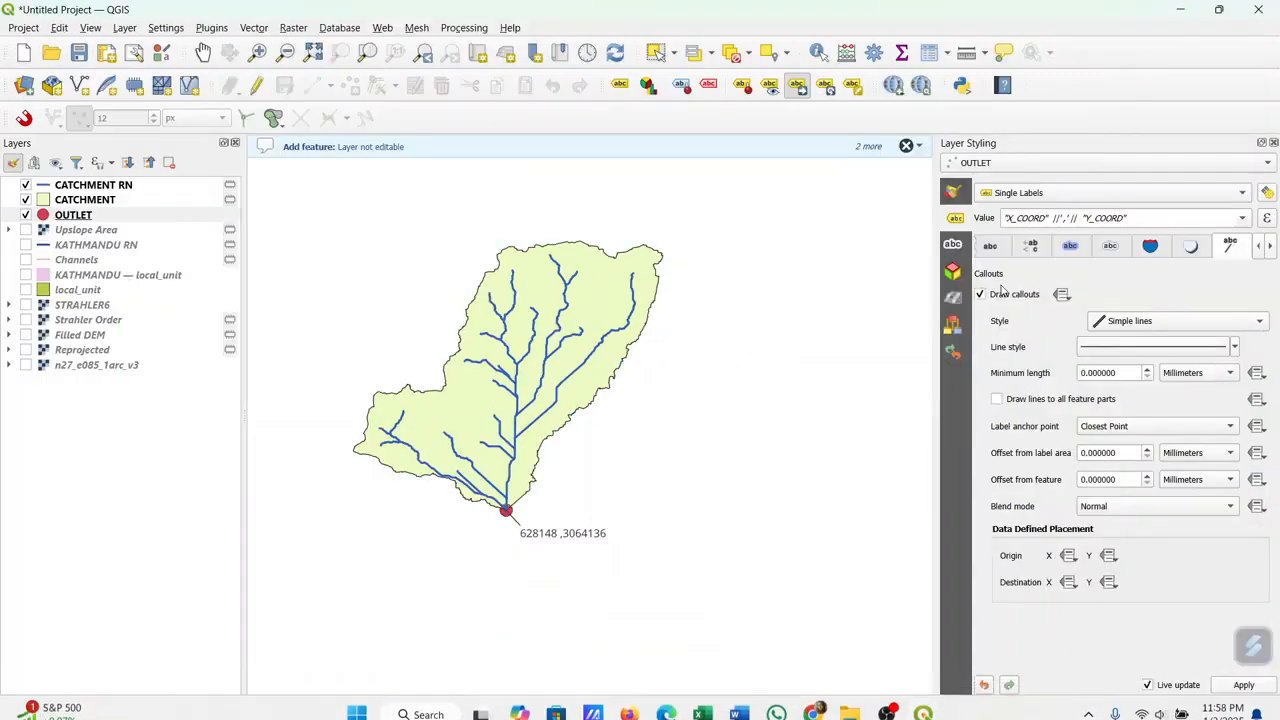
{"action": "left_click", "coordinate": [992, 246]}
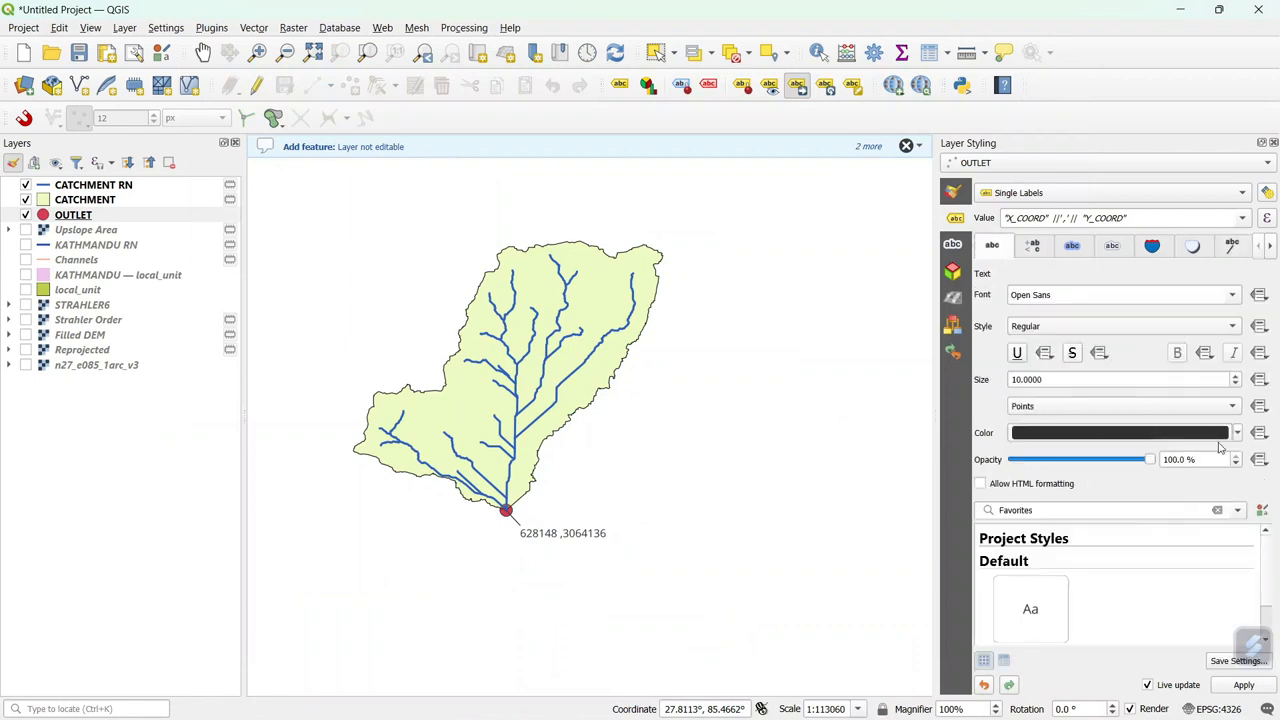
{"action": "left_click", "coordinate": [1114, 325]}
{"action": "left_click", "coordinate": [1114, 361]}
{"action": "left_click", "coordinate": [1236, 380]}
{"action": "left_click", "coordinate": [1236, 380]}
{"action": "left_click", "coordinate": [1236, 377]}
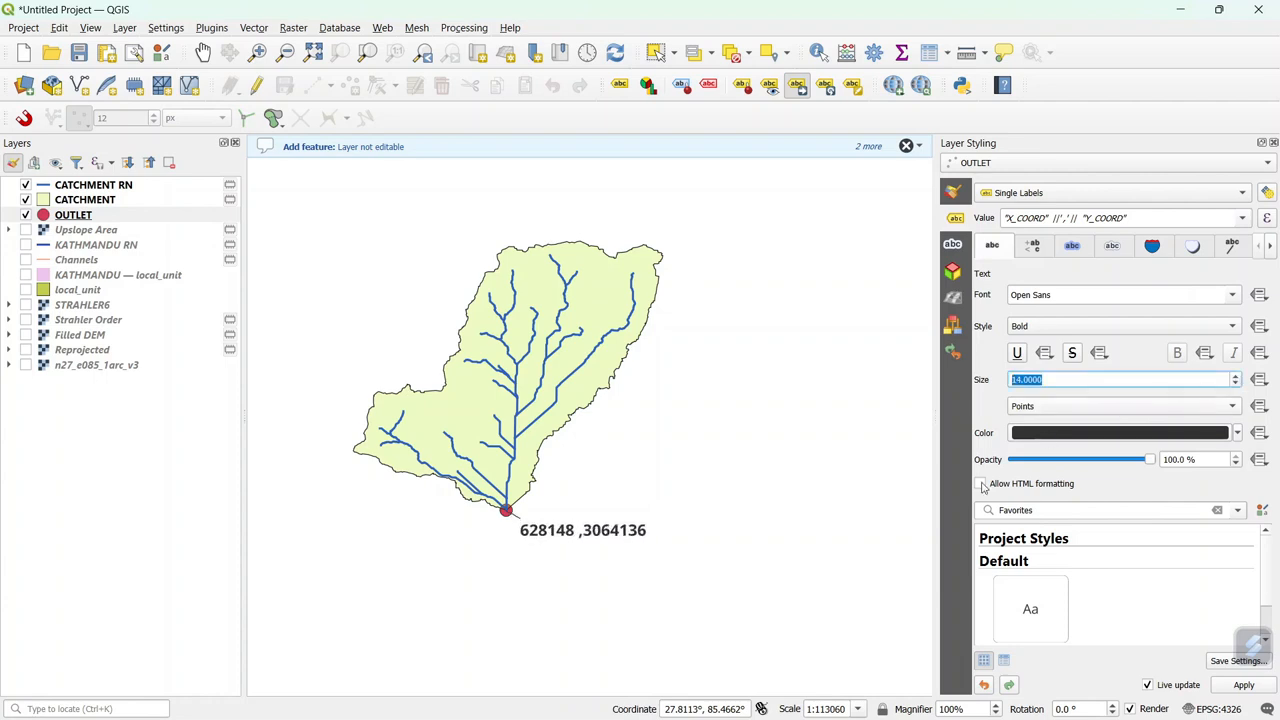
{"action": "left_click", "coordinate": [1236, 384]}
{"action": "left_click", "coordinate": [844, 515]}
Return to print layout 2 and add a legend in the blank area beside the catchment's upper part
{"action": "mouse_move", "coordinate": [920, 700]}
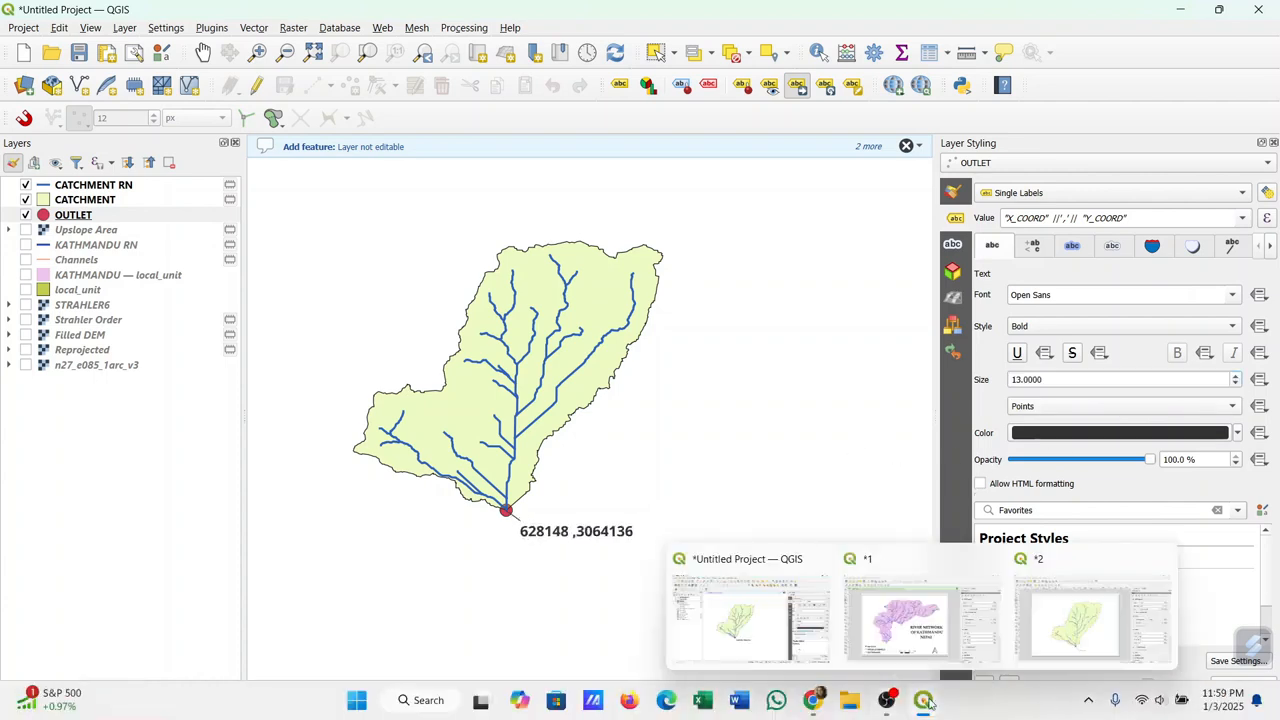
{"action": "left_click", "coordinate": [1091, 623]}
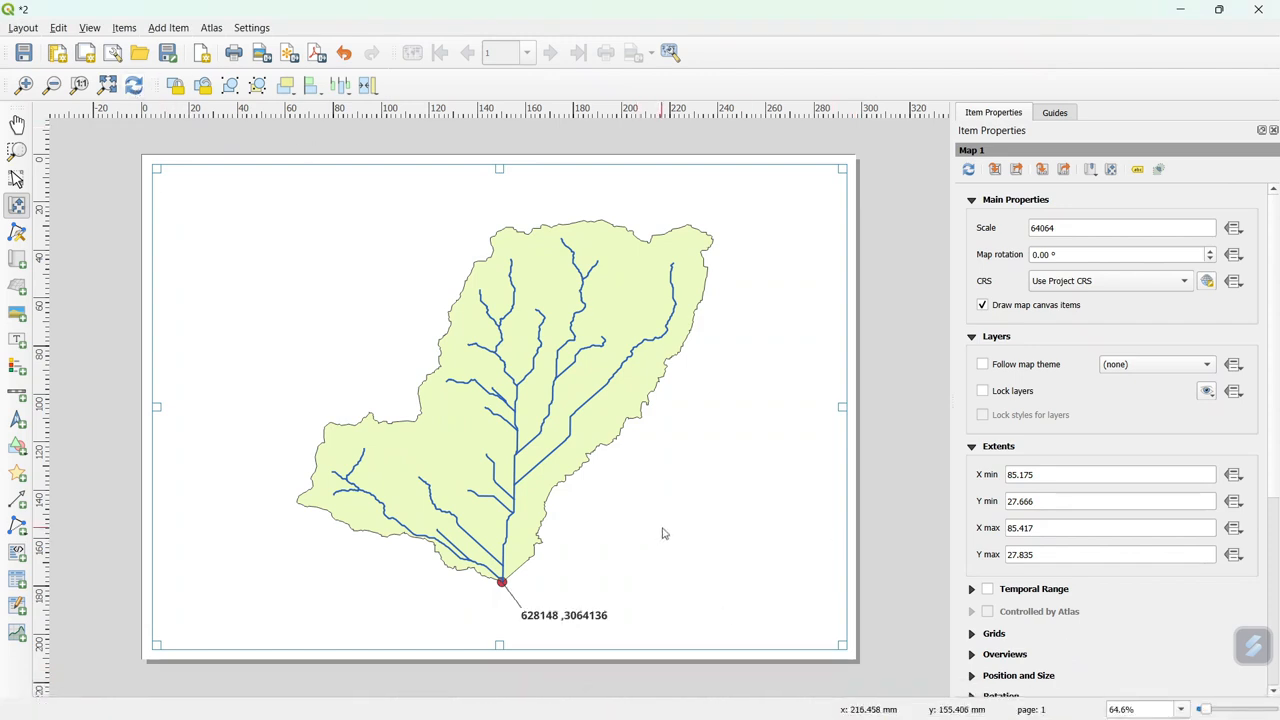
{"action": "left_click", "coordinate": [17, 366]}
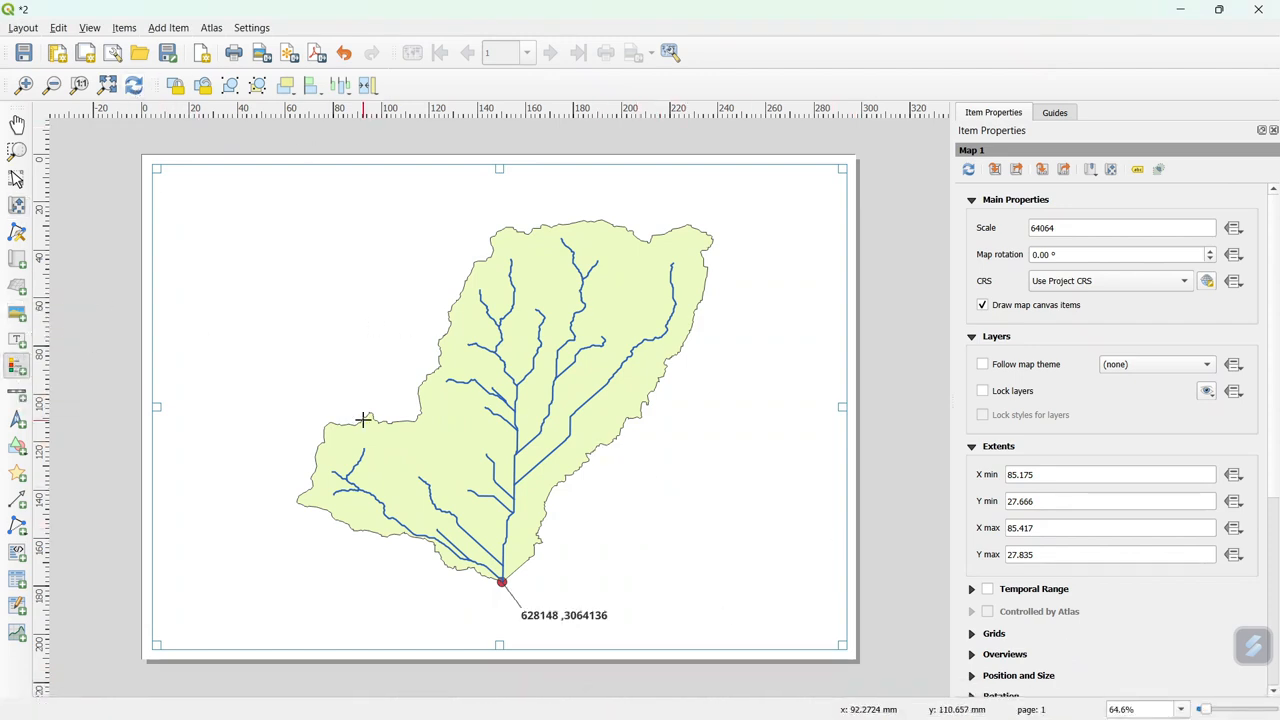
{"action": "left_click_drag", "start_coordinate": [198, 227], "coordinate": [317, 401]}
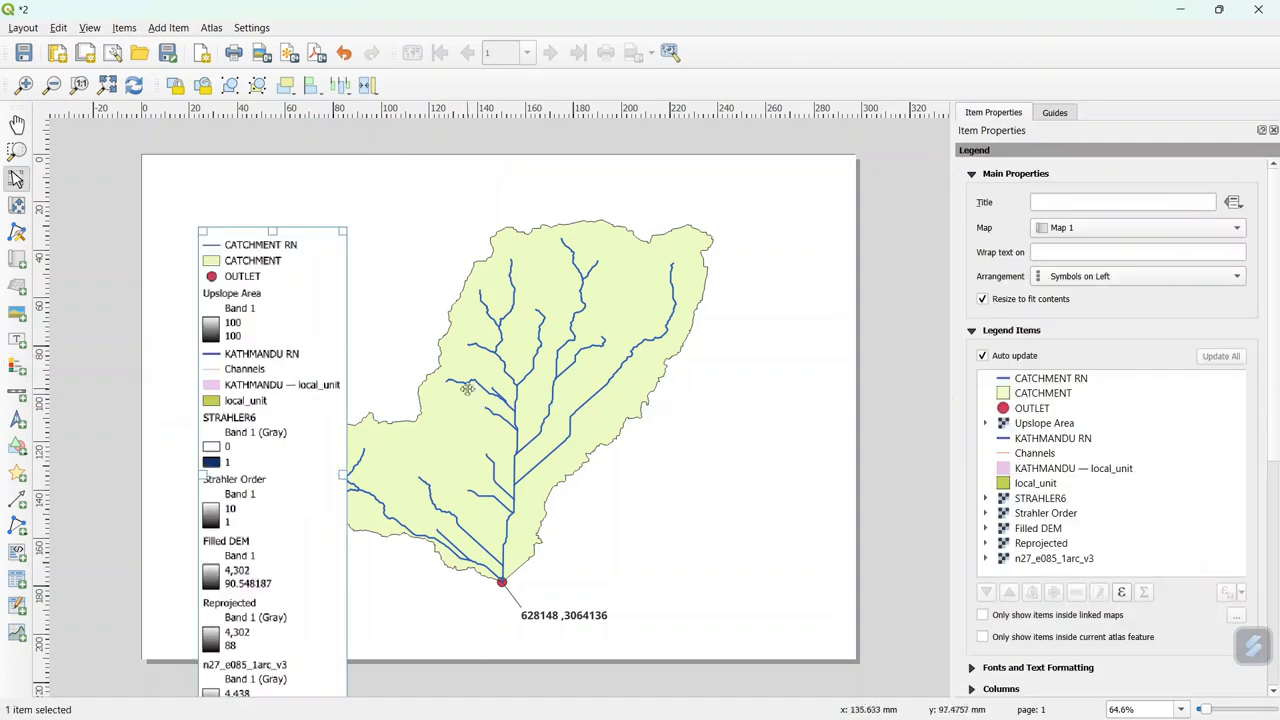
Turn off the legend's auto update and remove every item except CATCHMENT RN, CATCHMENT and OUTLET
{"action": "left_click", "coordinate": [983, 356]}
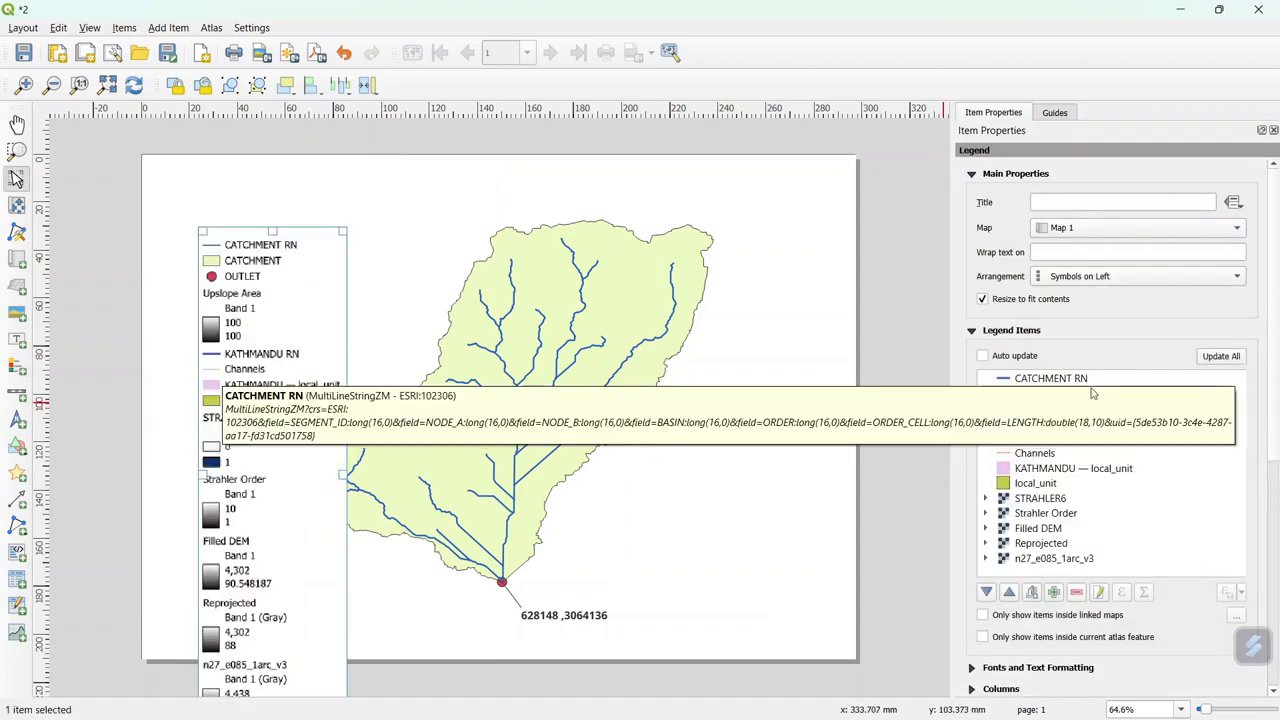
{"action": "left_click_drag", "start_coordinate": [1062, 558], "coordinate": [1065, 425]}
{"action": "left_click", "coordinate": [1076, 592]}
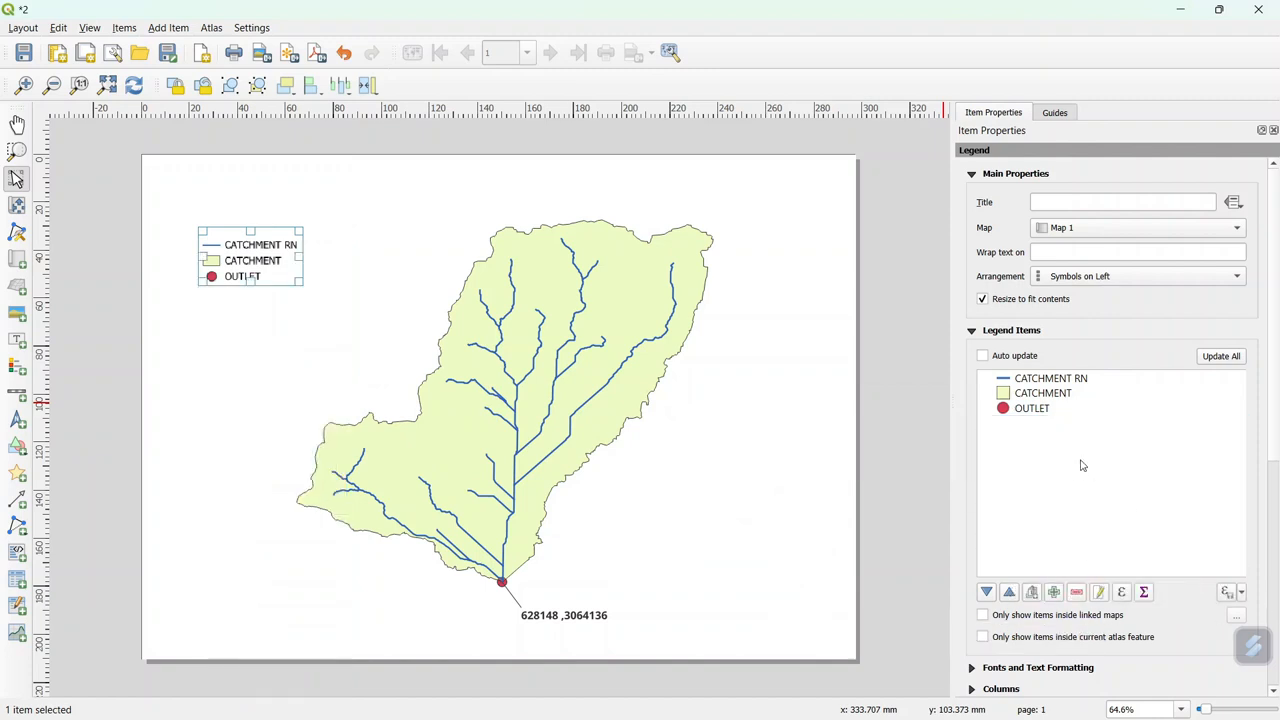
Rename the CATCHMENT RN legend item as RIVER CHANNELS
{"action": "double_click", "coordinate": [1078, 380]}
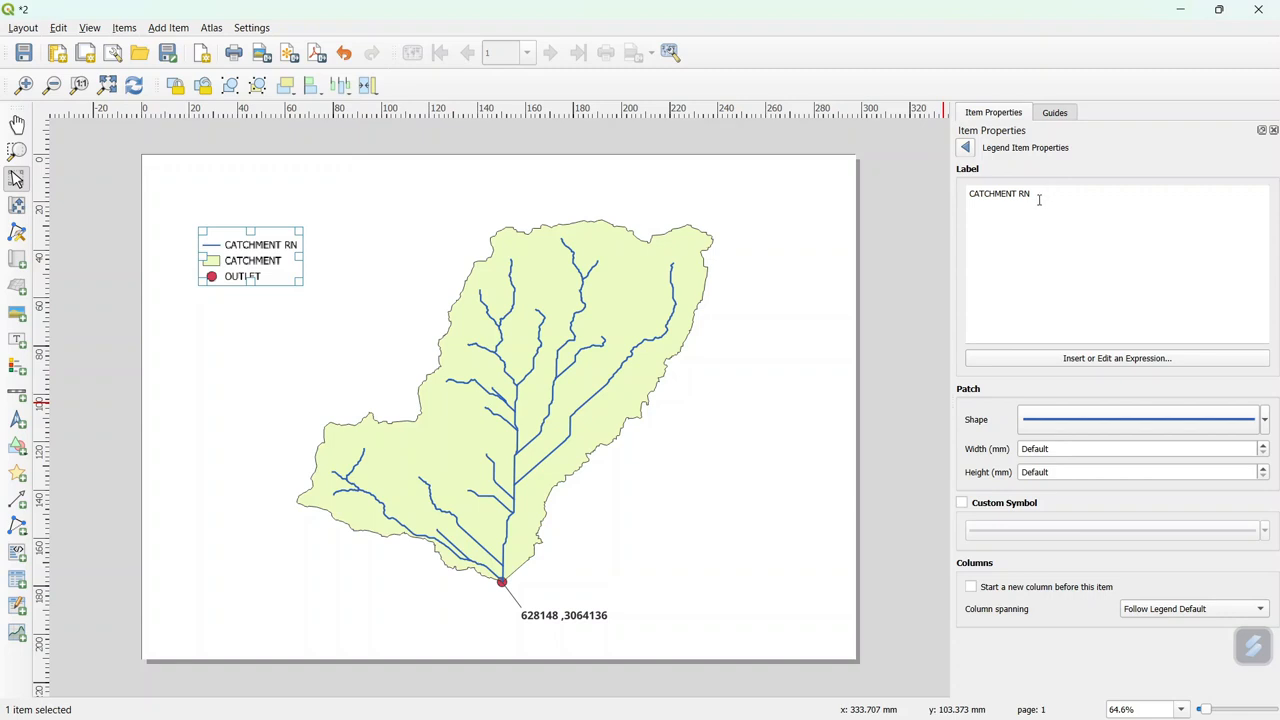
{"action": "key", "text": "BackSpace"}
{"action": "key", "text": "BackSpace"}
{"action": "key", "text": "BackSpace"}
{"action": "key", "text": "BackSpace"}
{"action": "key", "text": "BackSpace"}
{"action": "key", "text": "BackSpace"}
{"action": "key", "text": "BackSpace"}
{"action": "key", "text": "BackSpace"}
{"action": "key", "text": "BackSpace"}
{"action": "key", "text": "BackSpace"}
{"action": "key", "text": "BackSpace"}
{"action": "key", "text": "BackSpace"}
{"action": "type", "text": "RIVER"}
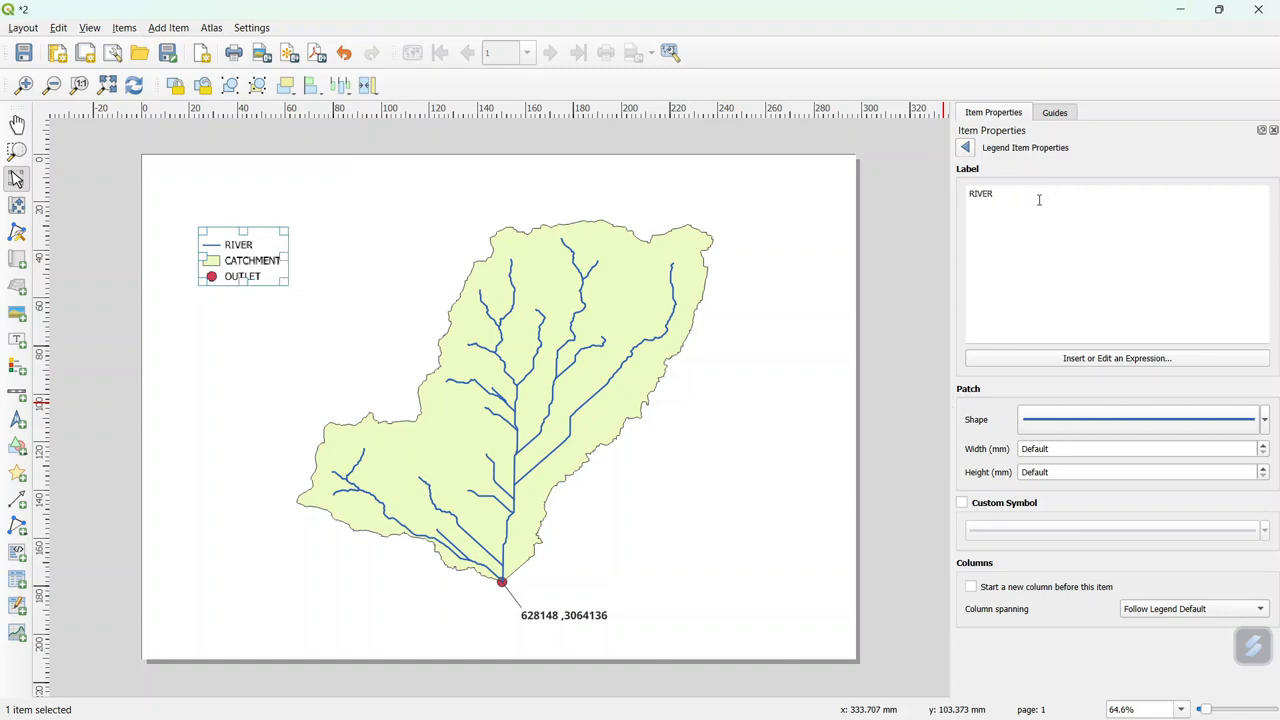
{"action": "type", "text": " CHANNELS"}
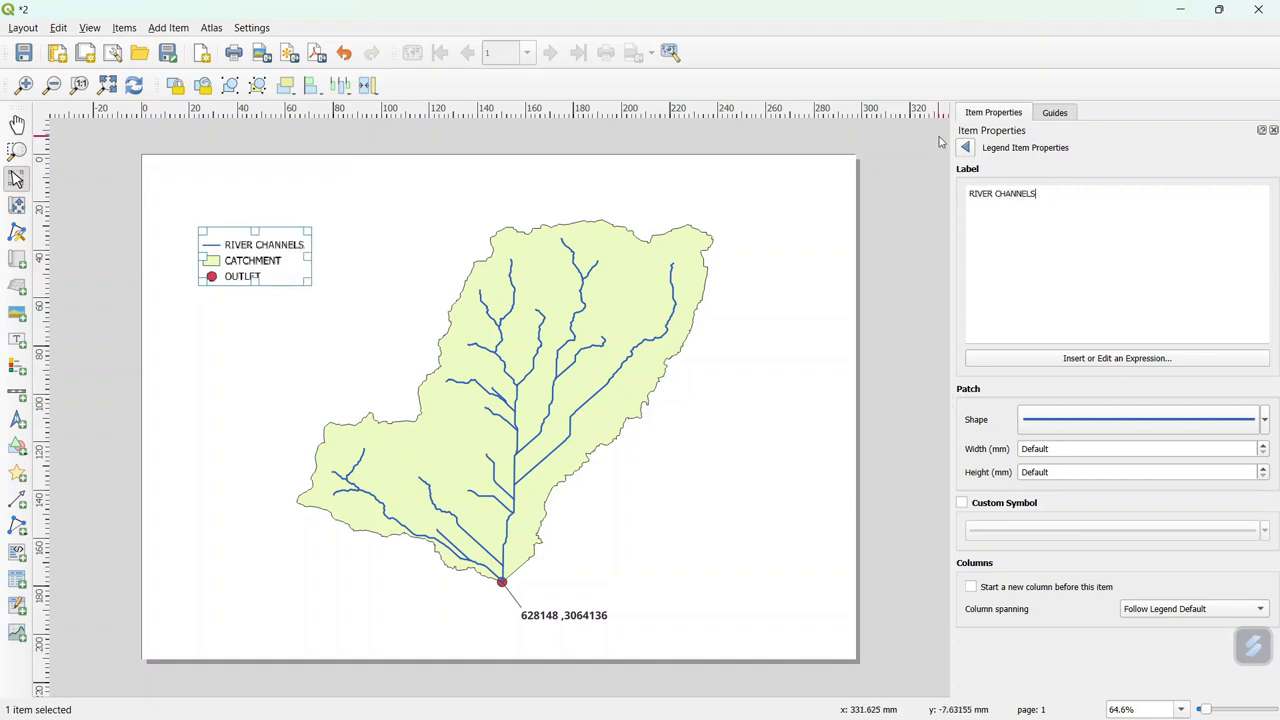
{"action": "left_click", "coordinate": [965, 147]}
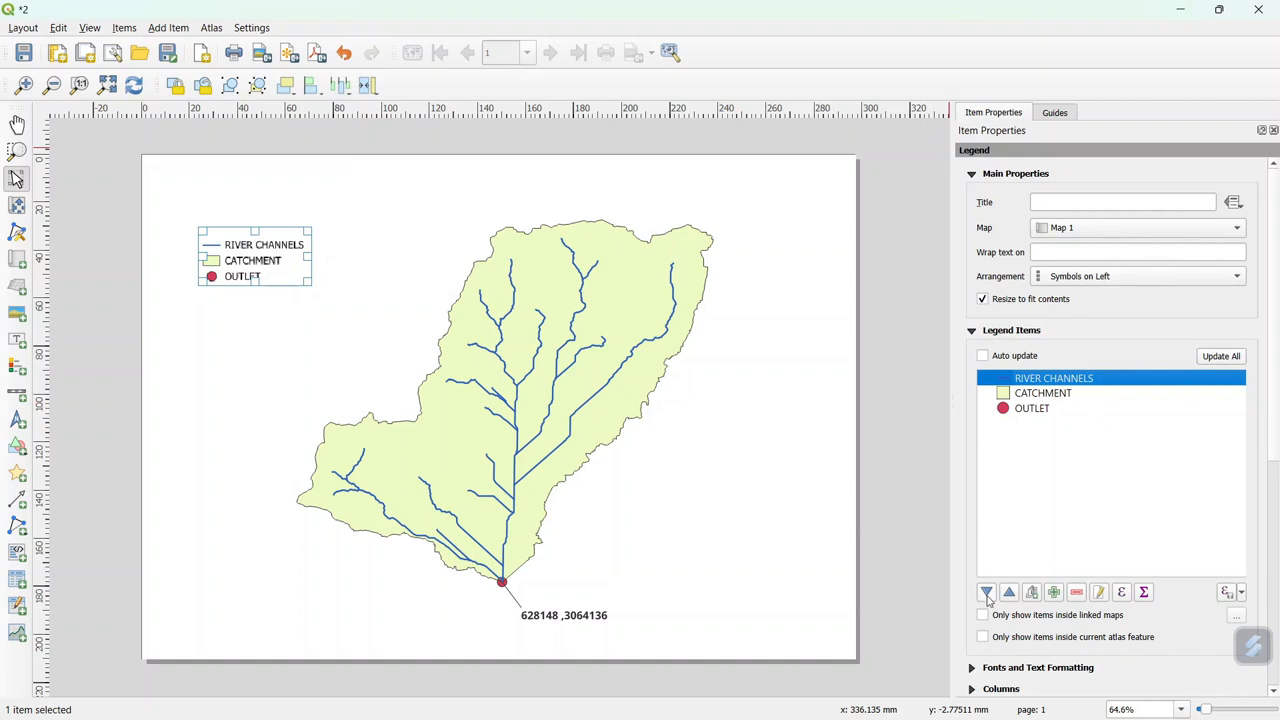
Set the legend's item label font size to 19 points
{"action": "left_click", "coordinate": [1001, 668]}
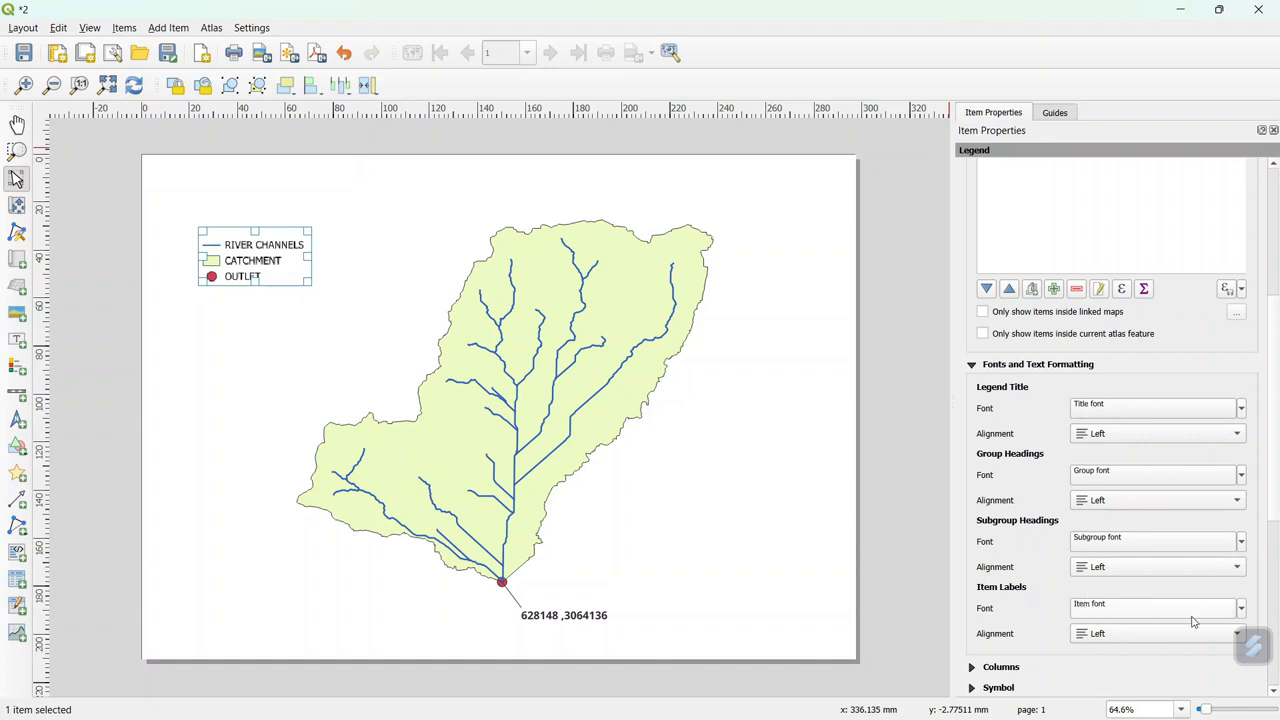
{"action": "left_click", "coordinate": [1241, 609]}
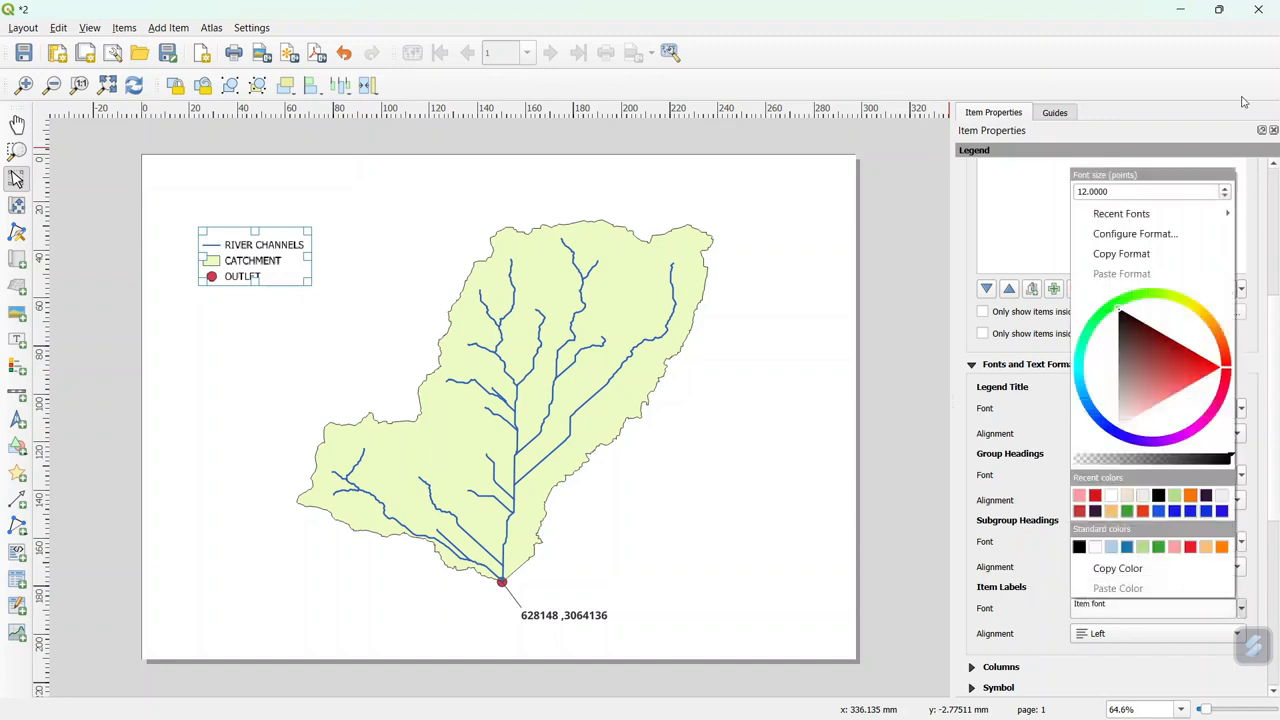
{"action": "left_click", "coordinate": [1227, 188]}
{"action": "left_click", "coordinate": [1227, 188]}
{"action": "left_click", "coordinate": [1227, 188]}
{"action": "left_click", "coordinate": [1227, 188]}
{"action": "left_click", "coordinate": [1227, 188]}
{"action": "left_click", "coordinate": [1227, 188]}
{"action": "left_click", "coordinate": [1227, 188]}
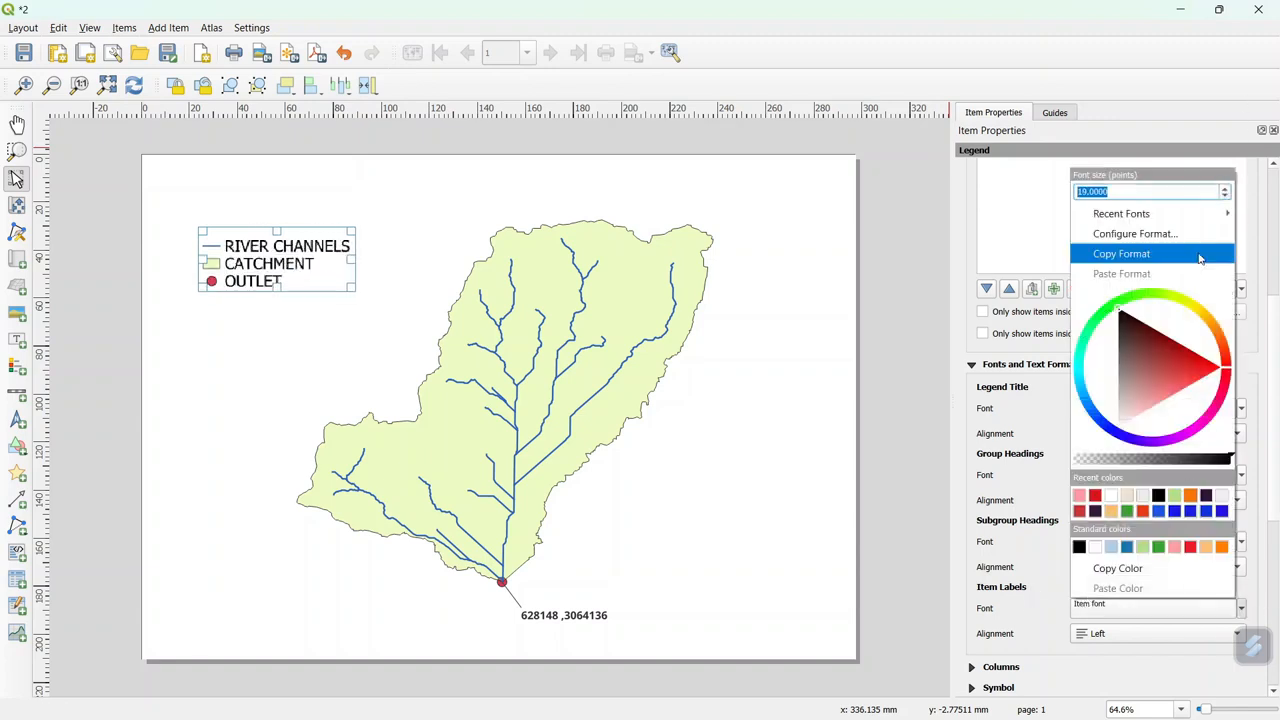
{"action": "left_click", "coordinate": [1054, 244]}
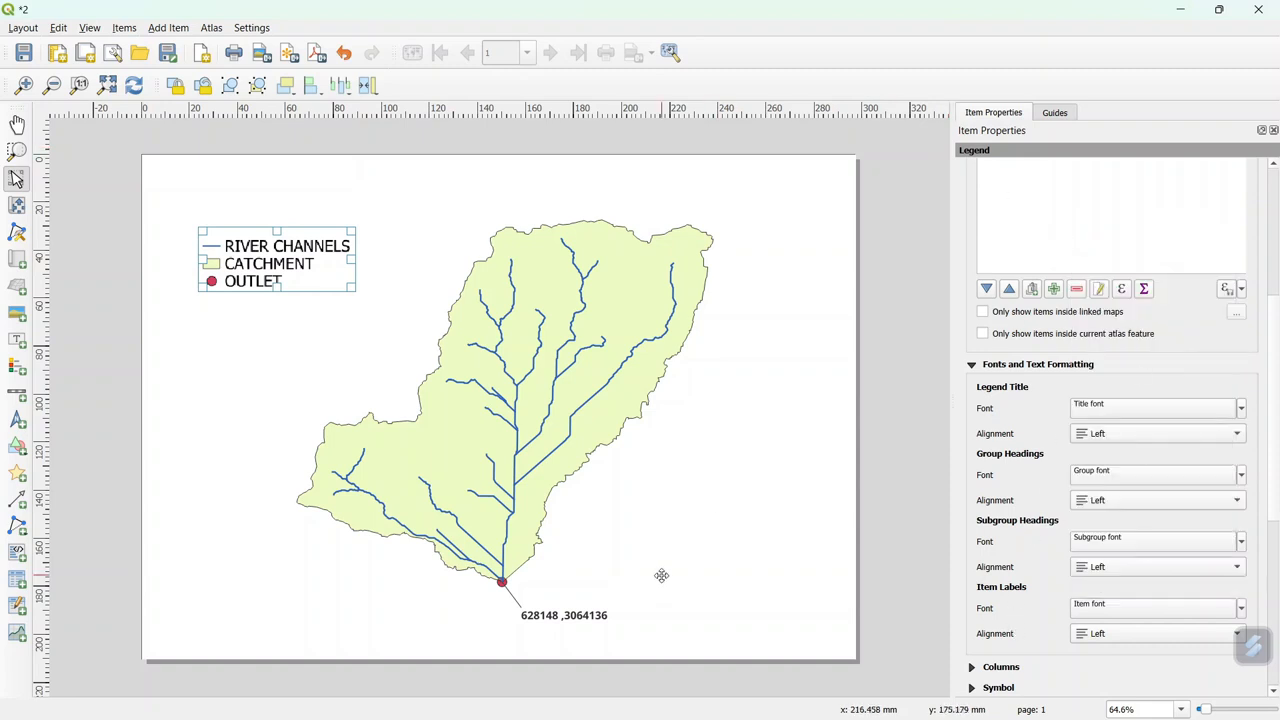
Move the legend lower on the page and shift the map item into the page's upper-left corner
{"action": "left_click", "coordinate": [740, 520]}
{"action": "left_click_drag", "start_coordinate": [275, 244], "coordinate": [275, 302]}
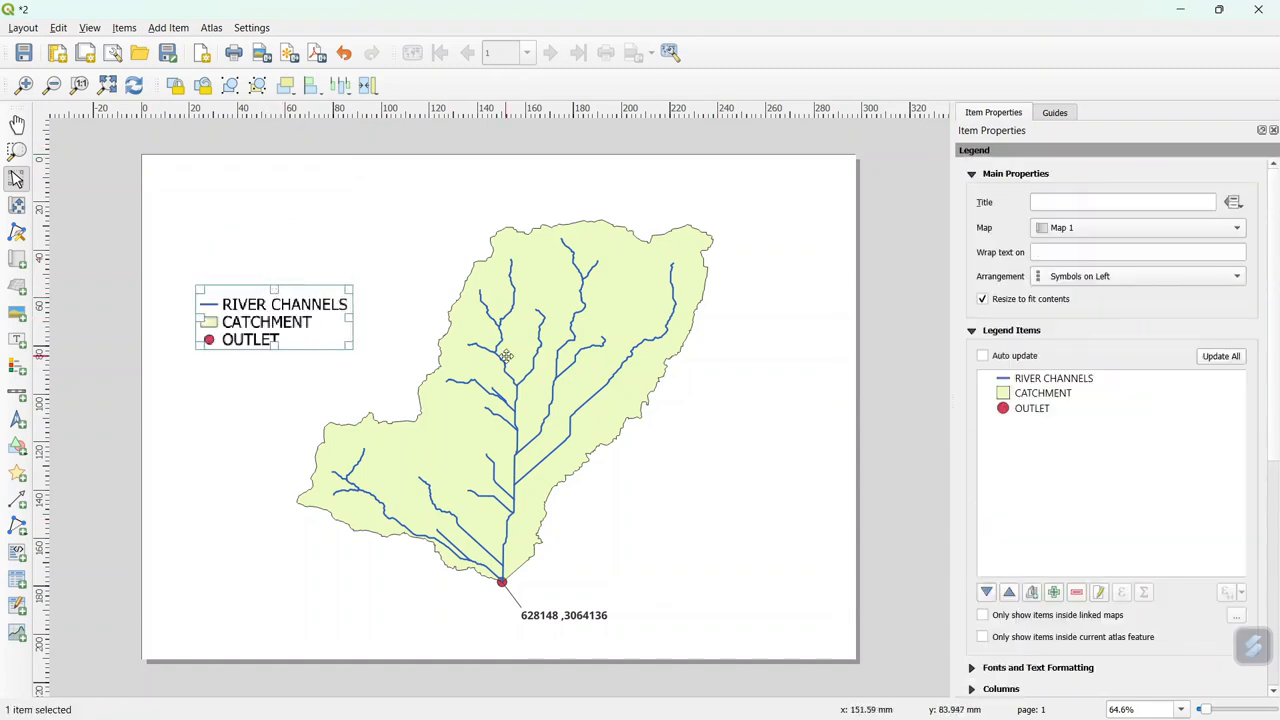
{"action": "left_click", "coordinate": [764, 432]}
{"action": "left_click_drag", "start_coordinate": [558, 374], "coordinate": [552, 357]}
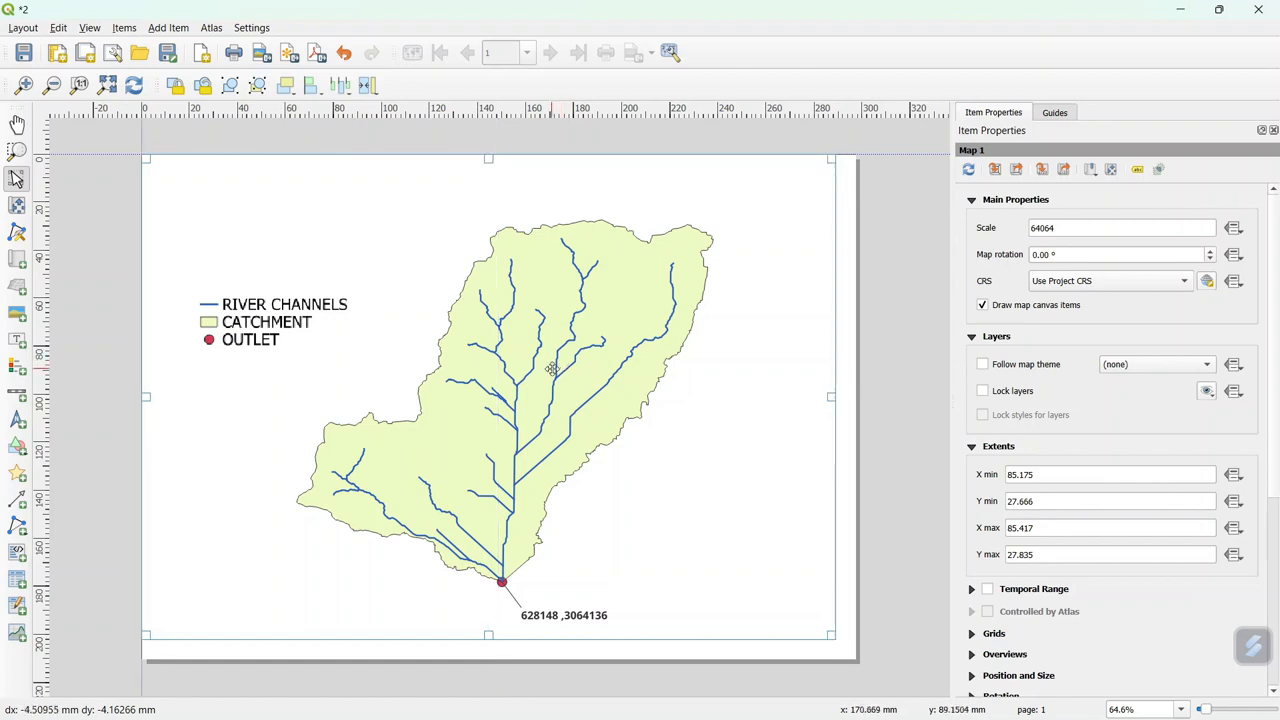
Change the layout page size to A5, keeping the landscape orientation
{"action": "right_click", "coordinate": [709, 409]}
{"action": "left_click", "coordinate": [752, 508]}
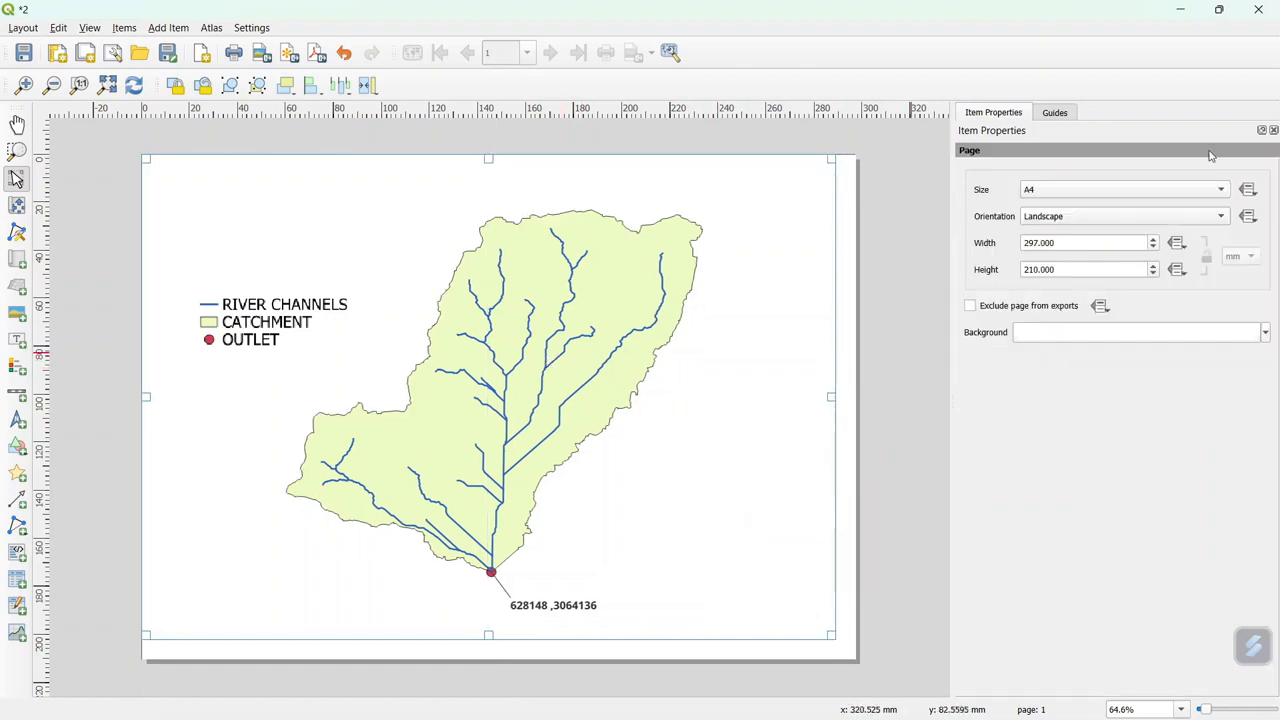
{"action": "left_click", "coordinate": [1131, 189]}
{"action": "left_click", "coordinate": [1130, 178]}
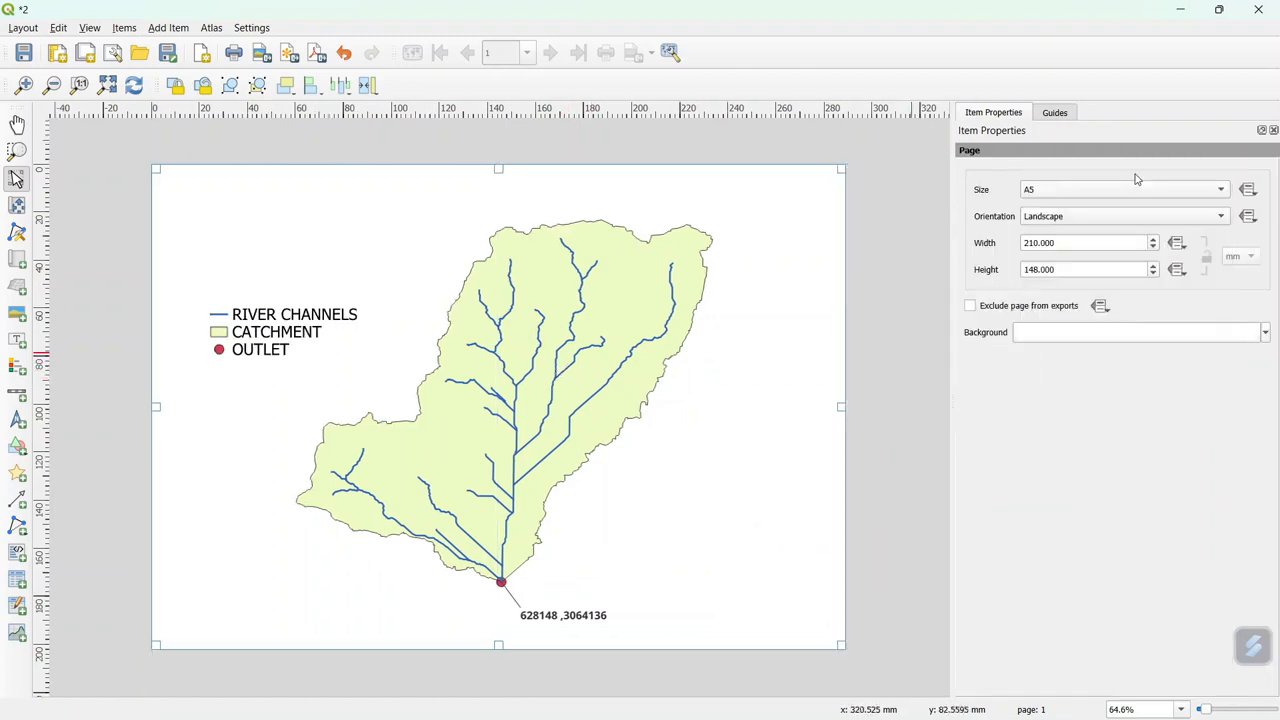
Shrink the map item's width and height to fit the A5 page
{"action": "left_click_drag", "start_coordinate": [834, 172], "coordinate": [656, 169]}
{"action": "left_click_drag", "start_coordinate": [416, 631], "coordinate": [416, 525]}
{"action": "left_click", "coordinate": [580, 557]}
Move the legend clear of the catchment toward the page's upper-left area and trim the map item's bottom edge to the page
{"action": "left_click", "coordinate": [328, 320]}
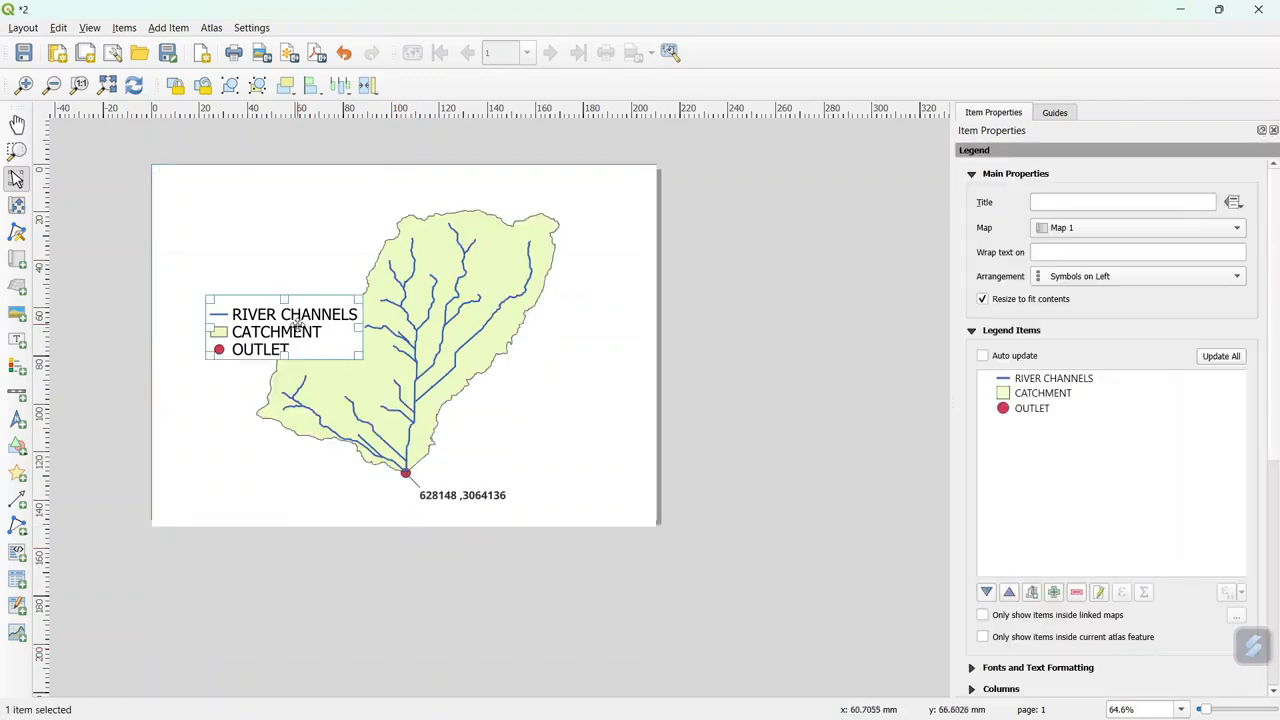
{"action": "left_click", "coordinate": [450, 376]}
{"action": "mouse_move", "coordinate": [404, 523]}
{"action": "left_mouse_down"}
{"action": "mouse_move", "coordinate": [404, 506]}
{"action": "mouse_move", "coordinate": [405, 517]}
{"action": "left_mouse_up"}
{"action": "left_click", "coordinate": [760, 457]}
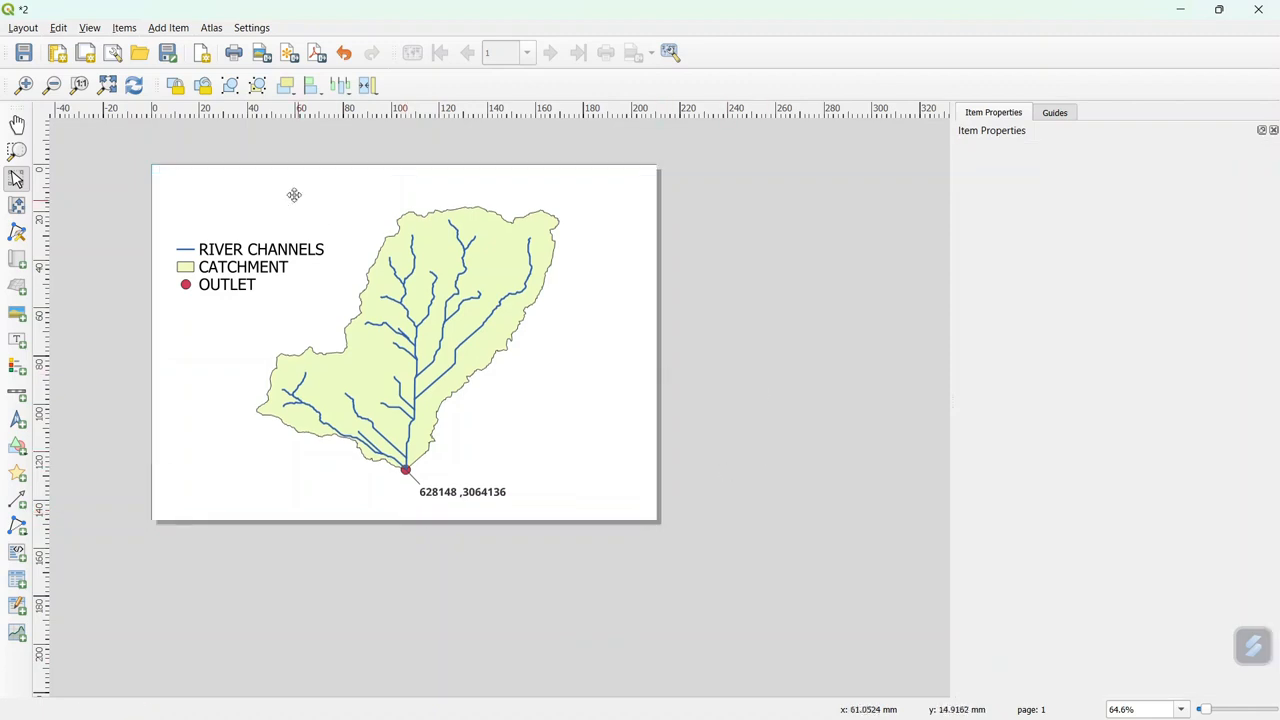
Export the layout as a PNG image named CATCHMENT in the KATHMANDU folder, accepting the image export options
{"action": "left_click", "coordinate": [107, 85]}
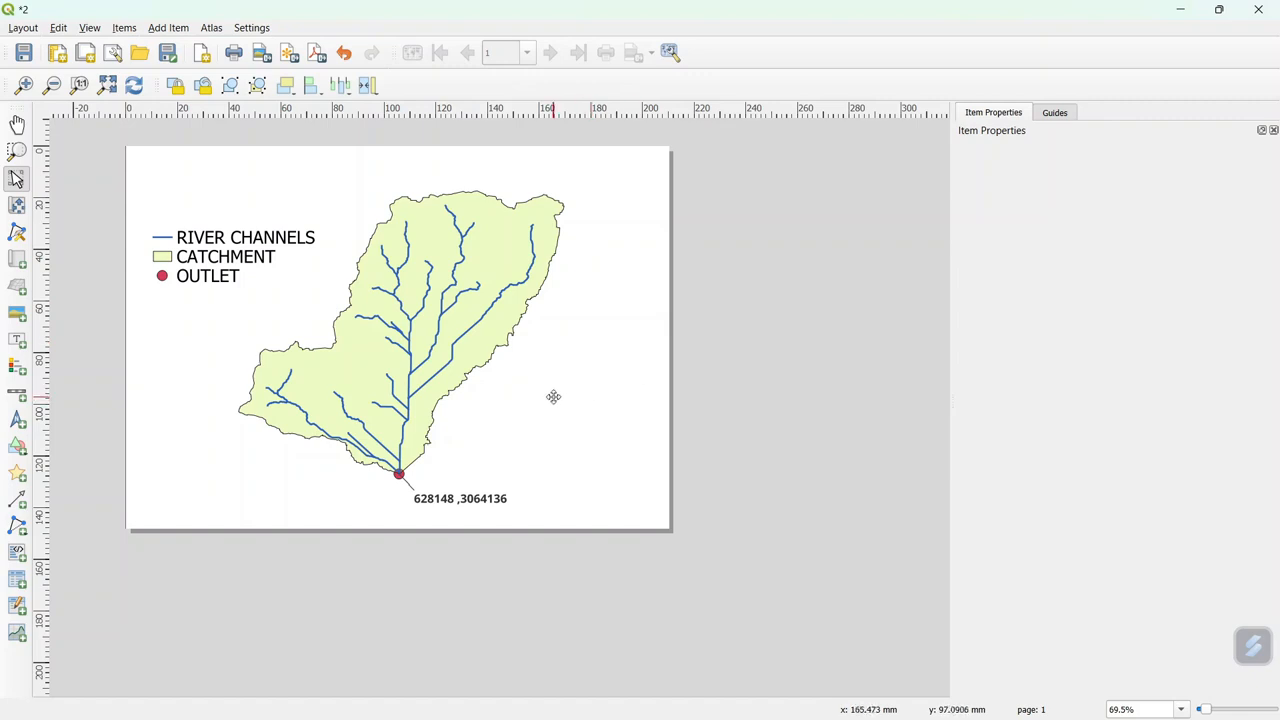
{"action": "left_click", "coordinate": [262, 52]}
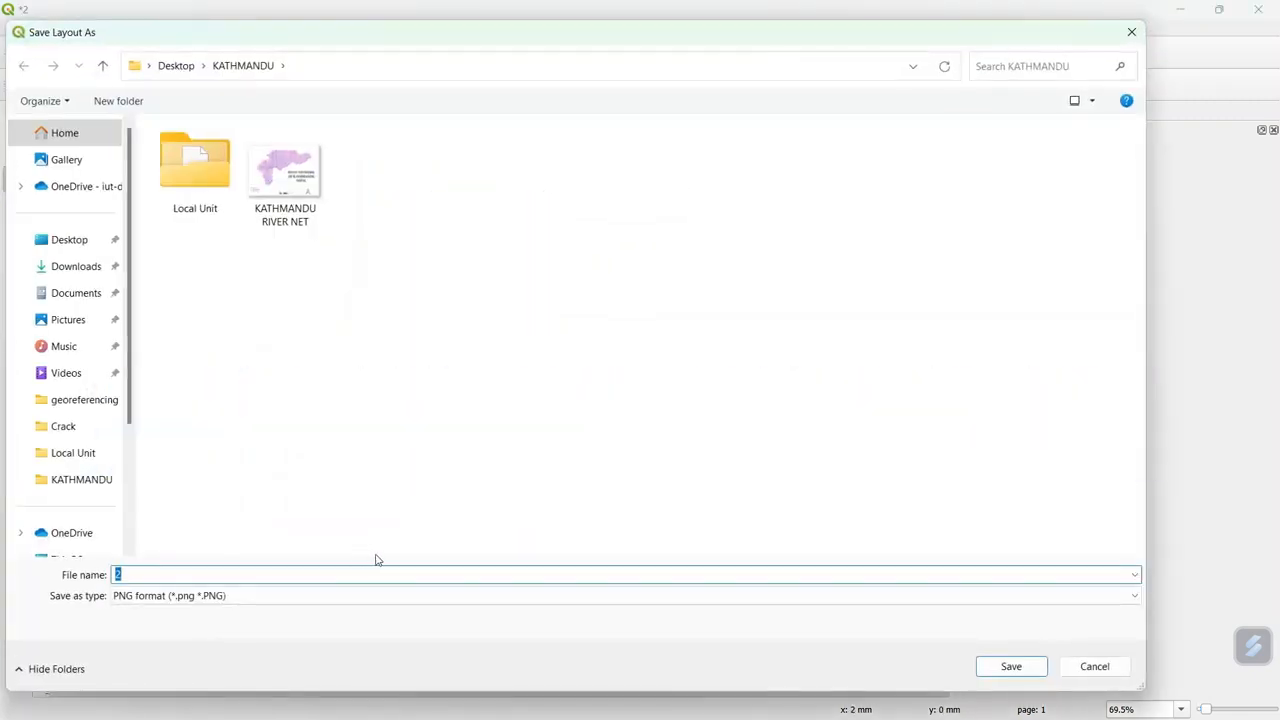
{"action": "type", "text": "CATCHME"}
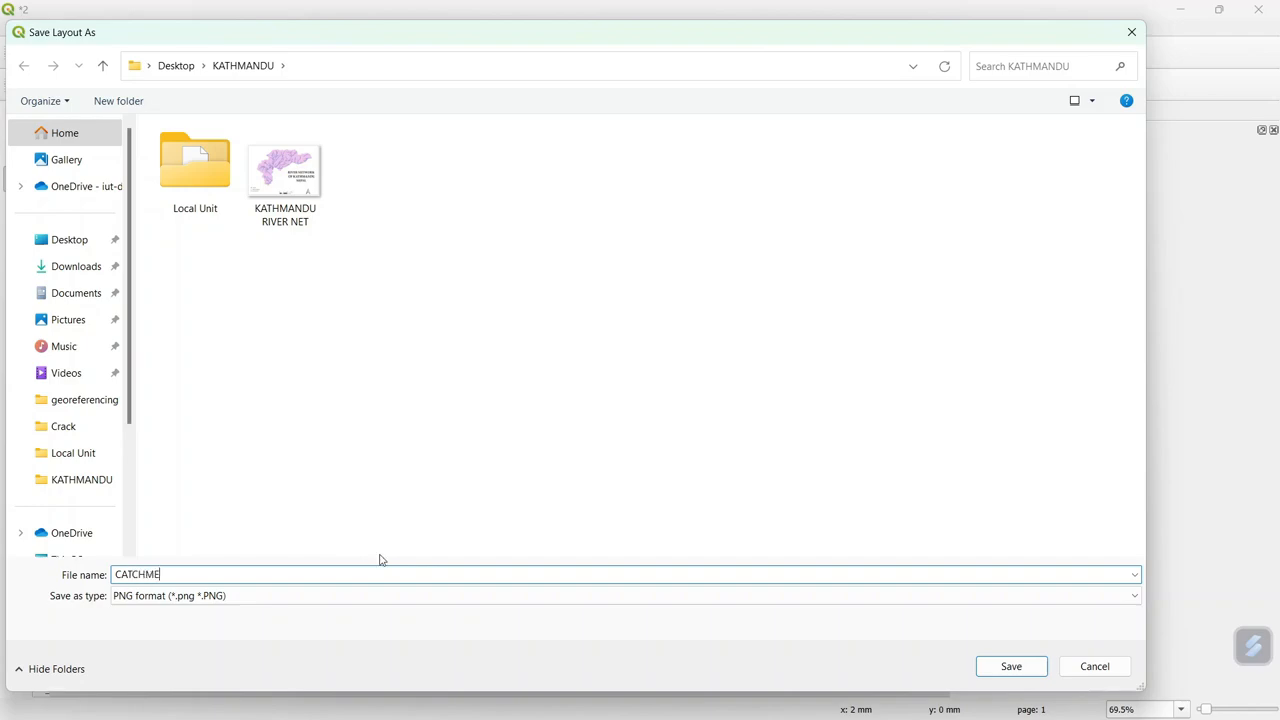
{"action": "type", "text": "NT"}
{"action": "left_click", "coordinate": [1020, 668]}
{"action": "left_click", "coordinate": [765, 548]}
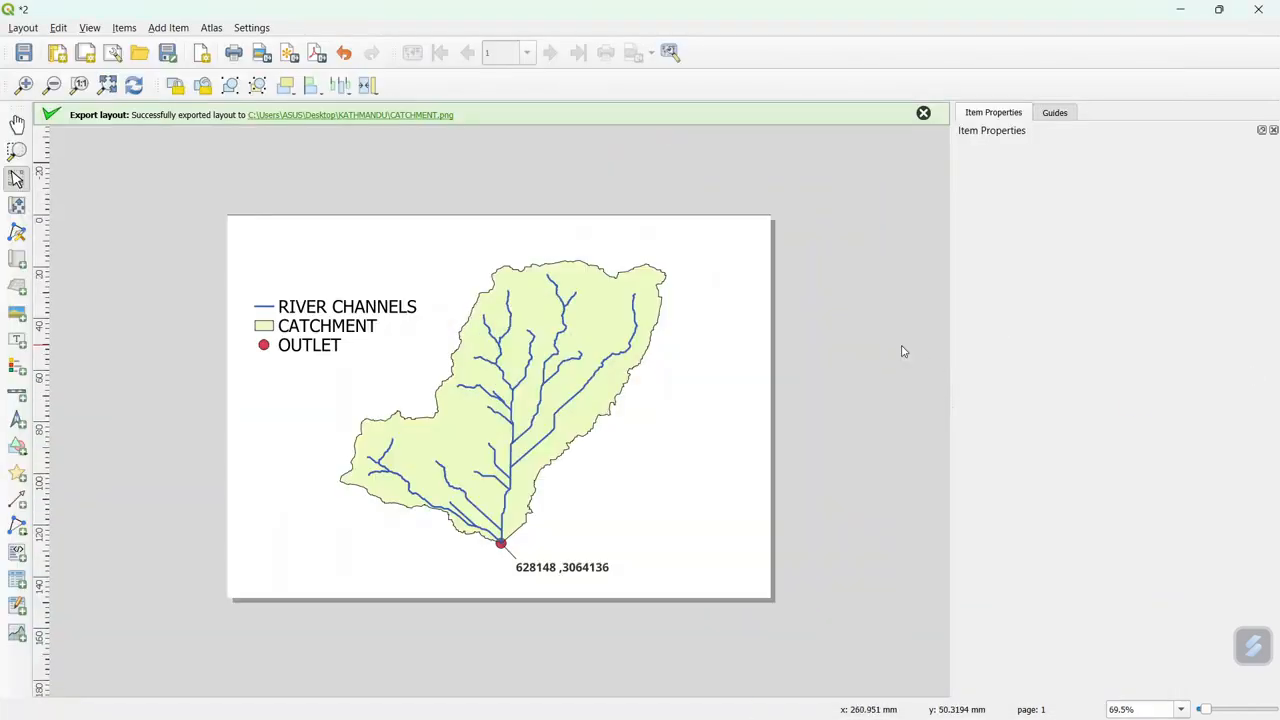